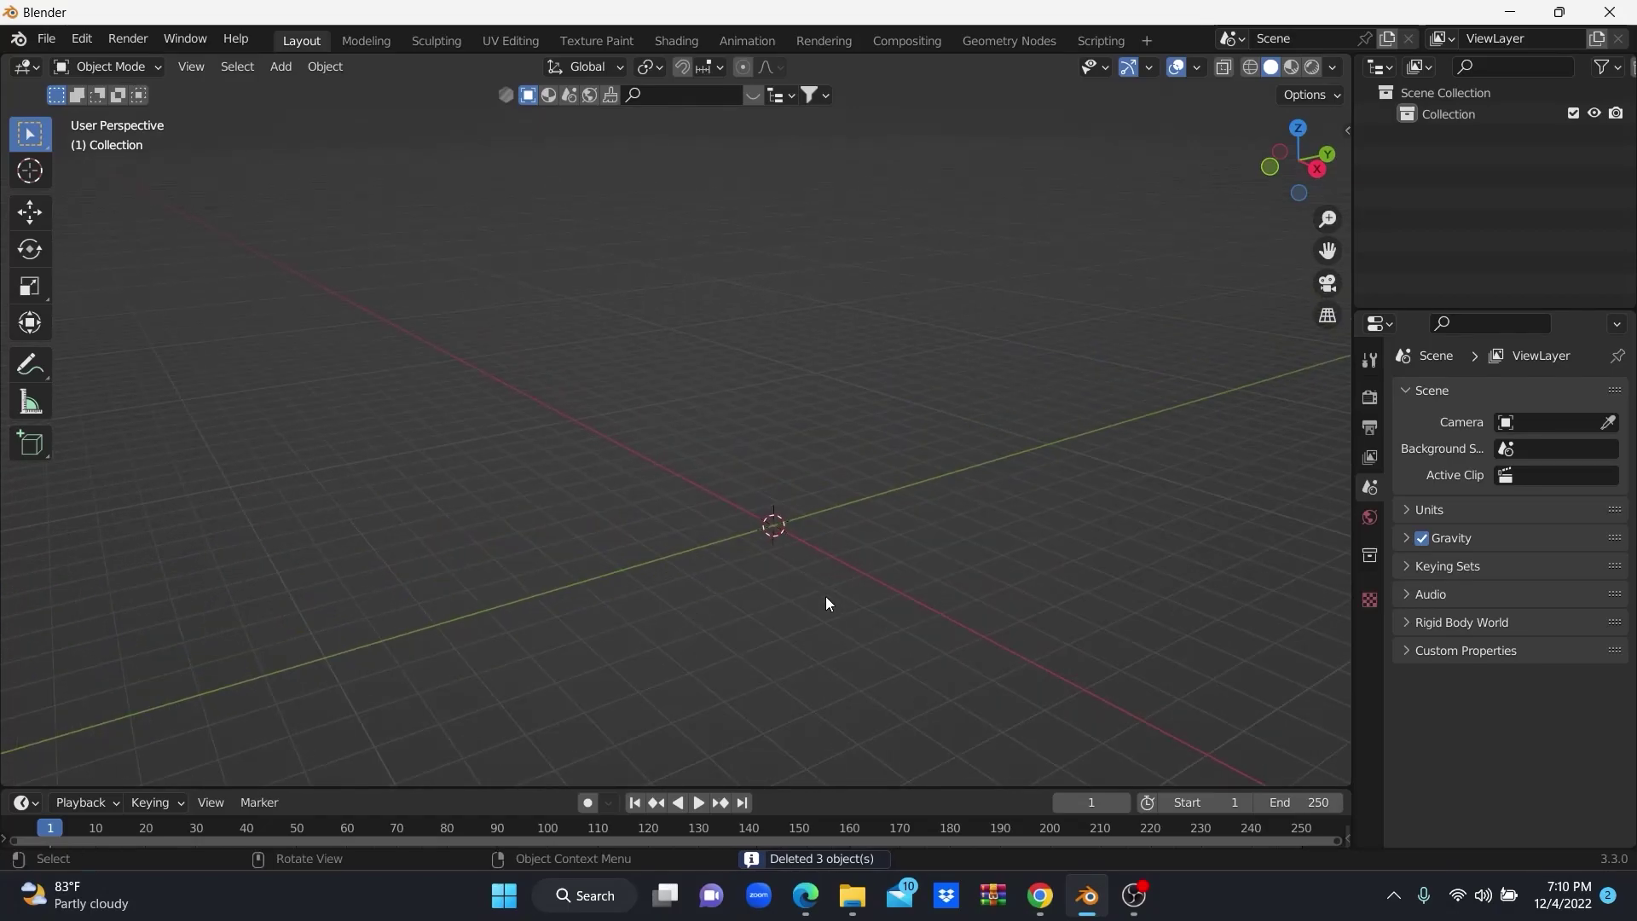
Snap the empty scene to an orthographic side view.
mouse_move(826, 596)
alt+middle_down()
mouse_move(885, 580)
mouse_move(851, 579)
mouse_move(861, 561)
mouse_move(709, 465)
alt+middle_up()
Add an Ico Sphere with its subdivisions lowered to 1.
key(shift+a)
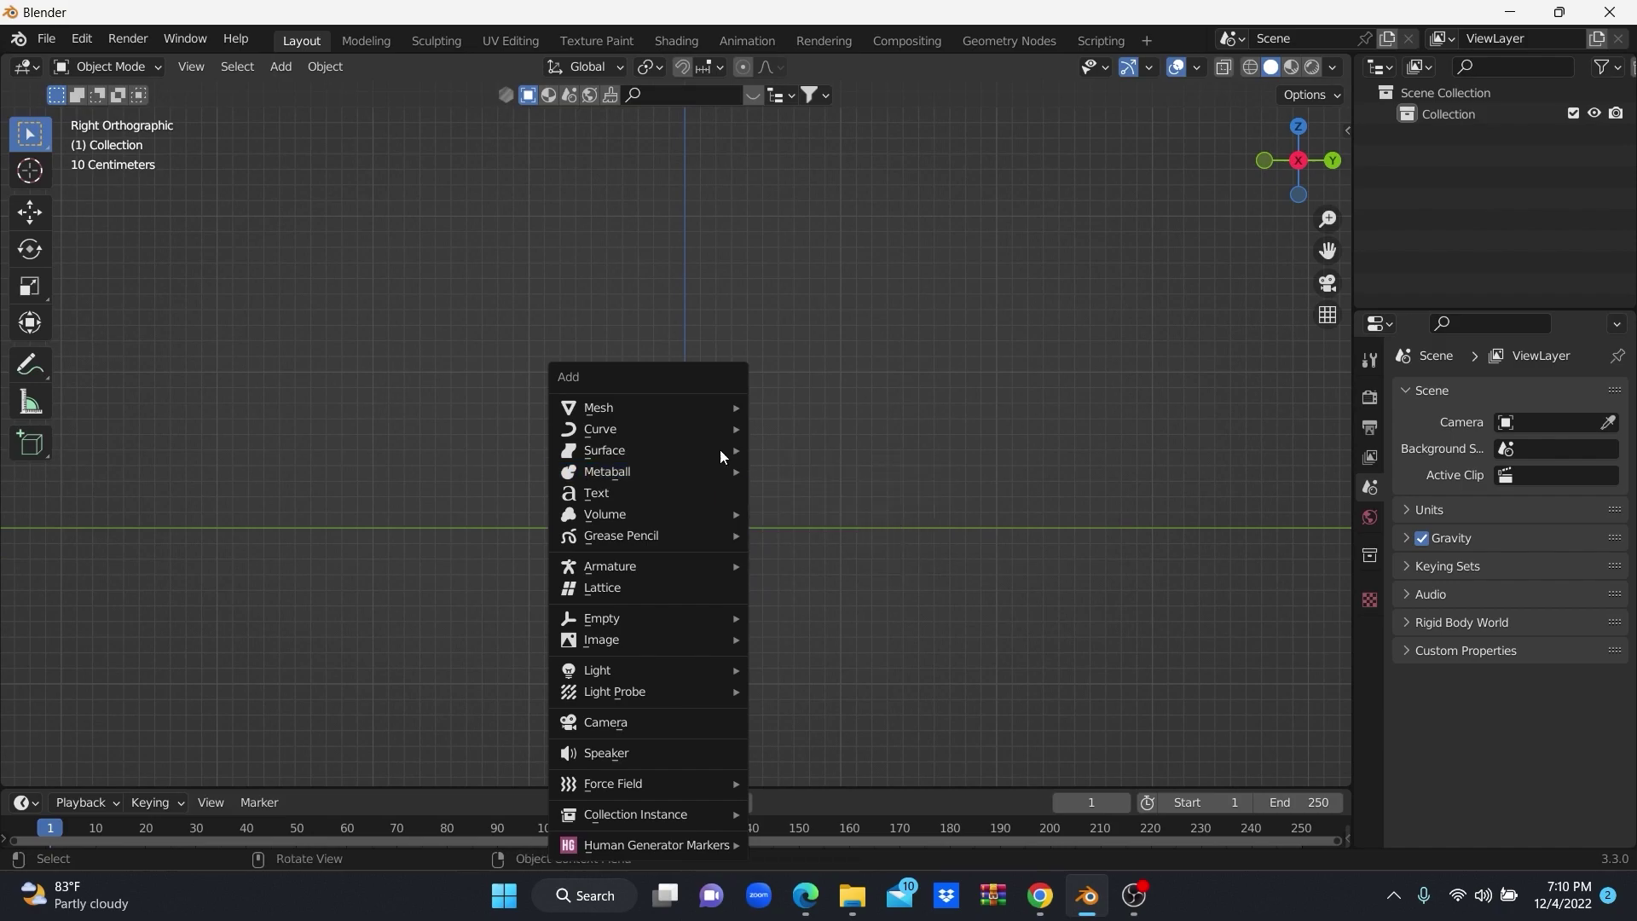
mouse_move(598, 406)
click(836, 490)
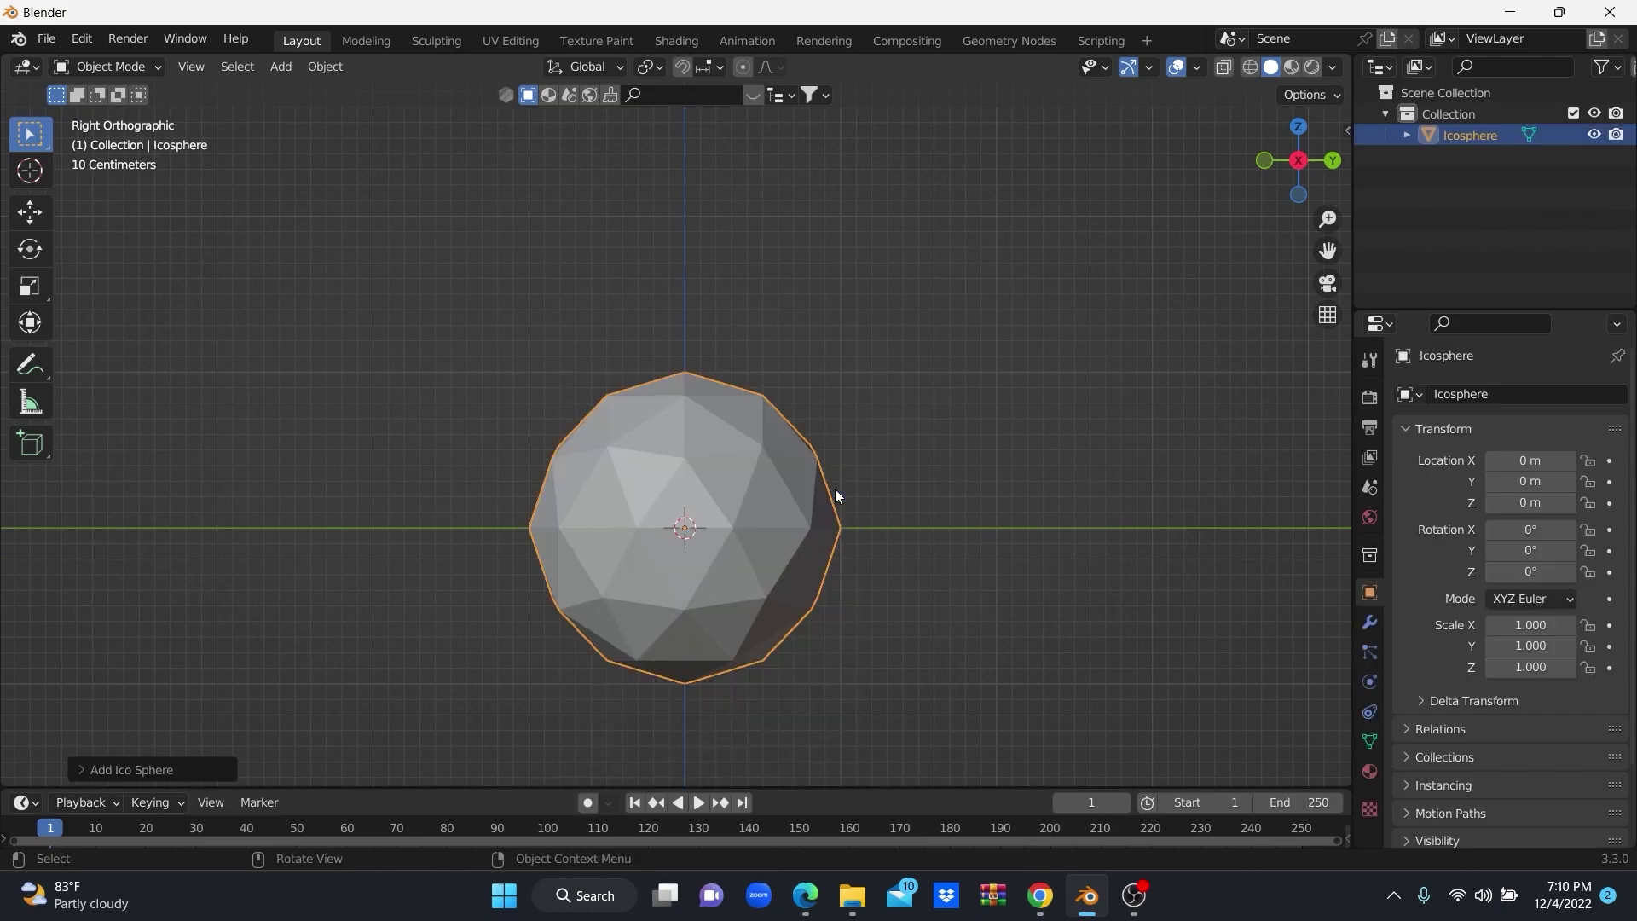
click(82, 773)
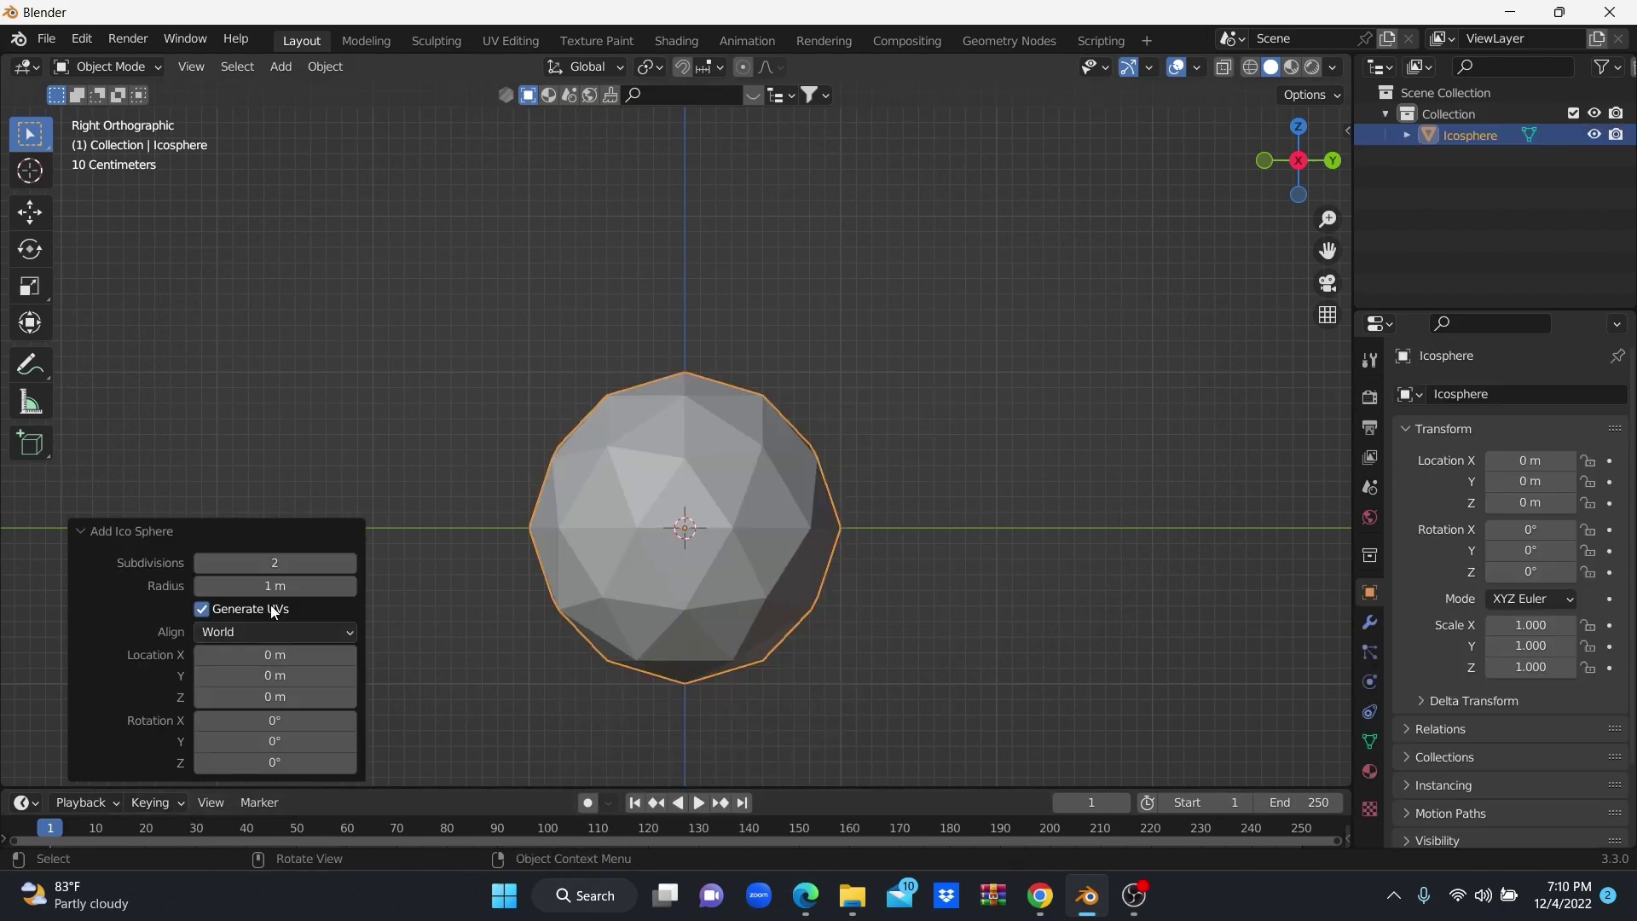
click(209, 563)
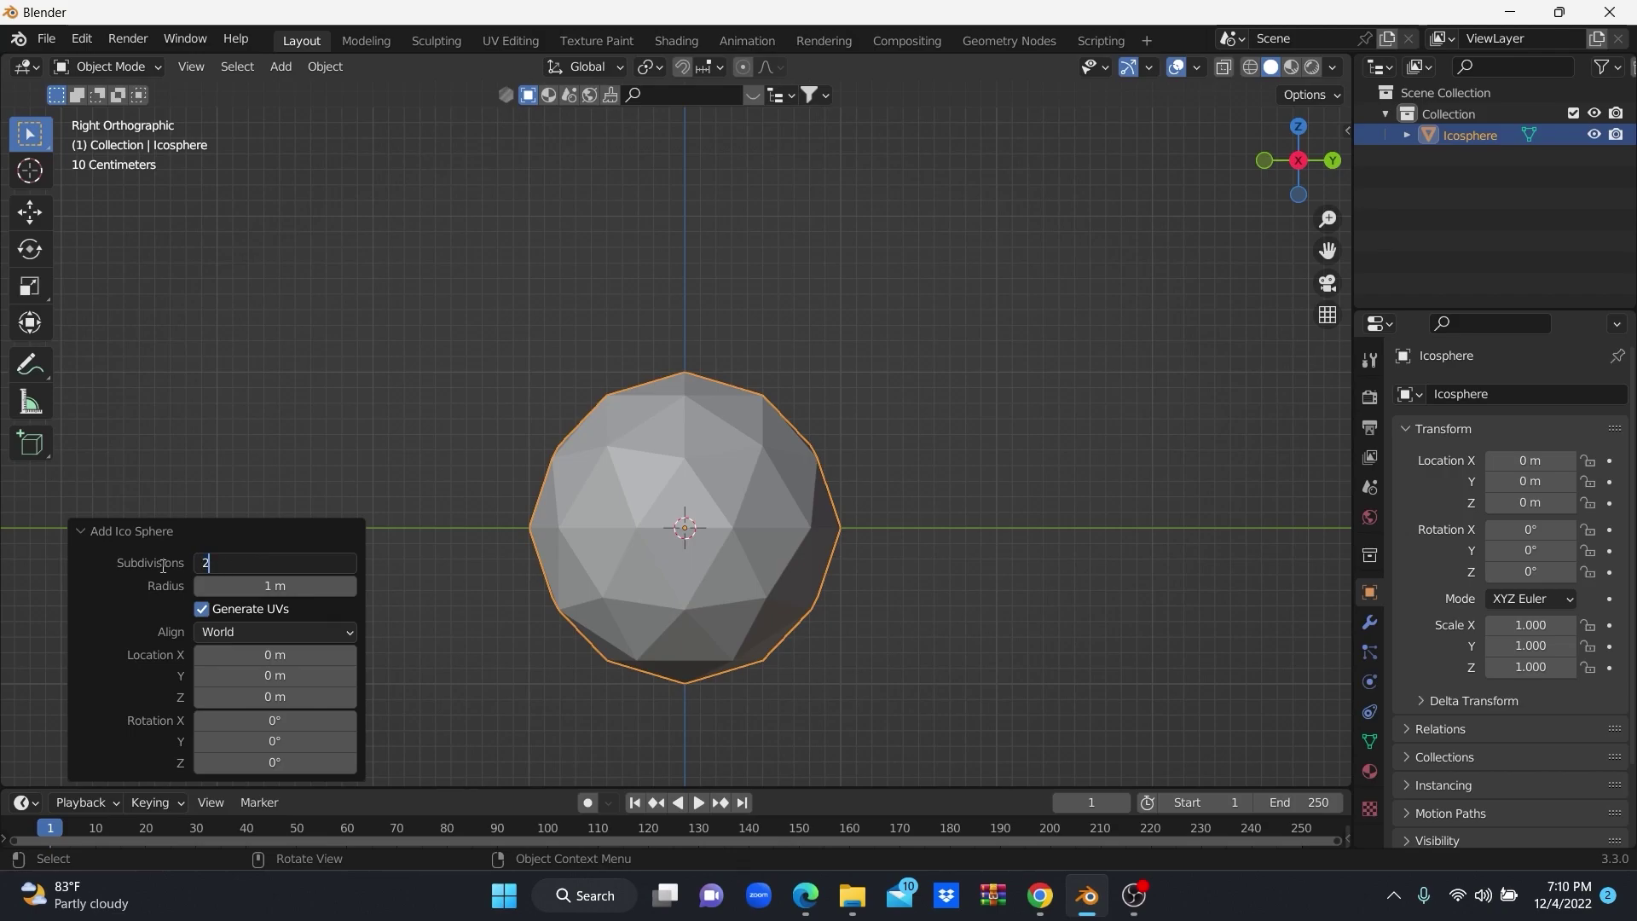
key(Return)
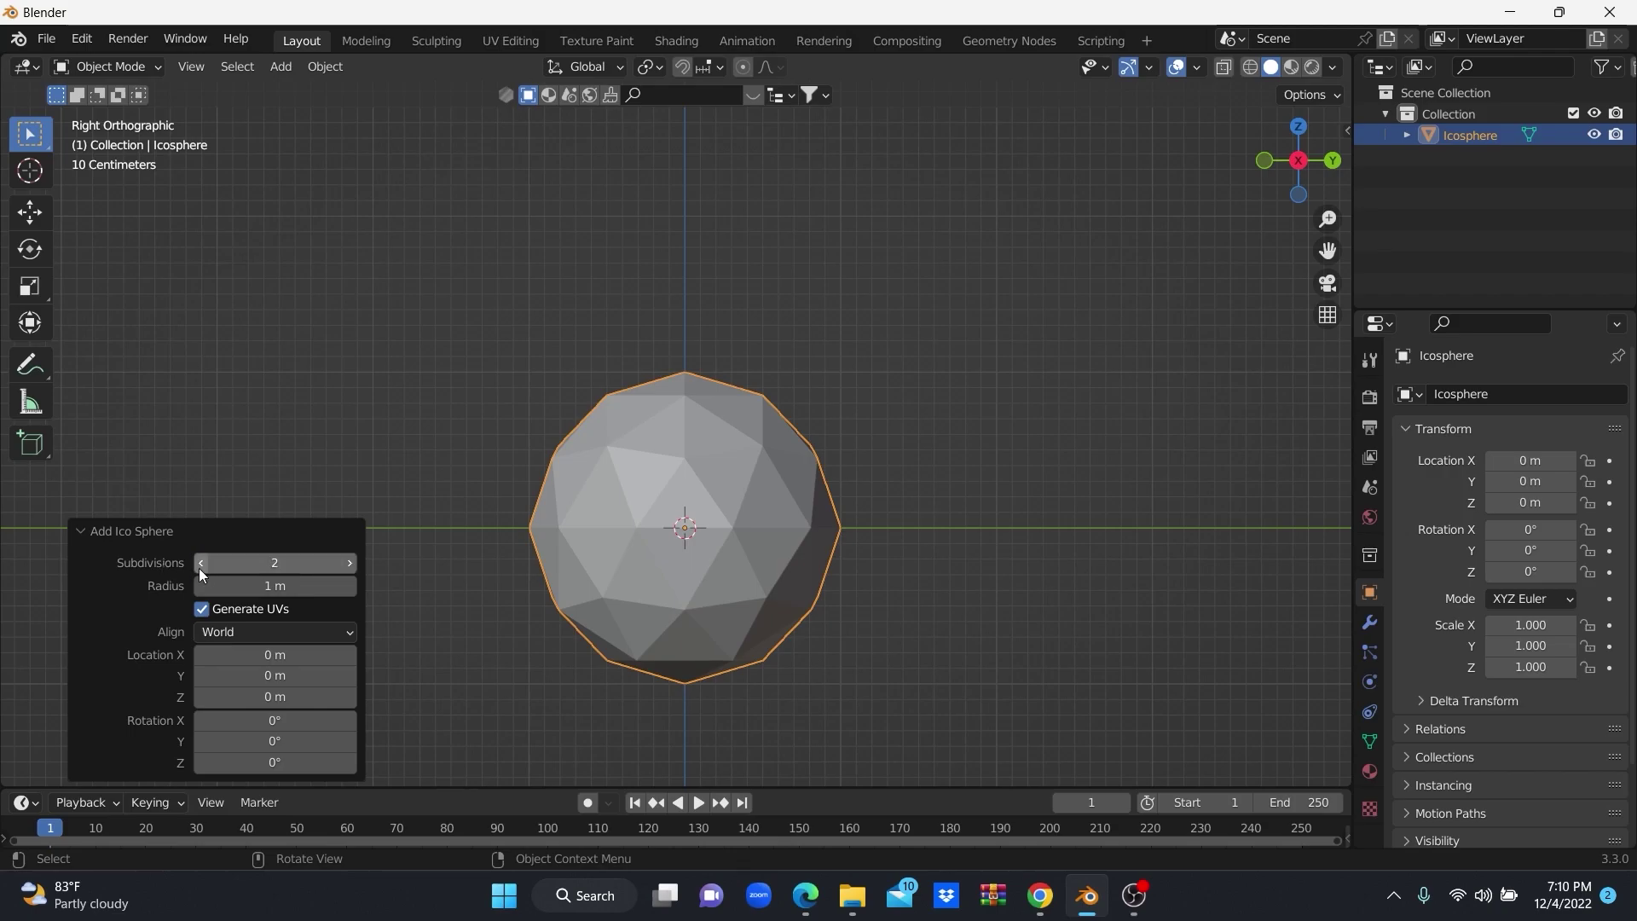
click(198, 568)
click(84, 528)
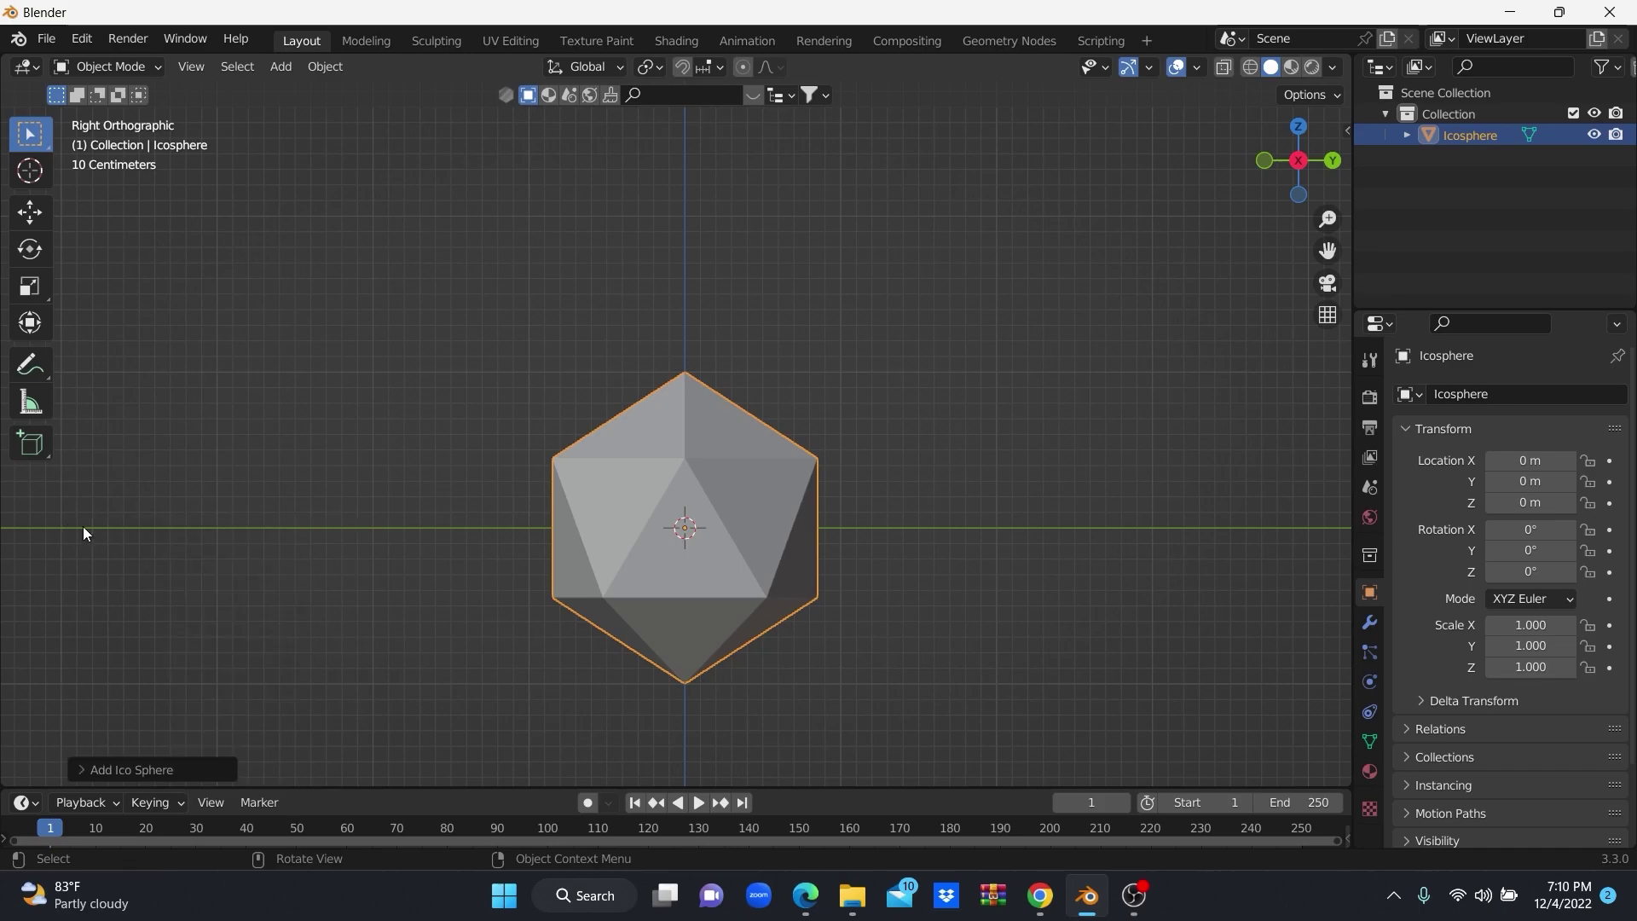
mouse_move(847, 476)
middle_down()
mouse_move(821, 516)
mouse_move(858, 501)
middle_up()
scroll(858, 503, down, 2)
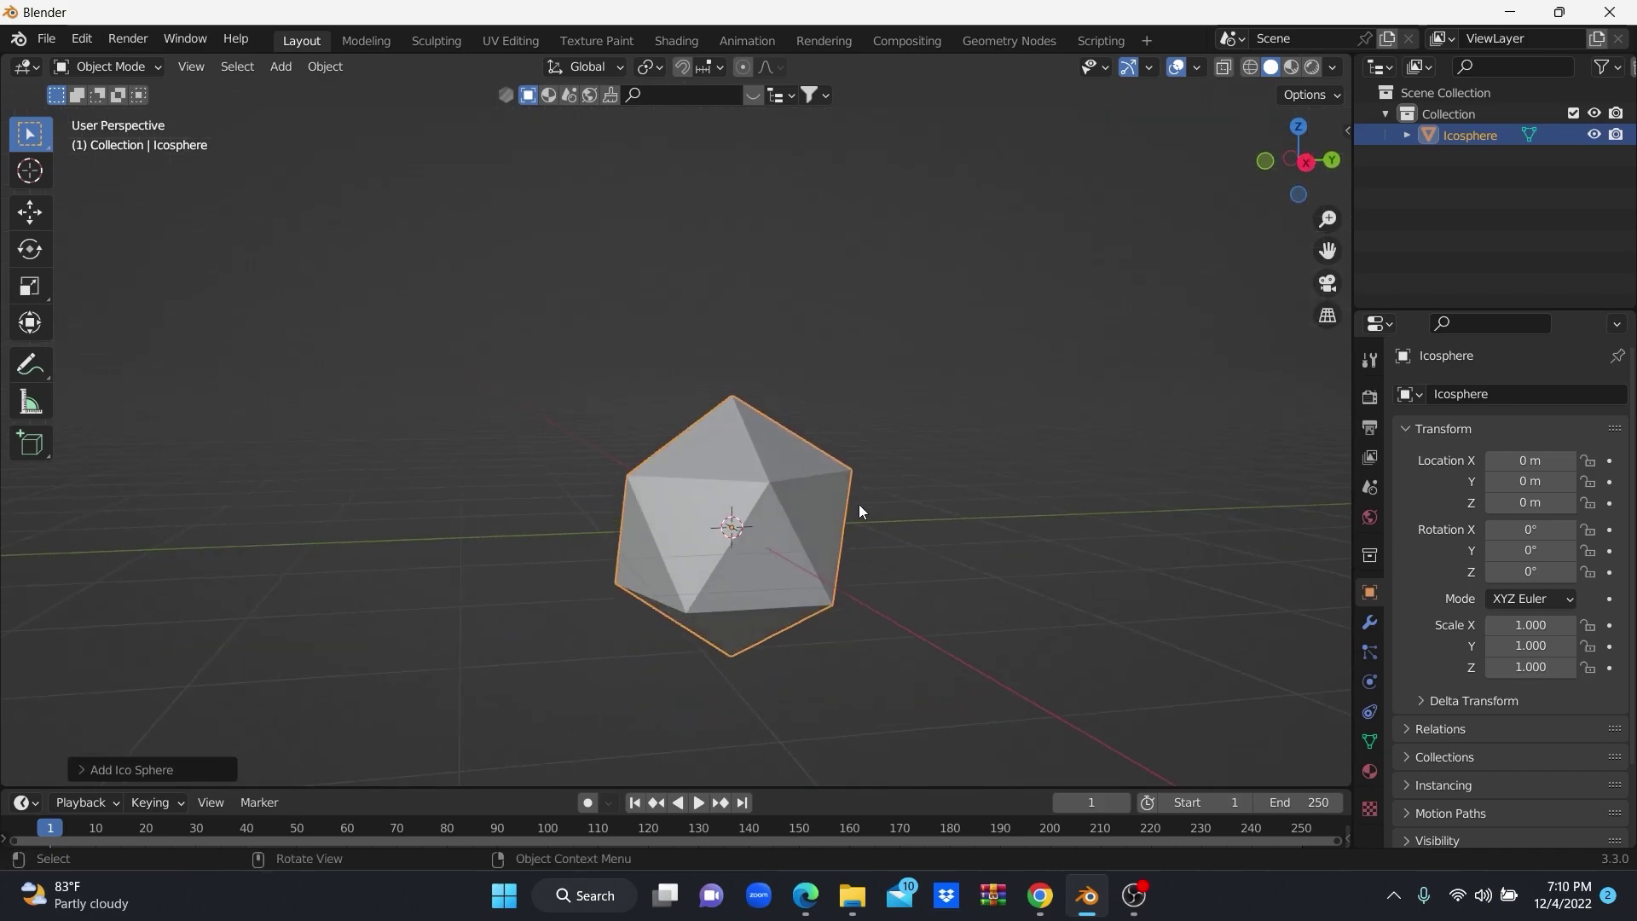
Raise the icosahedron to Z 1.3646 m and scale it down to 0.517.
key(g)
key(z)
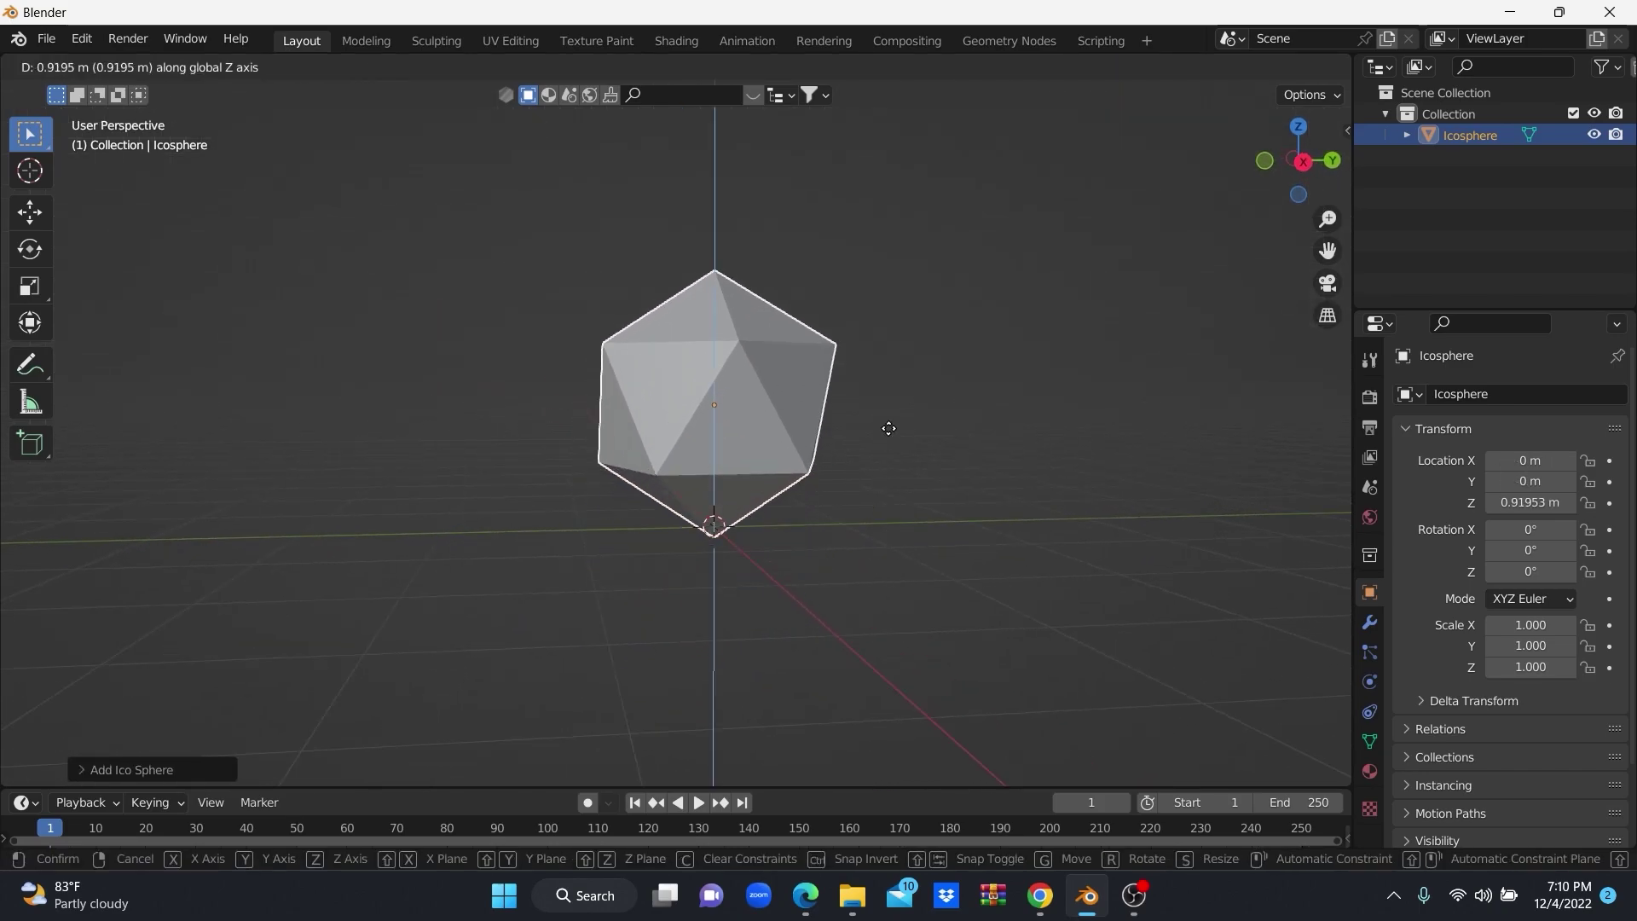
click(878, 435)
mouse_move(861, 475)
middle_down()
mouse_move(795, 466)
mouse_move(830, 488)
middle_up()
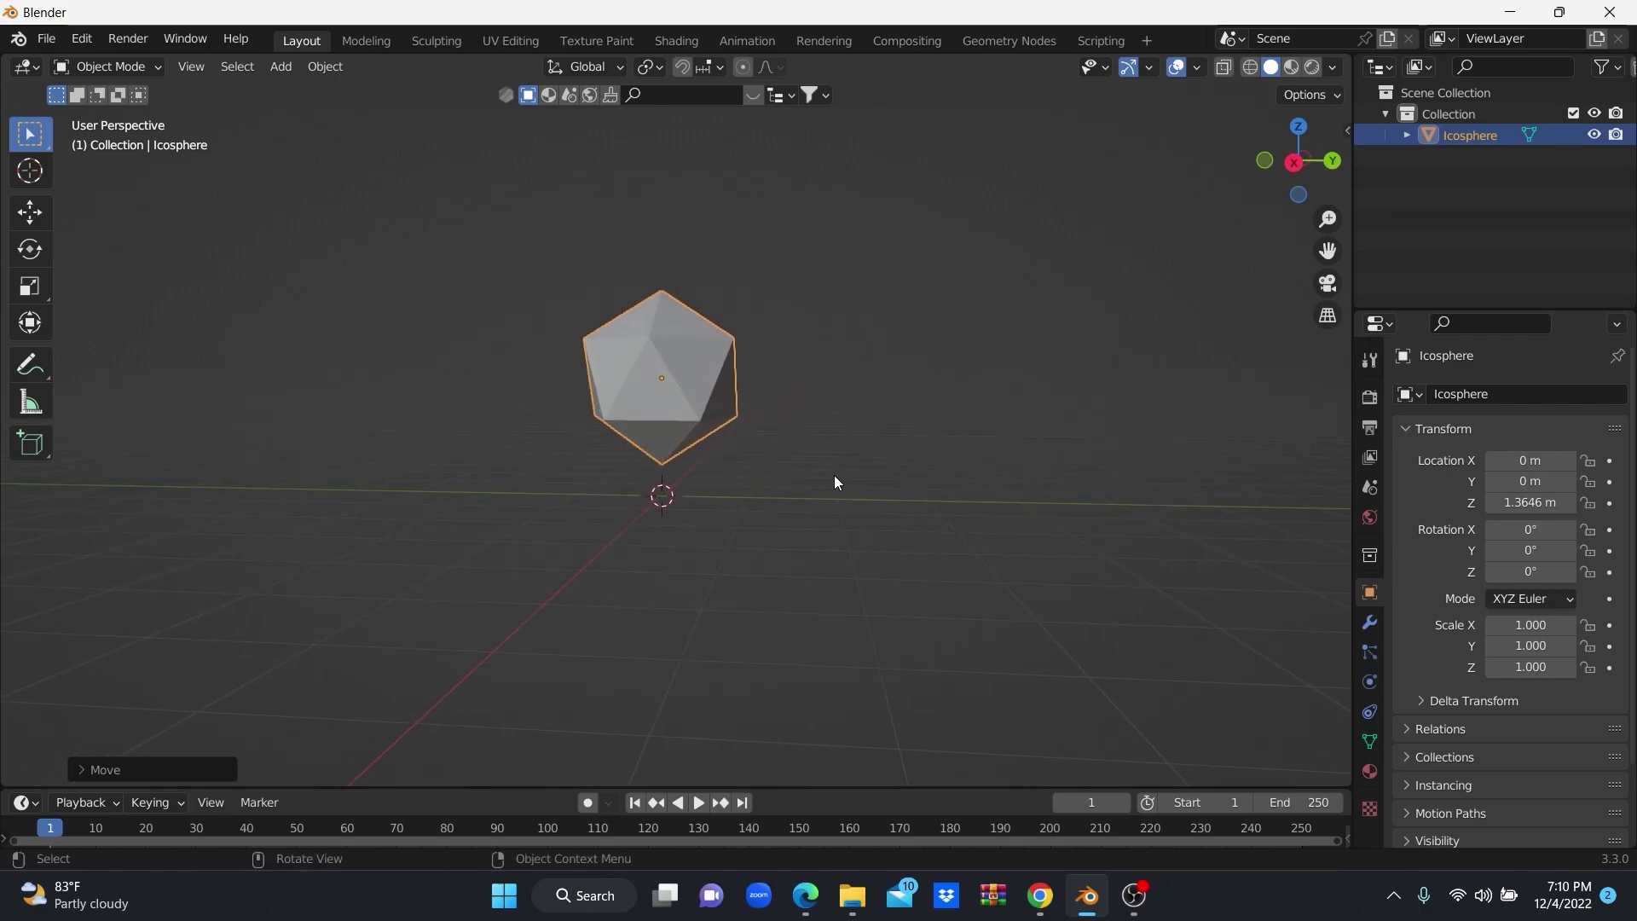
key(s)
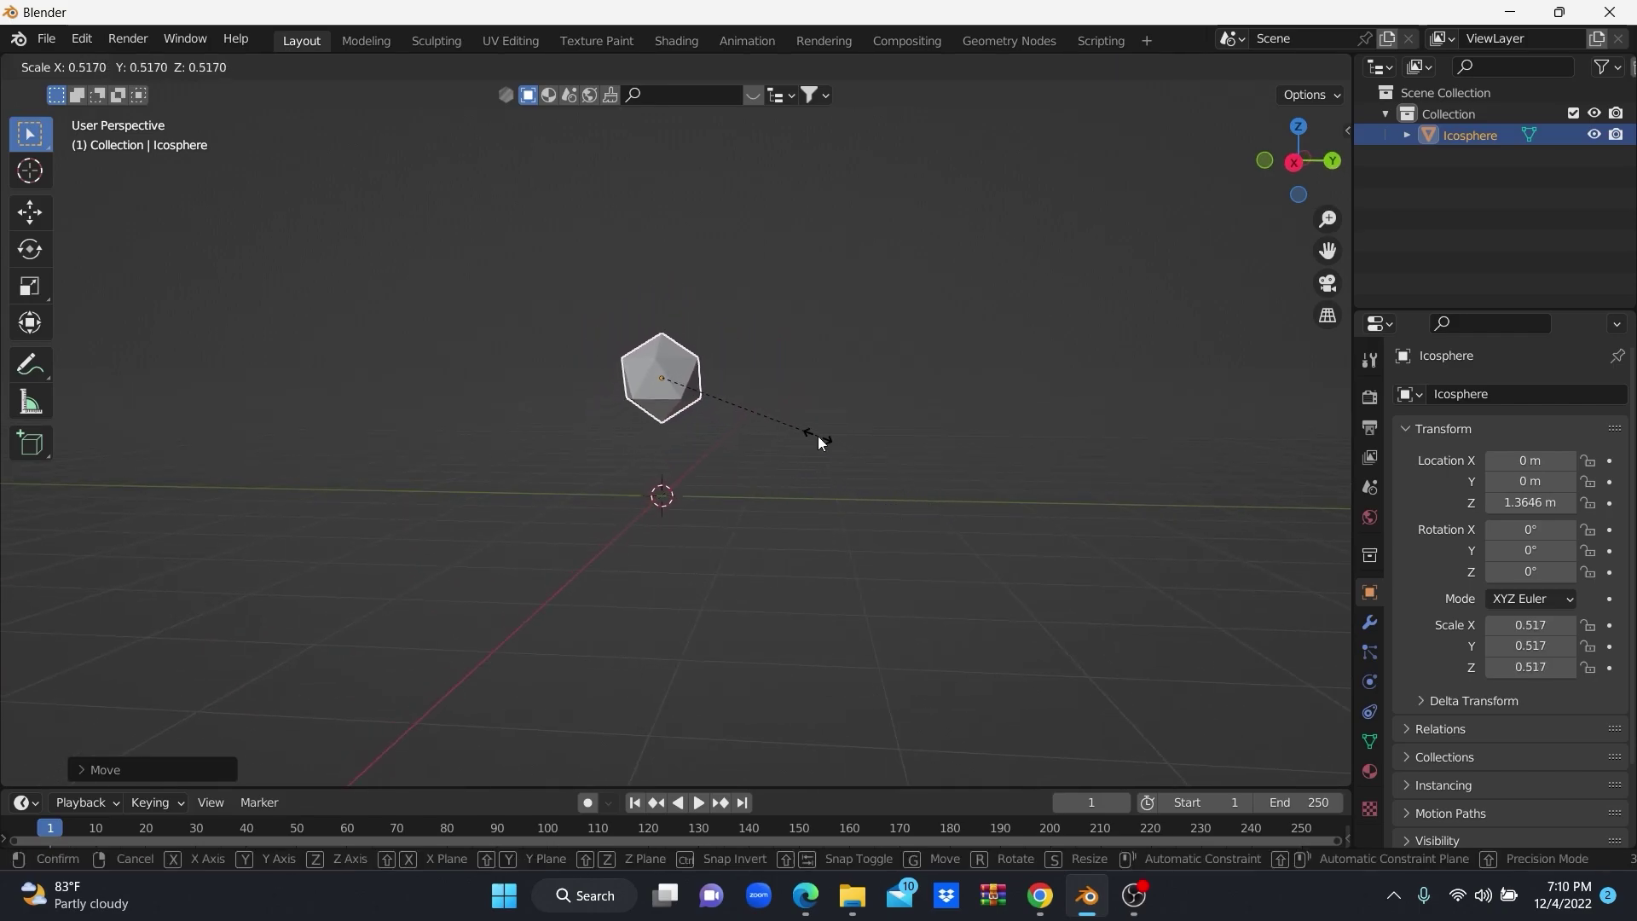
click(816, 437)
middle_drag(622, 401, 643, 395)
scroll(688, 433, up, 2)
scroll(714, 417, up, 3)
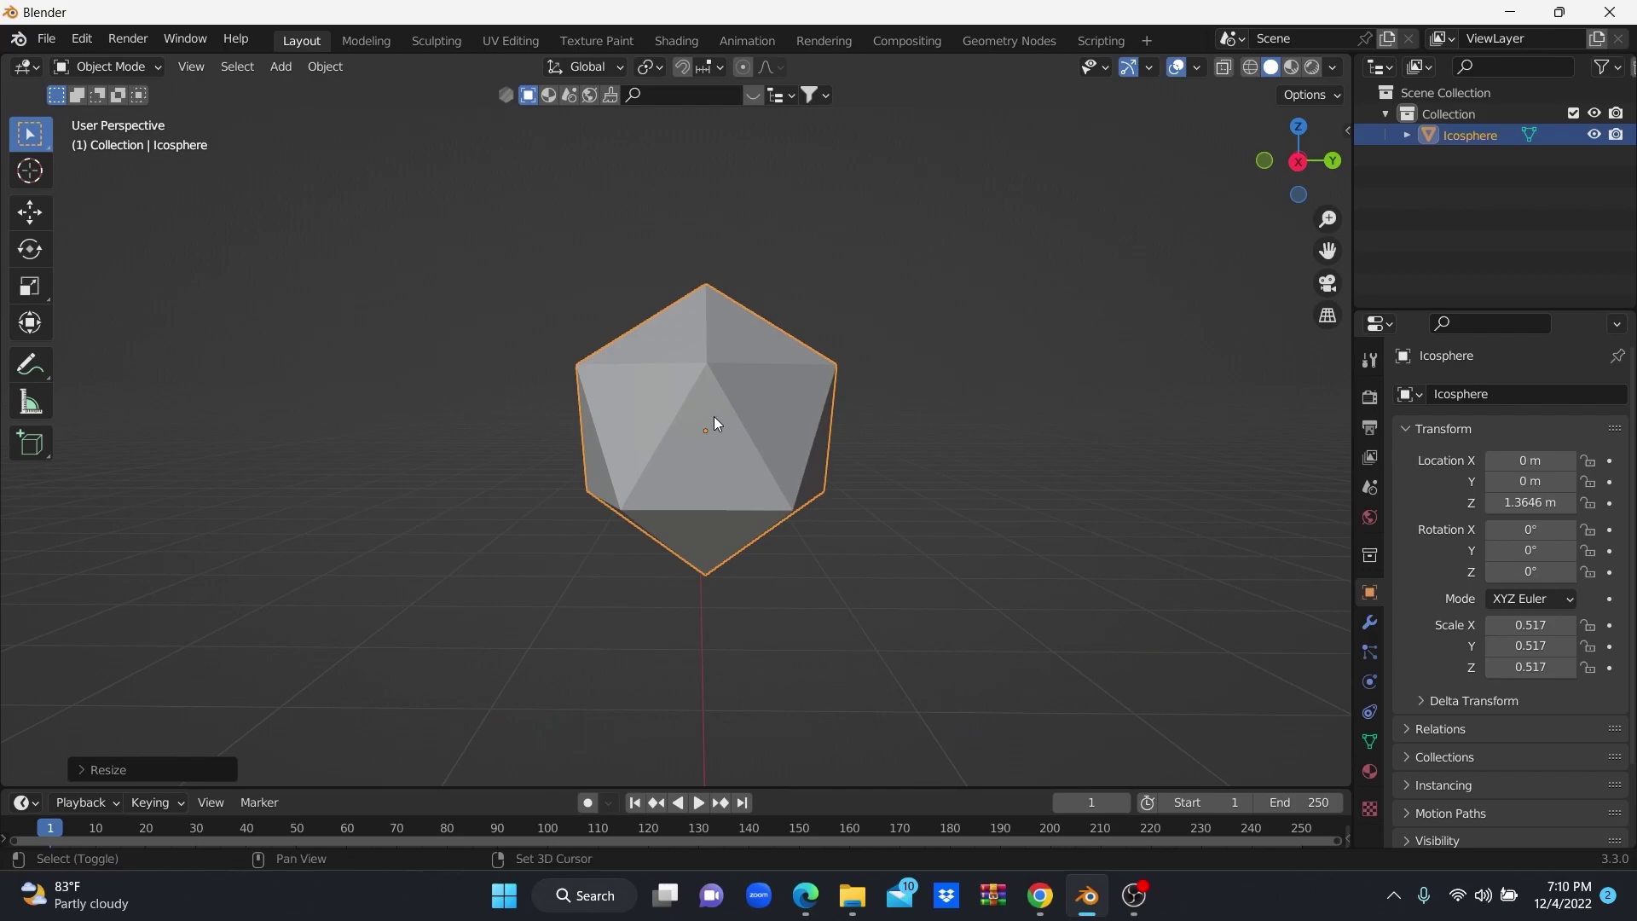
mouse_move(796, 438)
middle_down()
mouse_move(781, 416)
mouse_move(796, 435)
middle_up()
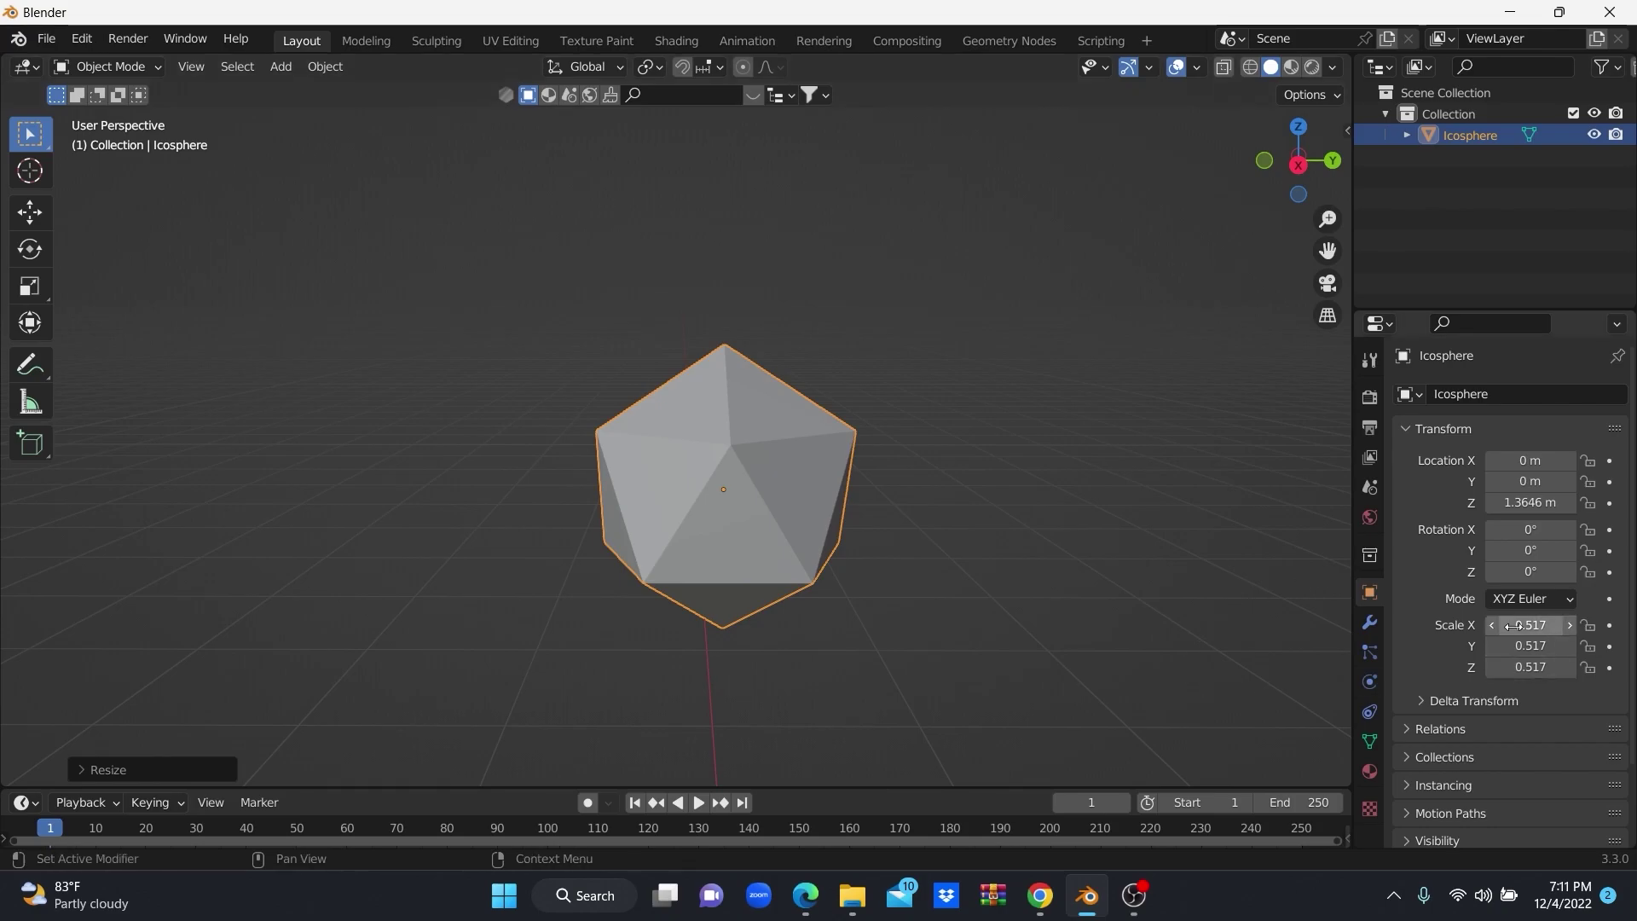
Add a Bevel modifier to the icosahedron set to bevel Vertices.
key(Tab)
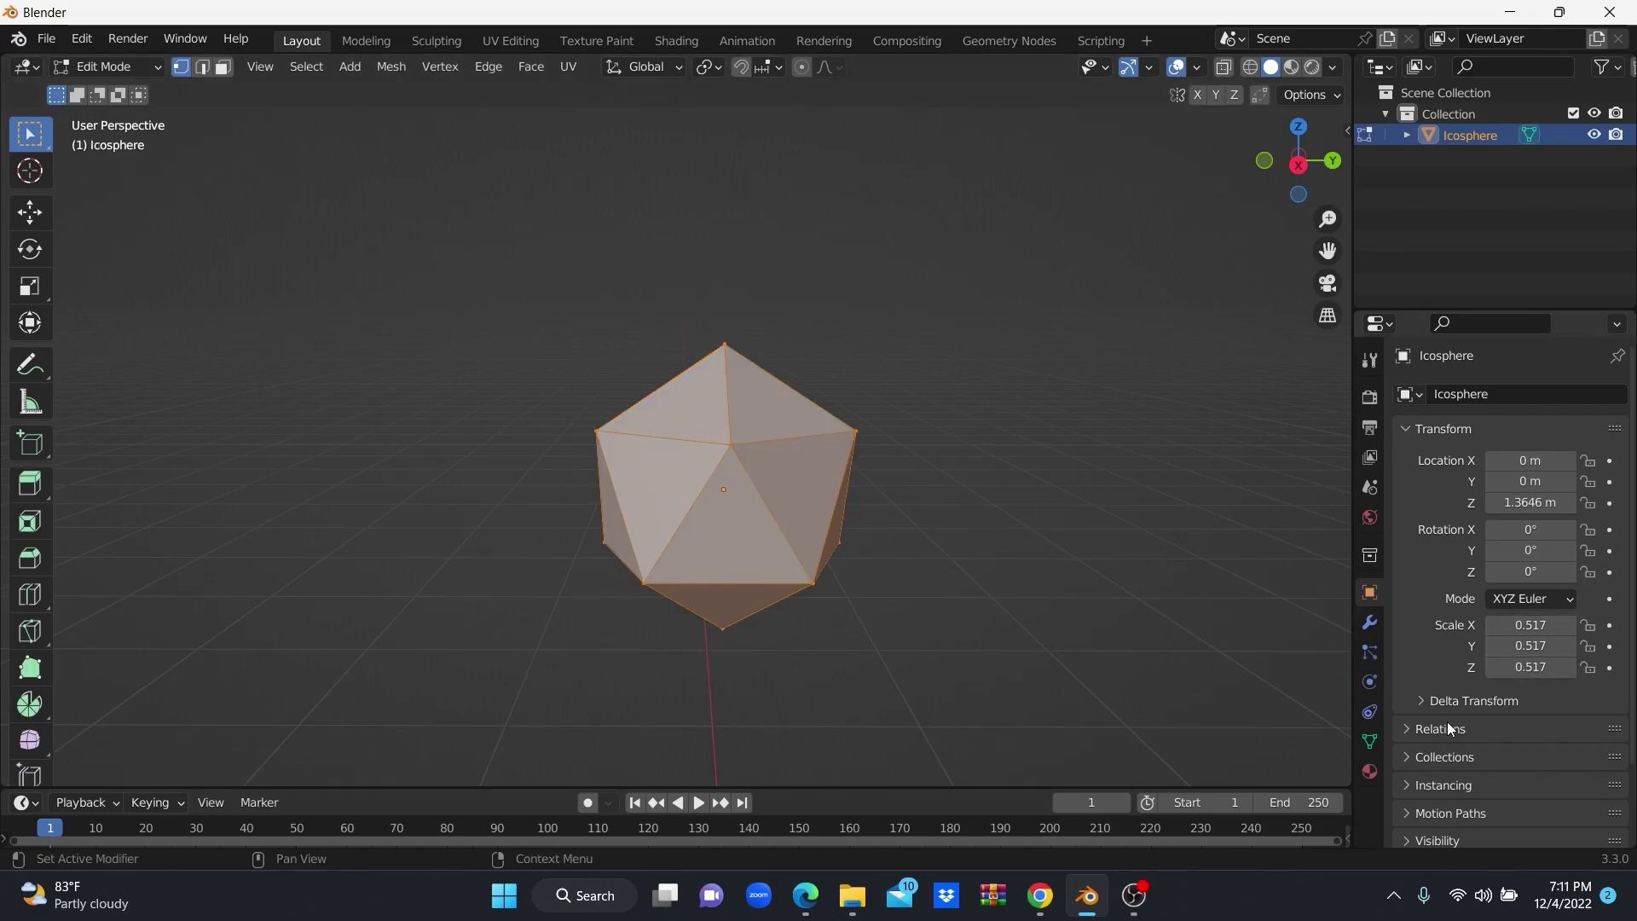
key(Tab)
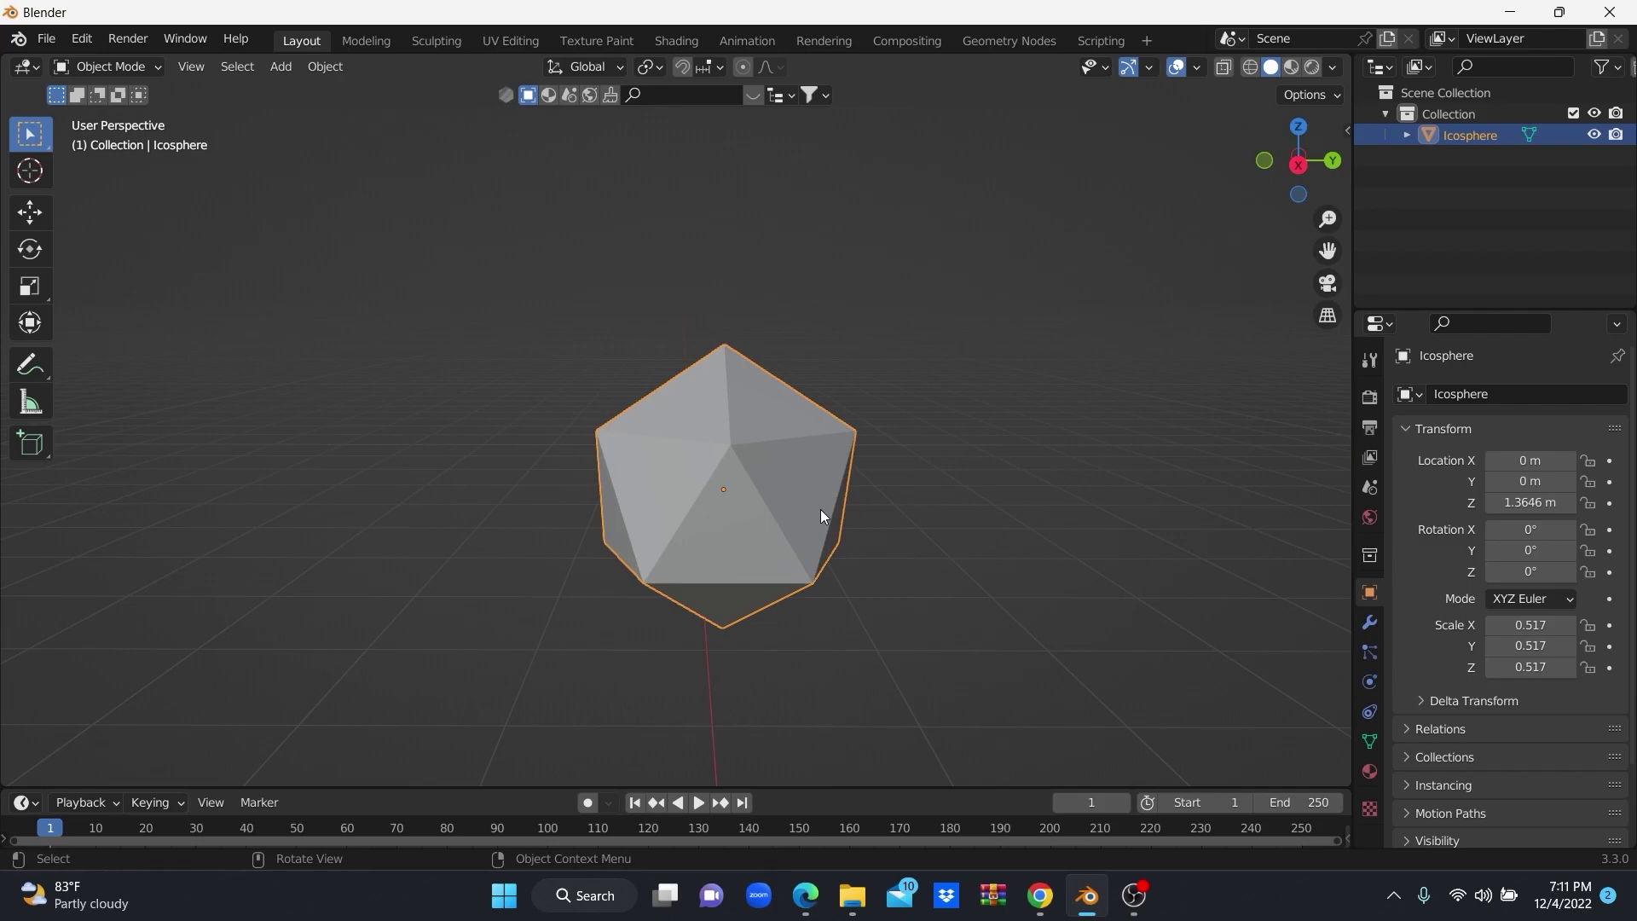
key(Tab)
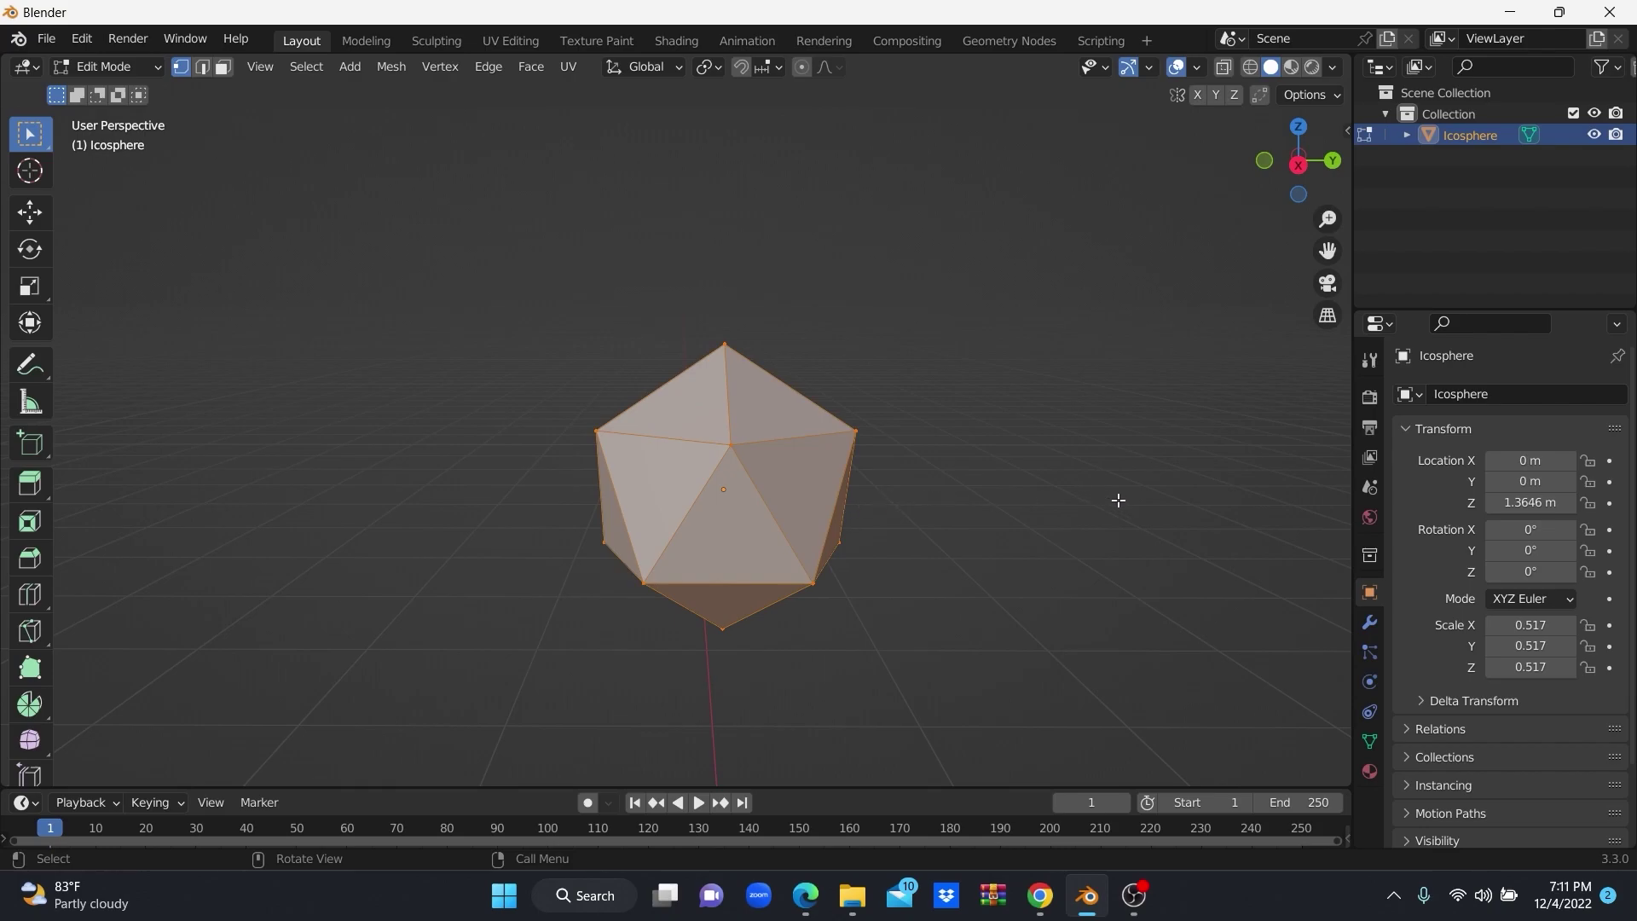
click(1371, 630)
click(1456, 393)
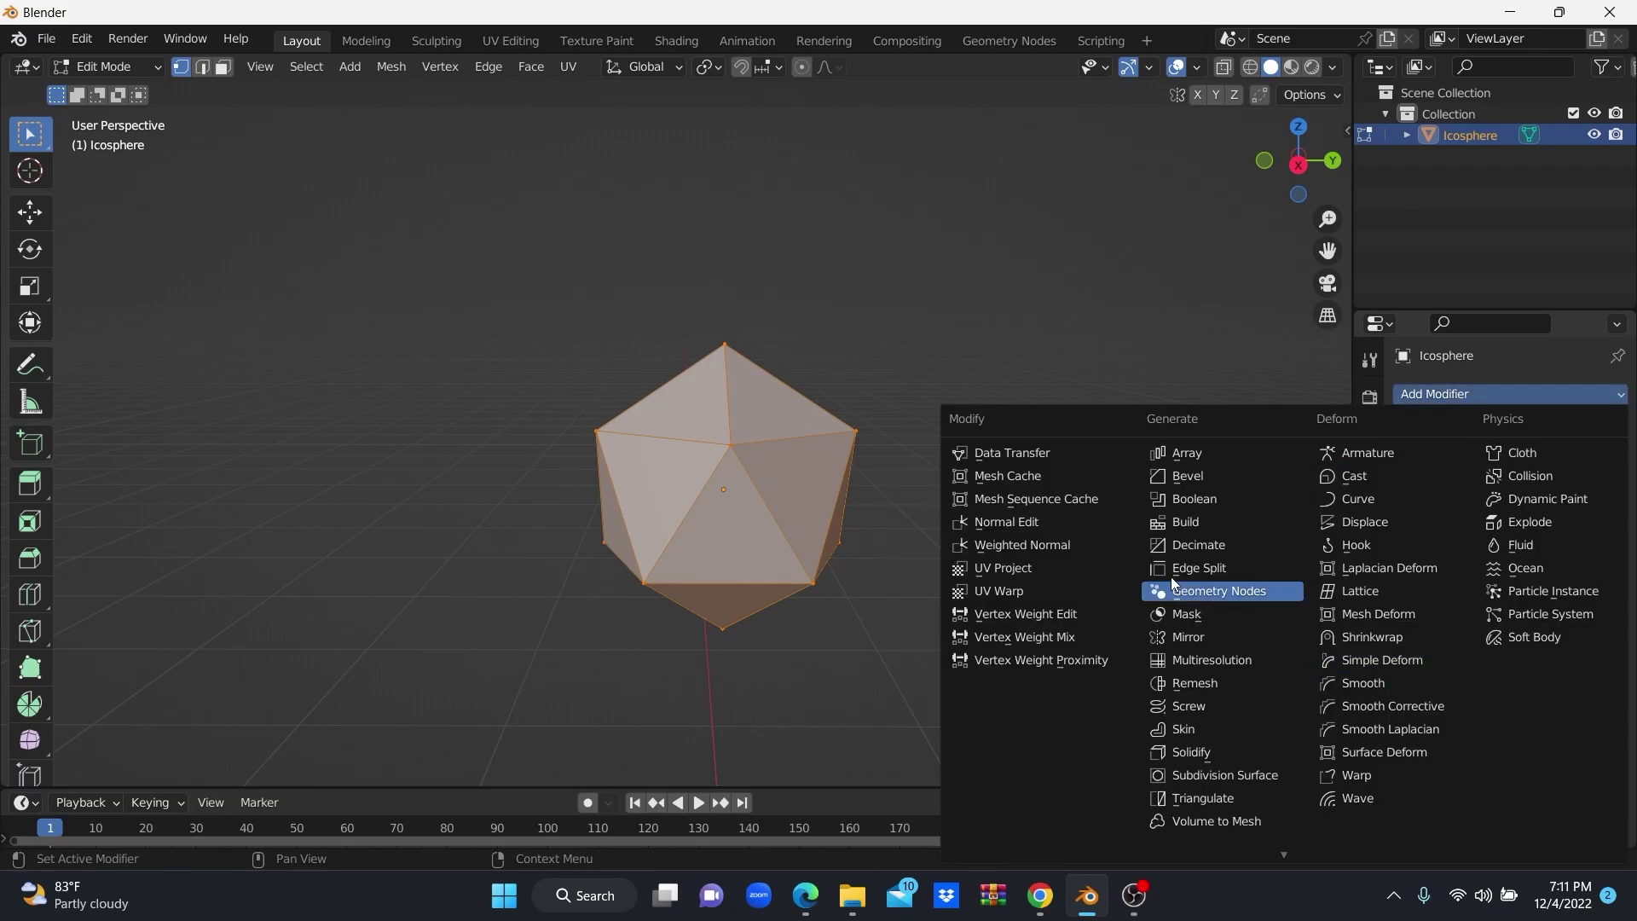
click(1177, 478)
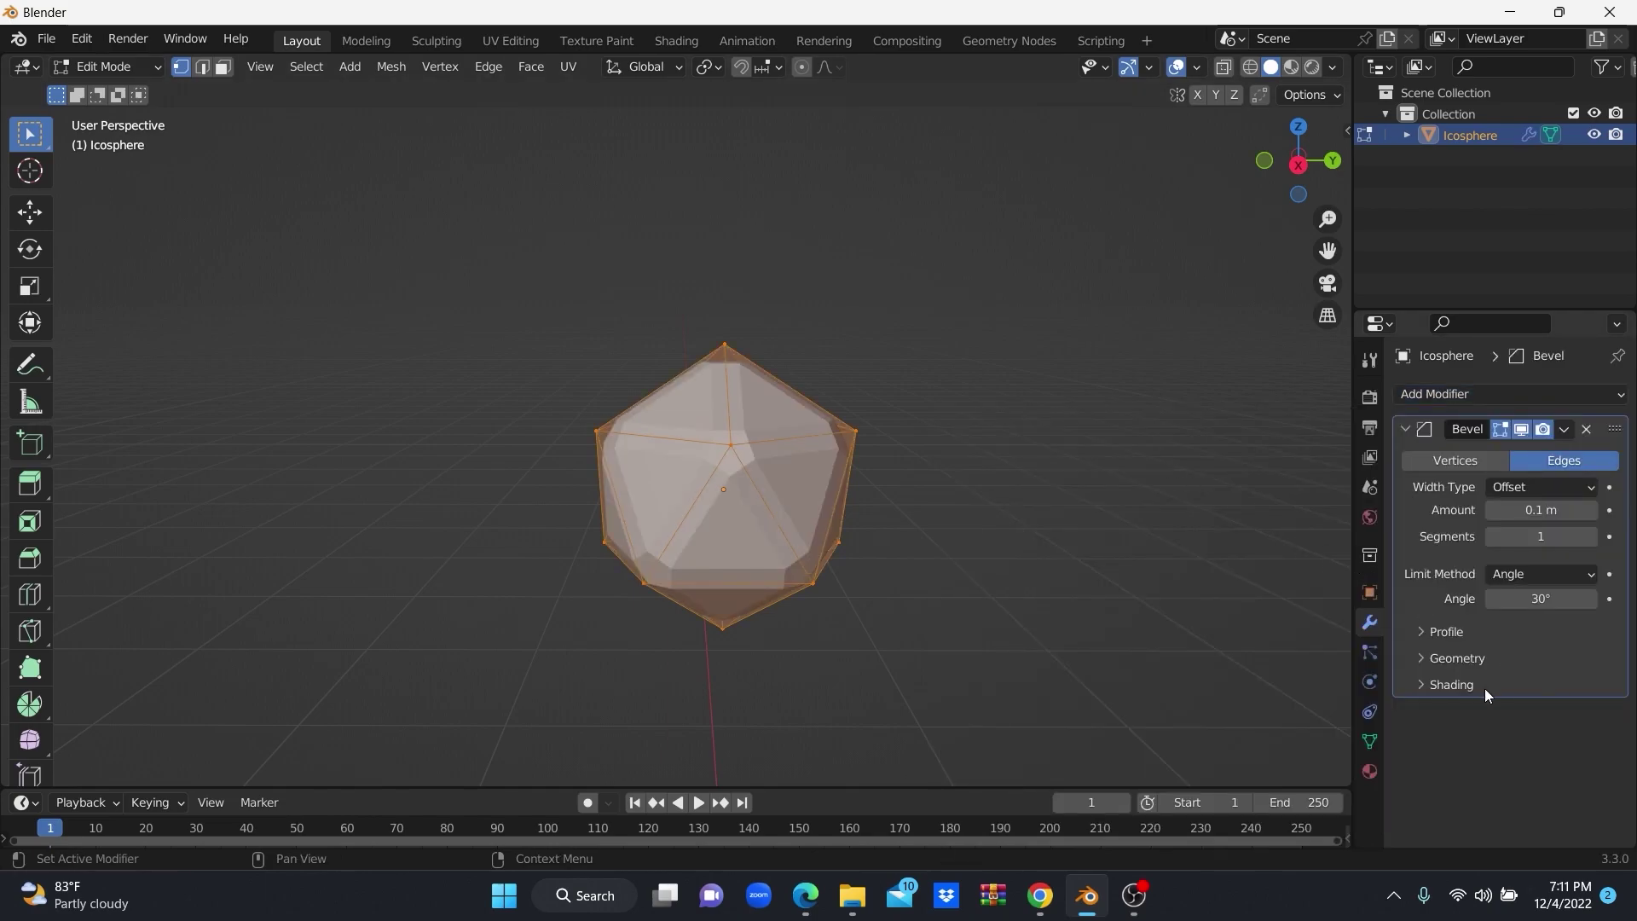
click(1452, 464)
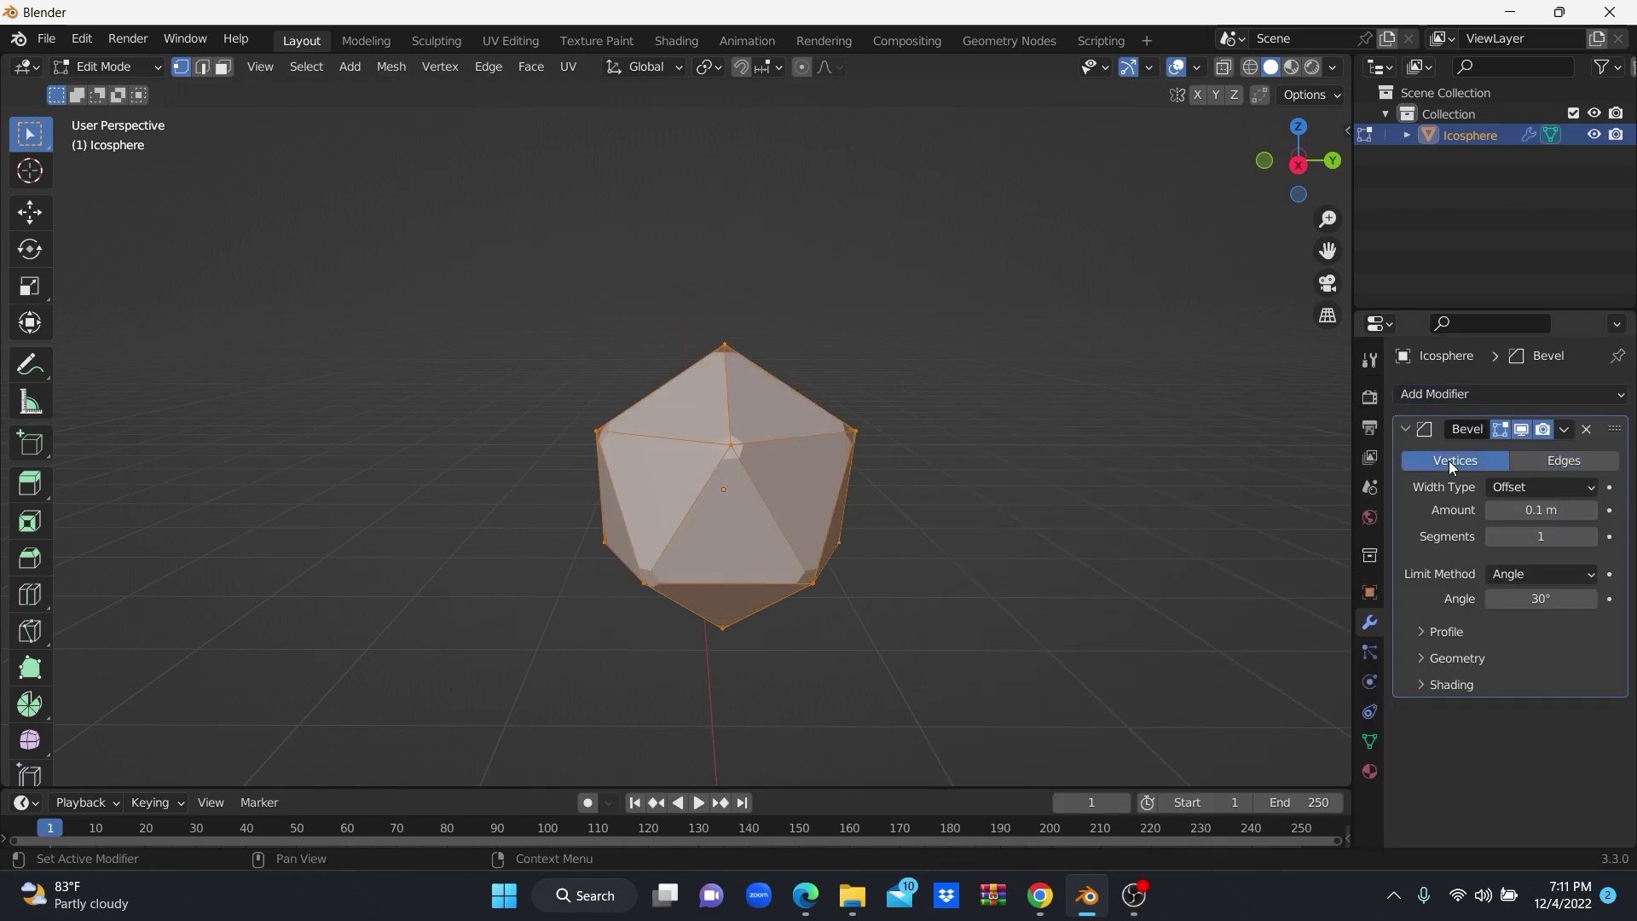
mouse_move(954, 559)
middle_down()
mouse_move(887, 585)
mouse_move(910, 570)
mouse_move(887, 570)
mouse_move(1016, 560)
mouse_move(957, 574)
middle_up()
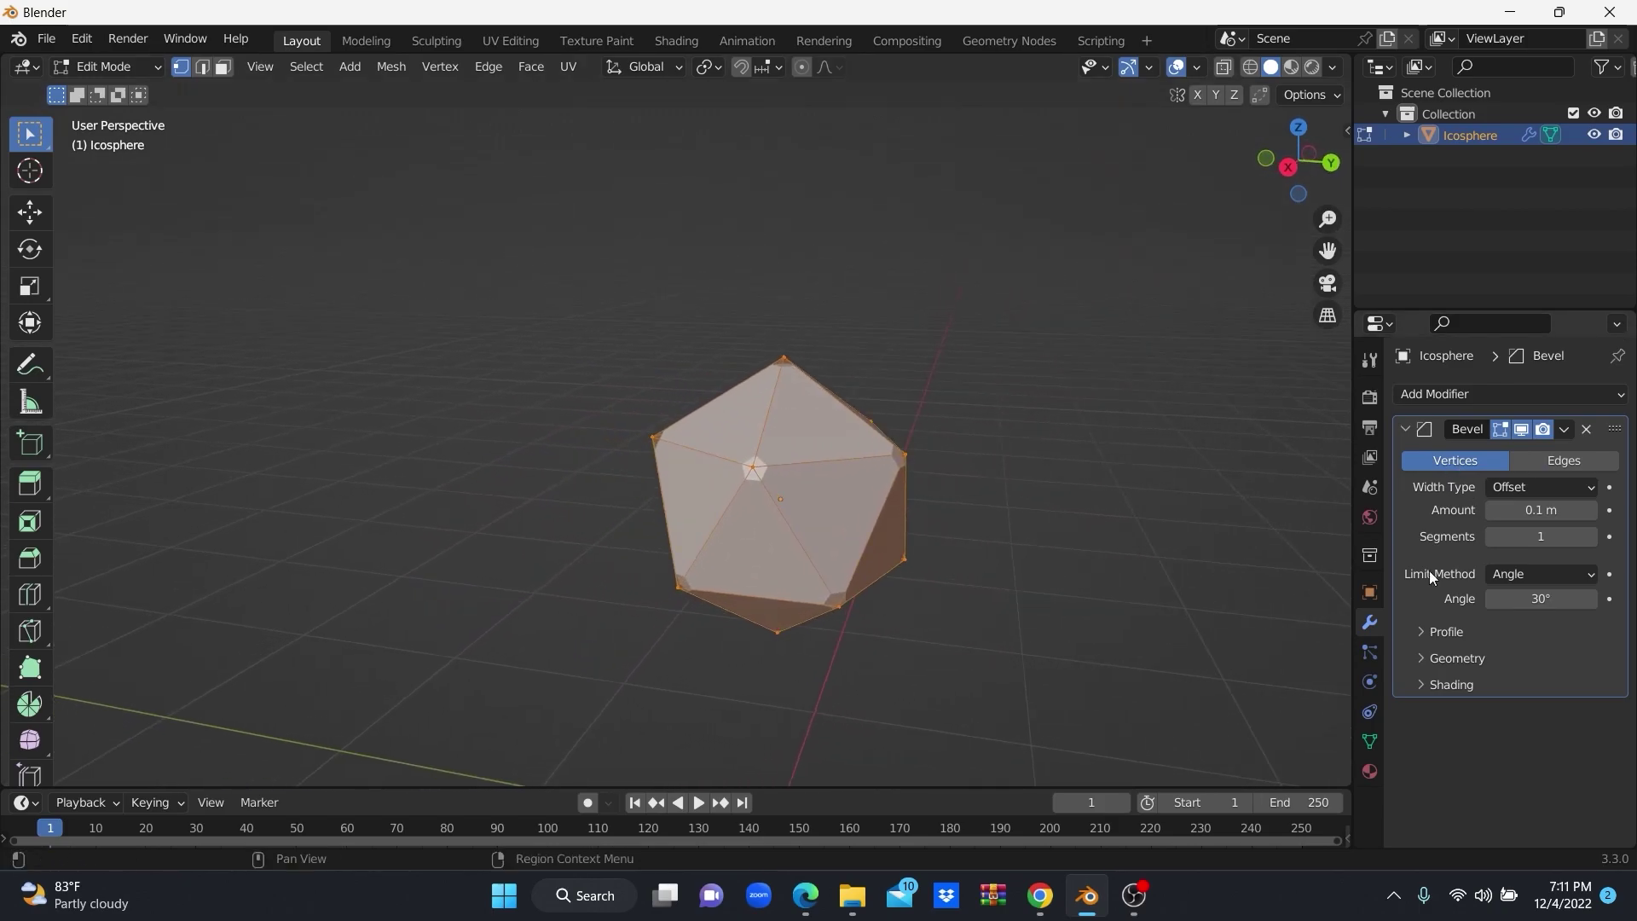
Set the bevel amount to 0.35 m and apply the modifier in Object Mode.
click(1550, 505)
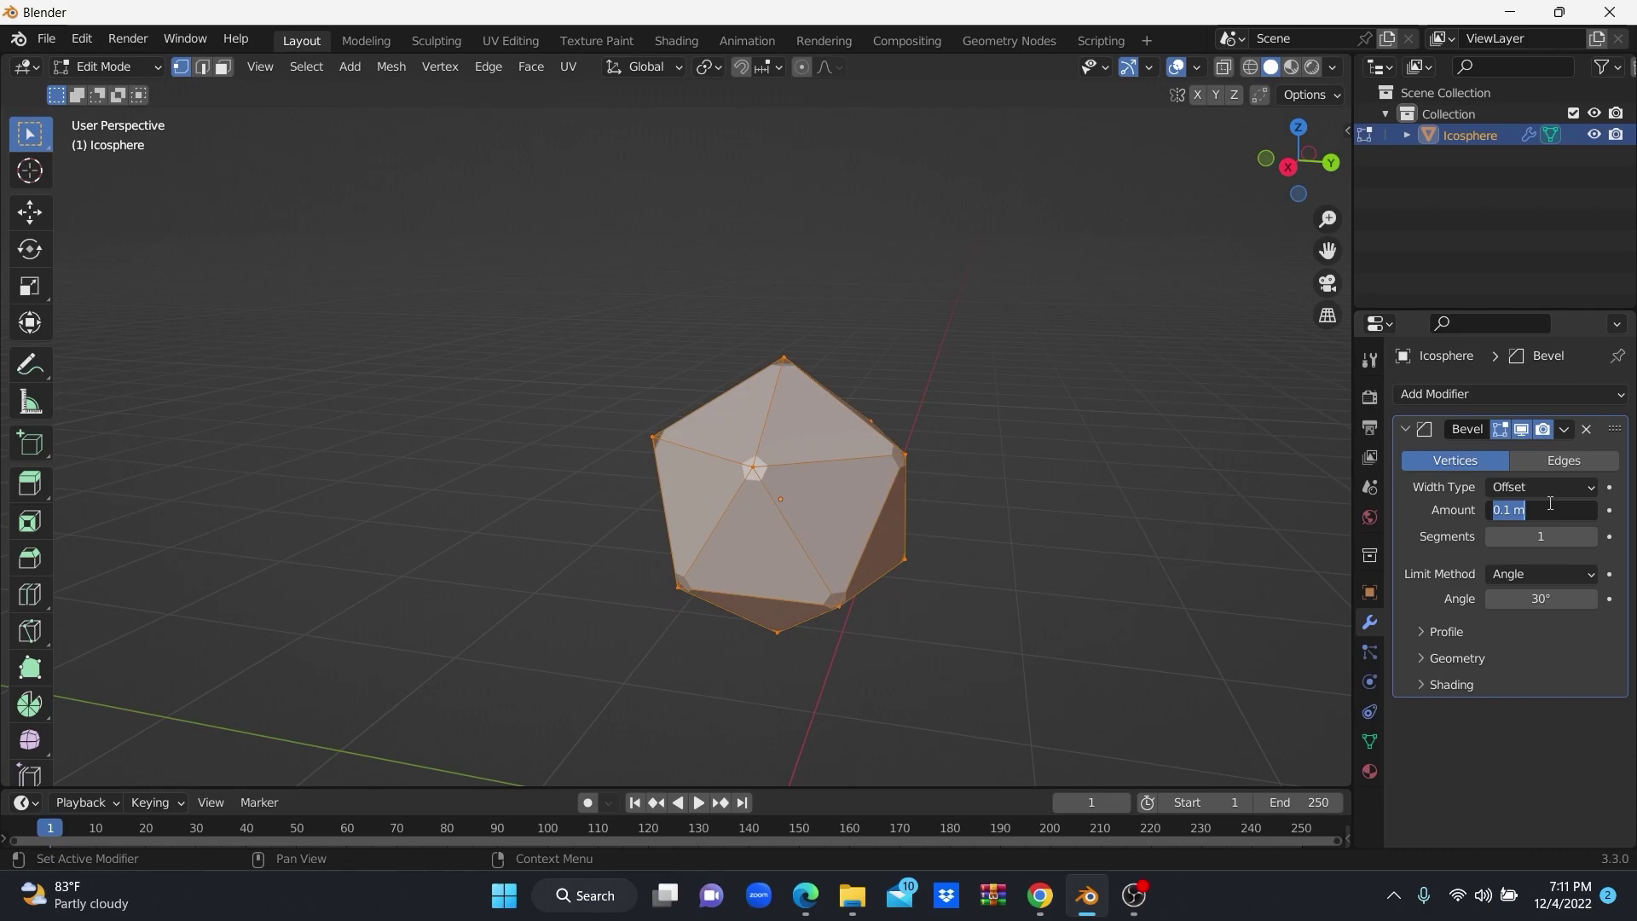
key(BackSpace)
key(Return)
mouse_move(818, 580)
middle_down()
mouse_move(858, 577)
mouse_move(818, 573)
mouse_move(835, 576)
mouse_move(780, 617)
mouse_move(811, 607)
middle_up()
key(Tab)
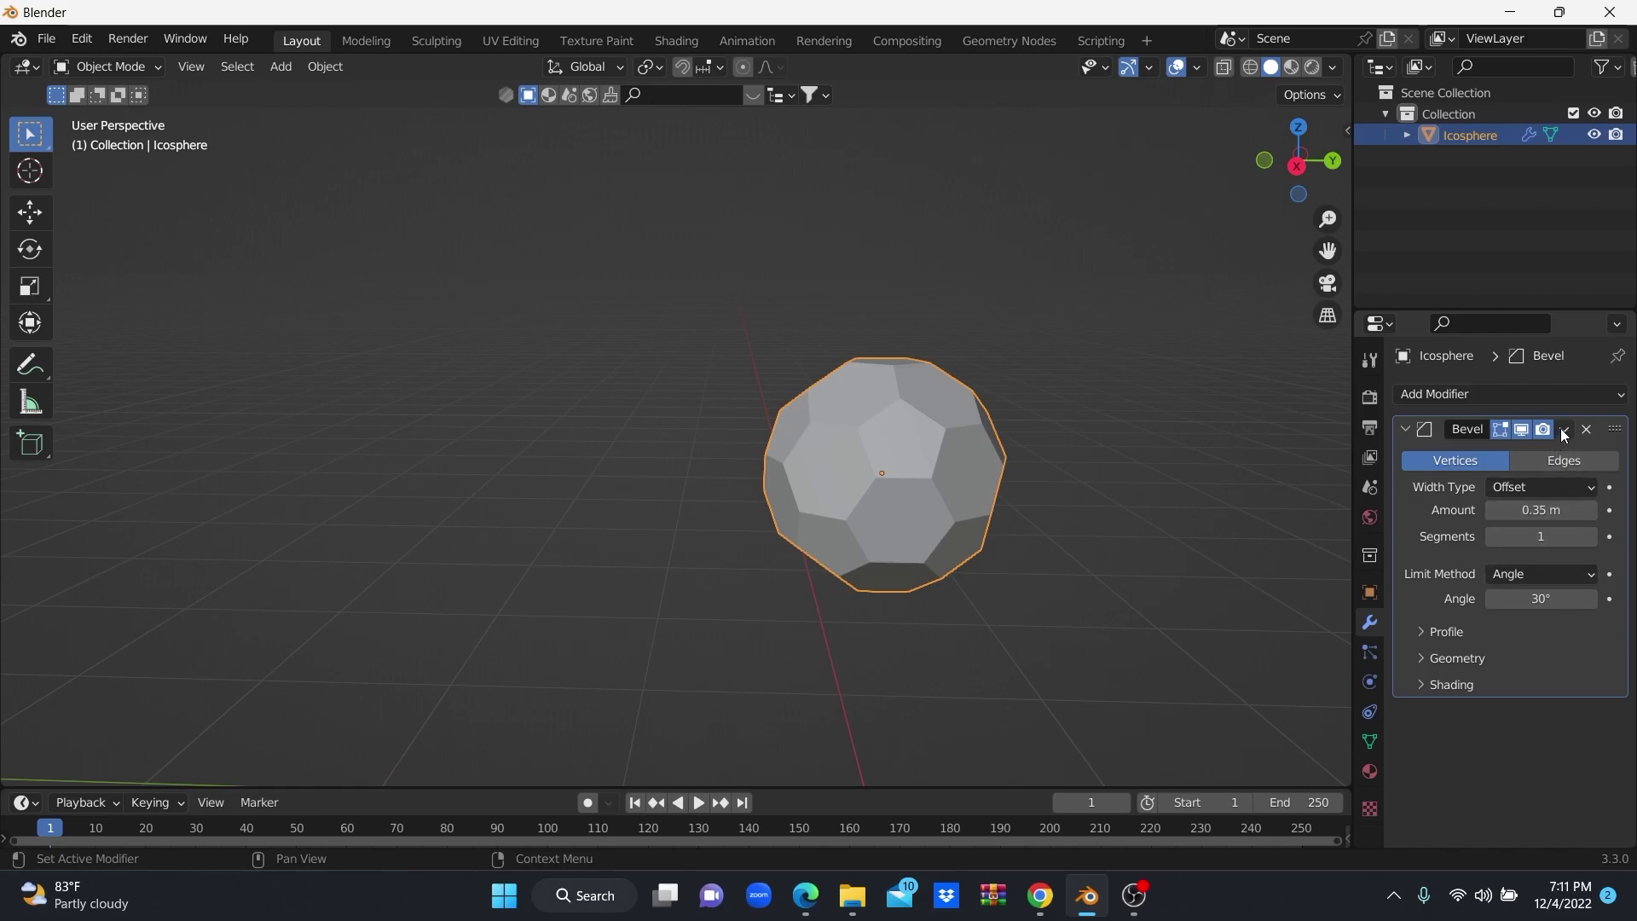
click(1560, 428)
mouse_move(959, 481)
middle_down()
mouse_move(925, 483)
mouse_move(924, 458)
mouse_move(953, 478)
middle_up()
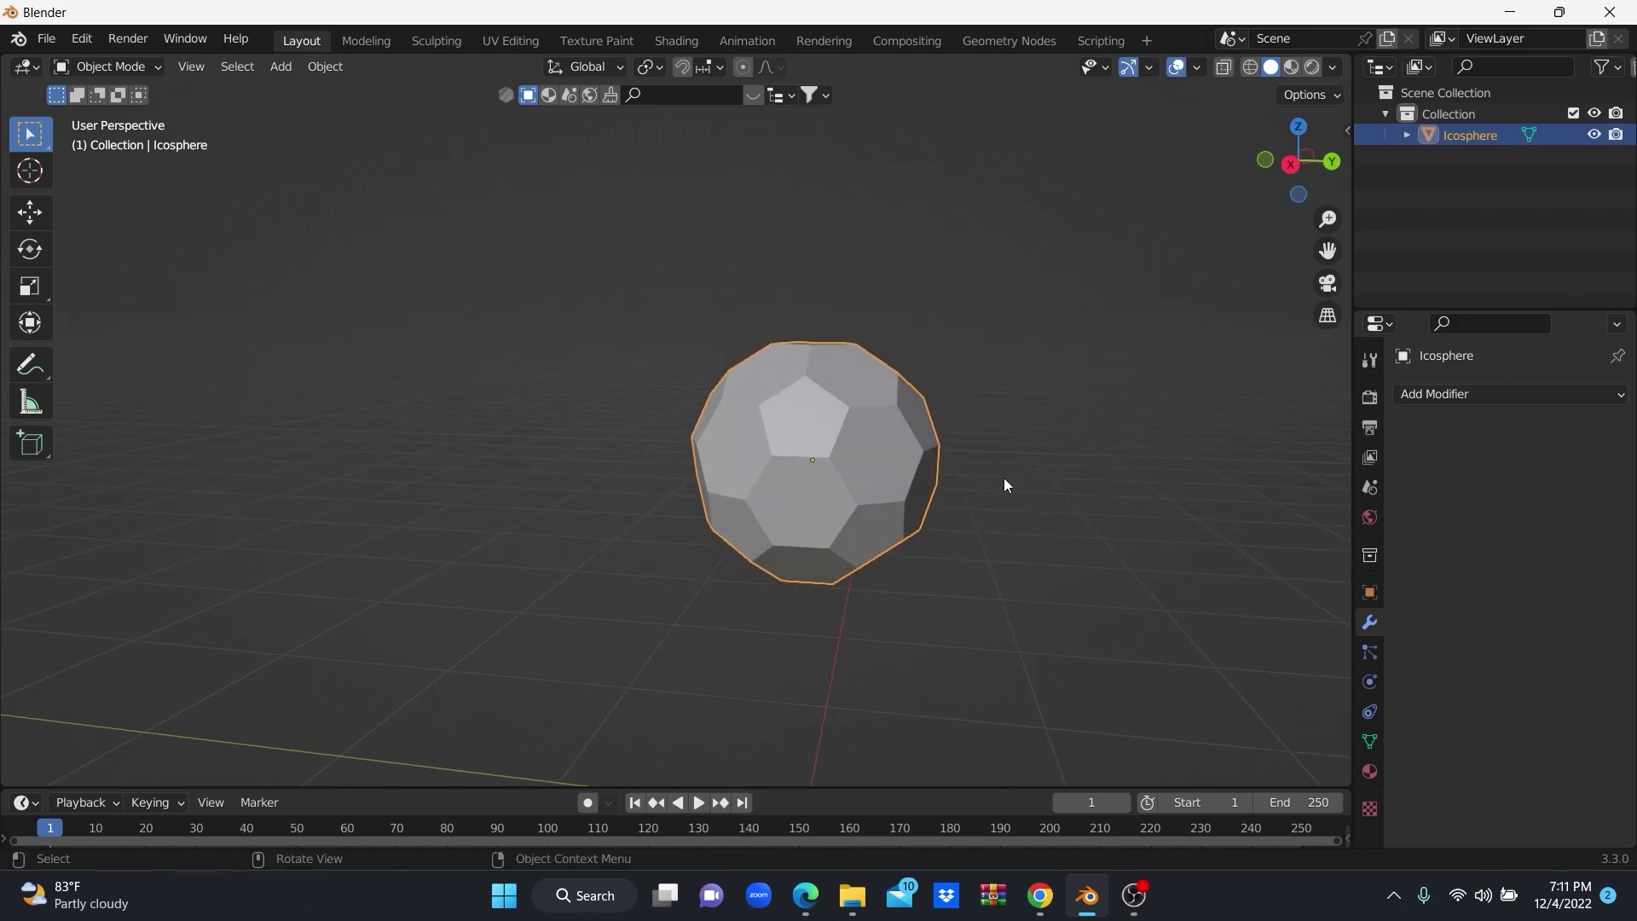
Add a Simple Subdivision Surface modifier with viewport and render levels at 3.
click(1512, 392)
click(1205, 775)
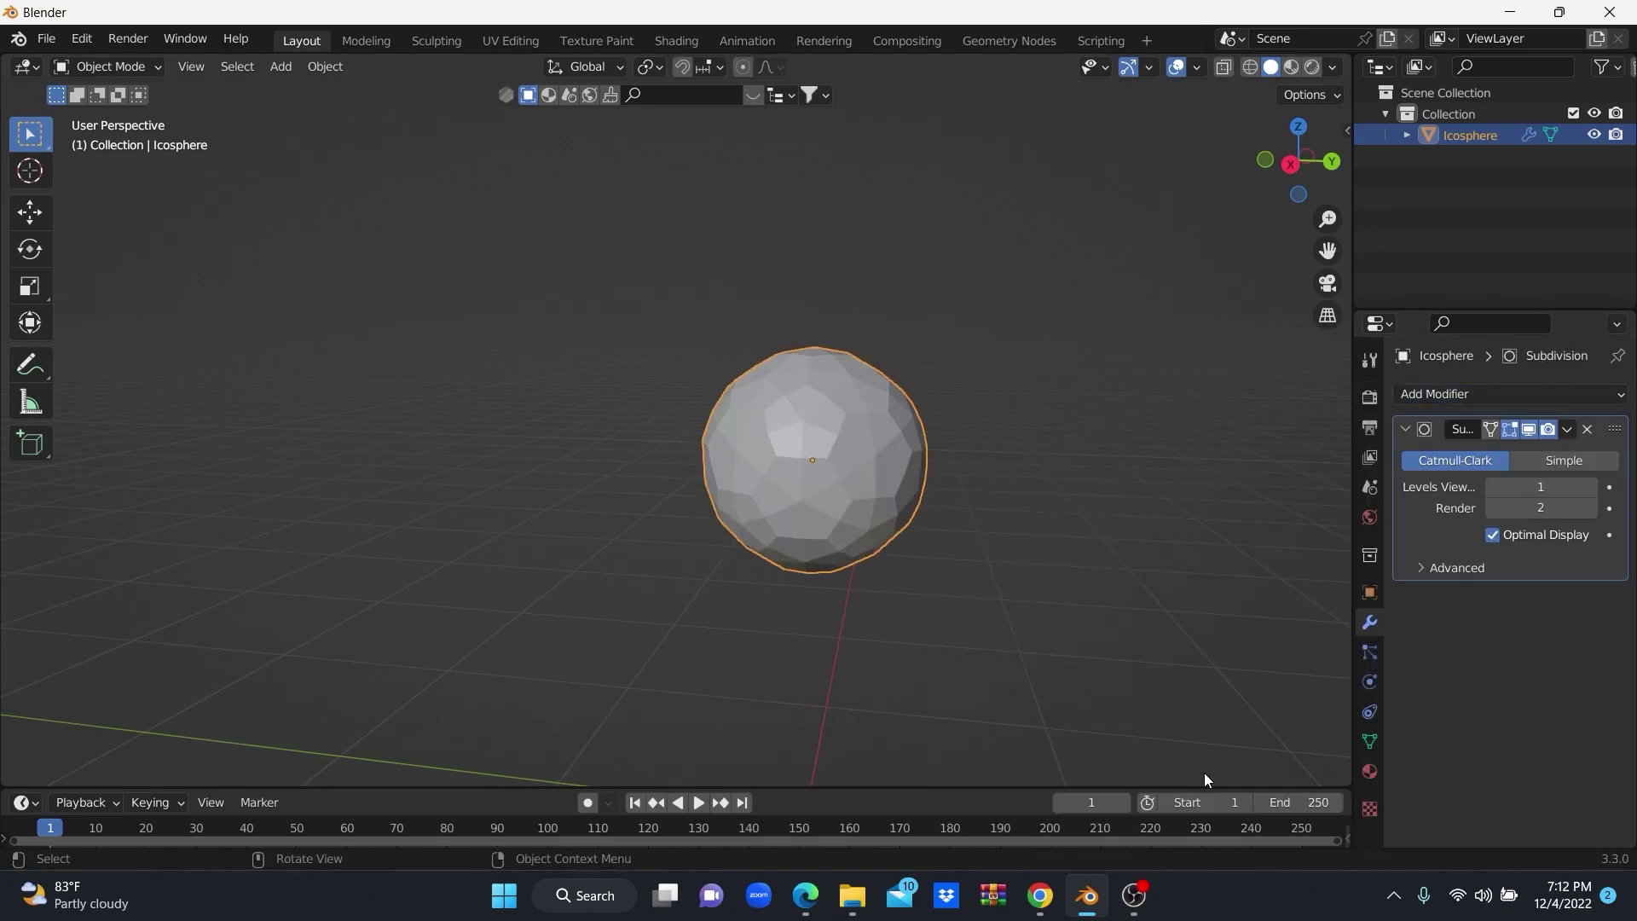
mouse_move(902, 537)
middle_down()
mouse_move(936, 534)
mouse_move(914, 534)
middle_up()
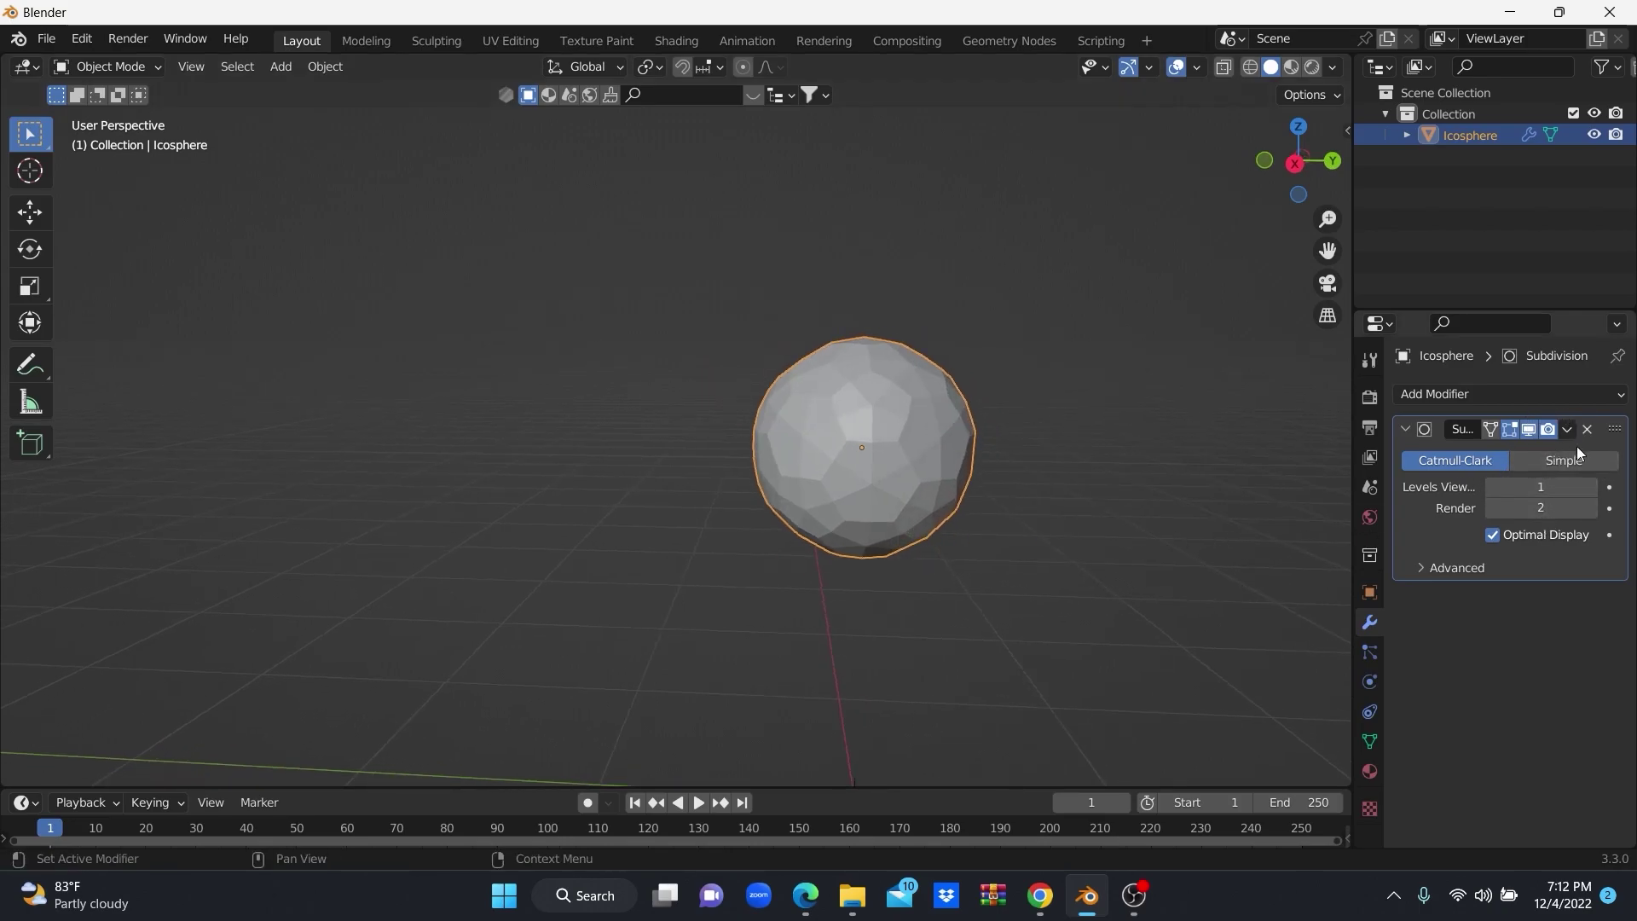
click(1573, 464)
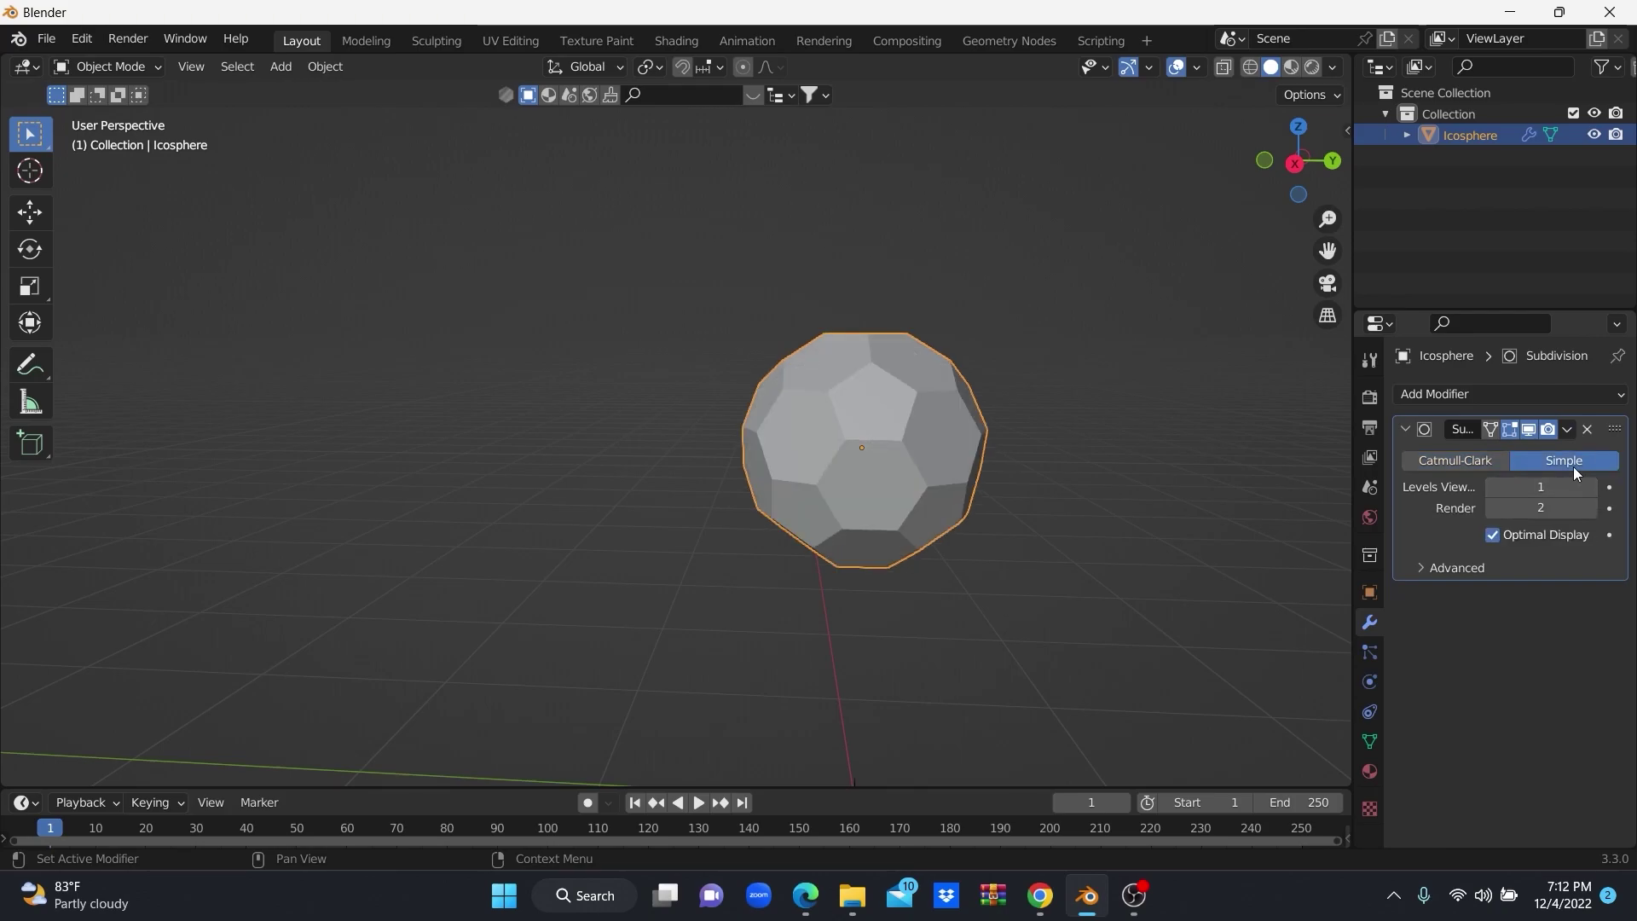
click(1591, 487)
click(1591, 487)
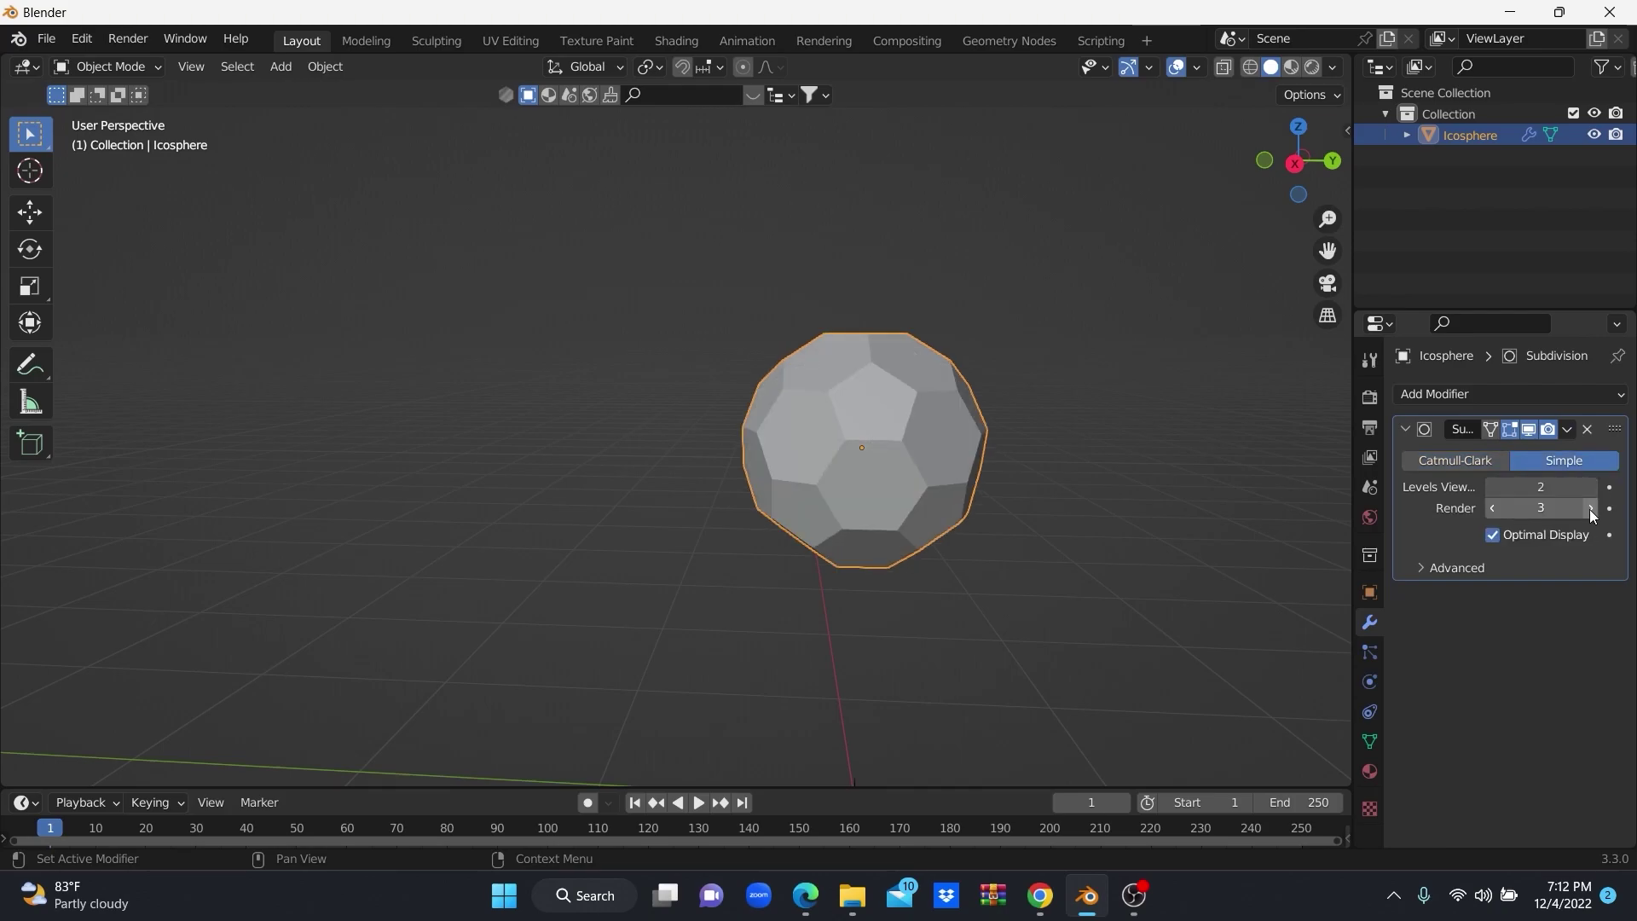
mouse_move(1076, 495)
middle_down()
mouse_move(1037, 509)
mouse_move(1059, 530)
mouse_move(950, 523)
mouse_move(981, 542)
middle_up()
Select all hexagonal faces by matching polygon side count, then return to Object Mode.
key(Tab)
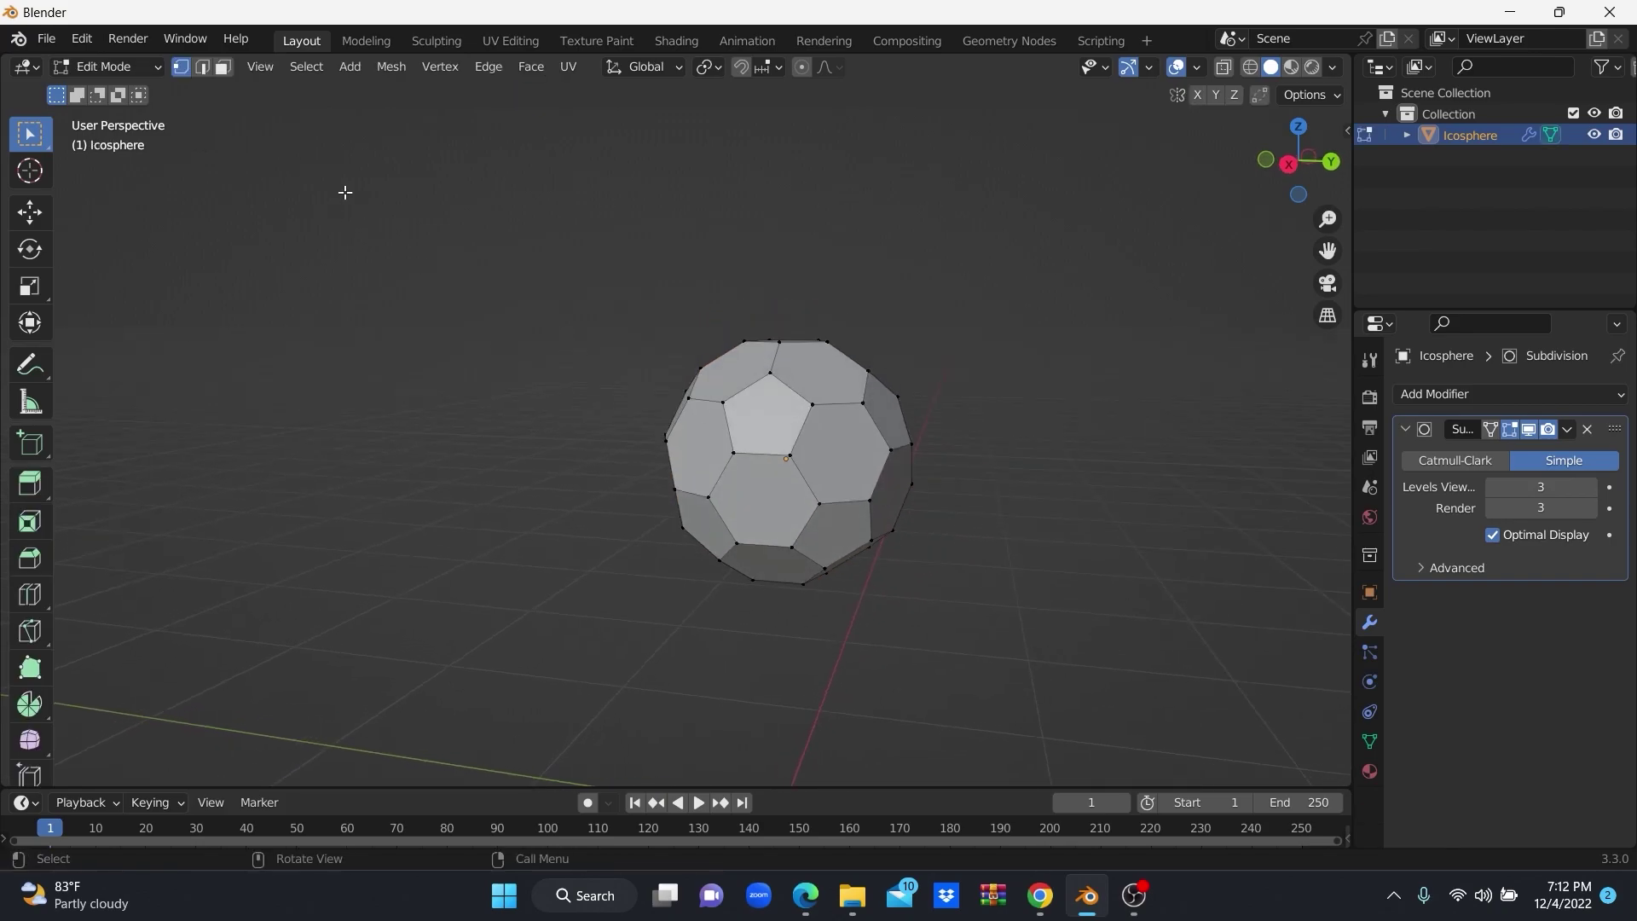
click(223, 66)
click(822, 473)
mouse_move(822, 473)
middle_down()
mouse_move(833, 482)
mouse_move(801, 464)
middle_up()
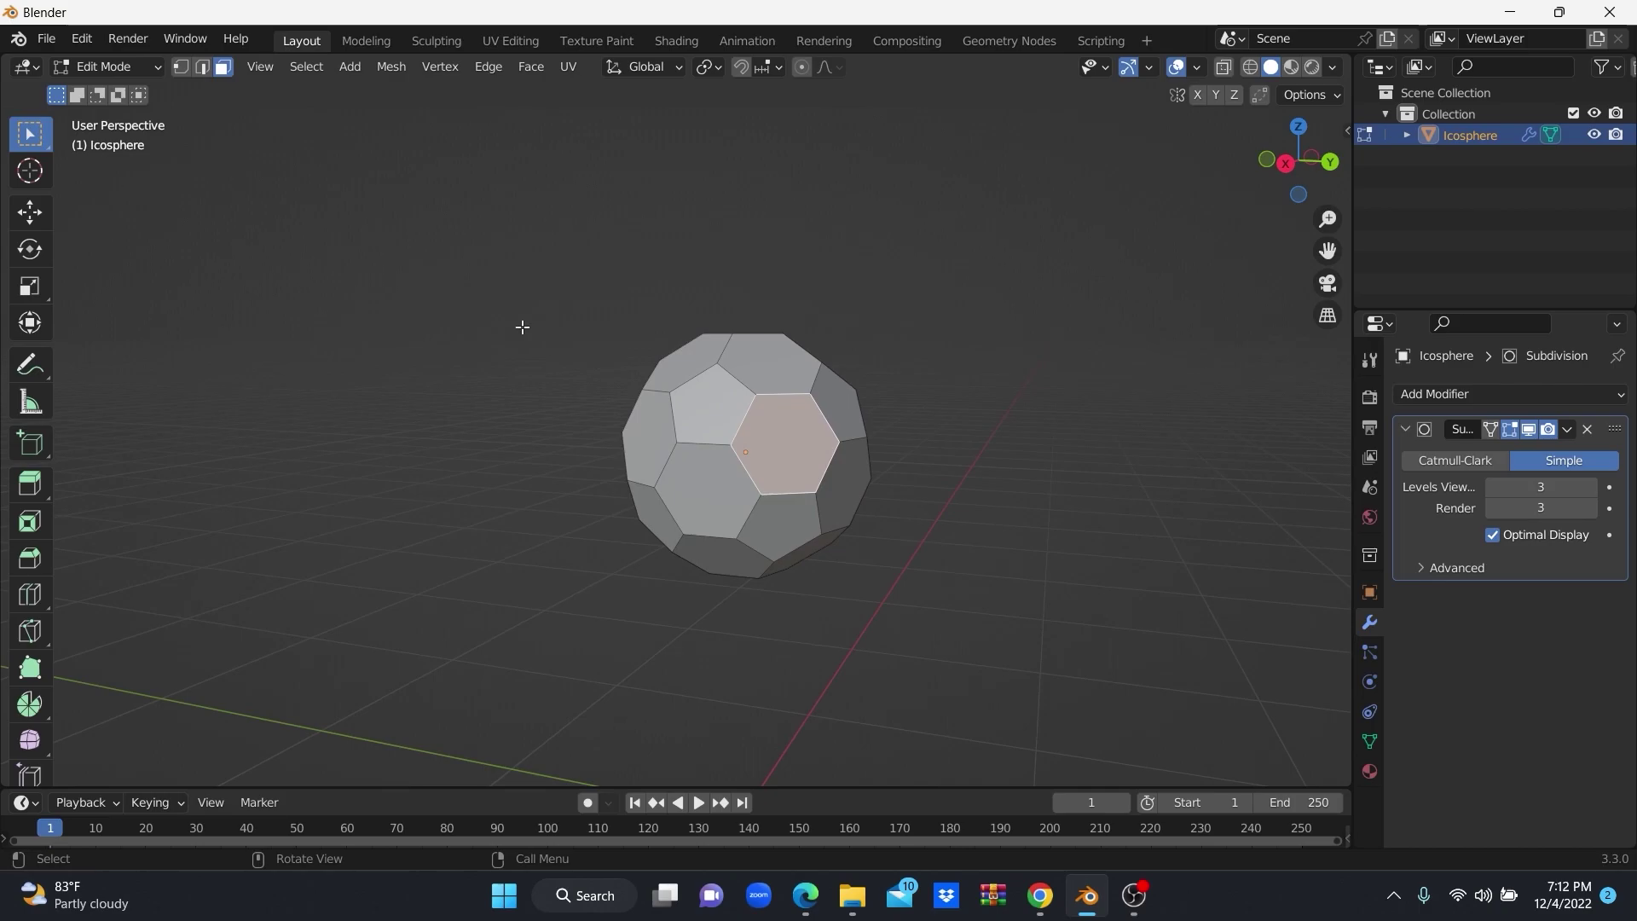
click(323, 73)
mouse_move(354, 320)
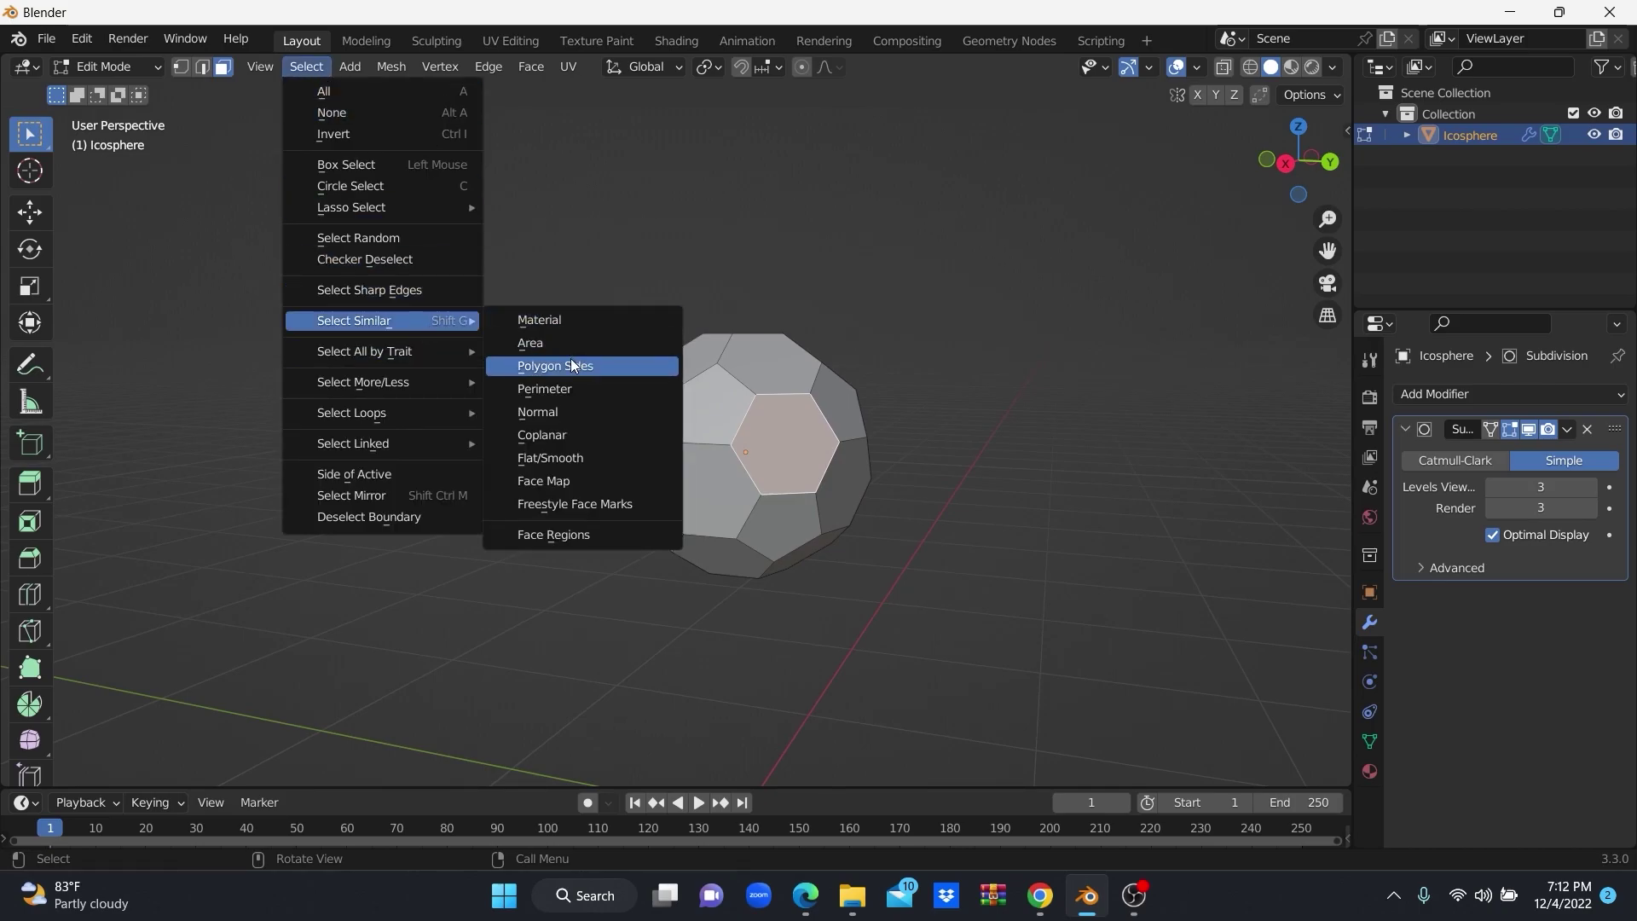
click(569, 361)
middle_drag(851, 355, 846, 386)
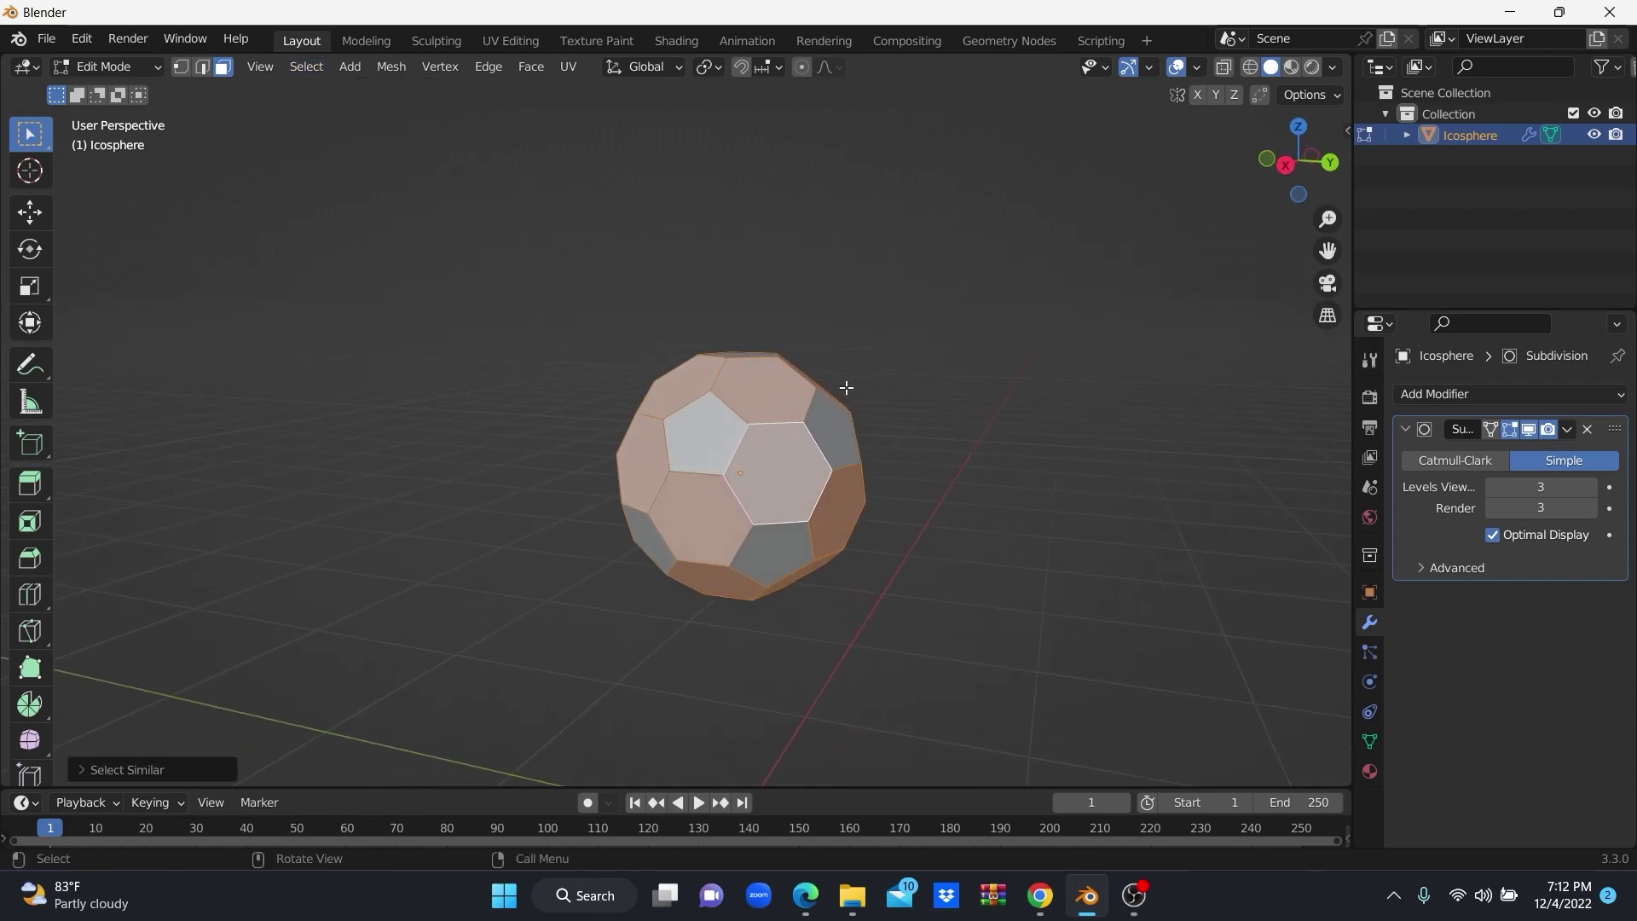
key(Tab)
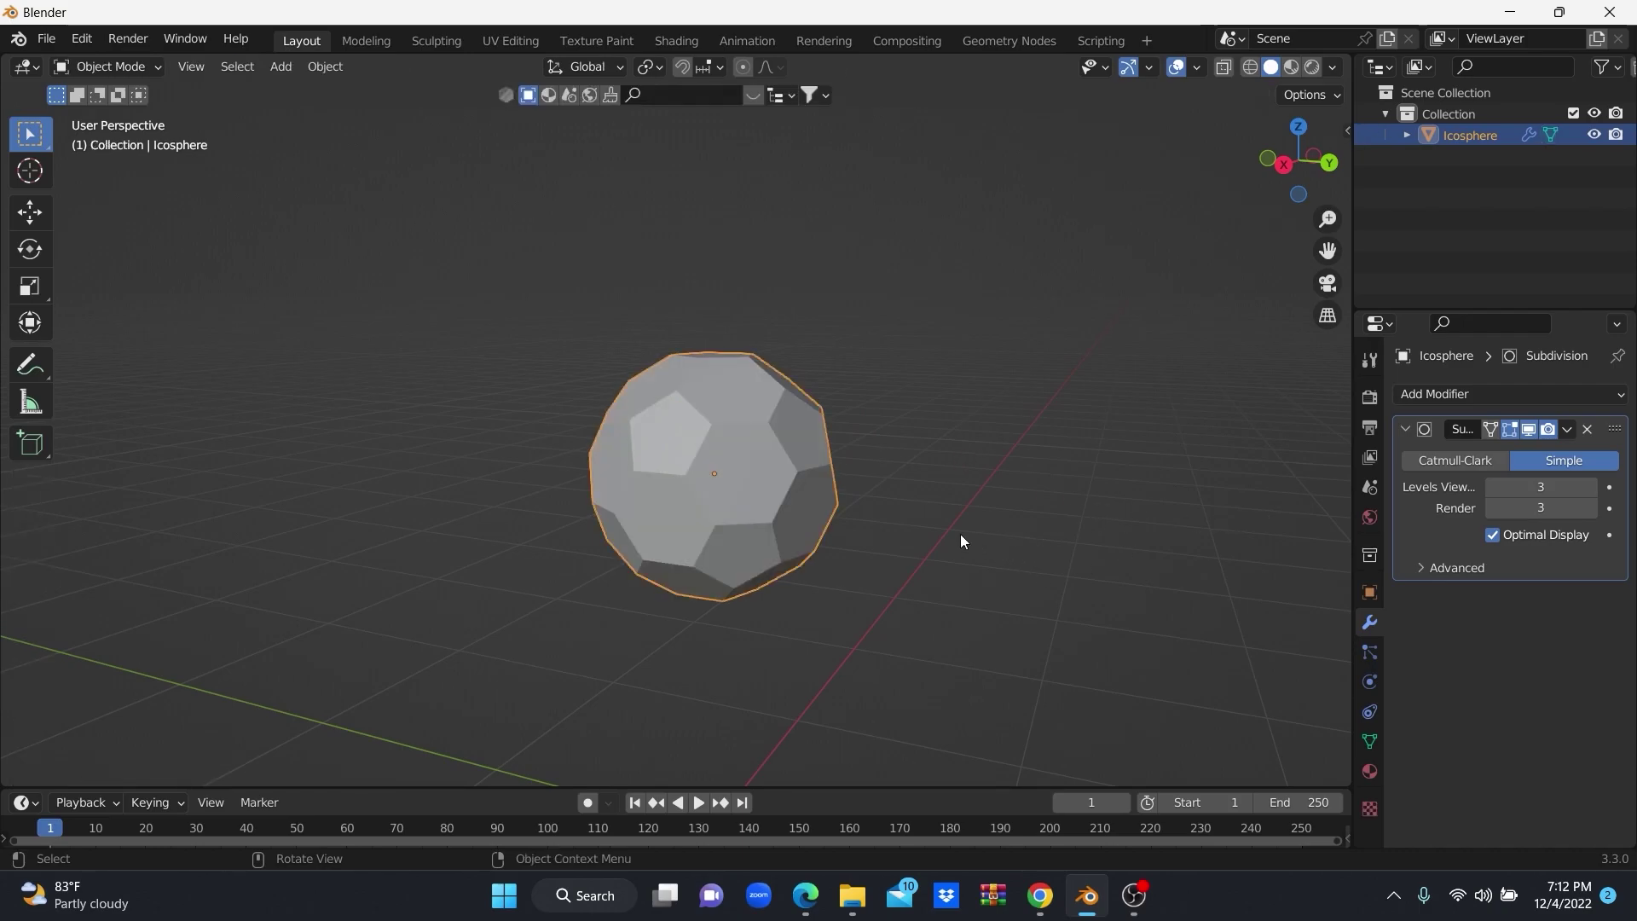
Create two materials on the ball named Black Shade and White Shade.
click(1371, 773)
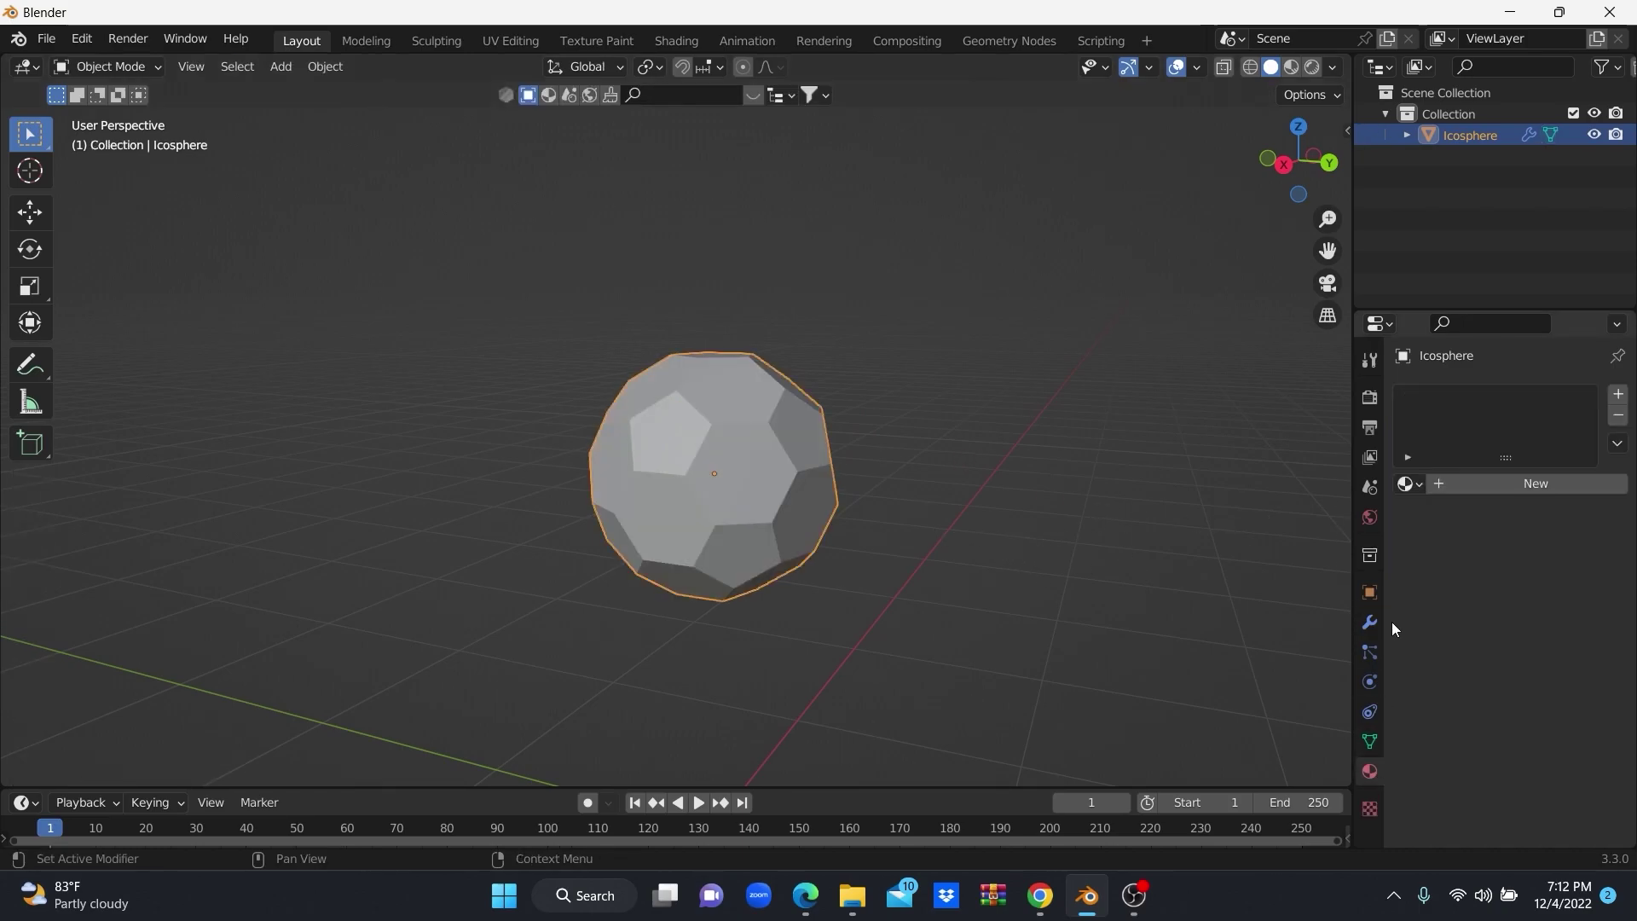
click(1445, 479)
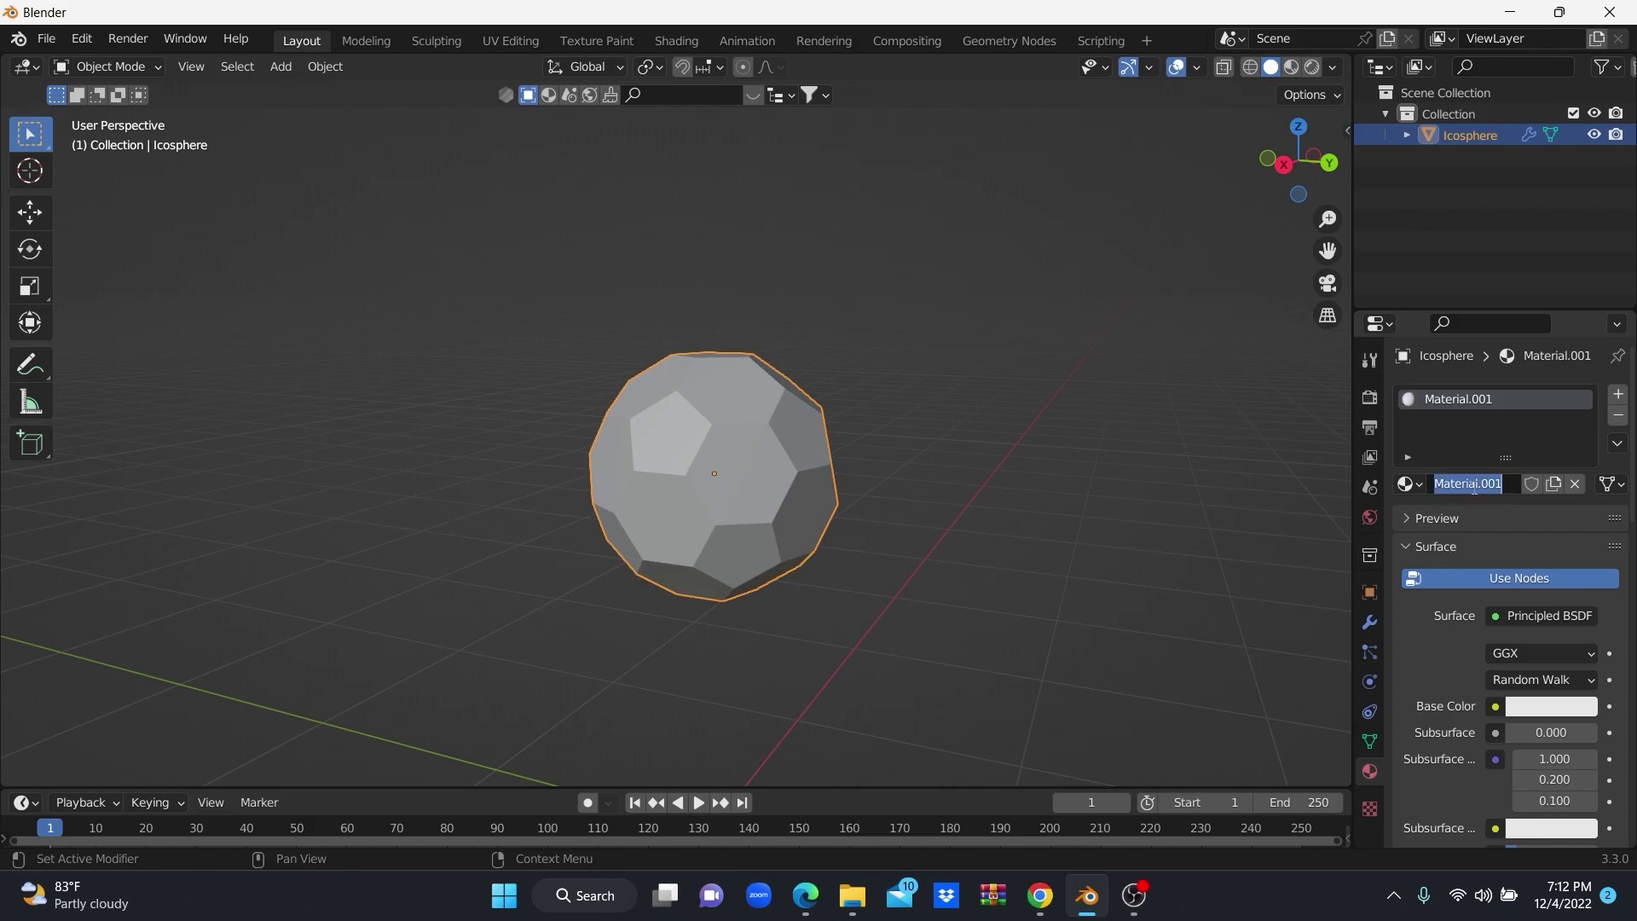
text(Black)
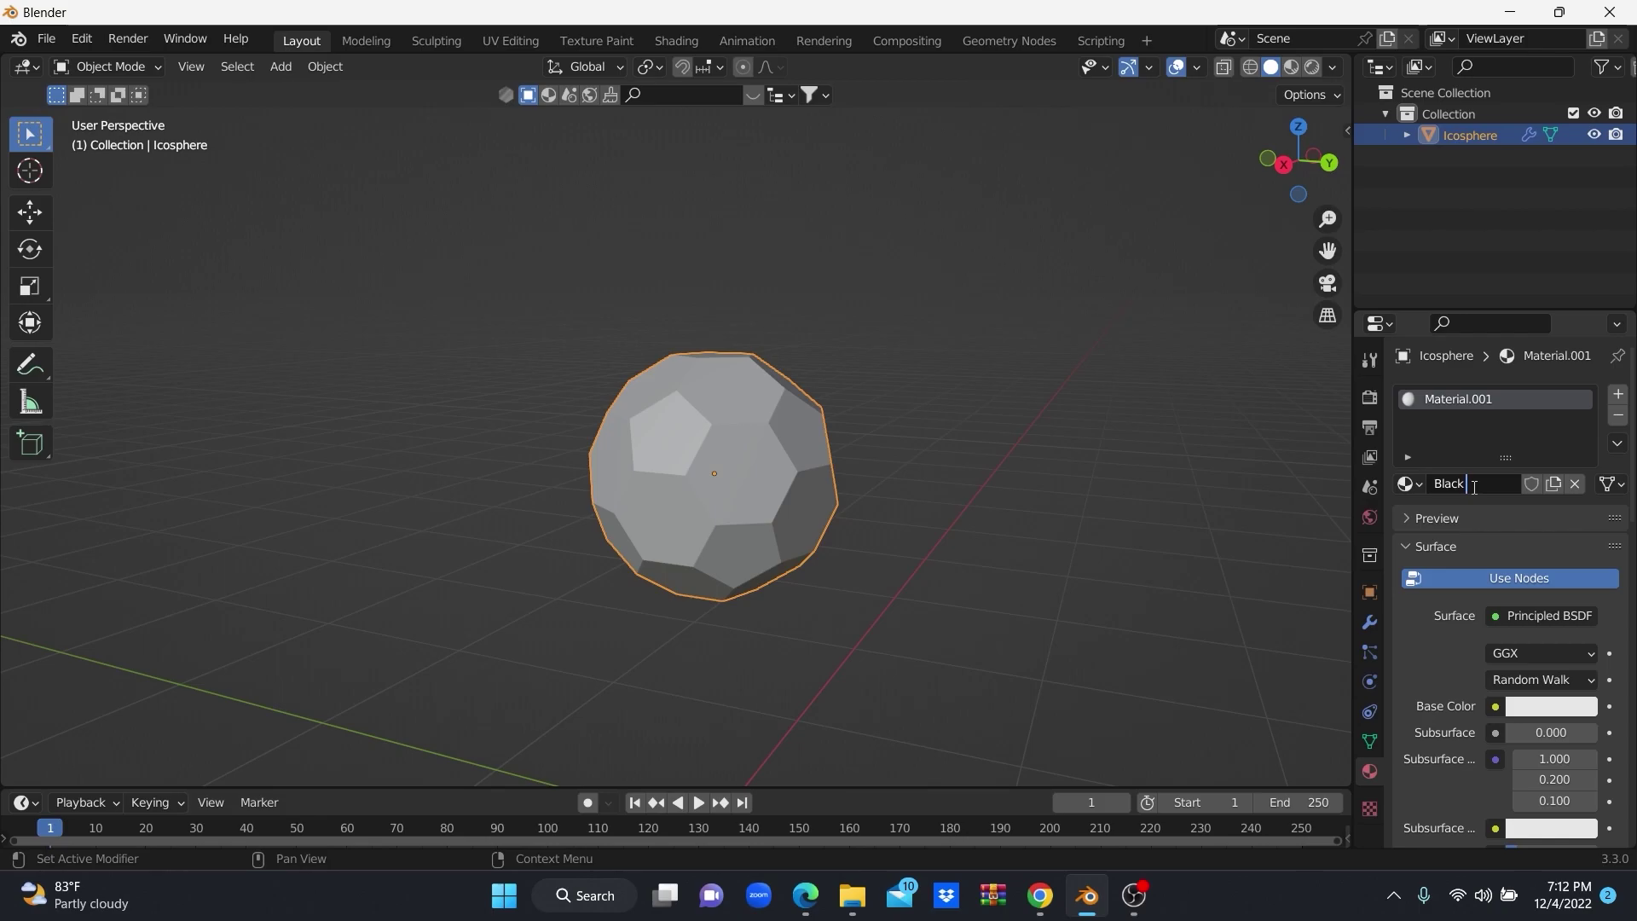
text( Shade)
key(Return)
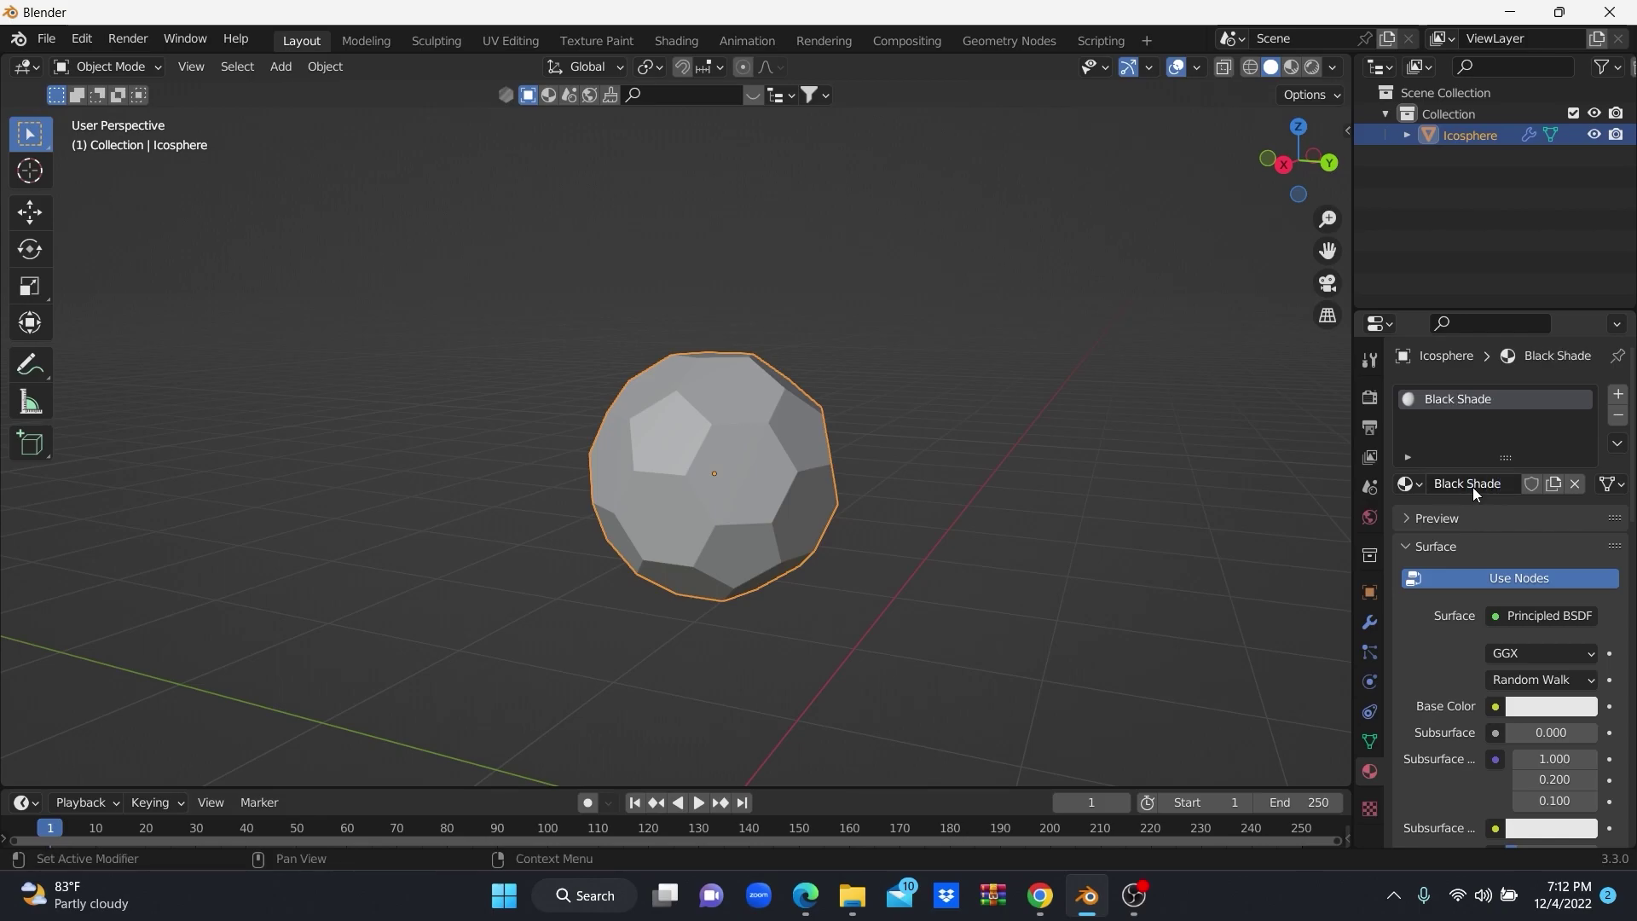
click(1619, 393)
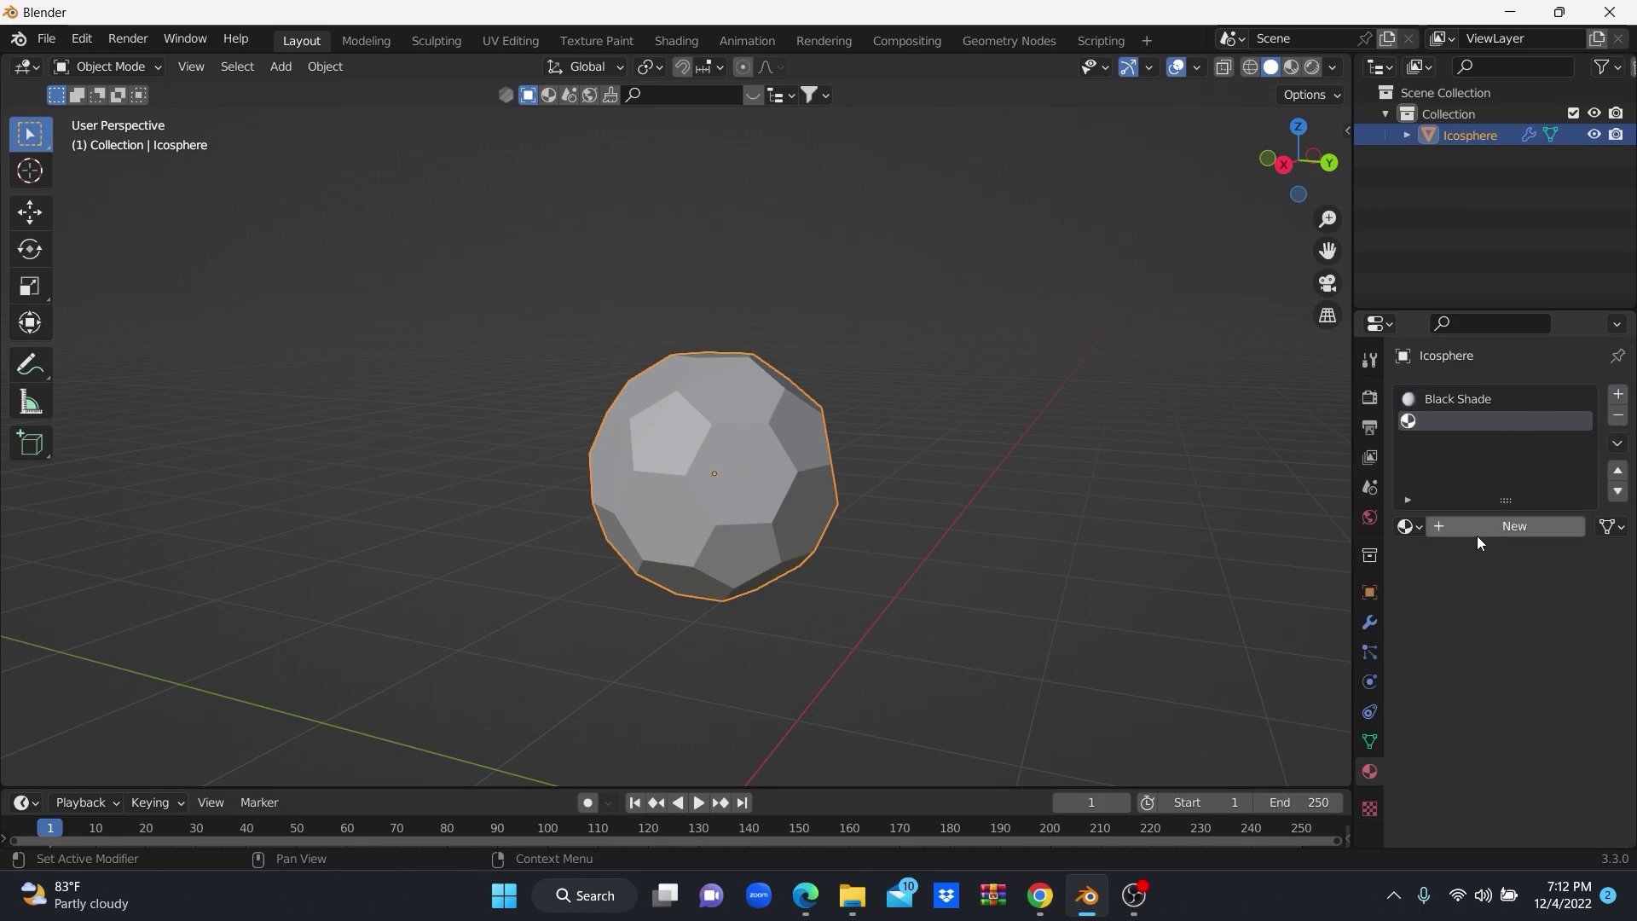
click(1450, 528)
click(1485, 526)
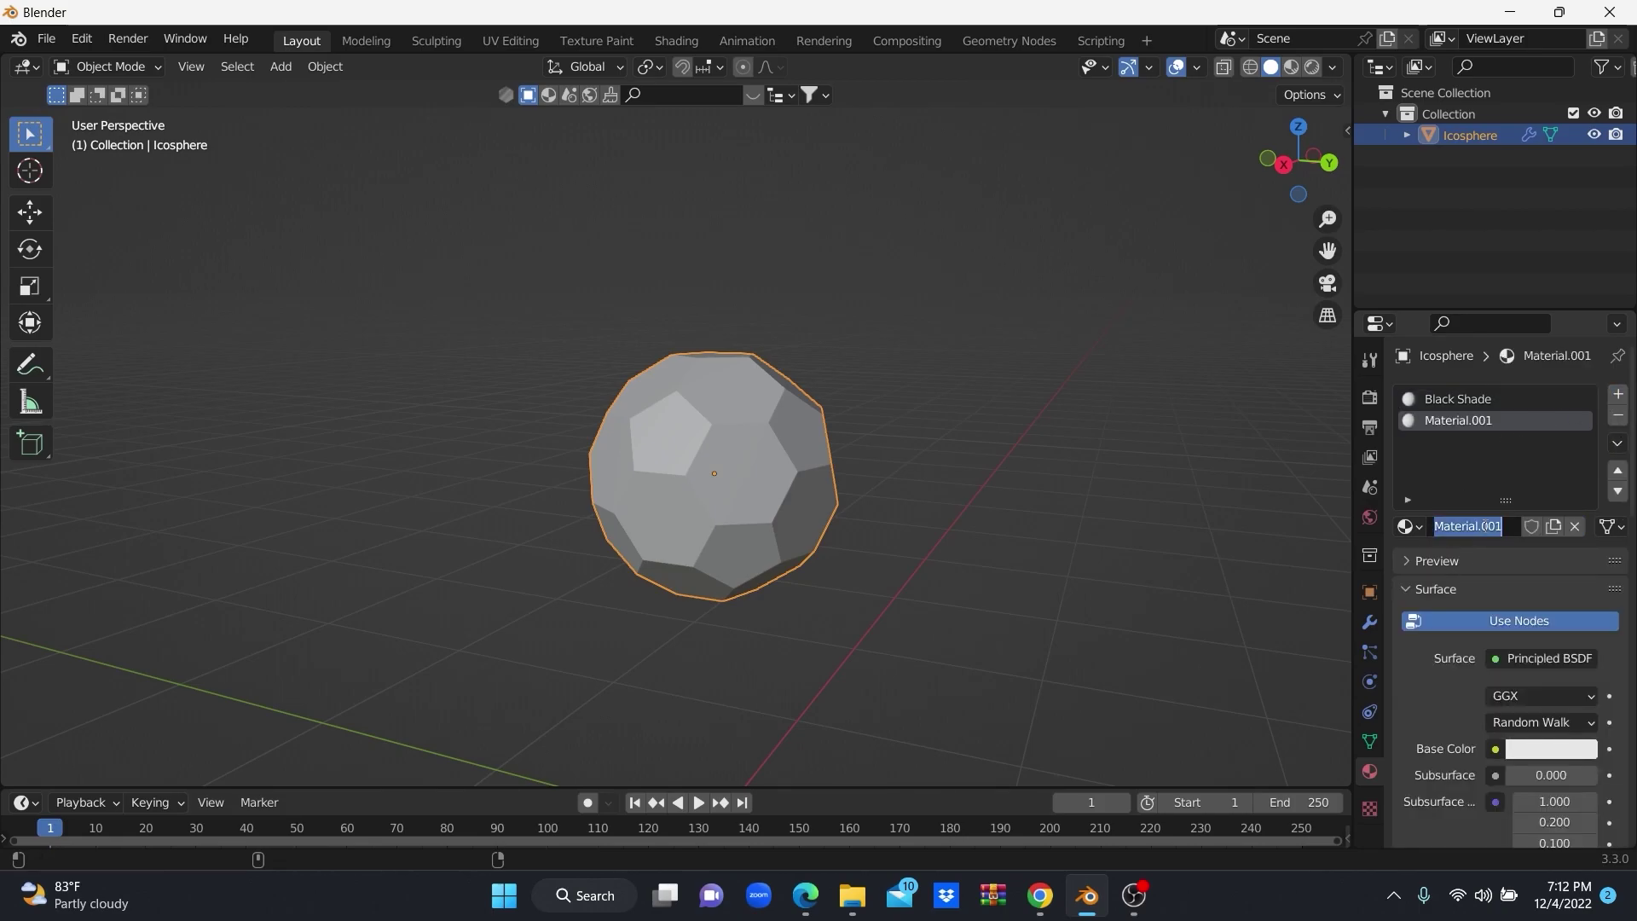
text(White)
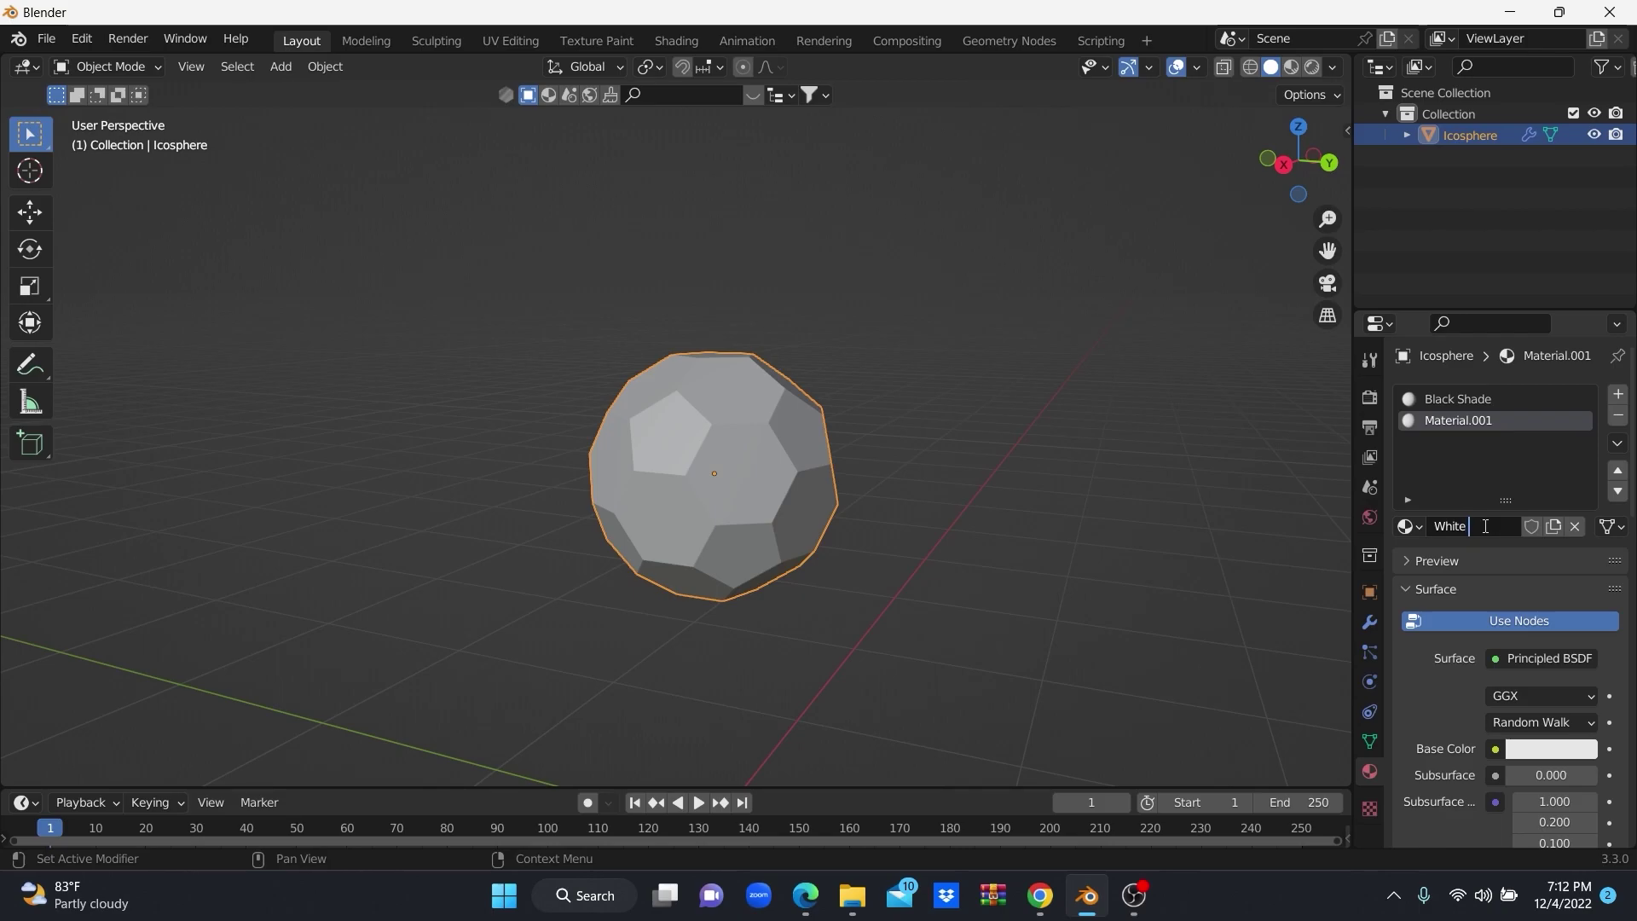
text( Shade)
key(Return)
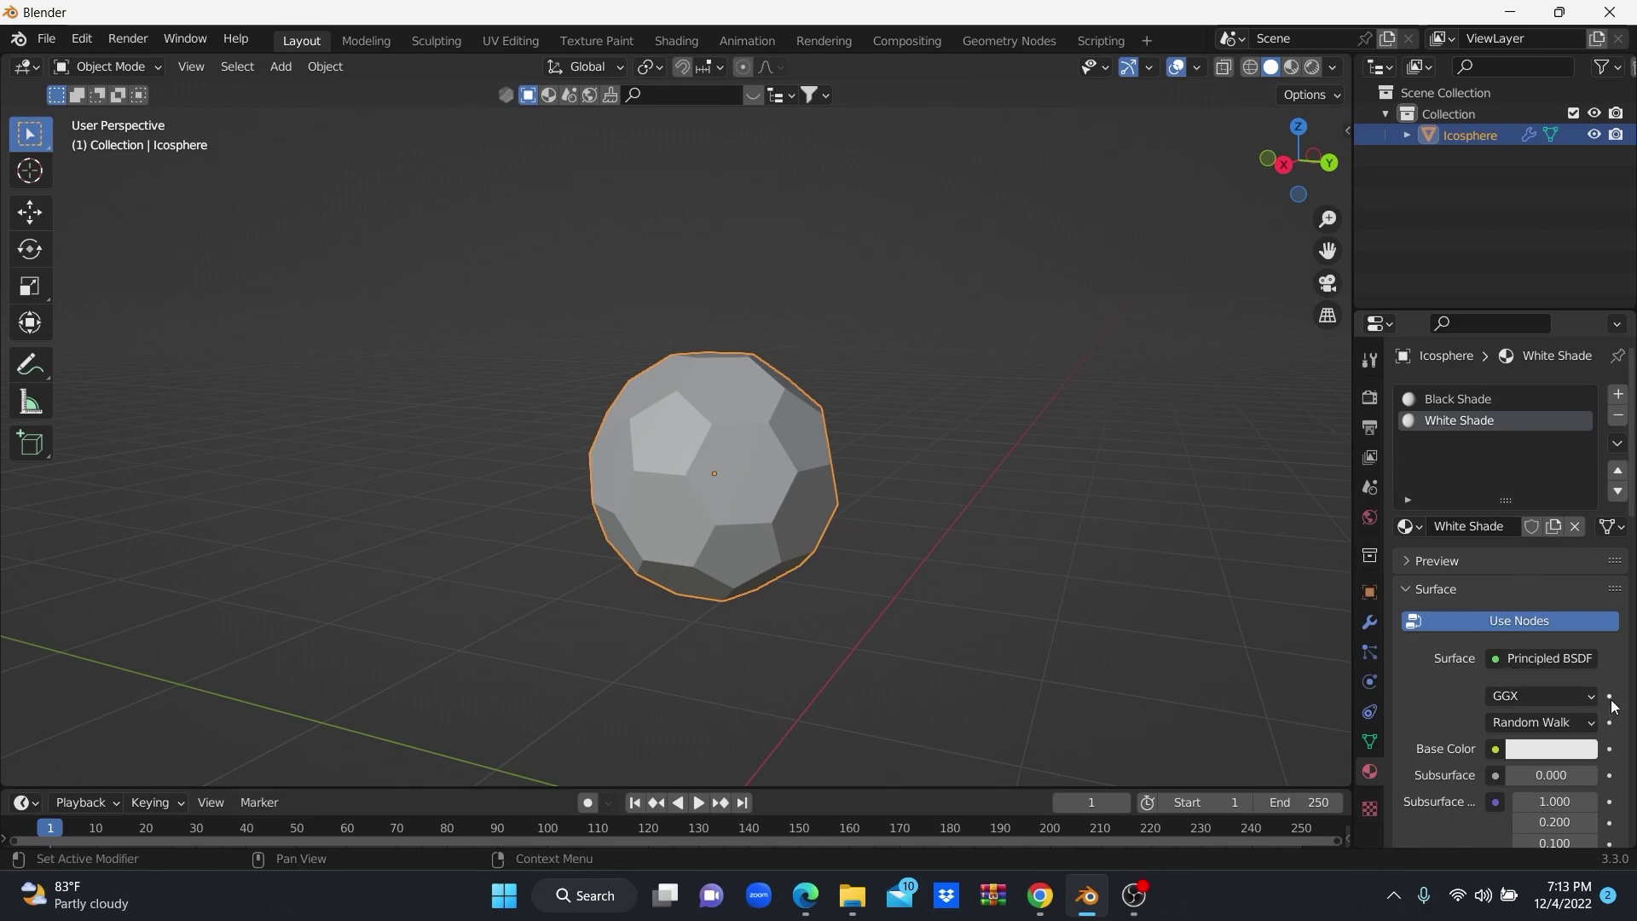
Darken Black Shade's base colour to near-black.
click(1469, 401)
click(1551, 750)
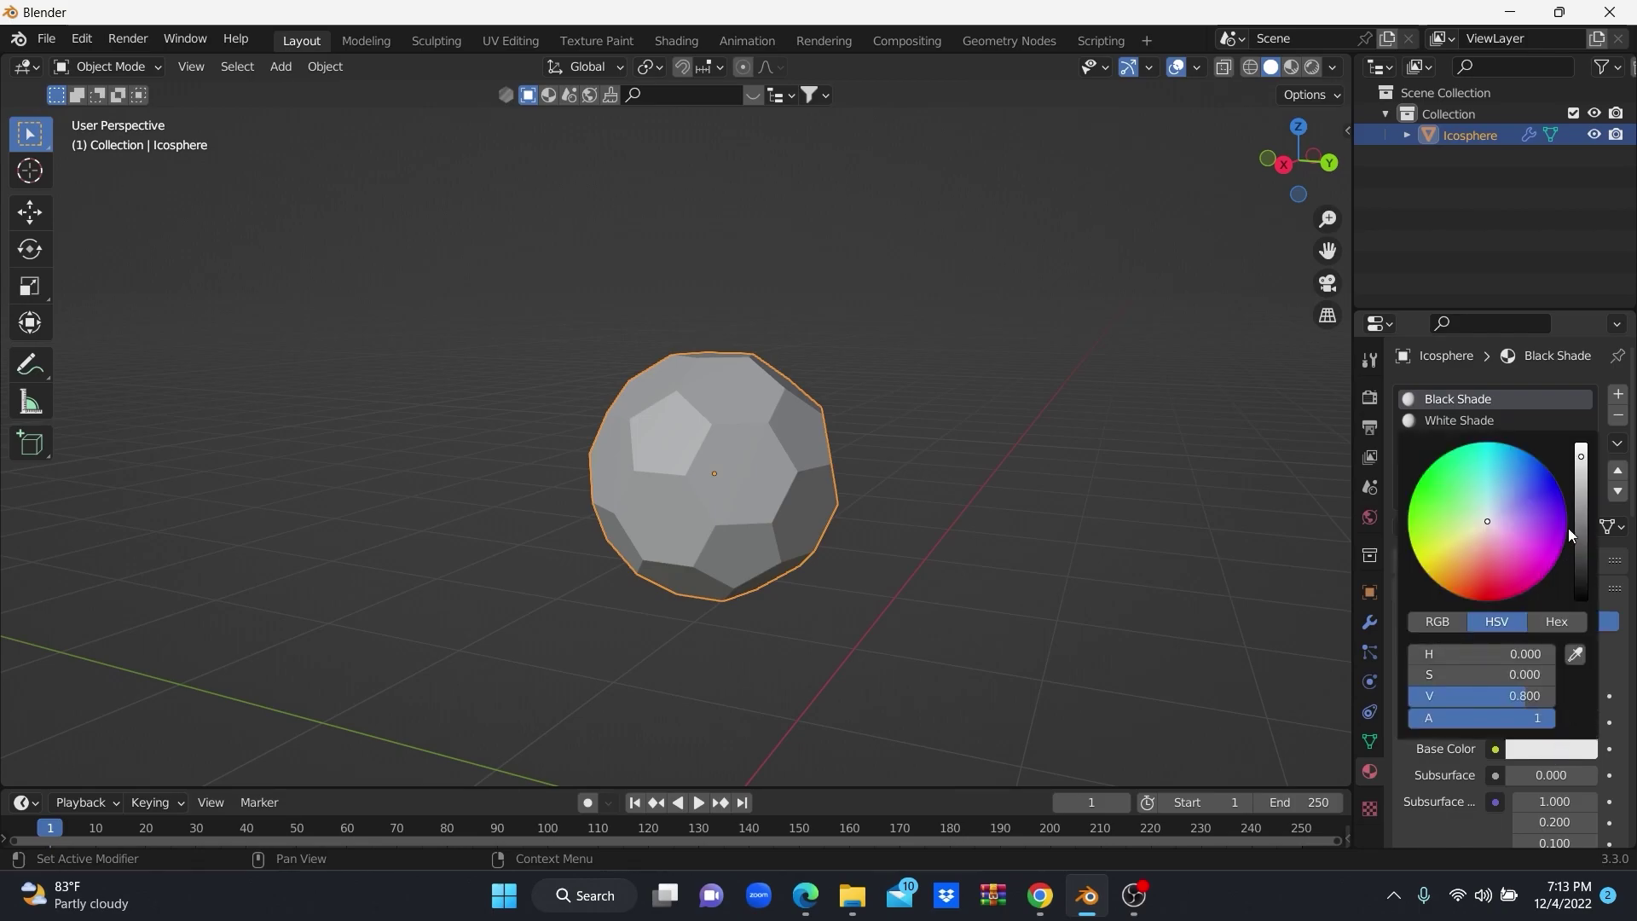
drag(1581, 460, 1580, 584)
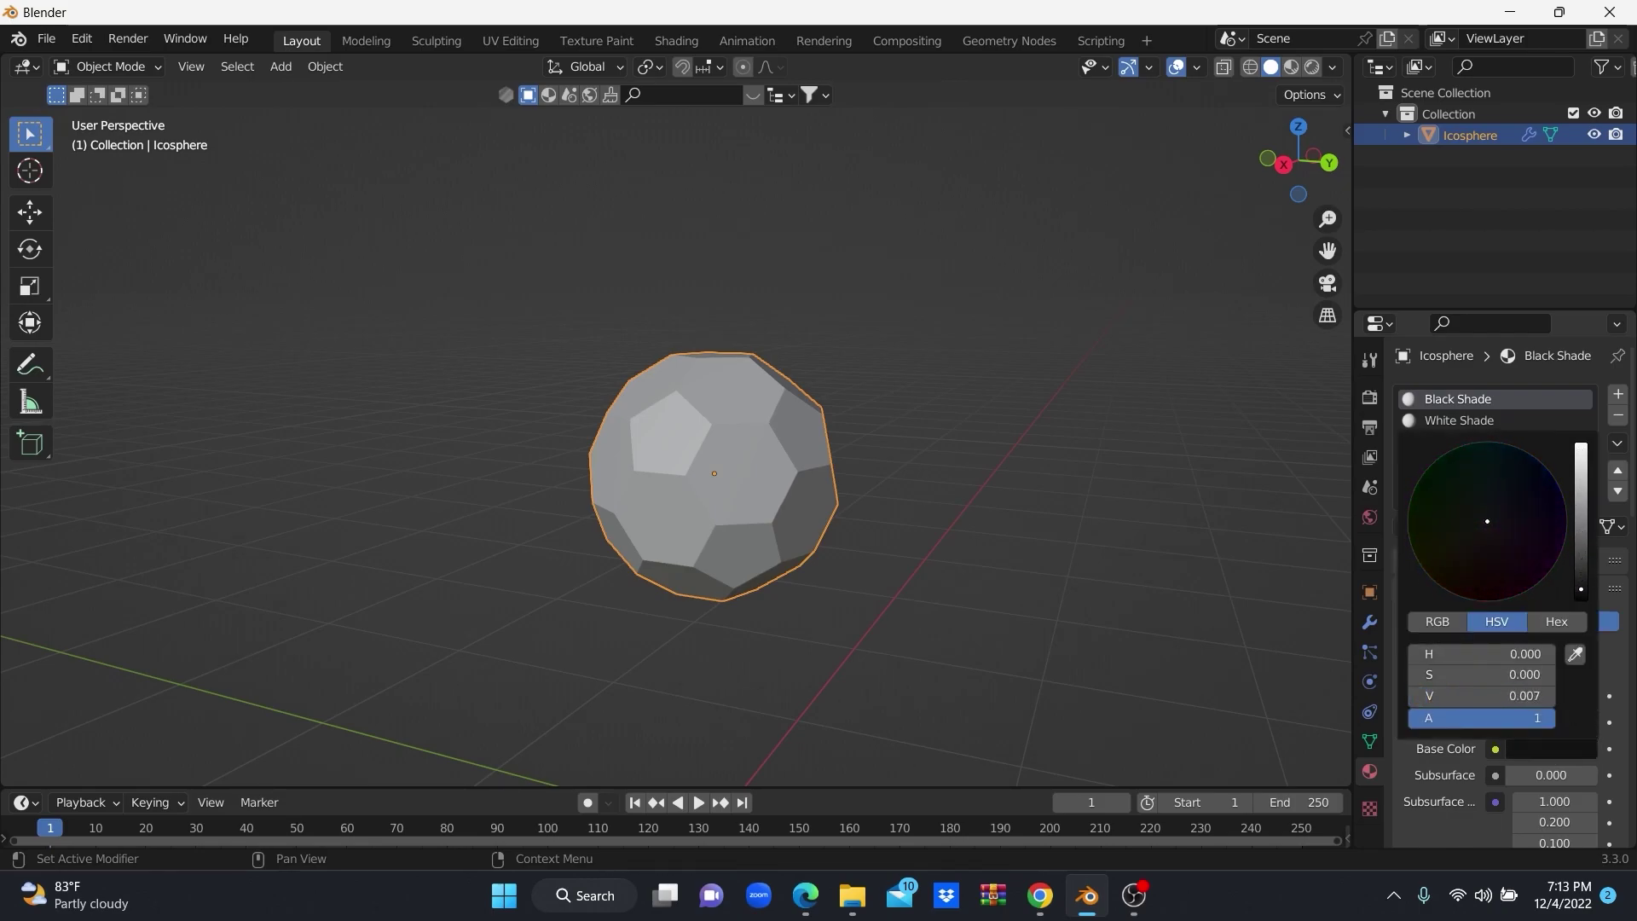
scroll(1533, 535, down, 1)
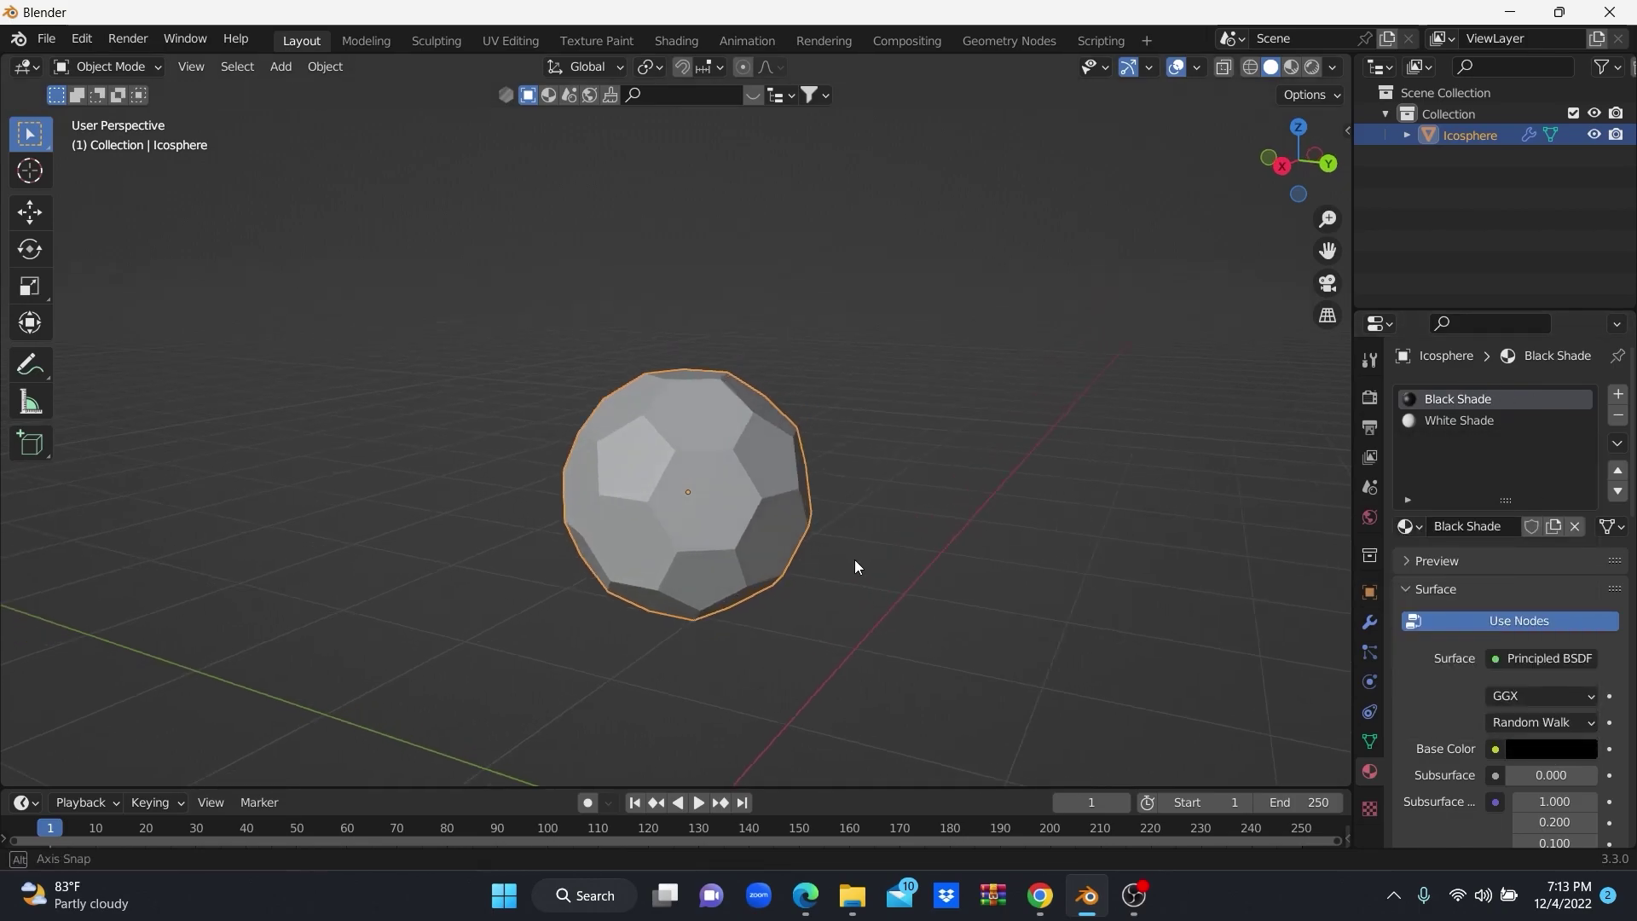
mouse_move(854, 560)
middle_down()
mouse_move(851, 544)
mouse_move(876, 552)
mouse_move(824, 555)
mouse_move(844, 555)
middle_up()
Invert the selection to the pentagon faces and check the ball in Material Preview.
key(Tab)
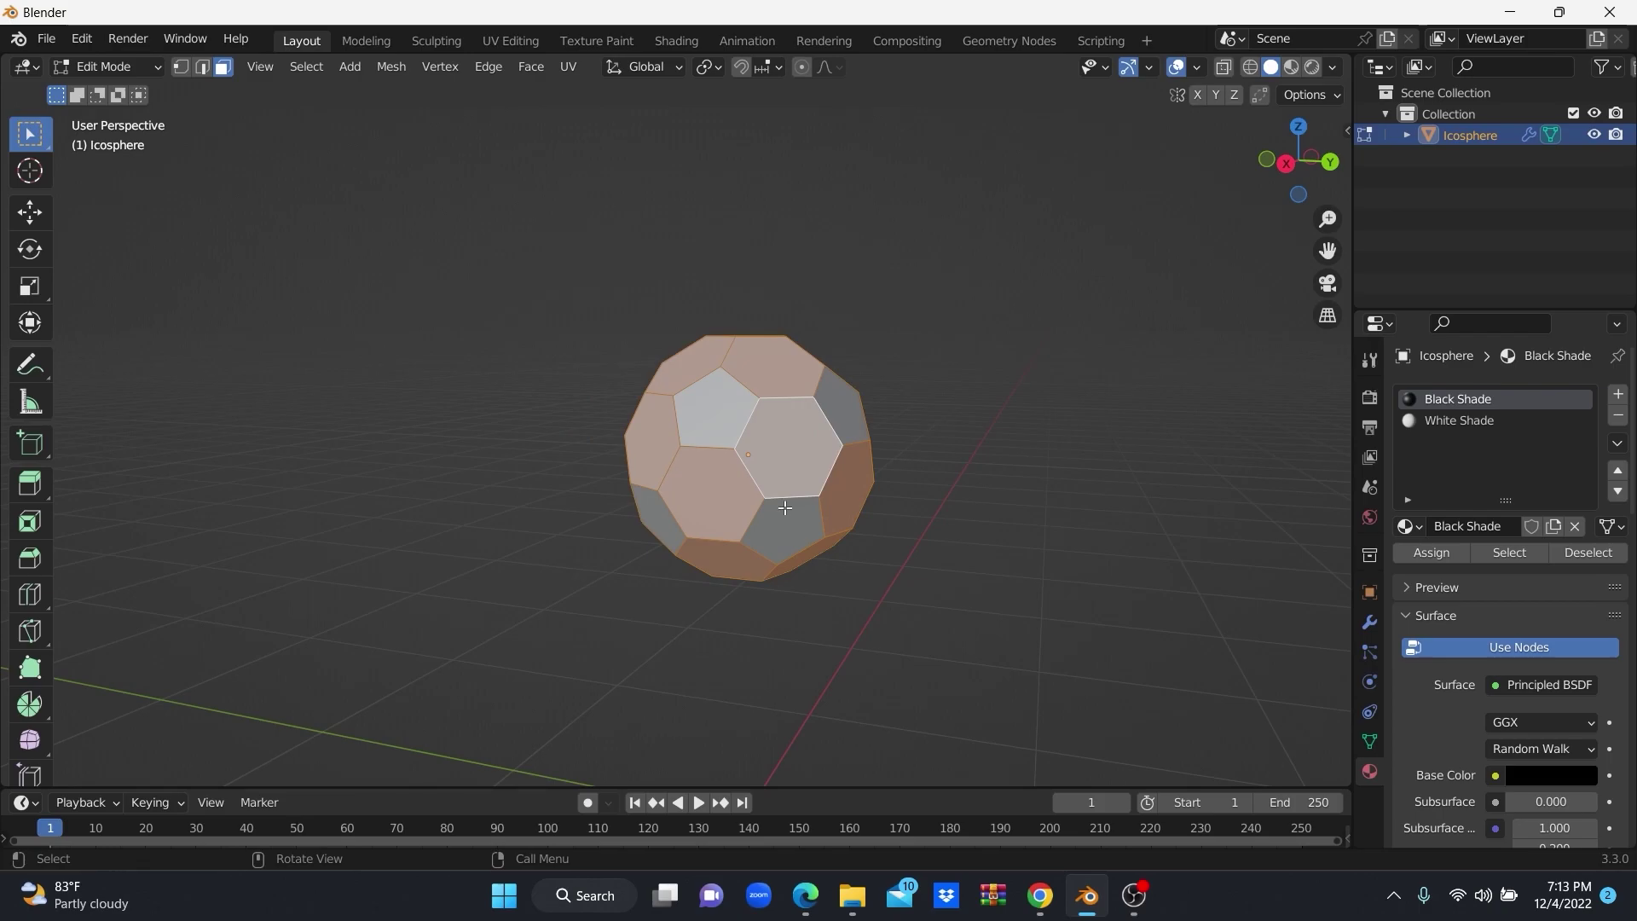
key(ctrl+i)
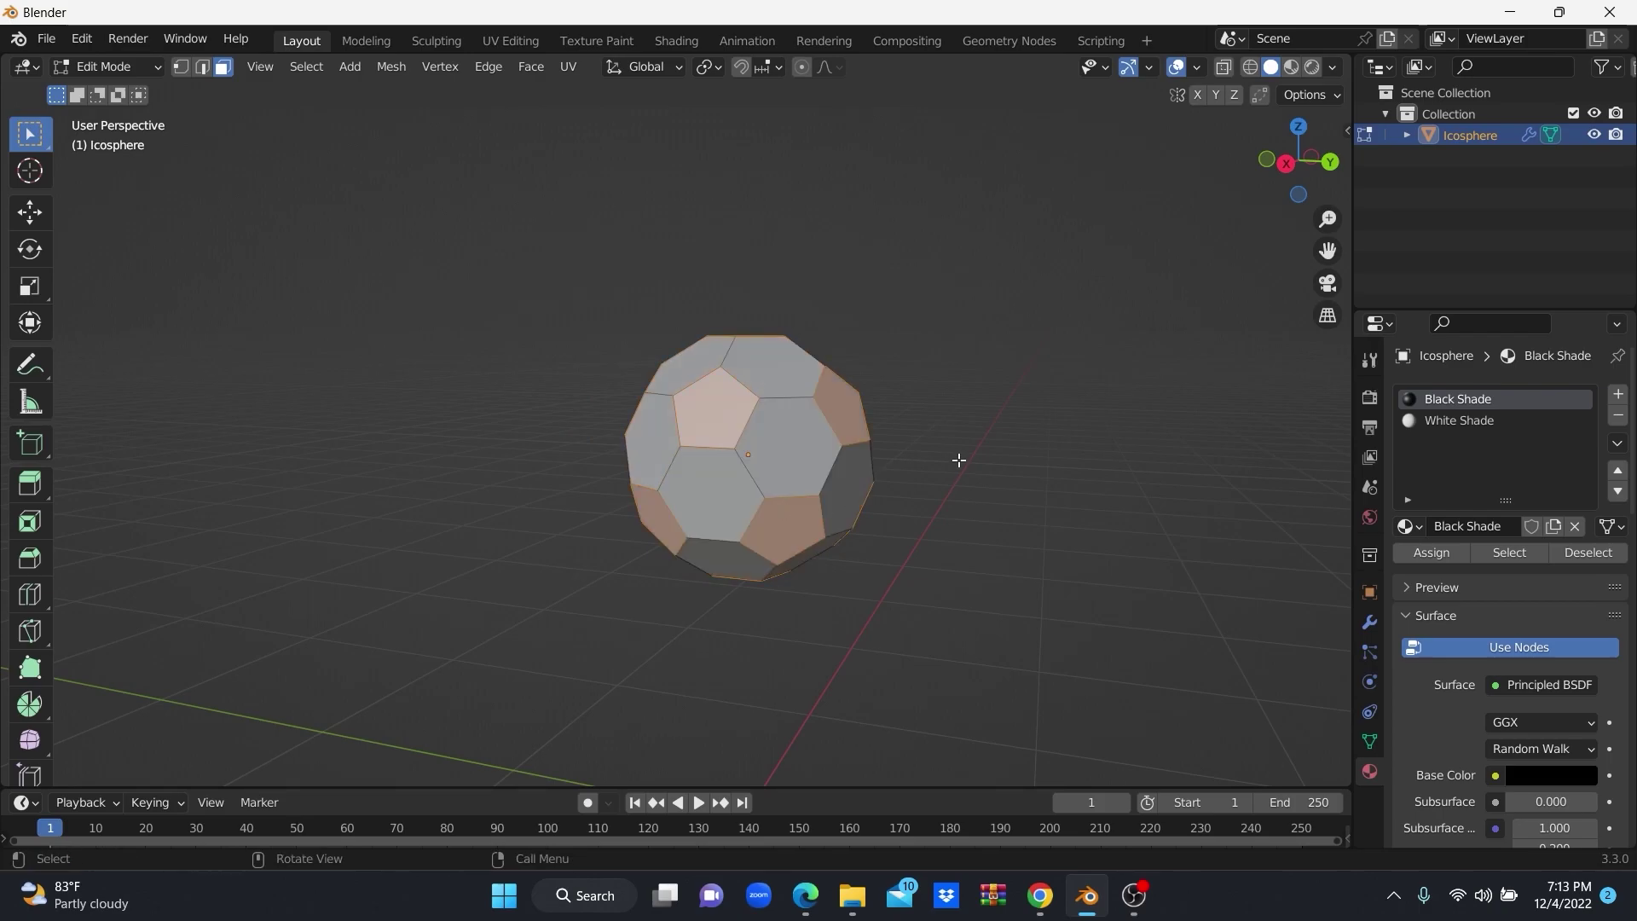
middle_drag(848, 551, 1012, 512)
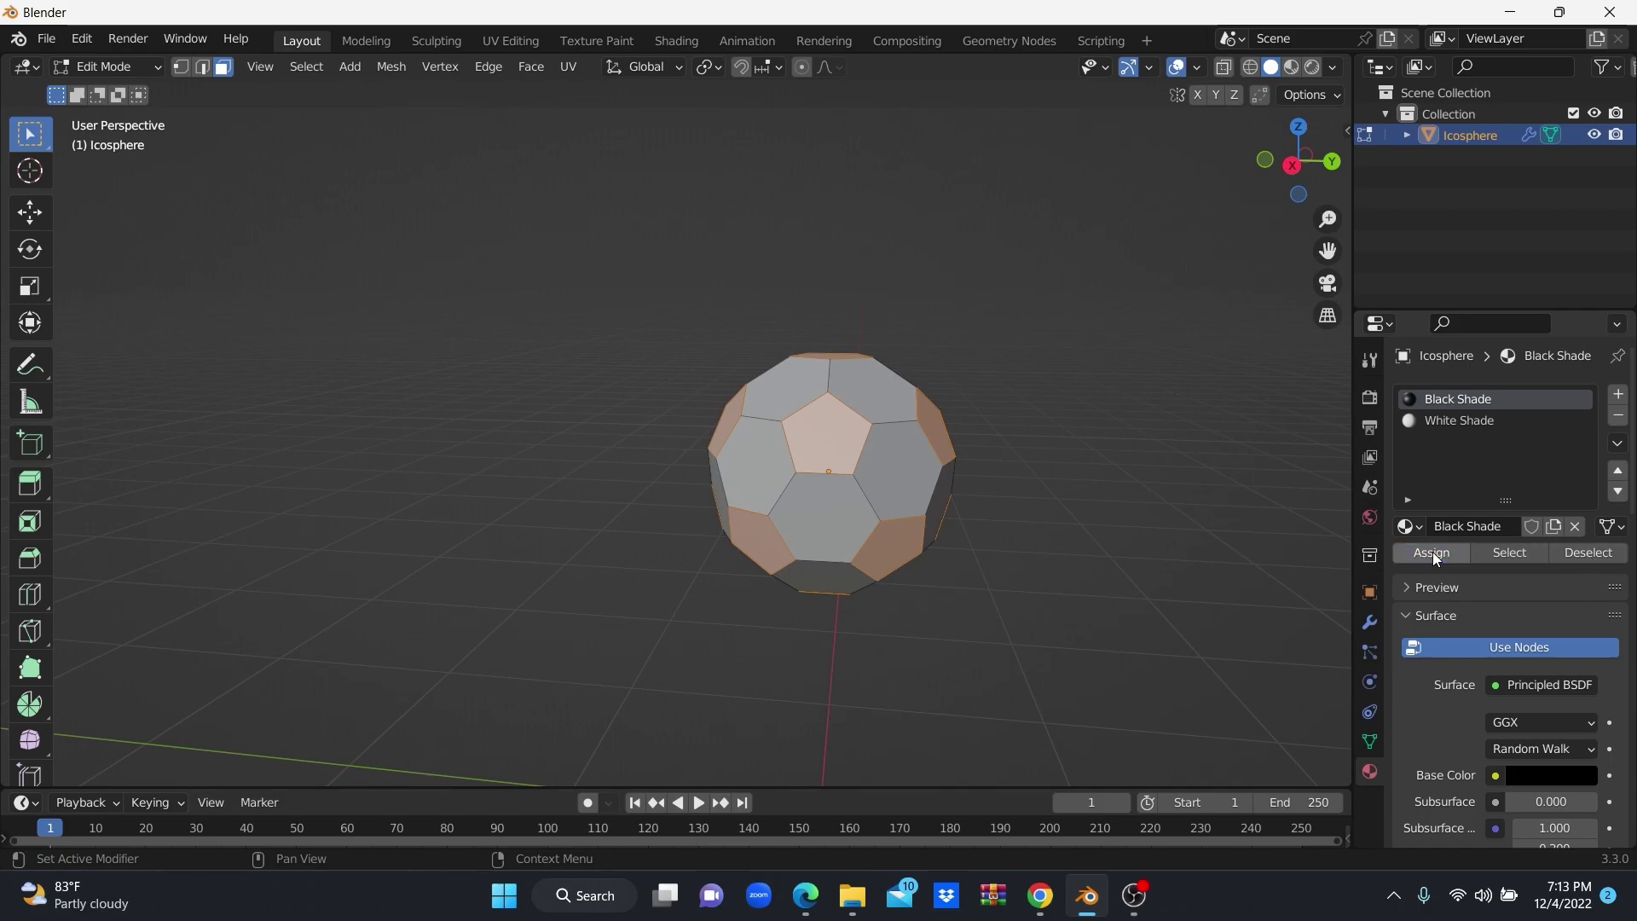
middle_drag(1125, 343, 1072, 340)
key(Tab)
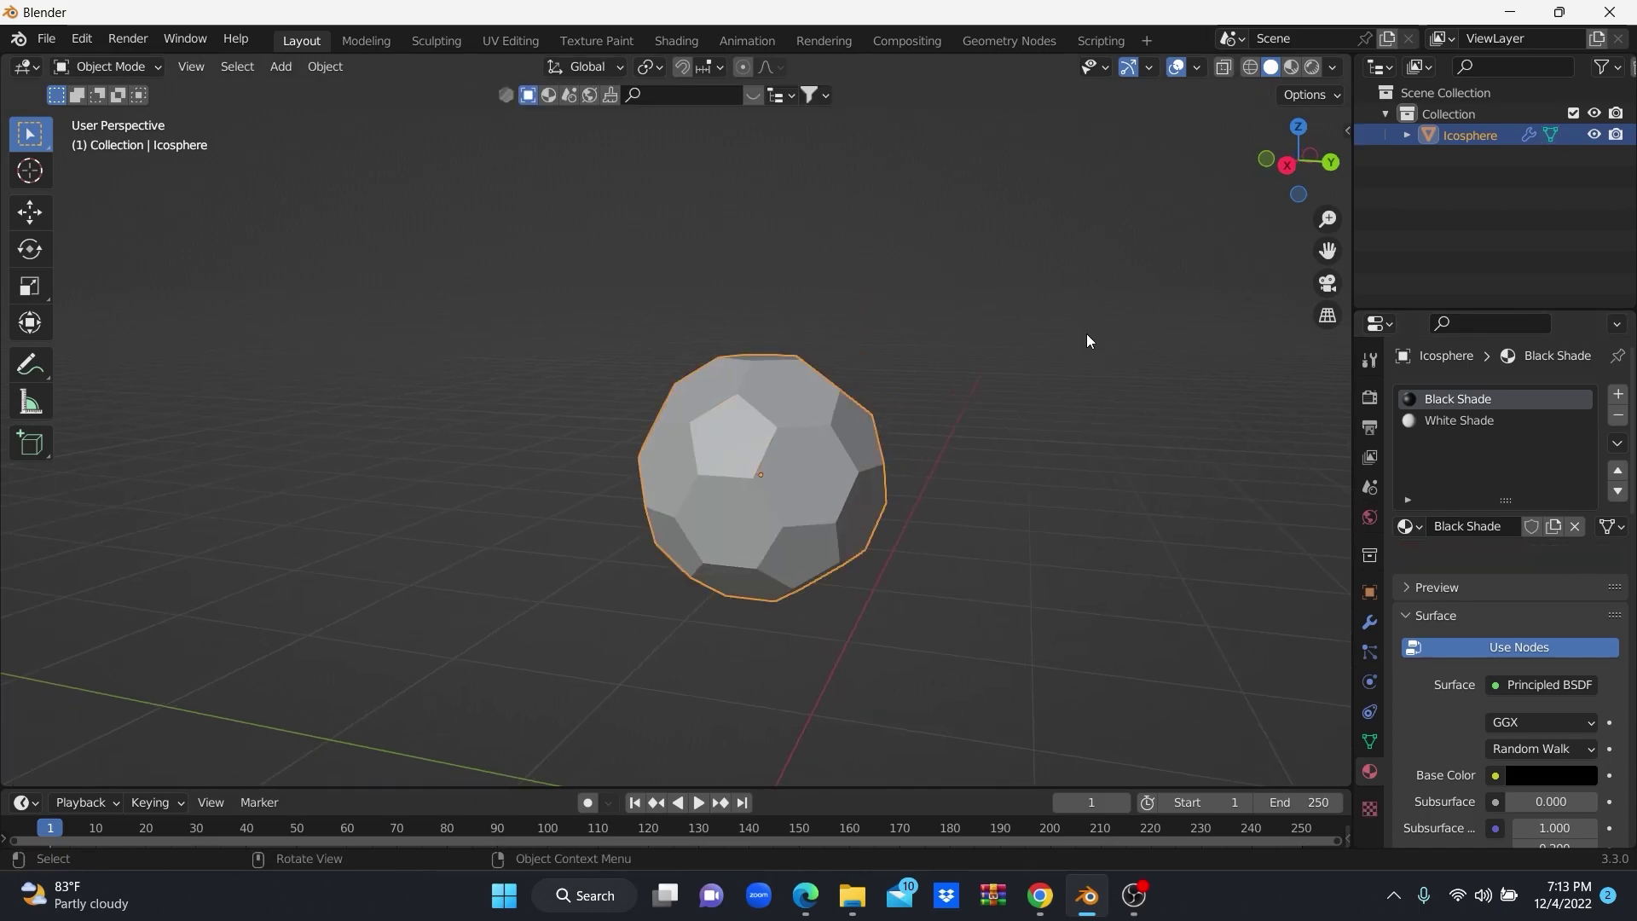
click(1295, 68)
mouse_move(1188, 257)
middle_down()
mouse_move(1071, 332)
mouse_move(1122, 325)
mouse_move(1210, 373)
middle_up()
Select the hexagon faces and assign them the White Shade material.
key(Tab)
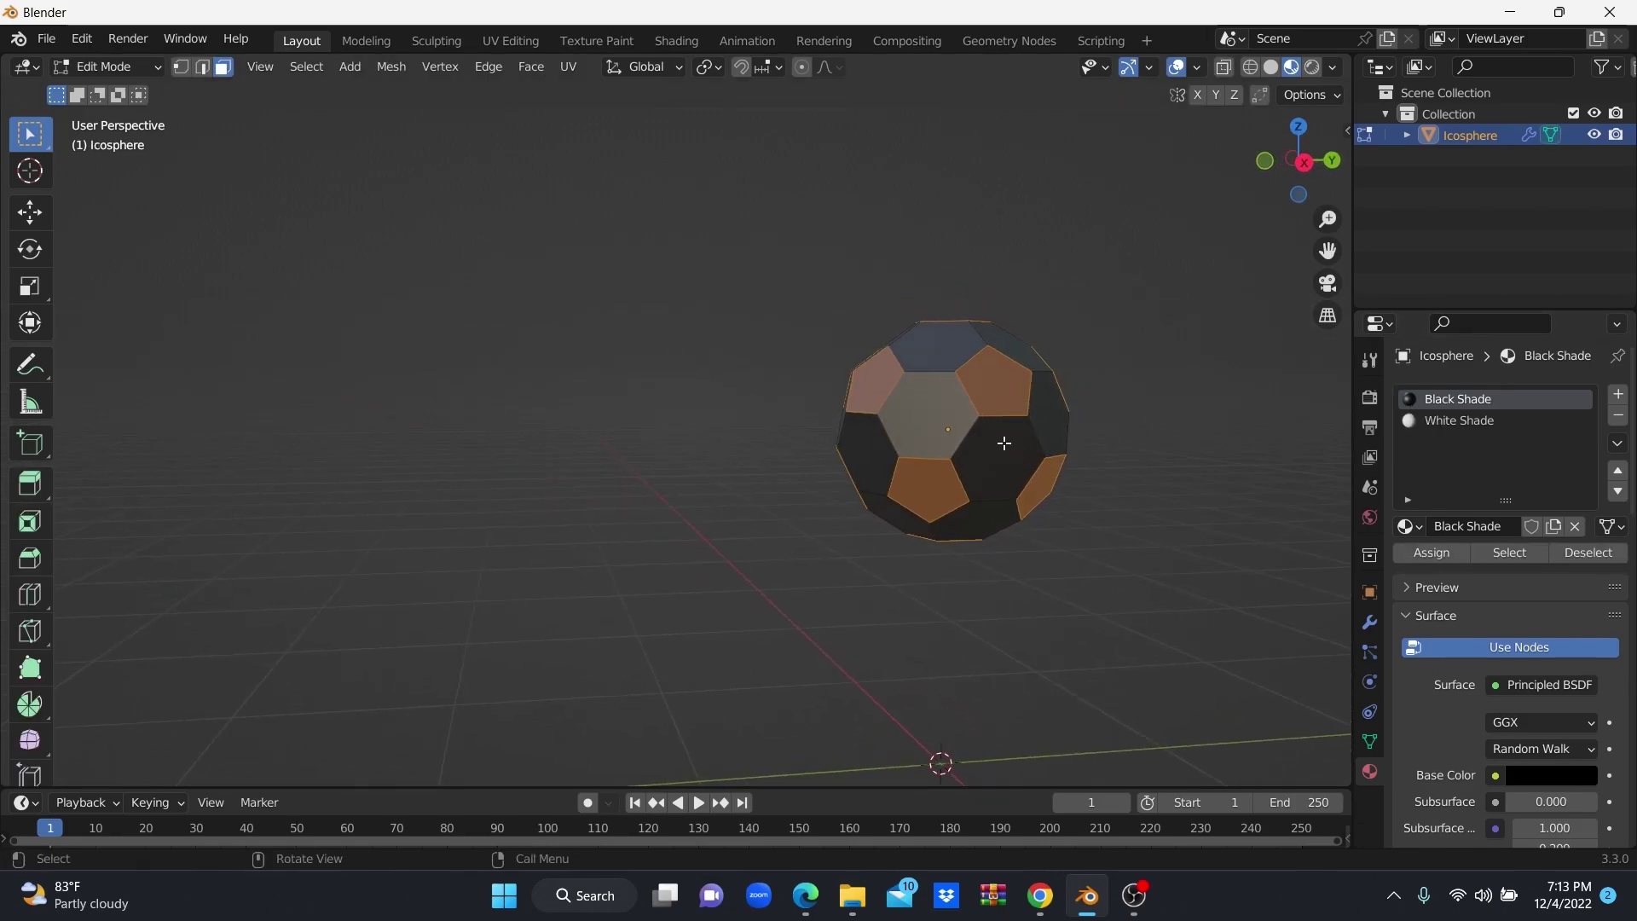
key(ctrl+i)
click(1439, 426)
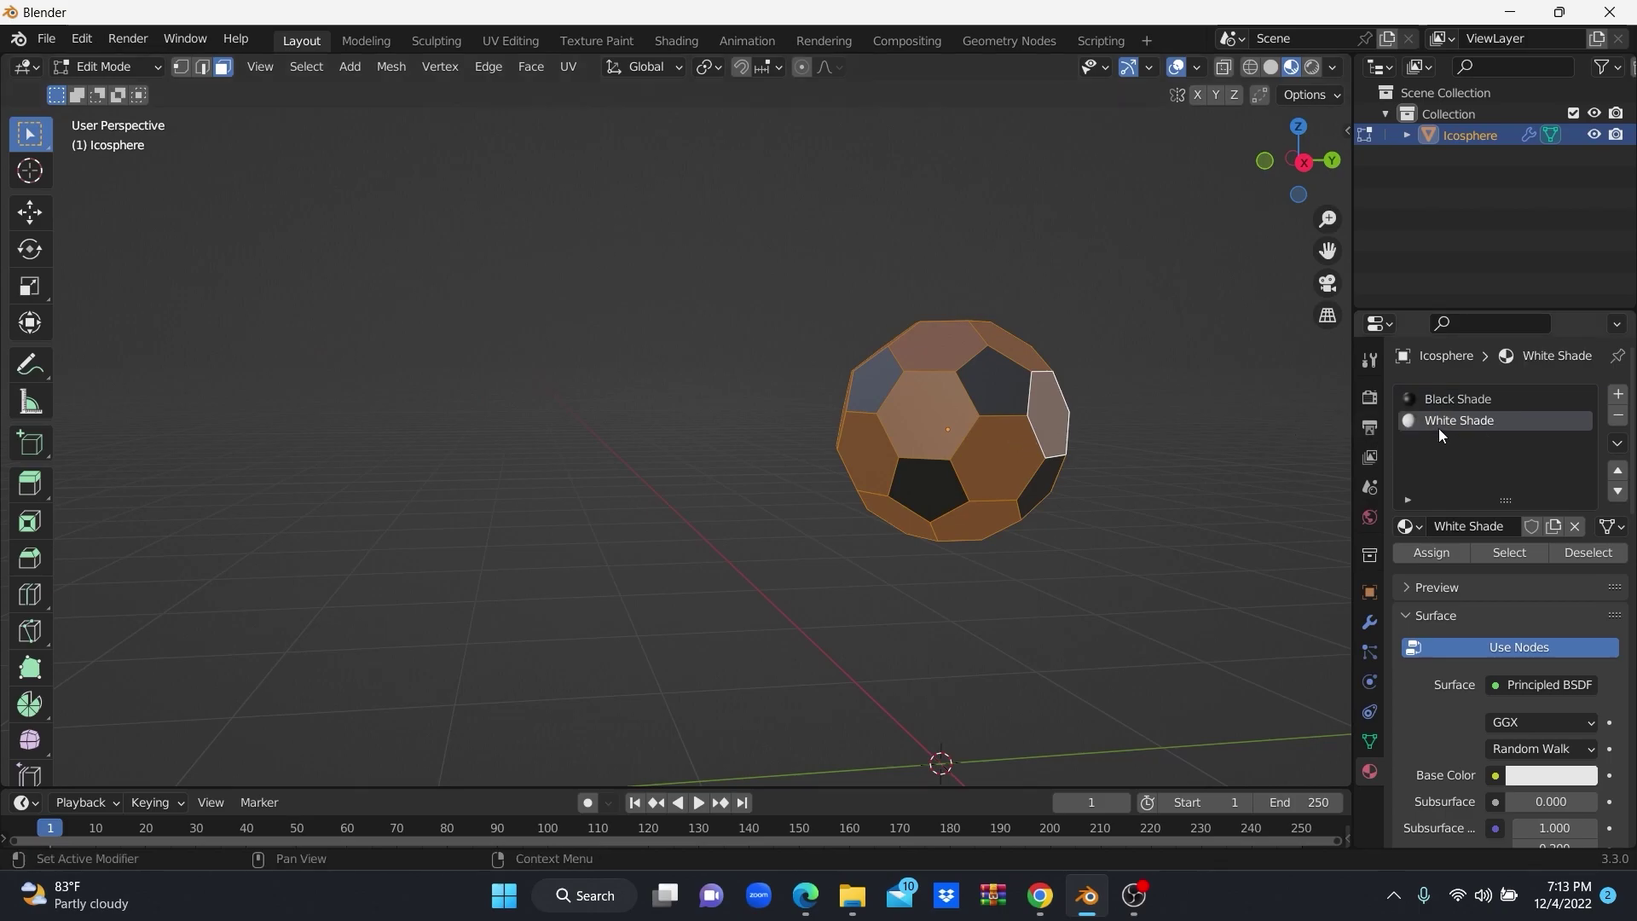
click(1431, 553)
mouse_move(1136, 472)
middle_down()
mouse_move(1007, 376)
mouse_move(958, 380)
mouse_move(978, 429)
mouse_move(1015, 400)
mouse_move(964, 423)
mouse_move(949, 356)
mouse_move(976, 359)
mouse_move(980, 386)
mouse_move(959, 384)
mouse_move(999, 383)
mouse_move(957, 390)
mouse_move(991, 401)
middle_up()
key(Tab)
scroll(1017, 394, up, 4)
scroll(975, 386, down, 3)
key(Tab)
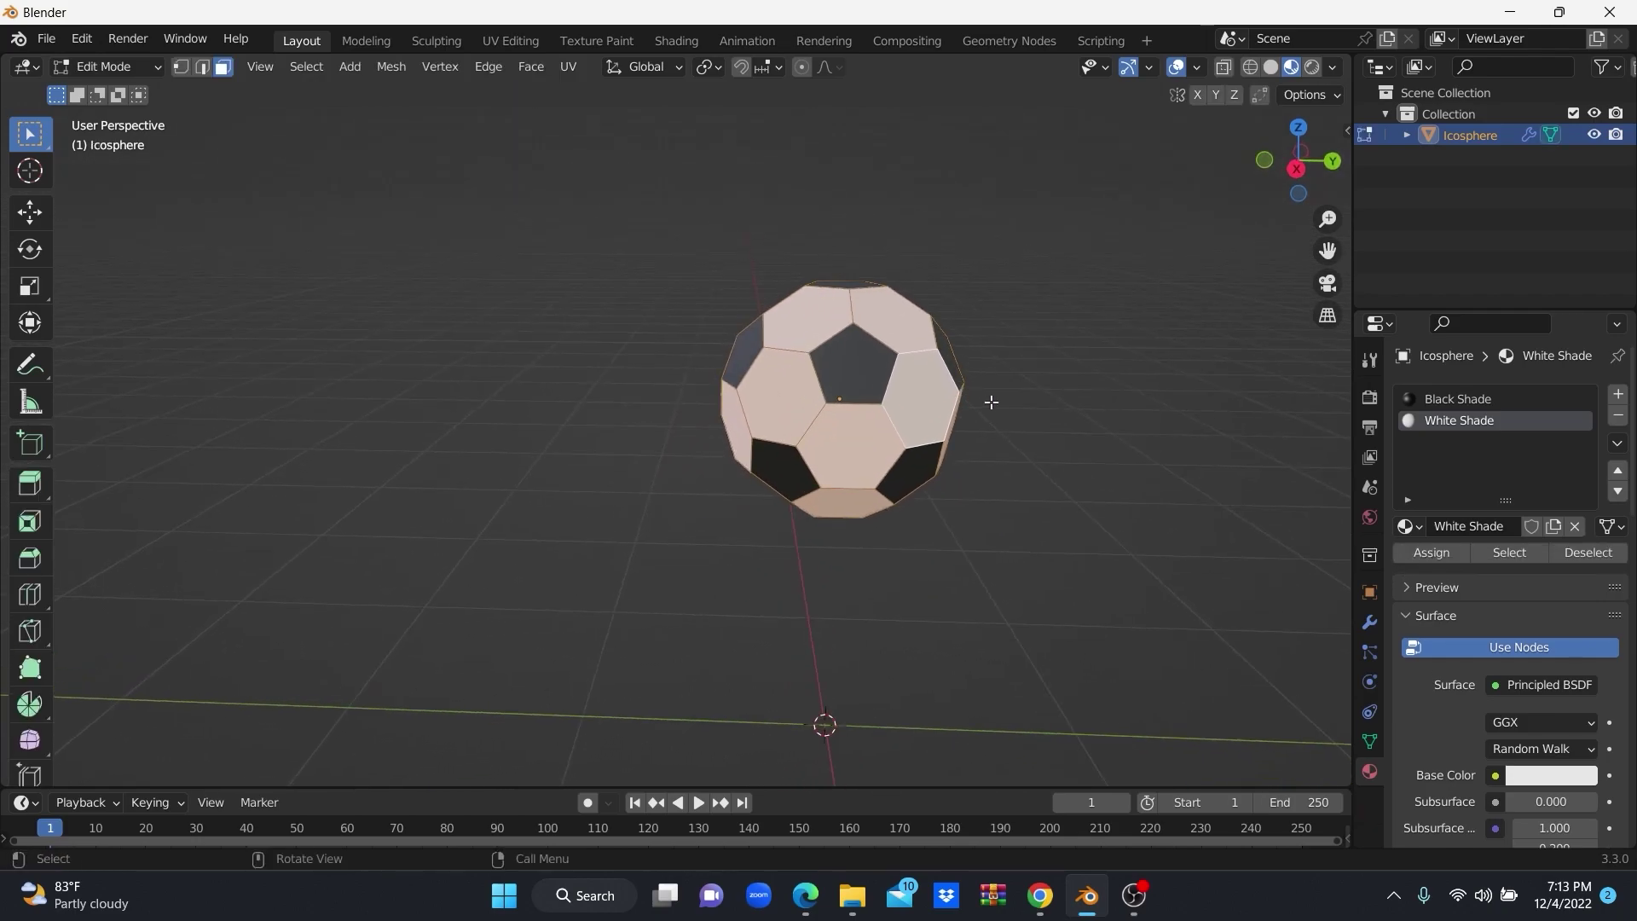
mouse_move(682, 407)
middle_down()
mouse_move(808, 422)
mouse_move(754, 419)
mouse_move(783, 397)
middle_up()
Extrude every ball face individually into separate raised panels.
click(1277, 68)
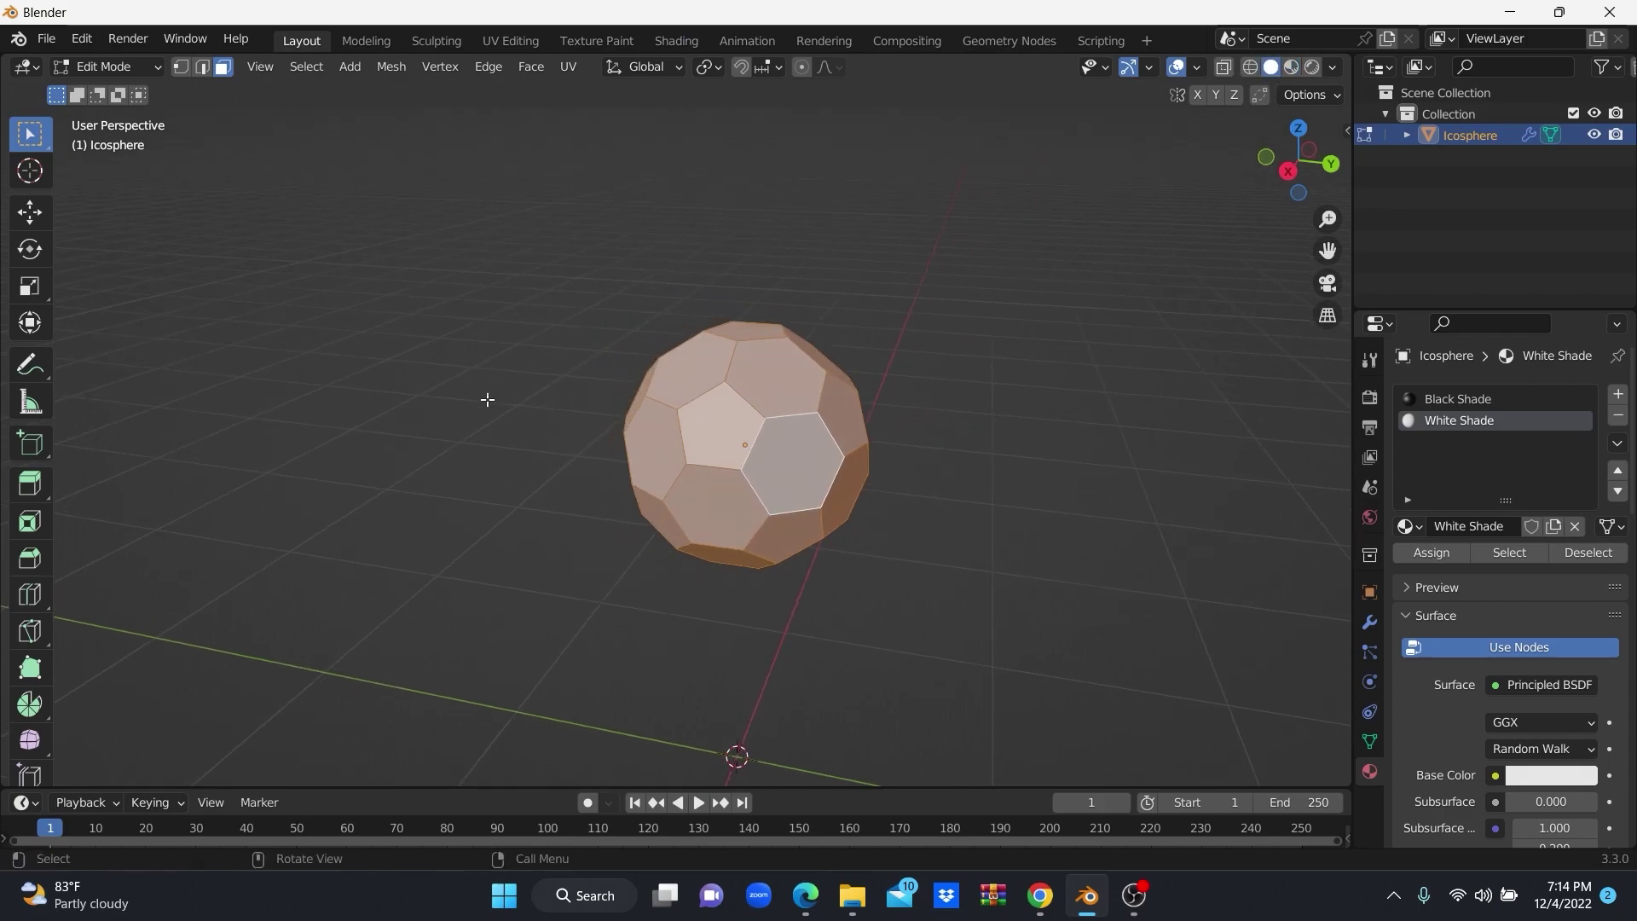
scroll(19, 554, down, 1)
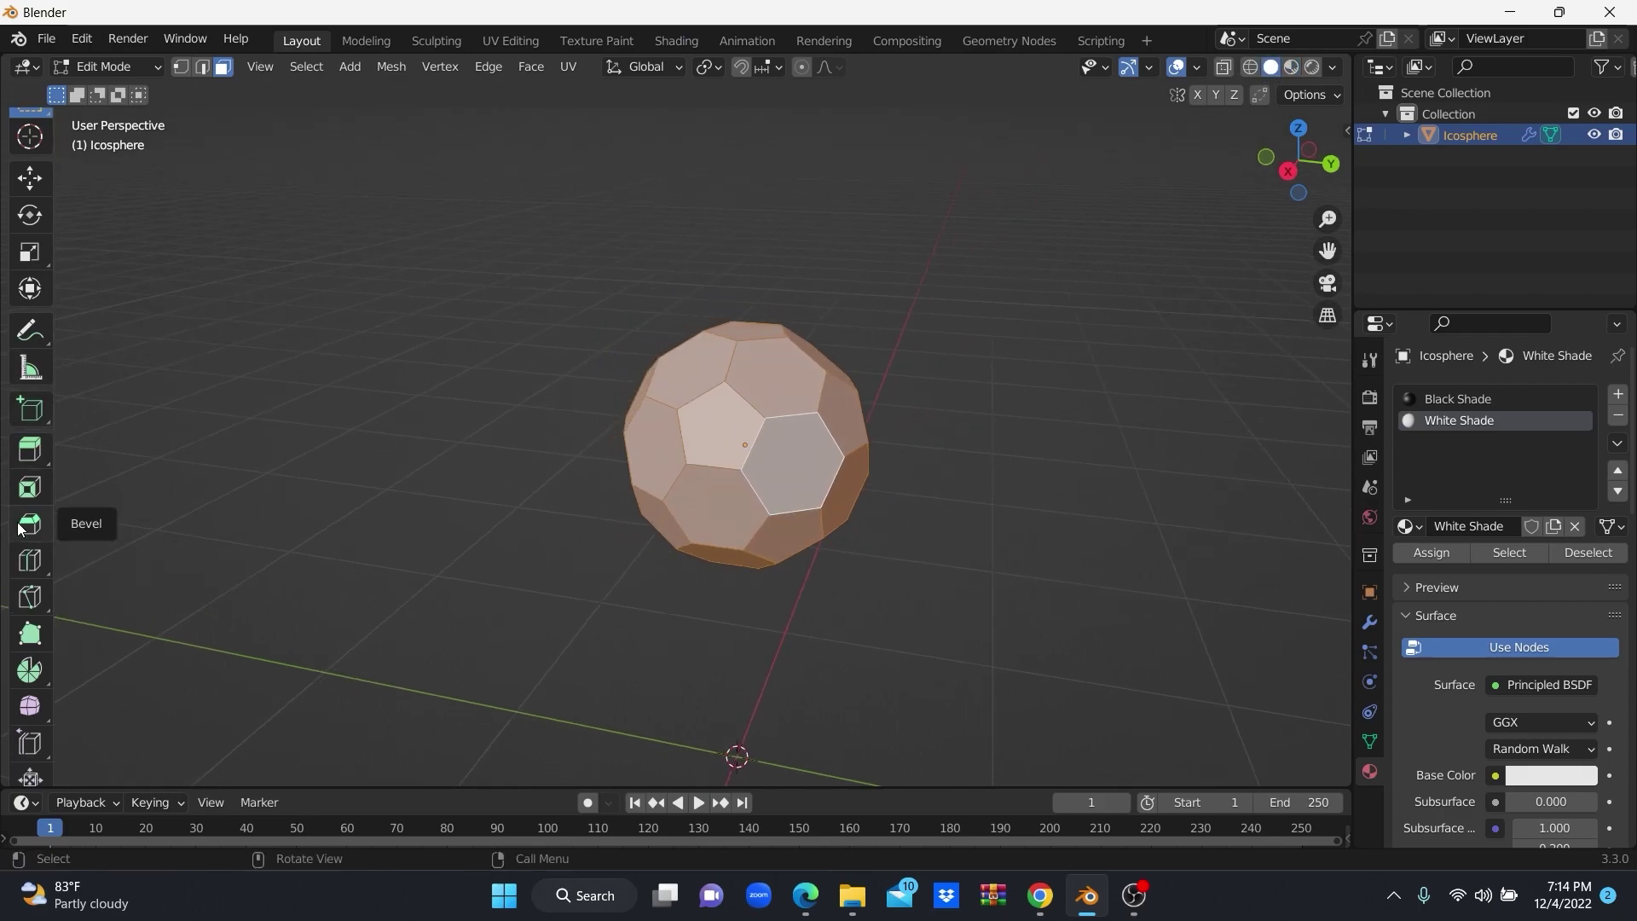
click(28, 463)
drag(28, 462, 149, 576)
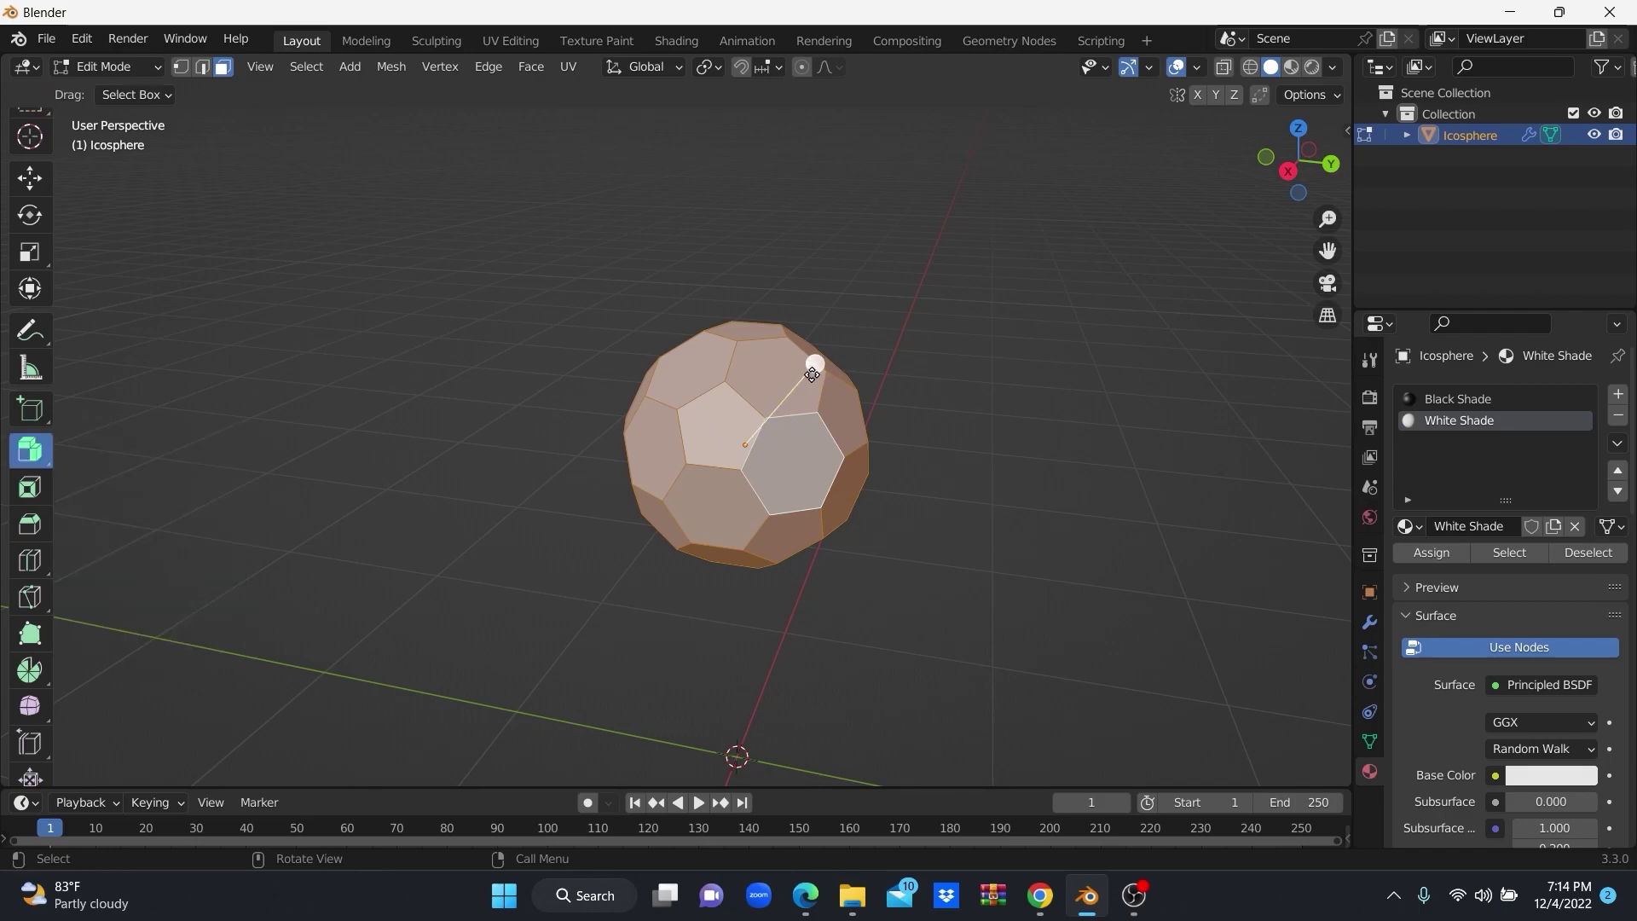
mouse_move(815, 366)
mouse_down()
mouse_move(841, 363)
mouse_move(862, 322)
mouse_move(908, 290)
mouse_up()
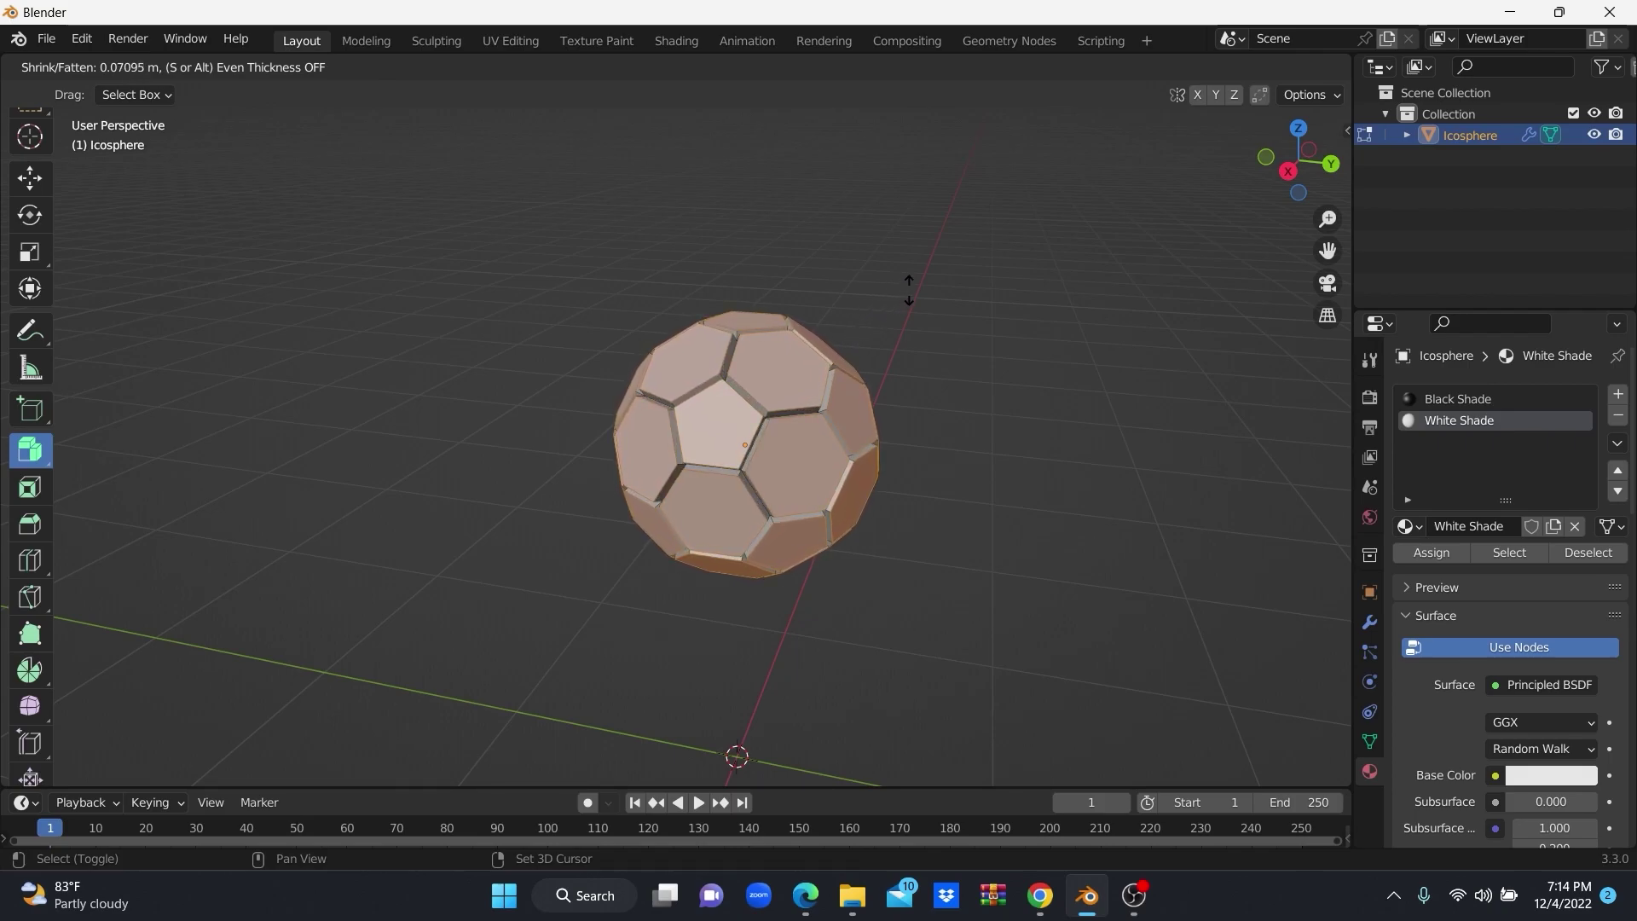
click(903, 290)
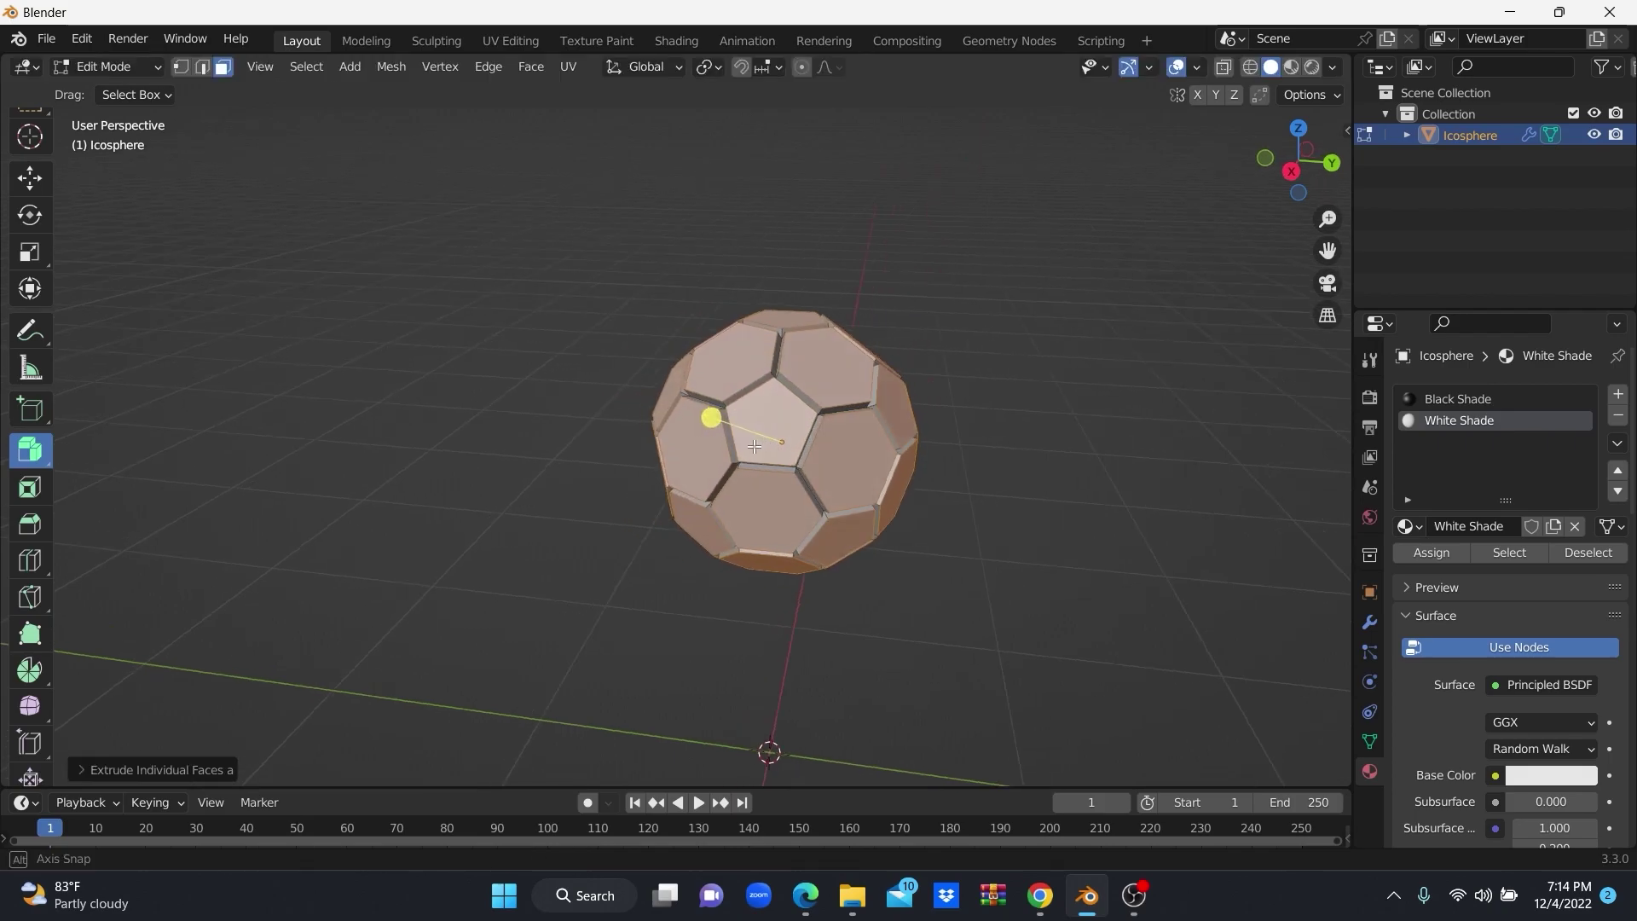
scroll(748, 446, up, 3)
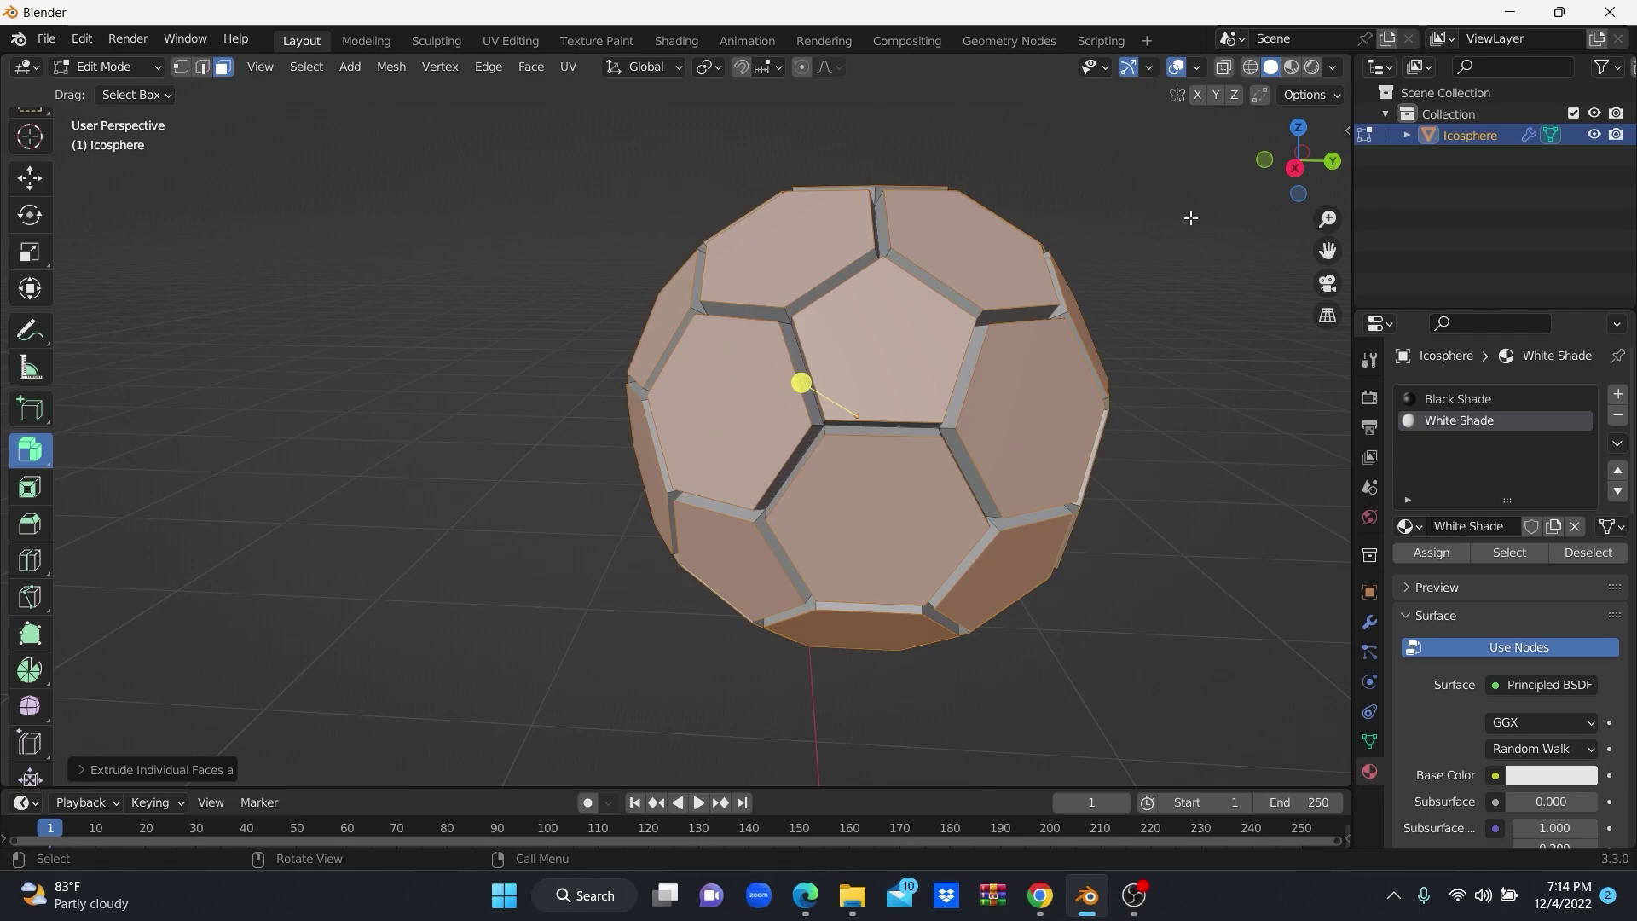
Set the edges' mean crease to 1 and return to Object Mode.
key(n)
text(1)
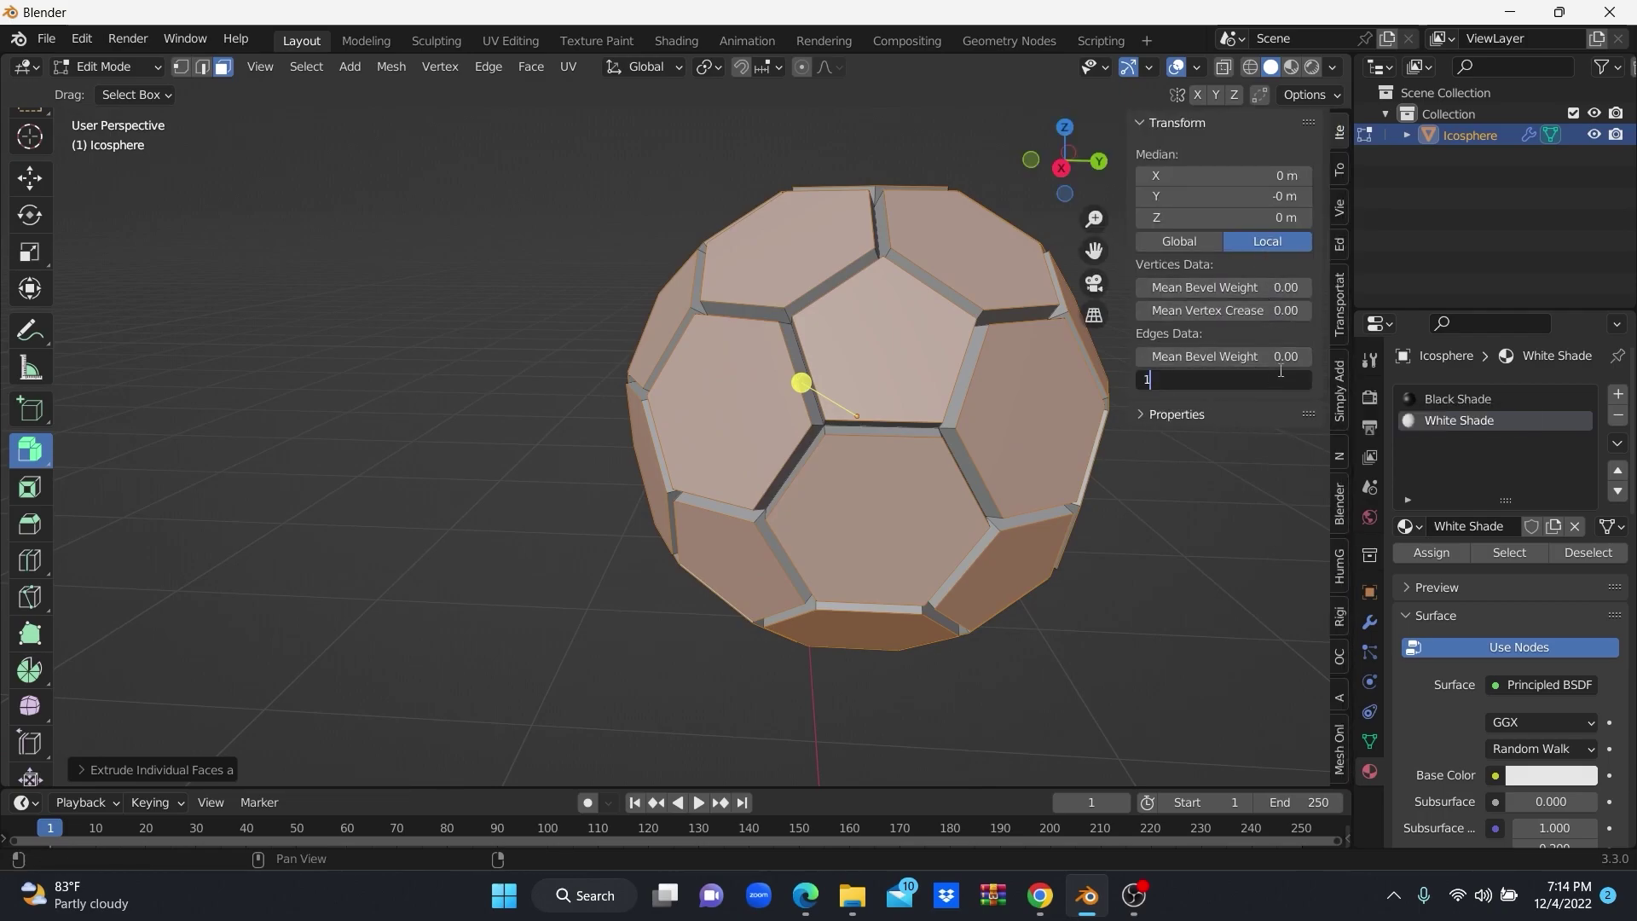
key(Return)
scroll(891, 353, down, 2)
mouse_move(891, 353)
middle_down()
mouse_move(876, 360)
mouse_move(904, 383)
mouse_move(884, 406)
middle_up()
key(Tab)
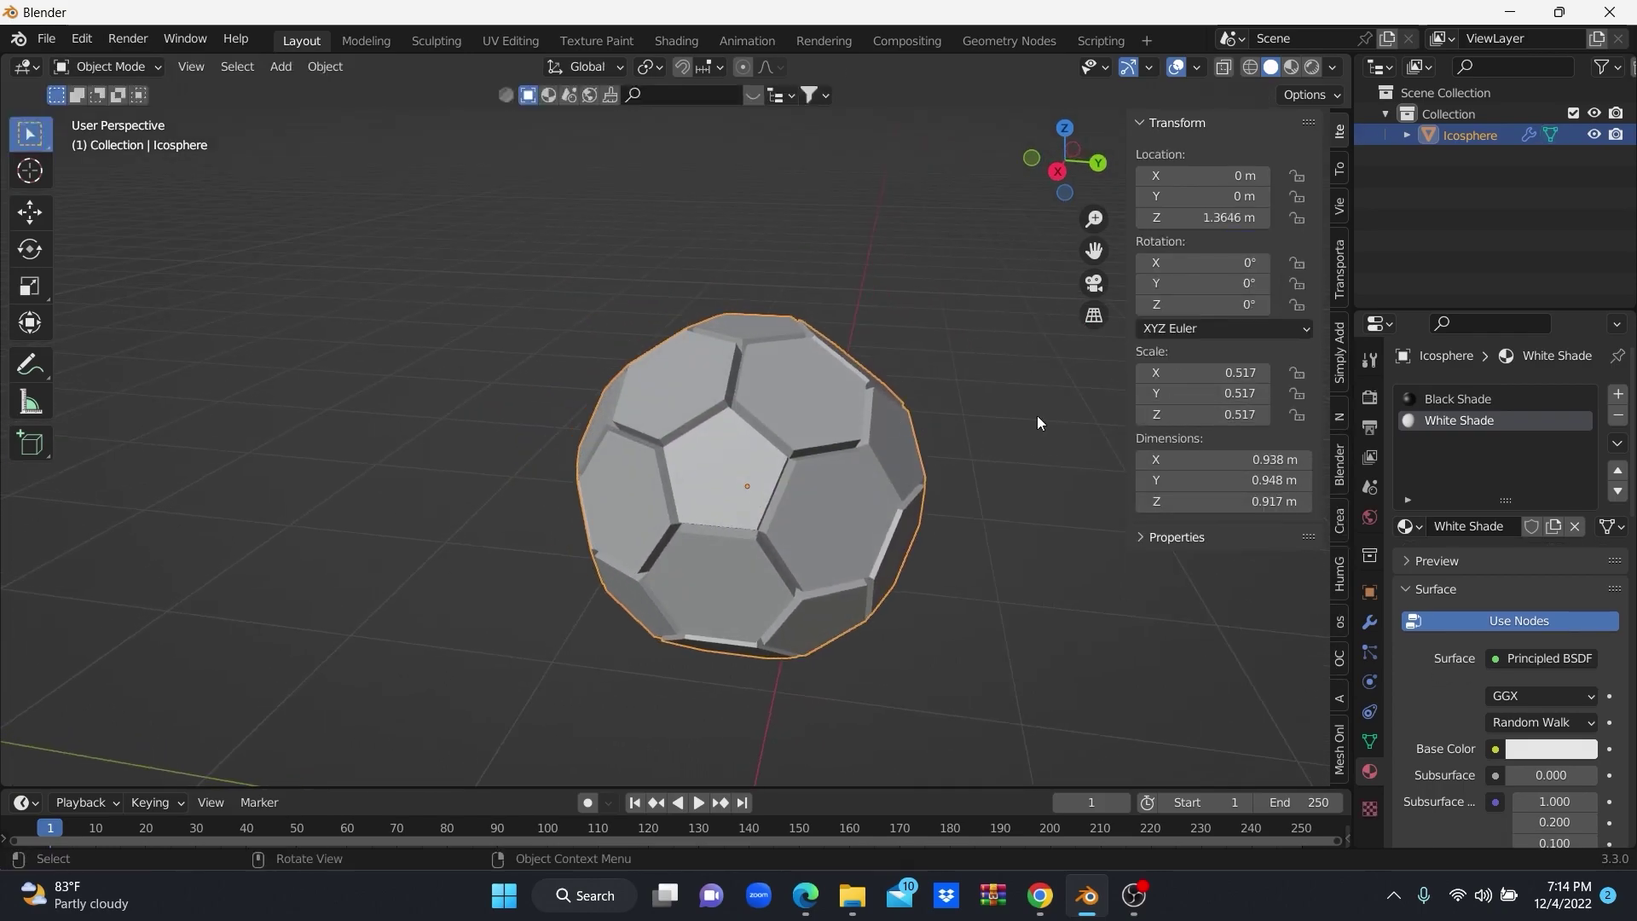
Add a Cast modifier to the ball and try factors of 0.9 and 0.1.
click(1368, 623)
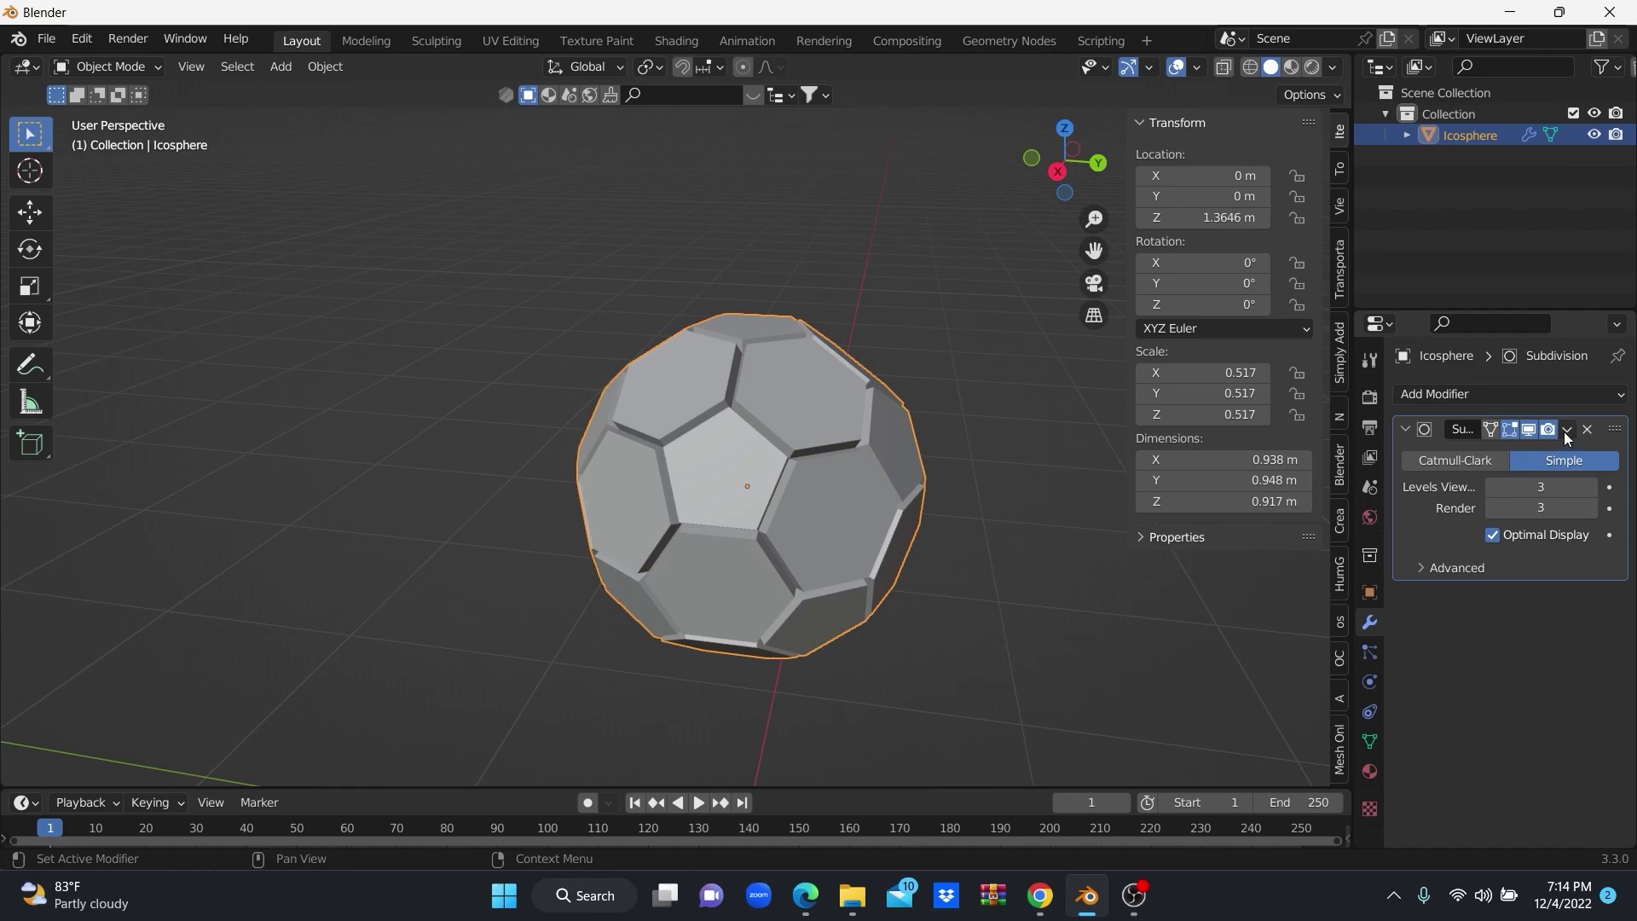
click(1592, 395)
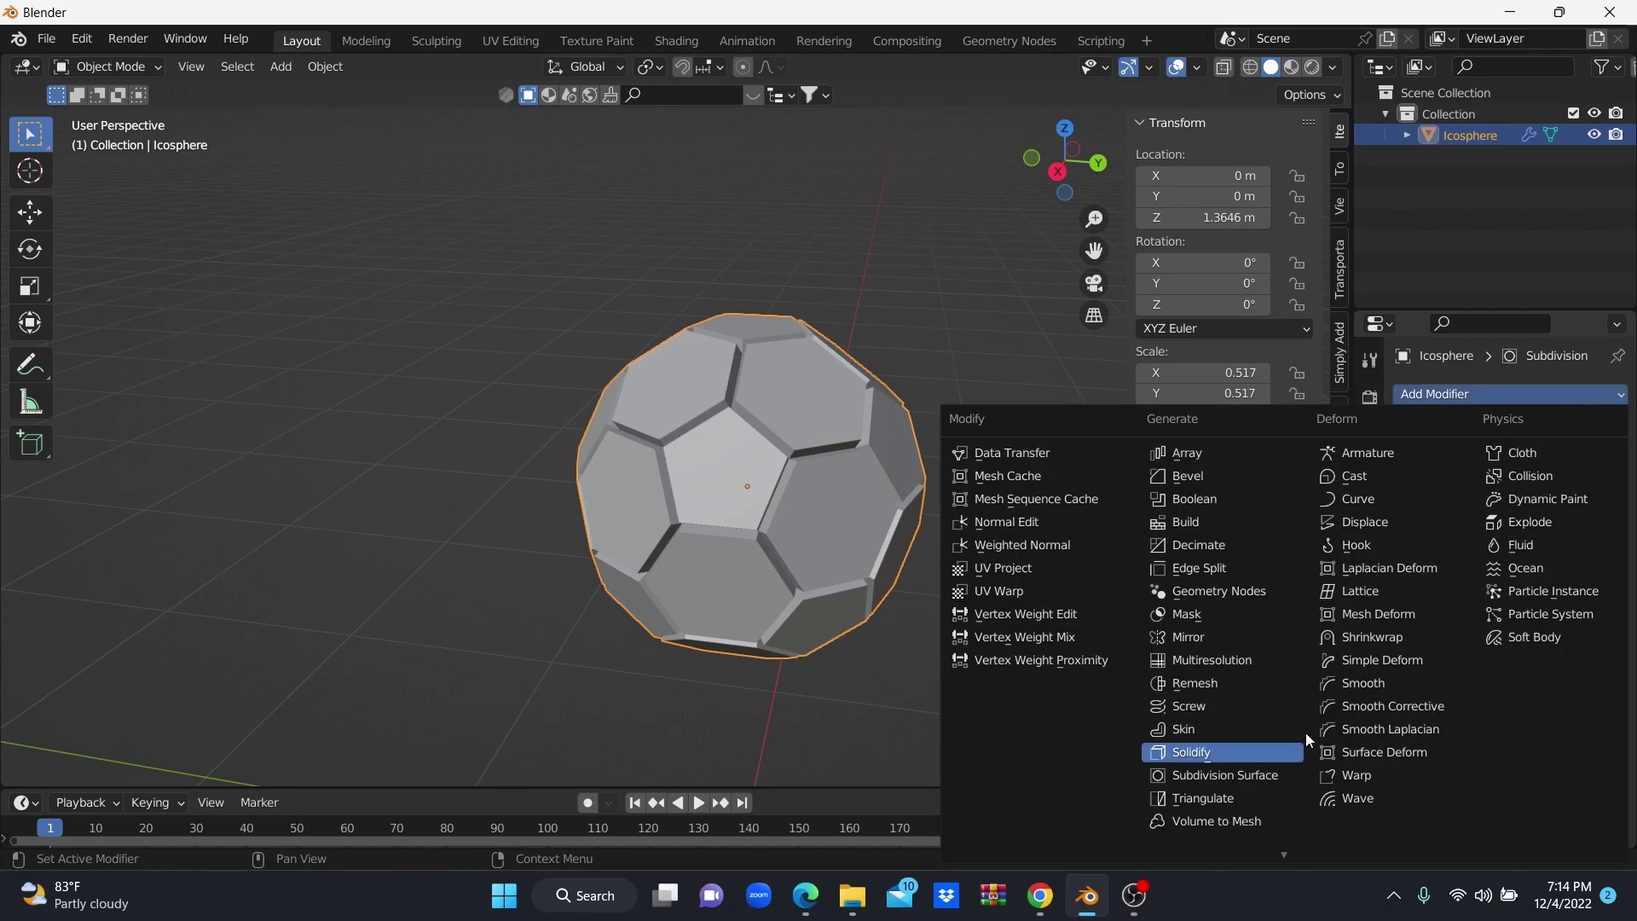
click(1357, 483)
mouse_move(845, 600)
middle_down()
mouse_move(899, 573)
mouse_move(877, 573)
mouse_move(843, 588)
mouse_move(852, 607)
mouse_move(855, 576)
mouse_move(952, 588)
middle_up()
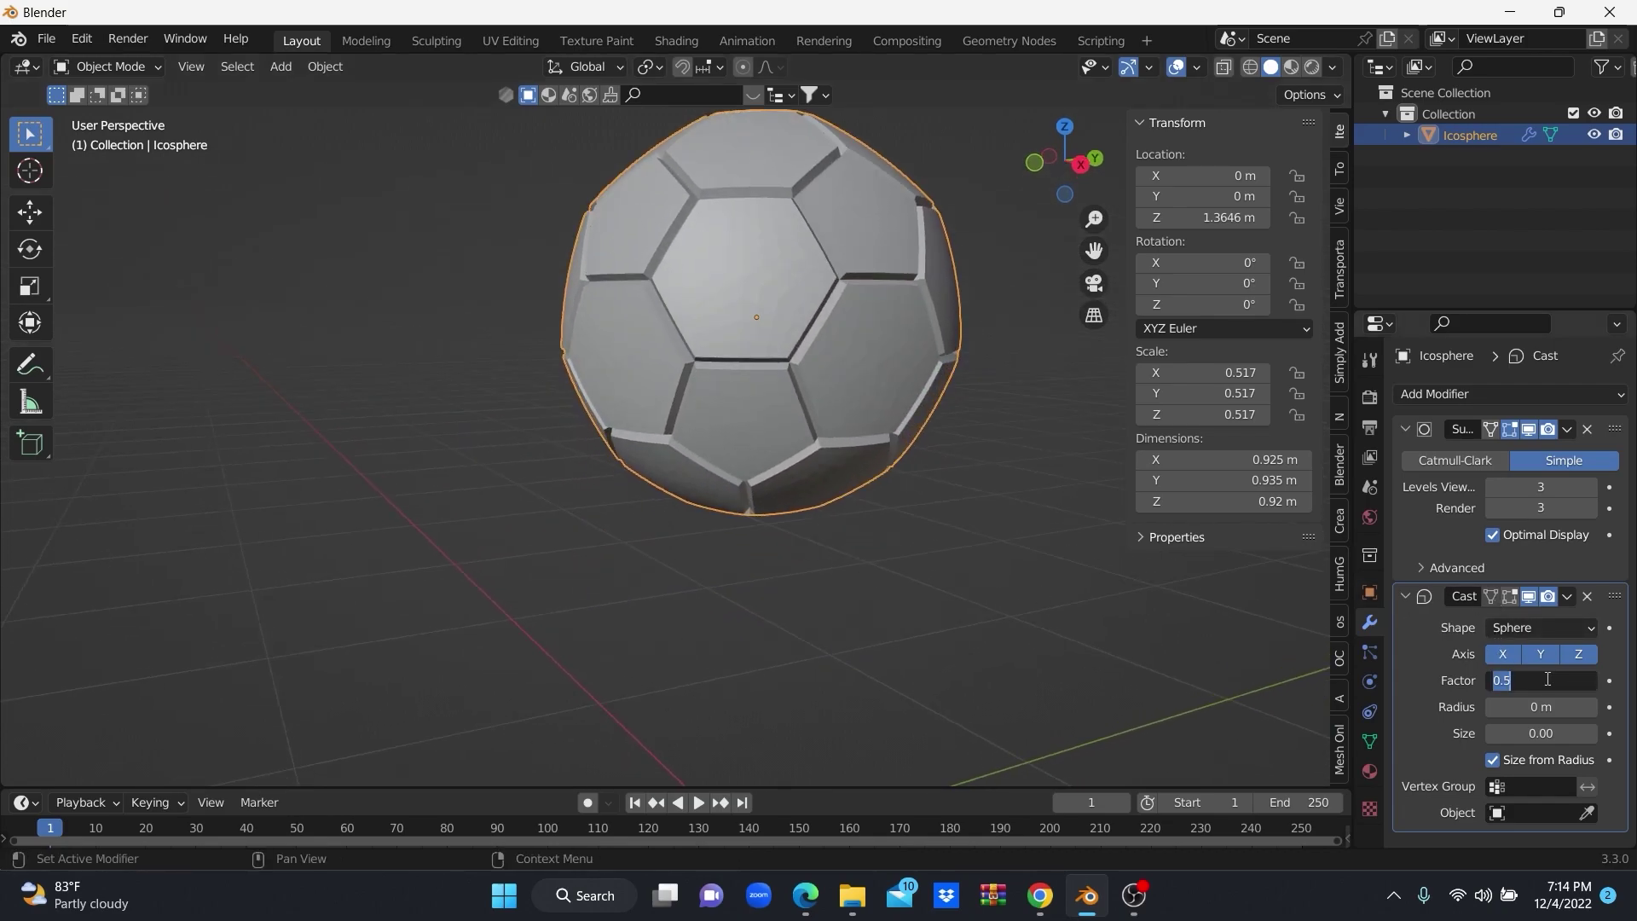
key(Return)
mouse_move(740, 463)
middle_down()
mouse_move(759, 497)
mouse_move(779, 422)
middle_up()
scroll(787, 494, up, 5)
scroll(788, 493, down, 5)
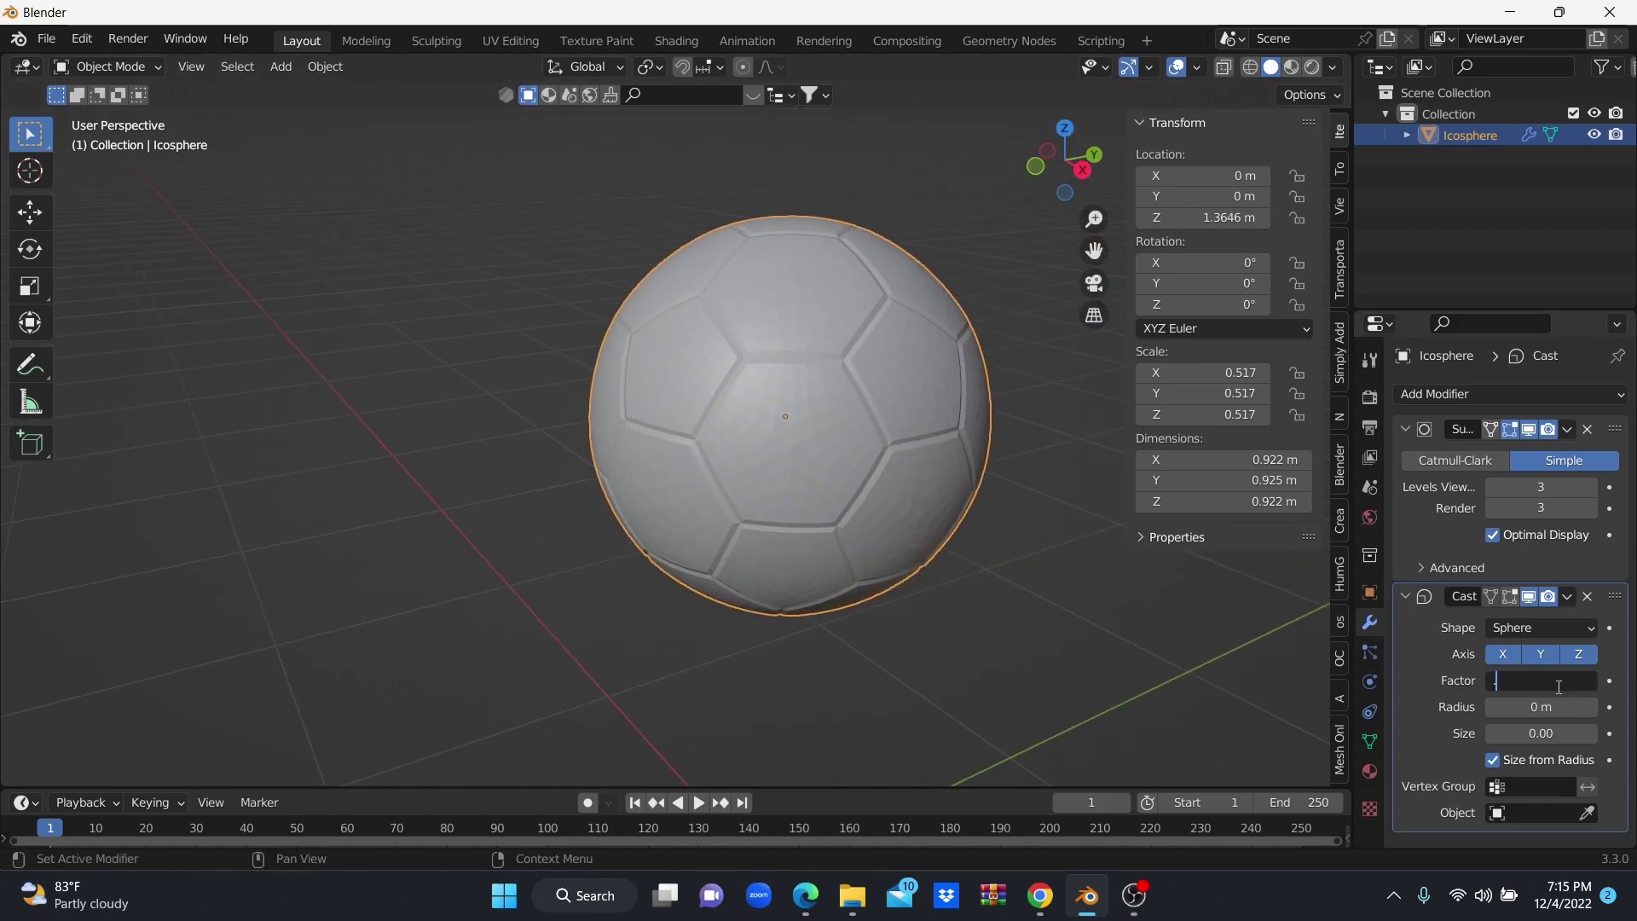
text(0.1)
key(Return)
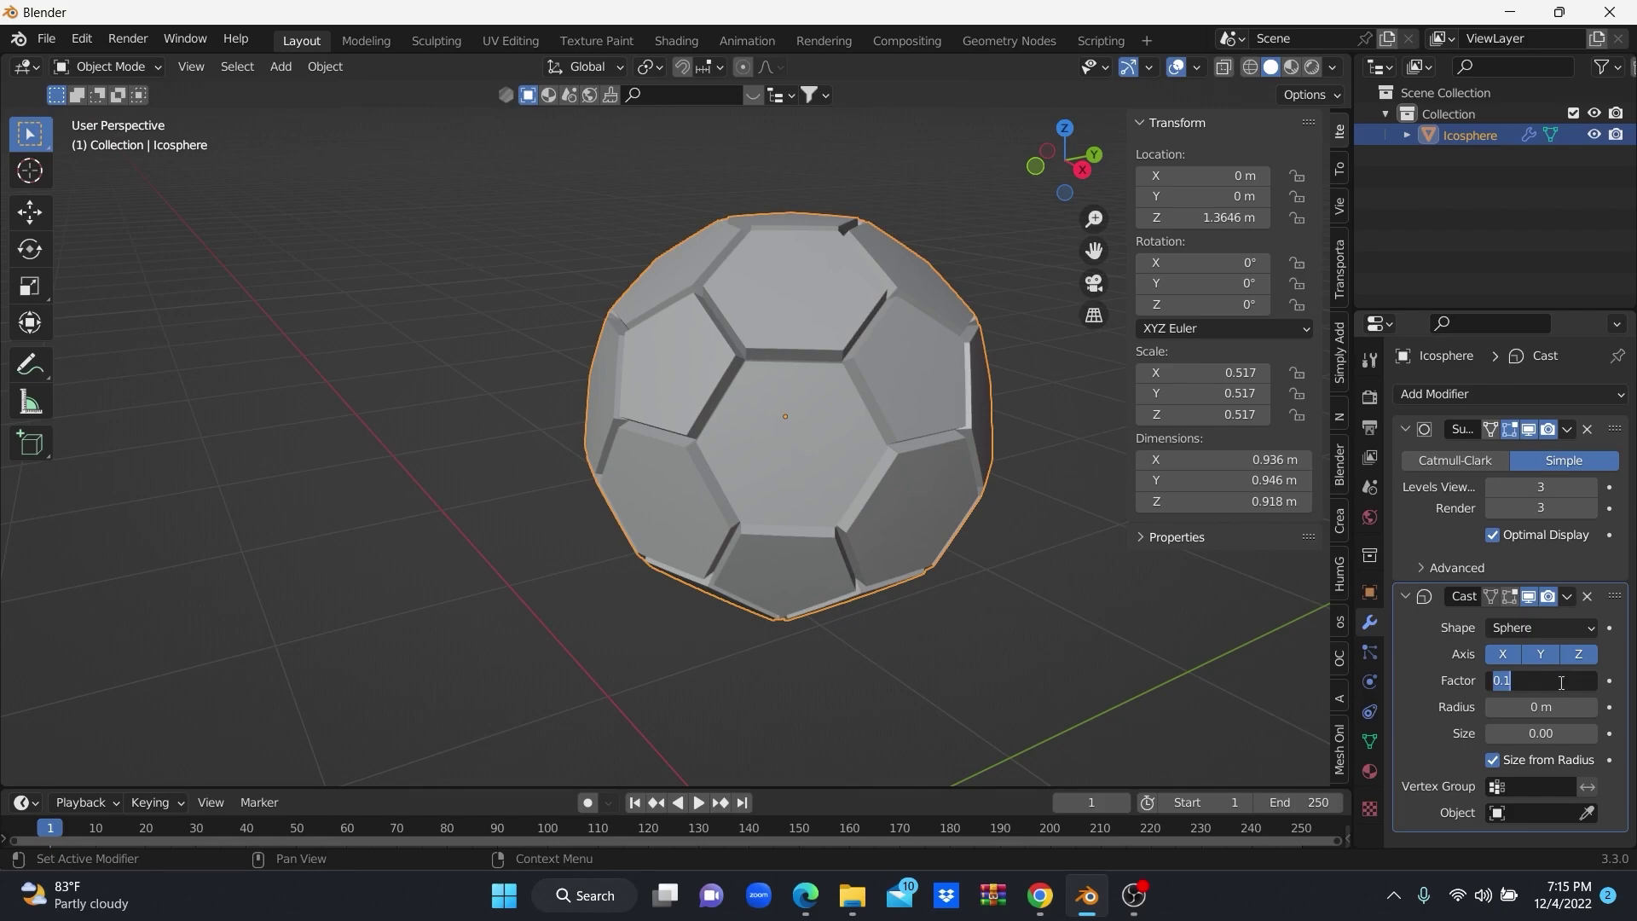
Adjust the Cast factor through 1 and 0.8 to a final 0.89.
text(1)
key(Return)
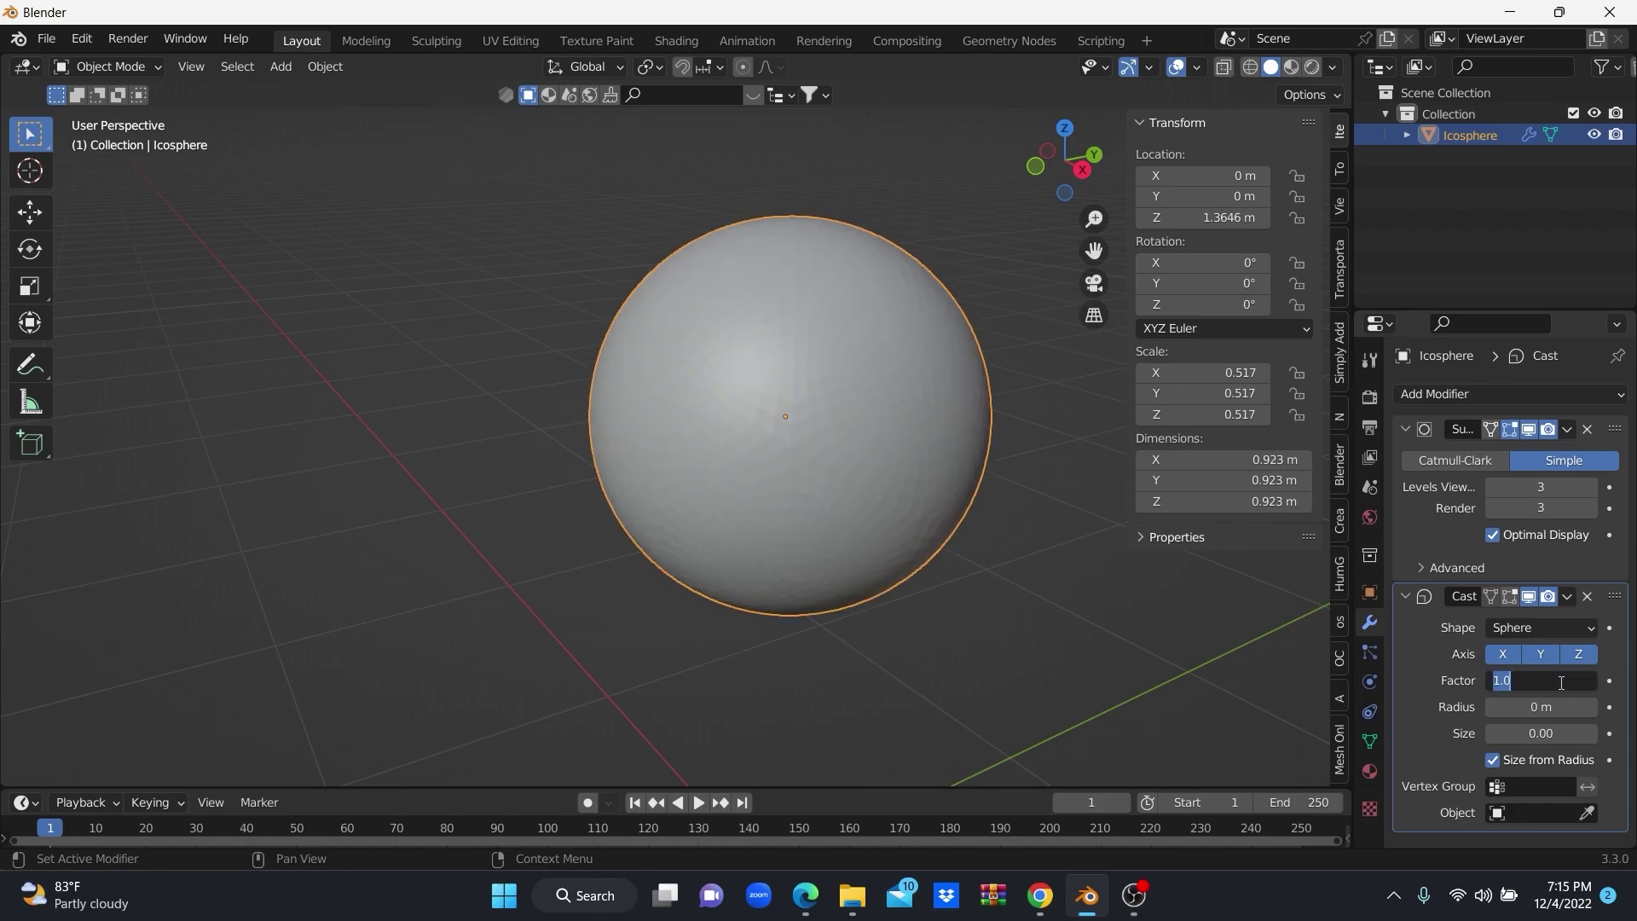
text(0.8)
key(Return)
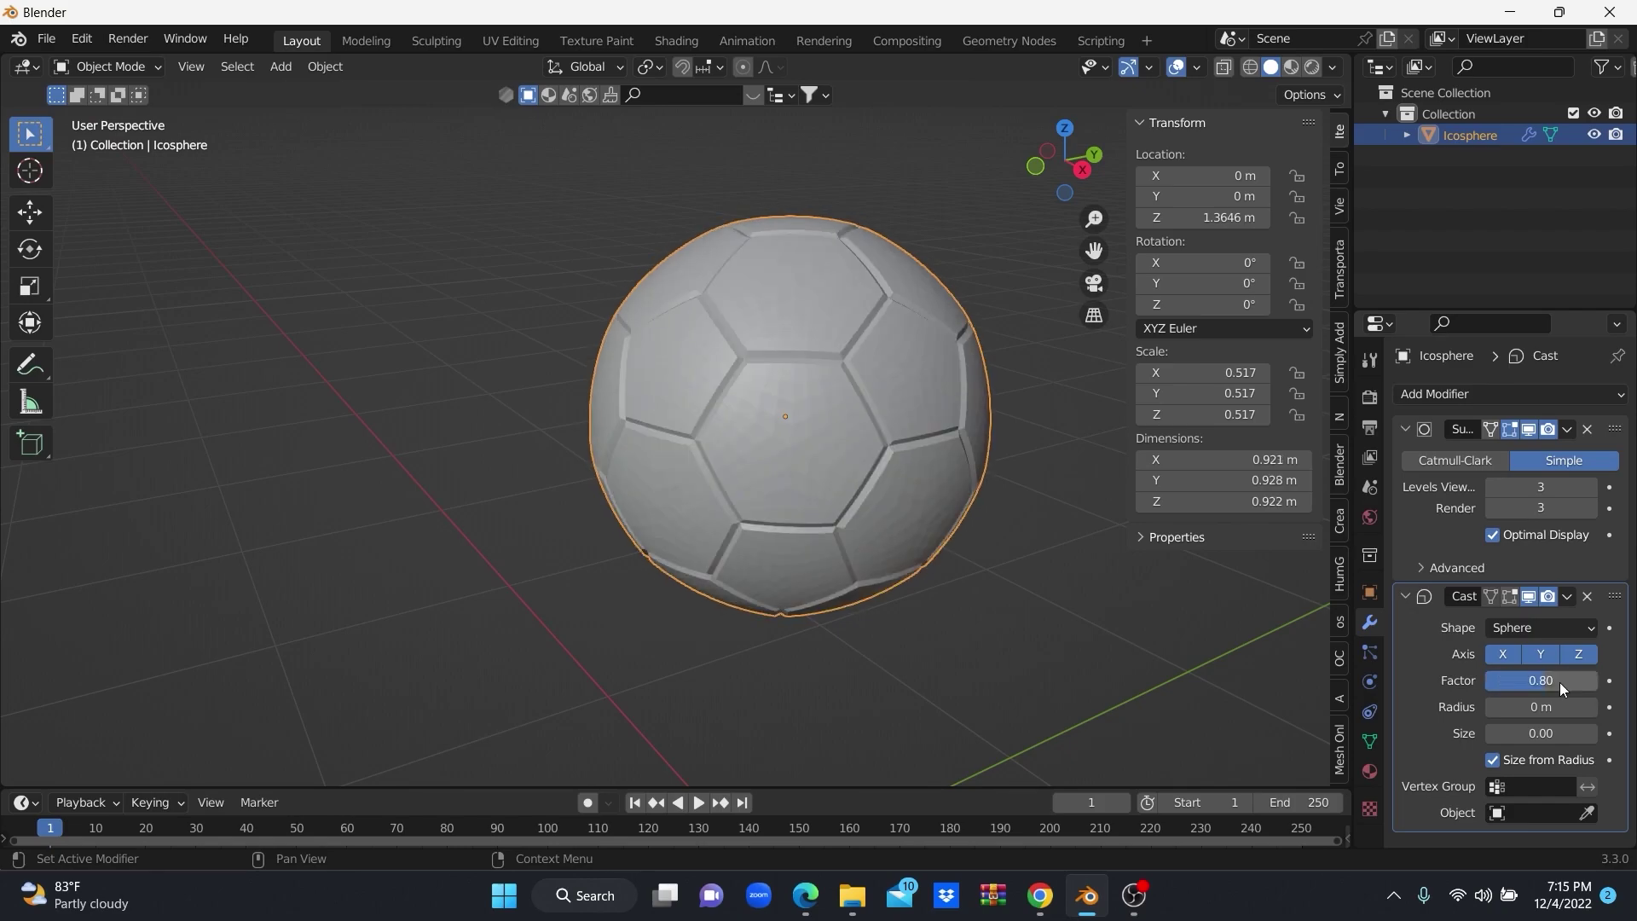
scroll(704, 515, up, 2)
scroll(857, 570, up, 2)
scroll(866, 575, down, 1)
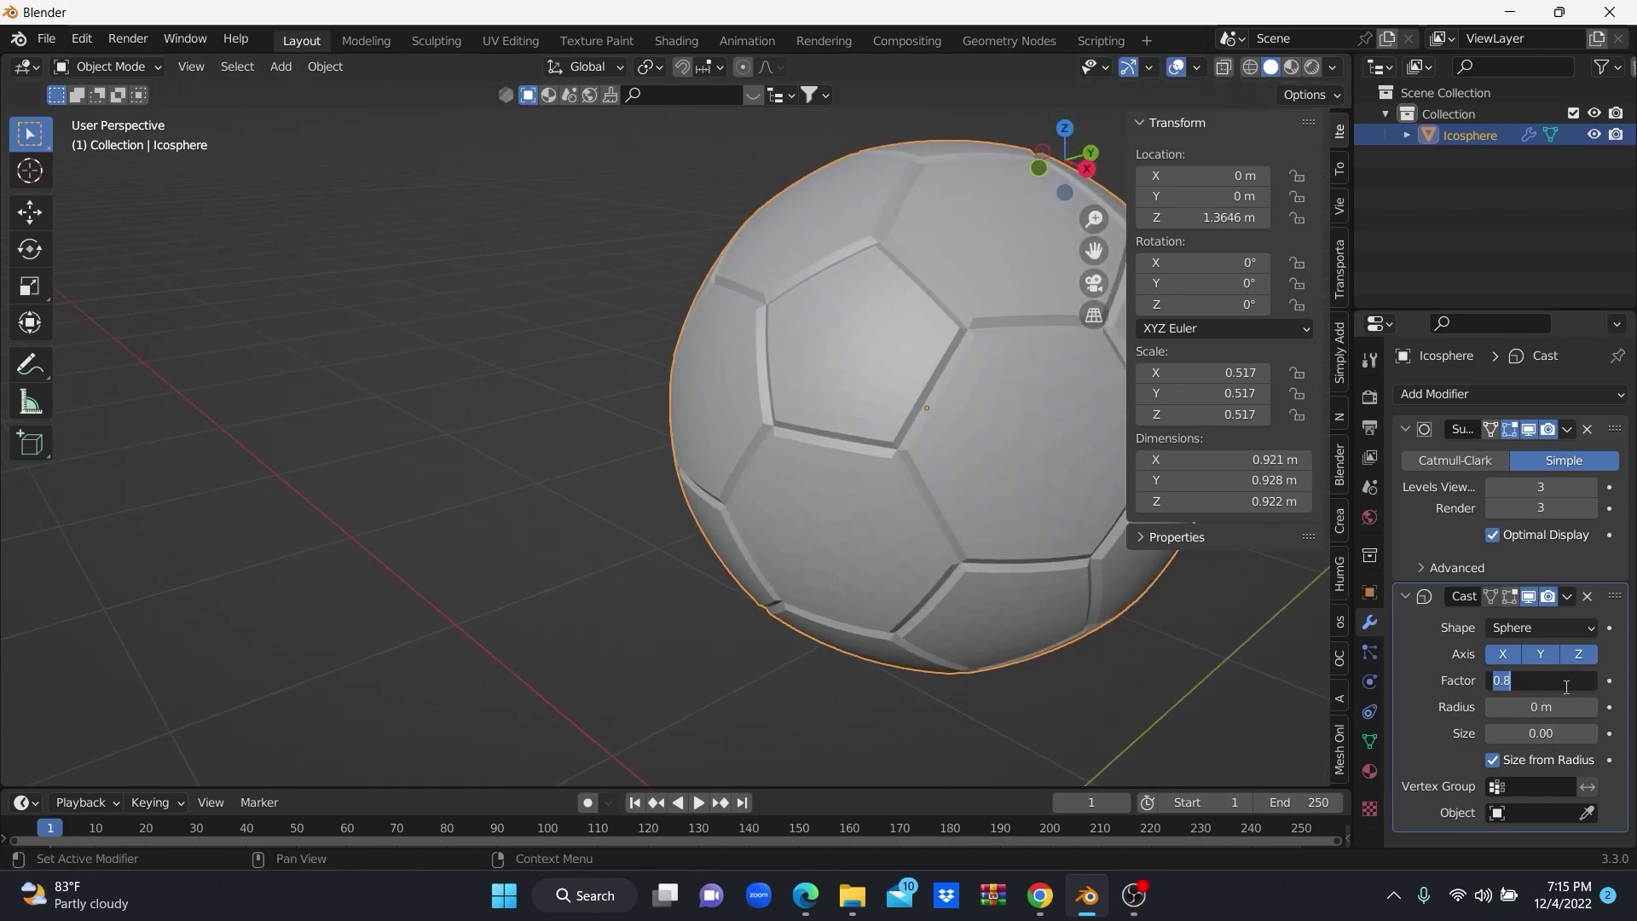
text(.89)
text(0.89)
key(Return)
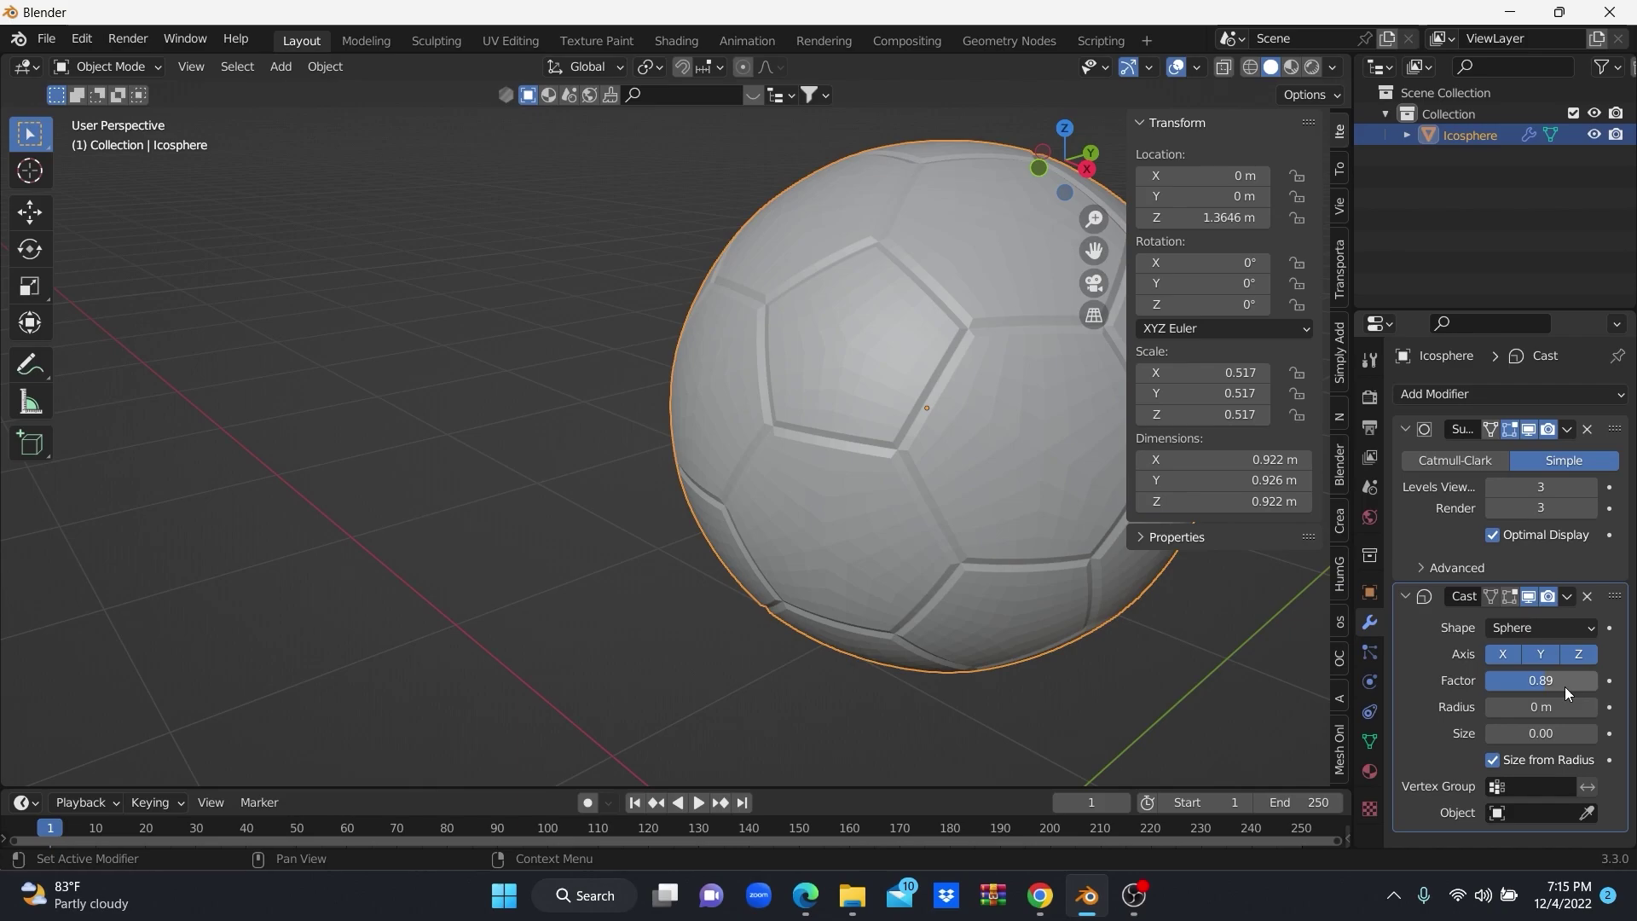
mouse_move(1056, 585)
middle_down()
mouse_move(1075, 611)
mouse_move(1044, 602)
middle_up()
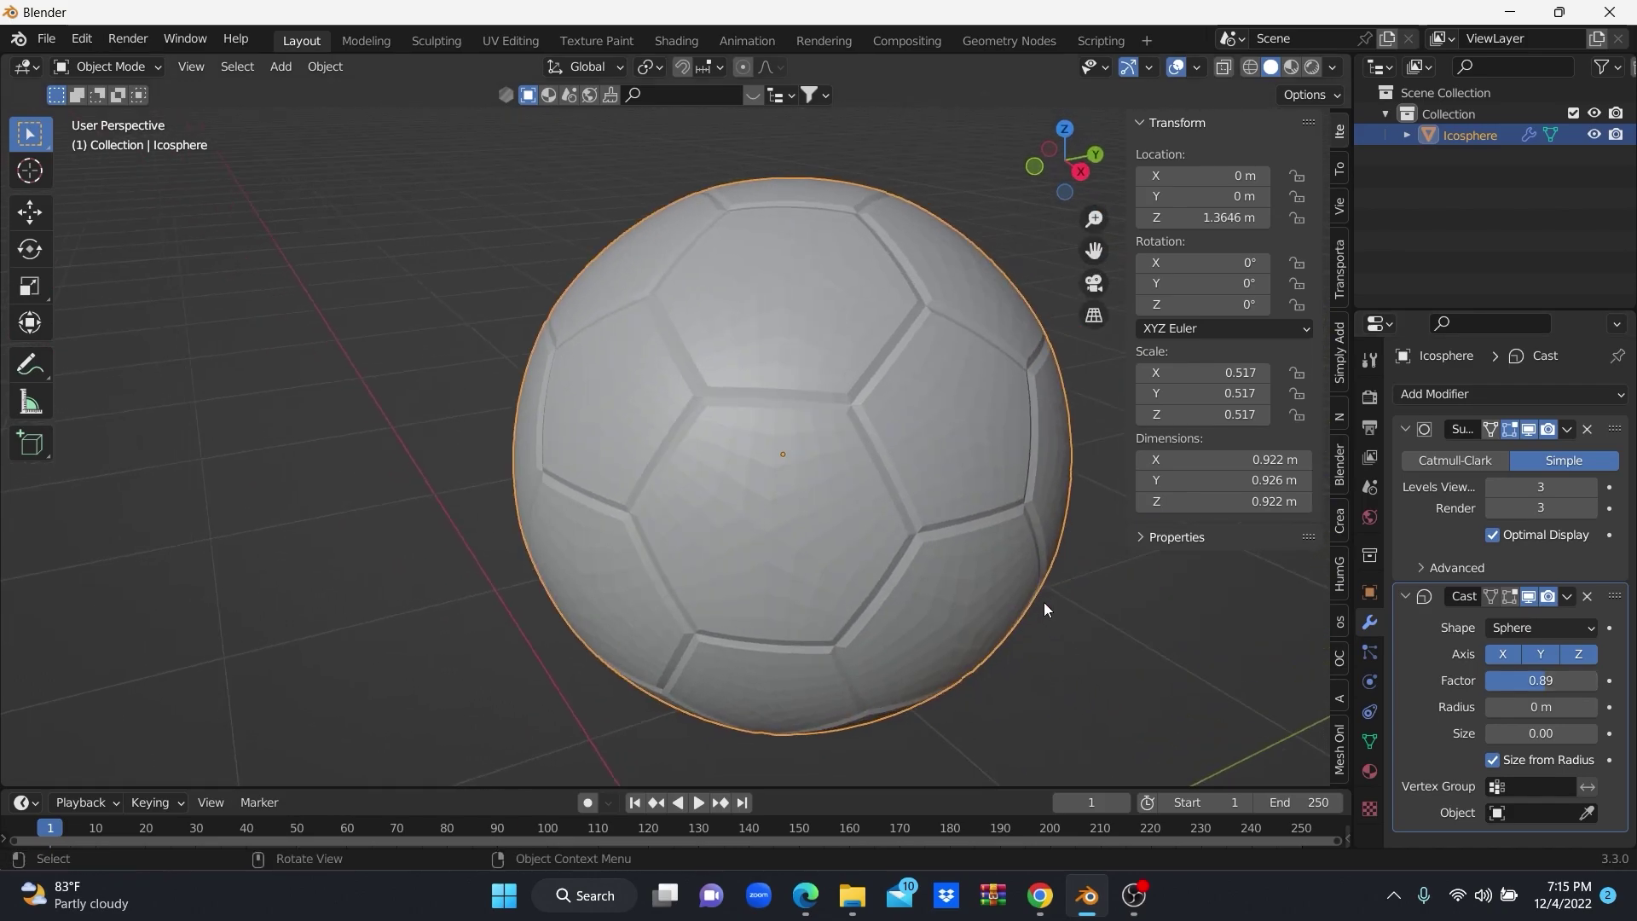
Smooth-shade the ball and view its black-and-white panels in Material Preview.
right_click(719, 421)
click(708, 441)
mouse_move(709, 464)
middle_down()
mouse_move(804, 483)
mouse_move(743, 493)
mouse_move(767, 506)
mouse_move(1040, 186)
middle_up()
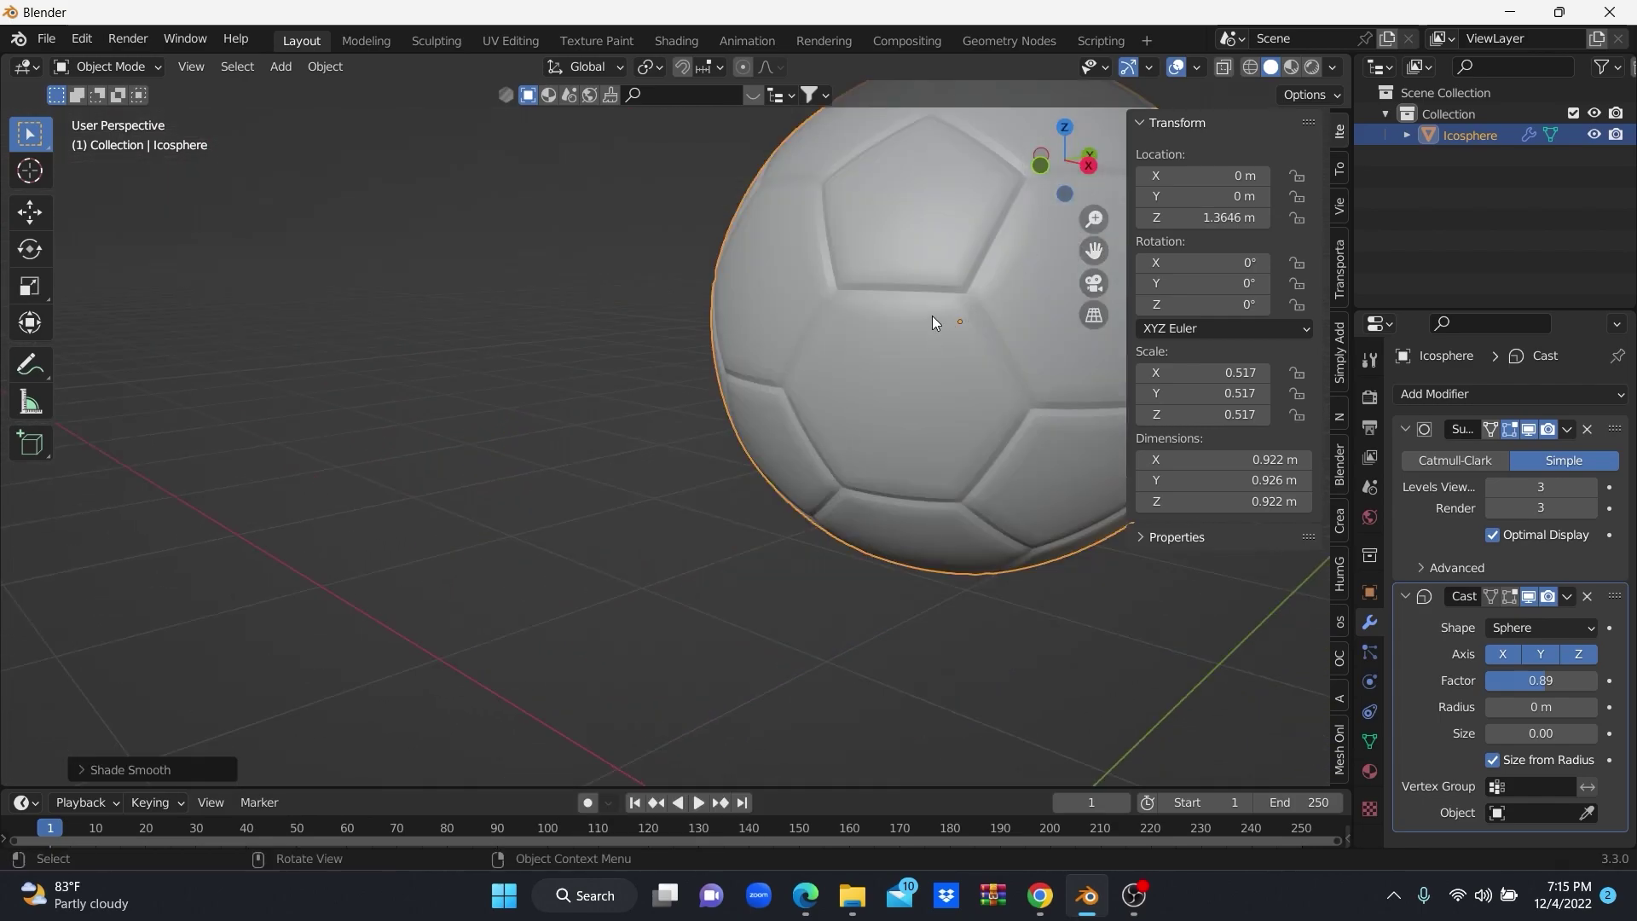
mouse_move(932, 315)
middle_down()
mouse_move(915, 320)
mouse_move(1209, 134)
middle_up()
click(1293, 68)
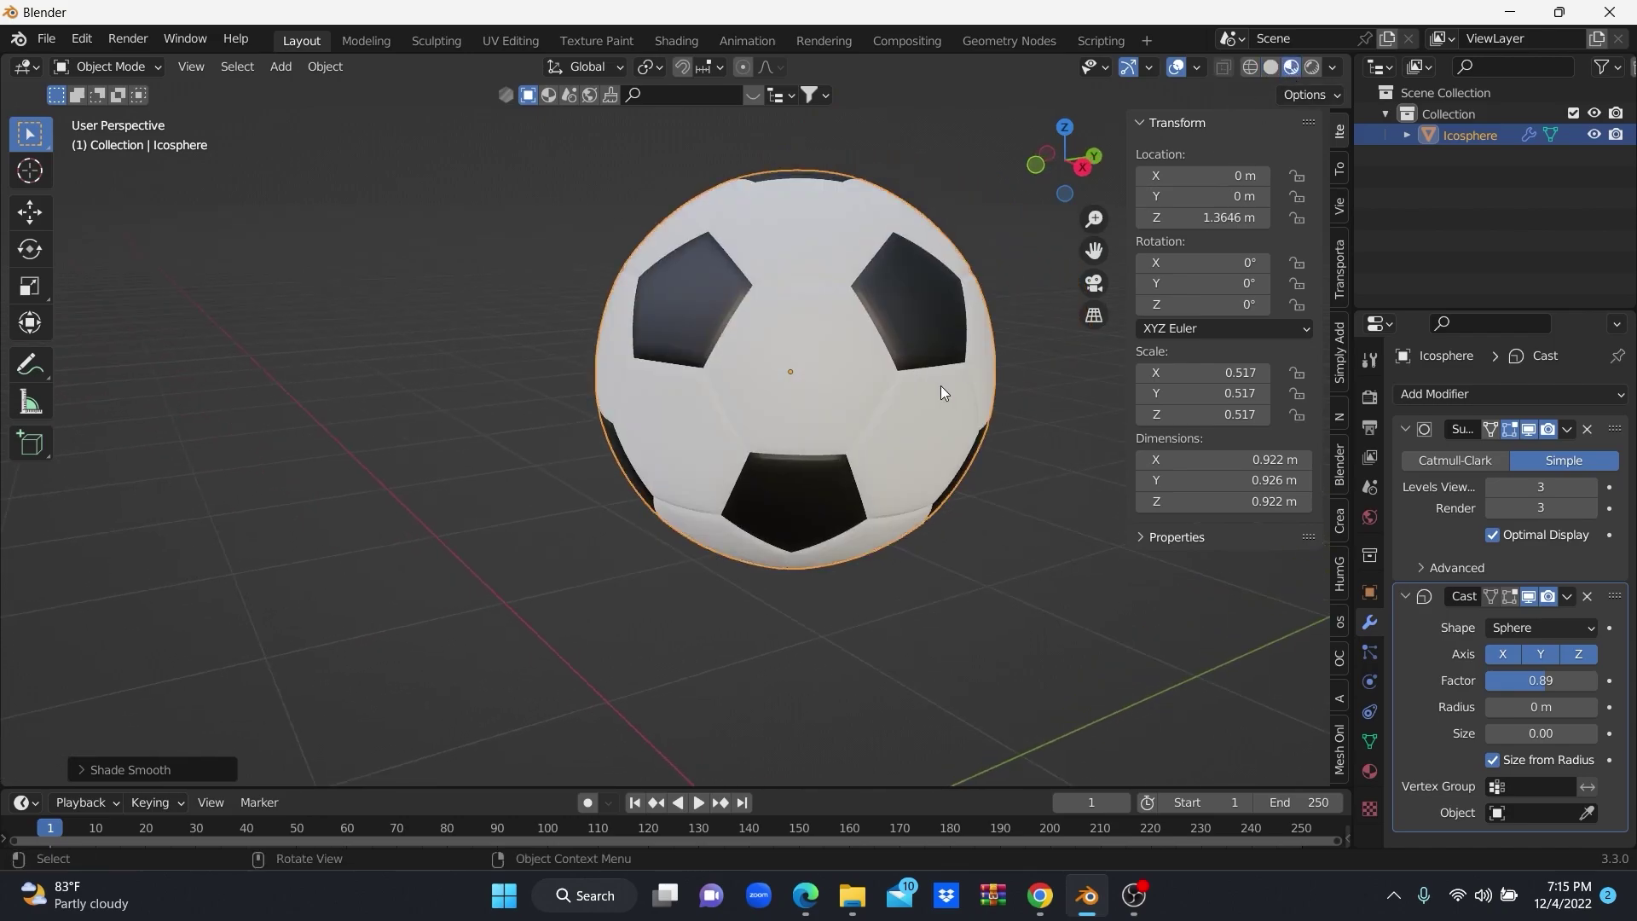
mouse_move(939, 386)
middle_down()
mouse_move(881, 385)
mouse_move(884, 425)
mouse_move(913, 402)
mouse_move(879, 396)
mouse_move(944, 304)
middle_up()
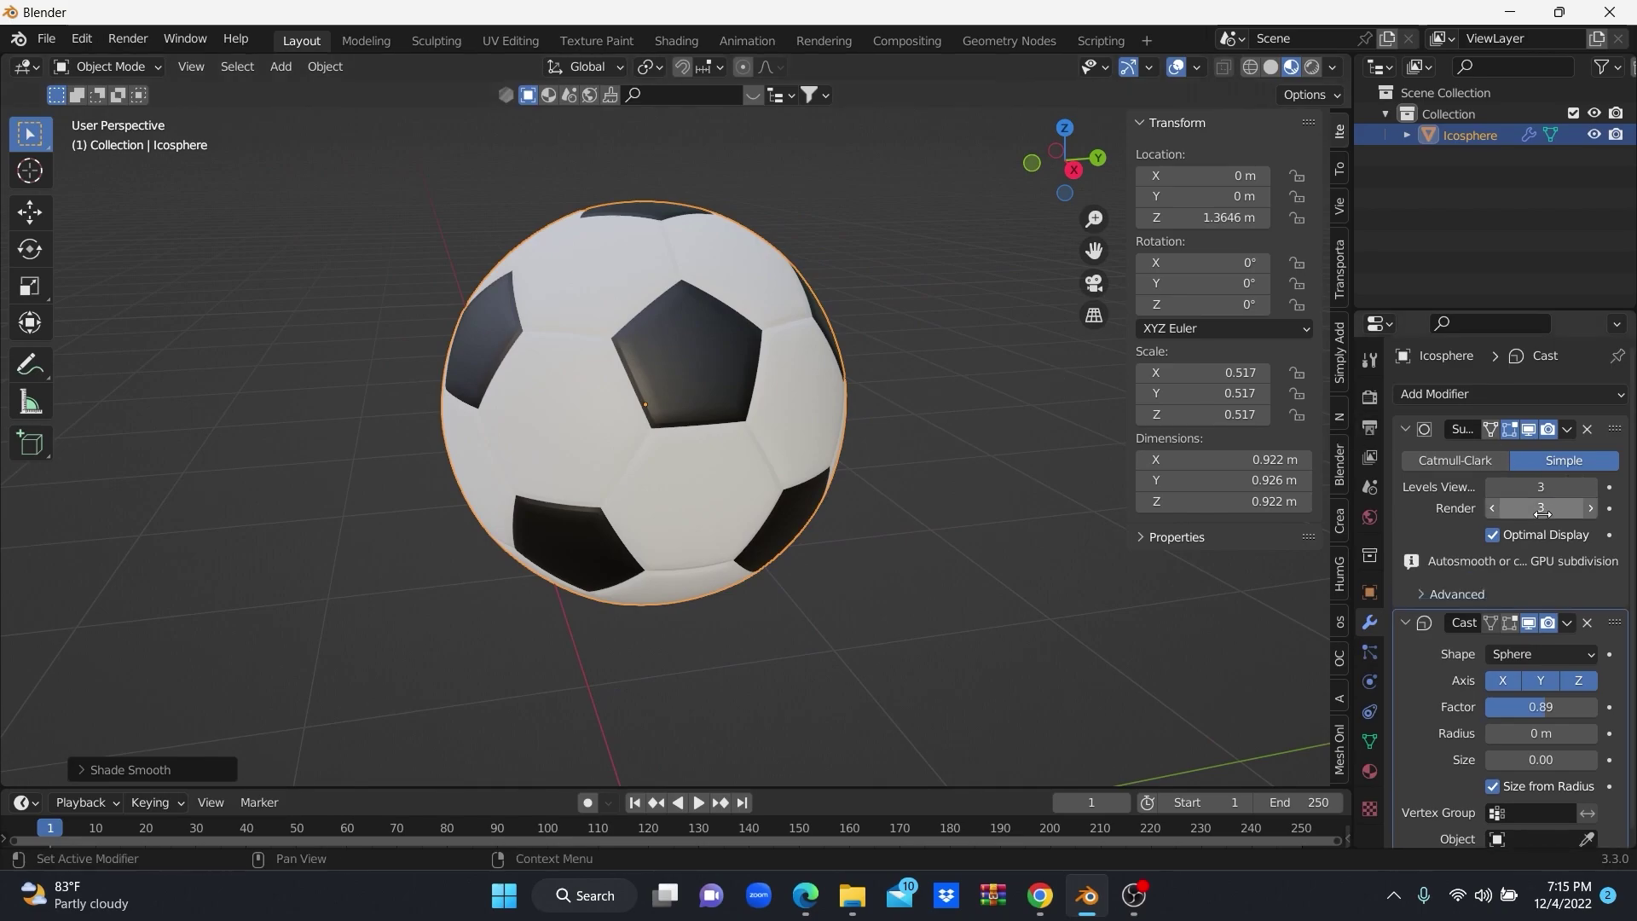
Apply the Subdivision and Cast modifiers permanently.
click(1568, 430)
click(1519, 452)
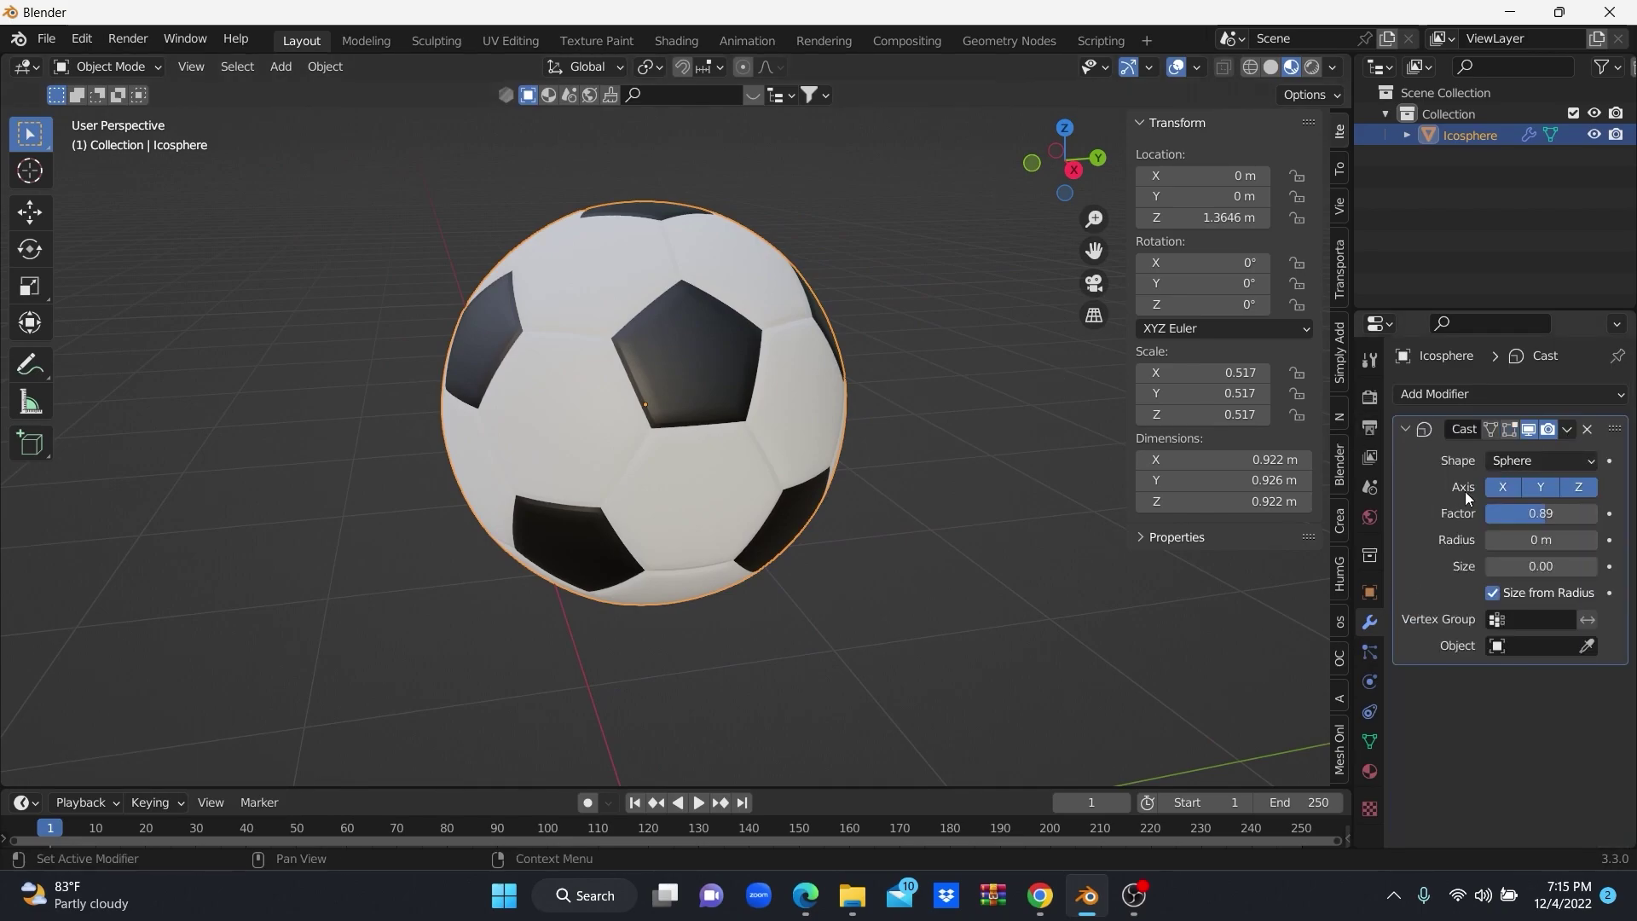
click(1567, 433)
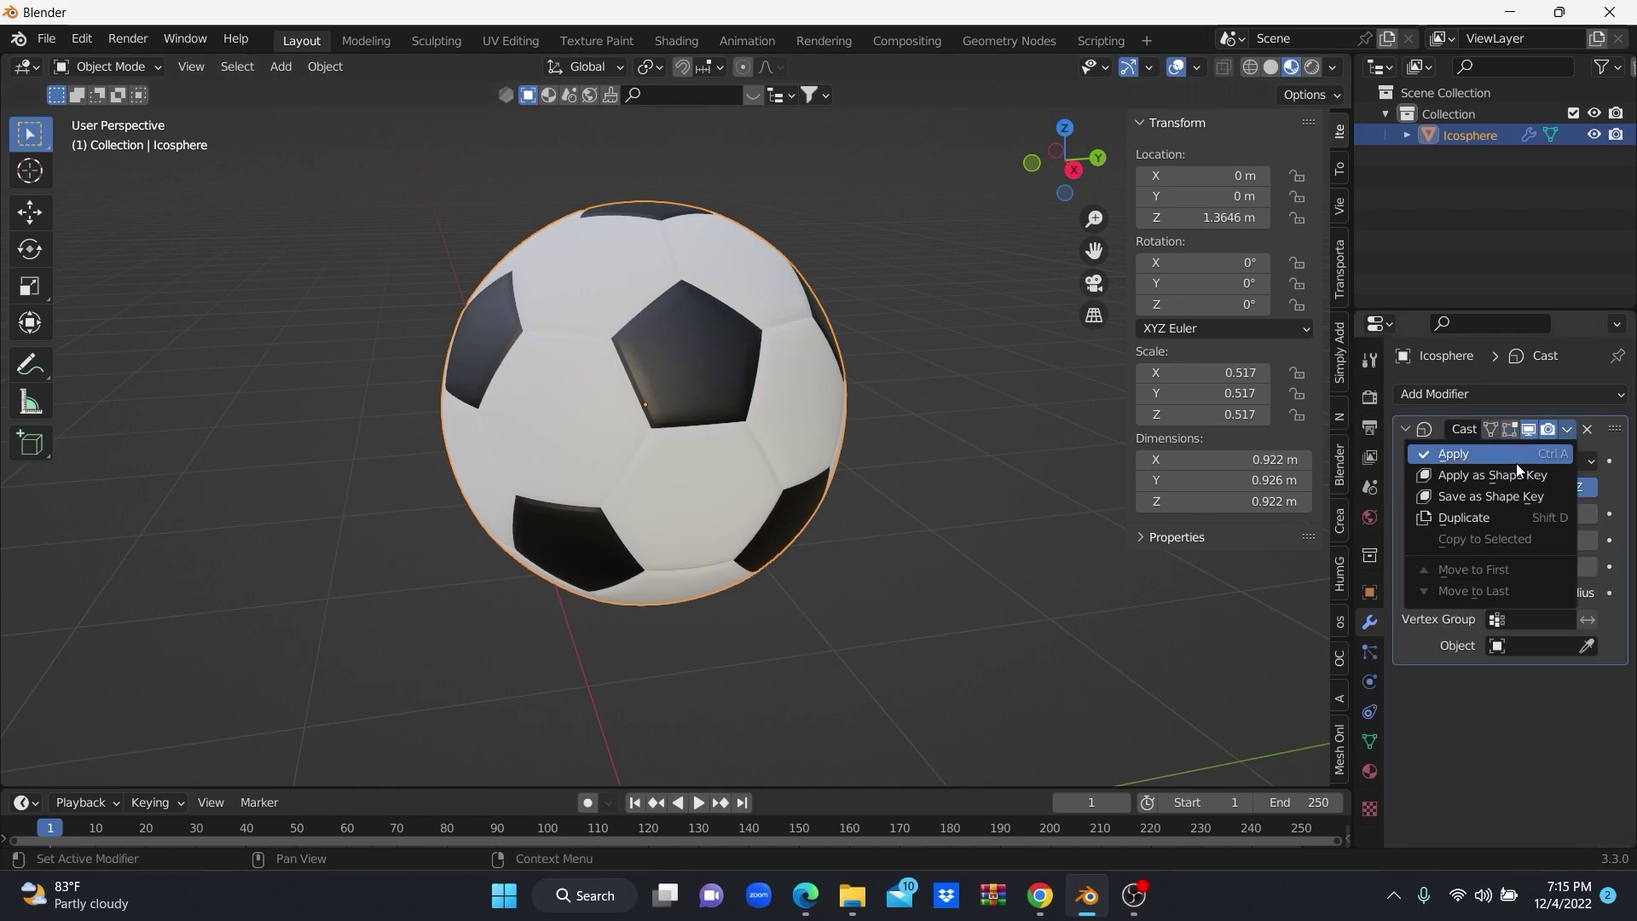
click(1516, 463)
scroll(793, 490, down, 4)
mouse_move(798, 480)
middle_down()
mouse_move(701, 498)
mouse_move(820, 492)
mouse_move(675, 489)
mouse_move(713, 499)
middle_up()
scroll(768, 483, up, 3)
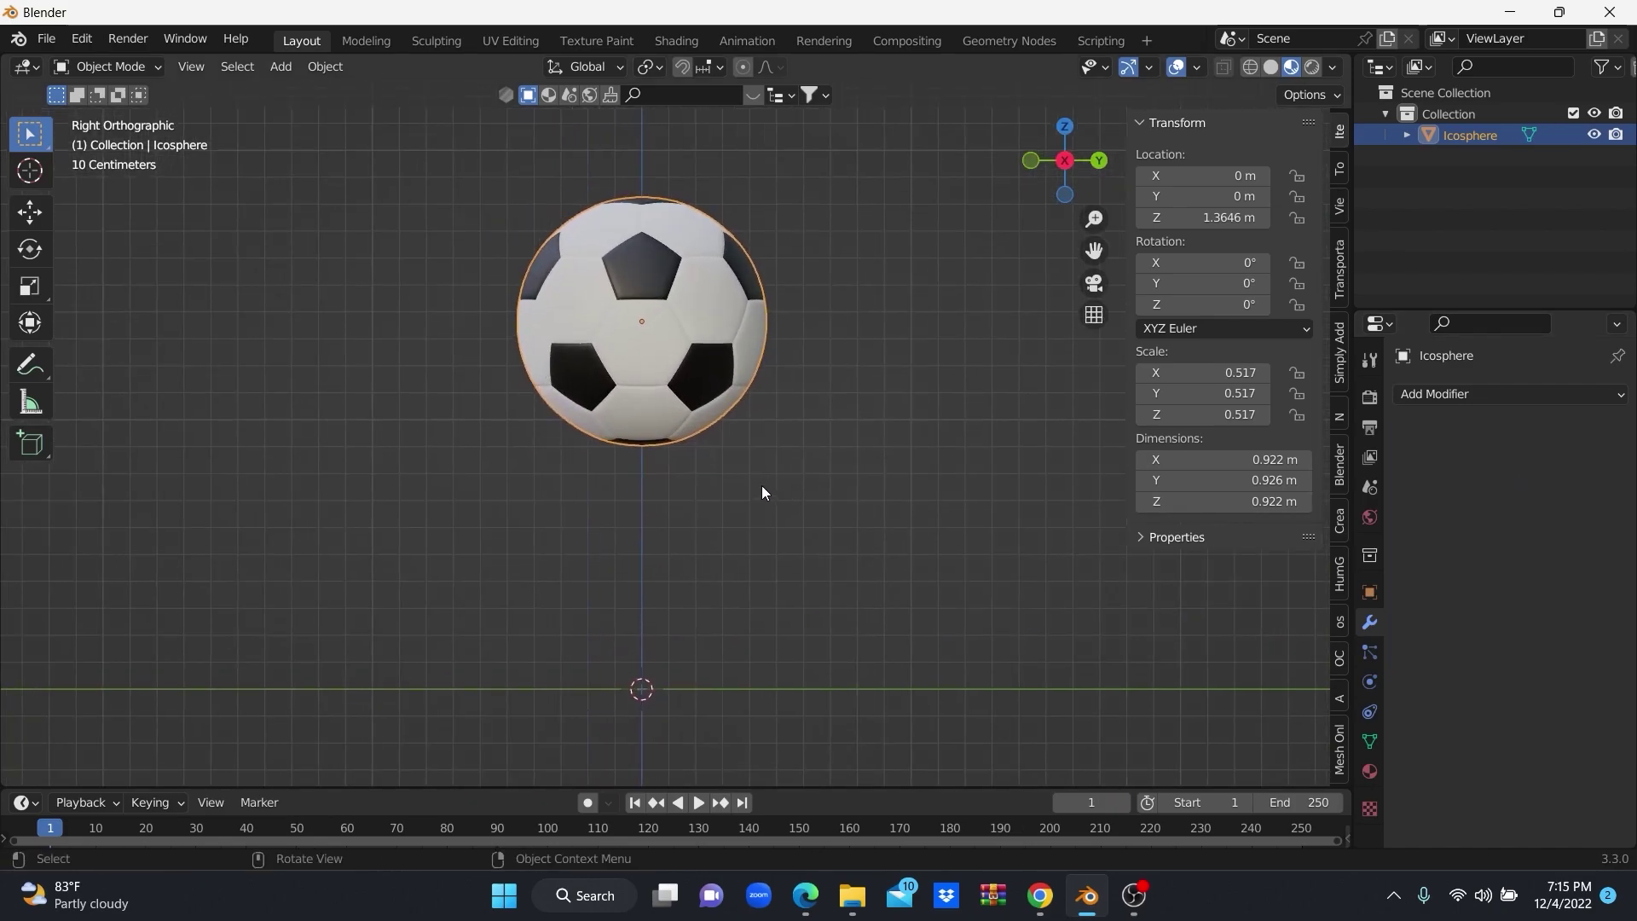
Lower the ball along Z and shrink it.
key(g)
key(z)
click(773, 687)
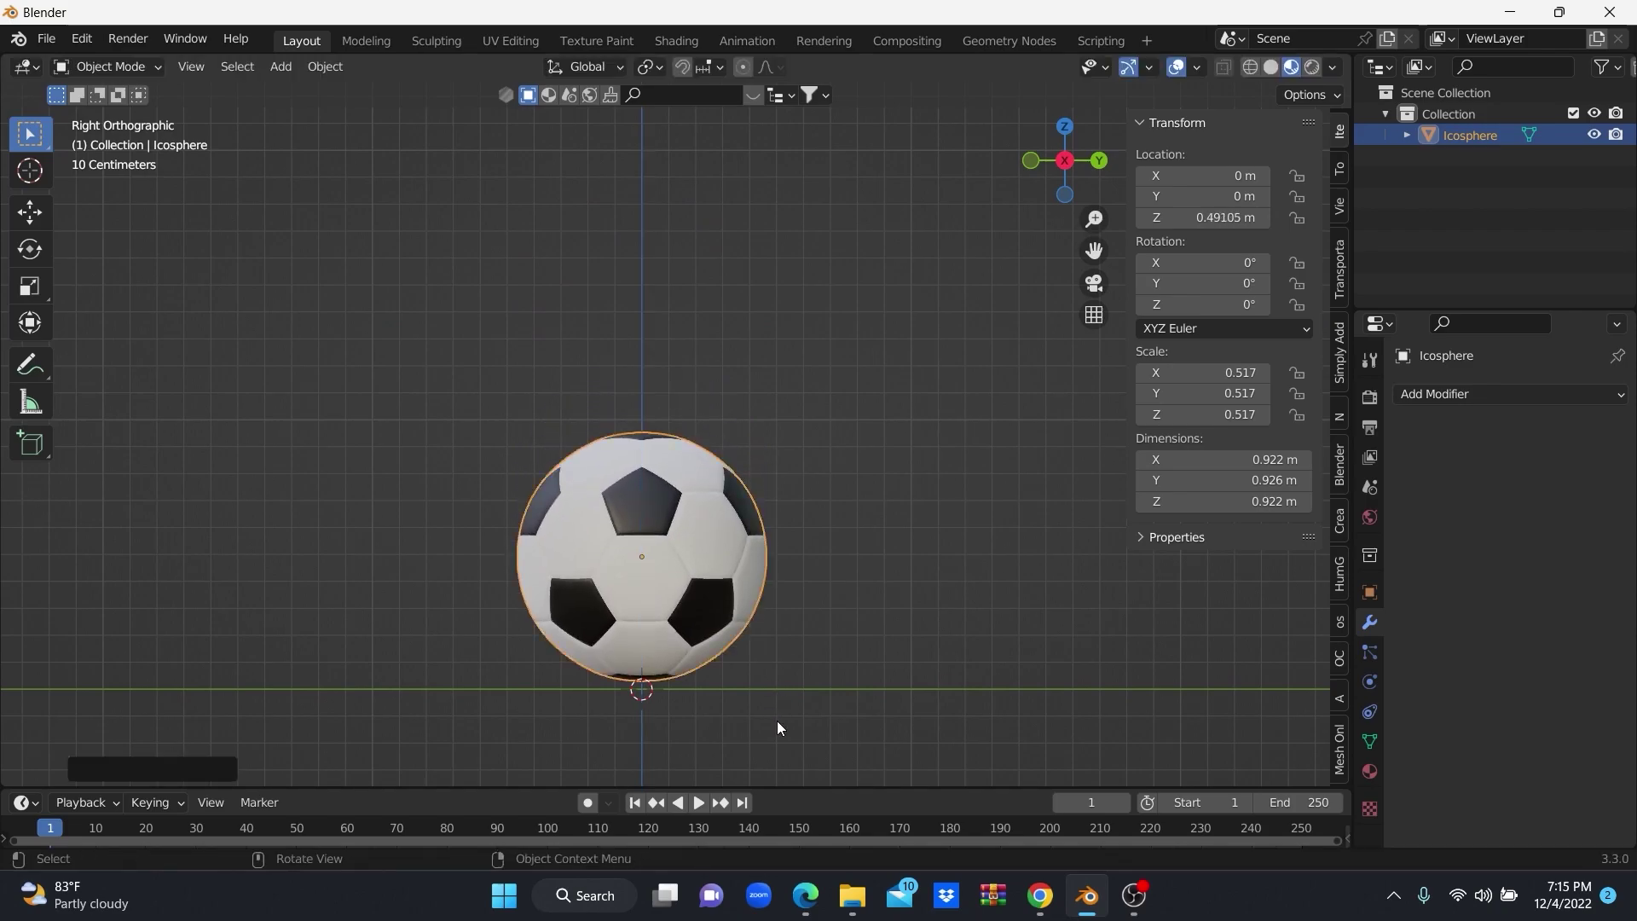
scroll(698, 652, down, 2)
scroll(698, 652, down, 3)
key(s)
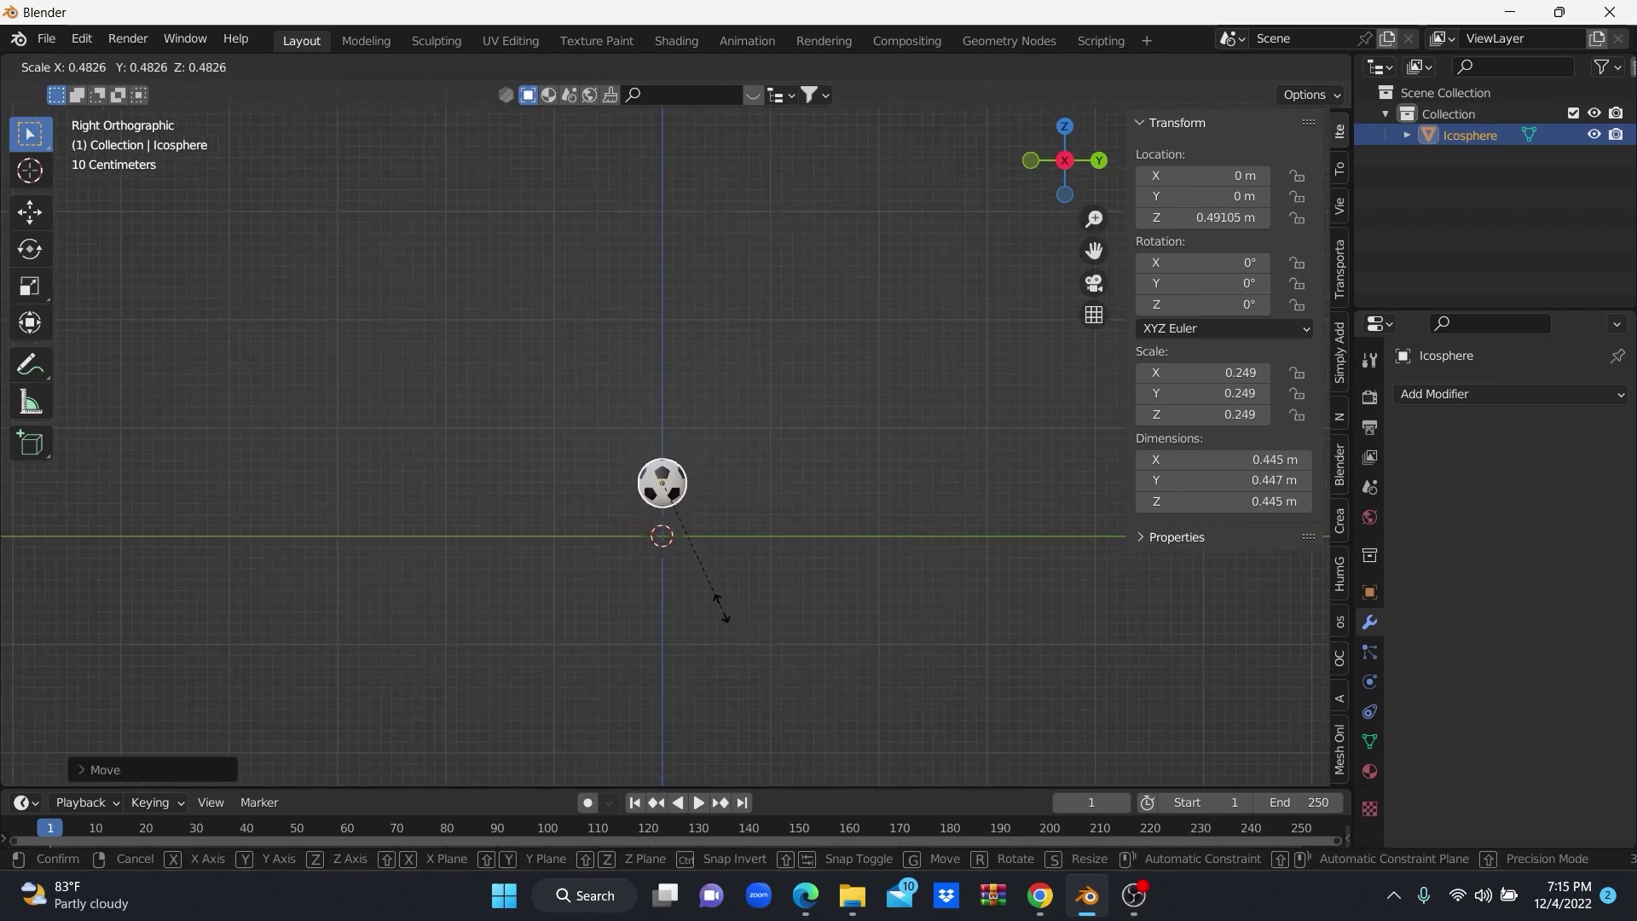
click(721, 607)
mouse_move(721, 607)
middle_down()
mouse_move(723, 653)
mouse_move(737, 570)
mouse_move(798, 634)
middle_up()
scroll(727, 635, up, 3)
scroll(722, 619, up, 2)
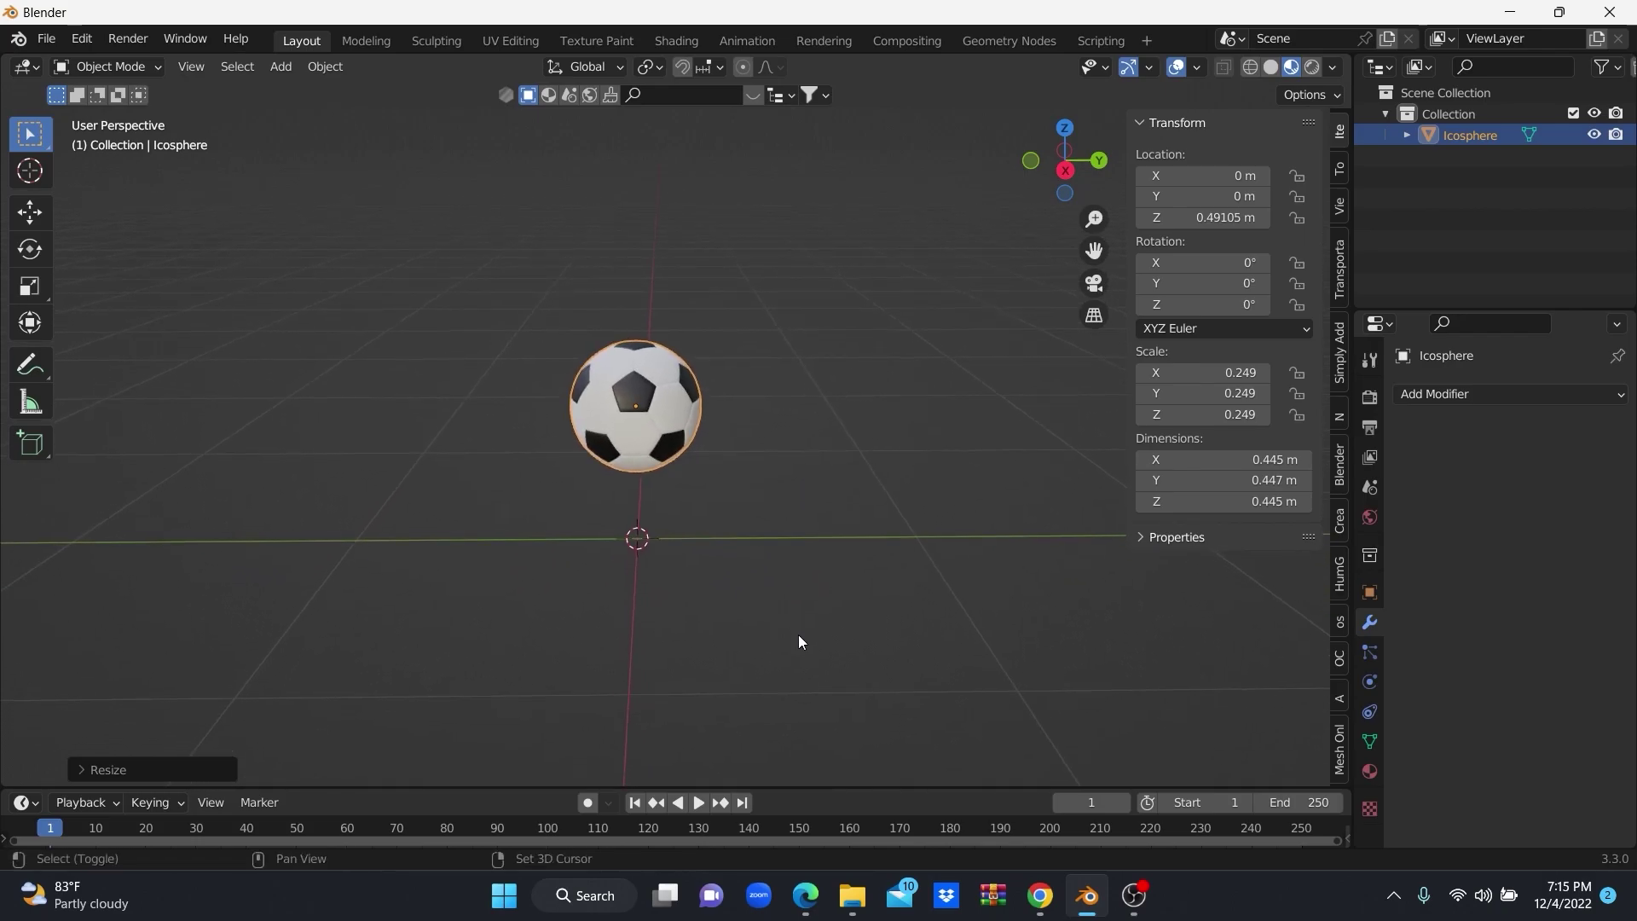
Add a plane and scale it up into a 5.89 m ground plane.
key(shift+a)
mouse_move(726, 522)
click(885, 404)
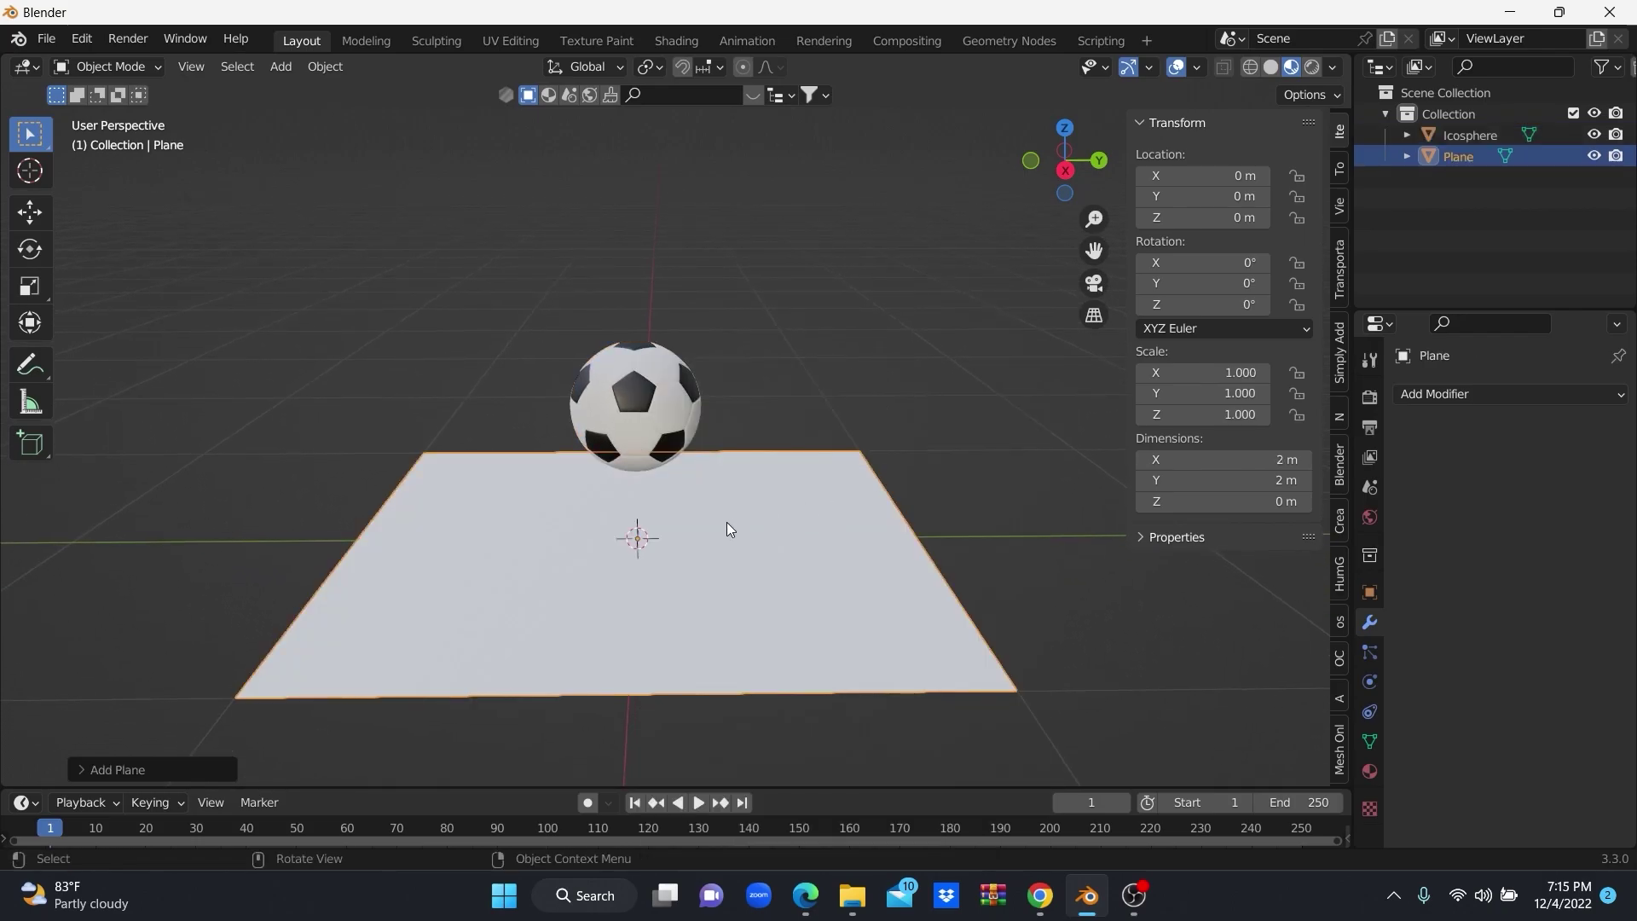
scroll(725, 521, down, 3)
key(s)
click(1000, 531)
mouse_move(1001, 530)
middle_down()
mouse_move(795, 497)
mouse_move(853, 504)
mouse_move(835, 494)
middle_up()
scroll(806, 513, up, 1)
scroll(806, 513, up, 2)
Rescale the ball to 0.199 and lower it along Z toward 0.193 m.
click(692, 375)
middle_drag(710, 427, 767, 469)
key(s)
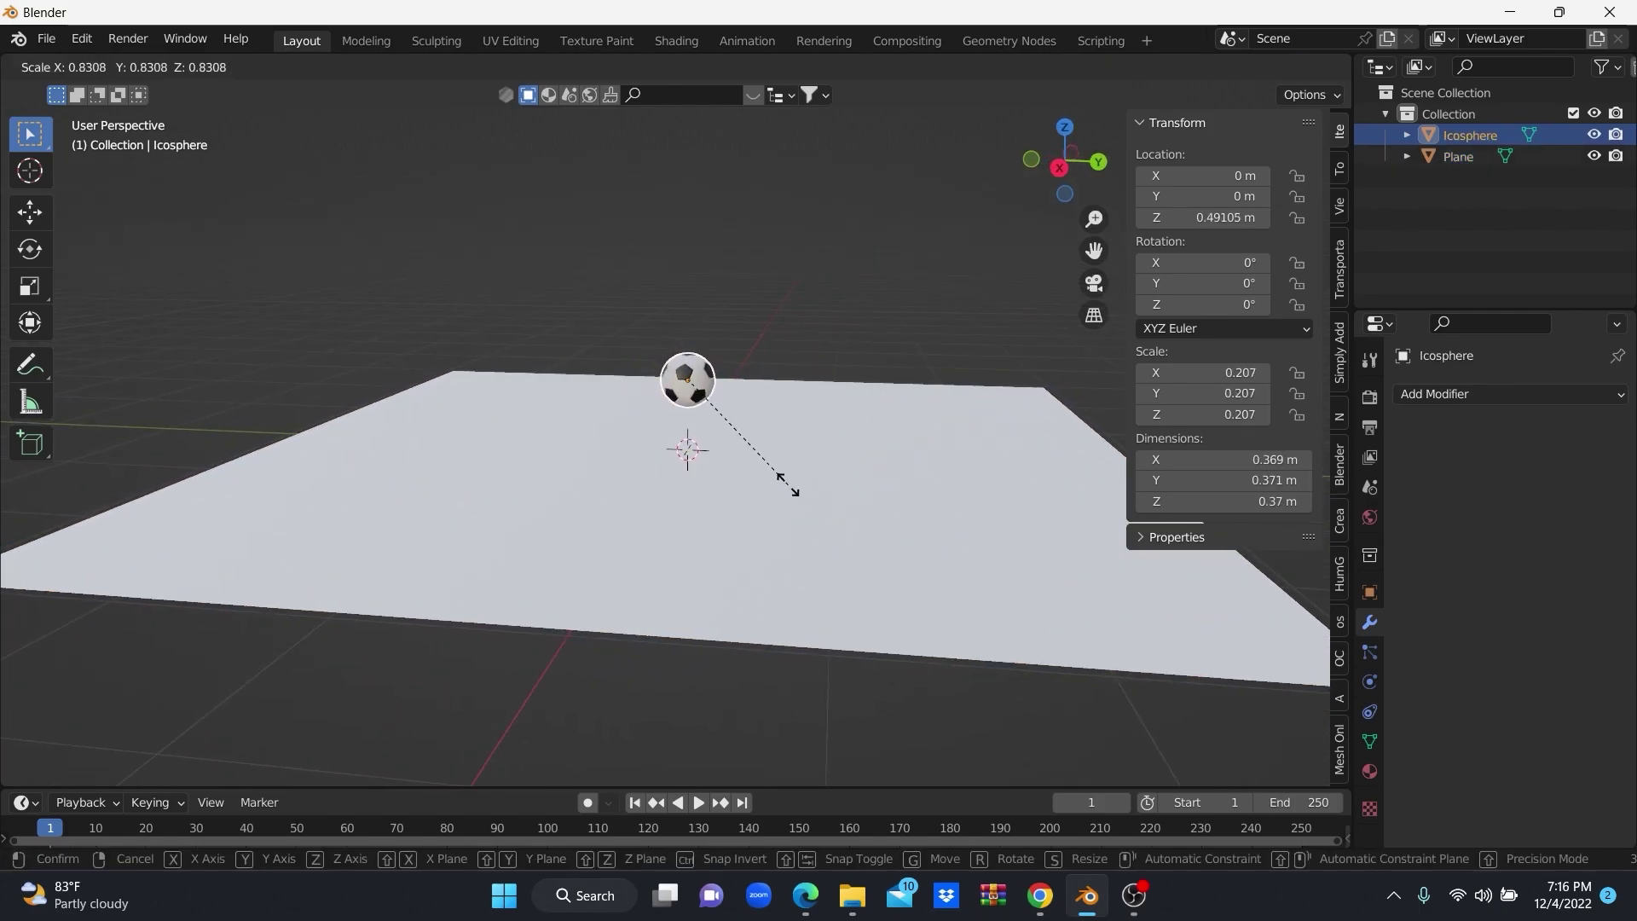
click(785, 482)
key(g)
key(z)
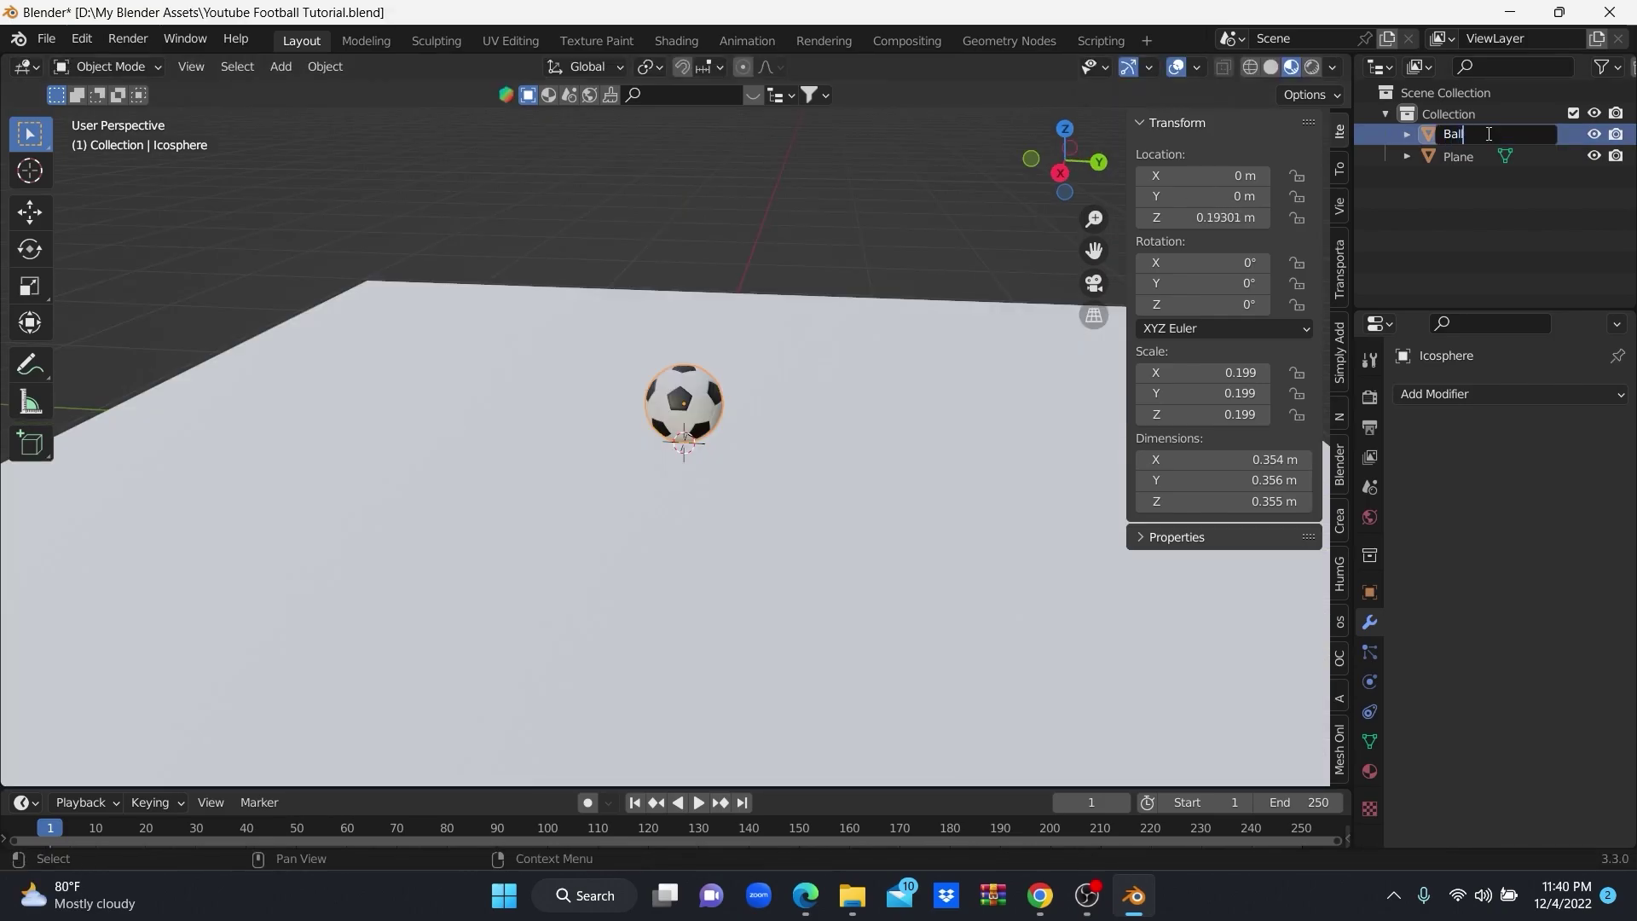
Rename Icosphere to Ball and Plane to Ground in the Outliner, then hide both.
key(Return)
double_click(1458, 156)
text(Ground)
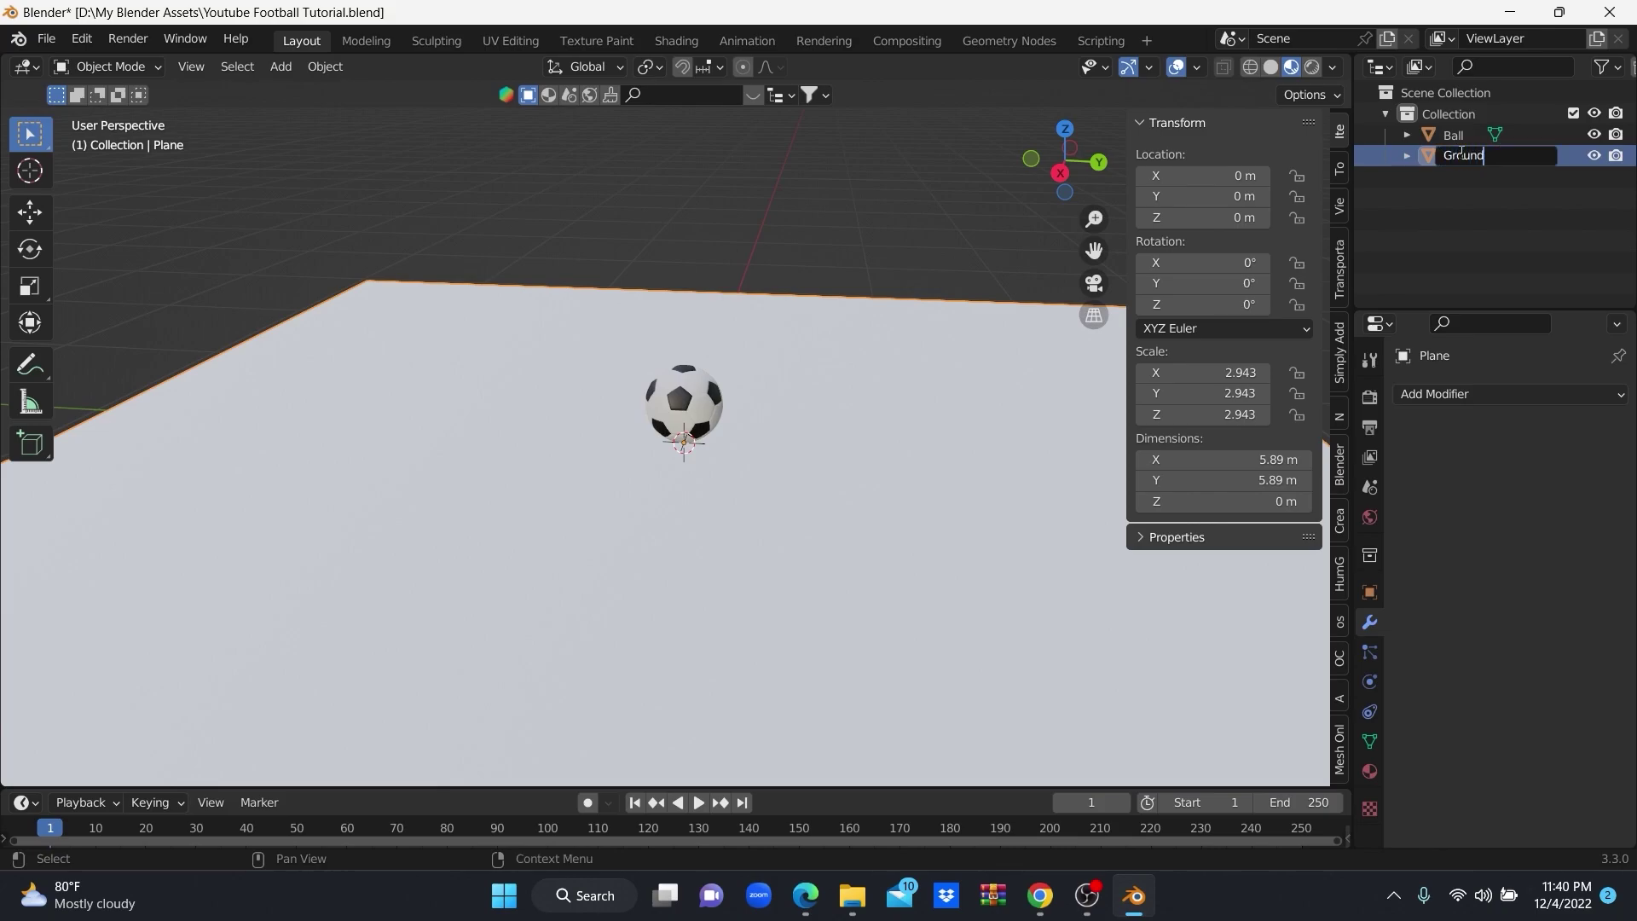
key(Return)
mouse_move(788, 401)
middle_down()
mouse_move(806, 399)
mouse_move(761, 389)
middle_up()
click(1594, 156)
key(shift+a)
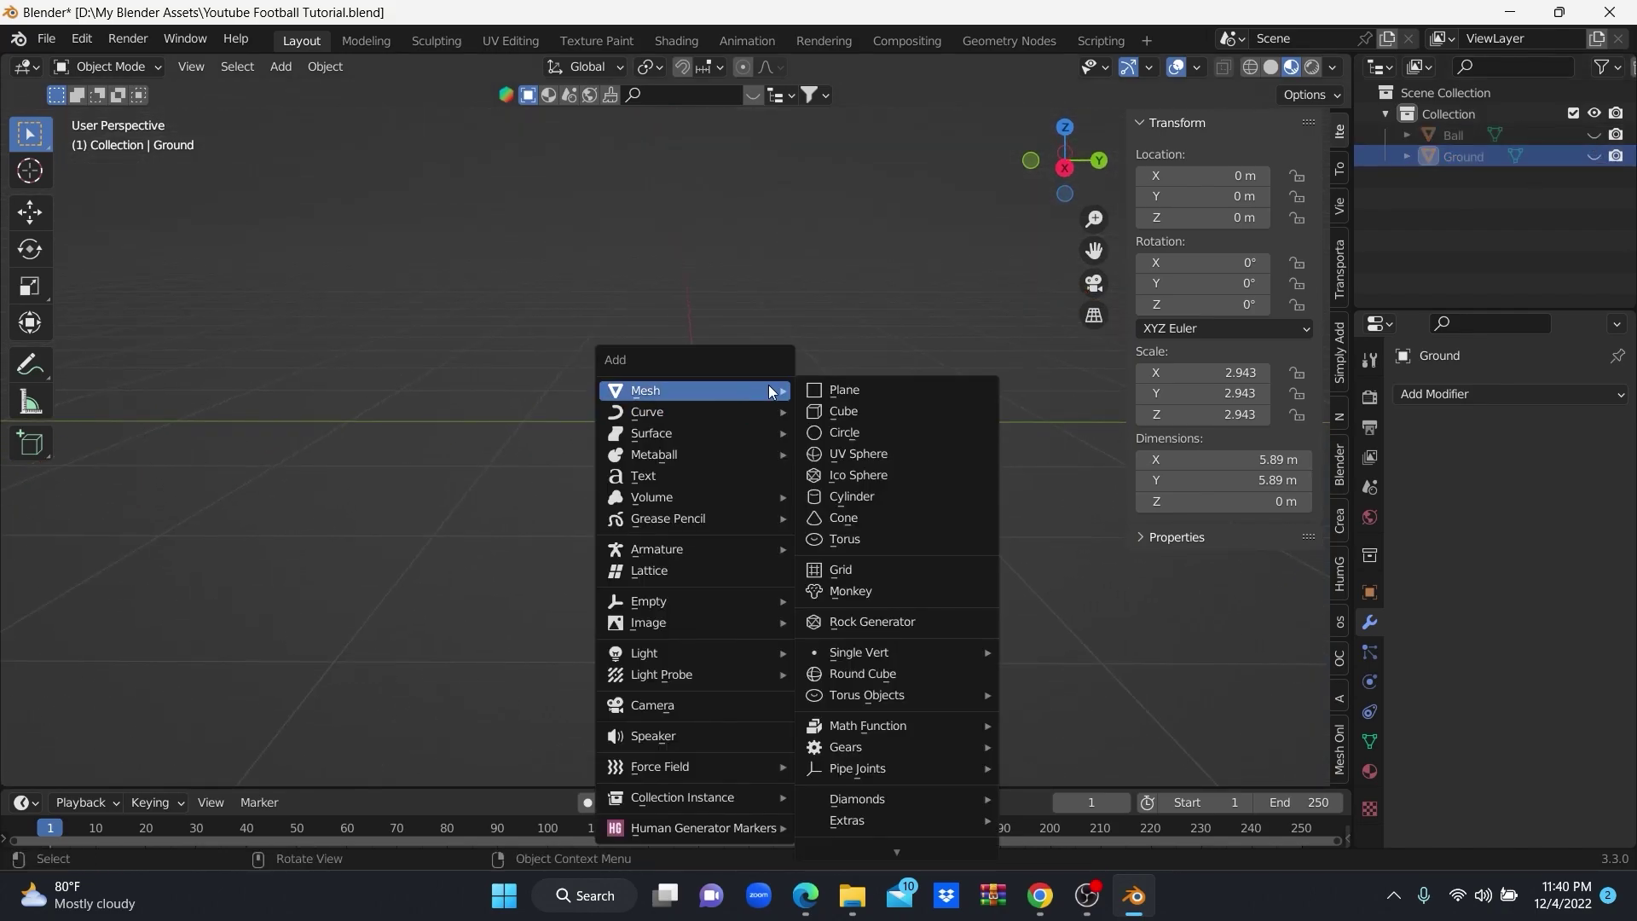
Add a cube, shrink it, and set it resting on the ground.
click(880, 410)
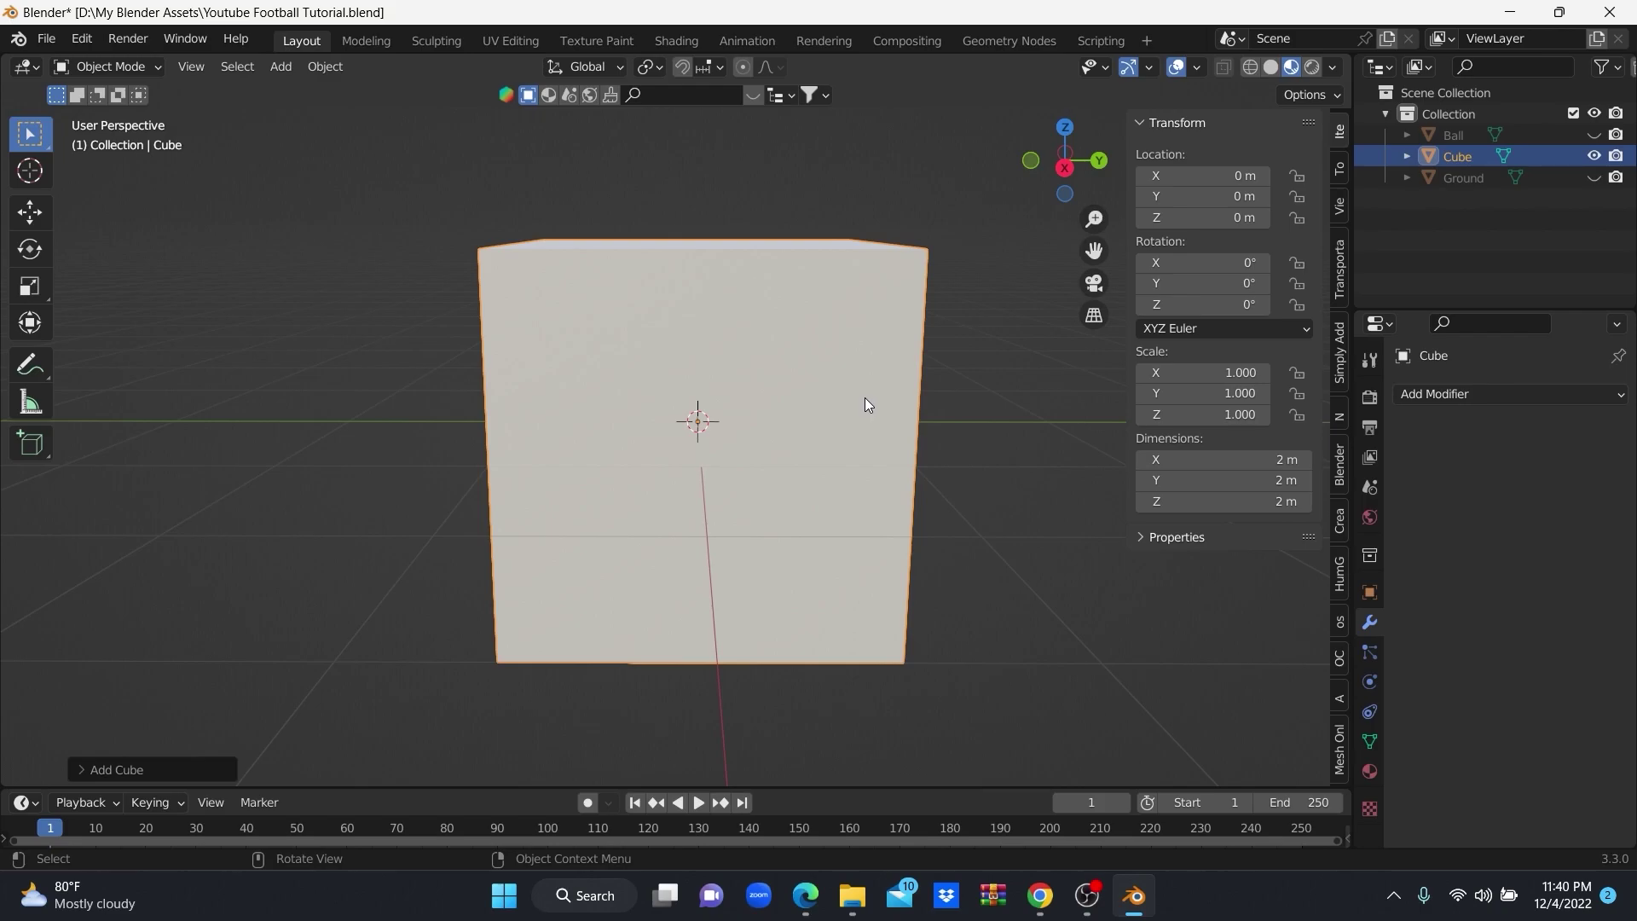
key(s)
click(813, 452)
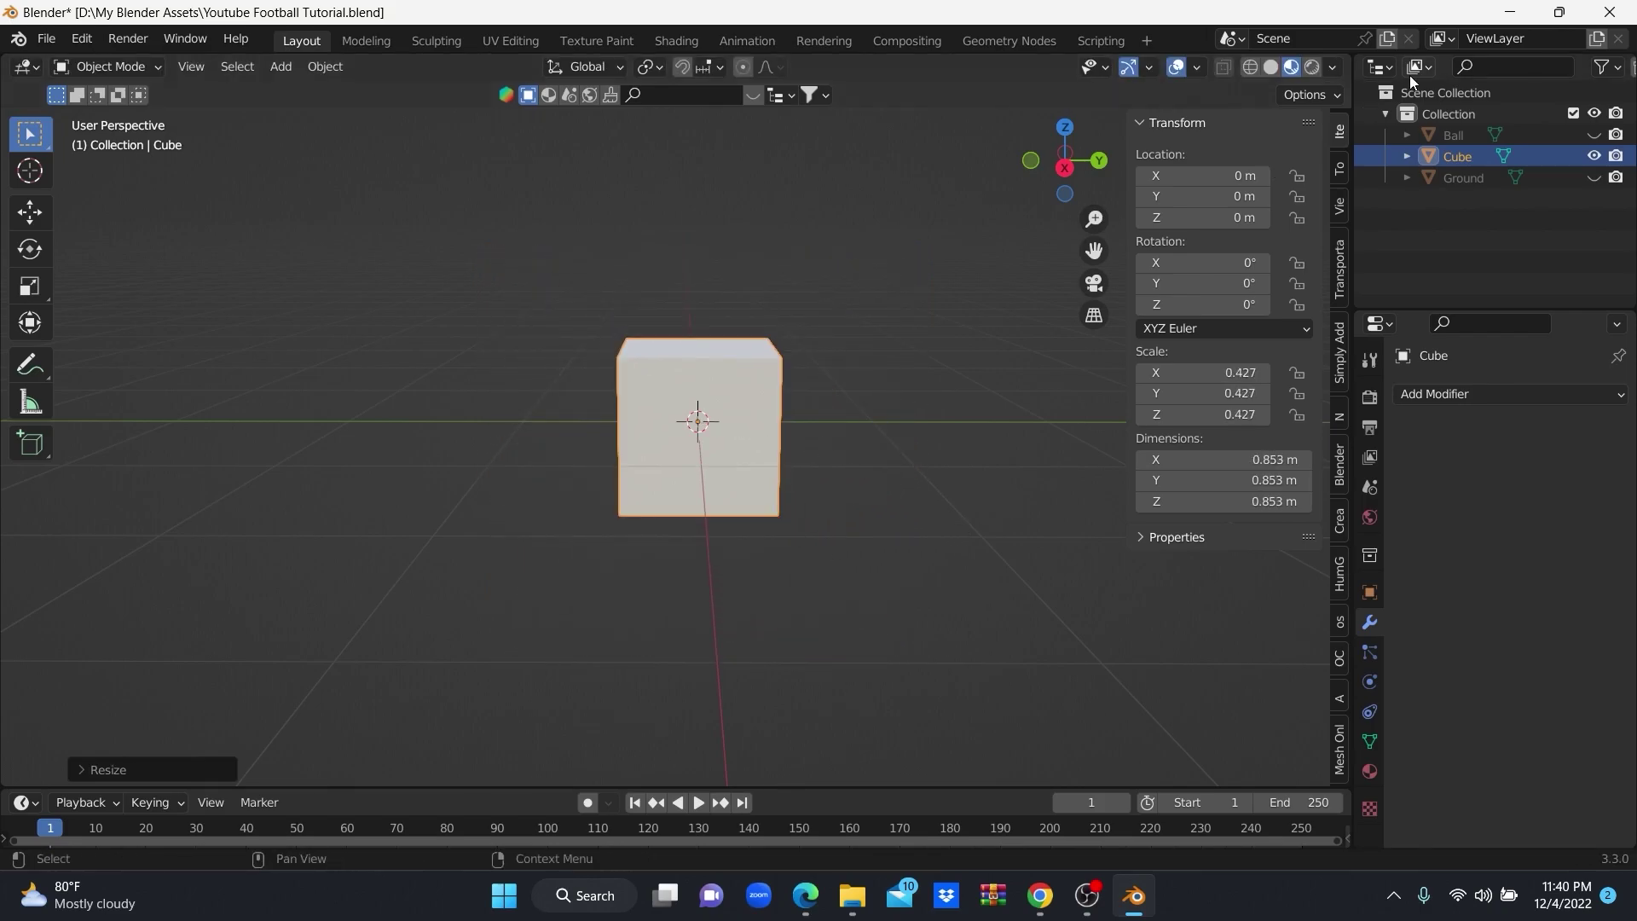
key(ctrl+KP_1)
key(KP_3)
key(g)
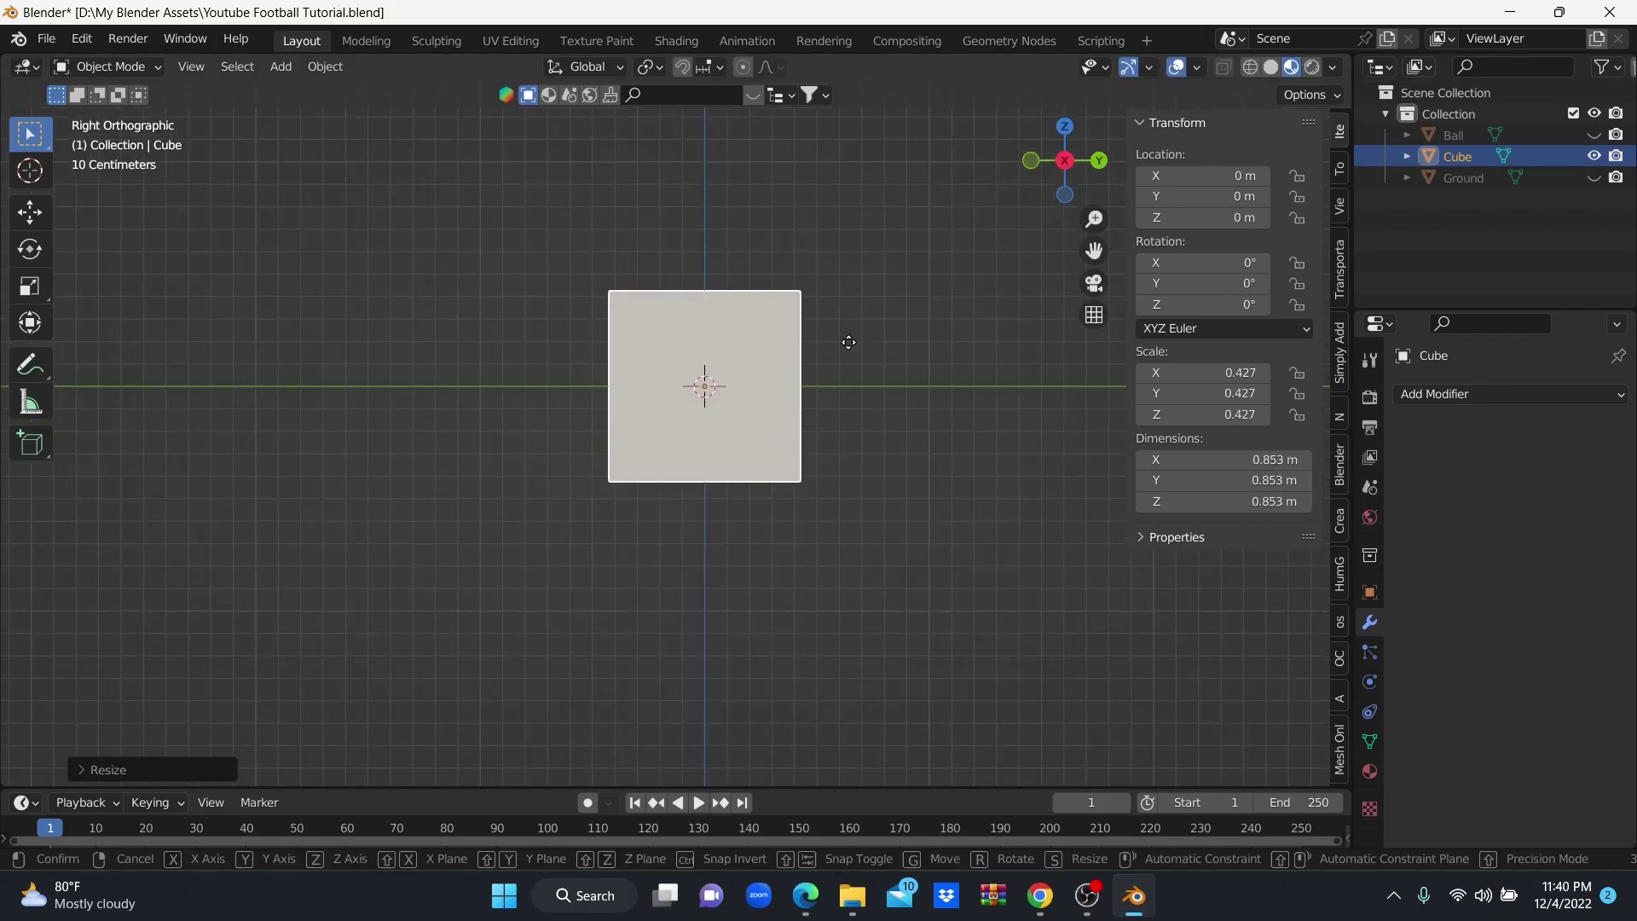
key(z)
click(848, 322)
shift+middle_drag(847, 324, 831, 408)
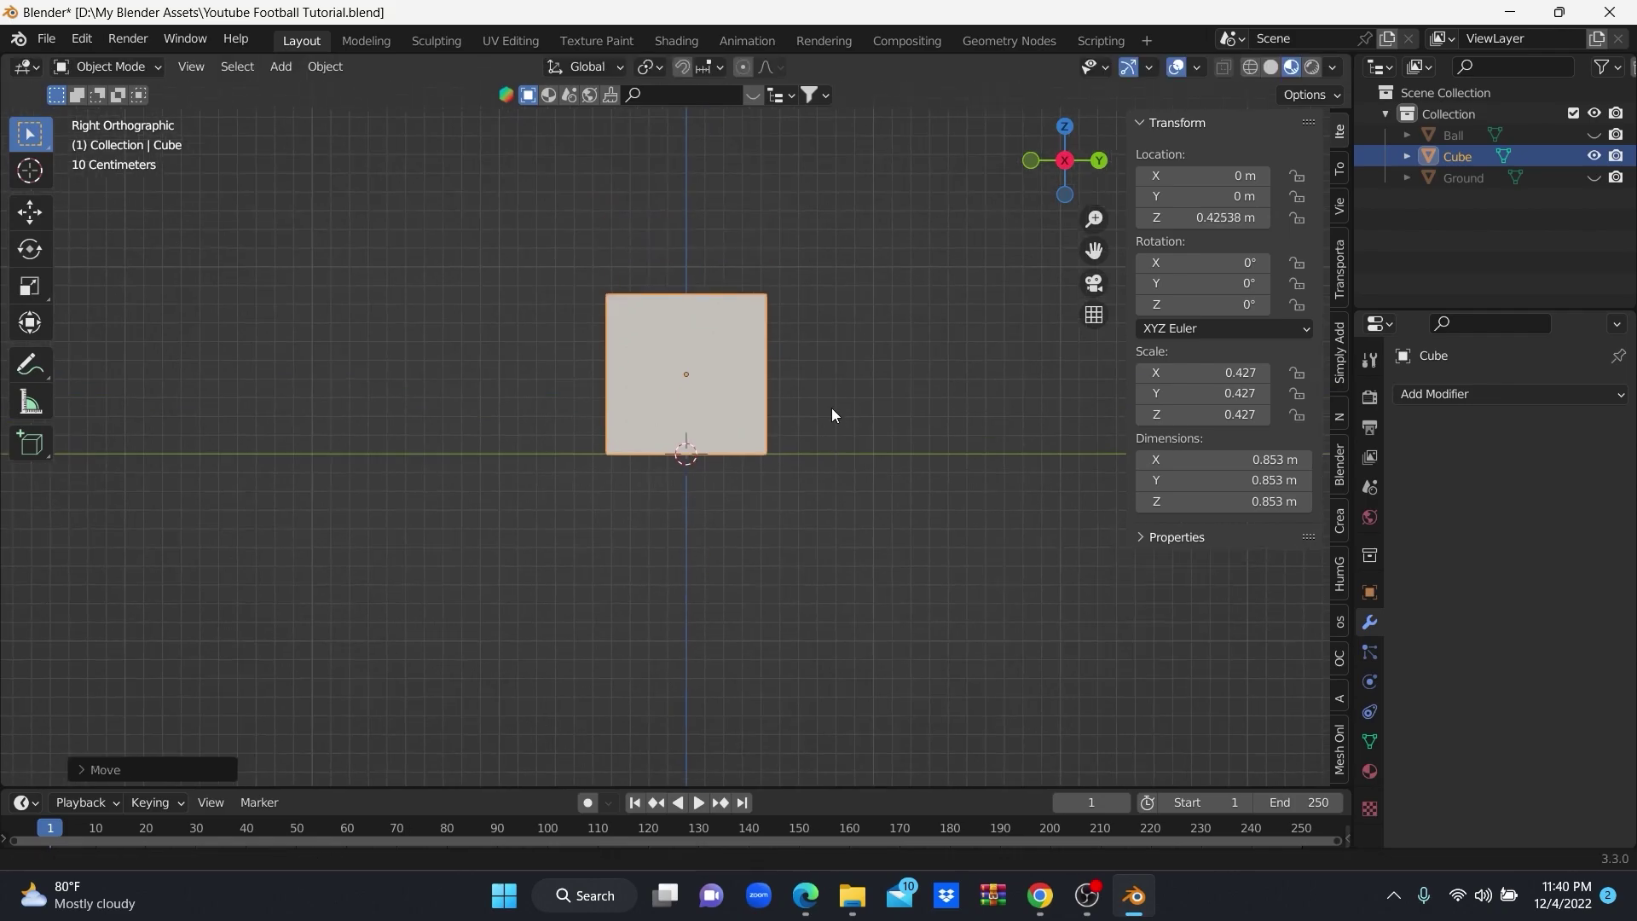
key(s)
click(851, 341)
key(g)
key(z)
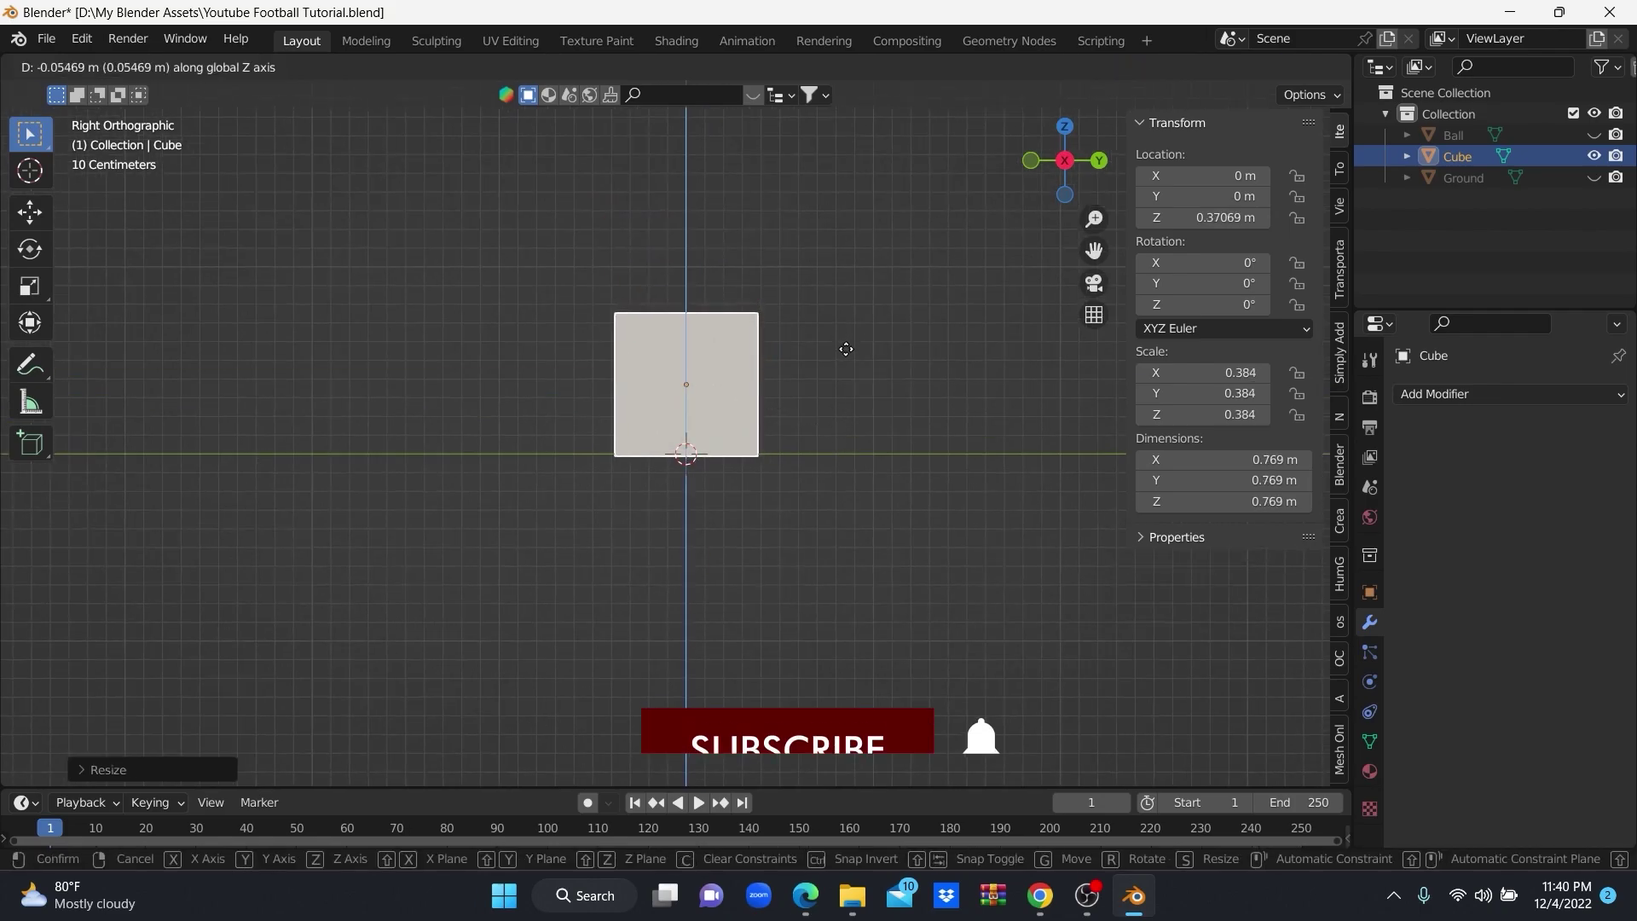
click(847, 356)
Stretch the cube wider along X from the front view.
key(s)
key(x)
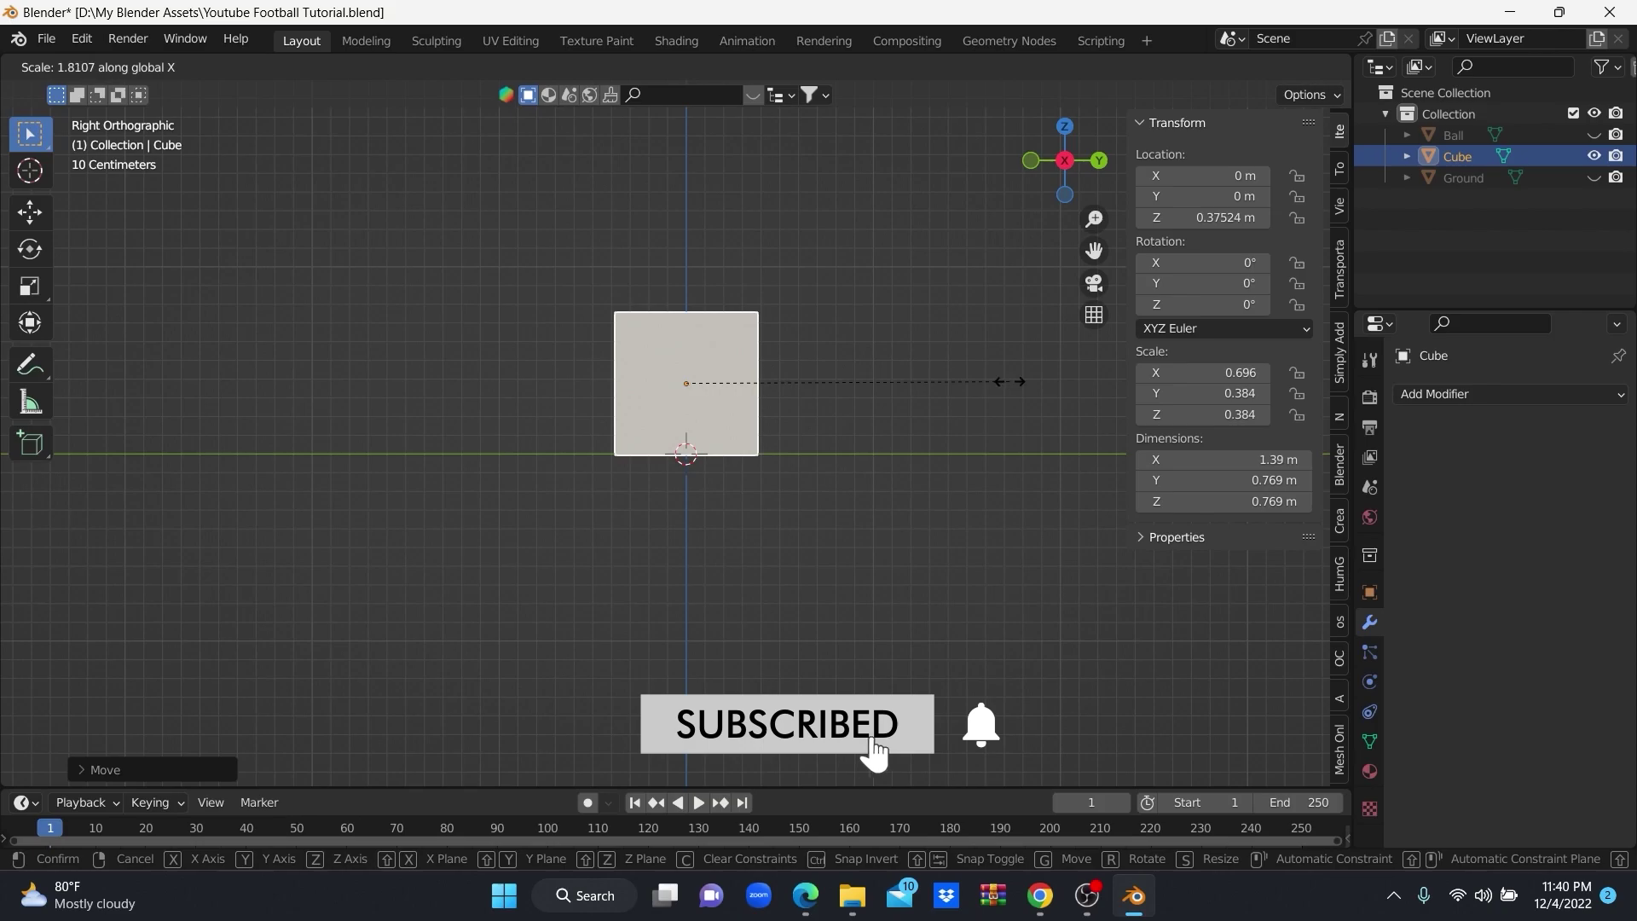
key(Escape)
key(ctrl+KP_3)
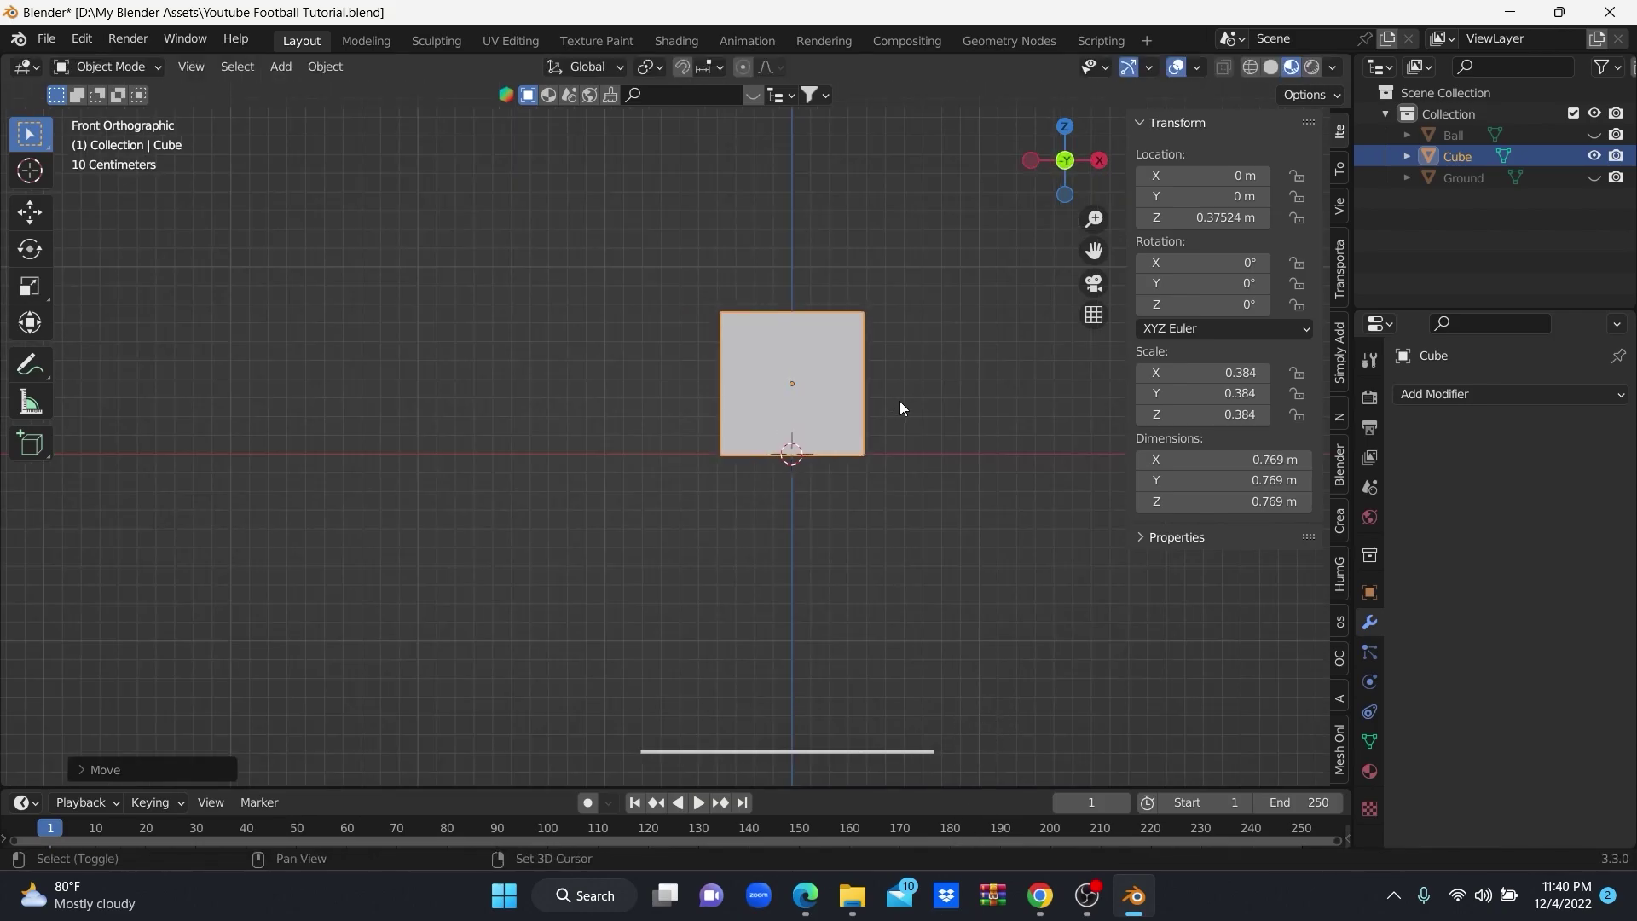
key(KP_1)
key(s)
key(x)
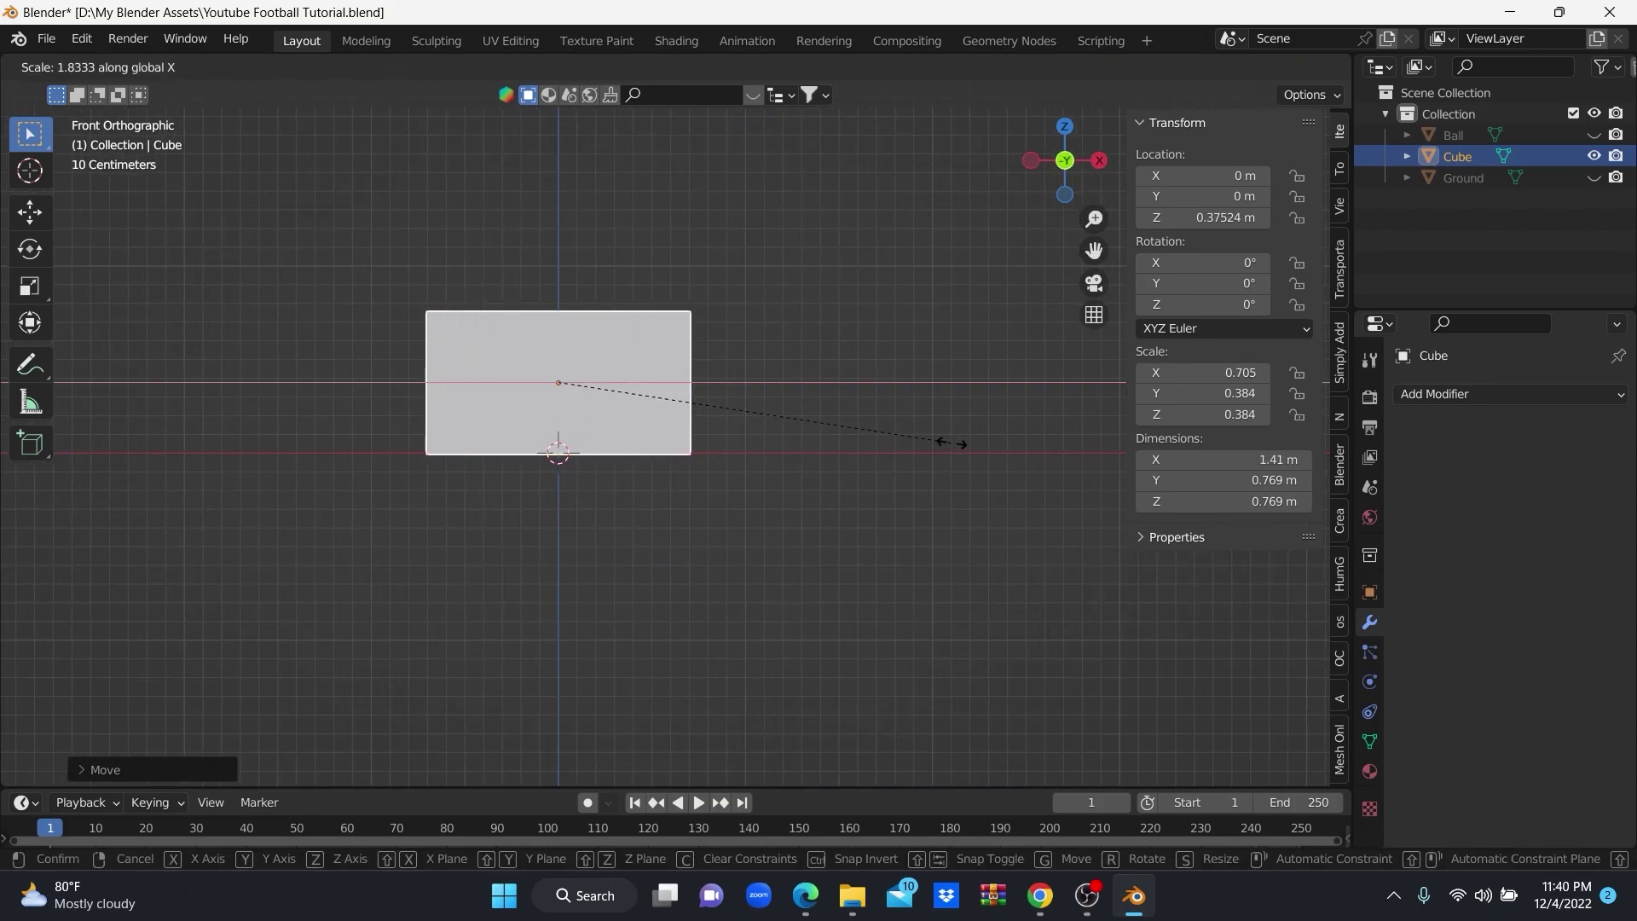
click(989, 441)
Refine the cube's X width to 1.74 m in front orthographic view.
scroll(762, 417, down, 2)
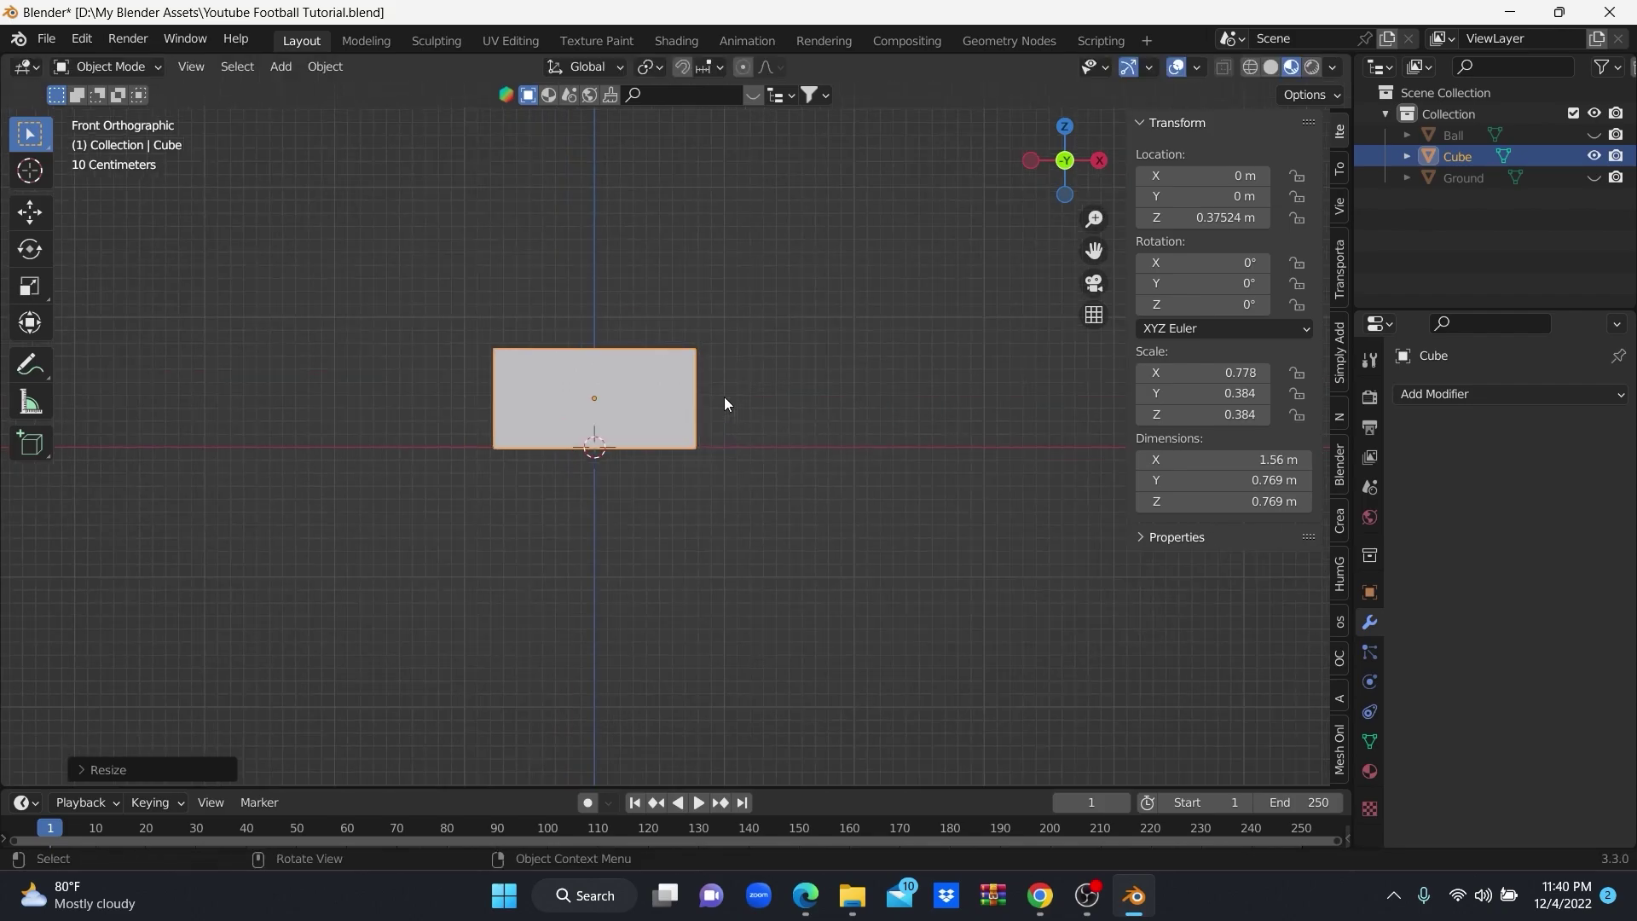
middle_drag(728, 396, 736, 447)
key(KP_5)
alt+middle_drag(632, 436, 713, 448)
scroll(713, 447, up, 3)
key(s)
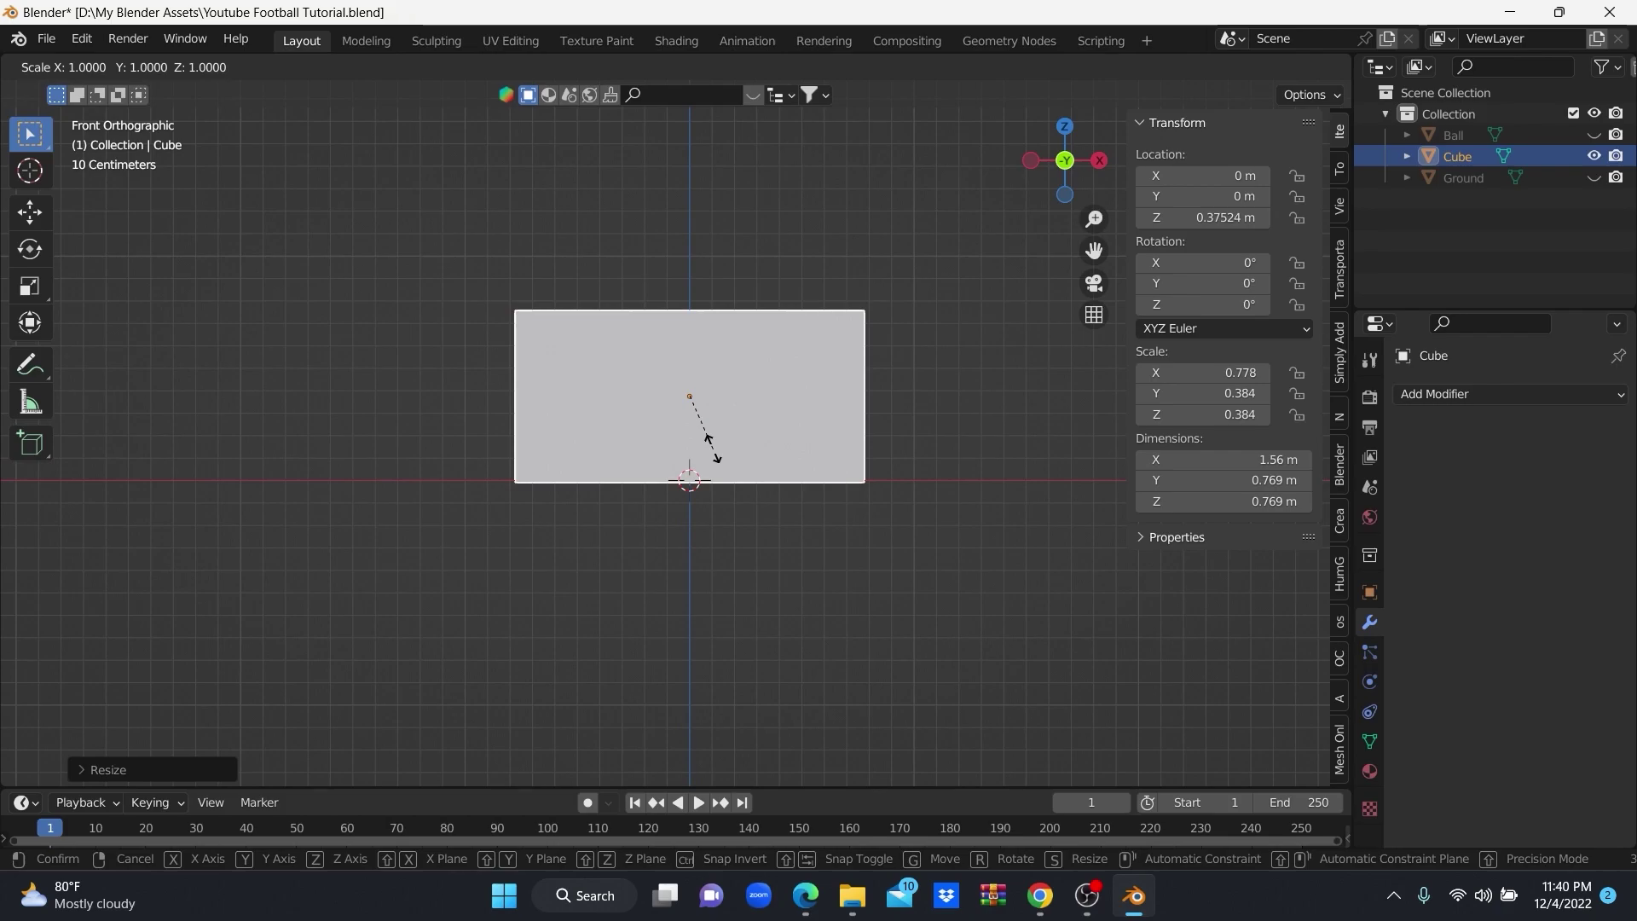
key(x)
click(724, 448)
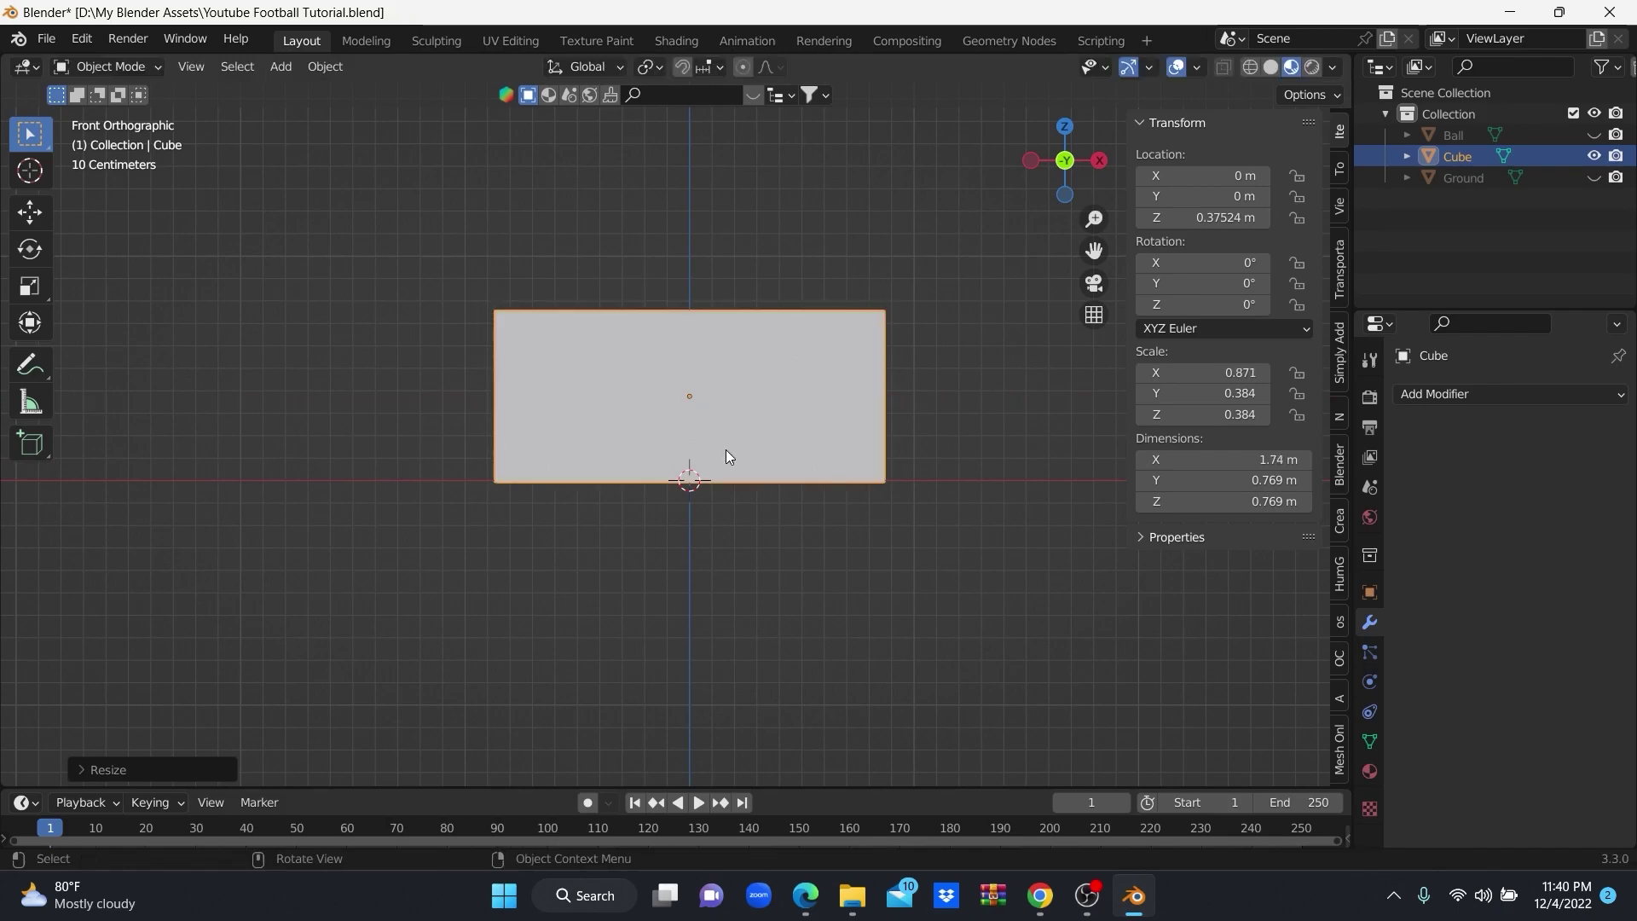
Move the cube along Y to 0.428 m.
mouse_move(724, 453)
middle_down()
mouse_move(756, 453)
mouse_move(650, 401)
mouse_move(708, 436)
mouse_move(656, 432)
mouse_move(789, 448)
mouse_move(781, 432)
mouse_move(762, 453)
mouse_move(809, 449)
mouse_move(665, 463)
middle_up()
key(g)
key(y)
click(803, 433)
scroll(667, 467, up, 2)
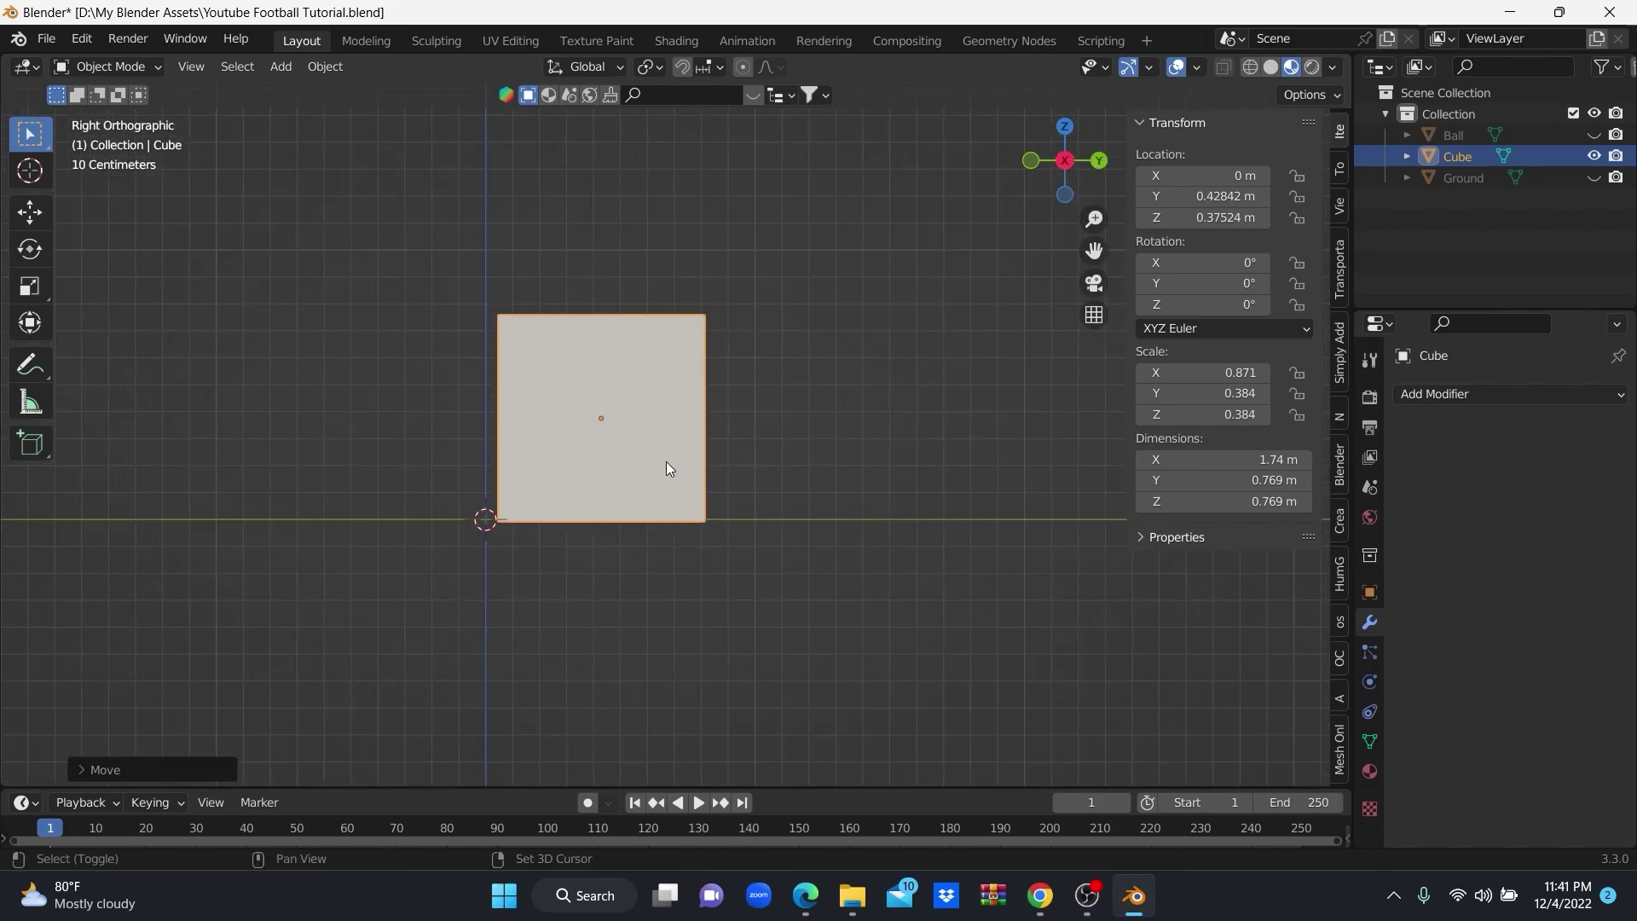
Apply the cube's scale with Ctrl+A and enter Edit Mode.
key(ctrl+a)
click(644, 507)
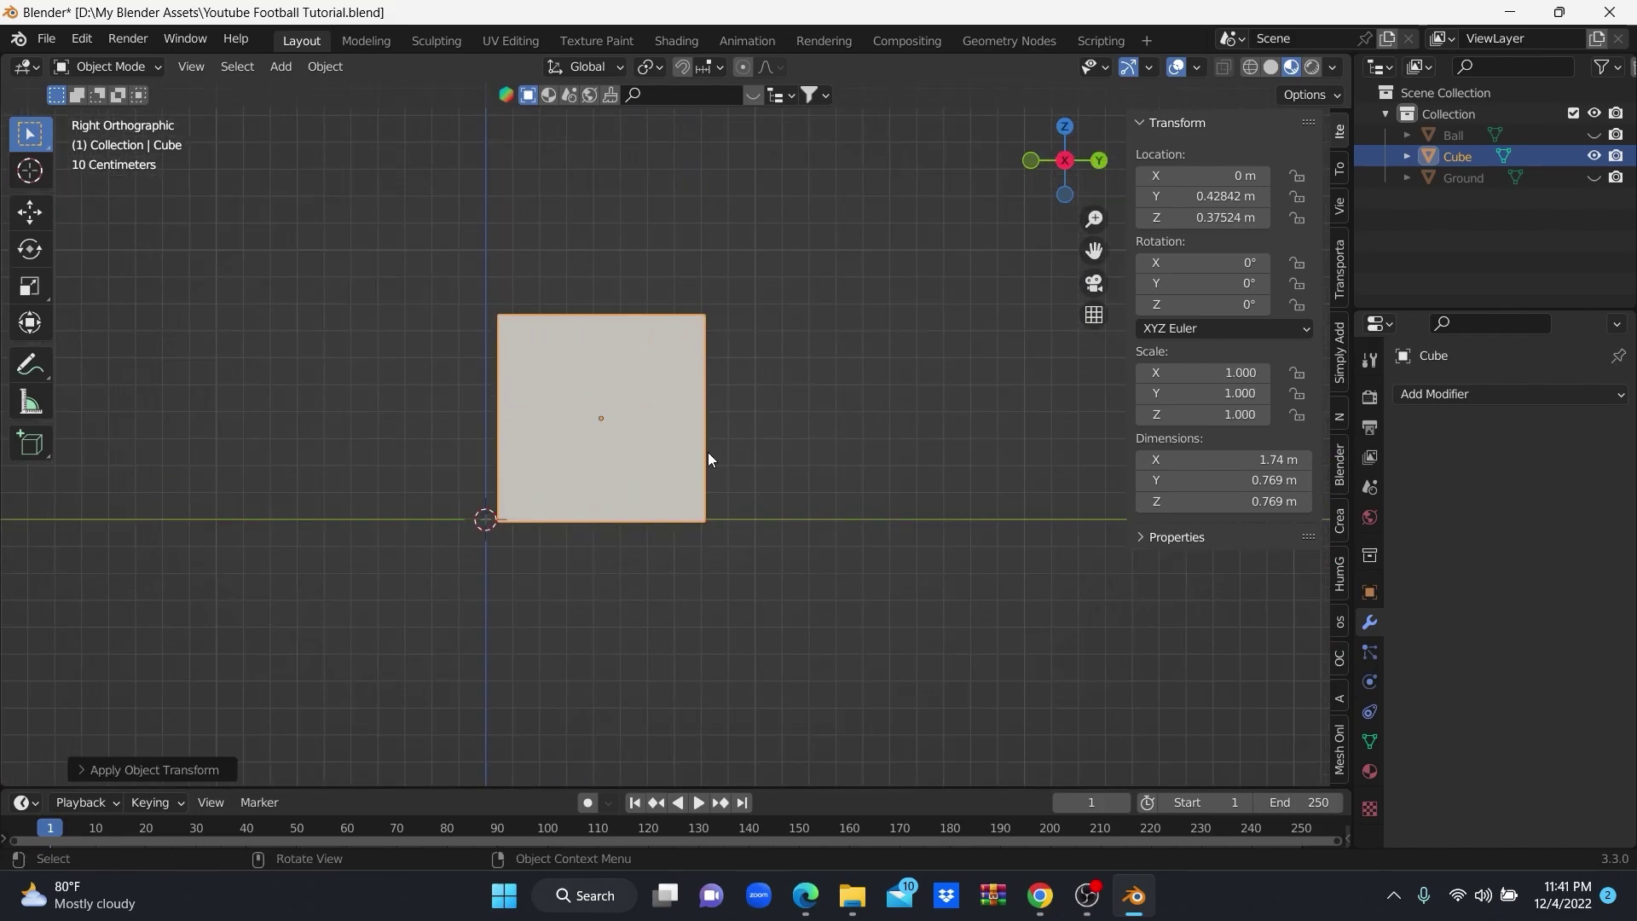
key(Tab)
scroll(379, 235, up, 2)
shift+middle_drag(380, 176, 379, 235)
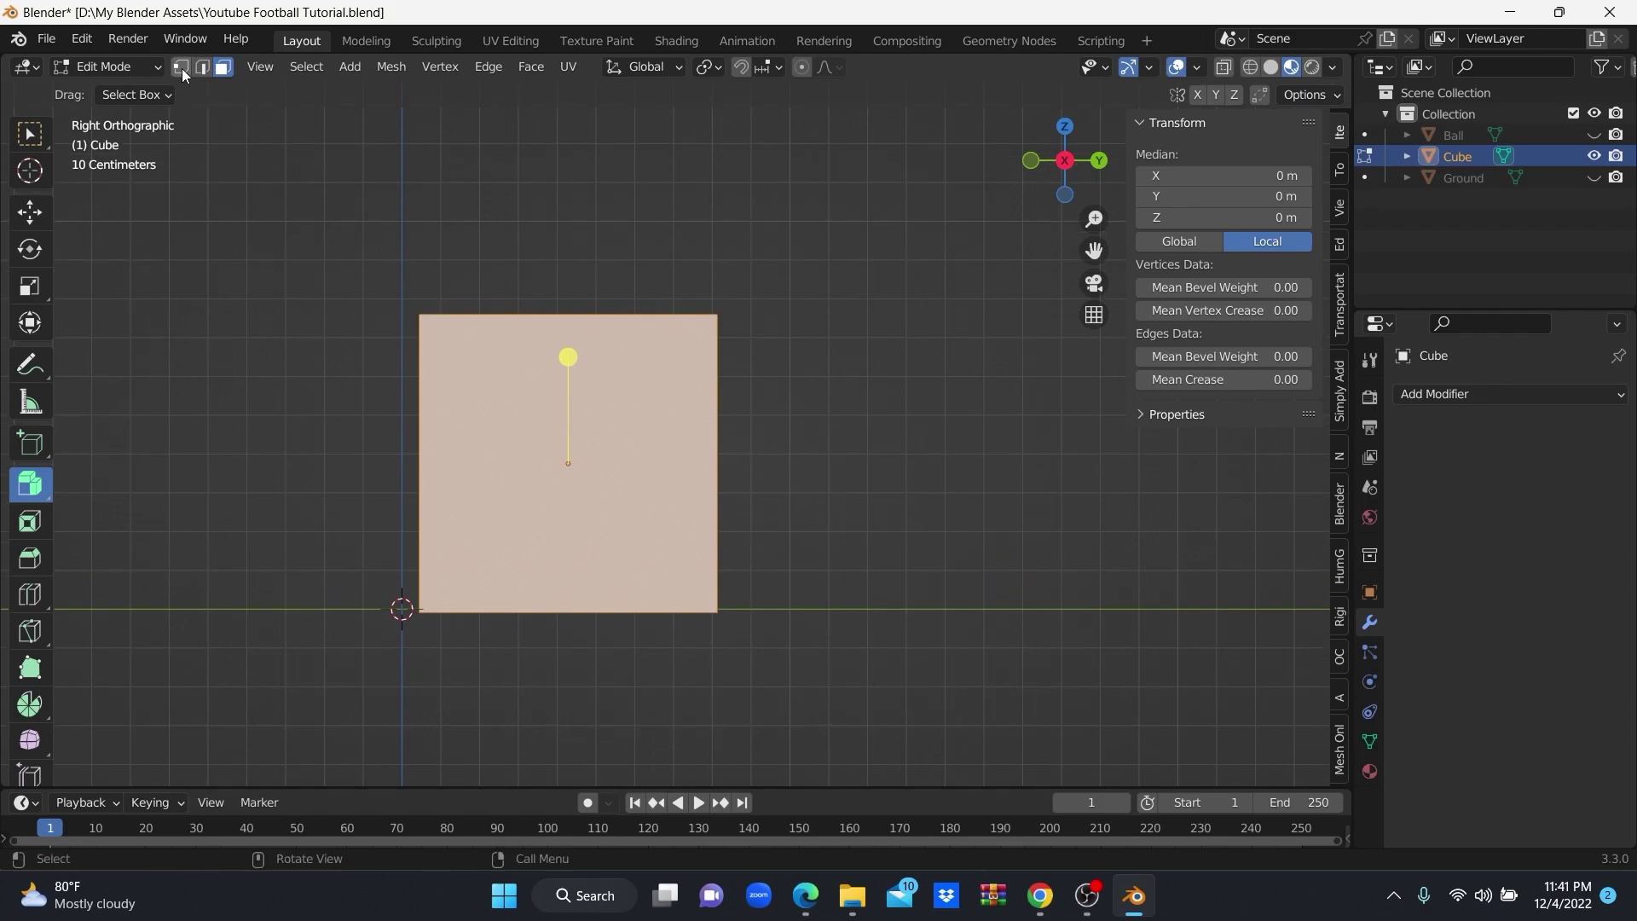
Box-select the cube's top-right corner vertices in the side view.
click(31, 129)
mouse_move(603, 242)
mouse_down()
mouse_move(804, 362)
mouse_move(812, 341)
mouse_up()
key(g)
key(Escape)
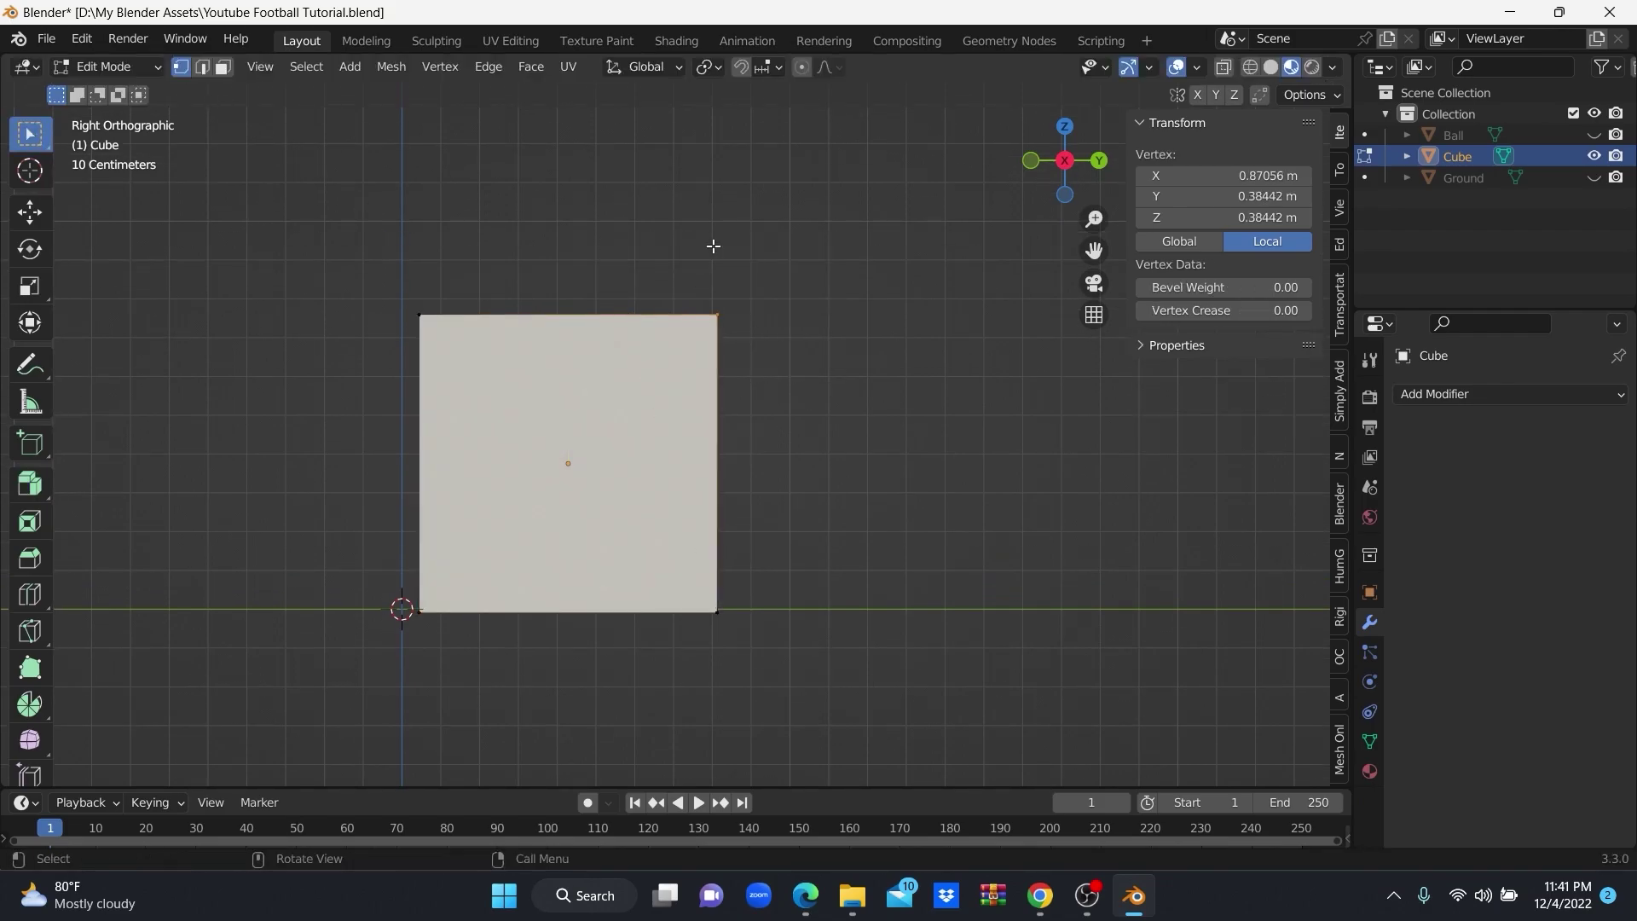
drag(612, 233, 844, 385)
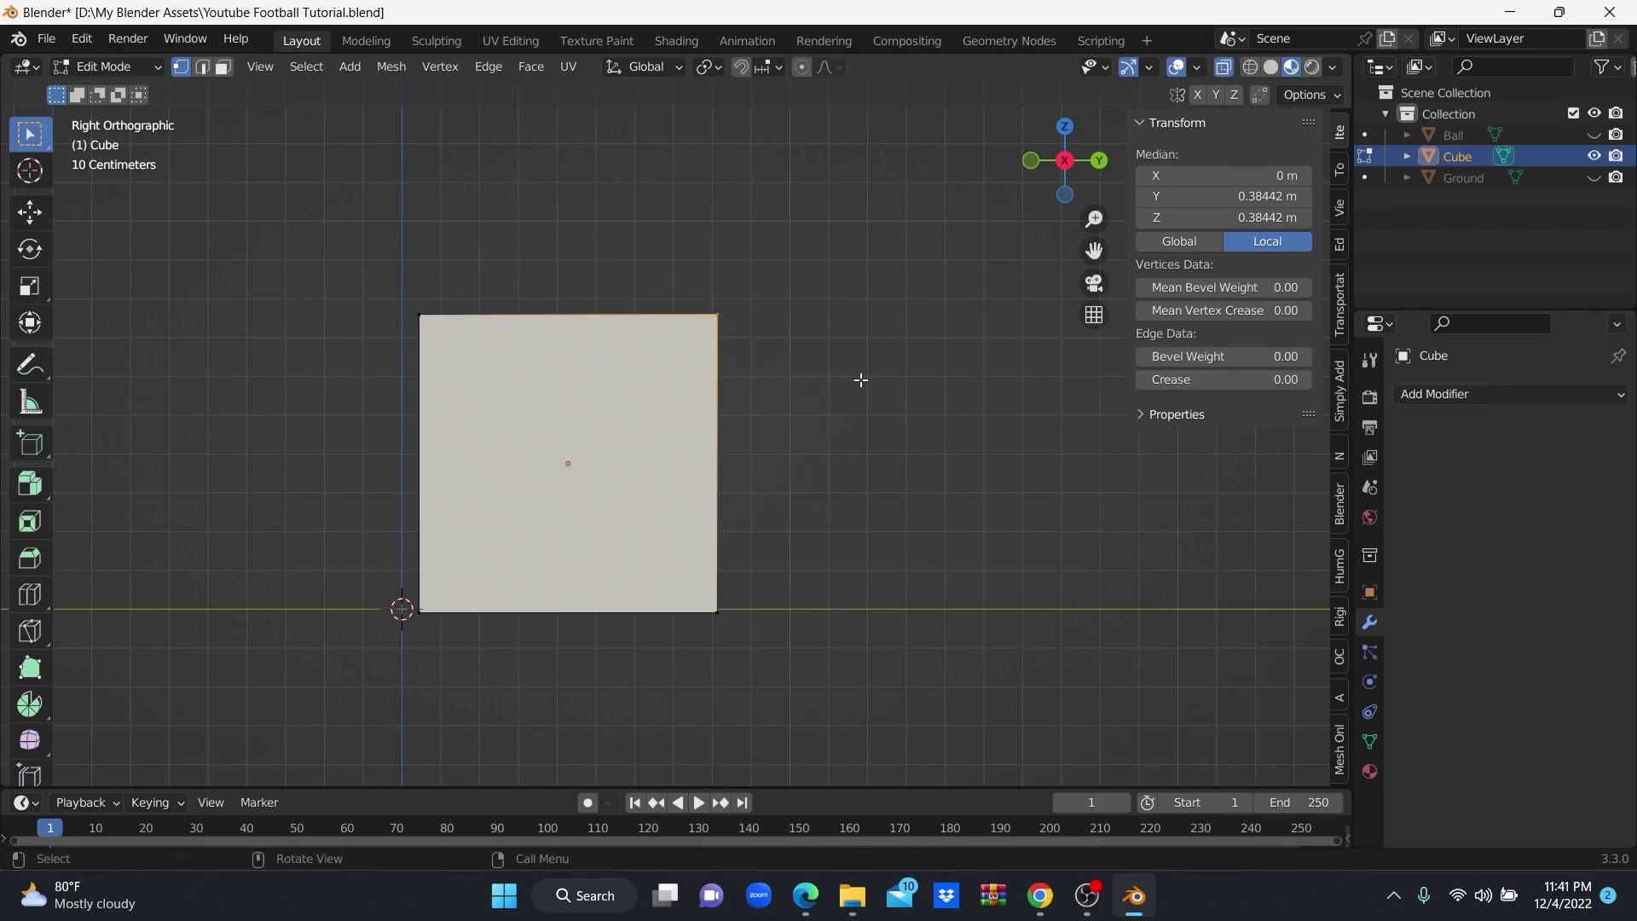
click(1270, 67)
Pull those vertices inward along Y, lower them to Z 0.33167 m, and turn X-ray off.
key(g)
key(y)
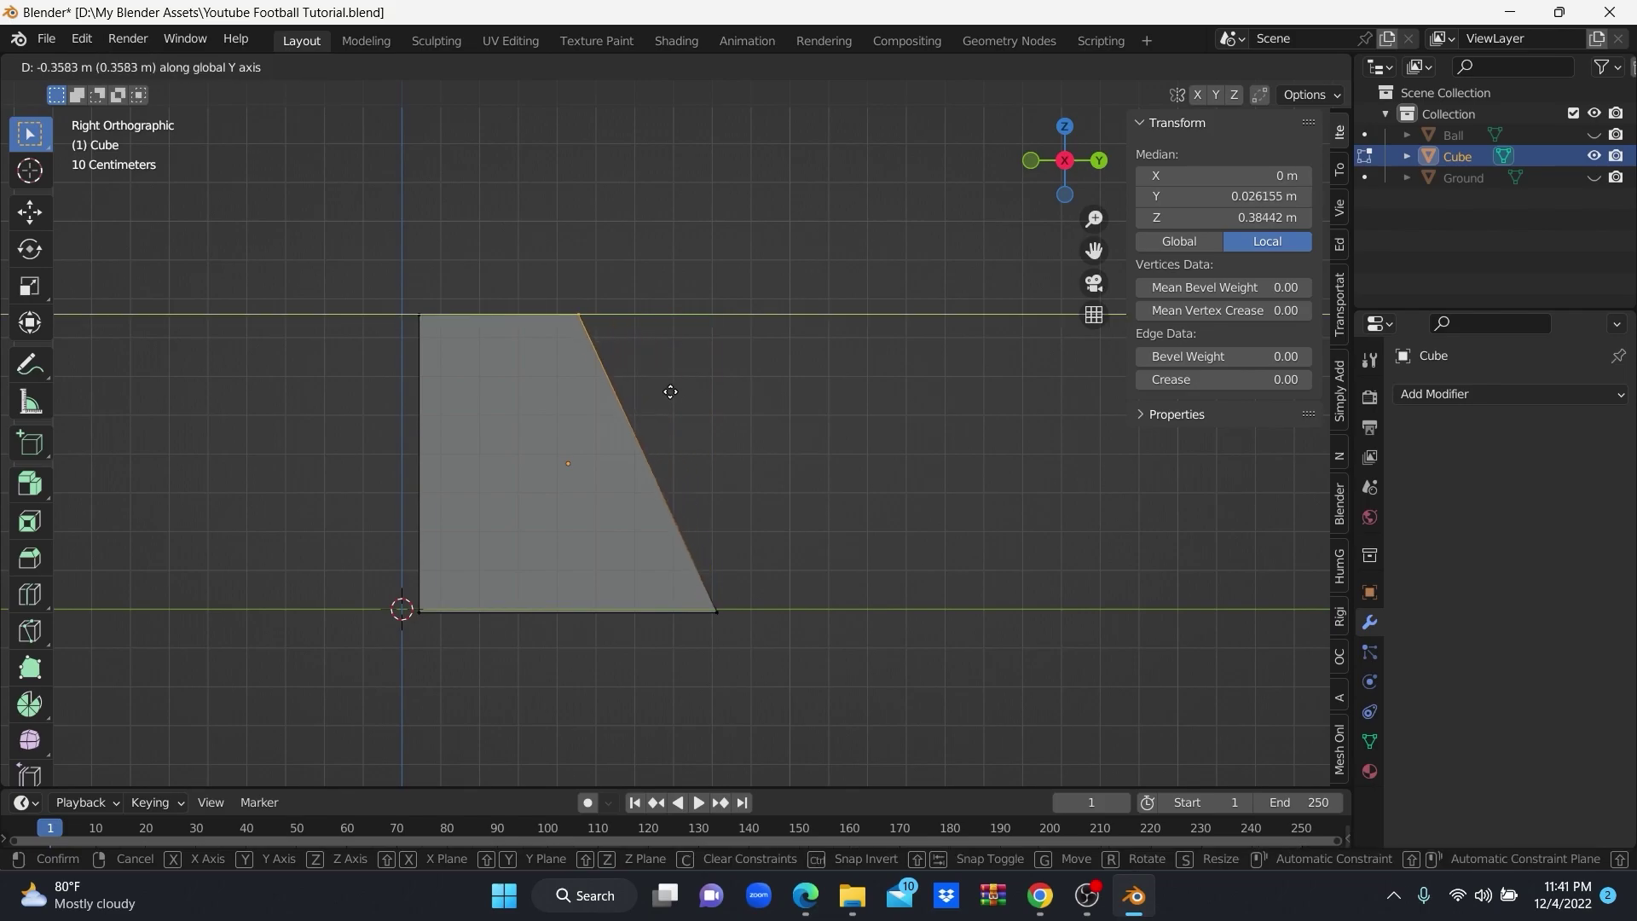
click(687, 392)
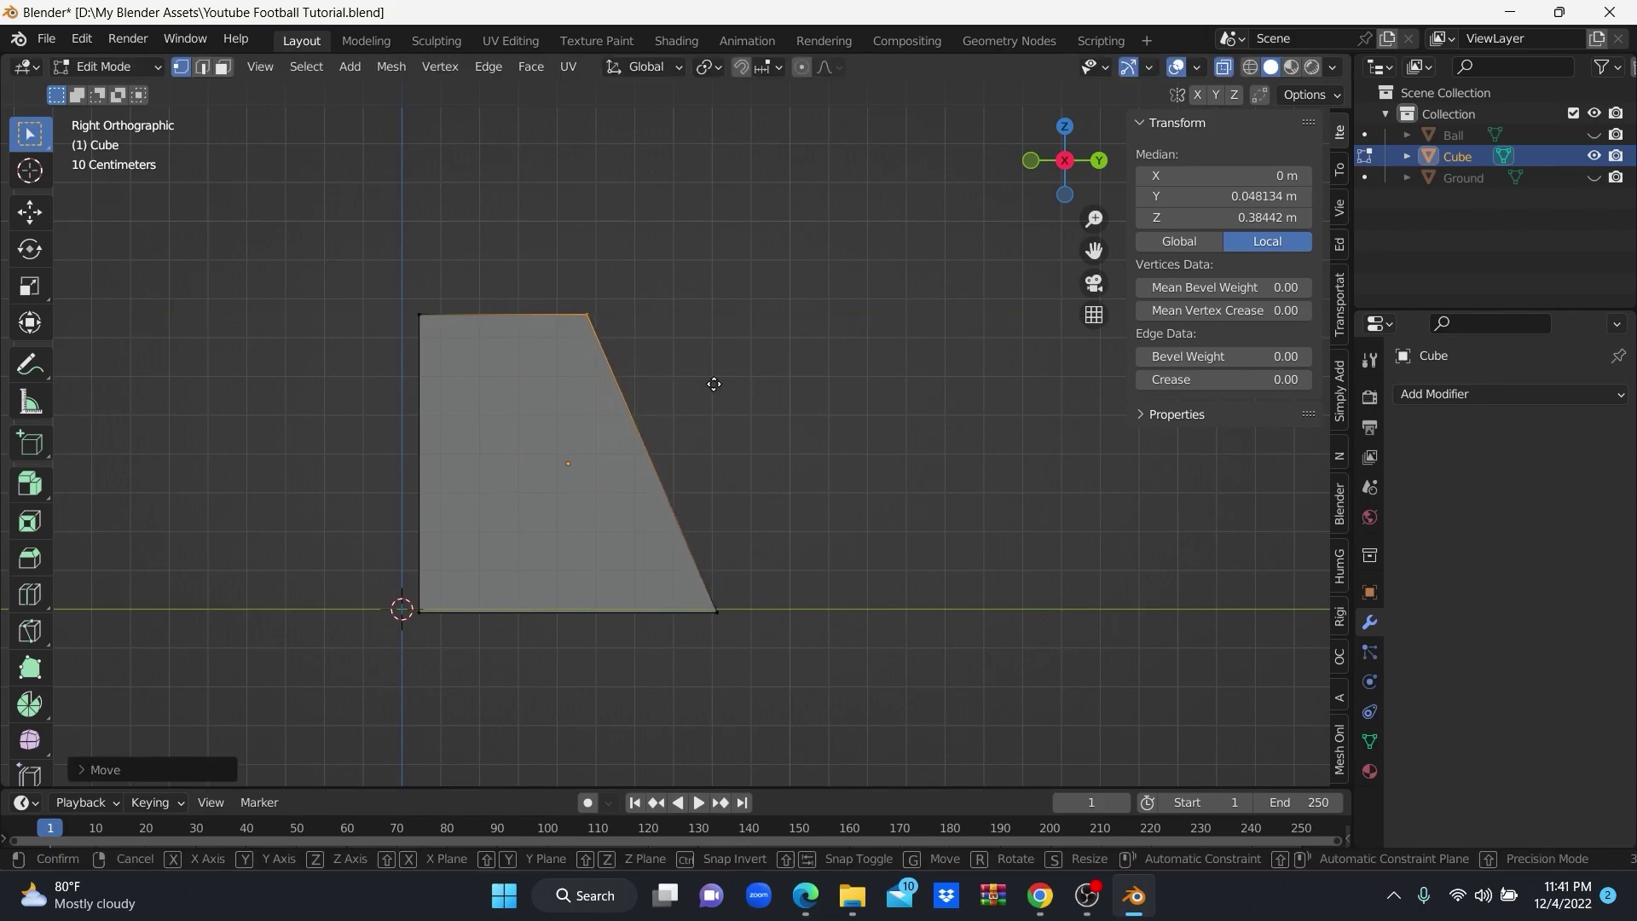
key(g)
click(714, 404)
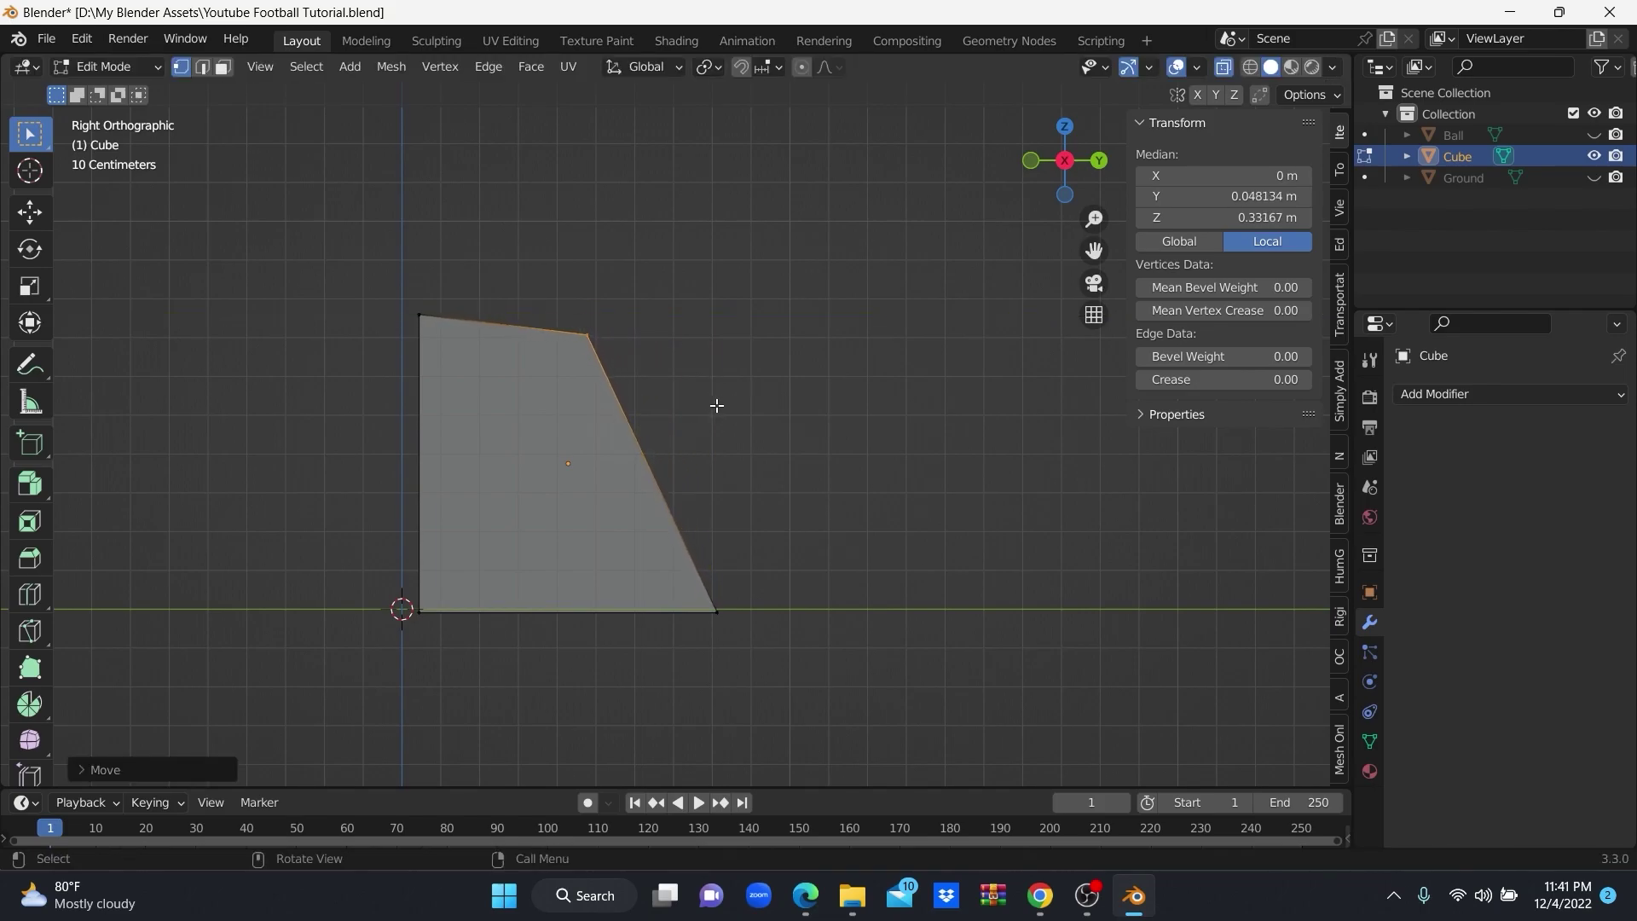
scroll(690, 406, down, 3)
mouse_move(665, 406)
middle_down()
mouse_move(842, 432)
mouse_move(607, 432)
mouse_move(658, 457)
mouse_move(734, 445)
mouse_move(636, 468)
mouse_move(670, 482)
middle_up()
click(223, 67)
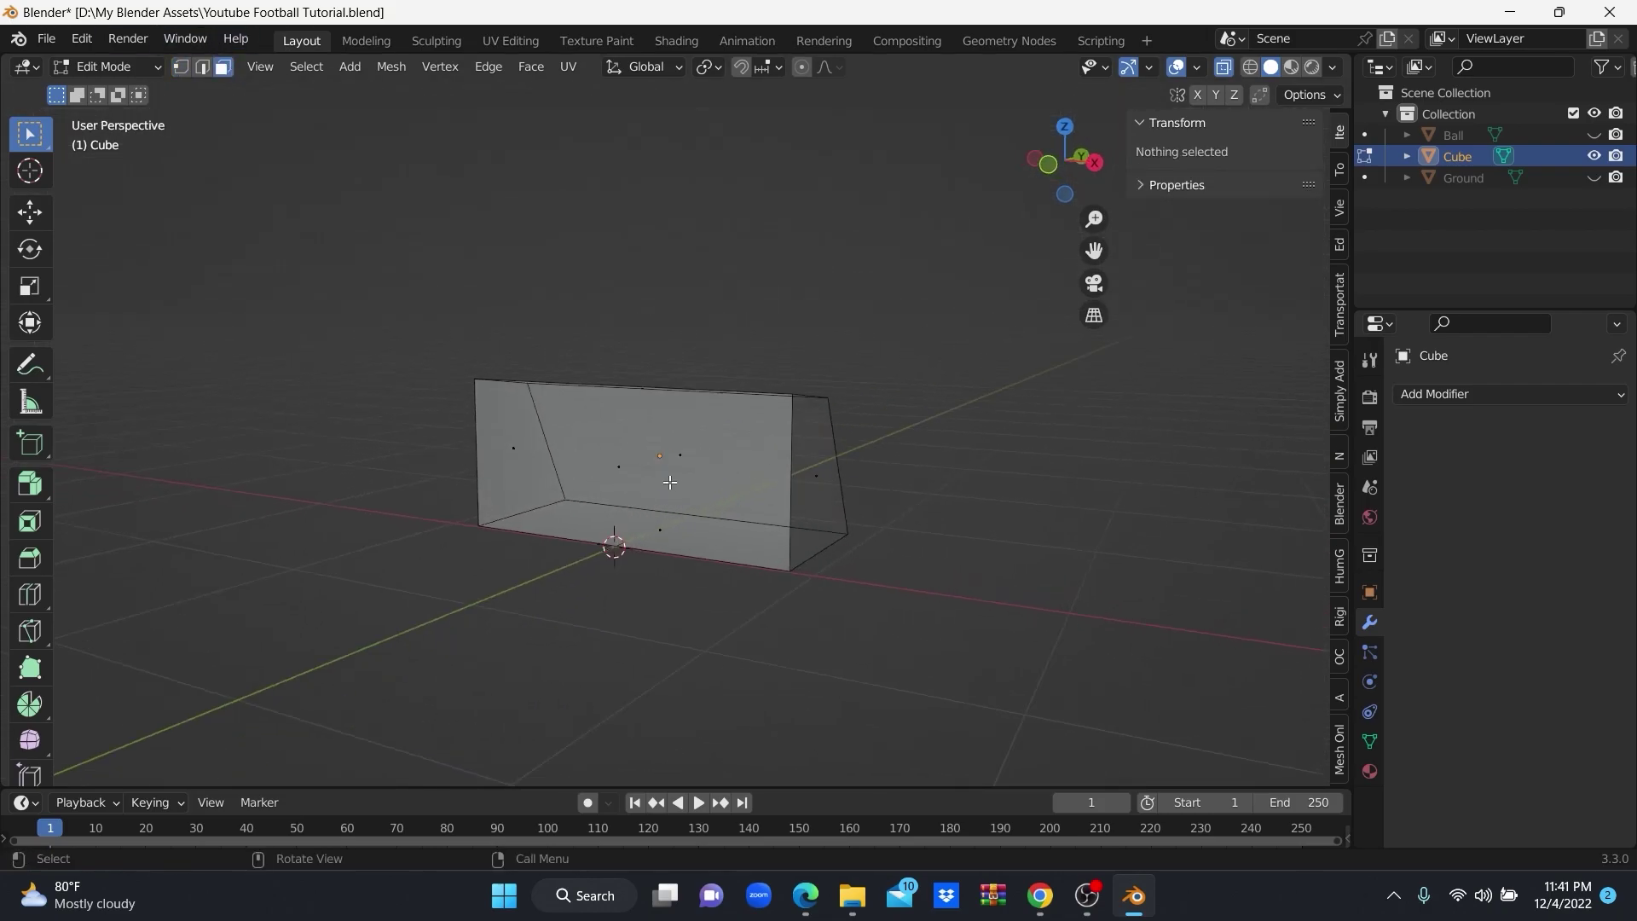
key(alt+z)
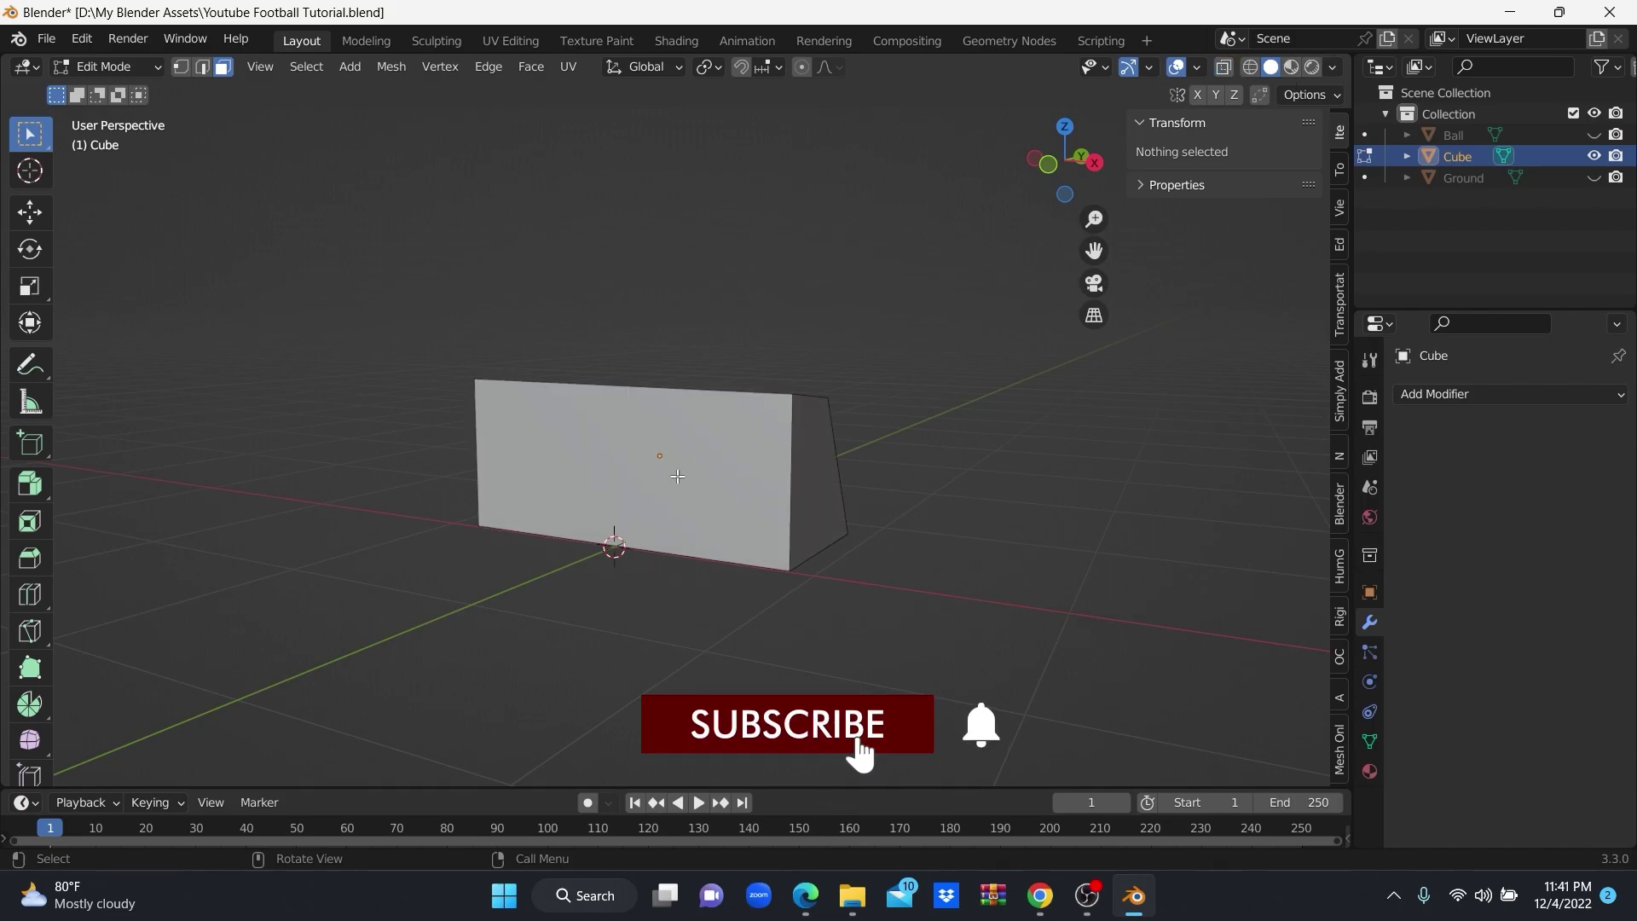
Duplicate the cube in place and hide the Cube.001 copy.
key(Tab)
mouse_move(677, 476)
middle_down()
mouse_move(641, 486)
mouse_move(679, 464)
middle_up()
key(shift+d)
key(Escape)
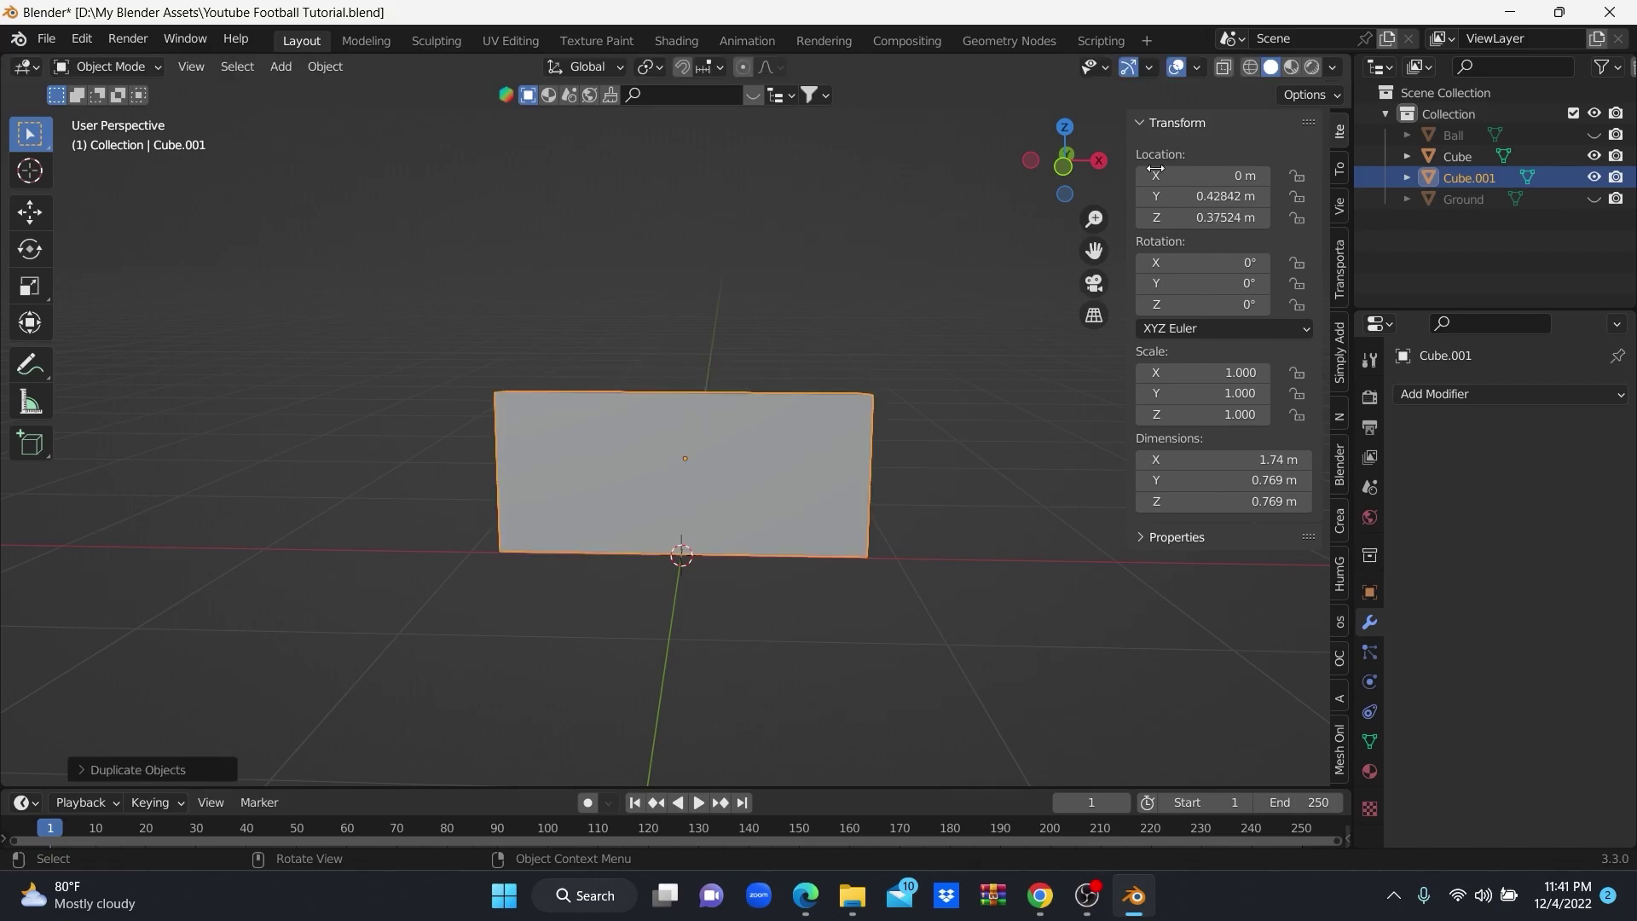
click(1593, 177)
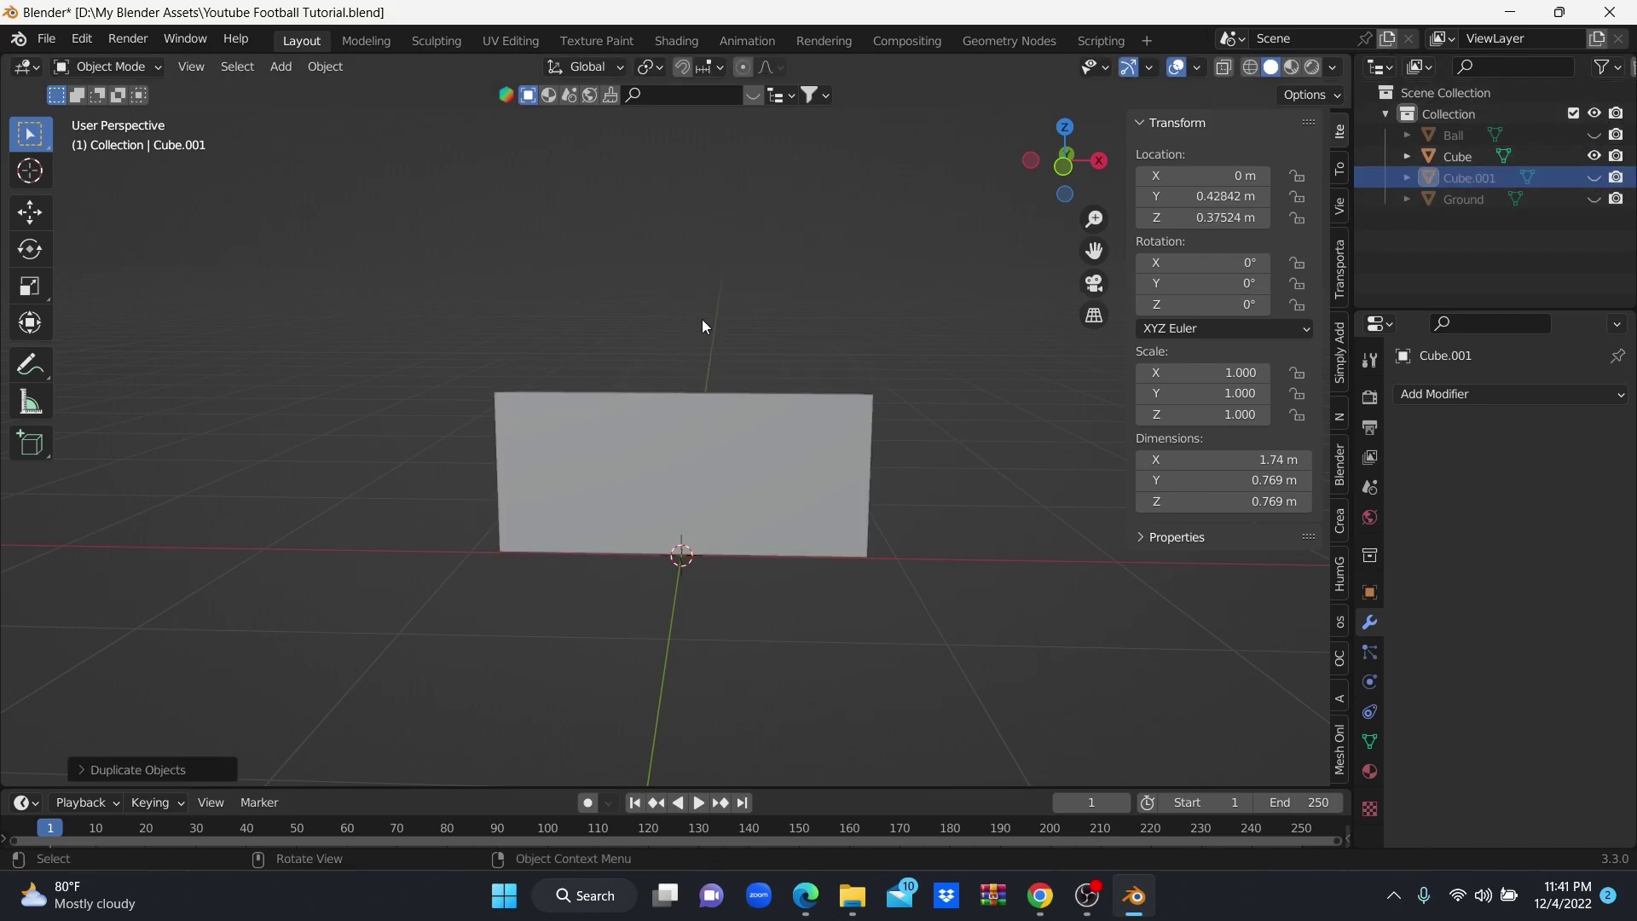
mouse_move(702, 319)
middle_down()
mouse_move(693, 351)
mouse_move(735, 336)
mouse_move(776, 264)
middle_up()
In Edit Mode on Cube, delete its front and bottom faces.
click(738, 372)
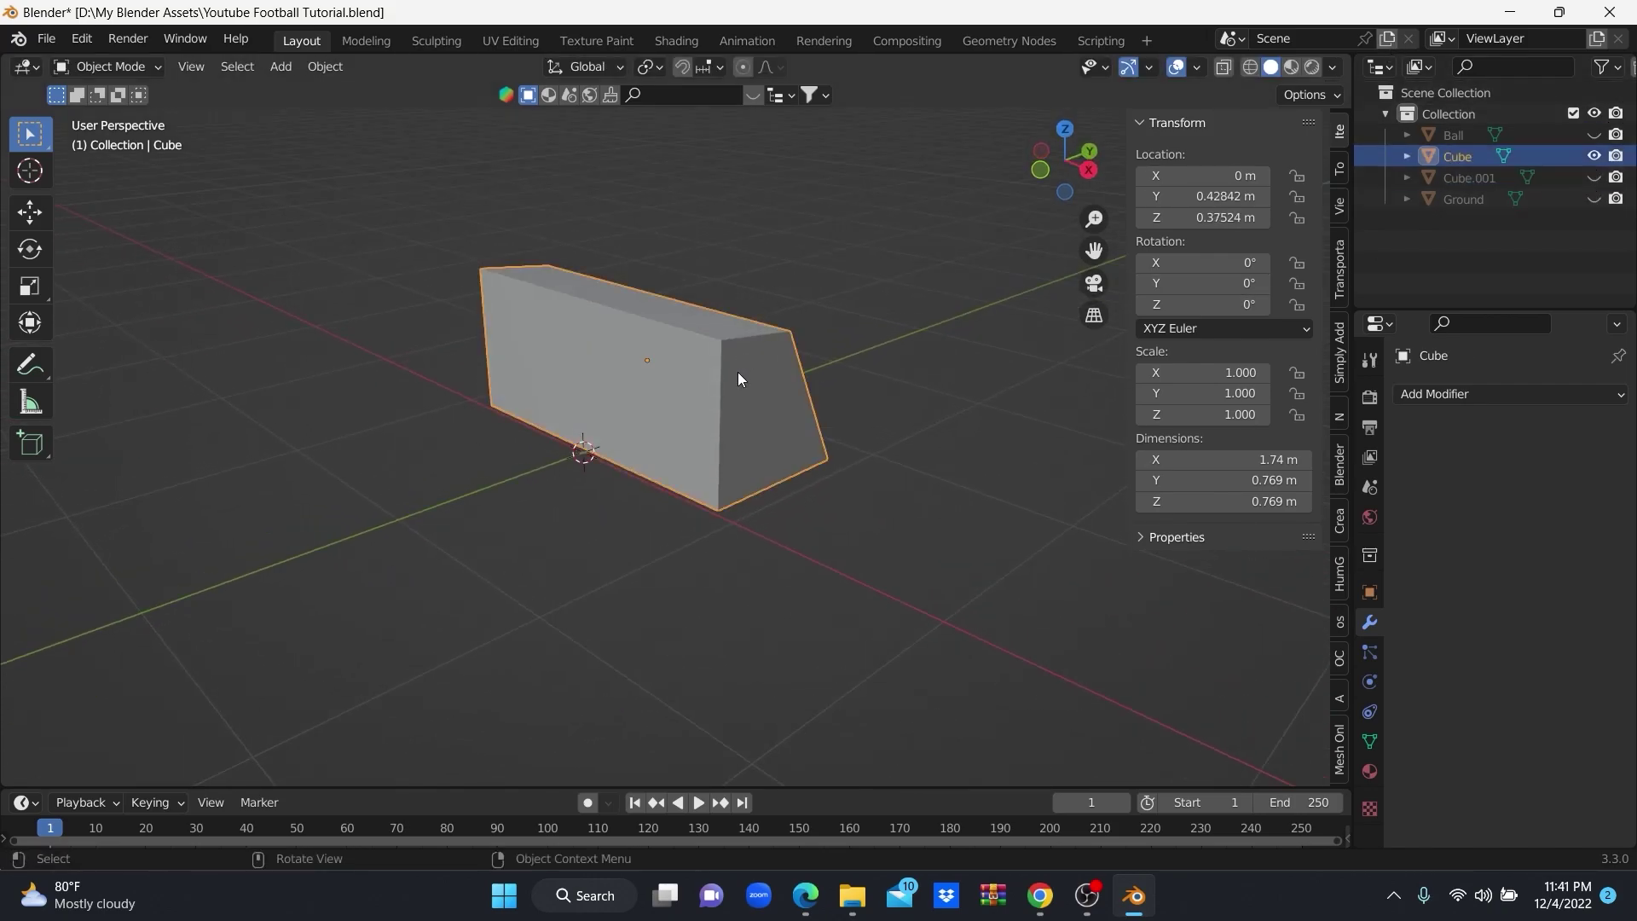
key(Tab)
middle_drag(738, 372, 740, 356)
key(x)
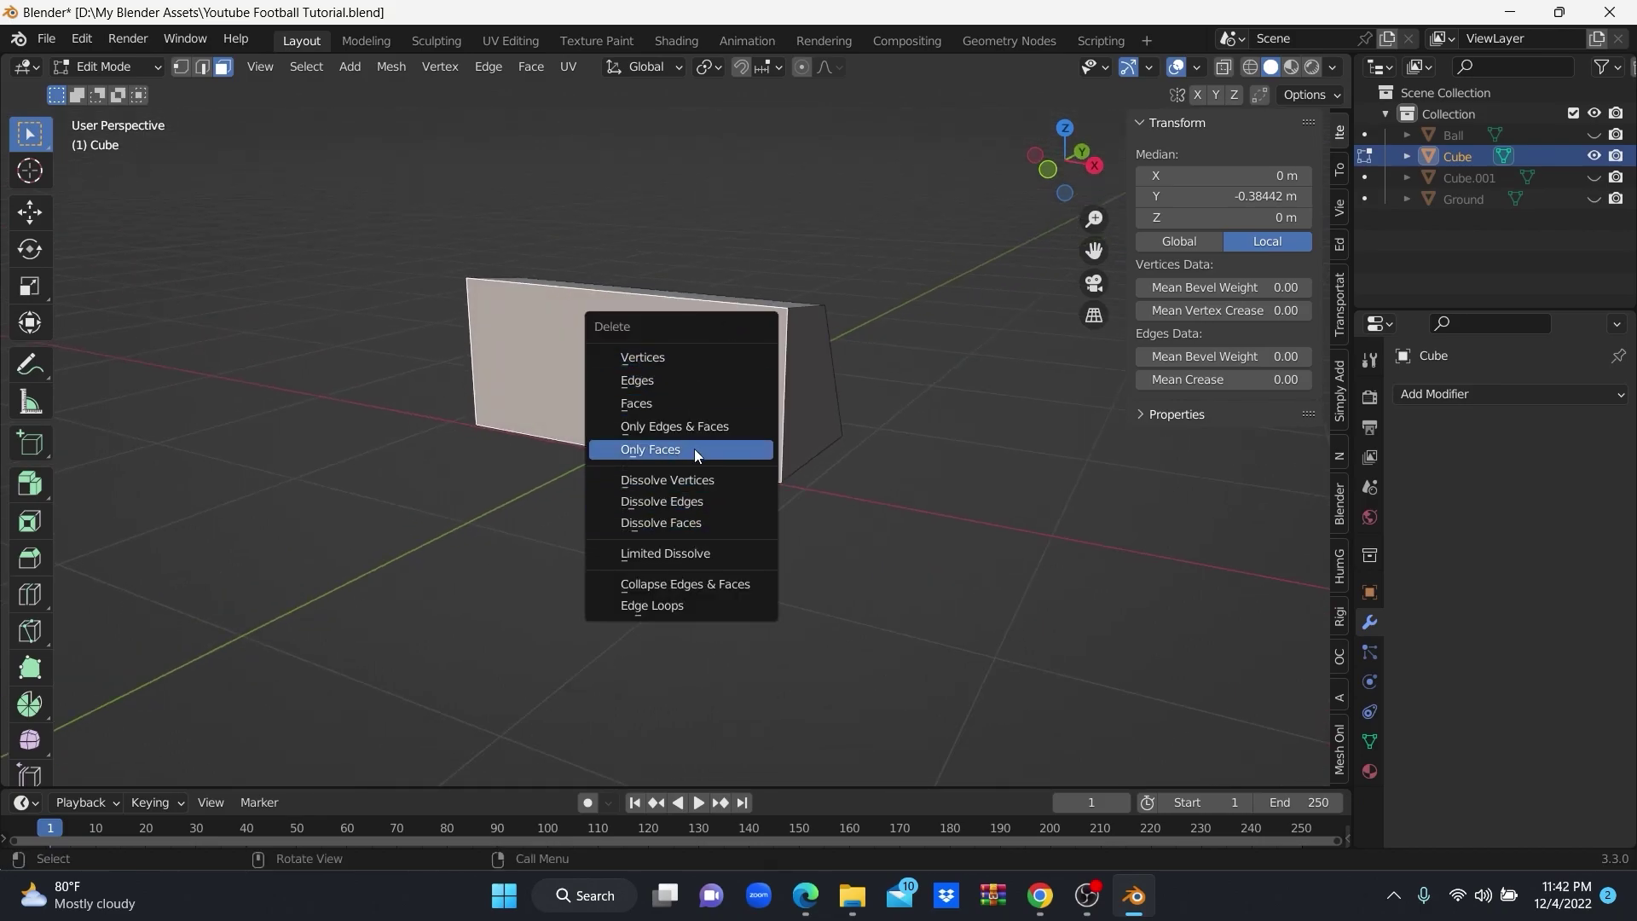
click(694, 449)
middle_drag(694, 449, 688, 458)
click(672, 469)
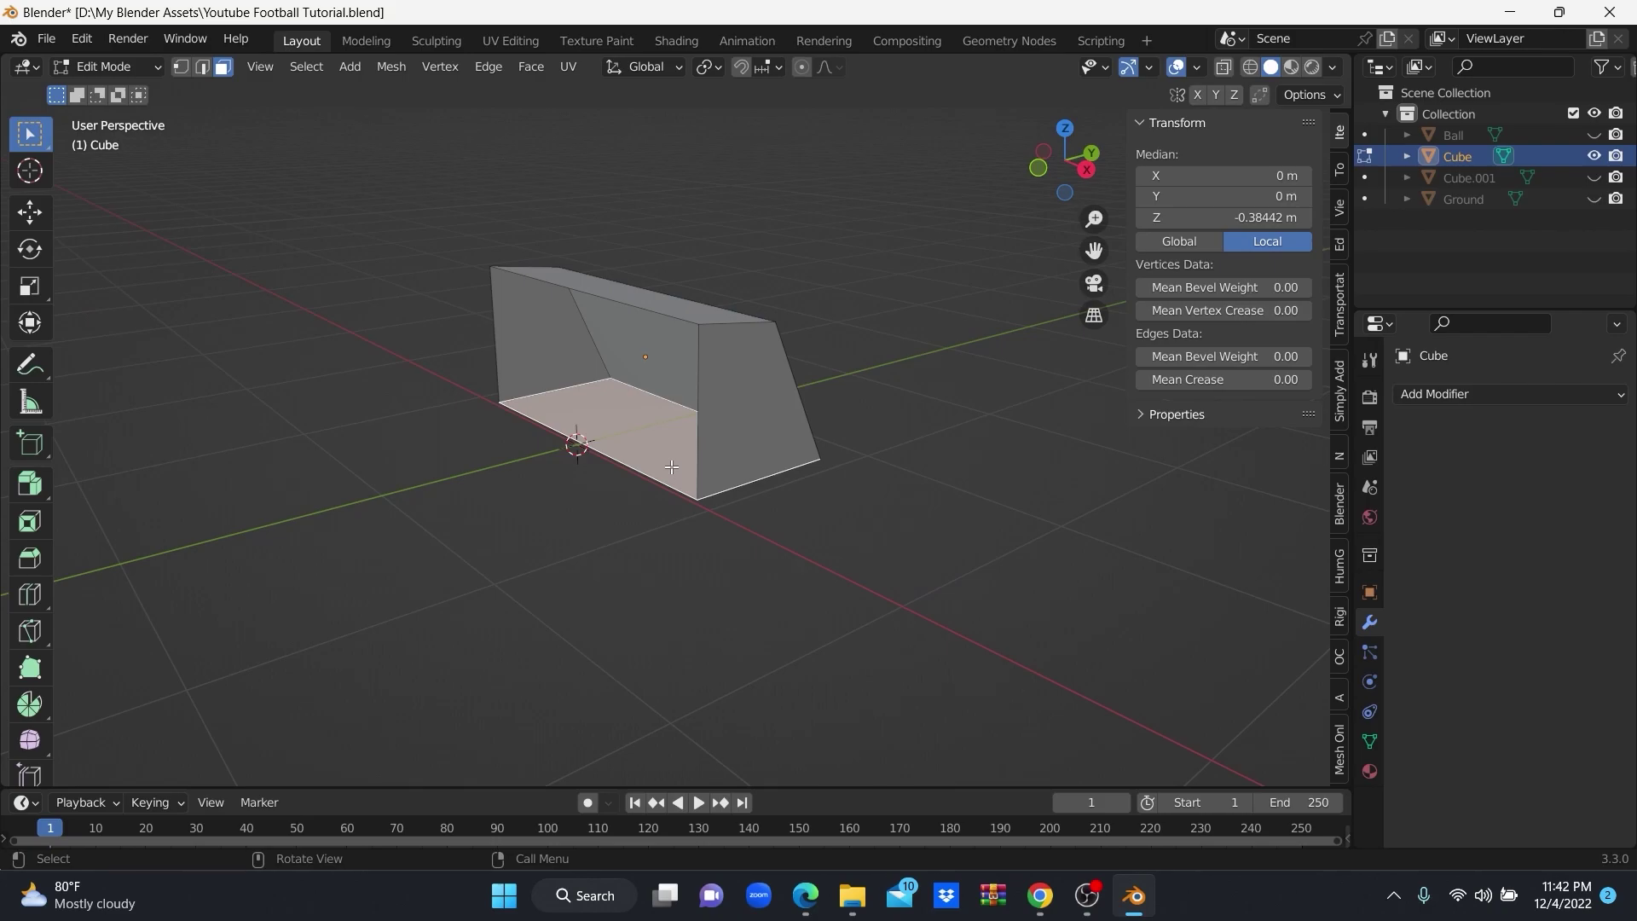
key(x)
click(631, 421)
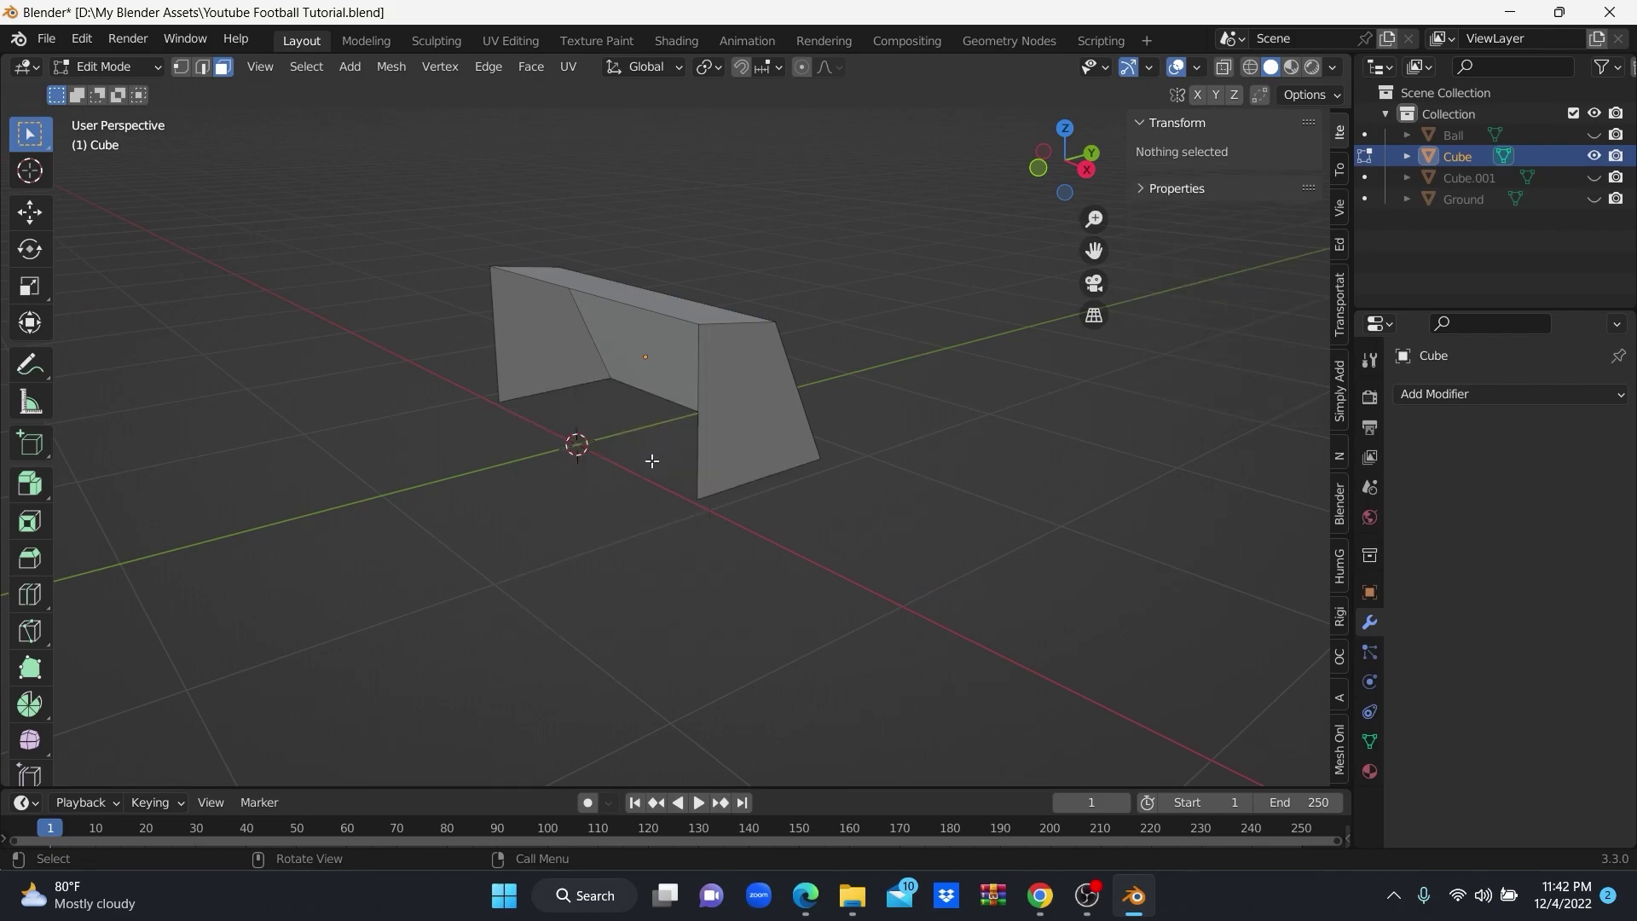
Delete the remaining faces with Only Faces, leaving just the edge outline.
mouse_move(652, 460)
middle_down()
mouse_move(644, 478)
mouse_move(580, 437)
mouse_move(642, 373)
mouse_move(686, 405)
mouse_move(648, 414)
mouse_move(775, 391)
mouse_move(625, 432)
mouse_move(742, 400)
mouse_move(783, 433)
mouse_move(718, 444)
middle_up()
click(629, 461)
click(619, 419)
middle_drag(677, 421, 696, 360)
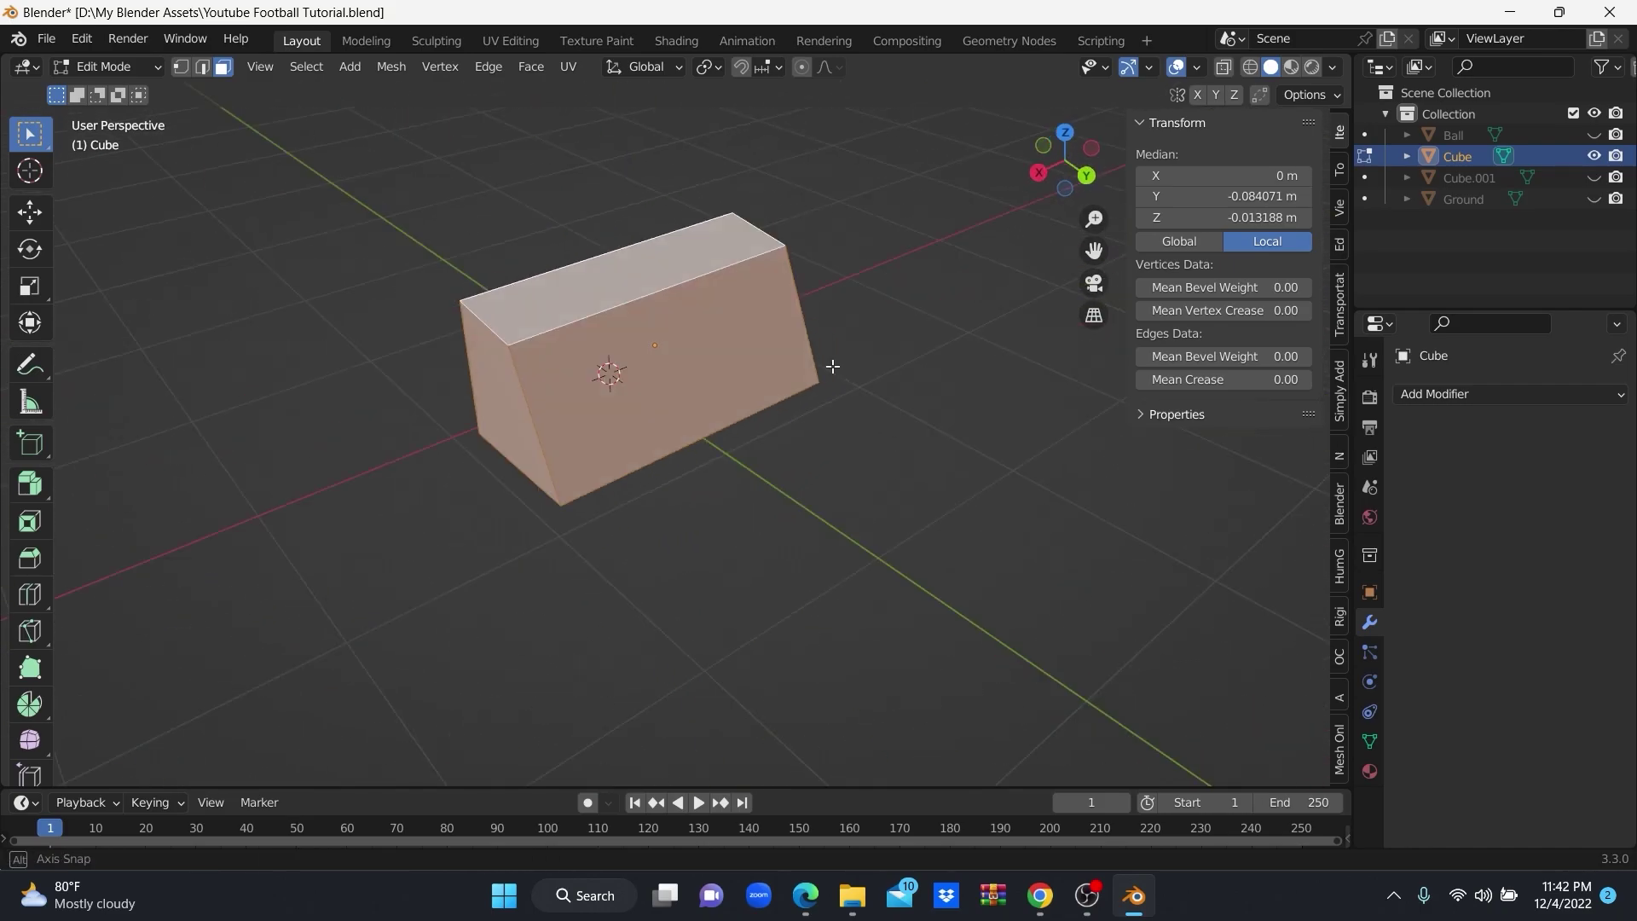
key(x)
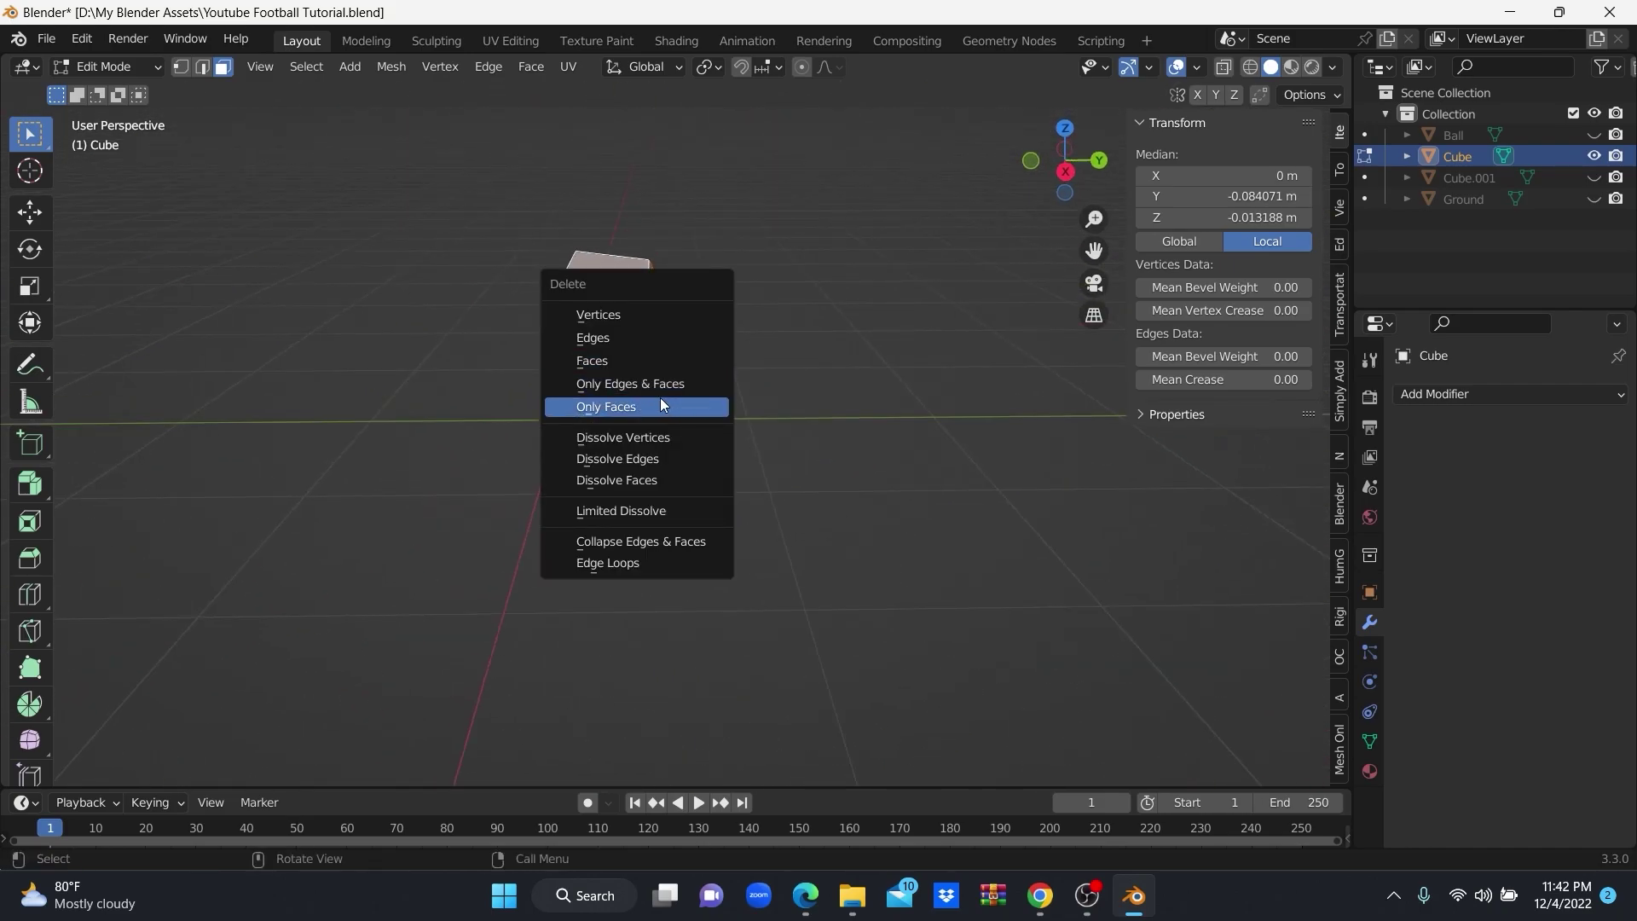
click(660, 403)
mouse_move(661, 395)
middle_down()
mouse_move(783, 409)
mouse_move(622, 215)
middle_up()
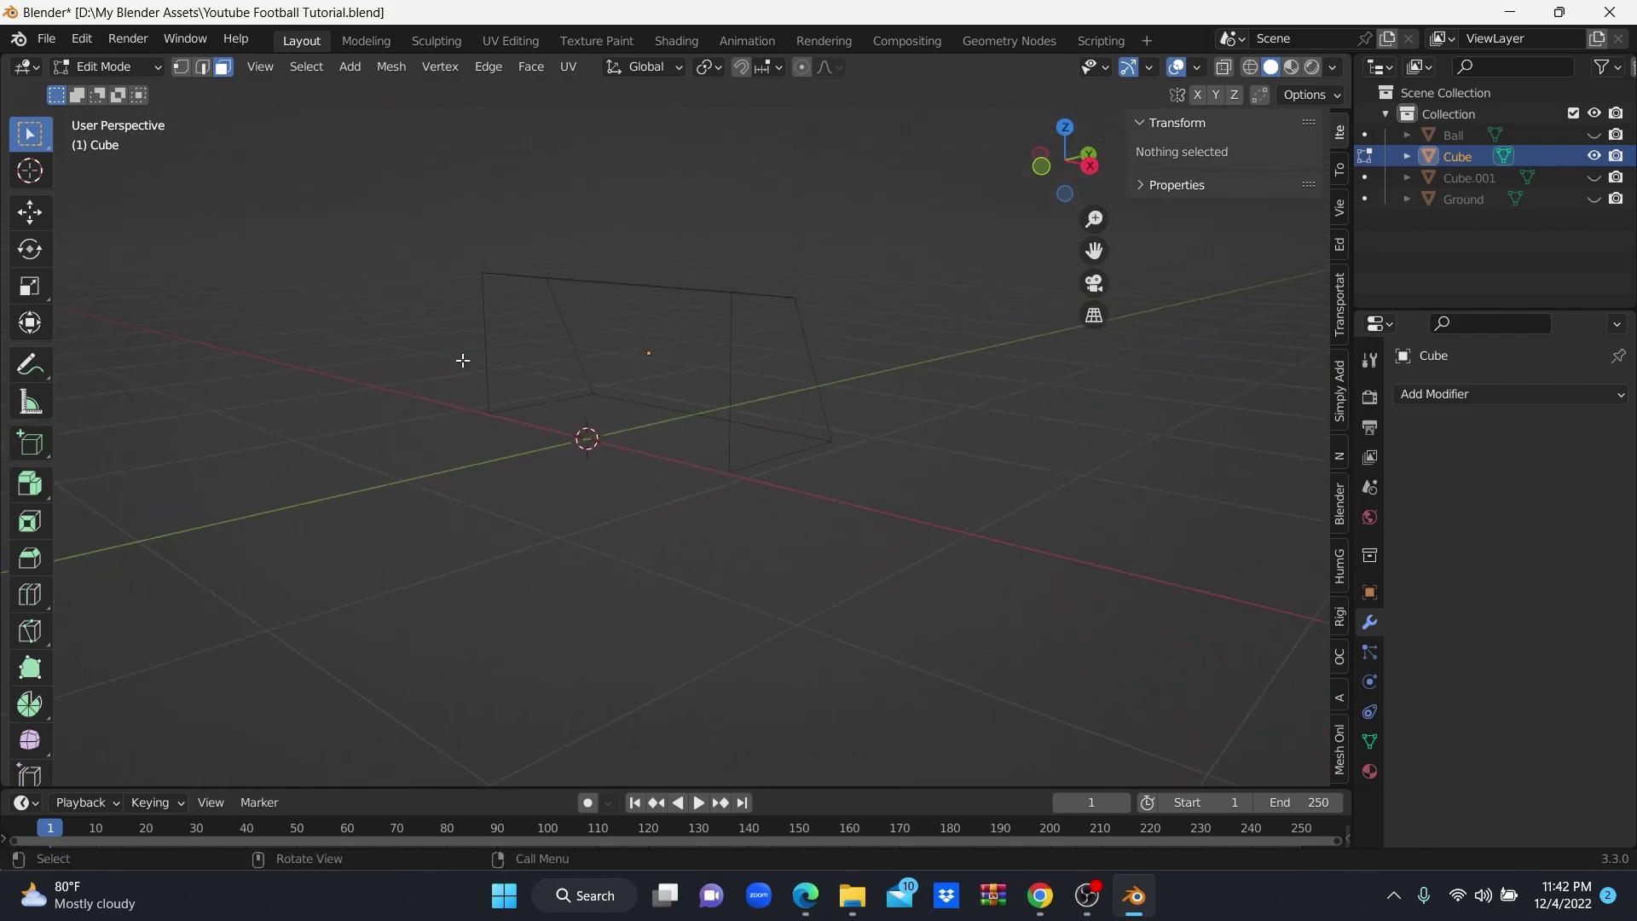
mouse_move(462, 360)
middle_down()
mouse_move(639, 423)
mouse_move(621, 475)
mouse_move(453, 446)
mouse_move(668, 433)
mouse_move(622, 423)
mouse_move(489, 452)
mouse_move(483, 471)
mouse_move(627, 506)
mouse_move(673, 431)
mouse_move(566, 482)
mouse_move(496, 463)
middle_up()
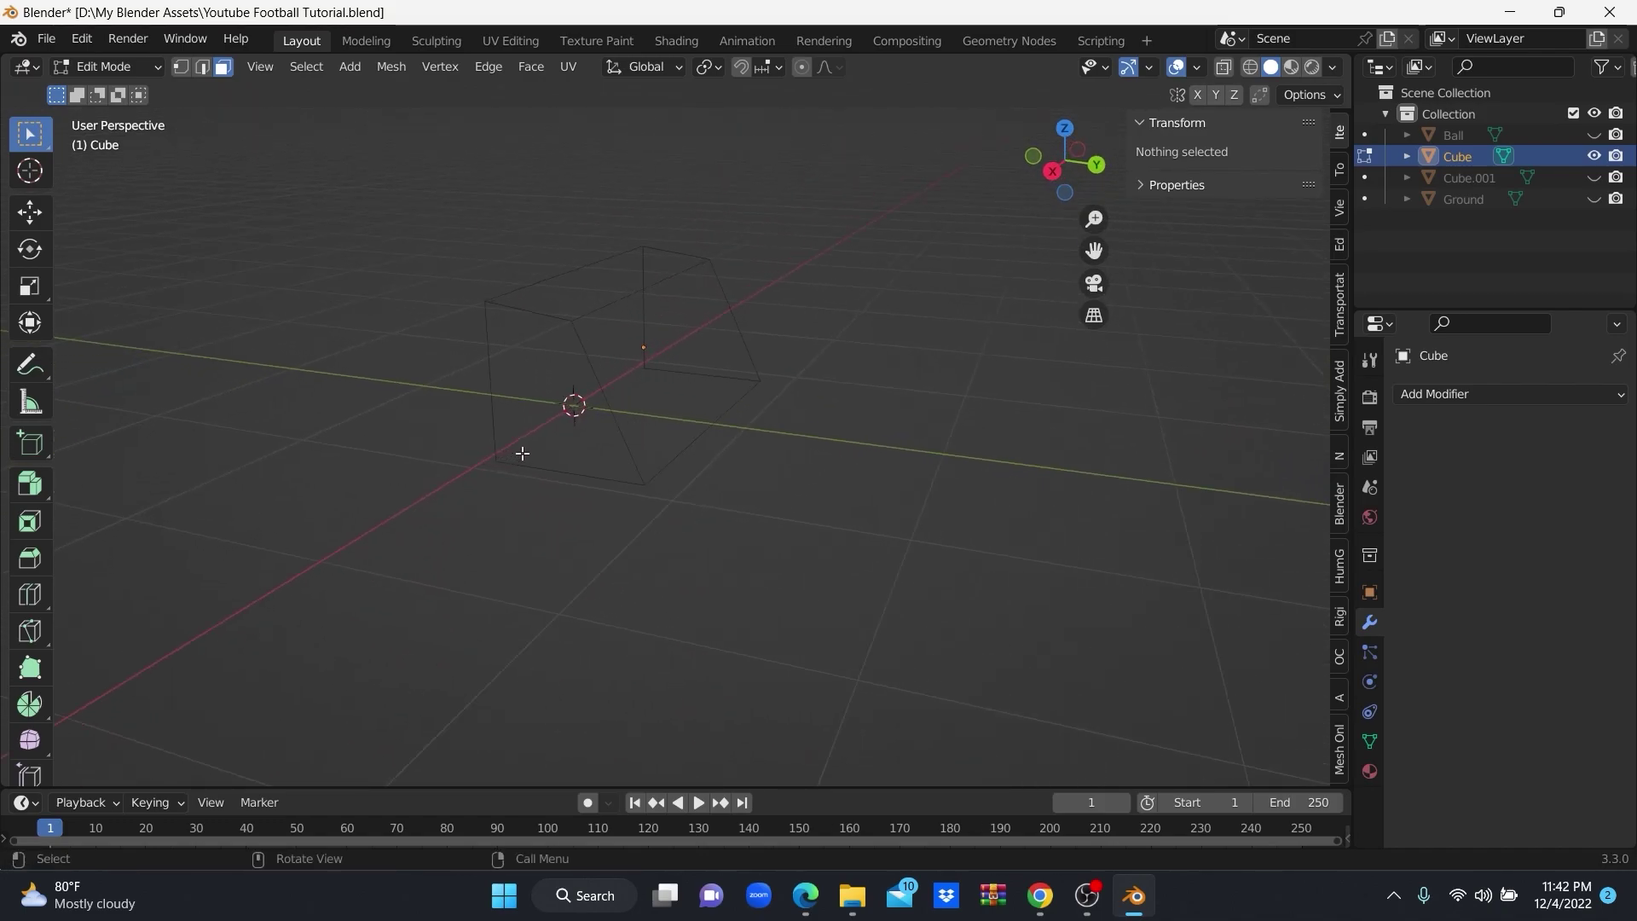
Delete the extra edge from the goal outline and return to Object Mode.
mouse_move(522, 453)
middle_down()
mouse_move(545, 486)
mouse_move(574, 486)
mouse_move(555, 478)
mouse_move(617, 482)
mouse_move(666, 446)
mouse_move(648, 467)
mouse_move(801, 438)
mouse_move(690, 479)
mouse_move(709, 478)
mouse_move(696, 418)
middle_up()
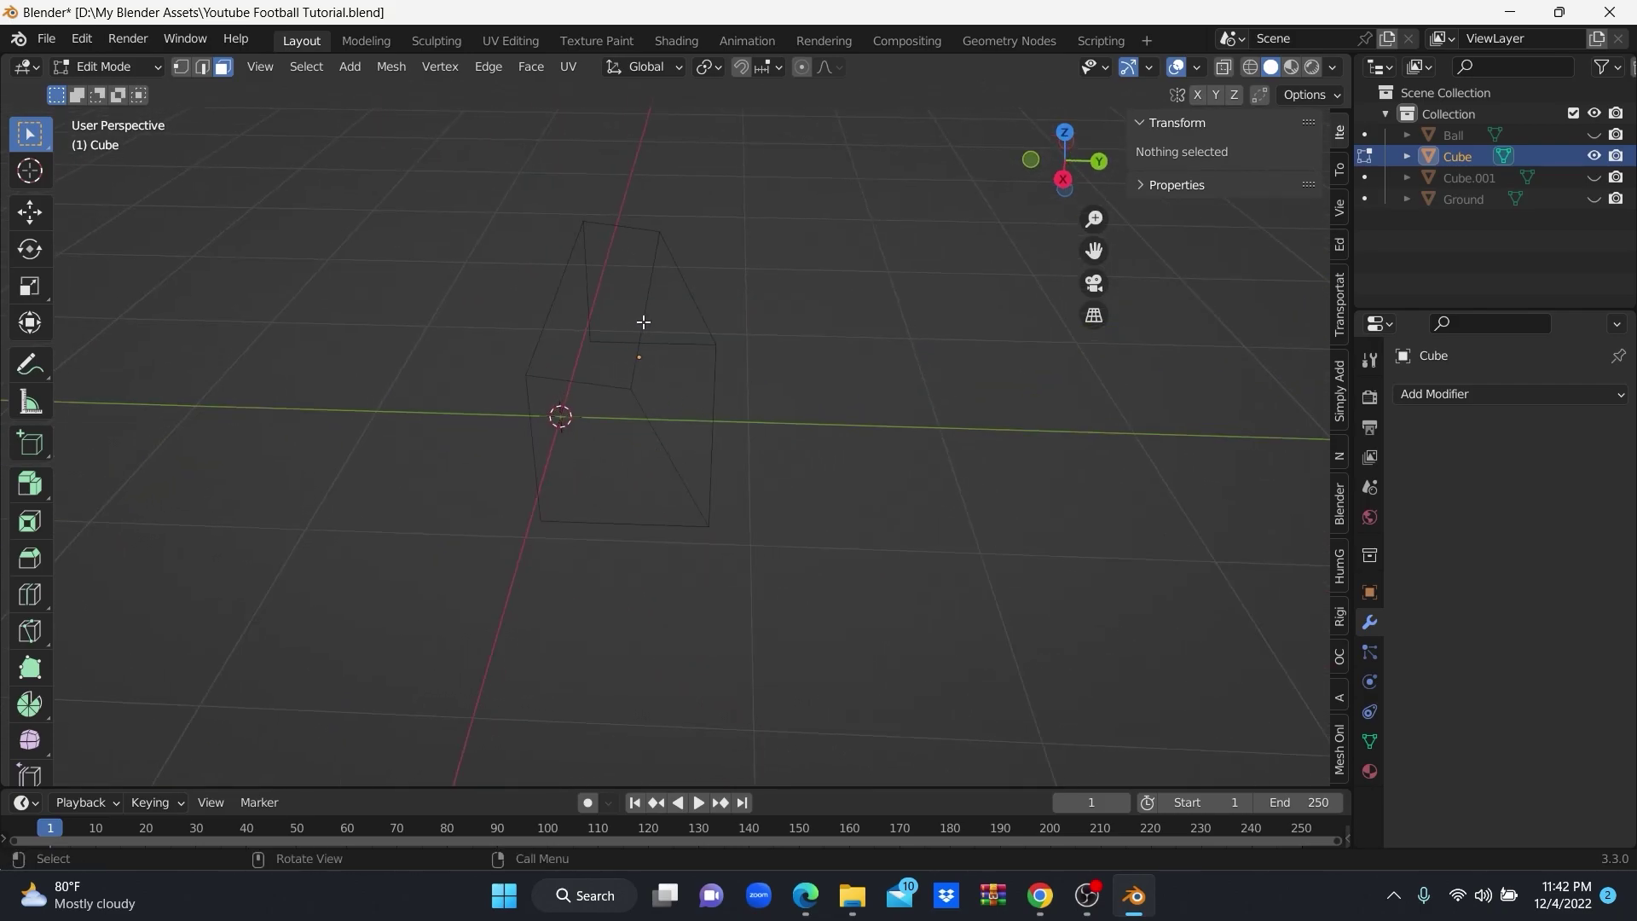
click(642, 326)
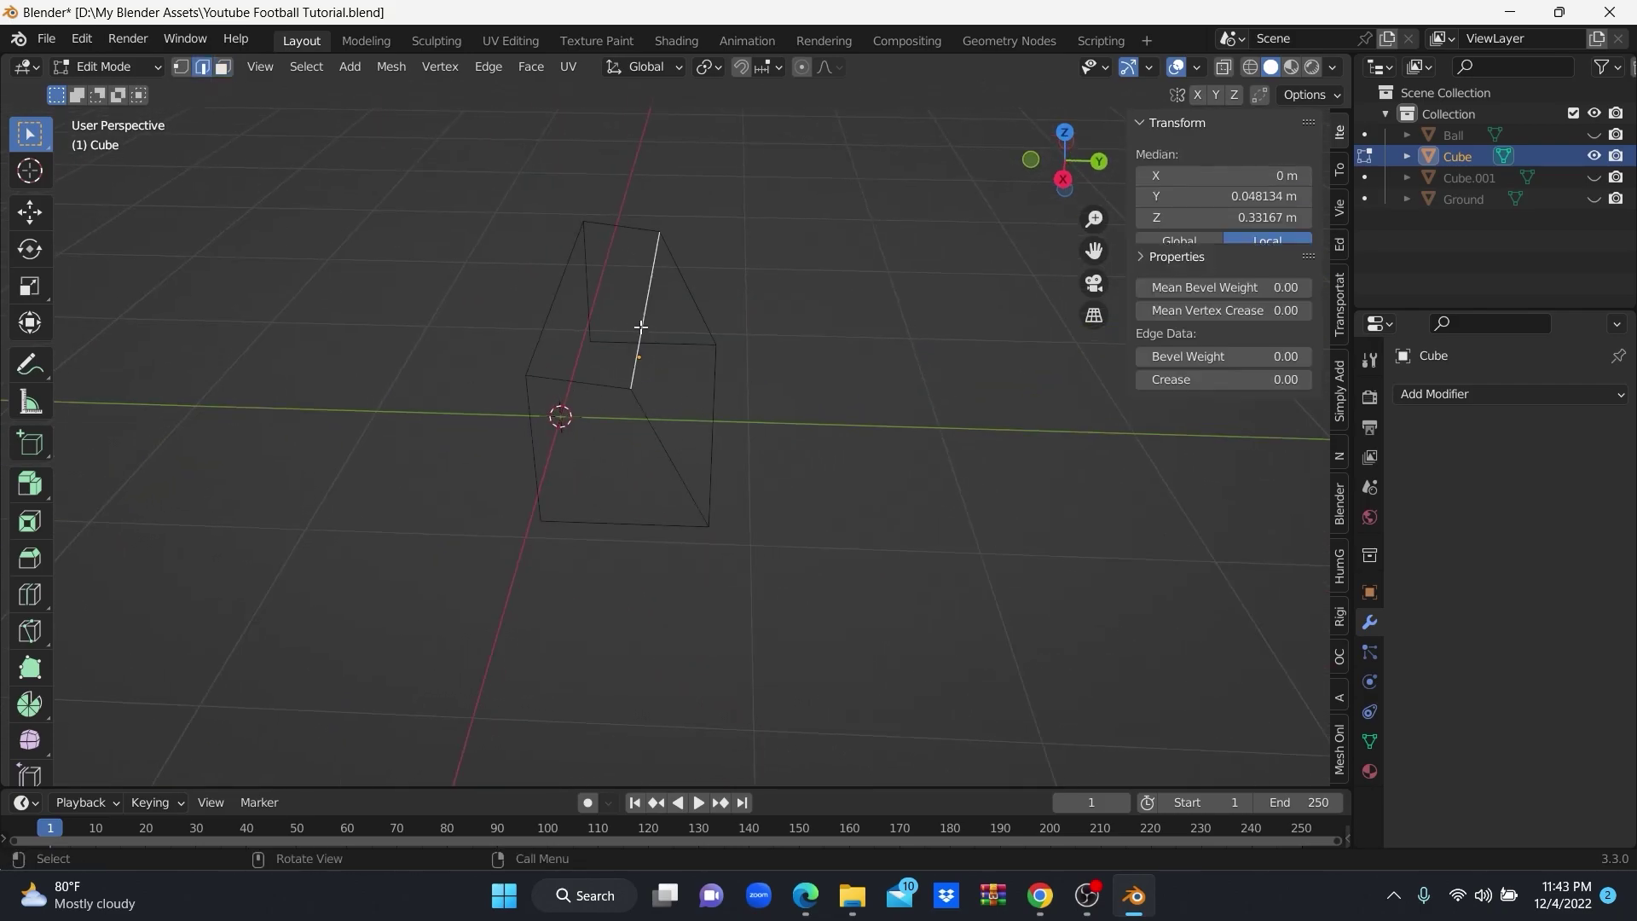
key(x)
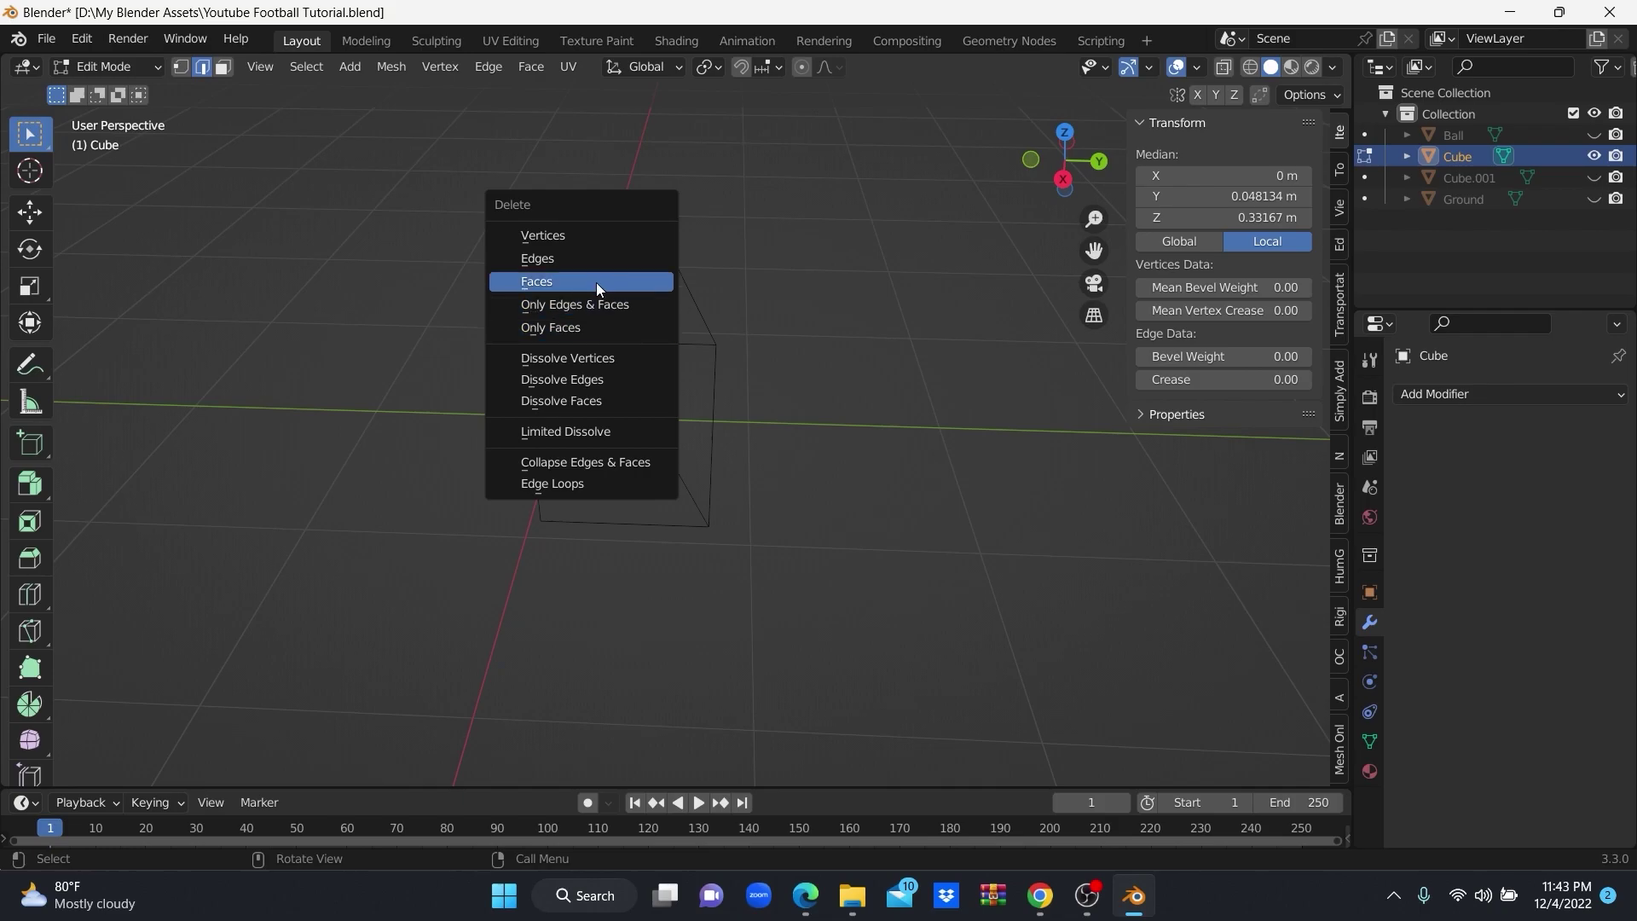
click(591, 261)
mouse_move(753, 431)
middle_down()
mouse_move(690, 442)
mouse_move(690, 486)
mouse_move(707, 473)
mouse_move(760, 508)
mouse_move(782, 478)
mouse_move(745, 452)
mouse_move(631, 479)
mouse_move(677, 525)
mouse_move(734, 493)
mouse_move(771, 497)
mouse_move(723, 504)
middle_up()
key(Tab)
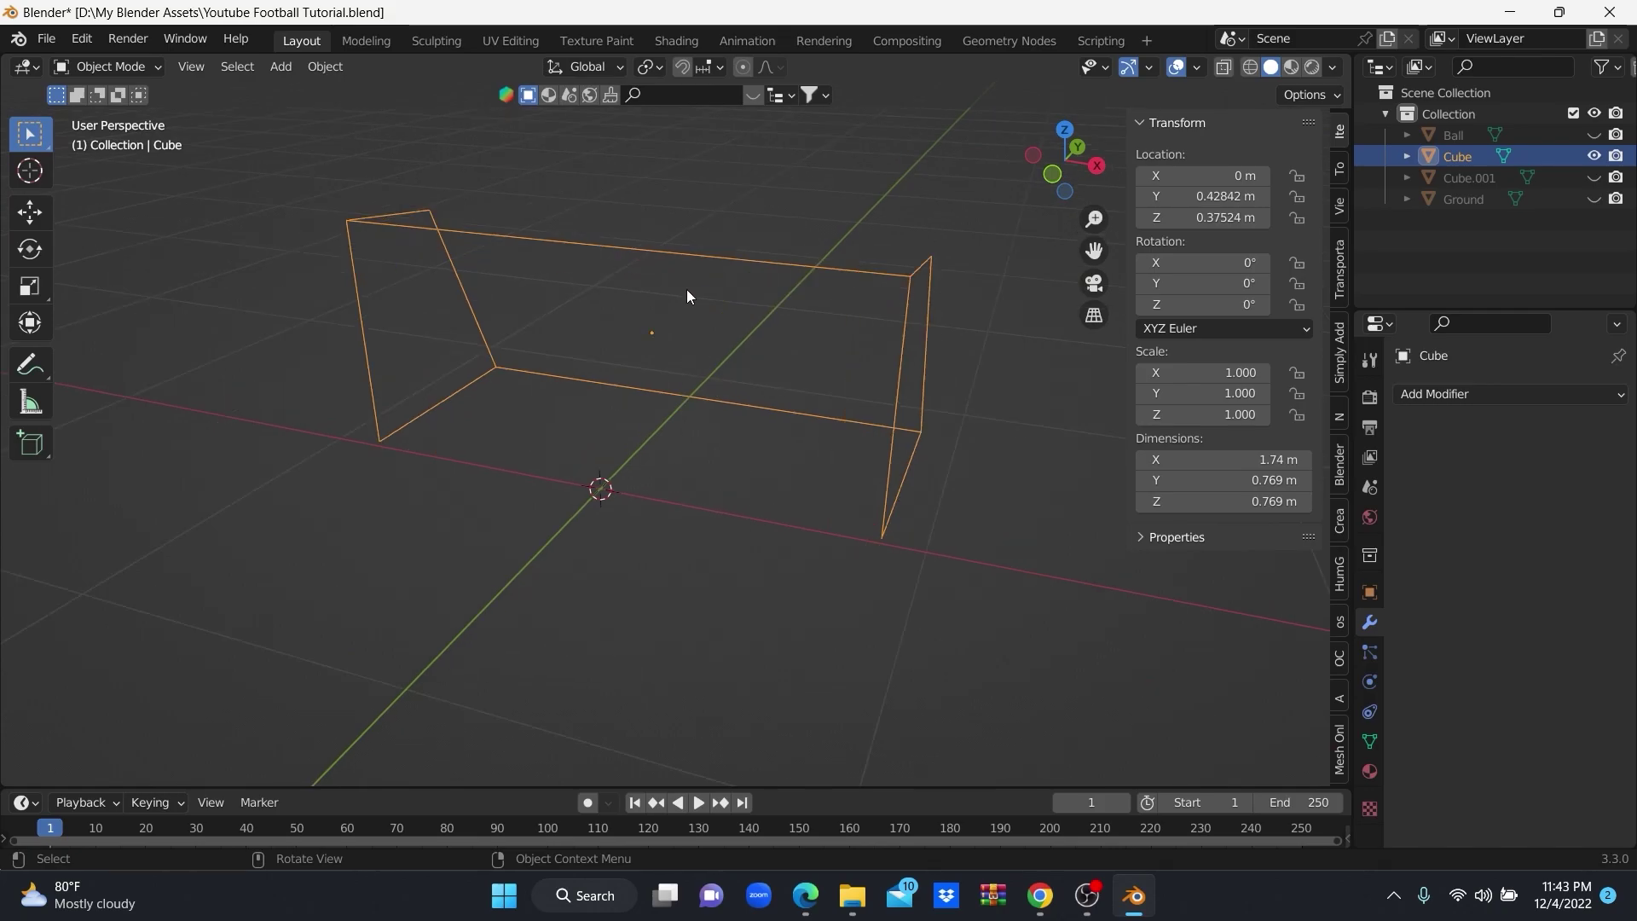
Convert the goal outline to a curve and expand Geometry in its Object Data properties.
right_click(703, 248)
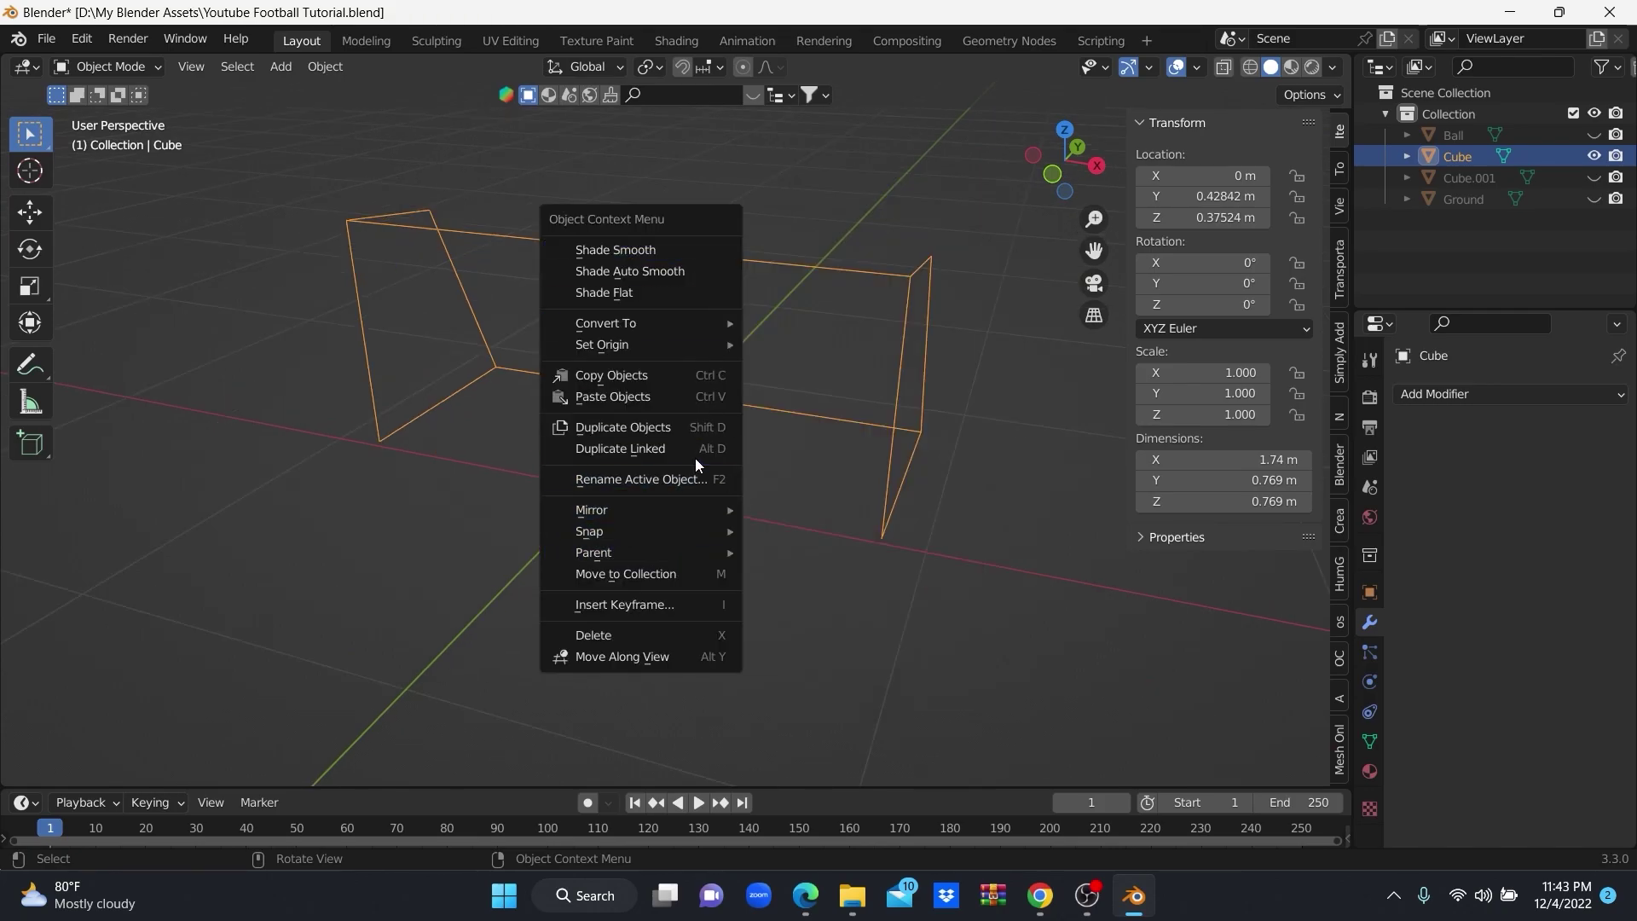
mouse_move(627, 322)
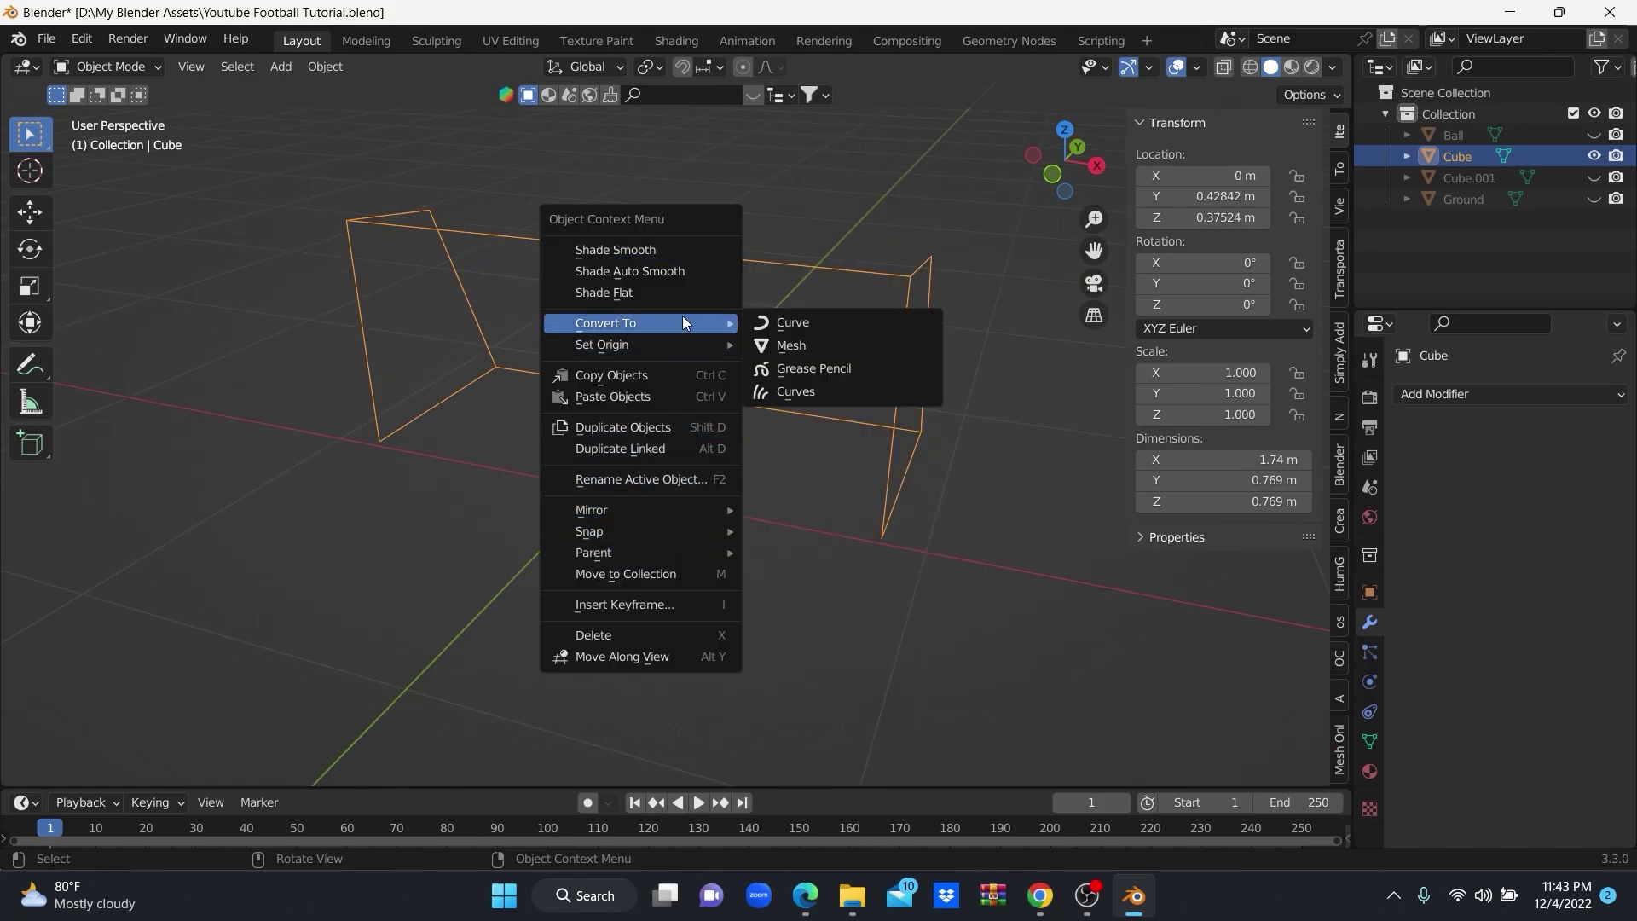
click(806, 323)
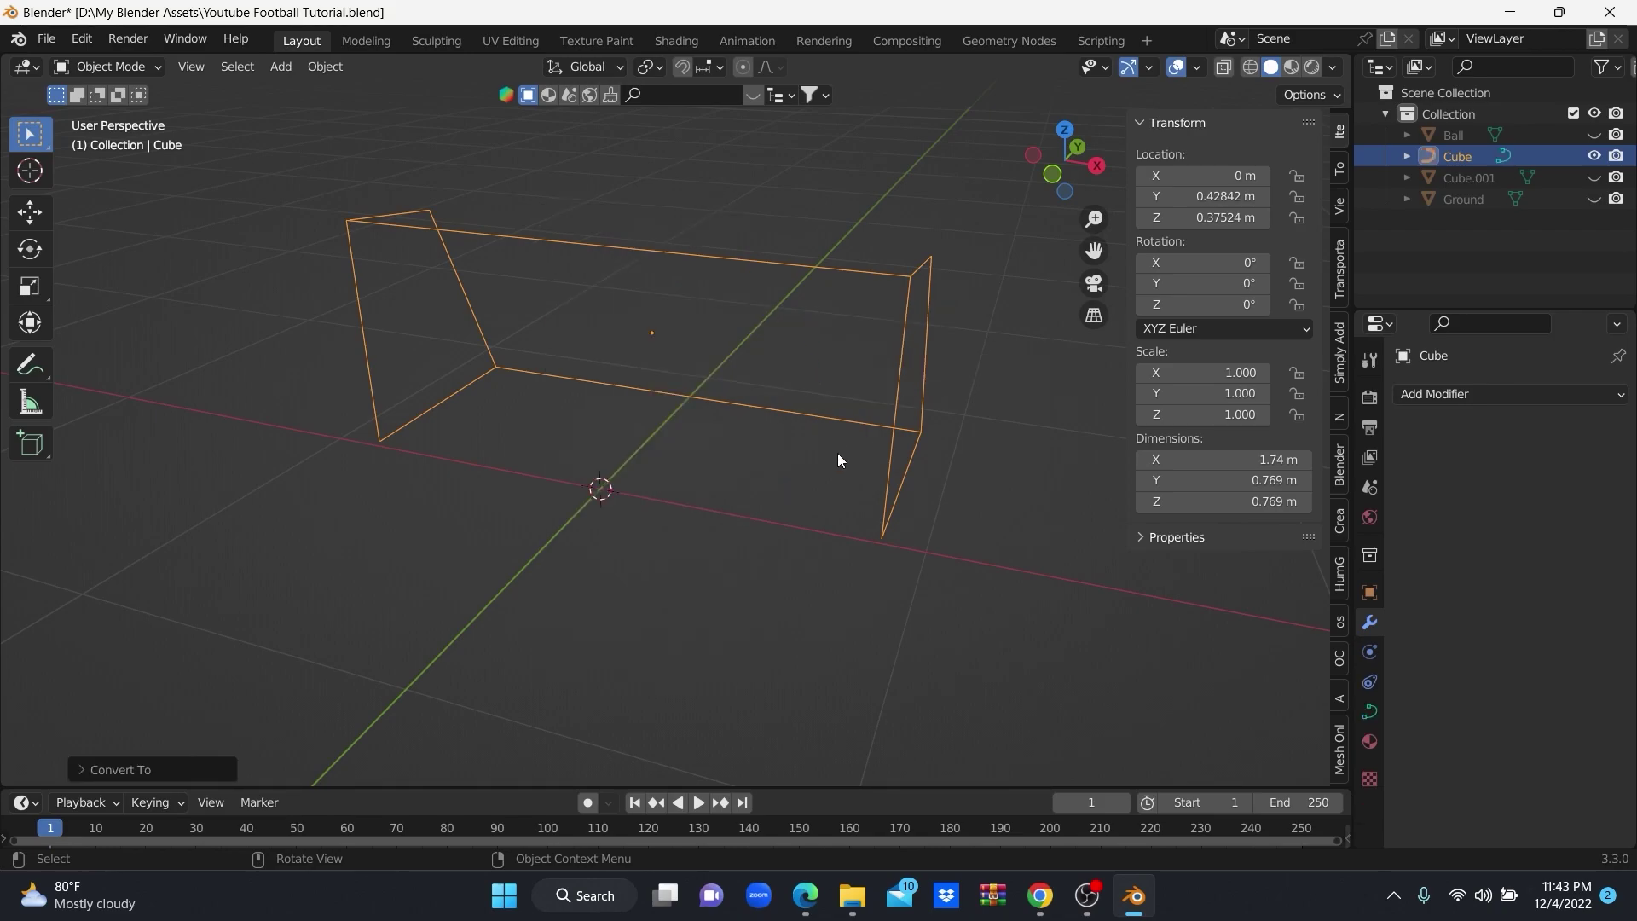
middle_drag(839, 459, 740, 452)
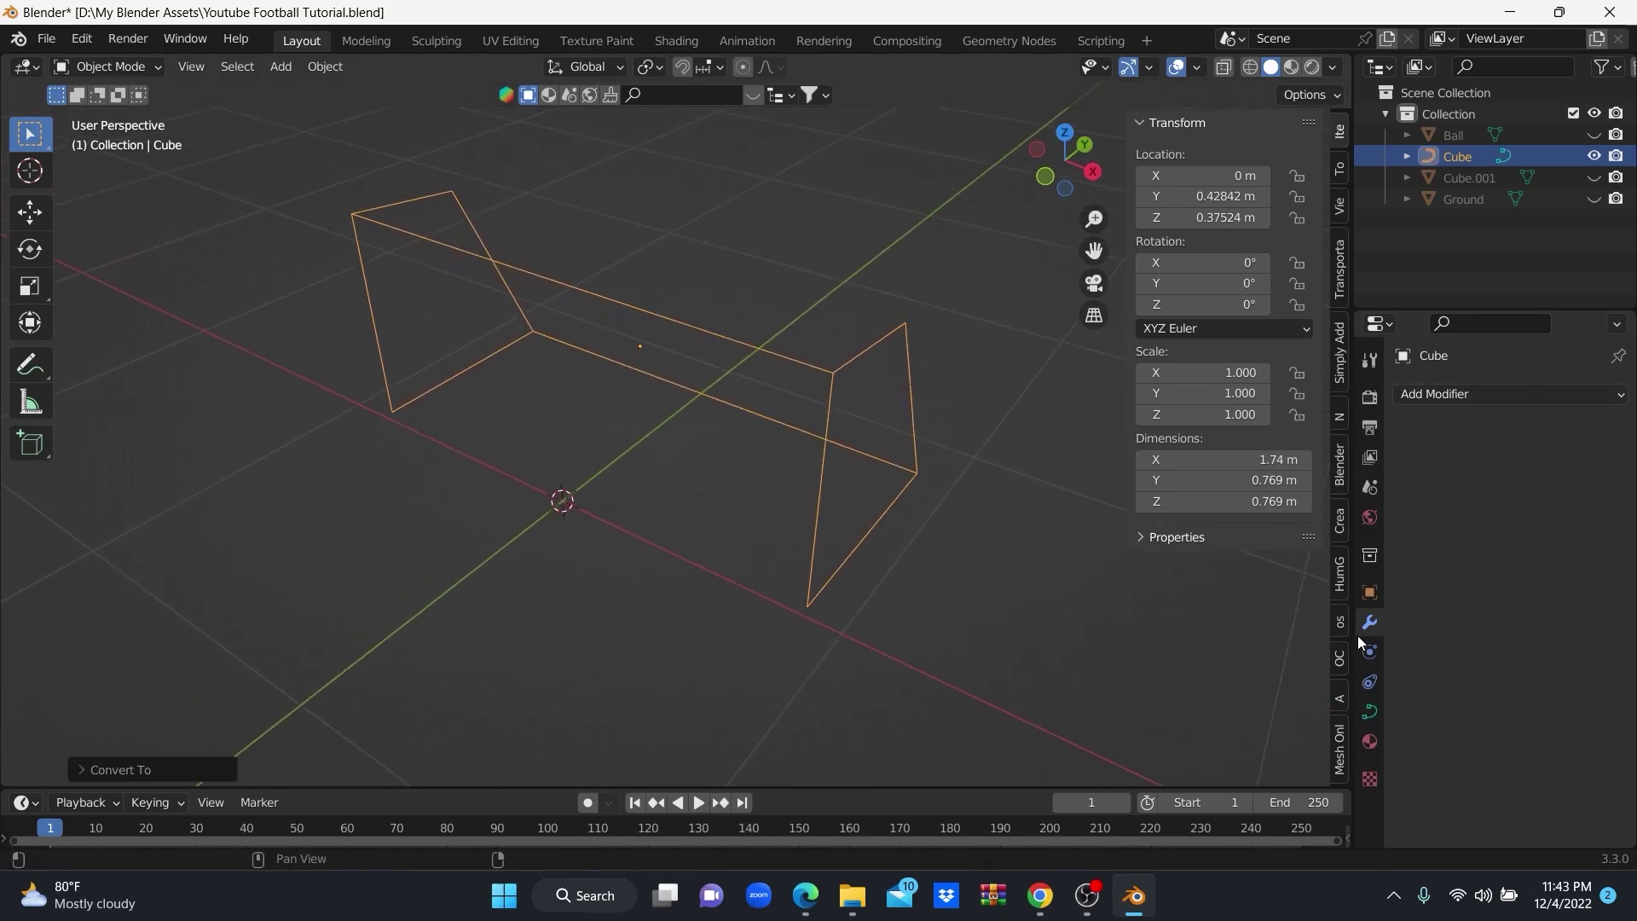
click(1369, 714)
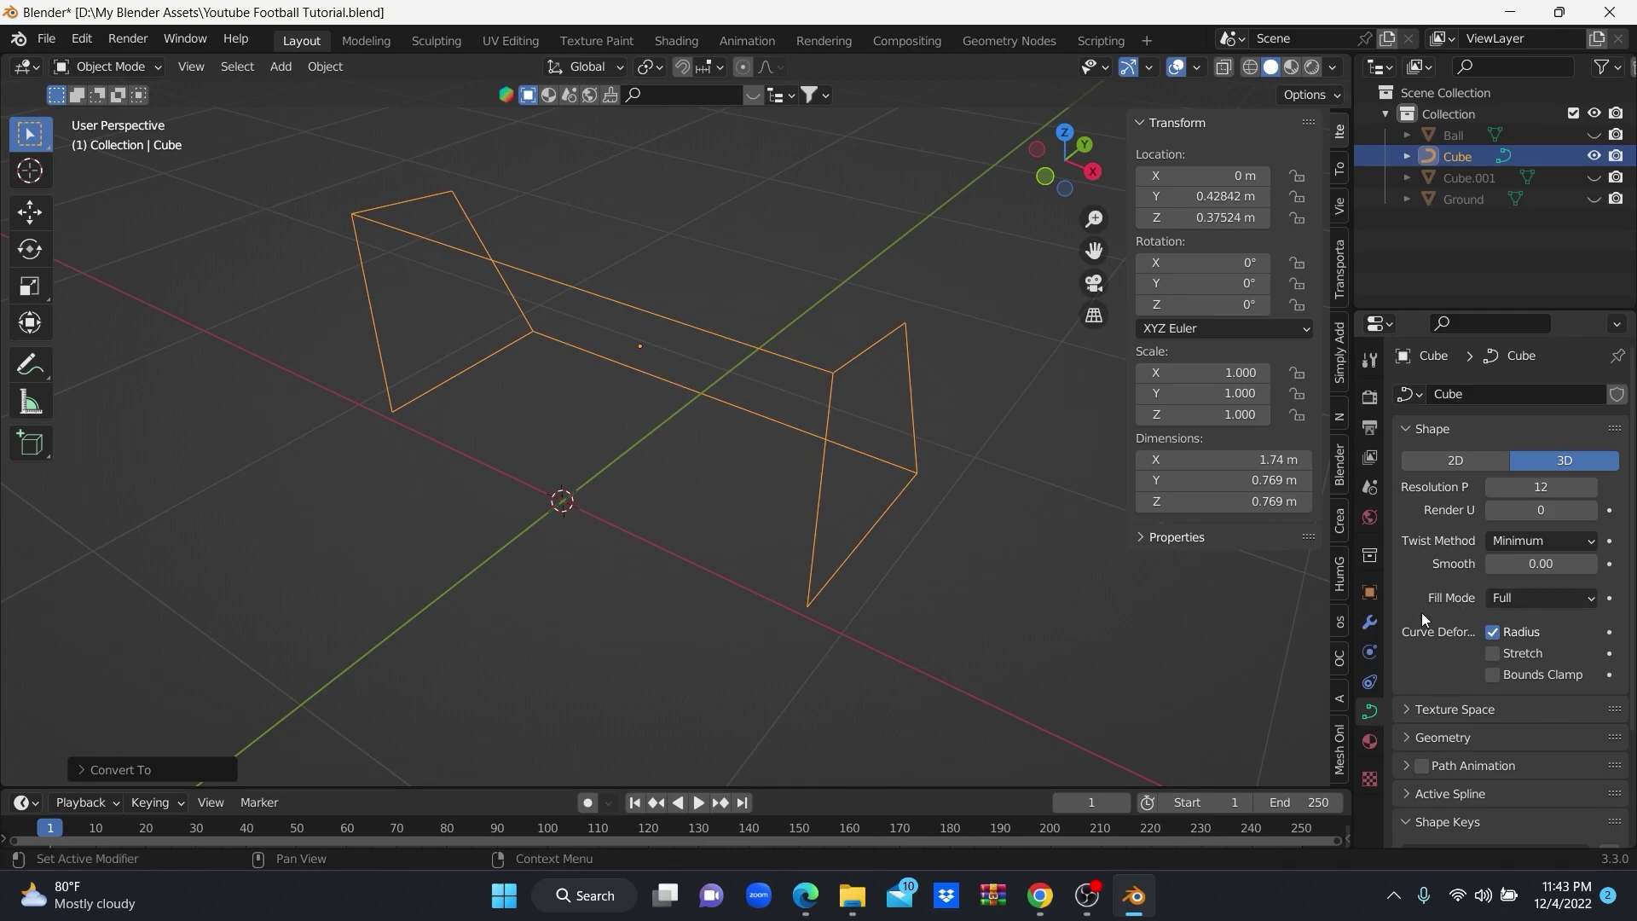
scroll(1546, 584, down, 5)
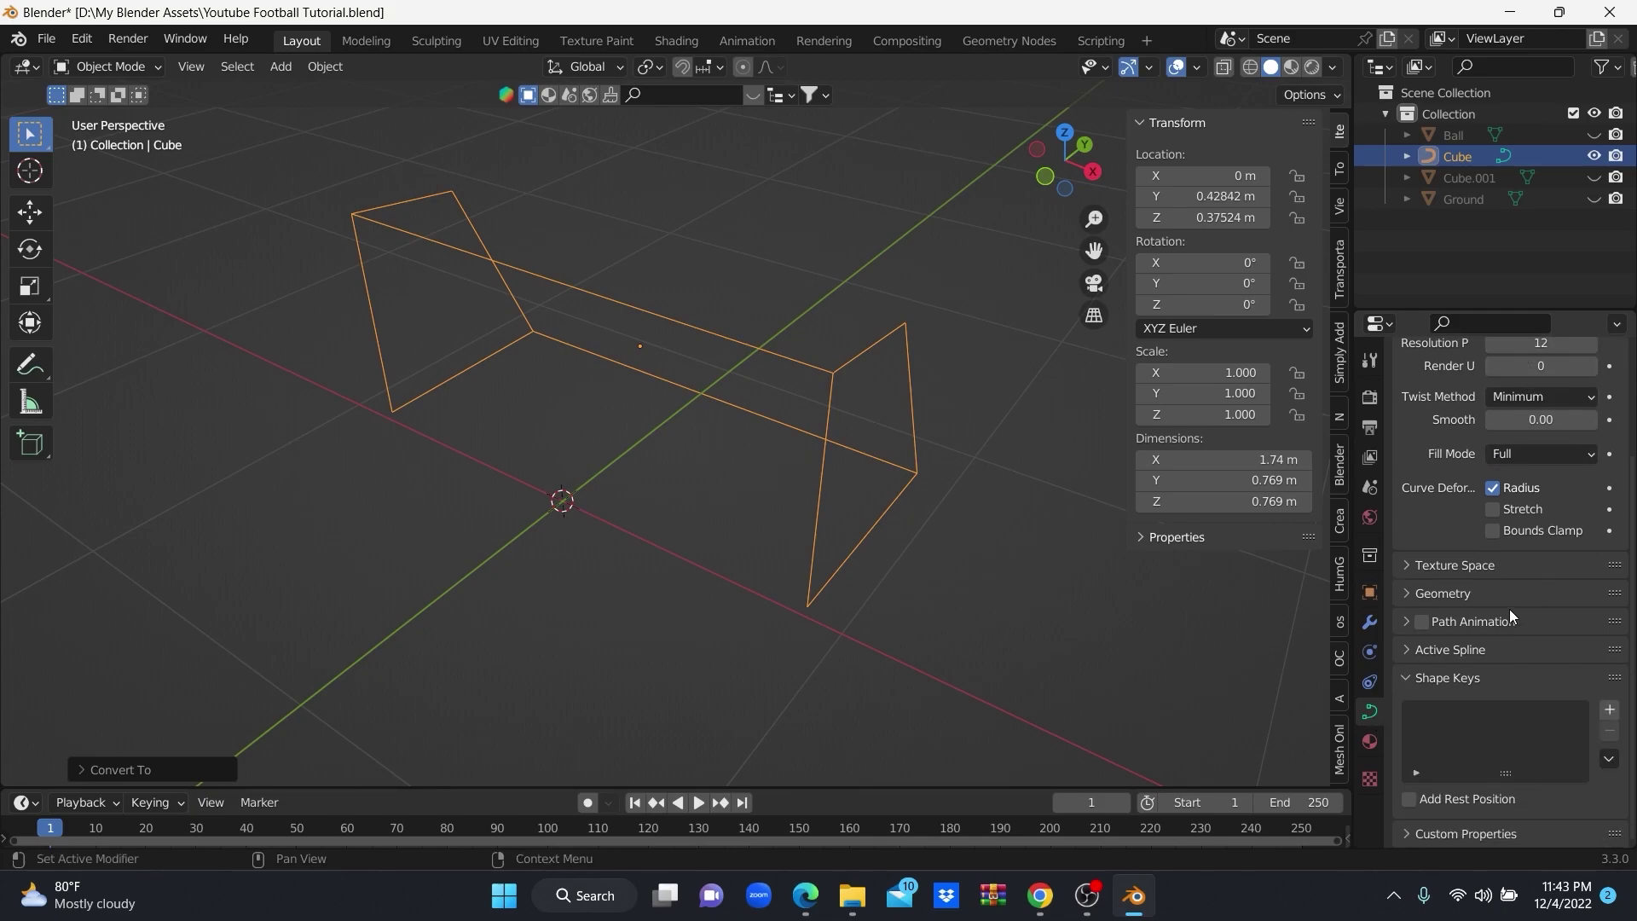
click(1407, 604)
scroll(1552, 724, down, 3)
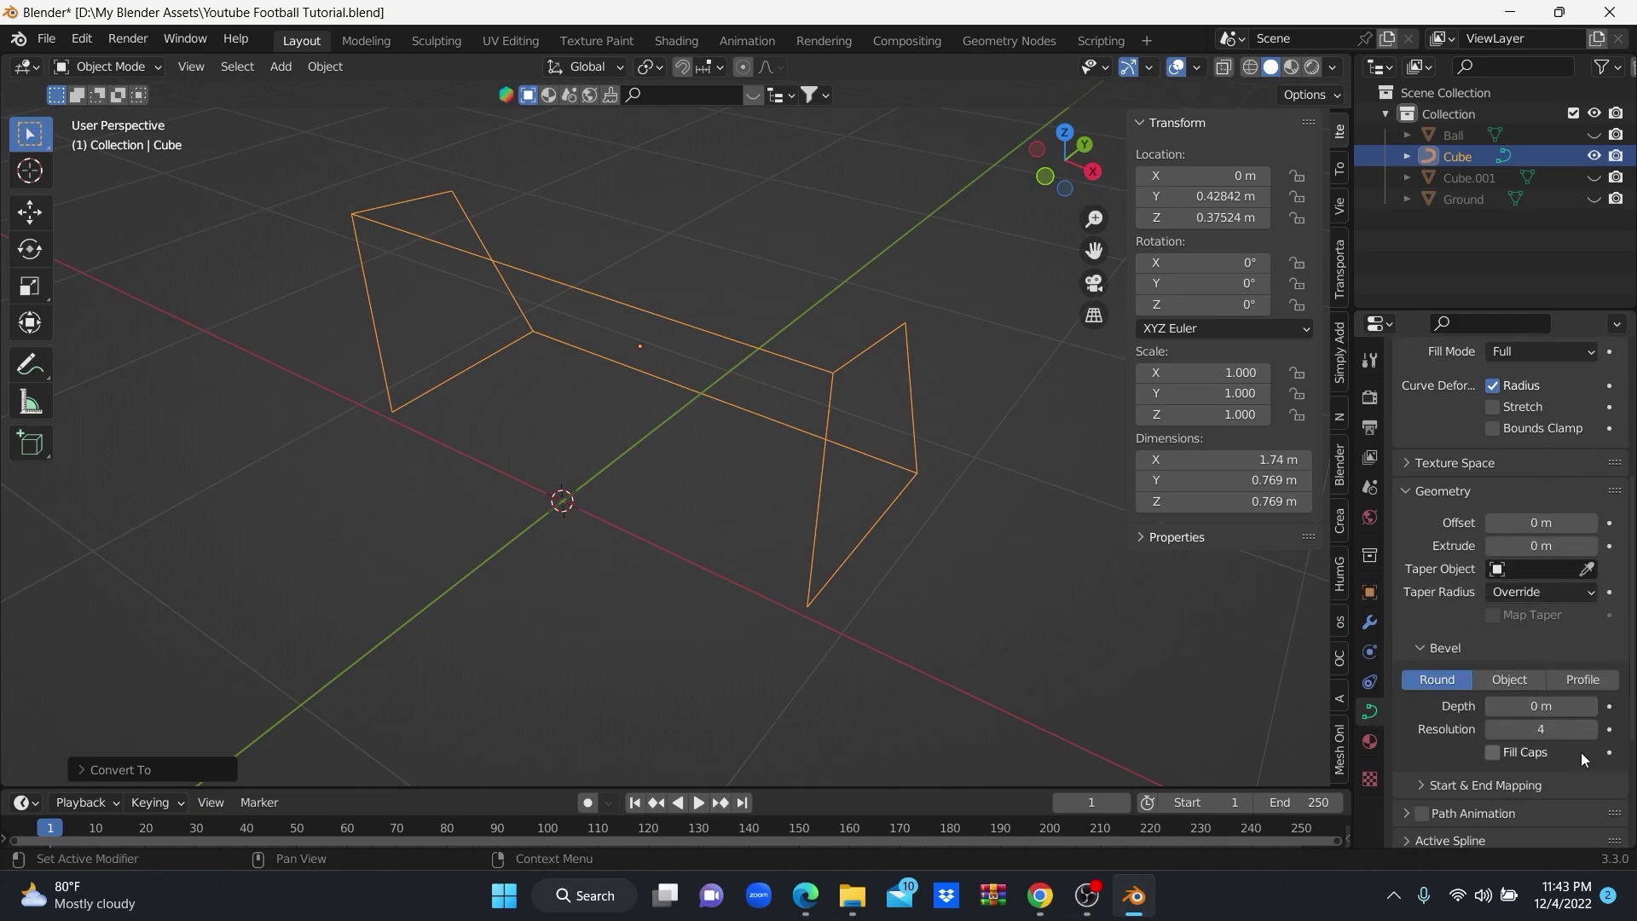
Give the goal curve a bevel depth, trying values such as 0.005 m.
click(1590, 708)
mouse_move(938, 658)
middle_down()
mouse_move(889, 617)
mouse_move(882, 571)
mouse_move(837, 597)
mouse_move(849, 622)
mouse_move(878, 617)
mouse_move(882, 583)
mouse_move(1026, 587)
middle_up()
scroll(889, 617, up, 3)
scroll(882, 621, down, 4)
text(.005)
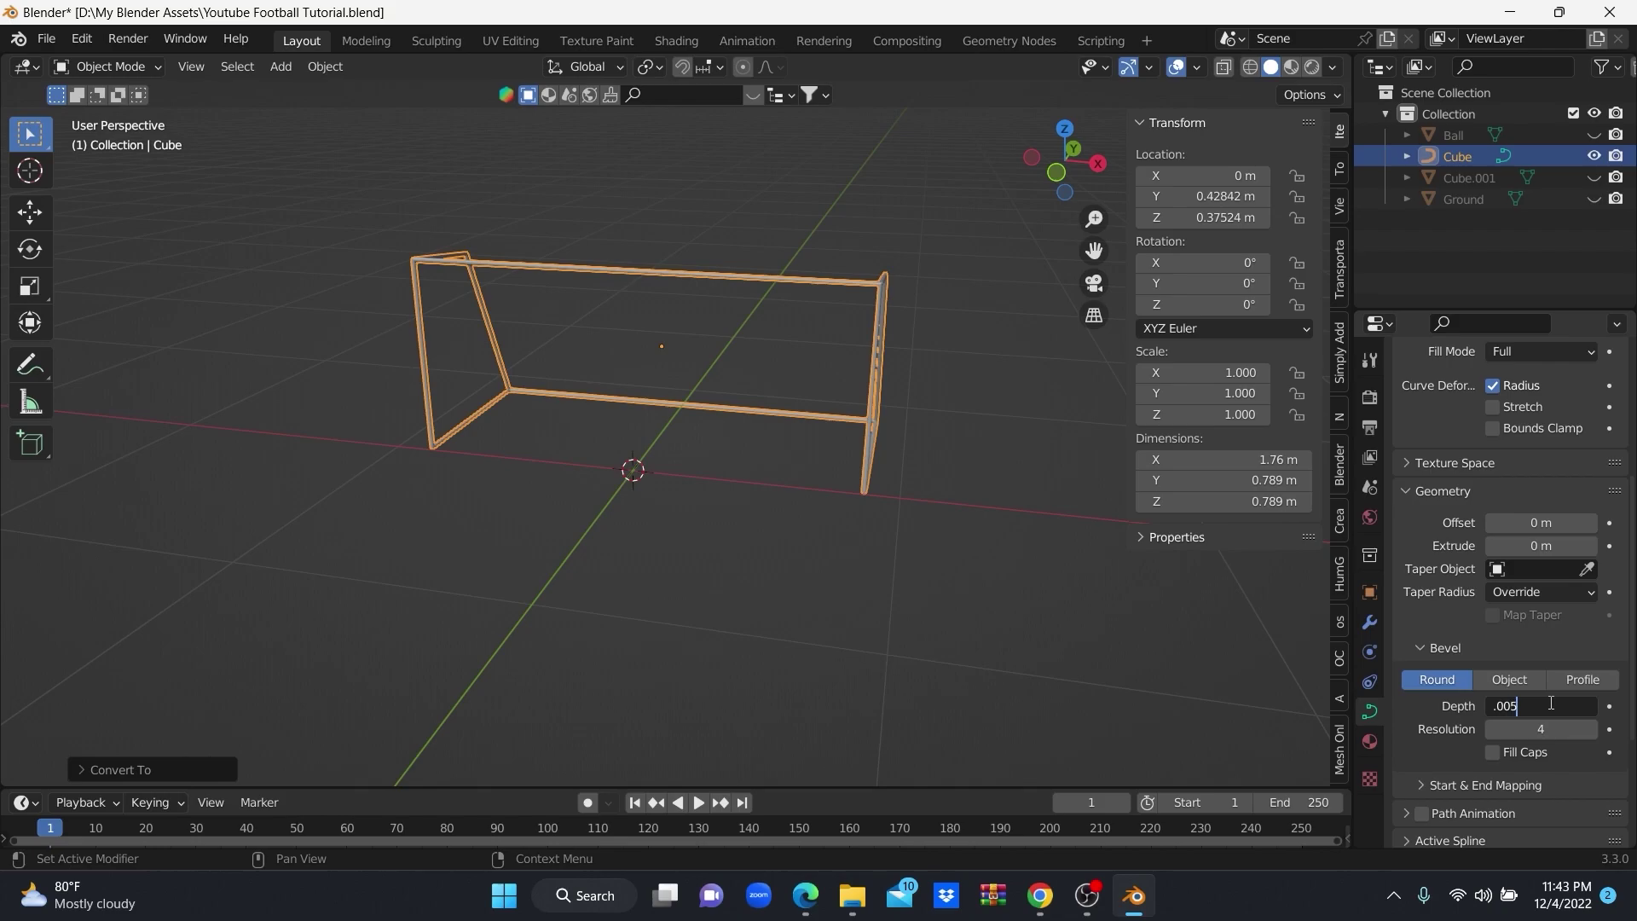
key(Return)
mouse_move(853, 426)
middle_down()
mouse_move(776, 368)
mouse_move(835, 384)
middle_up()
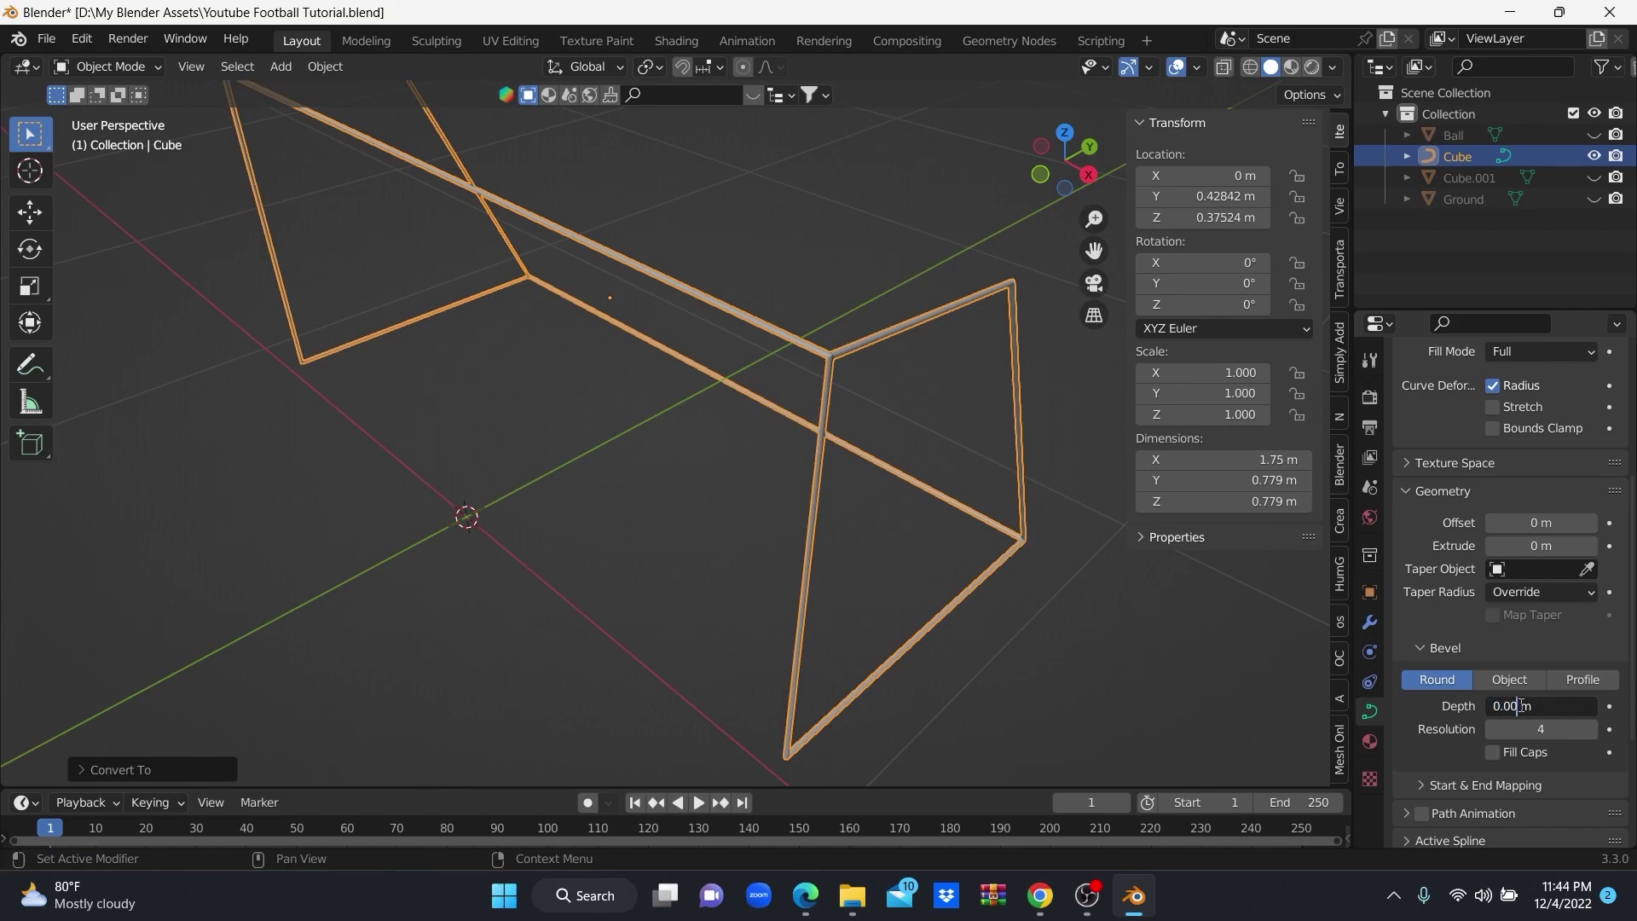
text(9)
key(Return)
mouse_move(768, 511)
middle_down()
mouse_move(977, 499)
mouse_move(954, 493)
mouse_move(1214, 655)
middle_up()
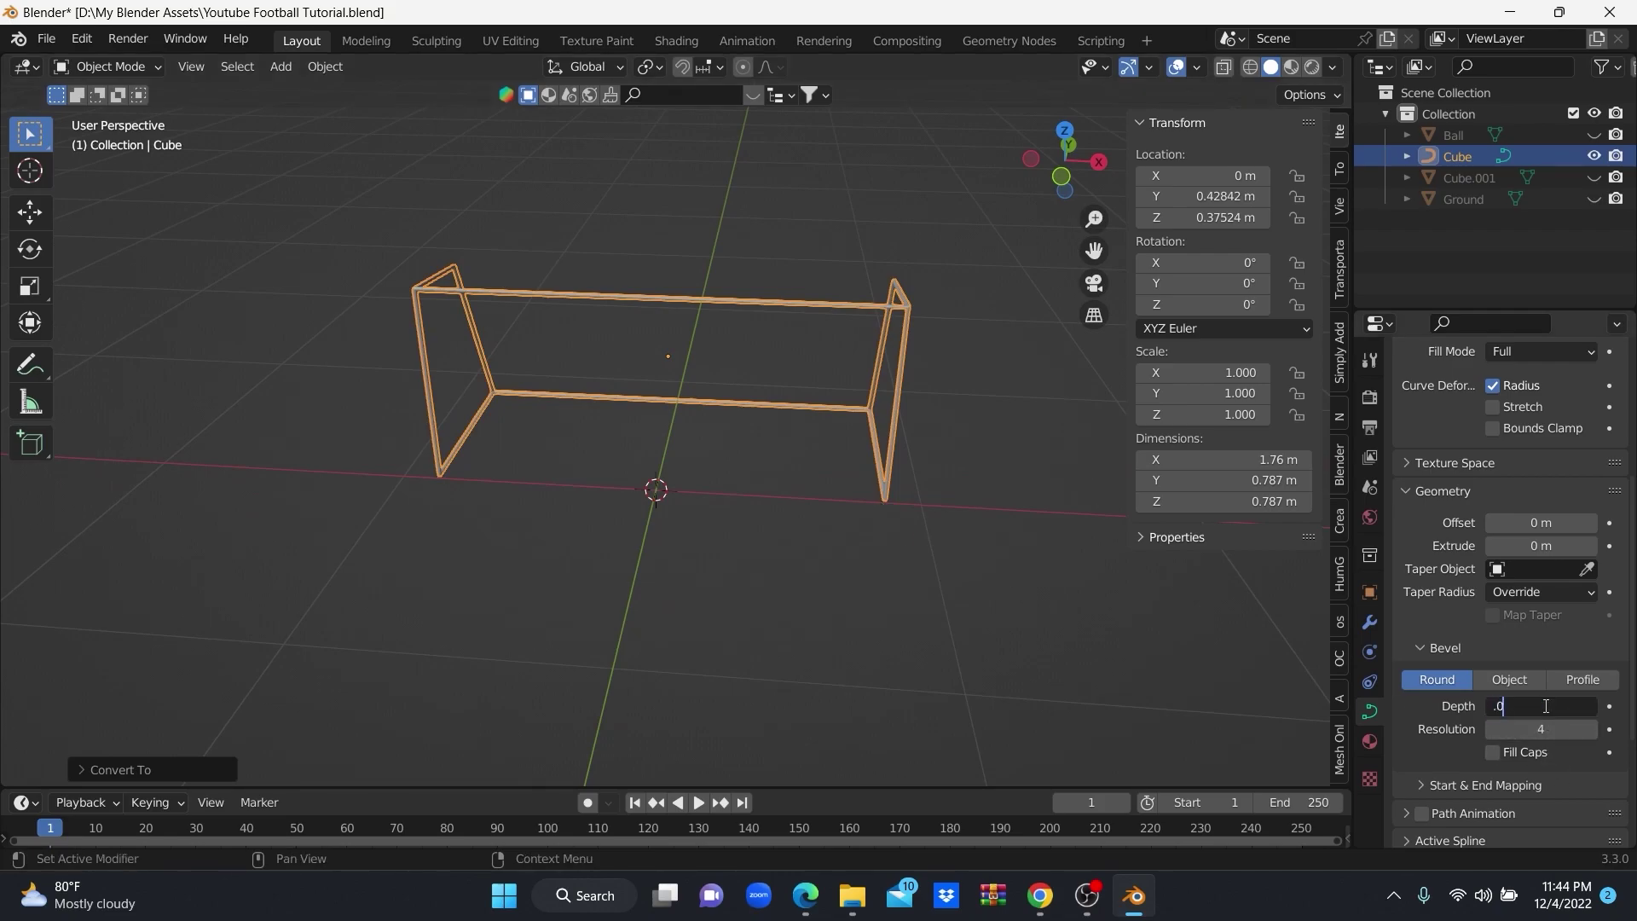
key(Return)
Set the bevel depth to 0.015 m and hide the tubed goal frame.
scroll(931, 436, down, 3)
mouse_move(931, 436)
middle_down()
mouse_move(933, 546)
mouse_move(1061, 561)
mouse_move(862, 555)
mouse_move(928, 555)
mouse_move(851, 569)
mouse_move(829, 594)
mouse_move(884, 587)
middle_up()
text(1)
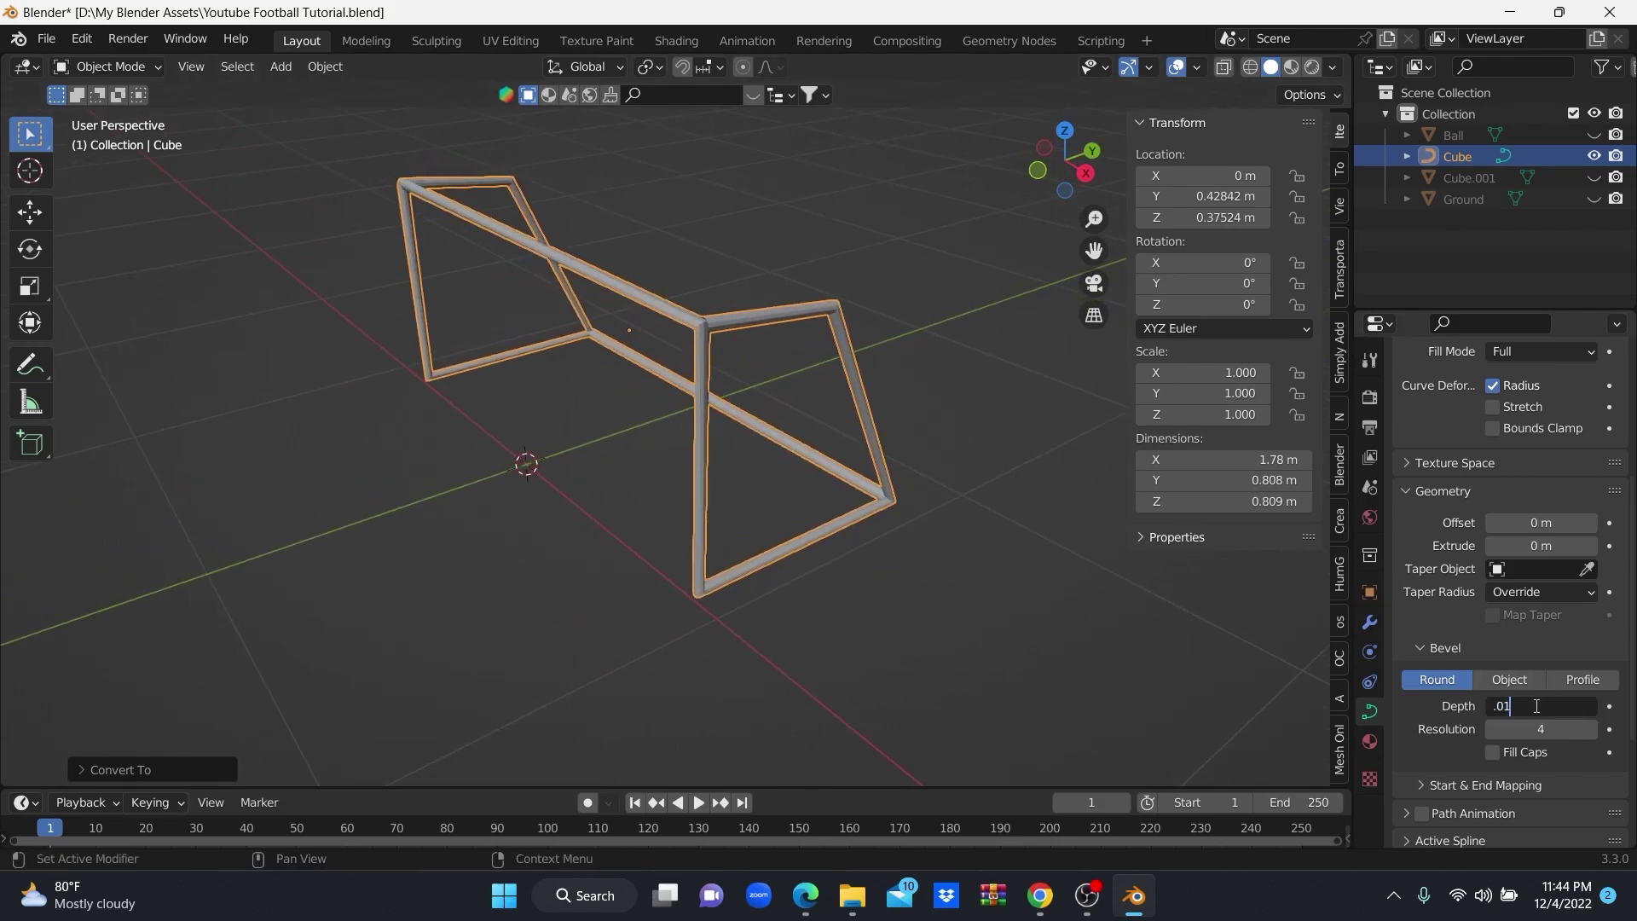
text(5)
key(Return)
mouse_move(933, 508)
middle_down()
mouse_move(1004, 510)
mouse_move(956, 513)
mouse_move(980, 539)
mouse_move(723, 545)
mouse_move(919, 561)
mouse_move(898, 540)
mouse_move(892, 573)
mouse_move(862, 585)
mouse_move(908, 600)
mouse_move(989, 546)
middle_up()
click(918, 561)
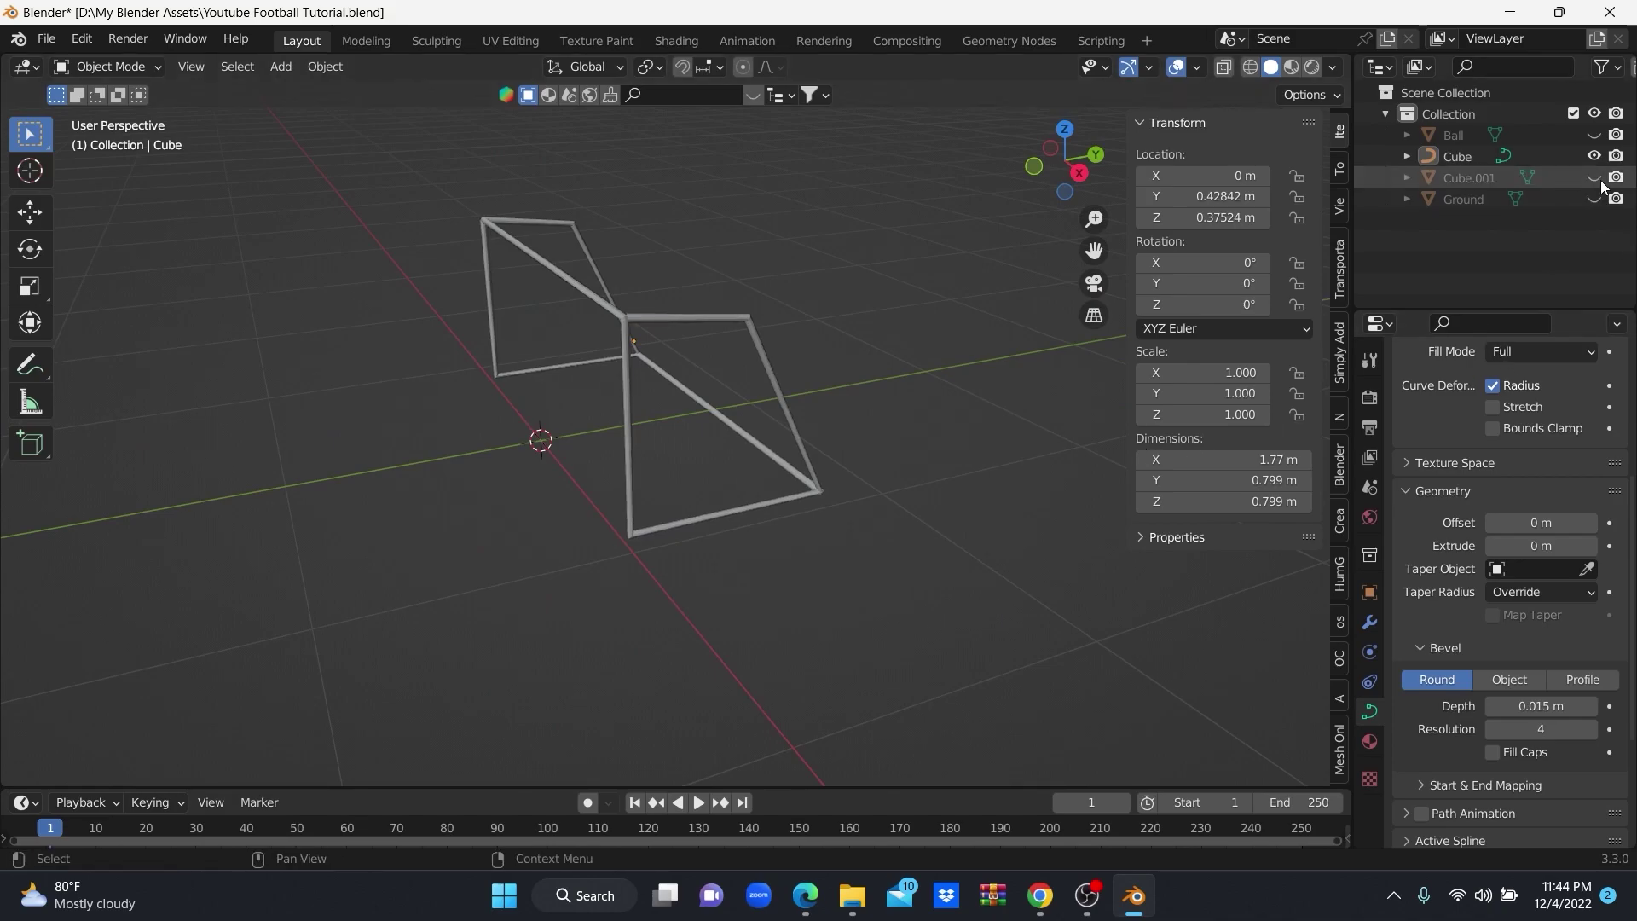
click(1594, 156)
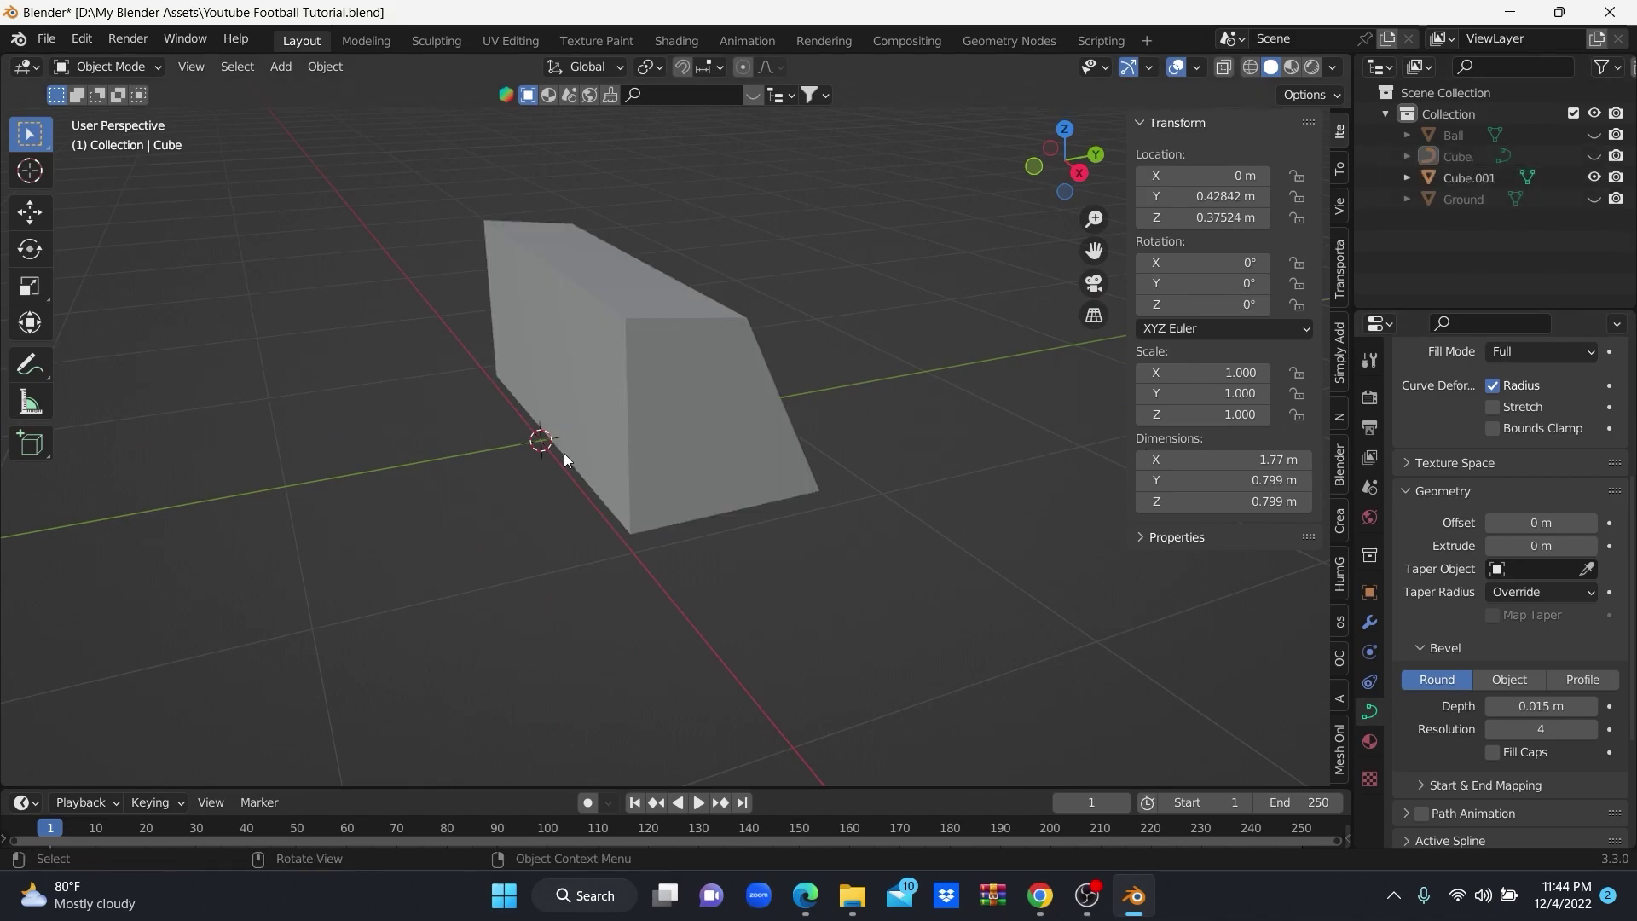
Apply Cube.001's scale so its mesh can be edited cleanly.
click(564, 453)
mouse_move(565, 452)
middle_down()
mouse_move(658, 320)
mouse_move(667, 404)
middle_up()
key(Tab)
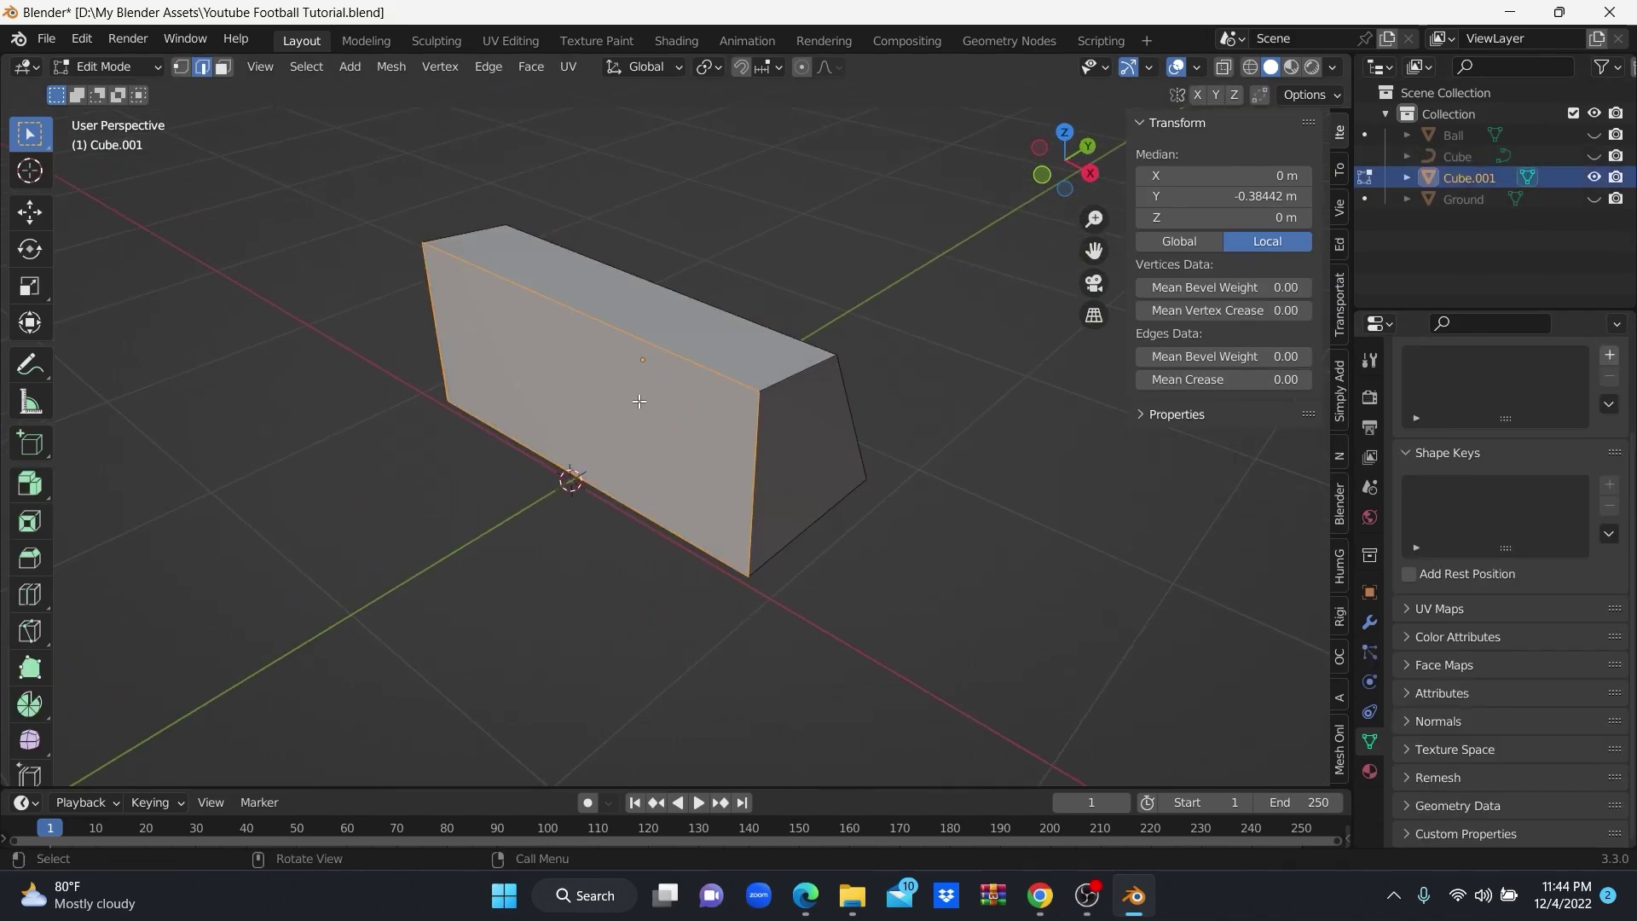
key(Tab)
key(ctrl+a)
click(639, 401)
key(Tab)
mouse_move(640, 401)
middle_down()
mouse_move(670, 392)
mouse_move(663, 376)
mouse_move(669, 398)
middle_up()
Delete the box's front and bottom faces in face select mode.
click(222, 66)
key(x)
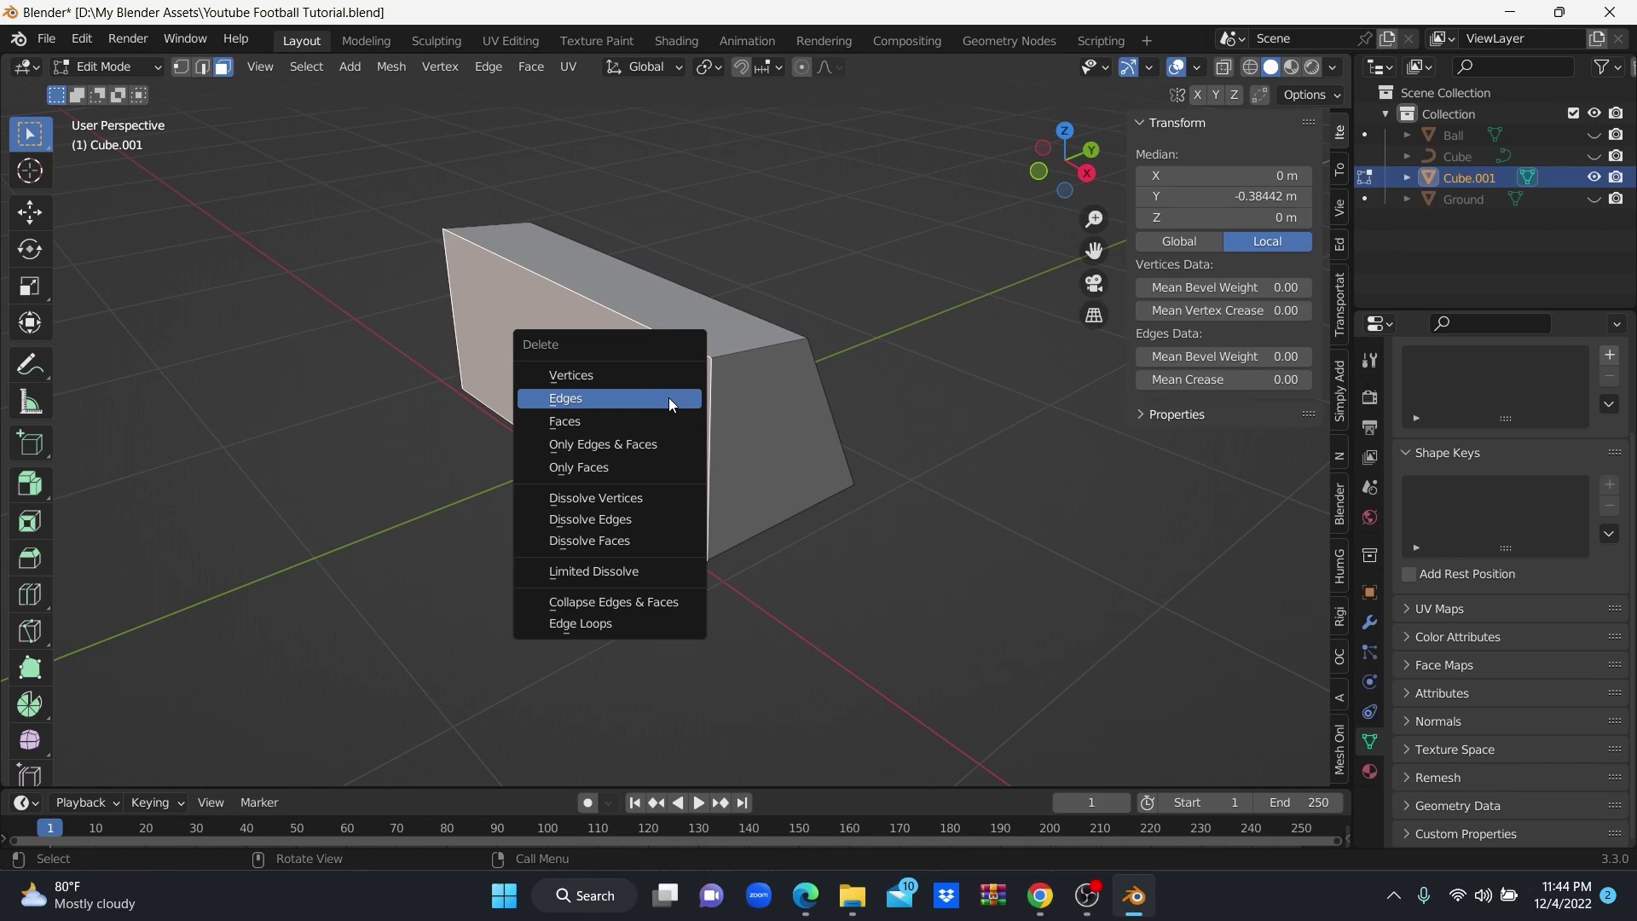
click(668, 397)
key(ctrl+z)
key(x)
click(659, 421)
mouse_move(658, 422)
middle_down()
mouse_move(704, 569)
mouse_move(701, 503)
middle_up()
click(670, 432)
key(x)
click(669, 432)
Select the whole open mesh and subdivide it, raising the number of cuts.
key(a)
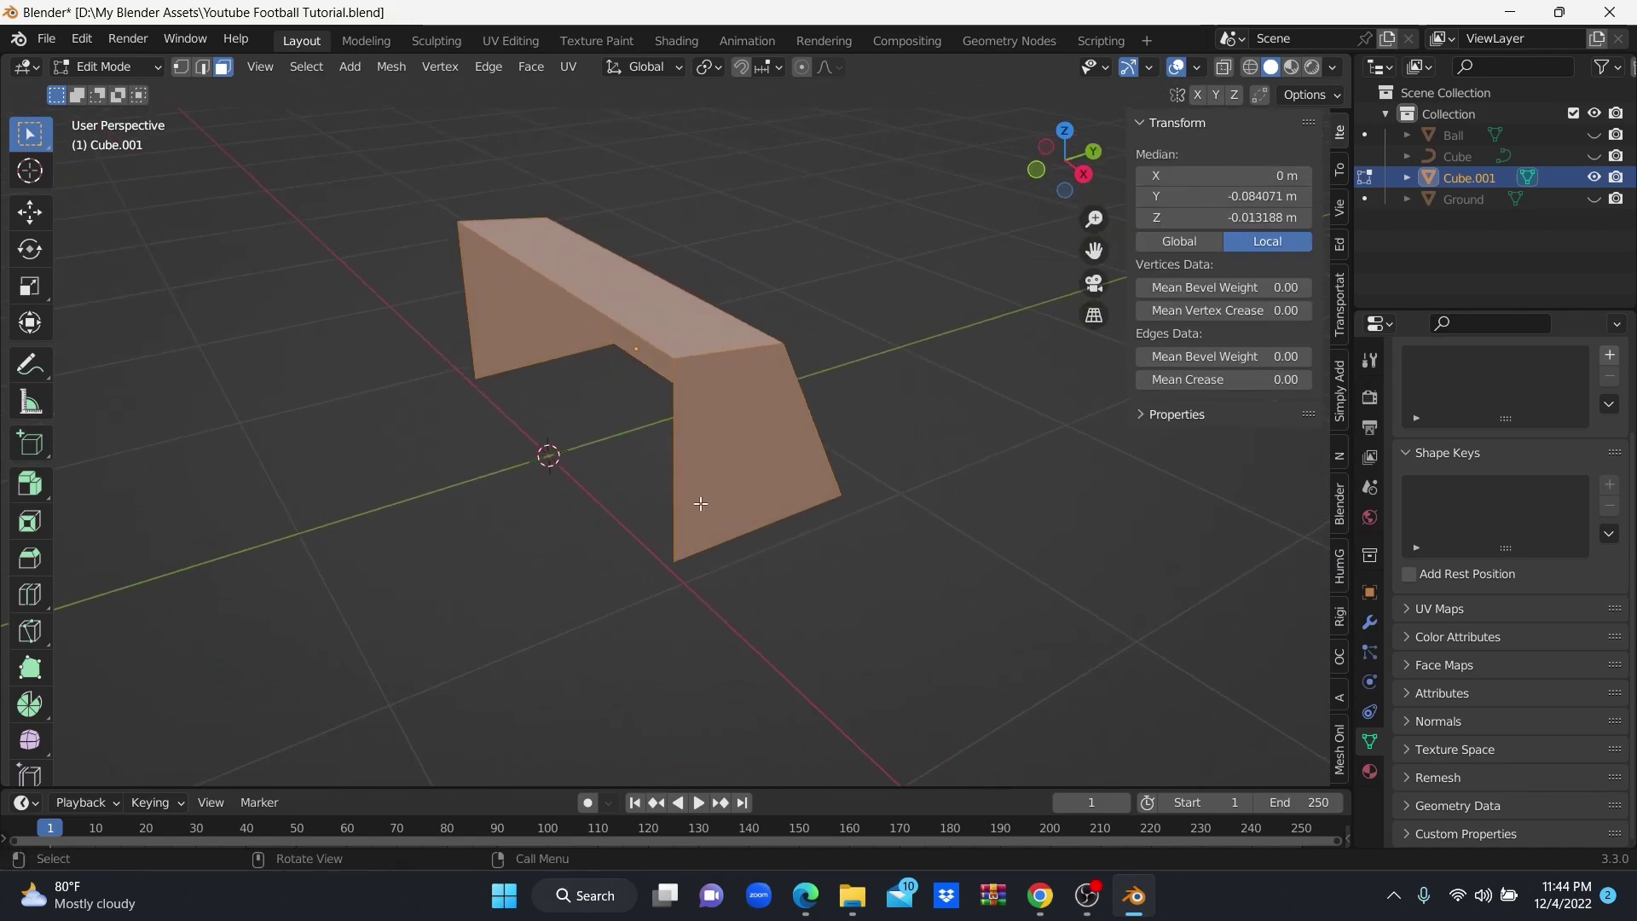
right_click(702, 502)
click(723, 414)
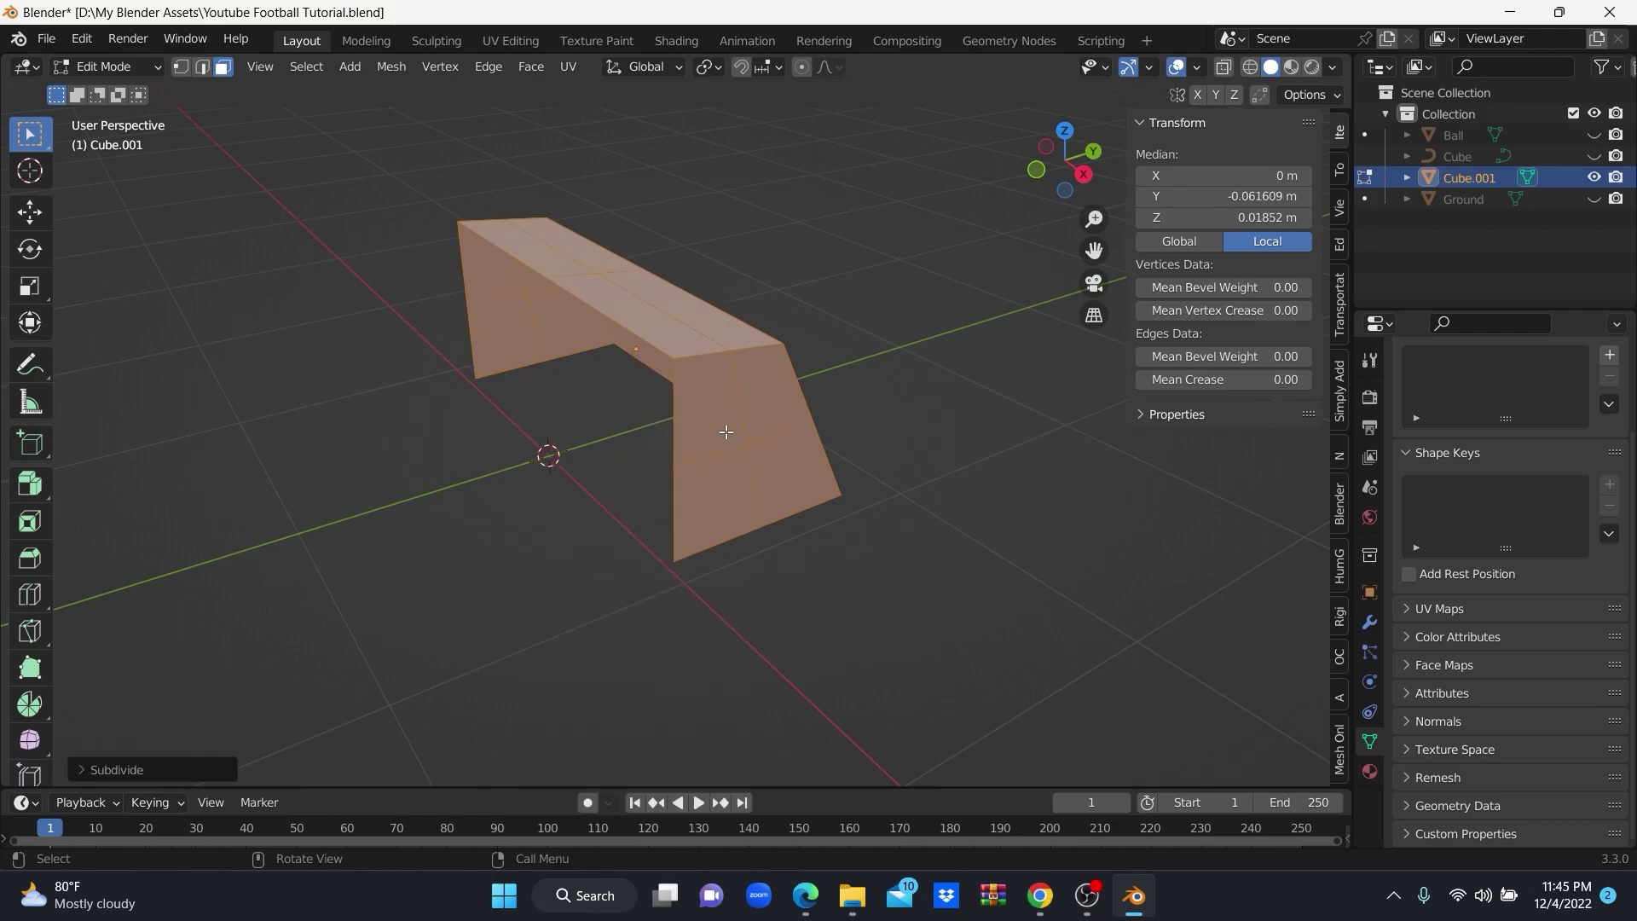
middle_drag(727, 433, 667, 470)
click(146, 765)
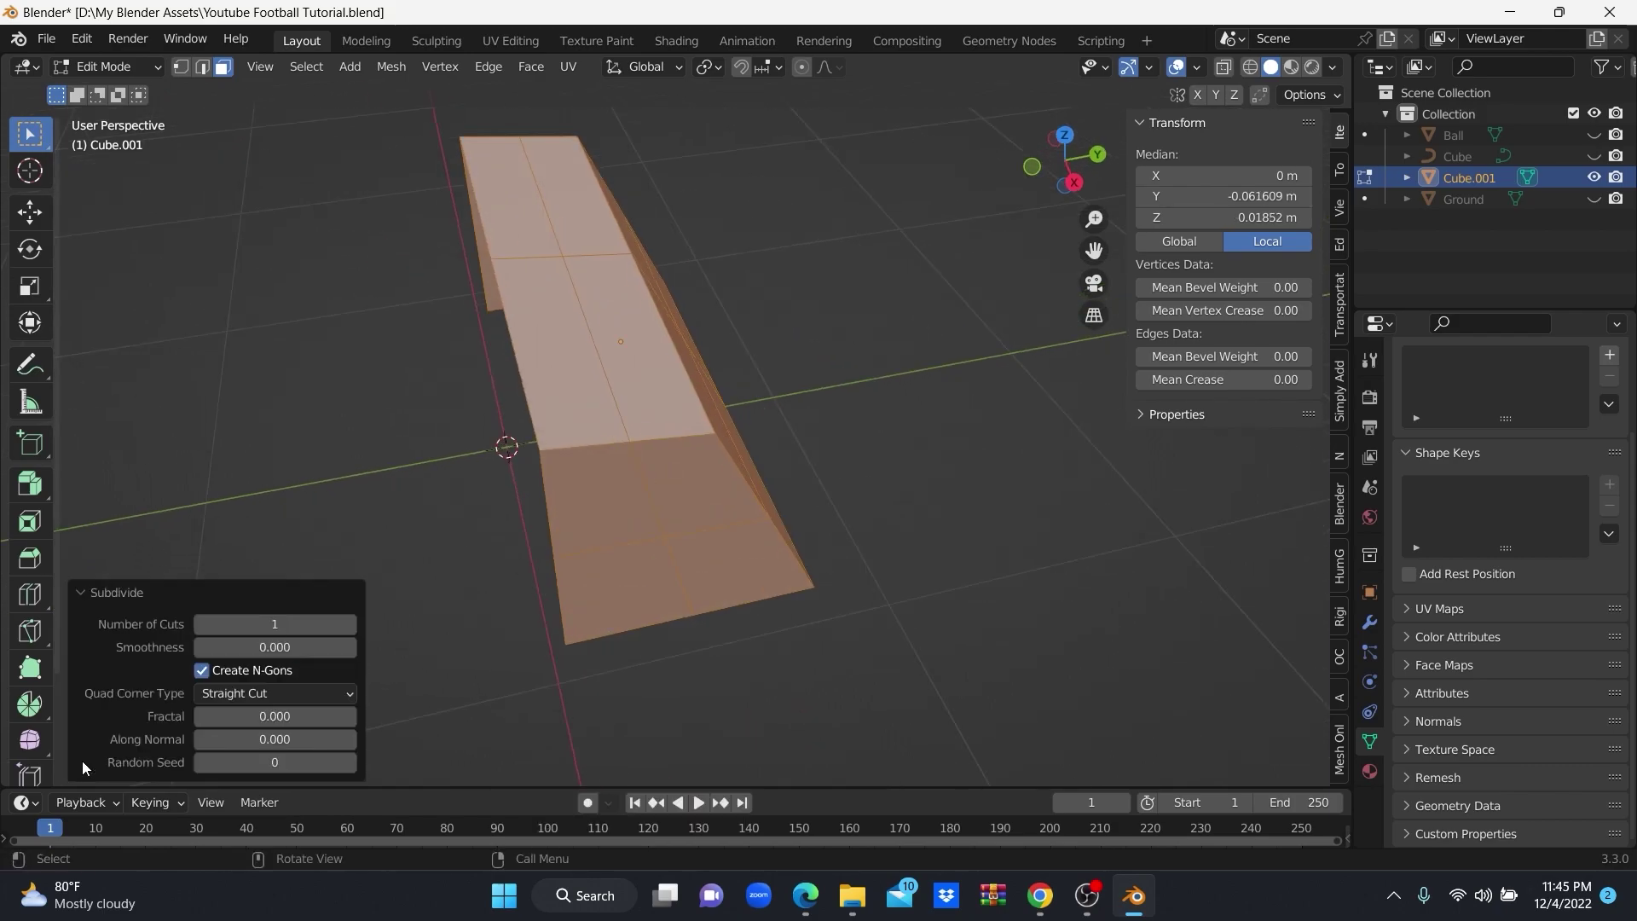
click(350, 624)
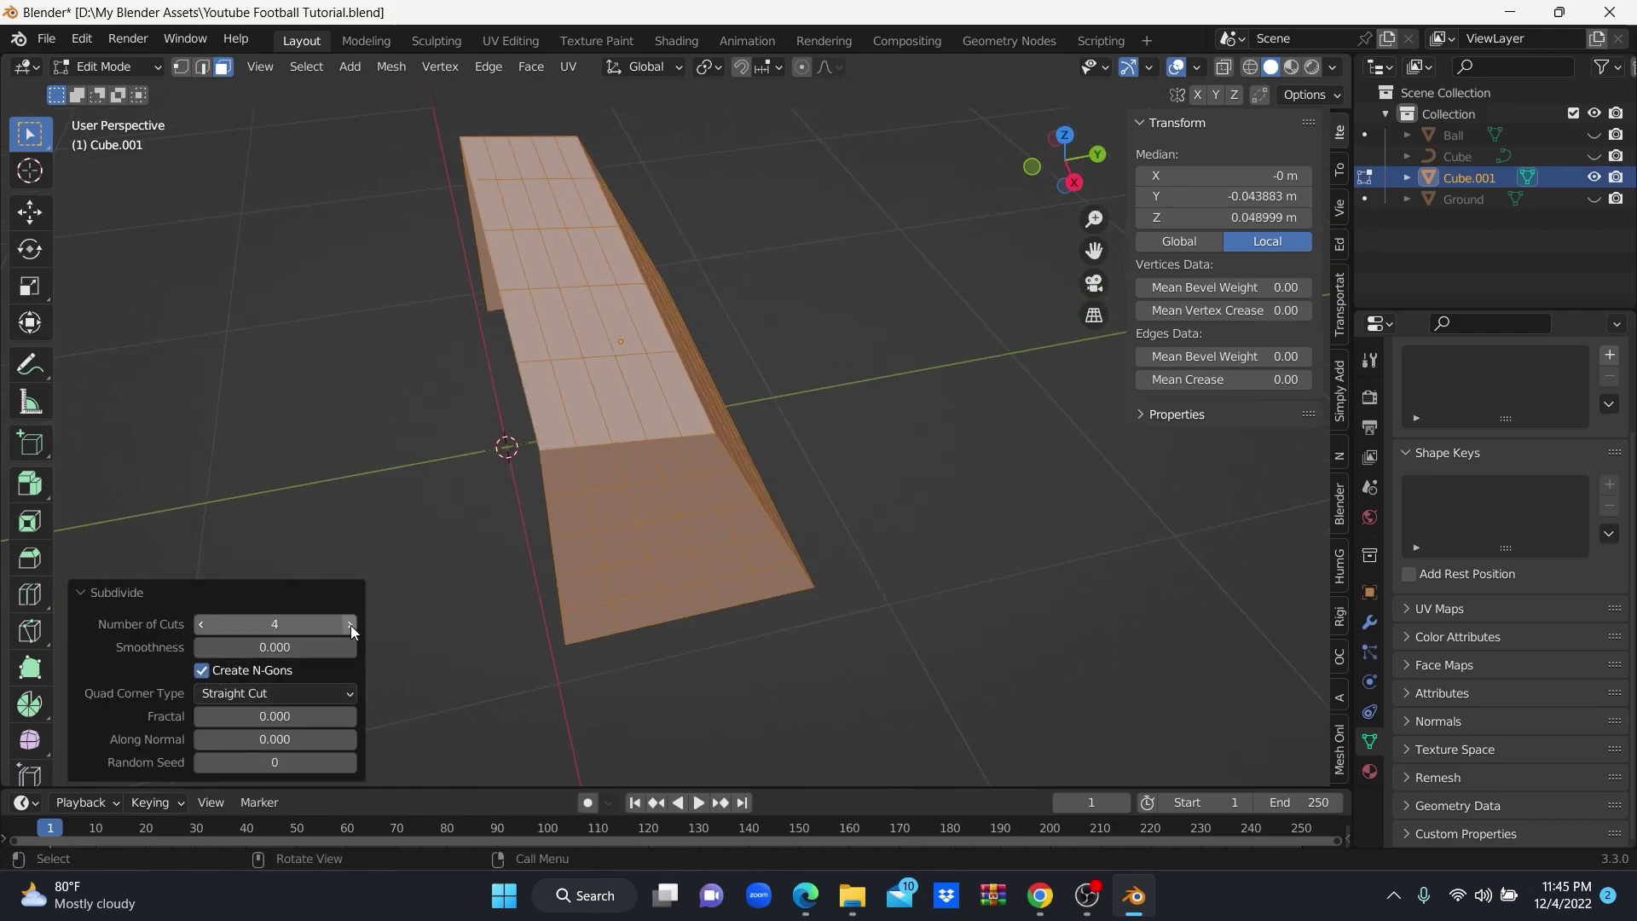
click(113, 607)
Subdivide the mesh twice more with 2 cuts, then return to Object Mode.
right_click(550, 391)
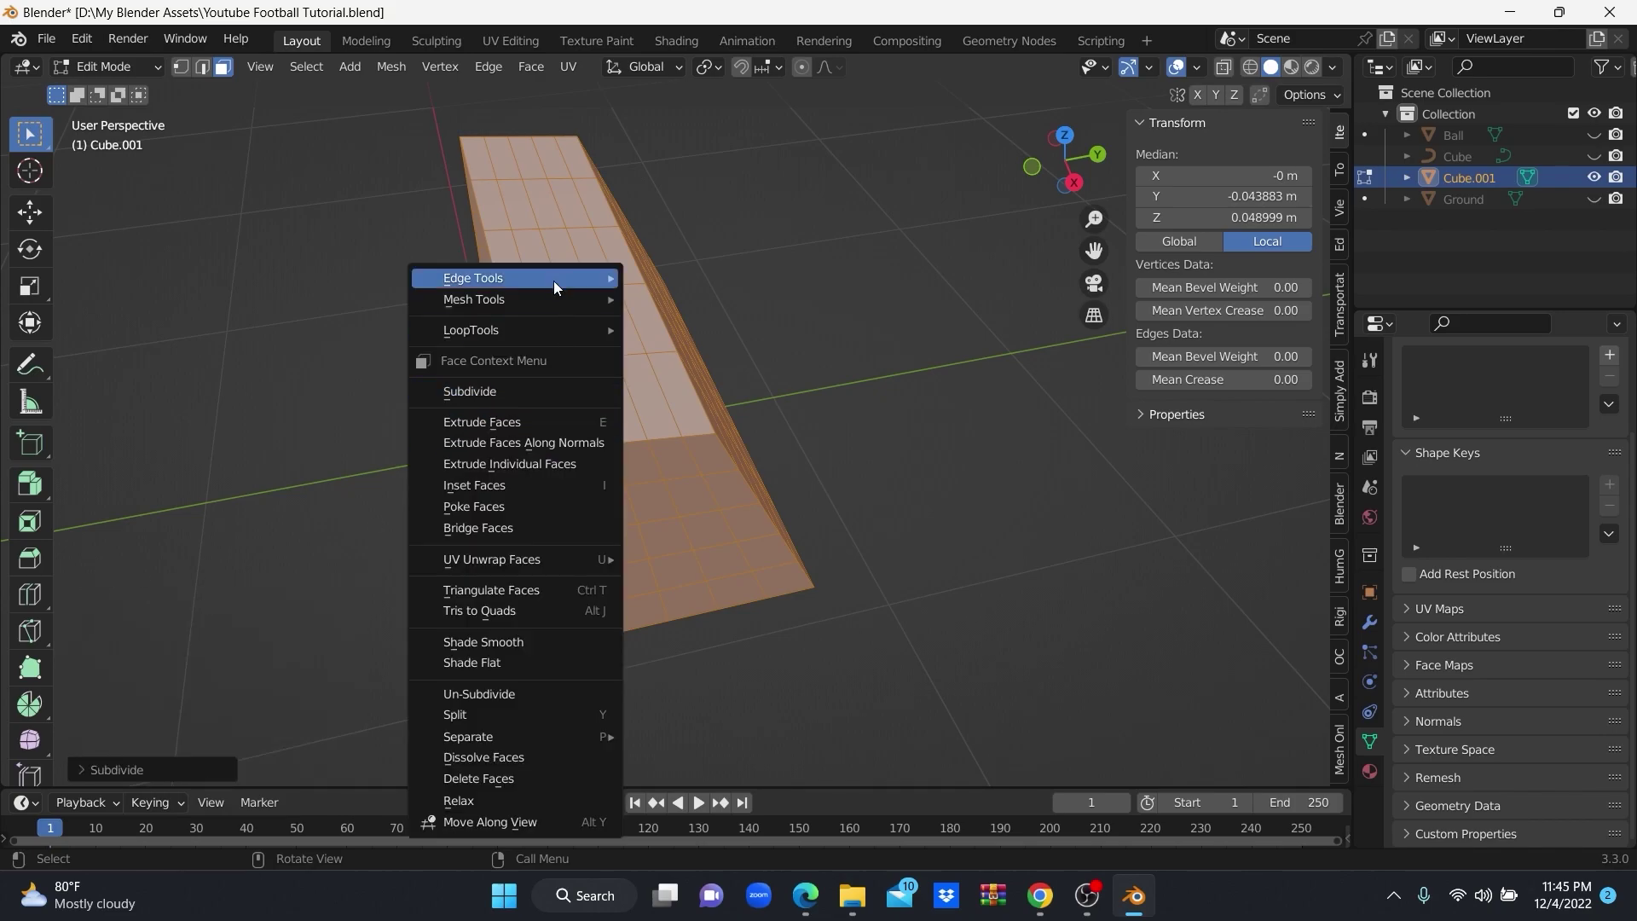
click(544, 392)
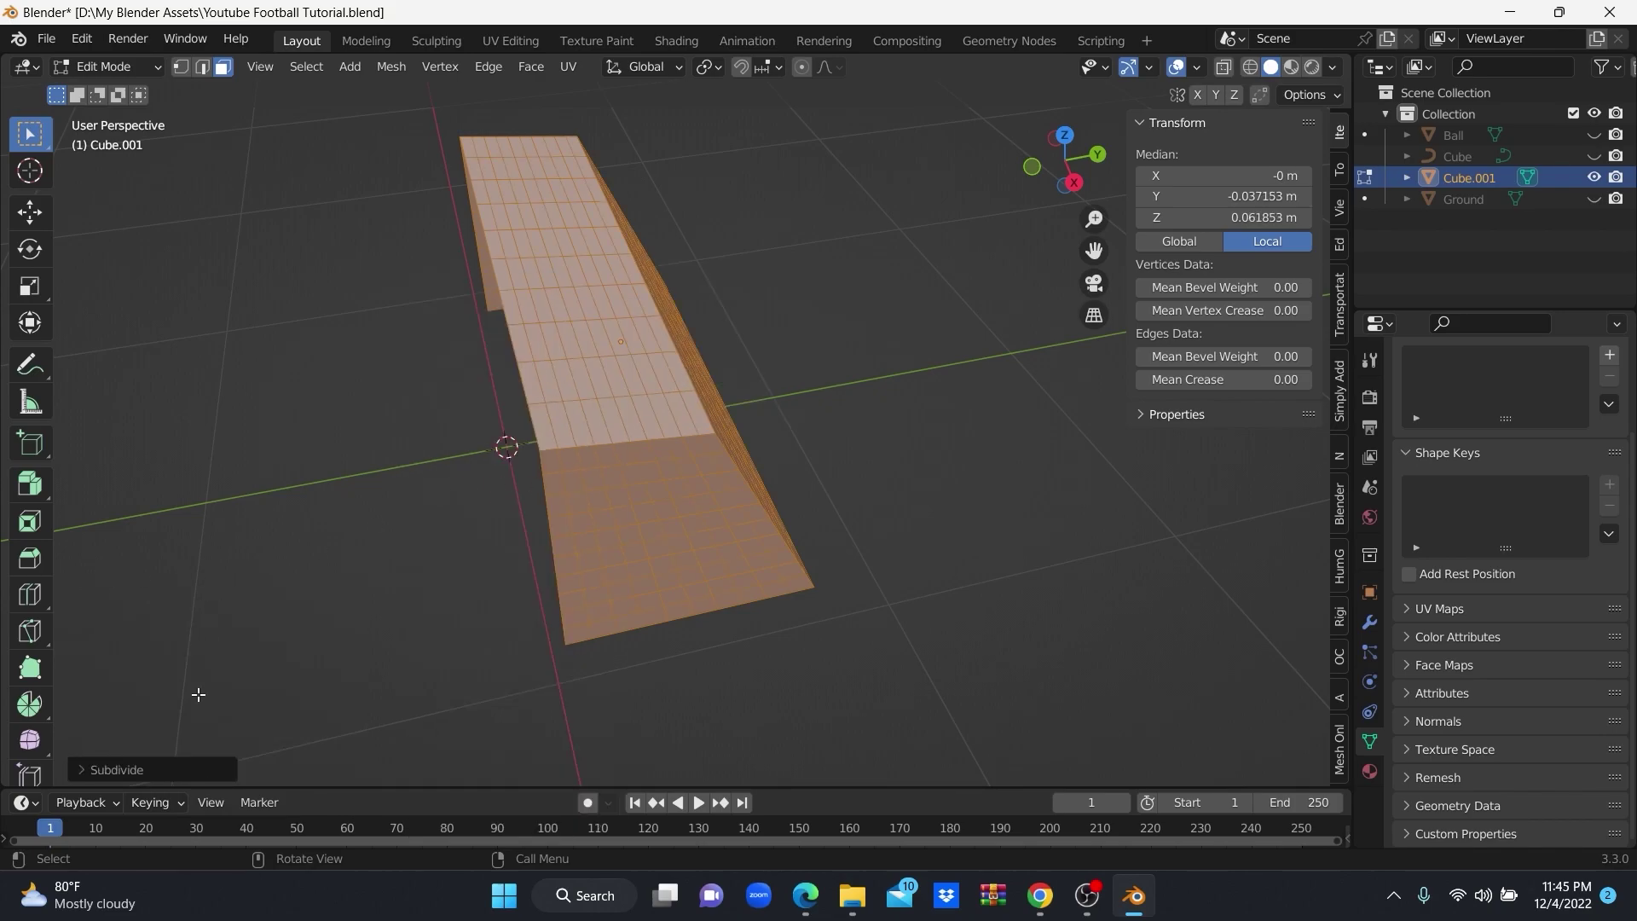
click(93, 770)
click(348, 625)
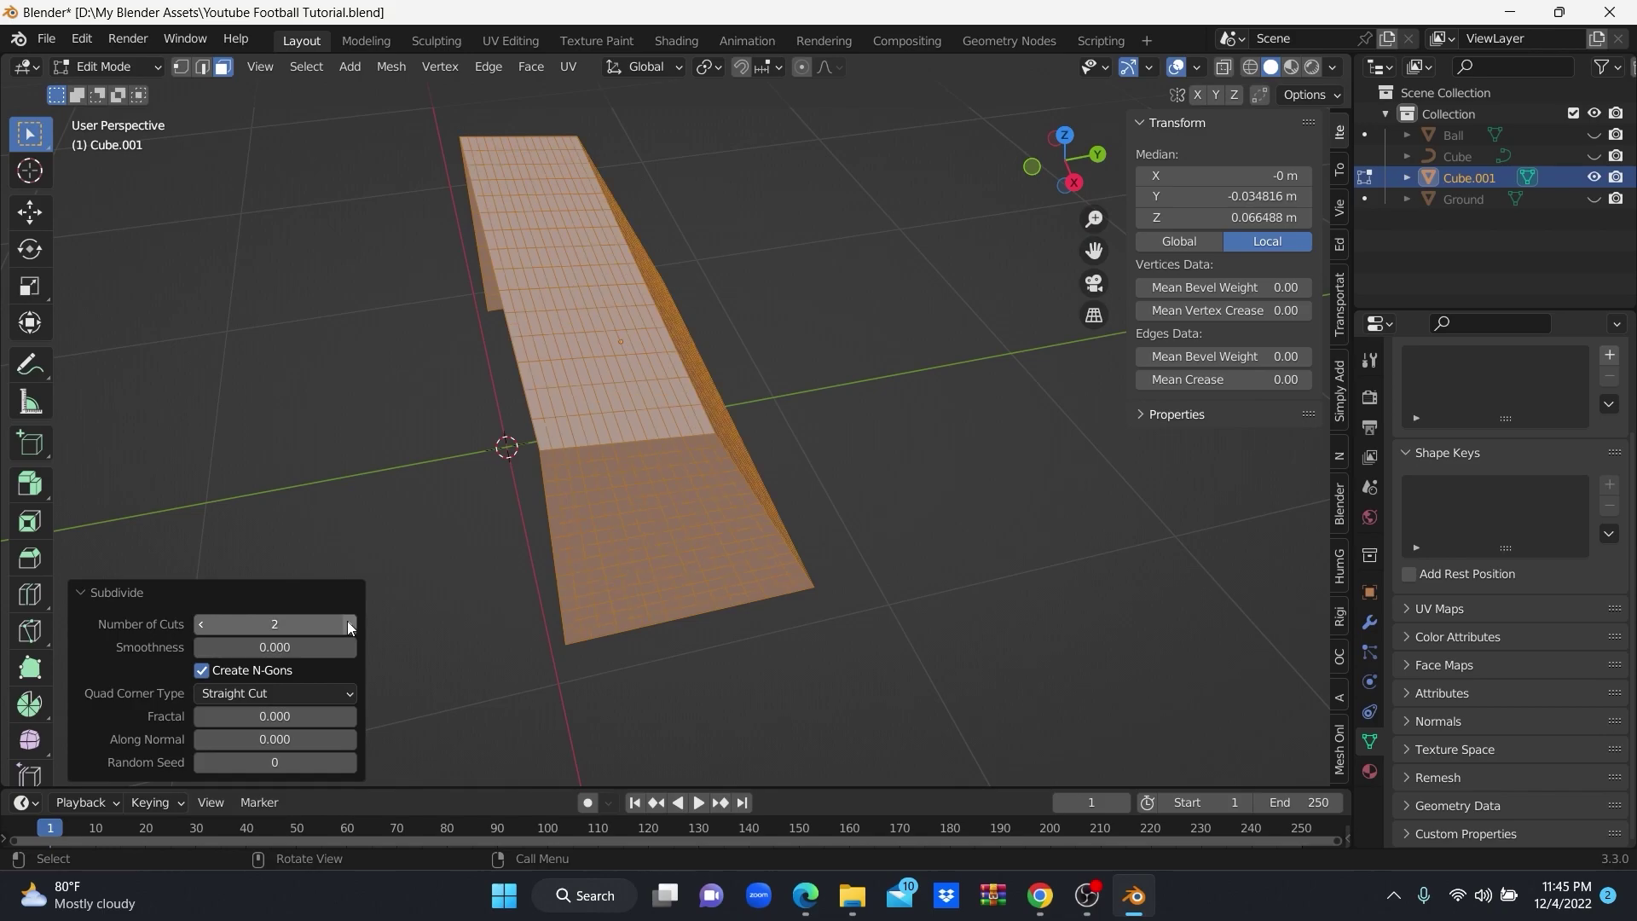
right_click(626, 370)
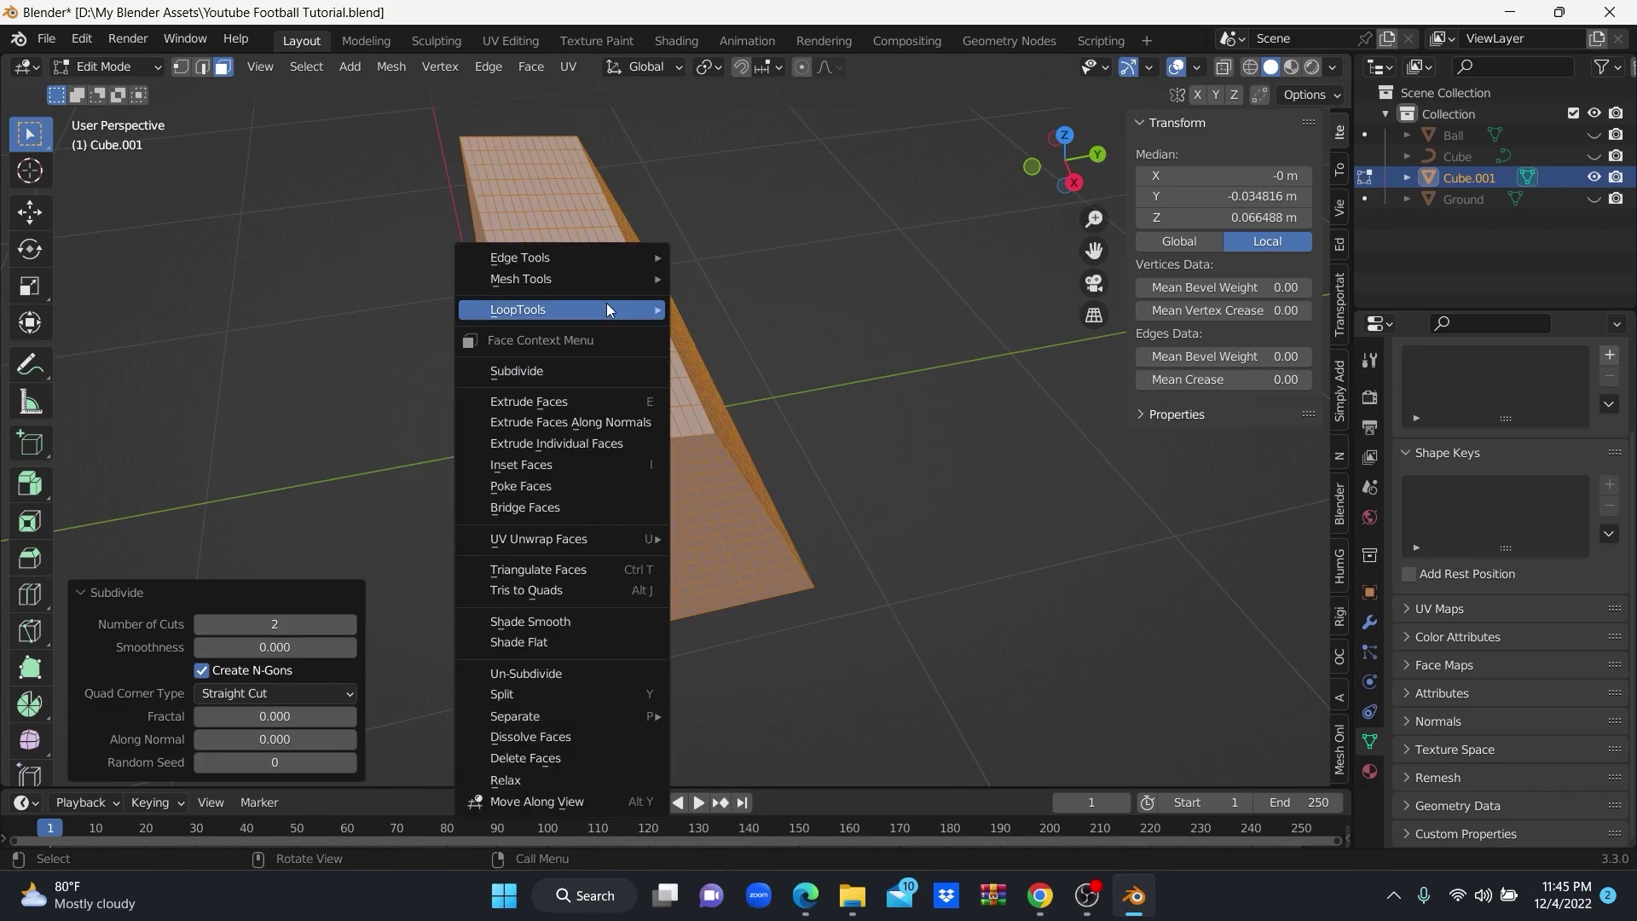
click(576, 371)
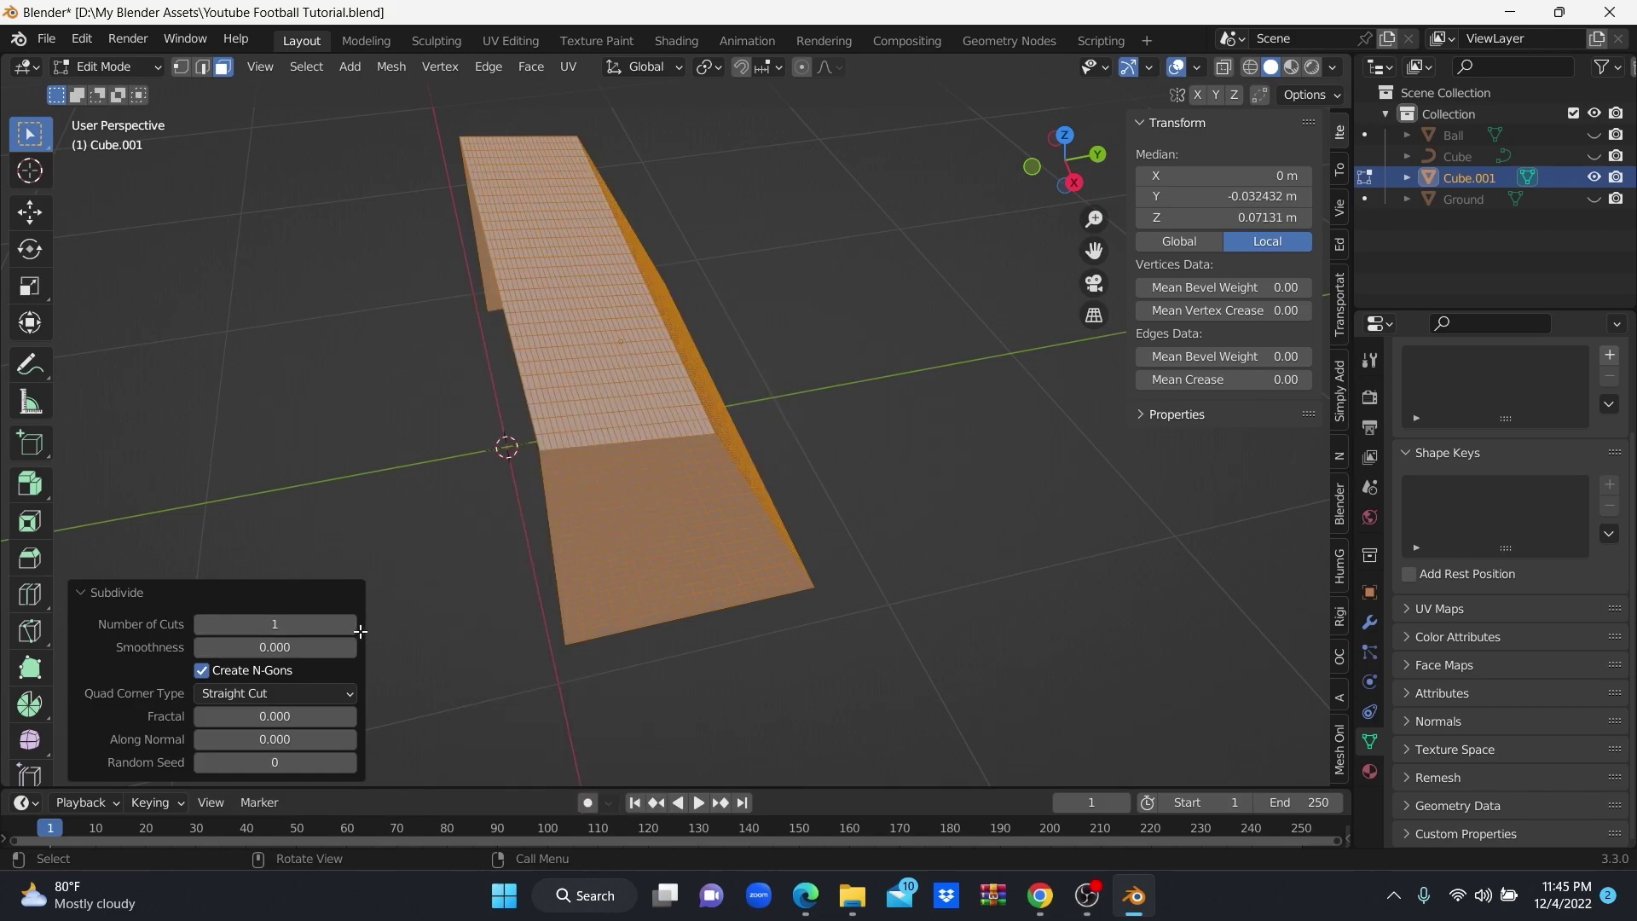
mouse_move(443, 607)
middle_down()
mouse_move(636, 555)
mouse_move(540, 643)
mouse_move(384, 541)
mouse_move(541, 571)
mouse_move(523, 577)
mouse_move(567, 591)
mouse_move(643, 566)
mouse_move(620, 593)
mouse_move(592, 591)
mouse_move(592, 565)
middle_up()
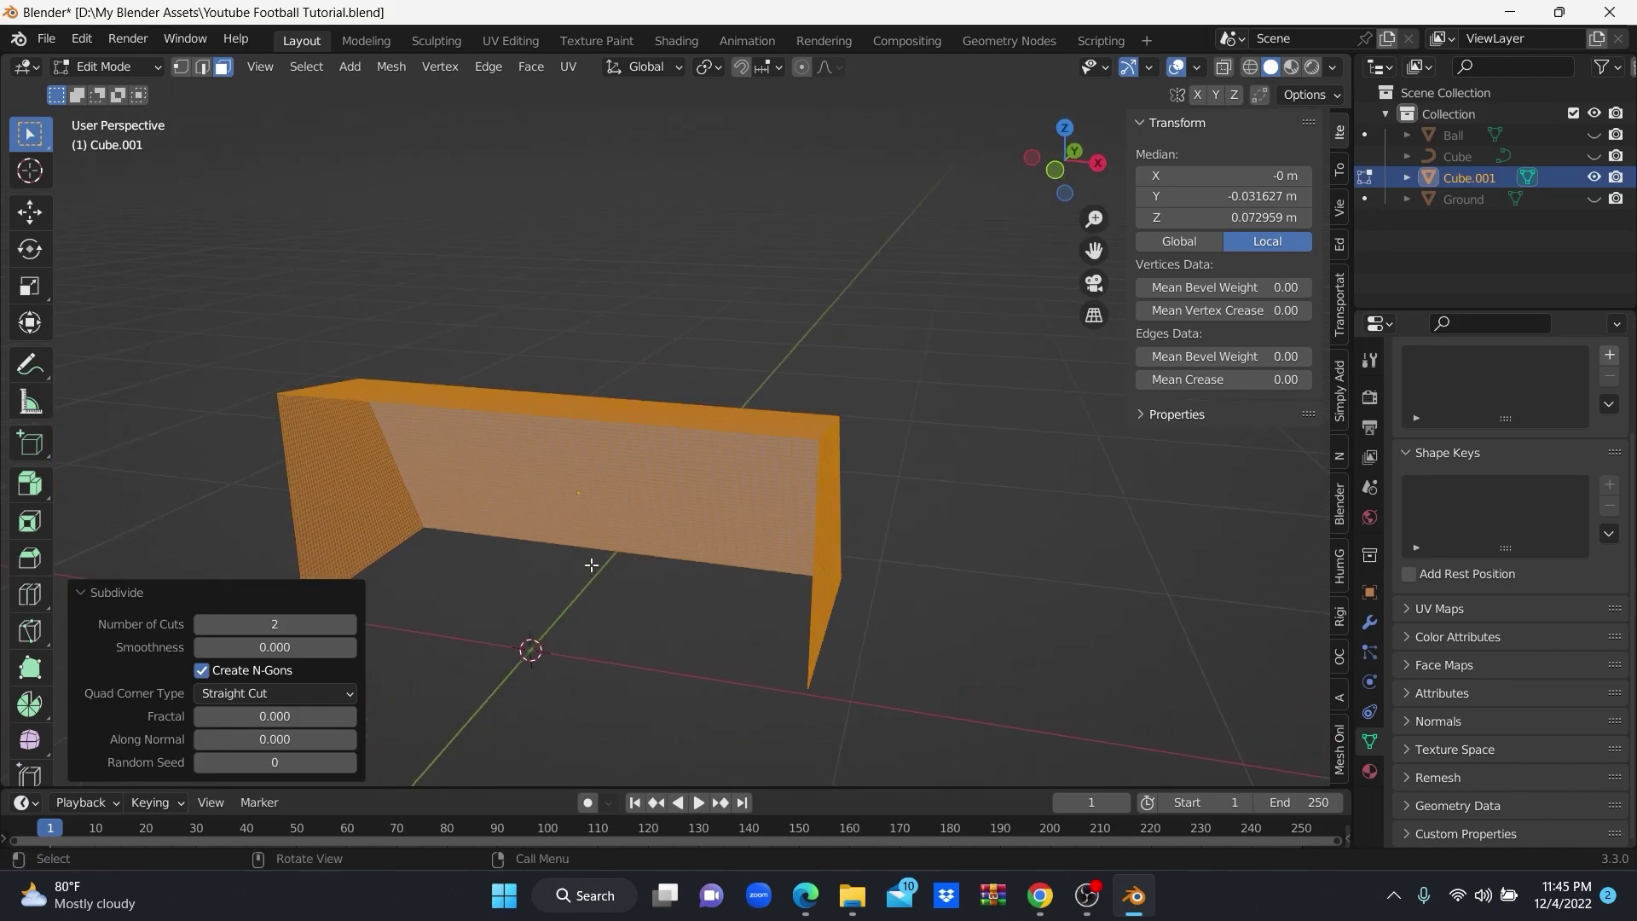
key(Tab)
mouse_move(709, 519)
middle_down()
mouse_move(771, 537)
mouse_move(742, 461)
mouse_move(791, 513)
mouse_move(1021, 308)
mouse_move(978, 327)
middle_up()
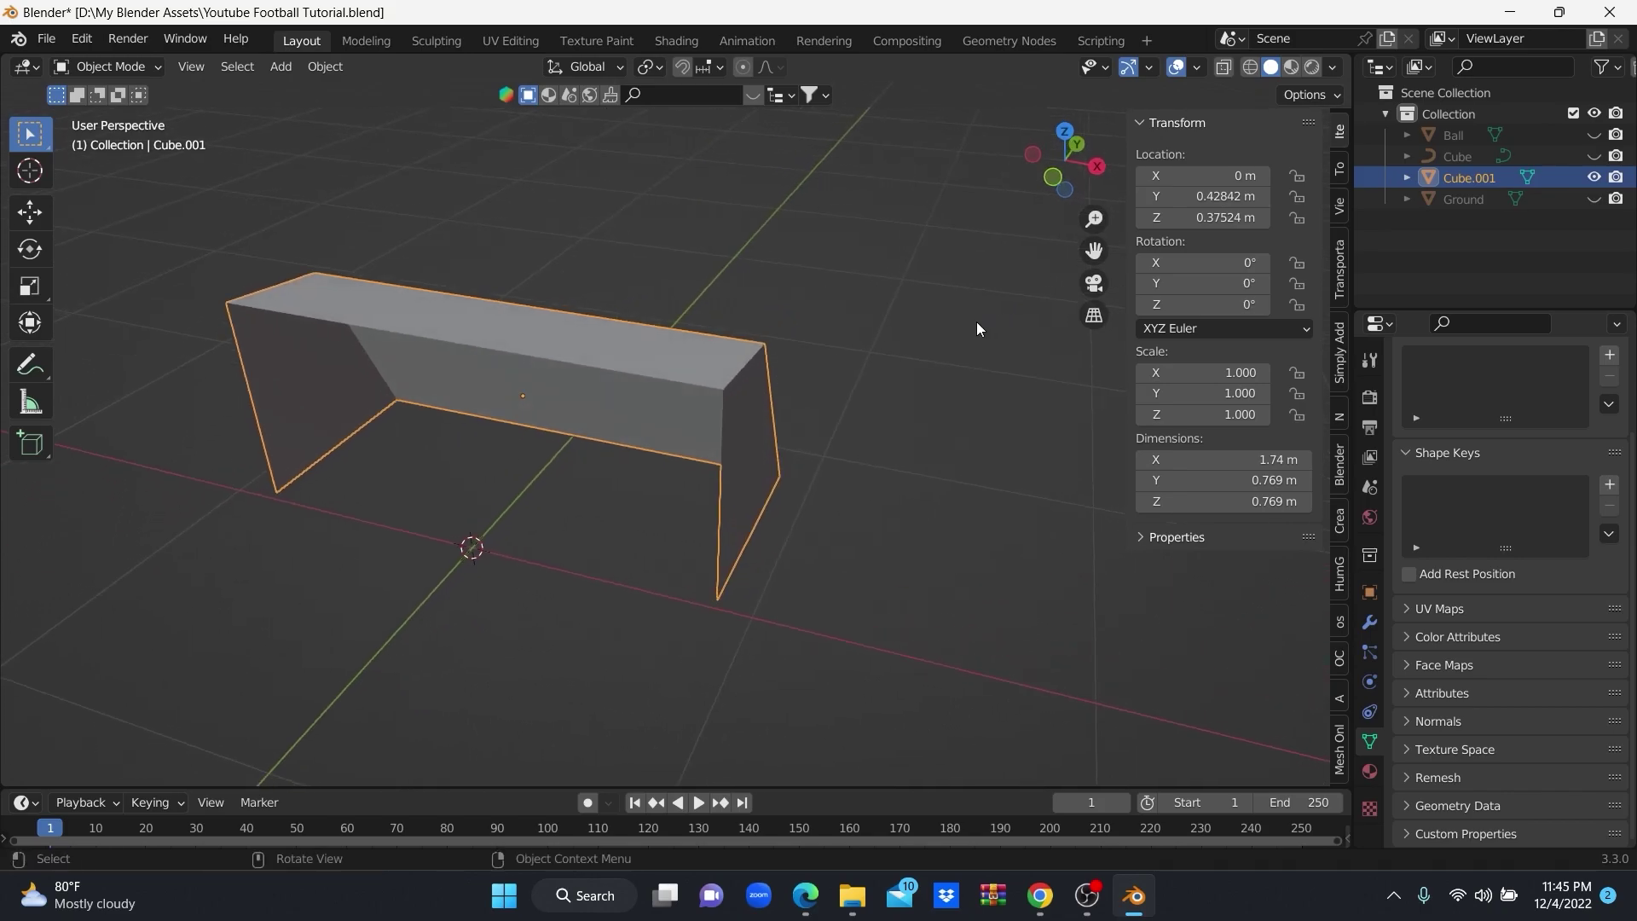
Switch to wireframe shading and add a Decimate modifier set to Un-Subdivide.
click(1250, 67)
middle_drag(858, 355, 733, 392)
click(1369, 622)
click(1472, 398)
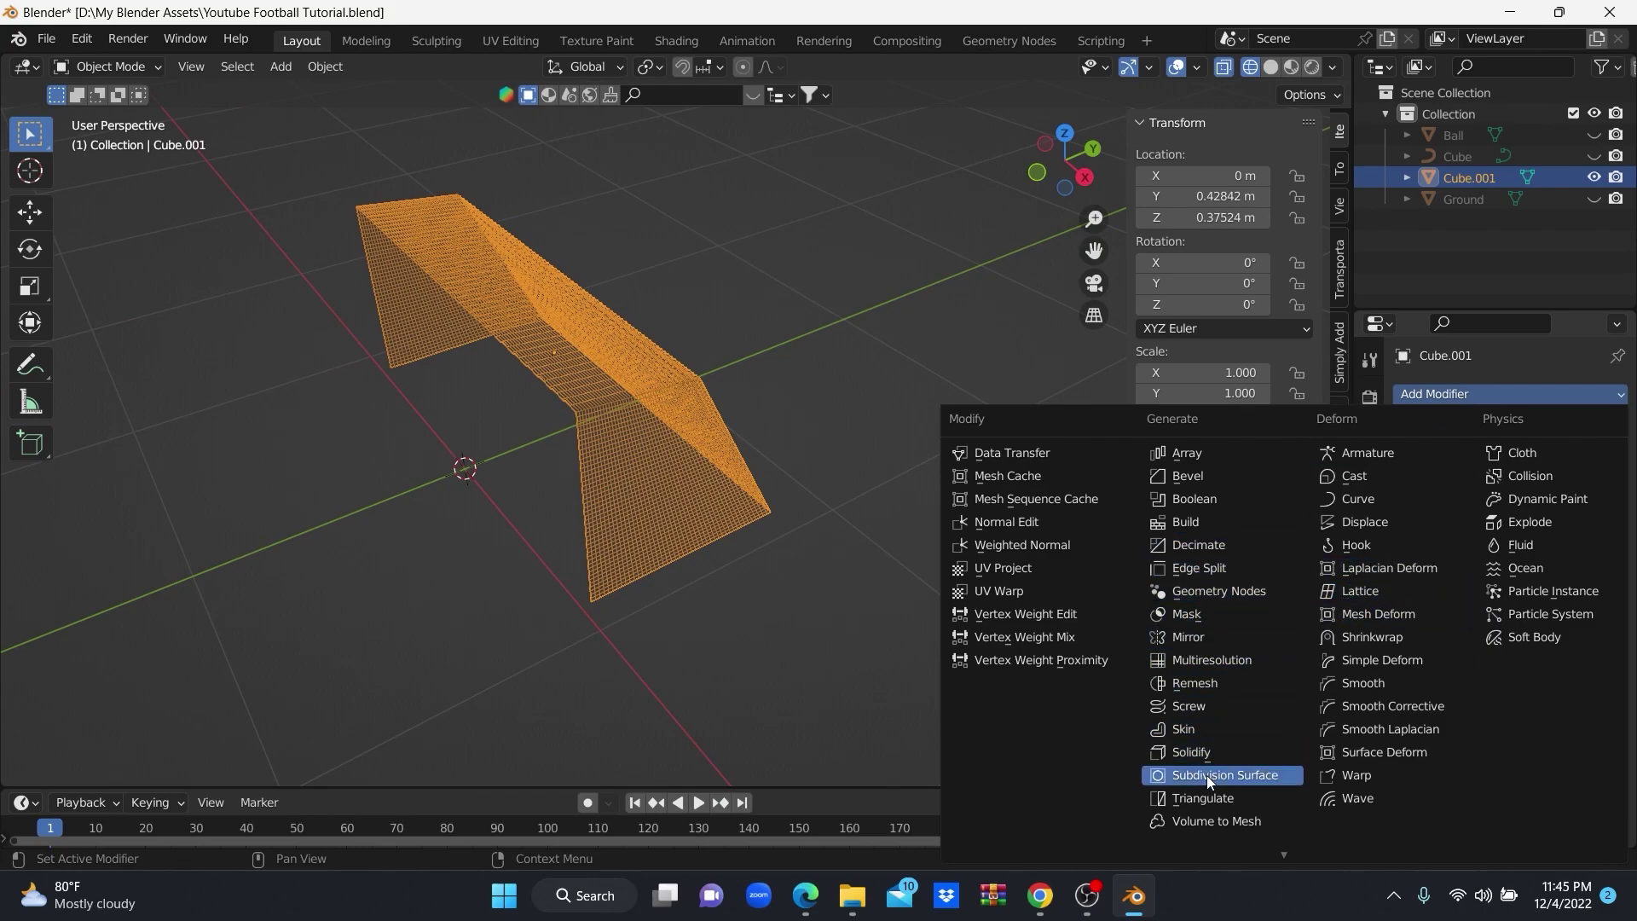
click(1226, 547)
click(1492, 468)
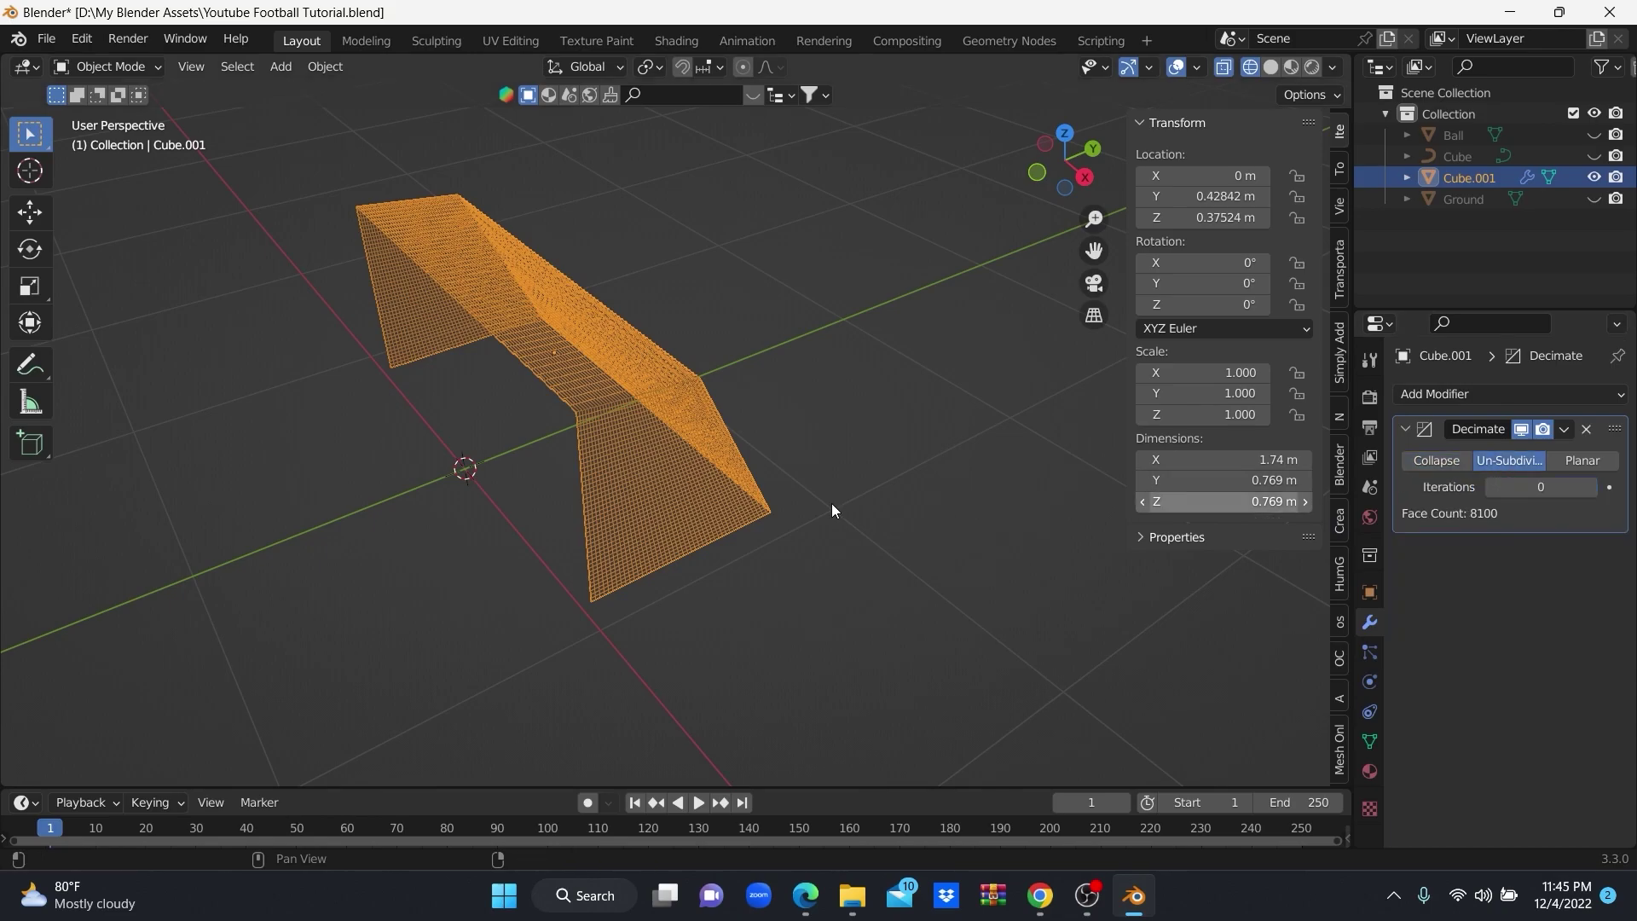
Un-subdivide with 1 iteration and apply the Decimate modifier, leaving 4118 faces.
scroll(719, 508, up, 2)
scroll(720, 509, up, 3)
mouse_move(720, 510)
middle_down()
mouse_move(699, 540)
mouse_move(703, 522)
middle_up()
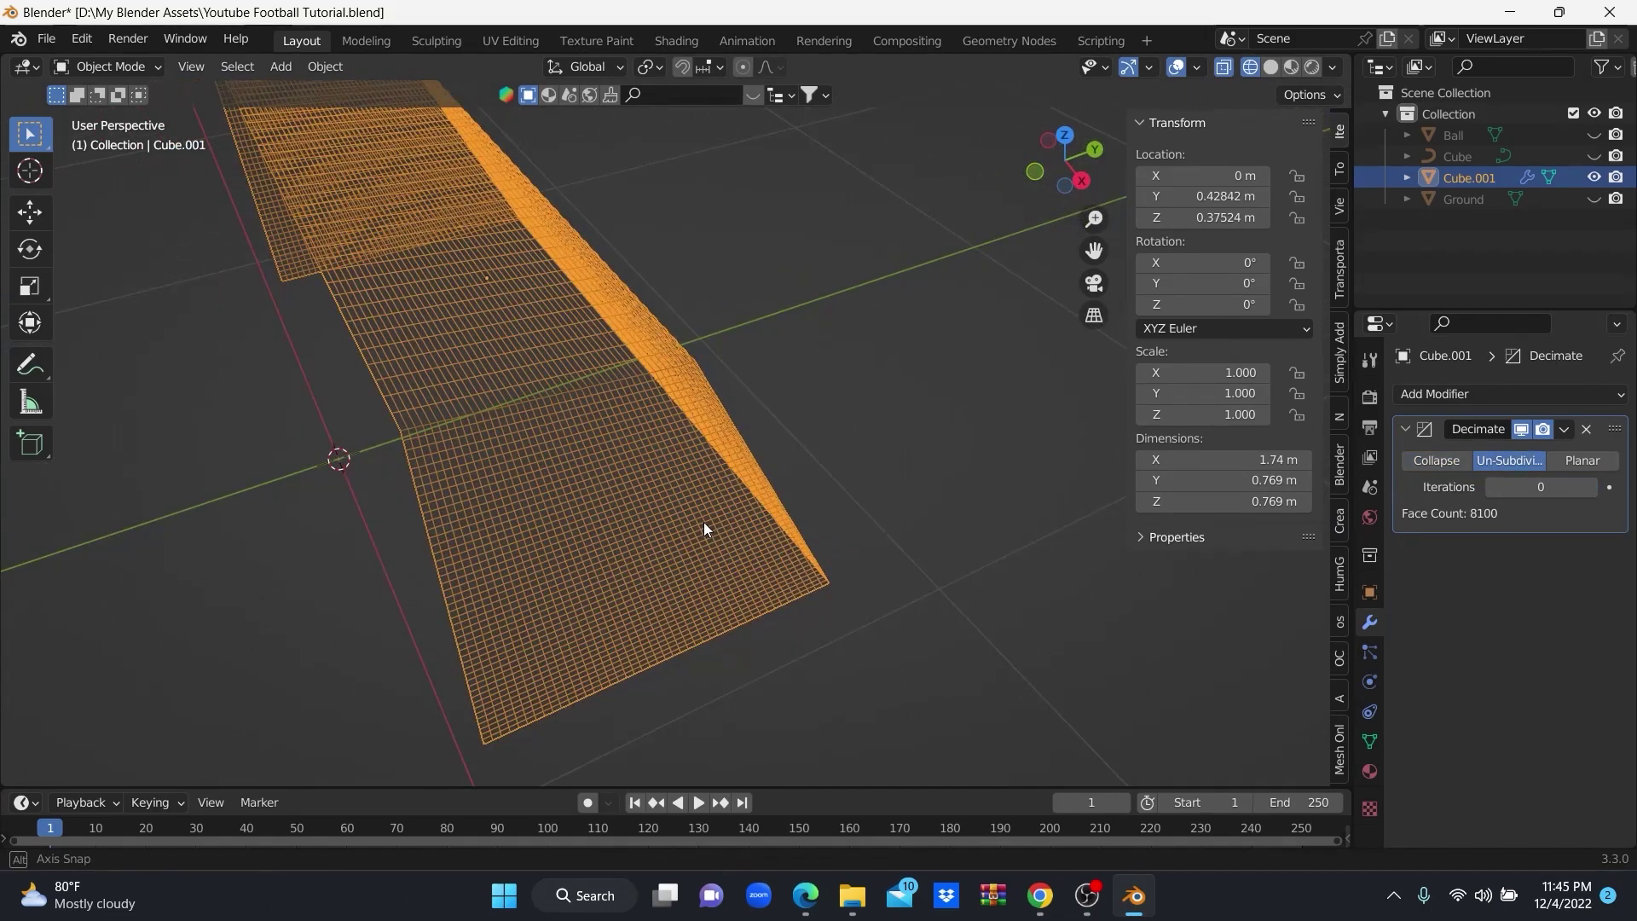
mouse_move(1110, 539)
middle_down()
mouse_move(911, 627)
mouse_move(842, 627)
middle_up()
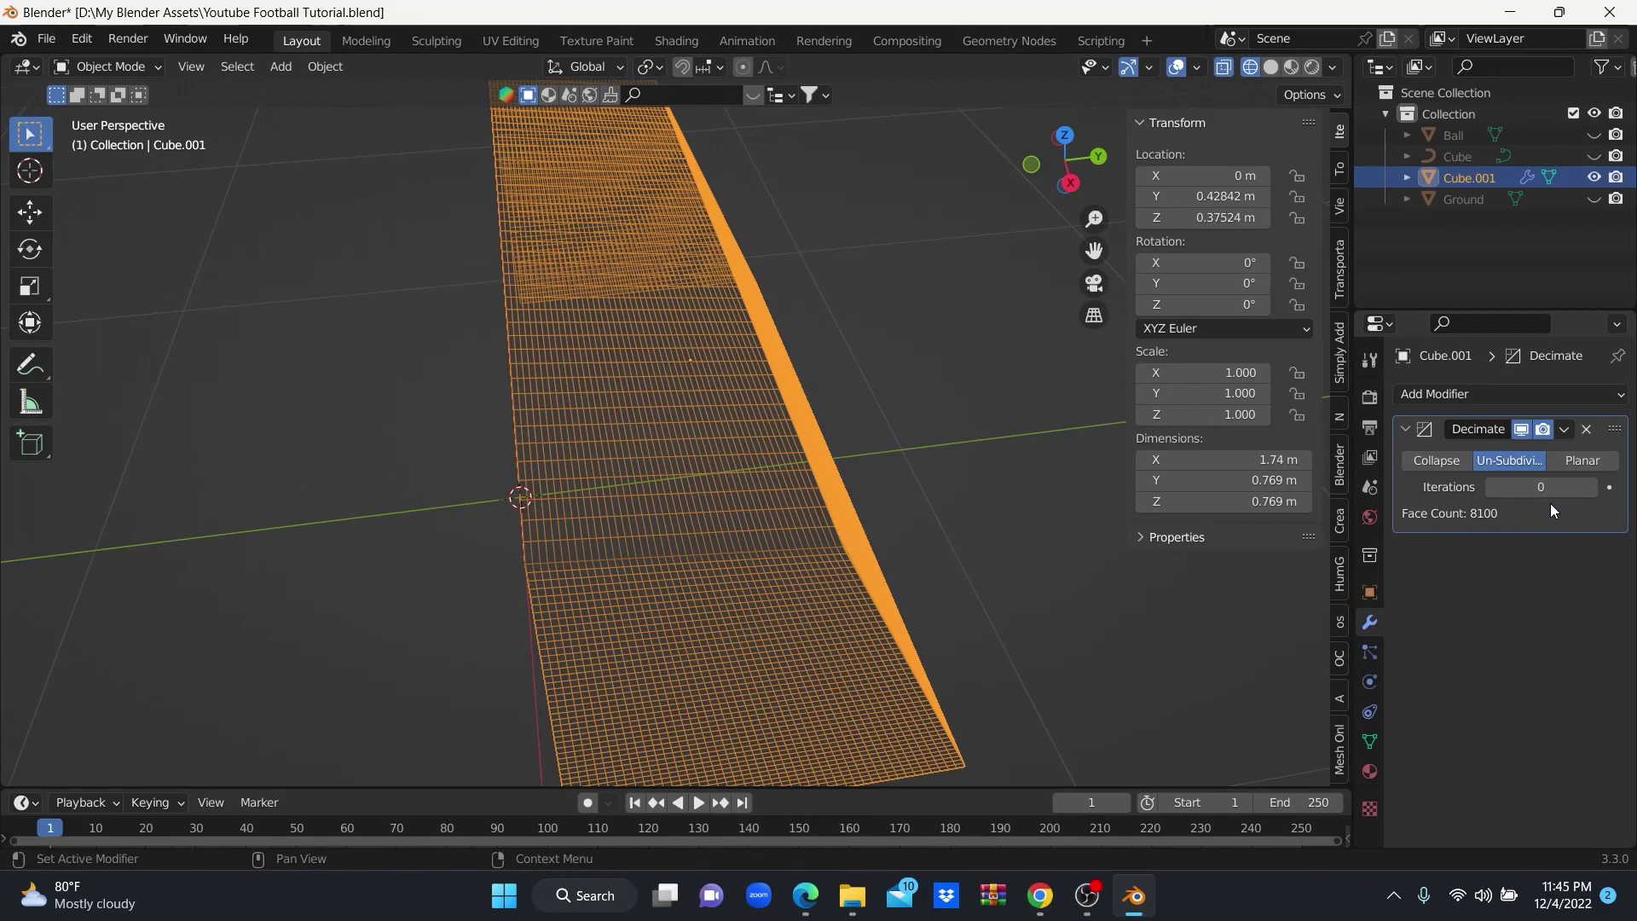
click(1594, 483)
mouse_move(836, 546)
middle_down()
mouse_move(736, 590)
mouse_move(881, 493)
mouse_move(866, 534)
mouse_move(763, 573)
mouse_move(588, 579)
mouse_move(723, 560)
mouse_move(523, 555)
mouse_move(762, 557)
mouse_move(981, 511)
middle_up()
click(1568, 429)
click(1492, 456)
mouse_move(981, 440)
middle_down()
mouse_move(740, 424)
mouse_move(740, 445)
mouse_move(775, 447)
mouse_move(1056, 262)
middle_up()
scroll(811, 361, down, 2)
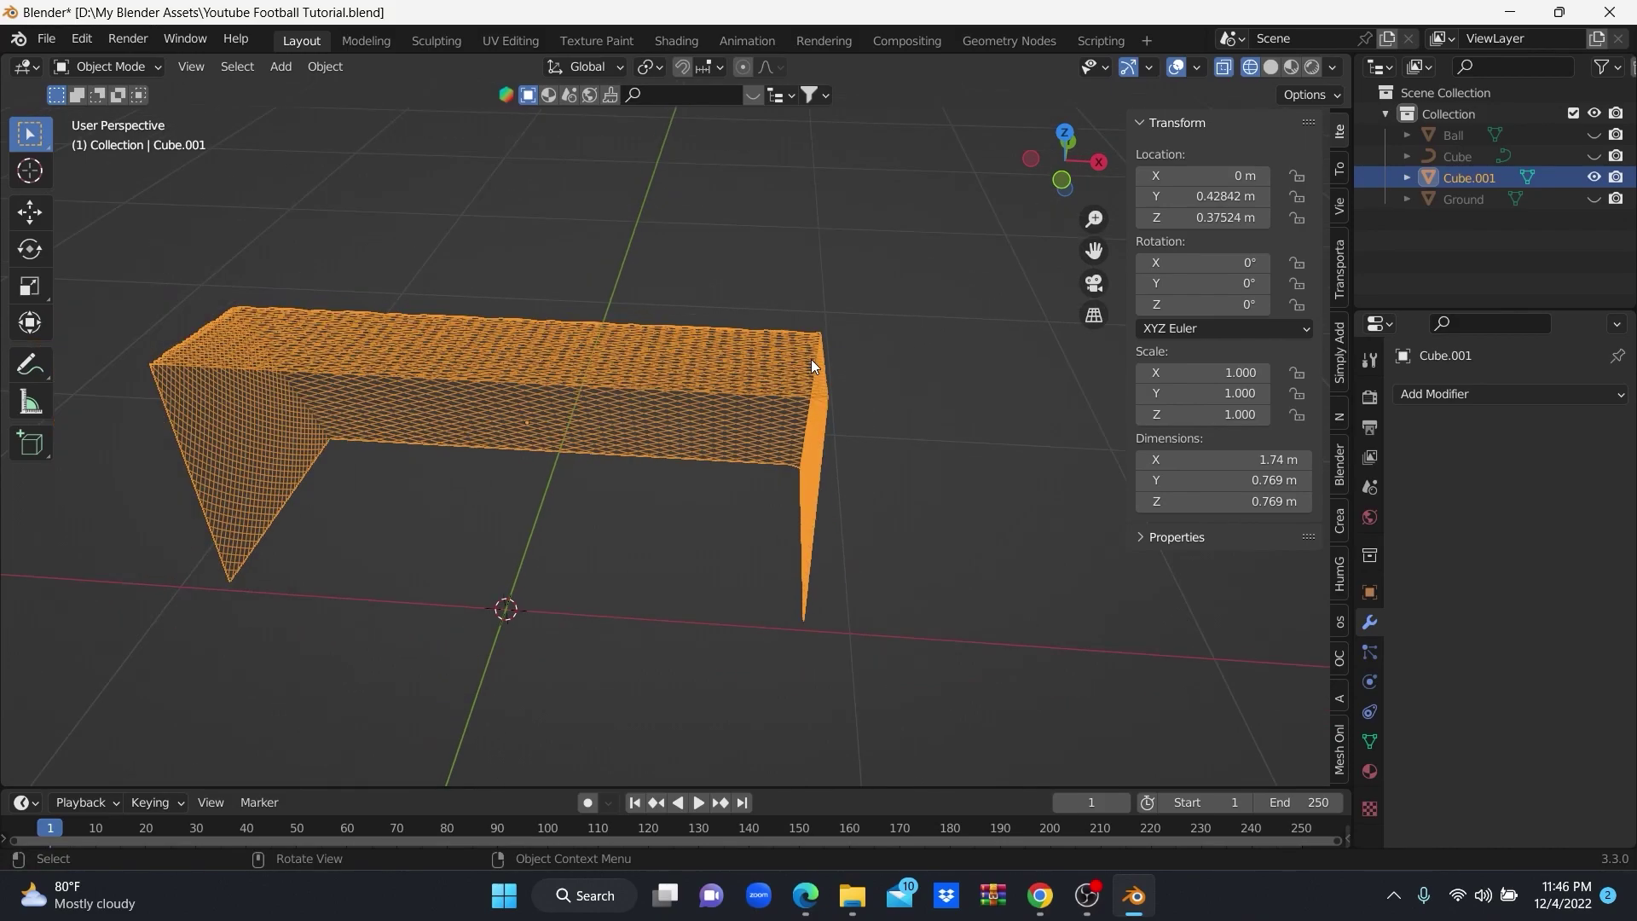
mouse_move(844, 361)
middle_down()
mouse_move(785, 364)
mouse_move(827, 375)
mouse_move(852, 354)
middle_up()
In Edit Mode with vertex select, box-select the net's bottom row of vertices.
key(Tab)
scroll(798, 384, up, 1)
scroll(802, 395, up, 3)
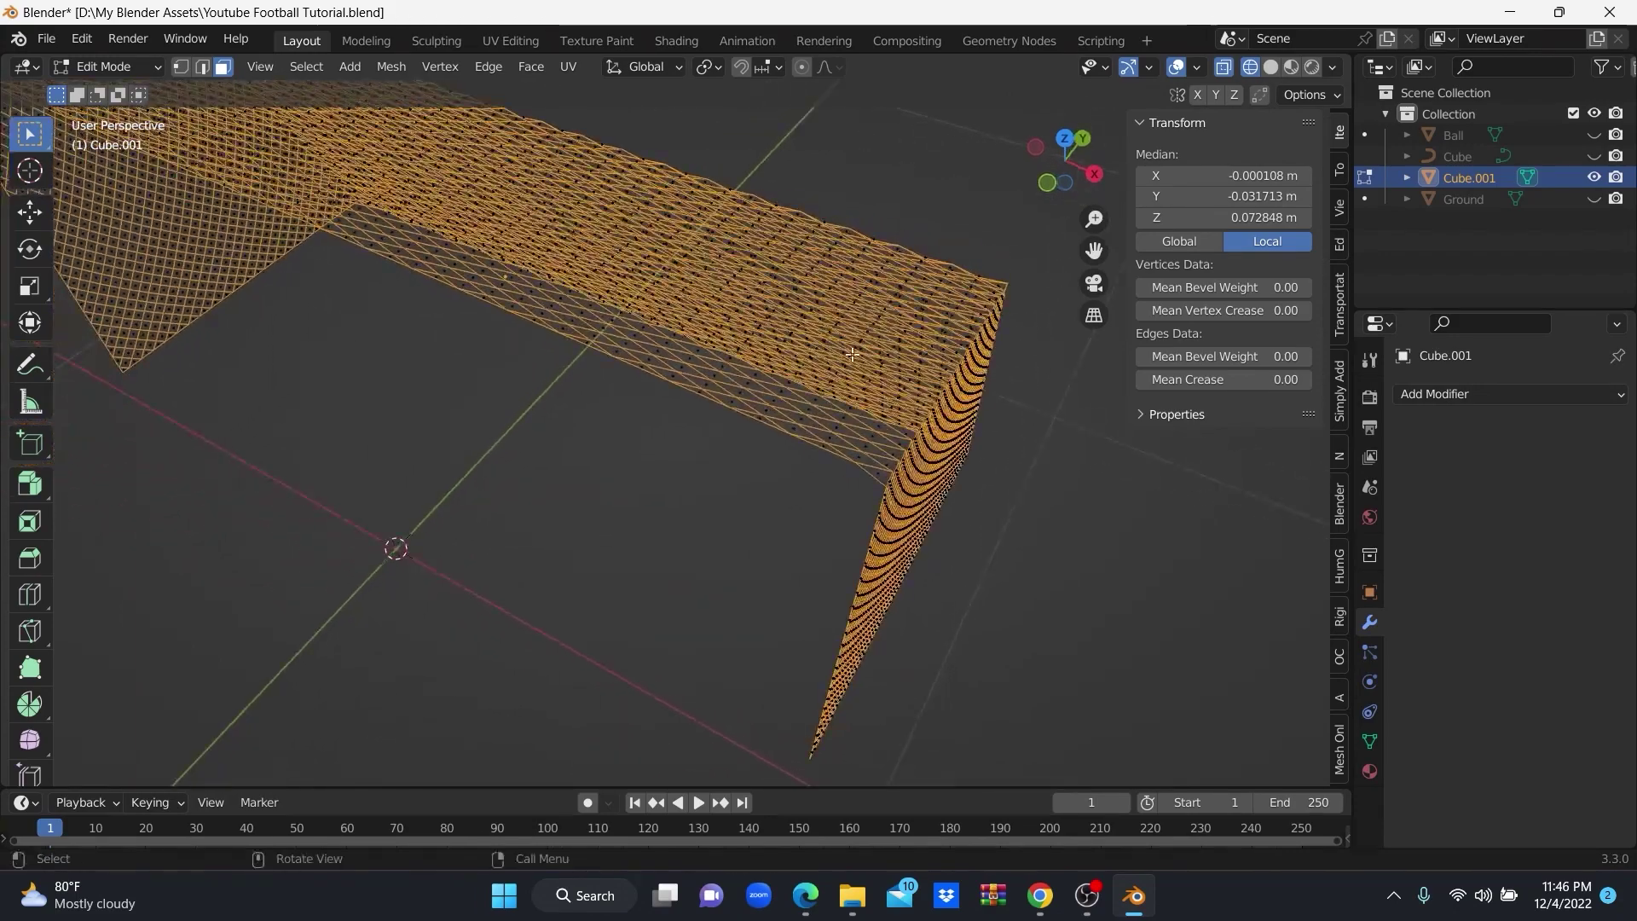
click(181, 67)
mouse_move(511, 256)
middle_down()
mouse_move(672, 282)
mouse_move(676, 359)
mouse_move(720, 384)
mouse_move(716, 403)
mouse_move(713, 353)
middle_up()
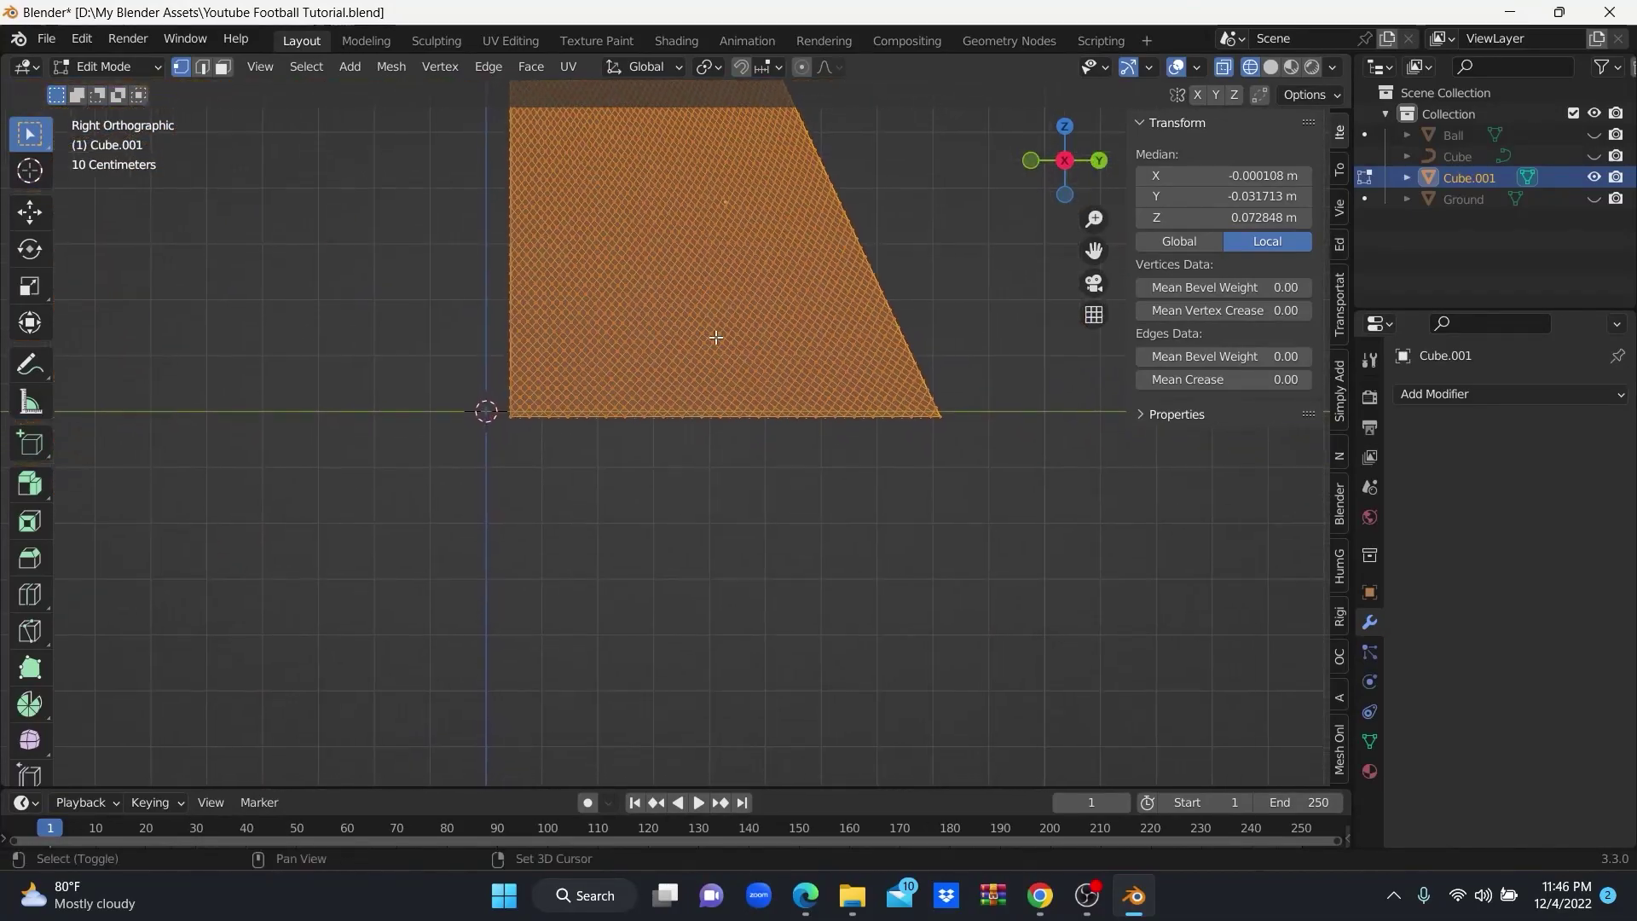
scroll(855, 437, up, 1)
drag(1030, 451, 450, 410)
Add the net's front upright edge vertices to the selection with a B box-select.
scroll(597, 415, up, 2)
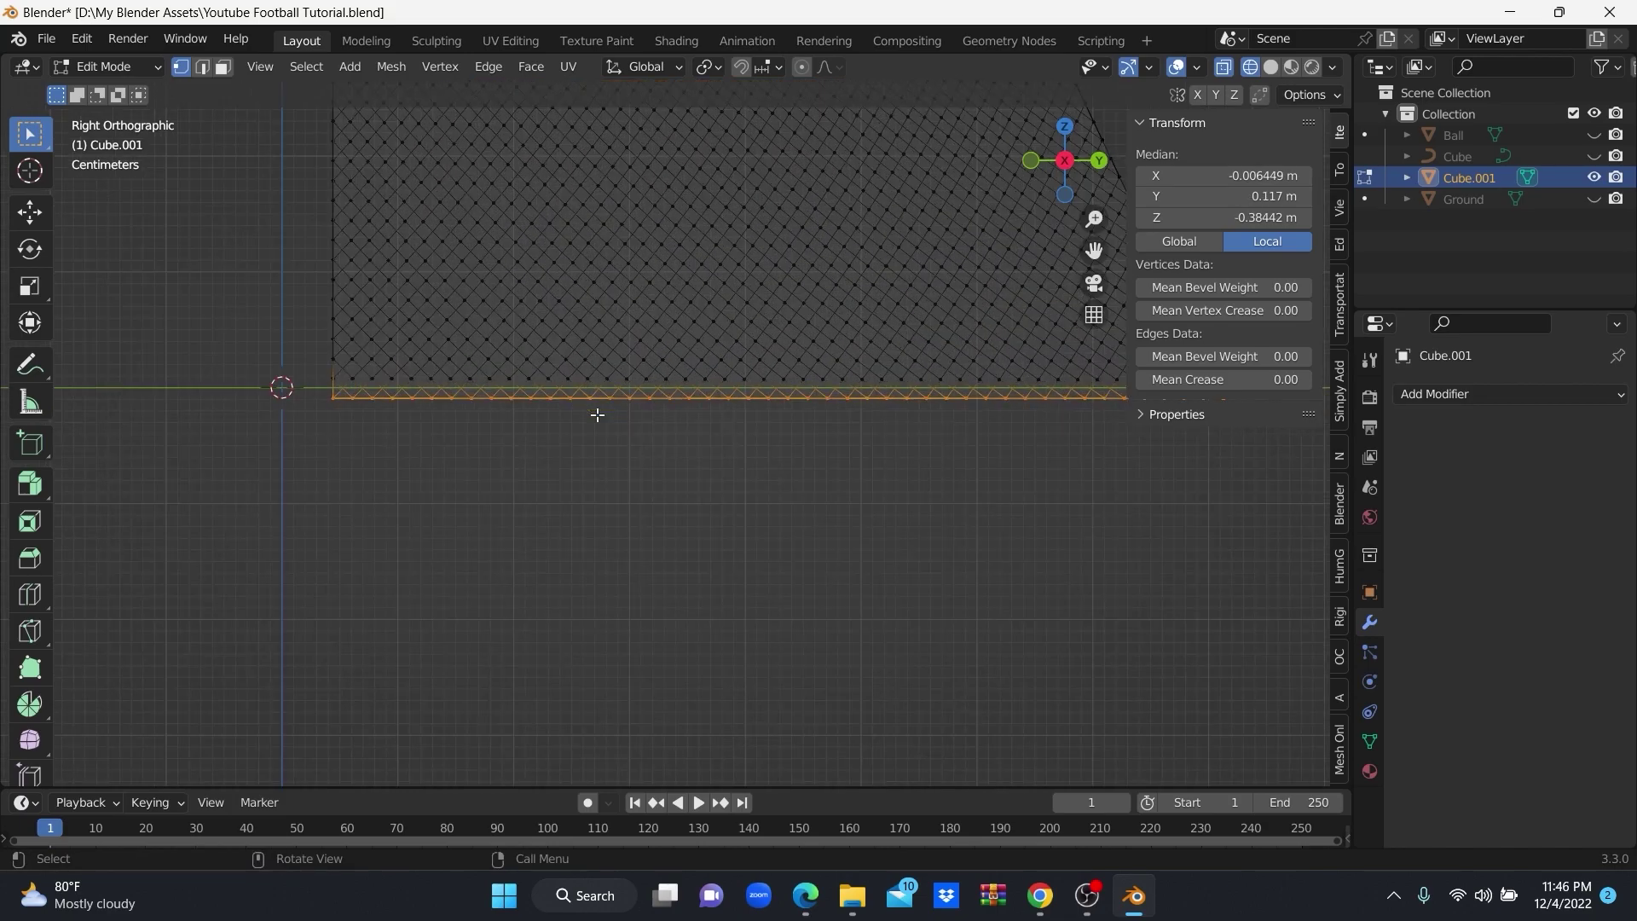
mouse_move(595, 413)
middle_down()
mouse_move(591, 430)
mouse_move(675, 430)
mouse_move(664, 416)
mouse_move(680, 435)
mouse_move(613, 417)
mouse_move(768, 497)
middle_up()
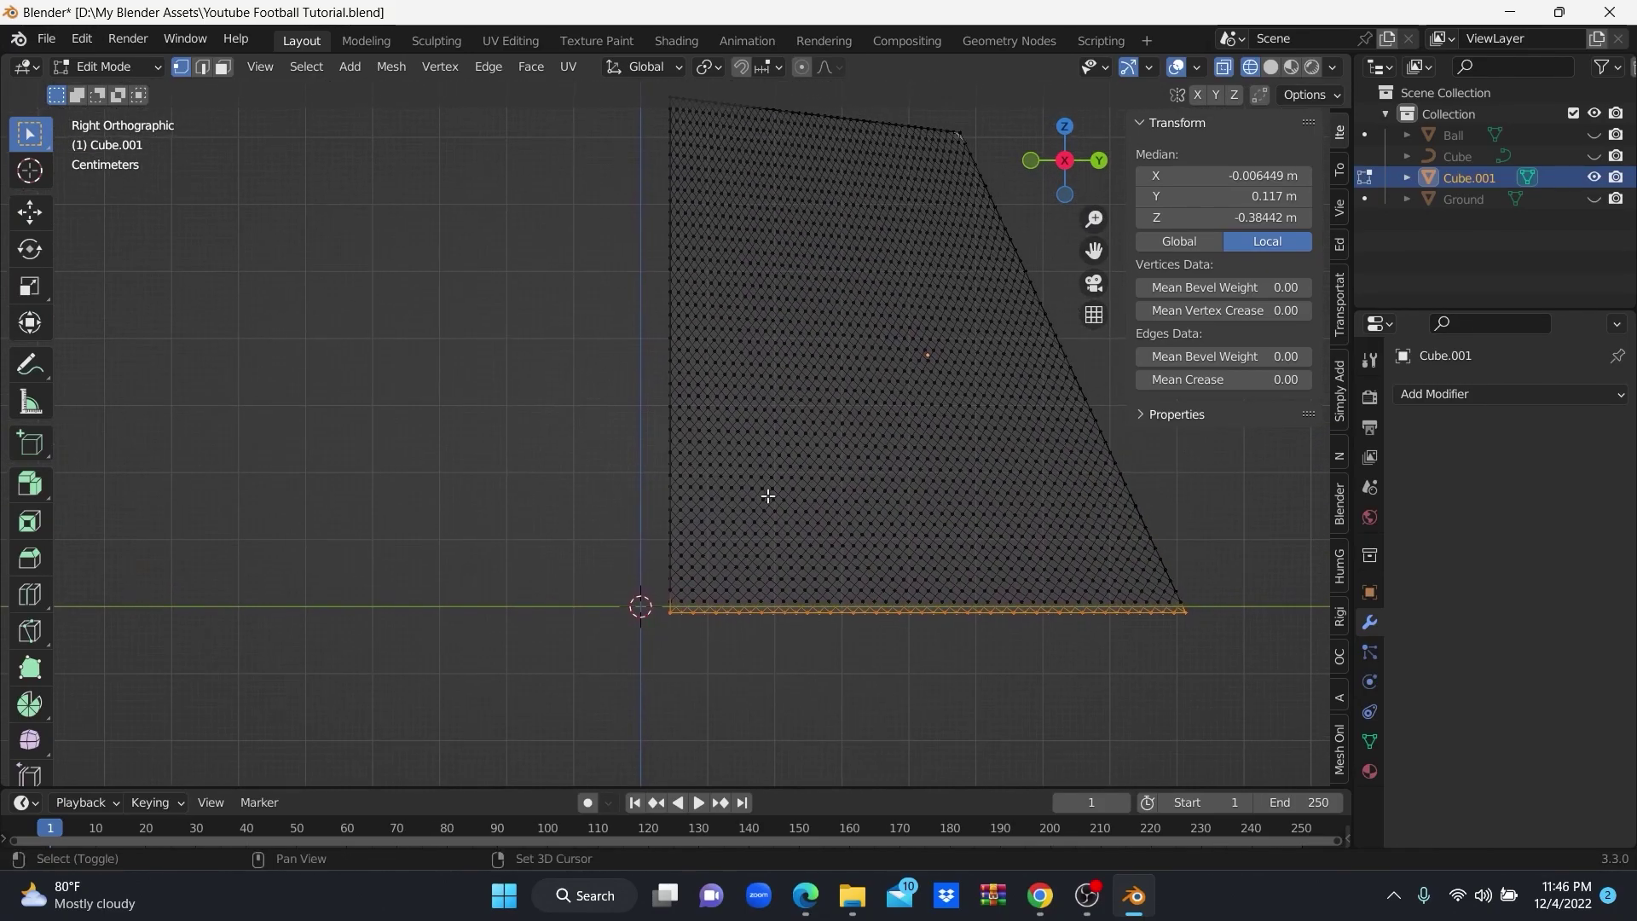
key(b)
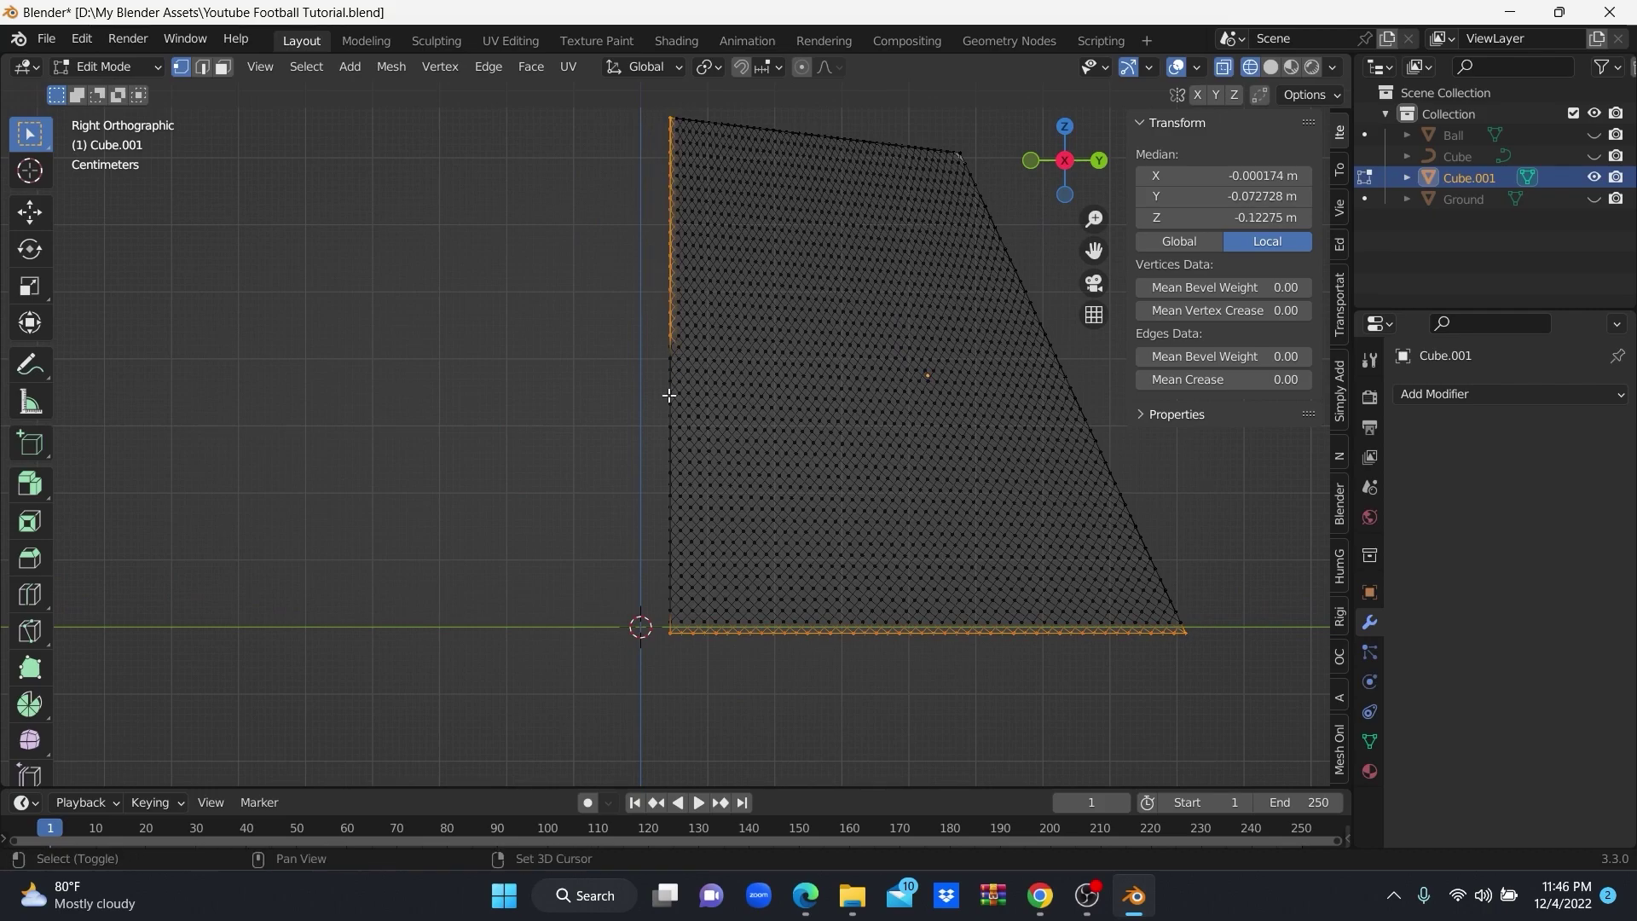
scroll(670, 395, up, 3)
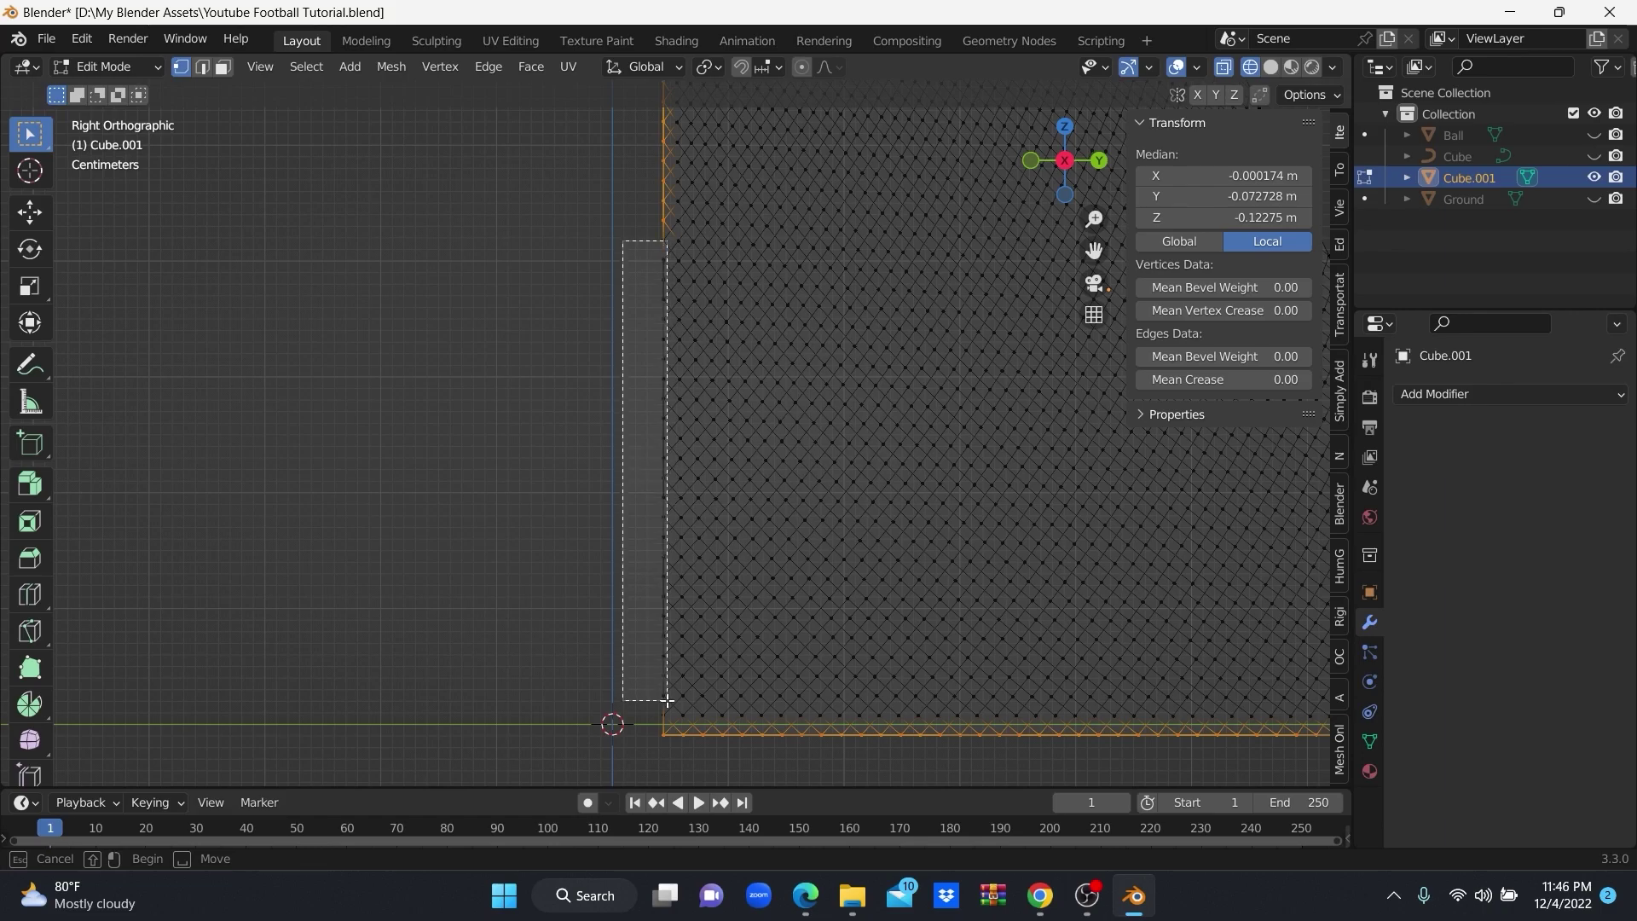
drag(667, 700, 670, 693)
scroll(621, 266, up, 2)
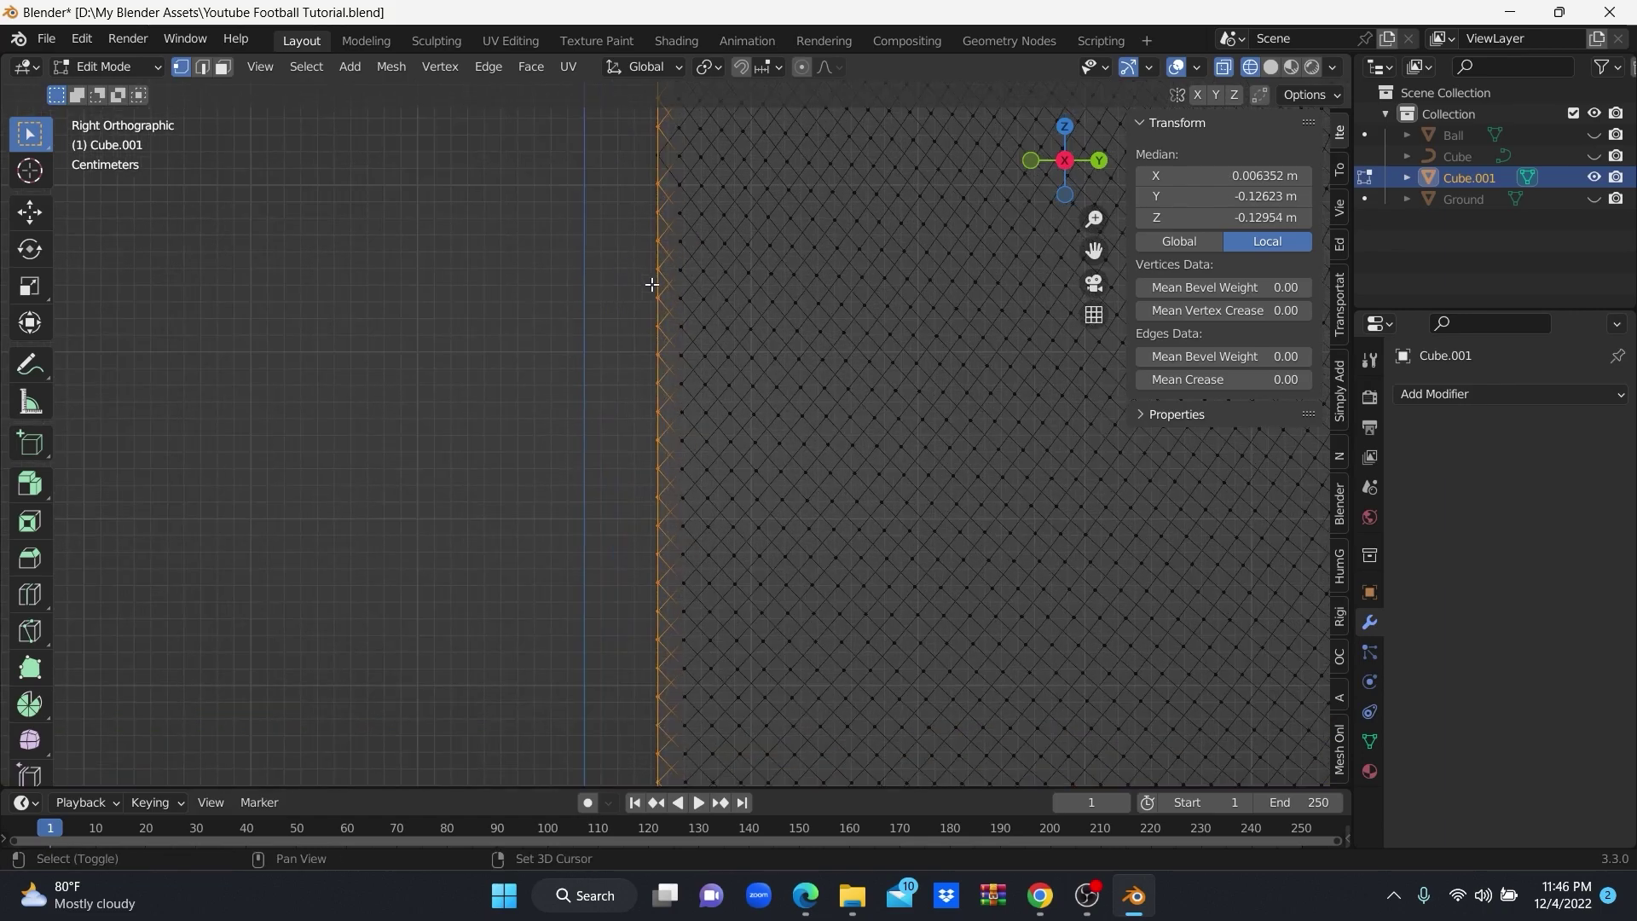
scroll(658, 291, down, 4)
mouse_move(661, 288)
middle_down()
mouse_move(662, 336)
mouse_move(791, 344)
middle_up()
mouse_move(692, 341)
middle_down()
mouse_move(810, 354)
mouse_move(552, 281)
mouse_move(869, 450)
mouse_move(831, 401)
mouse_move(833, 366)
middle_up()
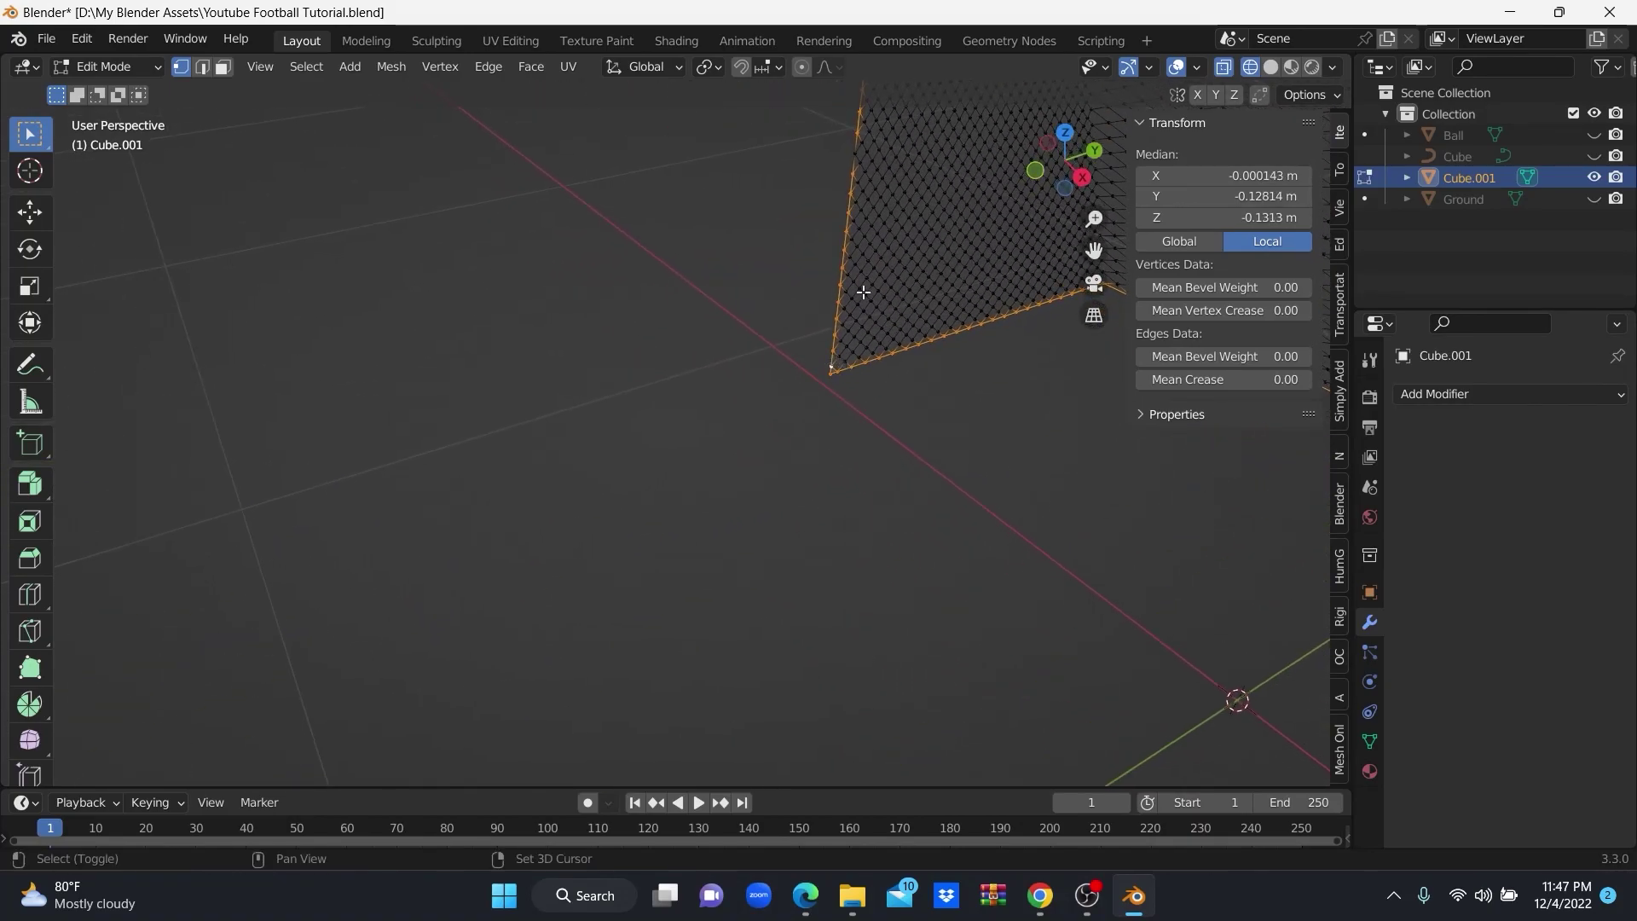
Orbit and pan around the goal net to inspect the selected front and base frame edges.
mouse_move(874, 209)
middle_down()
mouse_move(917, 402)
mouse_move(898, 334)
mouse_move(779, 244)
mouse_move(673, 231)
mouse_move(1006, 449)
mouse_move(716, 318)
mouse_move(768, 358)
mouse_move(778, 427)
mouse_move(713, 410)
mouse_move(721, 377)
mouse_move(764, 370)
mouse_move(784, 340)
mouse_move(790, 443)
mouse_move(826, 409)
mouse_move(811, 446)
mouse_move(774, 473)
mouse_move(647, 486)
mouse_move(592, 464)
mouse_move(713, 449)
mouse_move(988, 350)
mouse_move(673, 380)
mouse_move(699, 383)
mouse_move(395, 361)
mouse_move(775, 420)
mouse_move(623, 429)
mouse_move(643, 402)
mouse_move(969, 373)
mouse_move(932, 387)
mouse_move(961, 442)
mouse_move(772, 436)
mouse_move(816, 471)
middle_up()
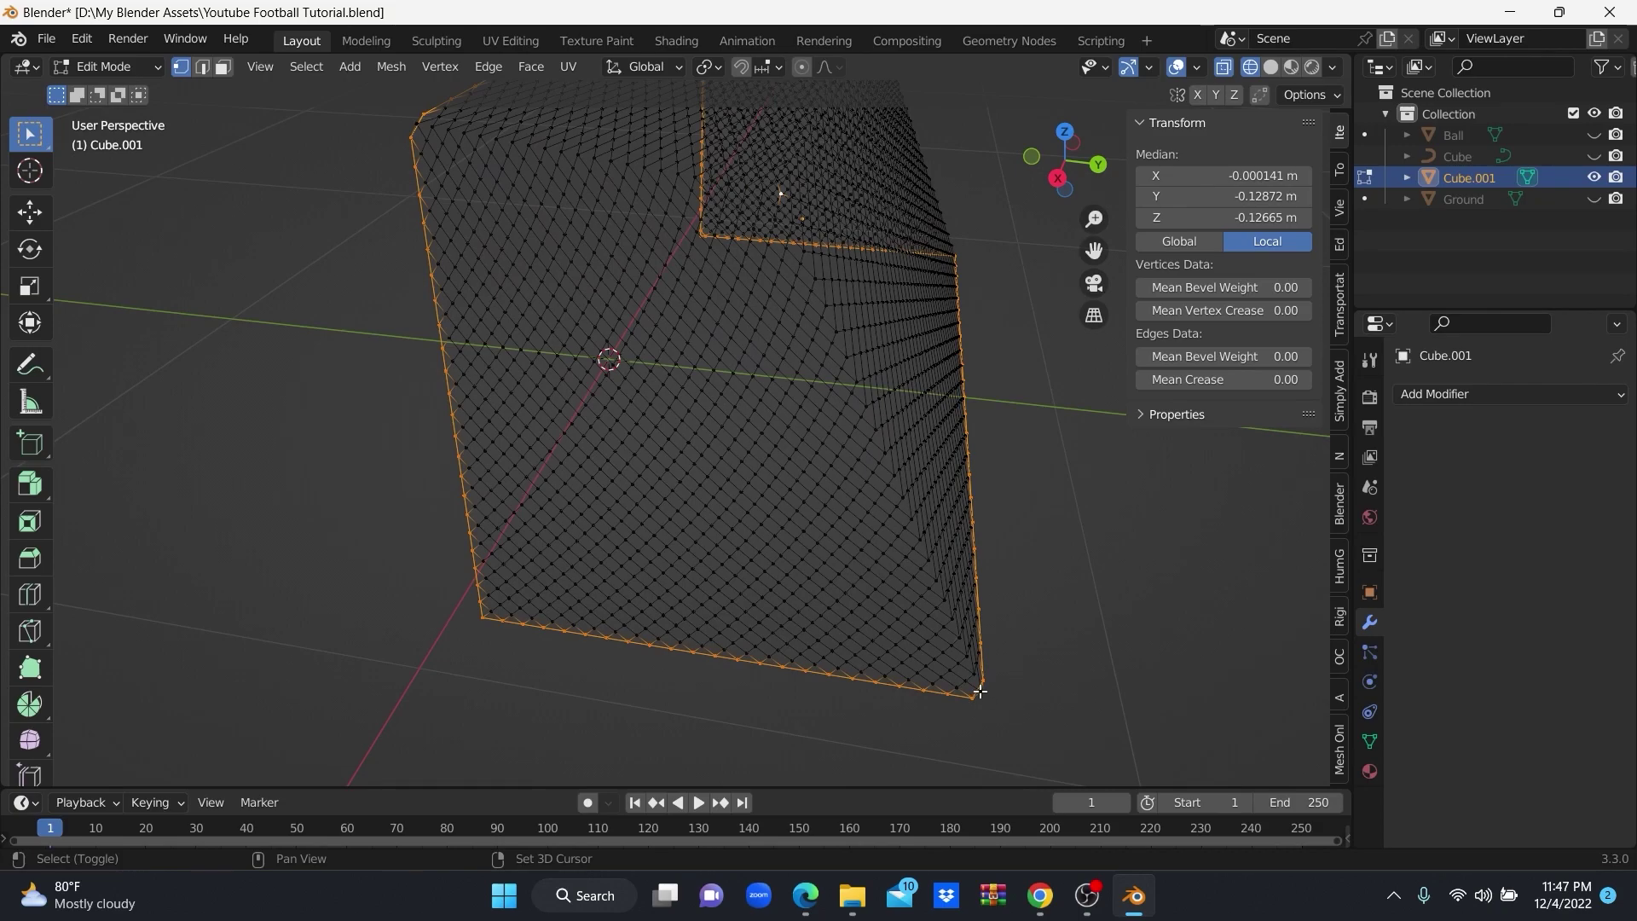
mouse_move(987, 690)
middle_down()
mouse_move(851, 573)
mouse_move(657, 508)
mouse_move(941, 459)
mouse_move(468, 453)
mouse_move(603, 417)
mouse_move(530, 460)
mouse_move(821, 472)
mouse_move(868, 457)
mouse_move(847, 511)
mouse_move(918, 545)
mouse_move(979, 541)
mouse_move(687, 457)
mouse_move(628, 457)
mouse_move(588, 391)
mouse_move(637, 401)
mouse_move(663, 379)
mouse_move(643, 365)
mouse_move(826, 321)
mouse_move(968, 403)
mouse_move(734, 412)
mouse_move(906, 413)
mouse_move(795, 398)
mouse_move(844, 395)
mouse_move(796, 432)
mouse_move(786, 409)
mouse_move(774, 450)
mouse_move(832, 404)
middle_up()
scroll(796, 337, up, 1)
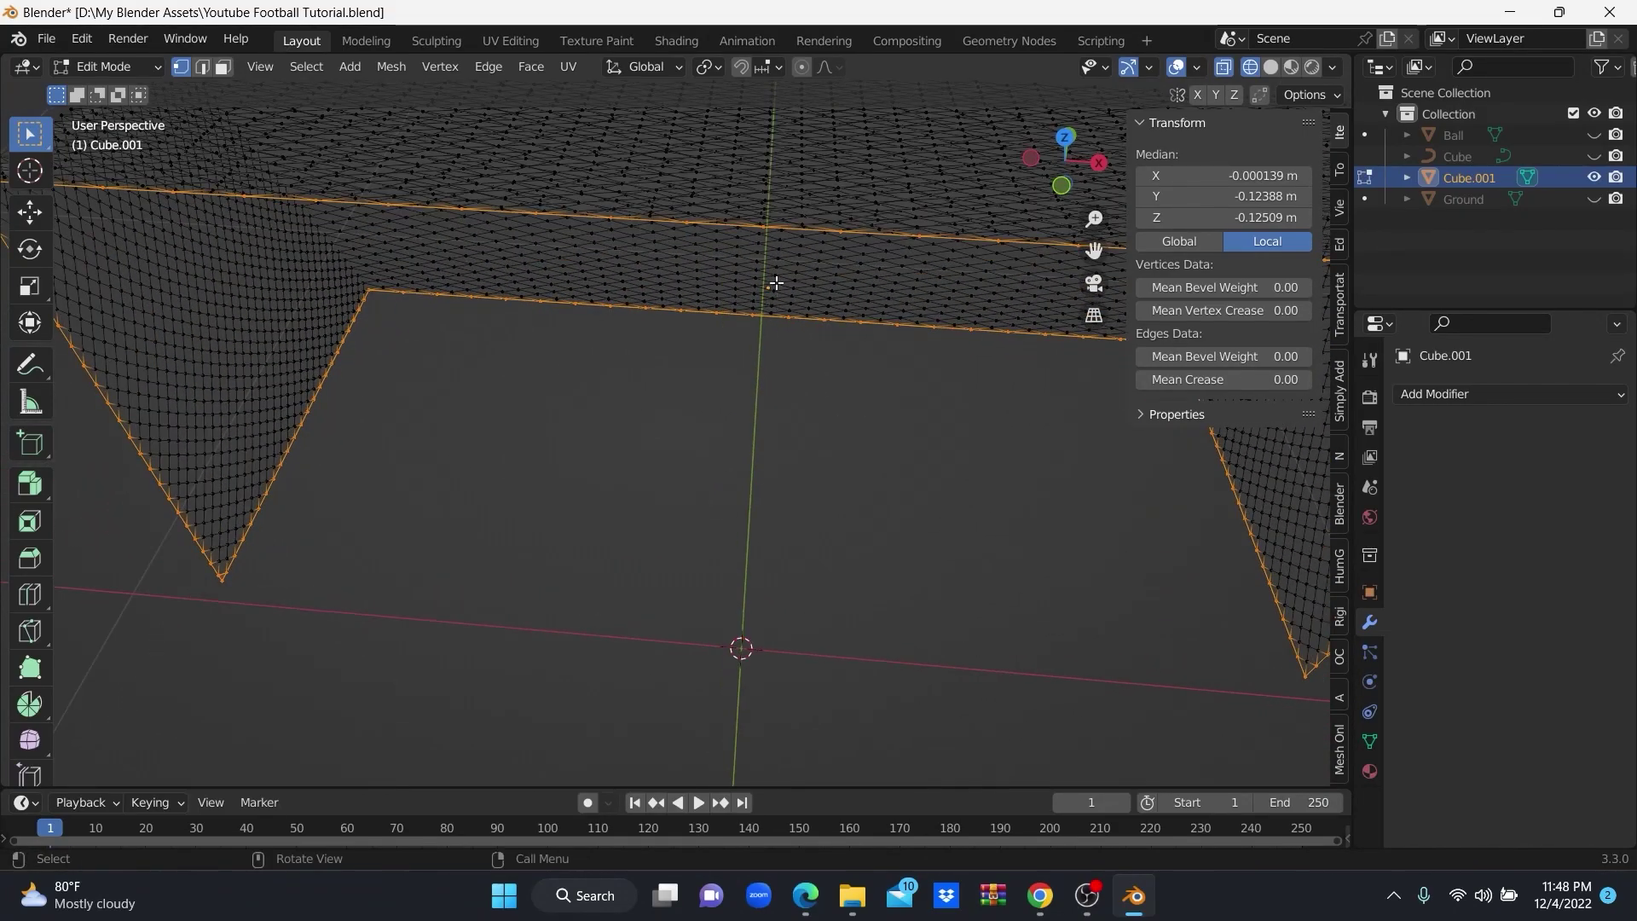
mouse_move(775, 283)
shift+middle_down()
mouse_move(750, 479)
mouse_move(787, 371)
shift+middle_up()
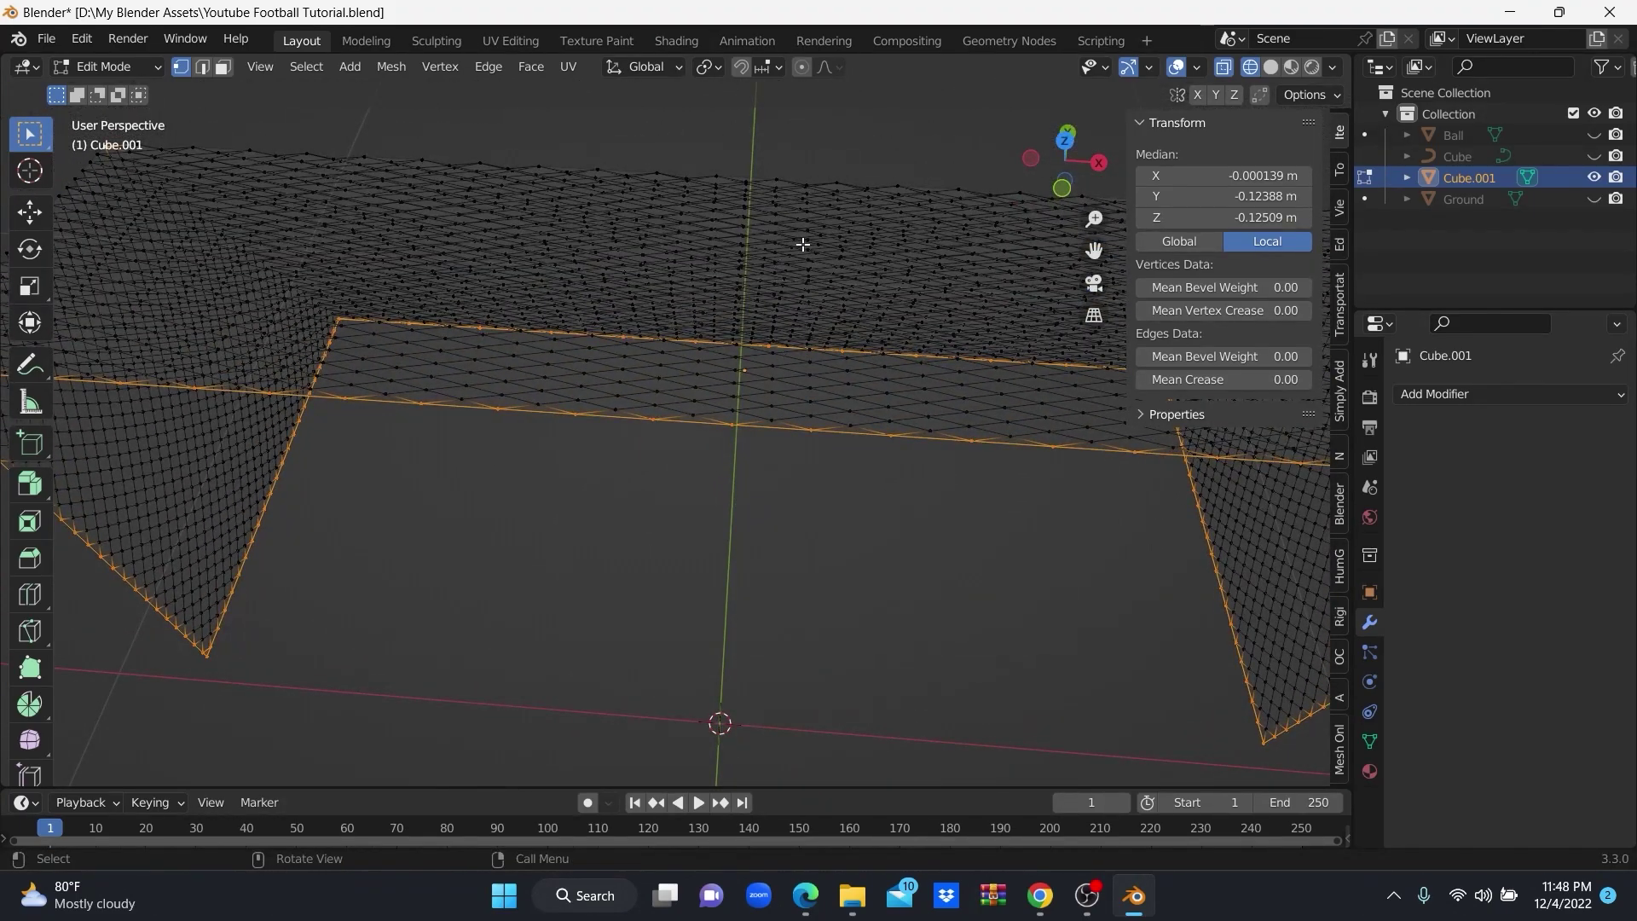
mouse_move(802, 244)
middle_down()
mouse_move(764, 252)
mouse_move(895, 267)
mouse_move(862, 270)
mouse_move(884, 267)
mouse_move(869, 233)
mouse_move(994, 380)
mouse_move(795, 445)
mouse_move(841, 407)
mouse_move(861, 427)
mouse_move(918, 417)
mouse_move(792, 454)
mouse_move(974, 441)
middle_up()
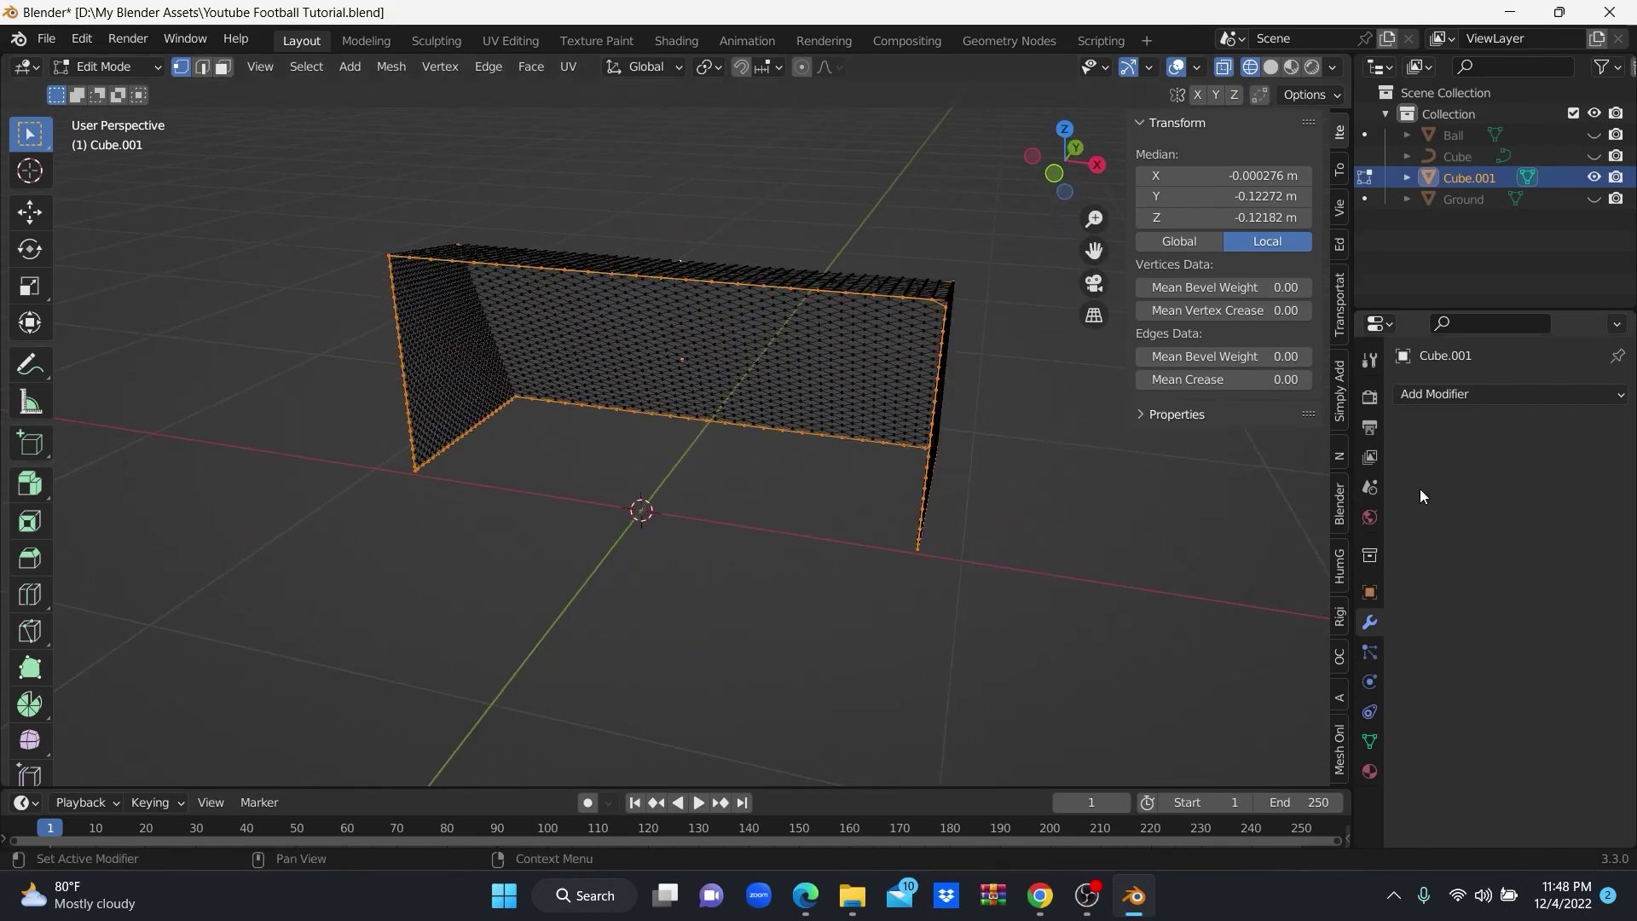
Create vertex group 'Group', assign the selected frame vertices, and return to Object Mode.
click(1371, 740)
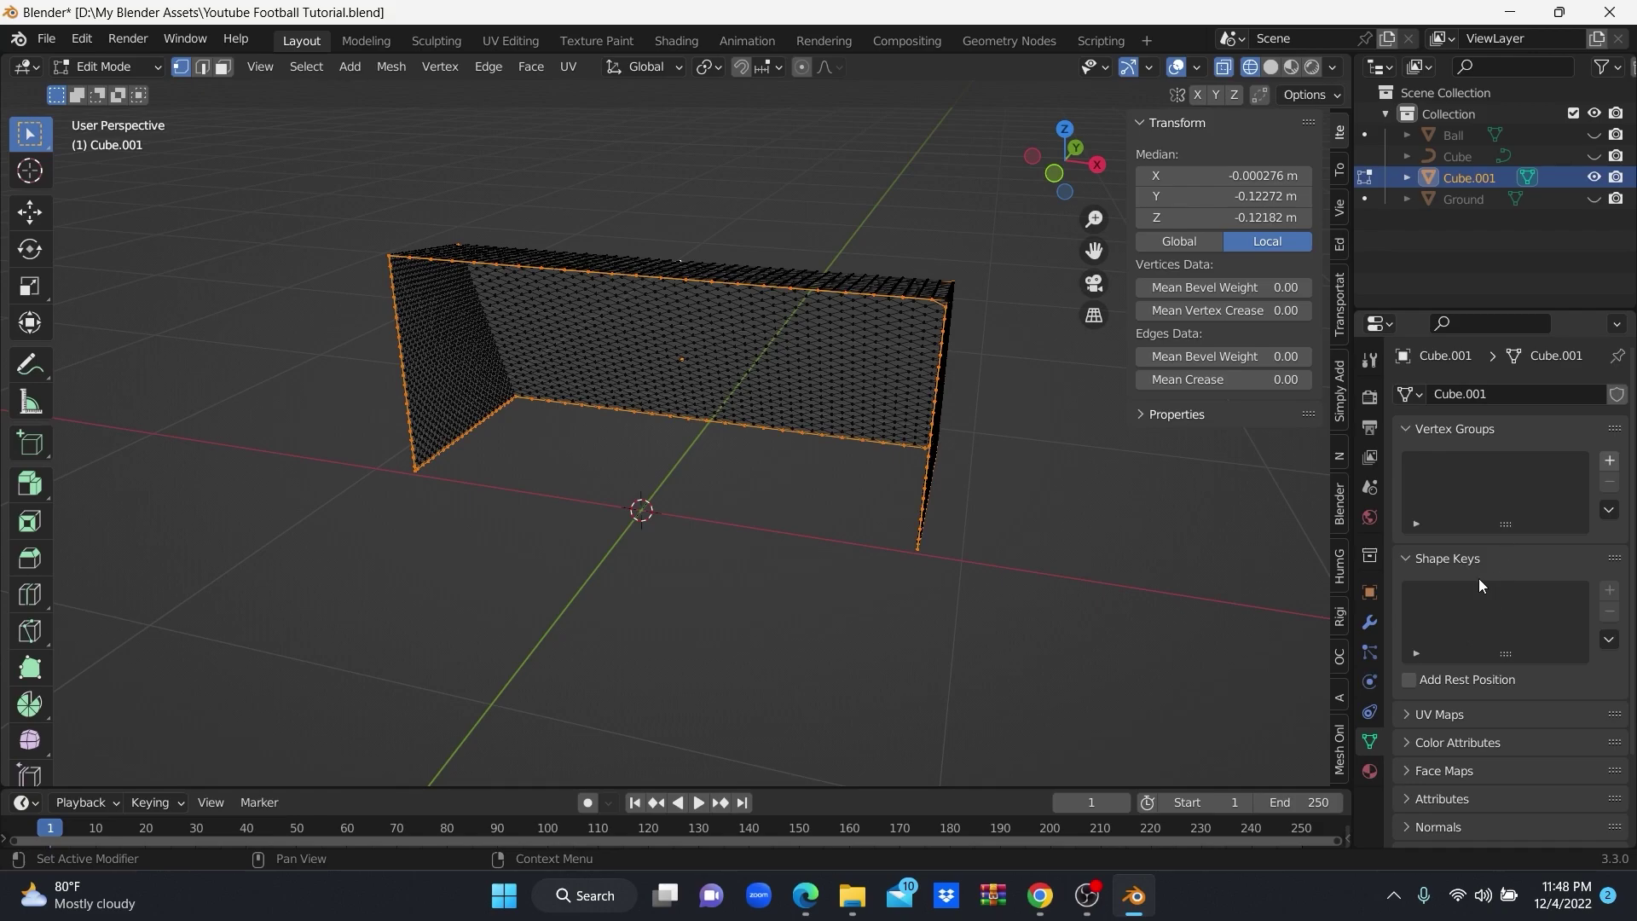
scroll(1526, 651, down, 3)
scroll(1527, 661, up, 3)
click(1610, 461)
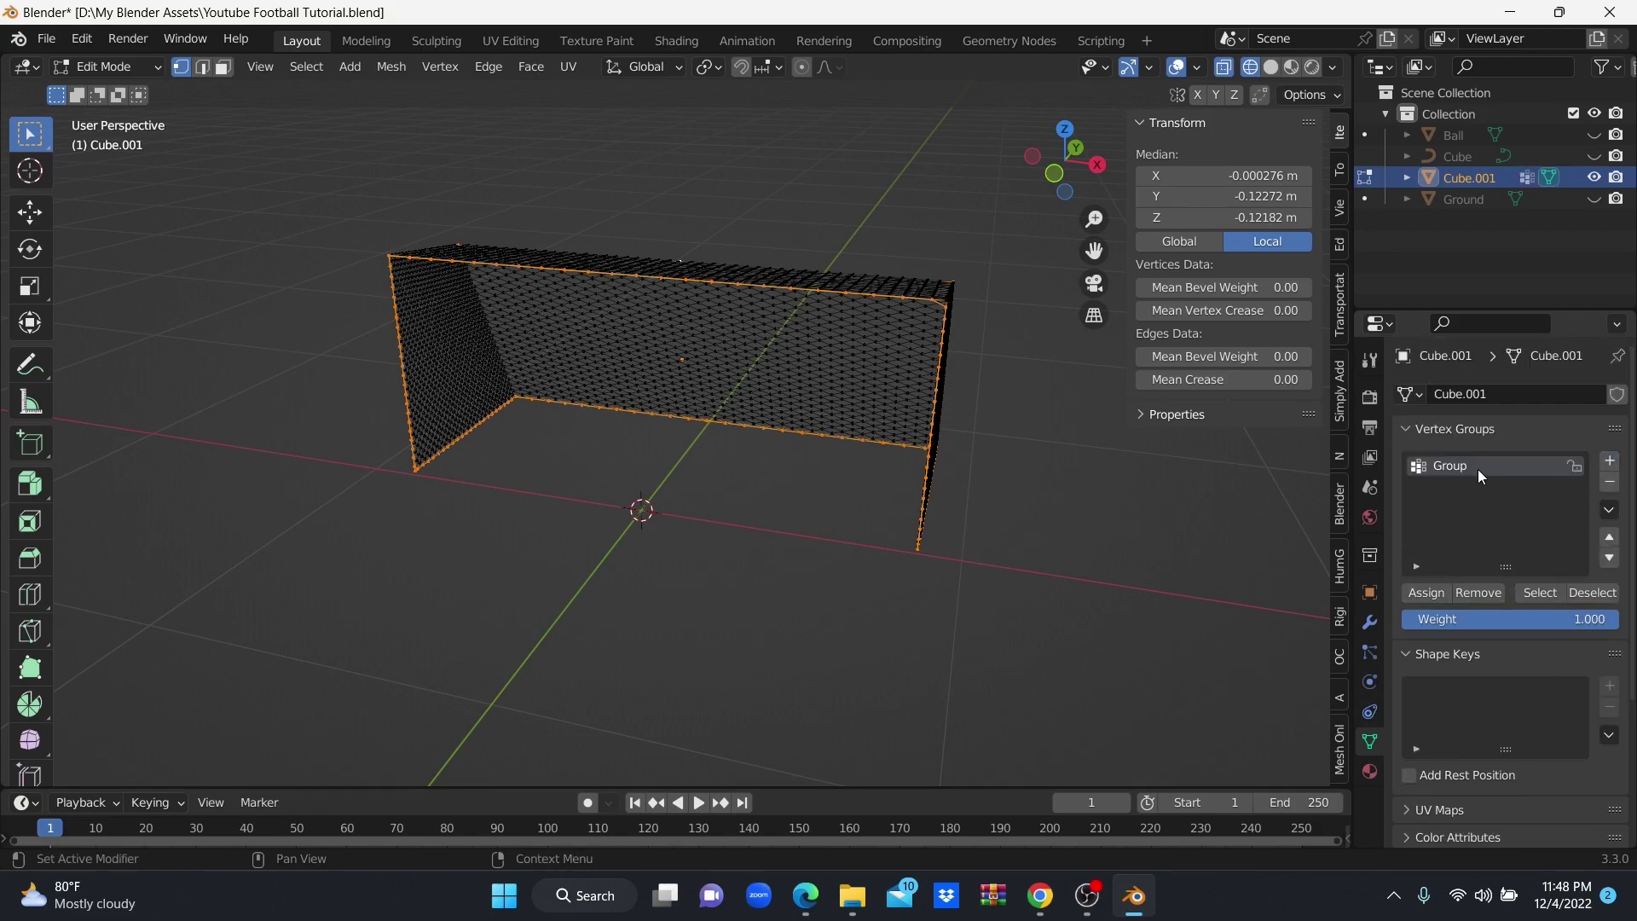
click(1425, 596)
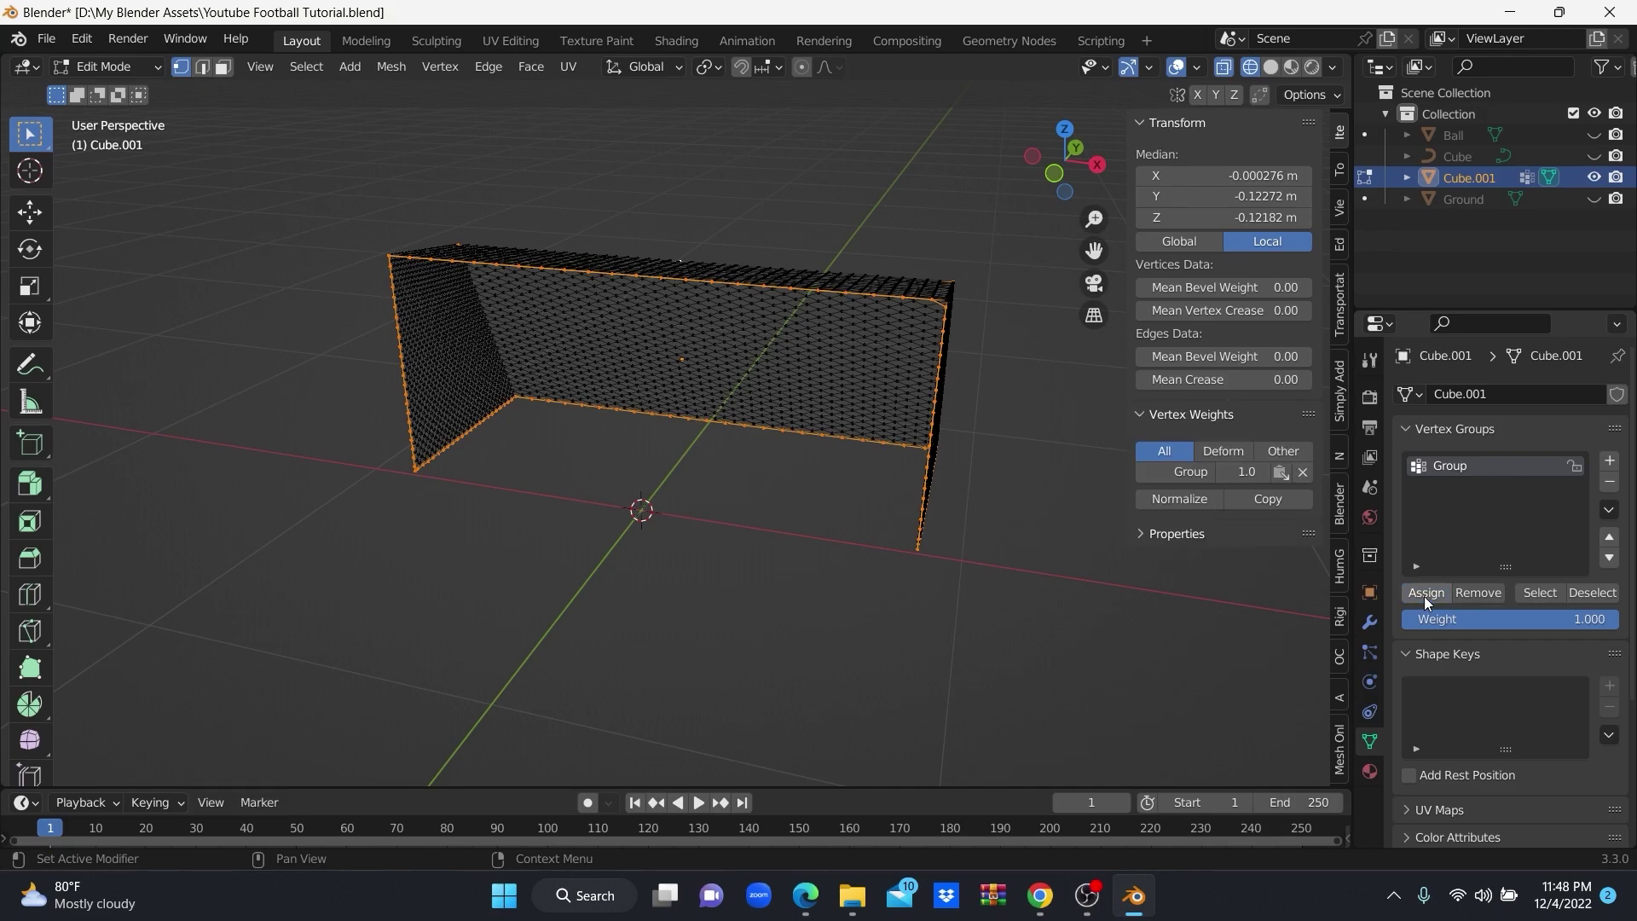
mouse_move(836, 407)
middle_down()
mouse_move(760, 446)
mouse_move(779, 428)
mouse_move(907, 421)
mouse_move(872, 468)
mouse_move(921, 459)
middle_up()
key(Tab)
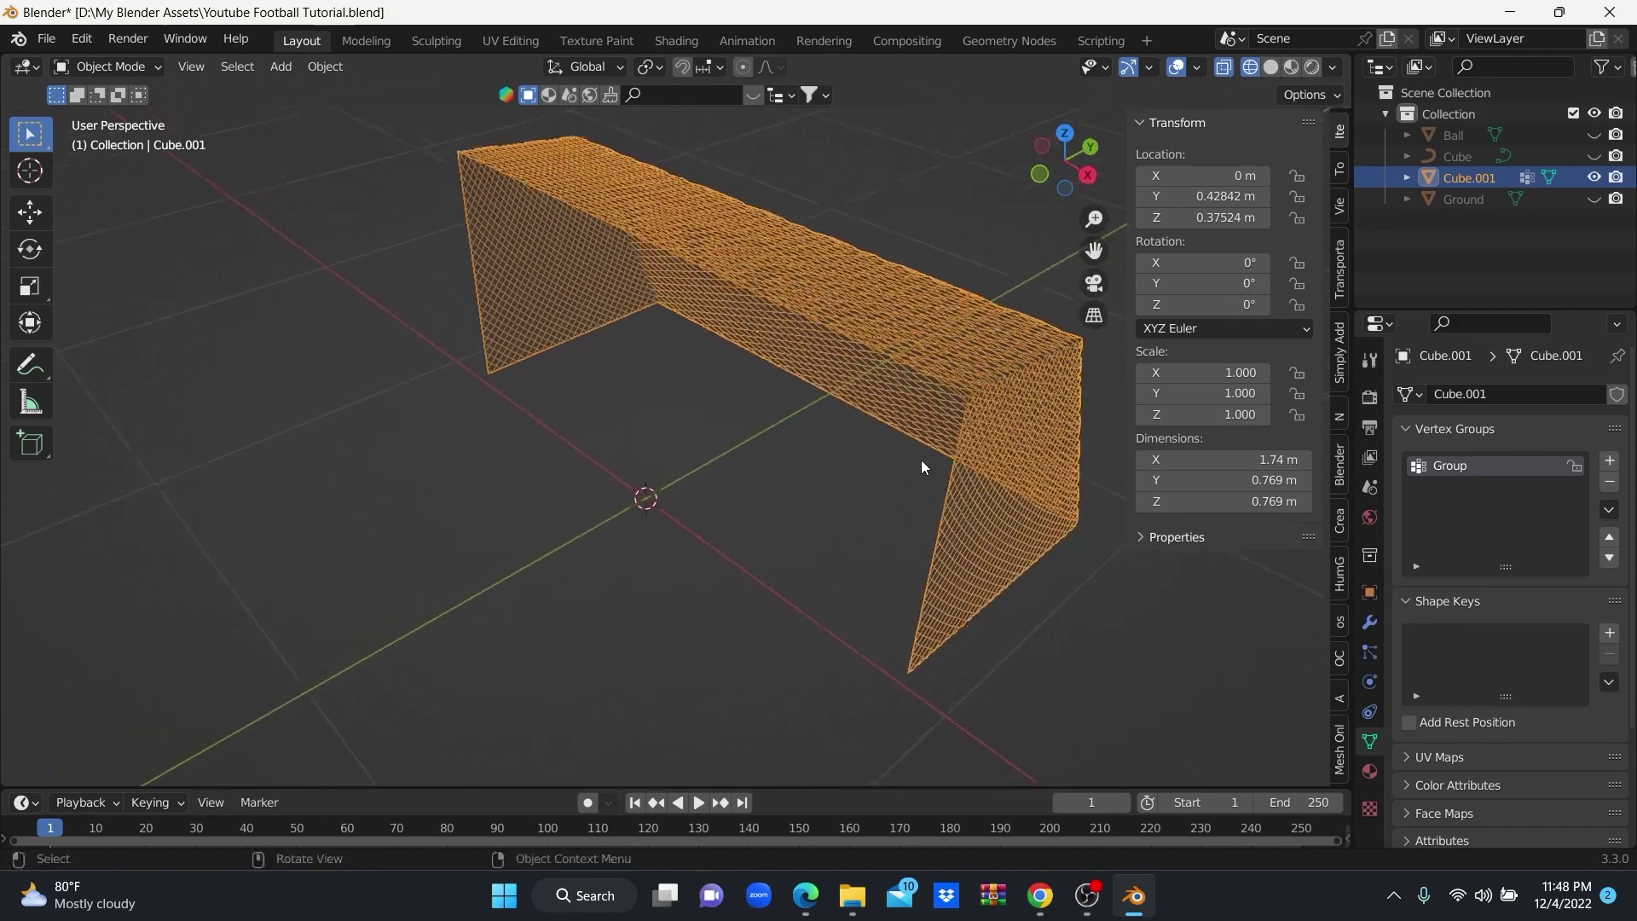
Add Cloth physics to the goal net Cube.001.
click(1369, 622)
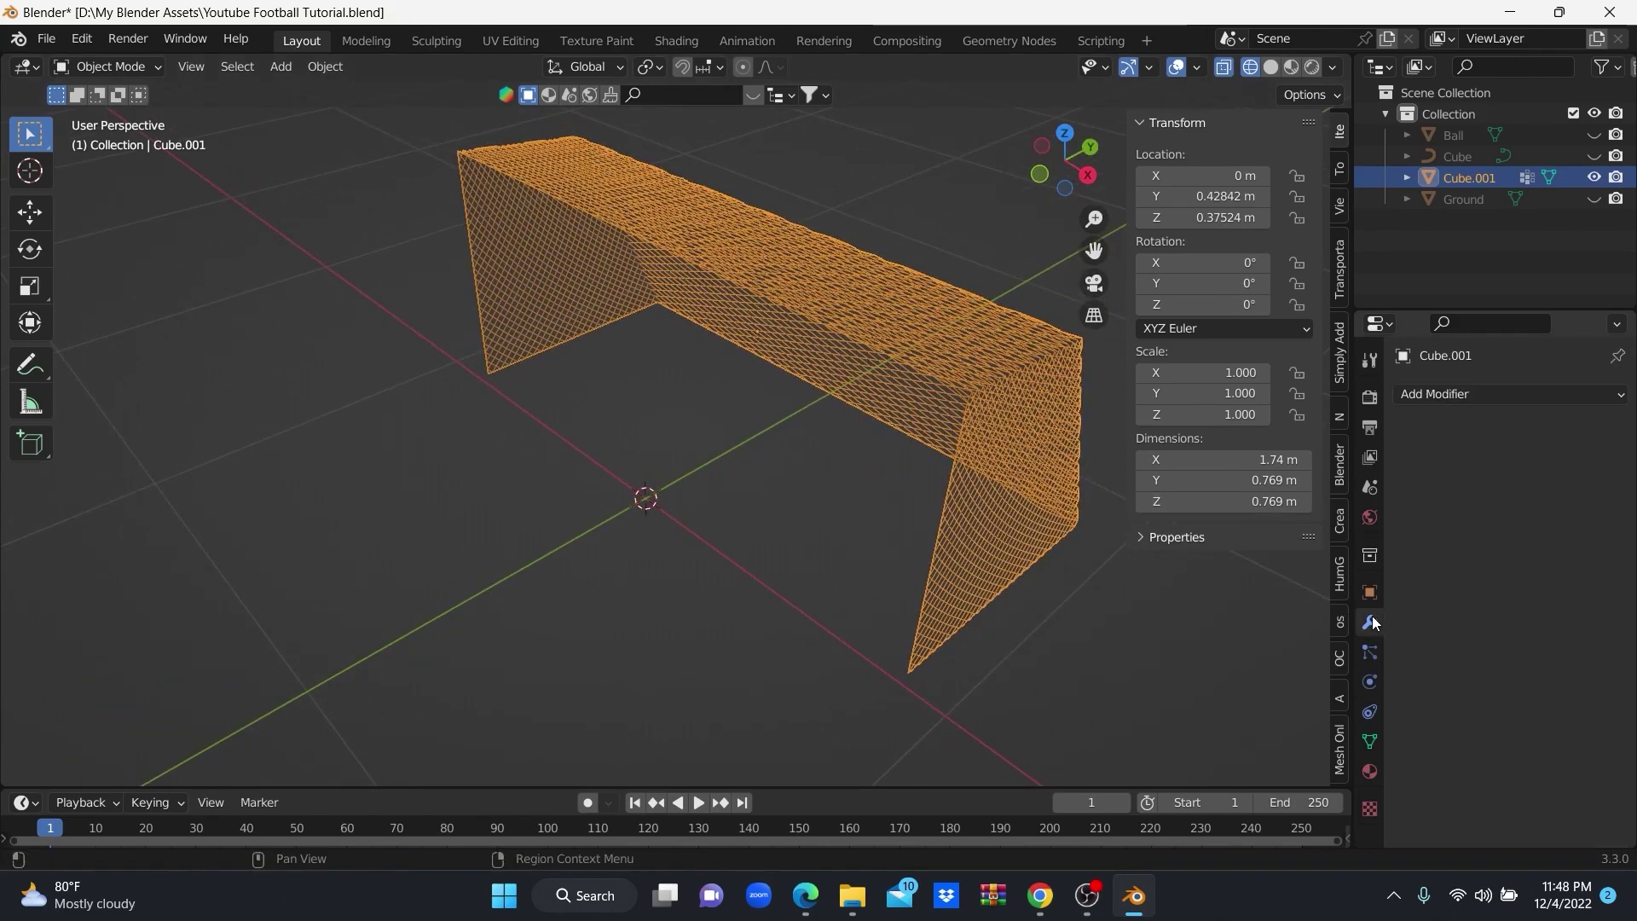
click(1370, 681)
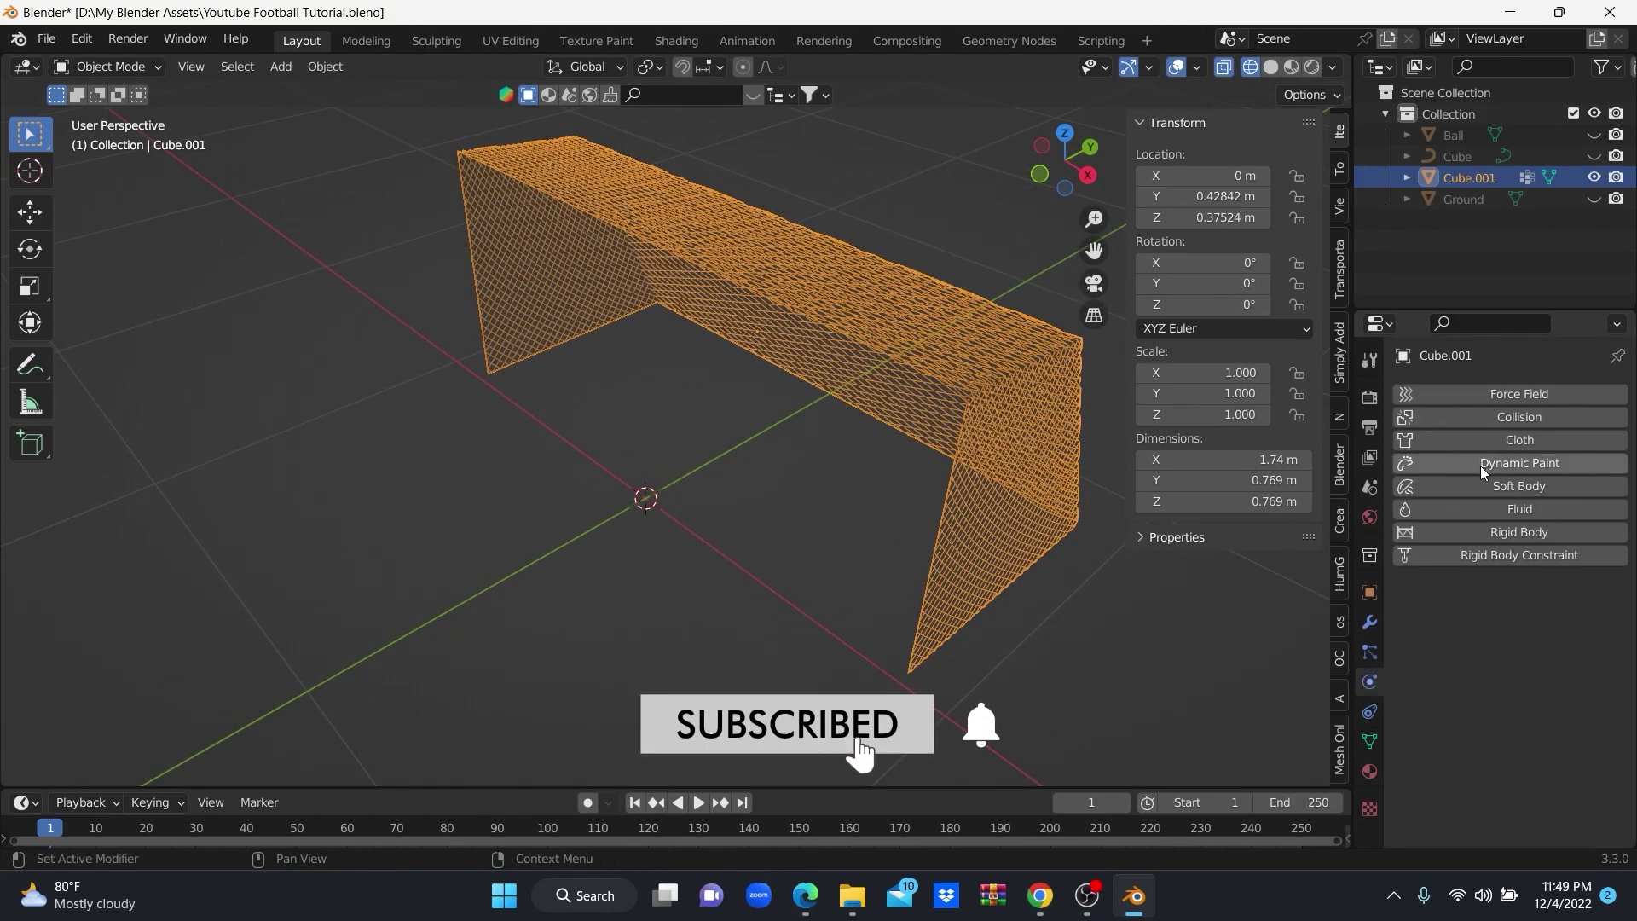
click(1519, 440)
mouse_move(819, 588)
middle_down()
mouse_move(742, 510)
mouse_move(900, 577)
mouse_move(1031, 565)
mouse_move(785, 563)
mouse_move(955, 578)
mouse_move(786, 630)
mouse_move(809, 620)
middle_up()
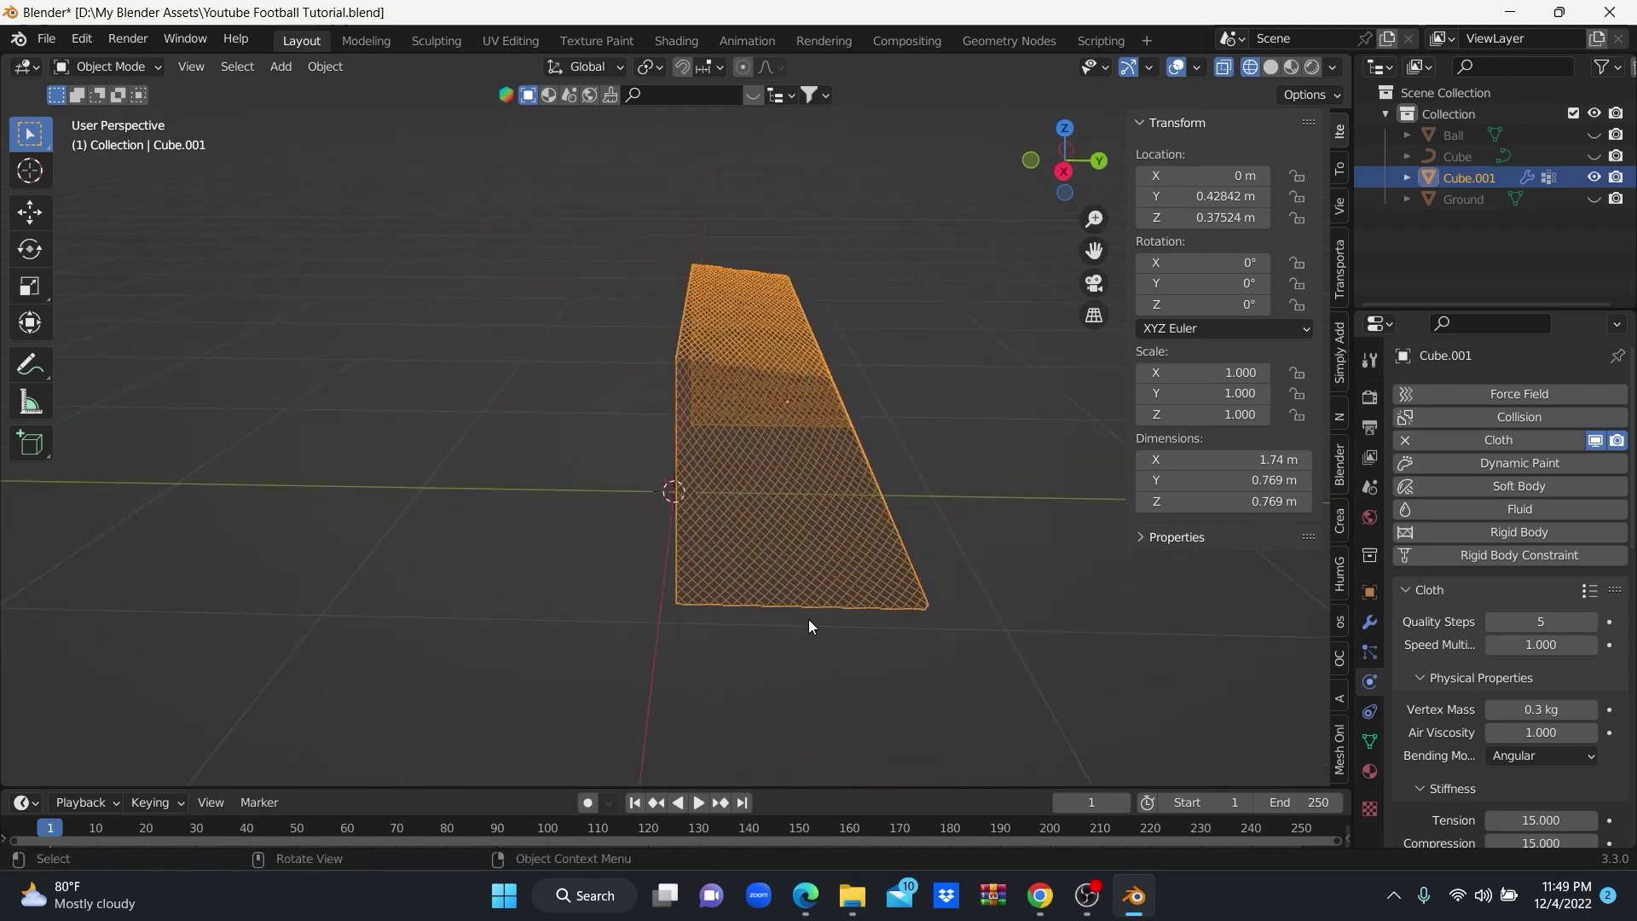
Set the cloth's Shape Pin Group to the vertex group Group.
scroll(1470, 694, down, 5)
scroll(1470, 693, down, 3)
scroll(1469, 693, down, 3)
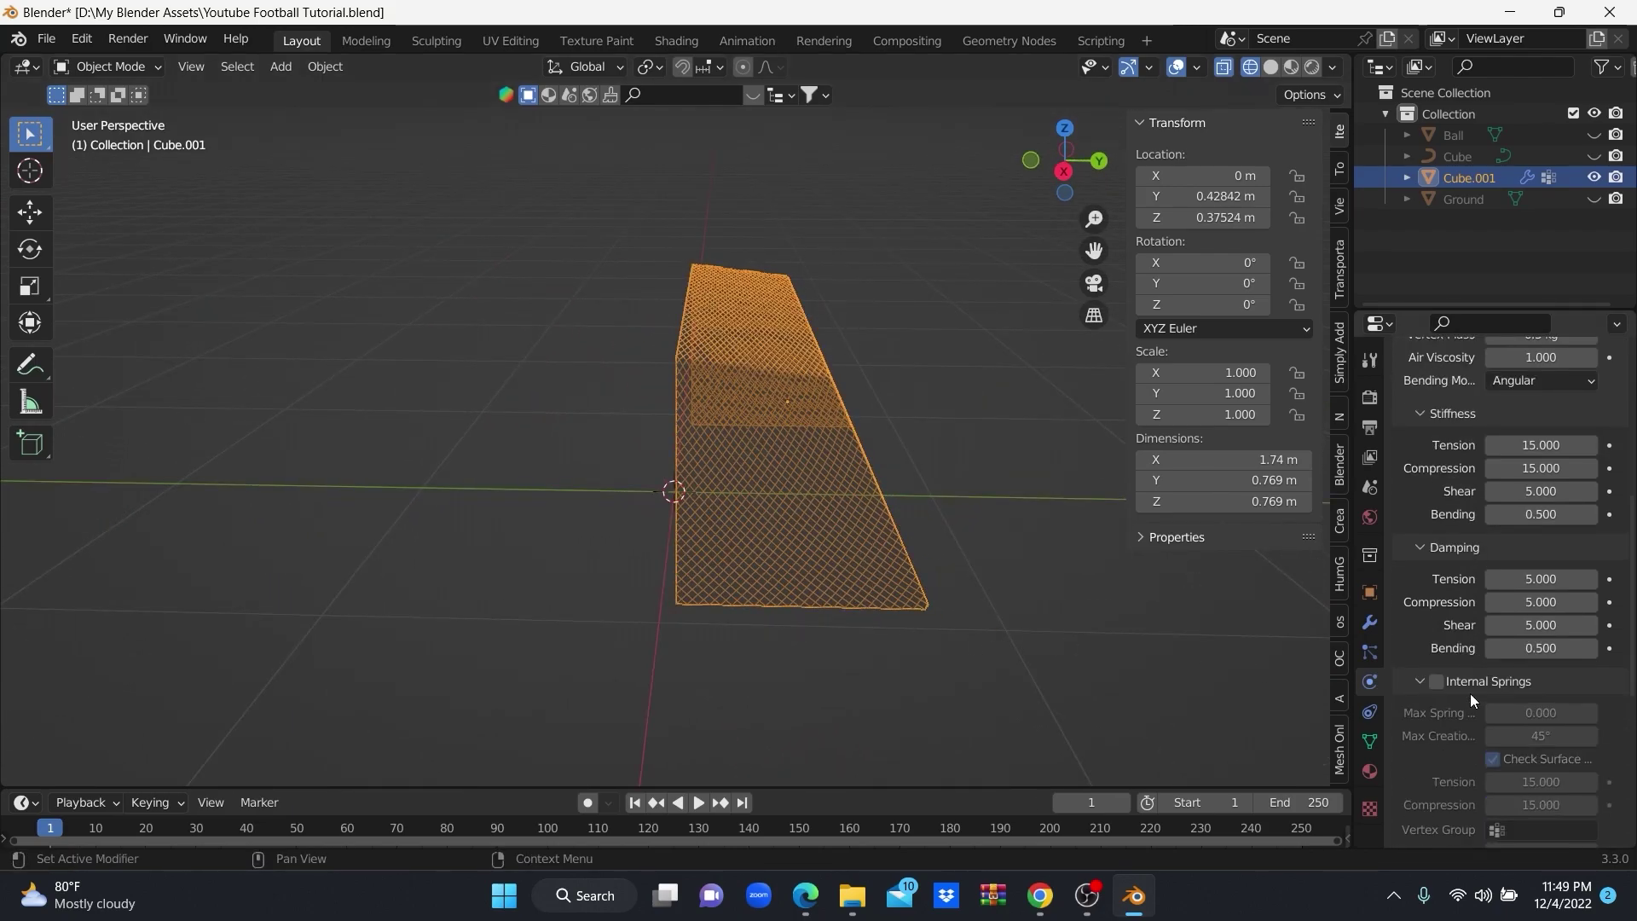
scroll(1469, 694, down, 3)
scroll(1470, 693, down, 3)
scroll(1470, 694, down, 2)
scroll(1470, 694, down, 2)
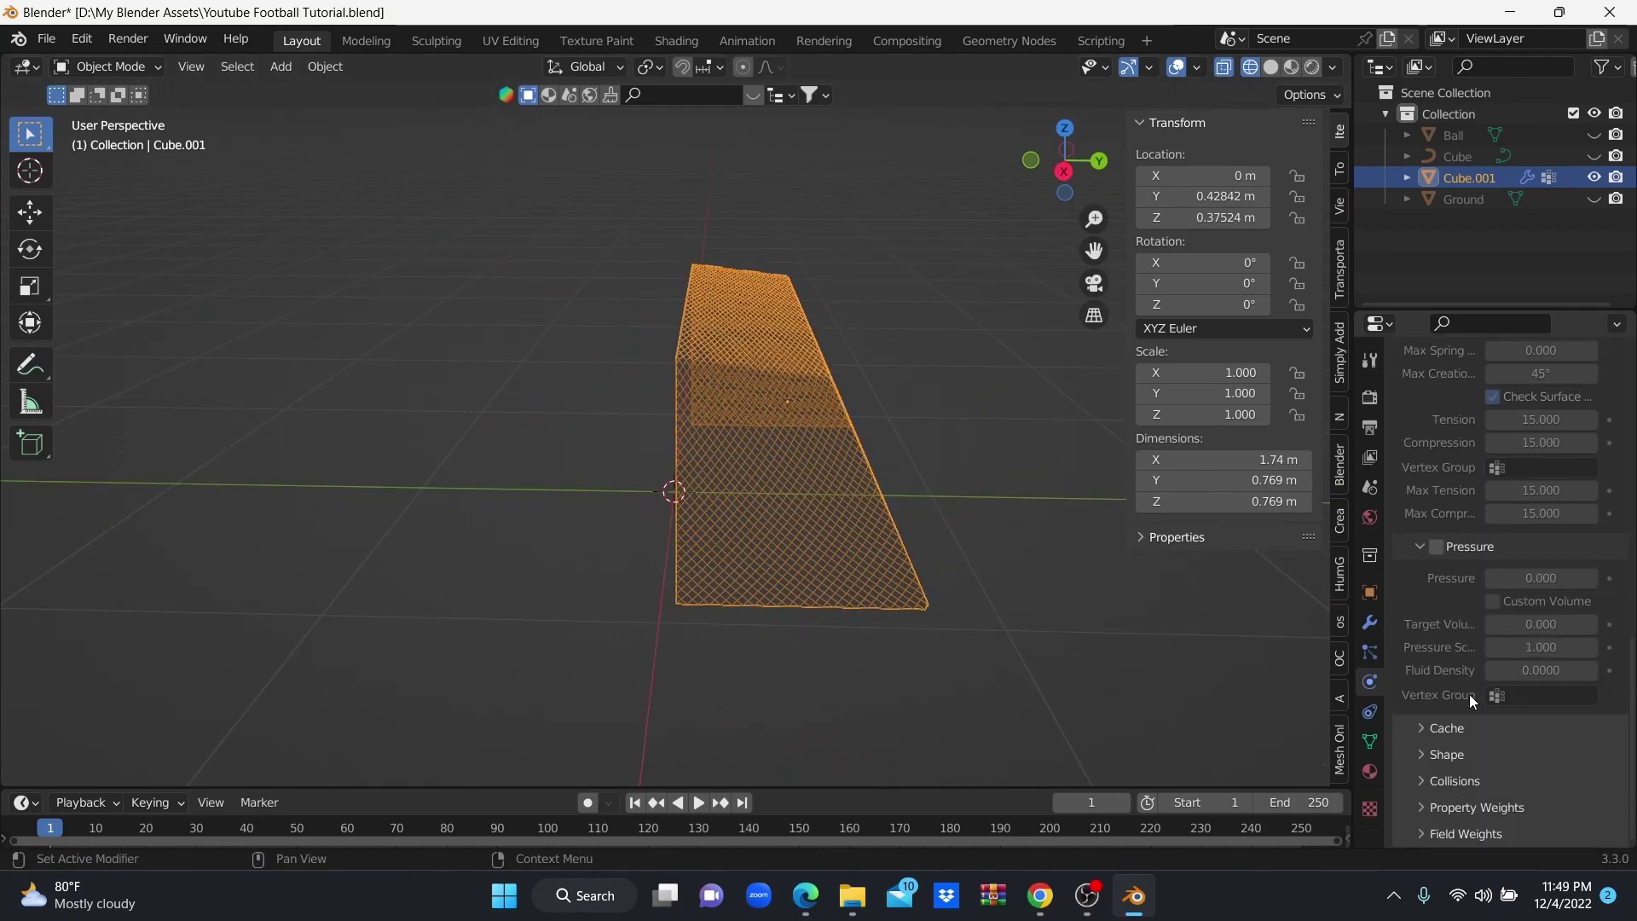
click(1420, 754)
scroll(1471, 704, down, 5)
scroll(1471, 704, down, 1)
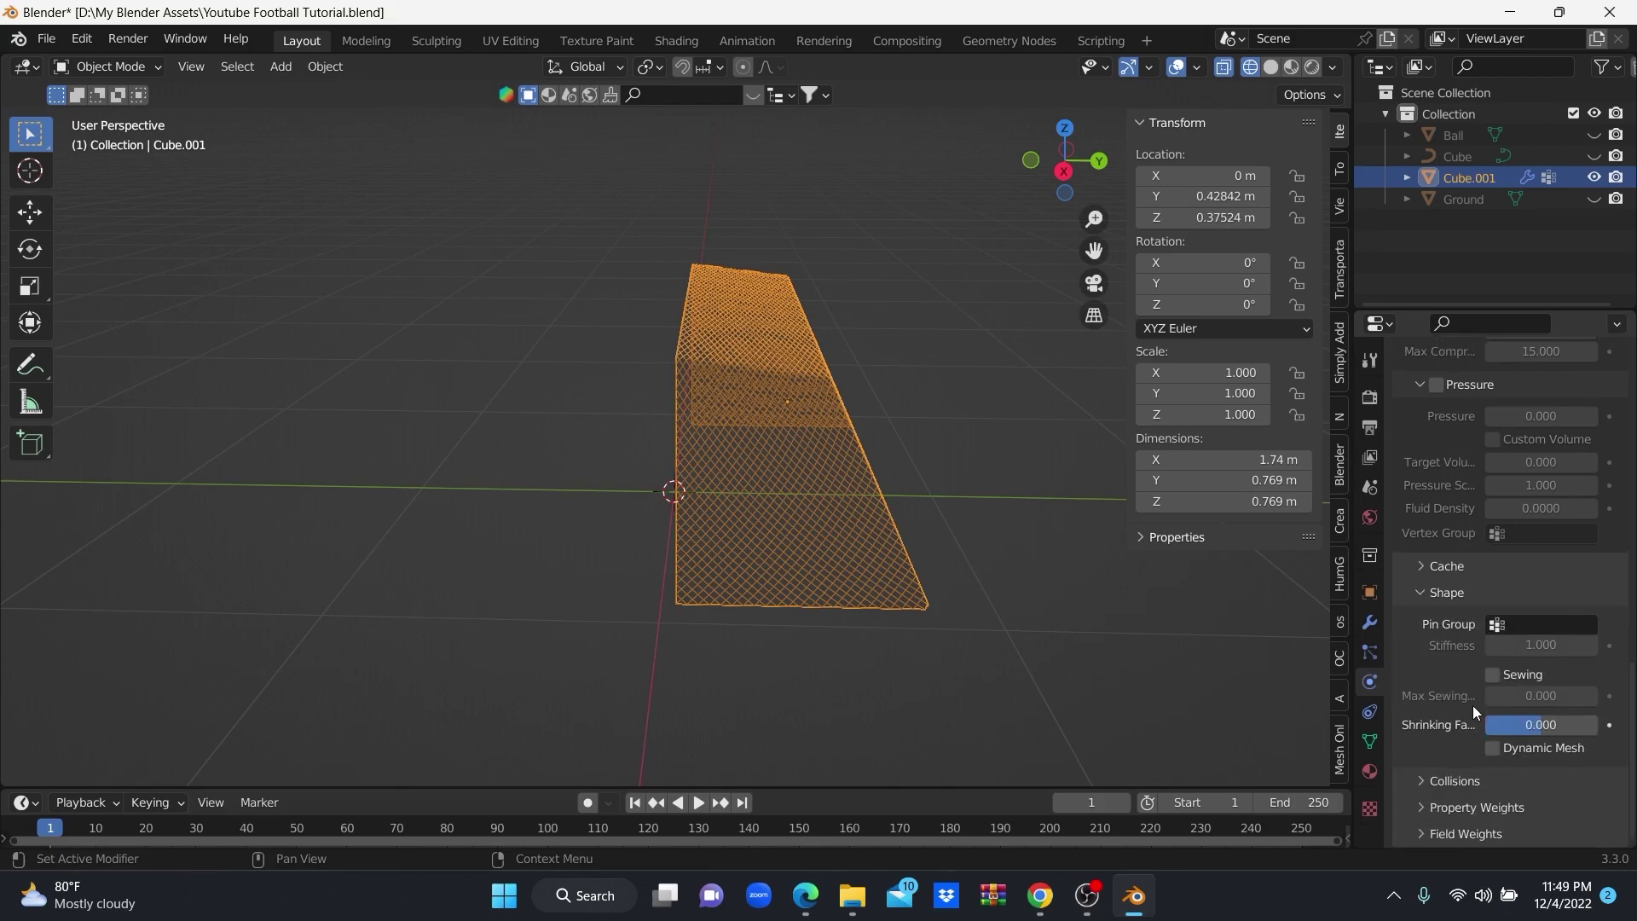
click(1523, 627)
click(1510, 657)
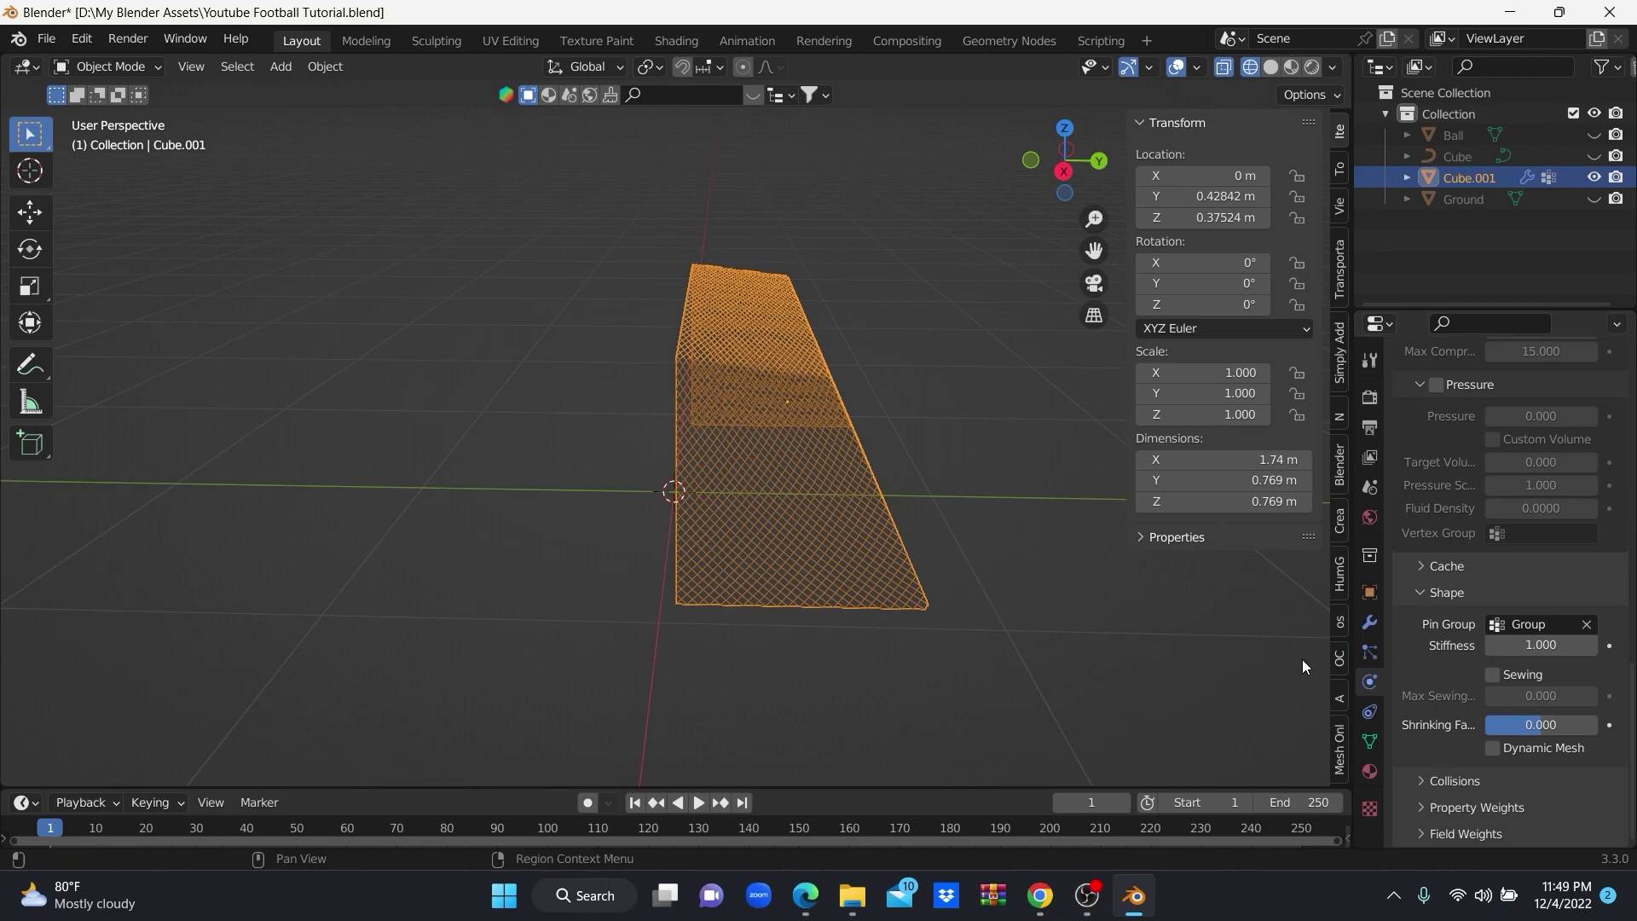
mouse_move(842, 587)
middle_down()
mouse_move(887, 595)
mouse_move(852, 580)
mouse_move(805, 711)
middle_up()
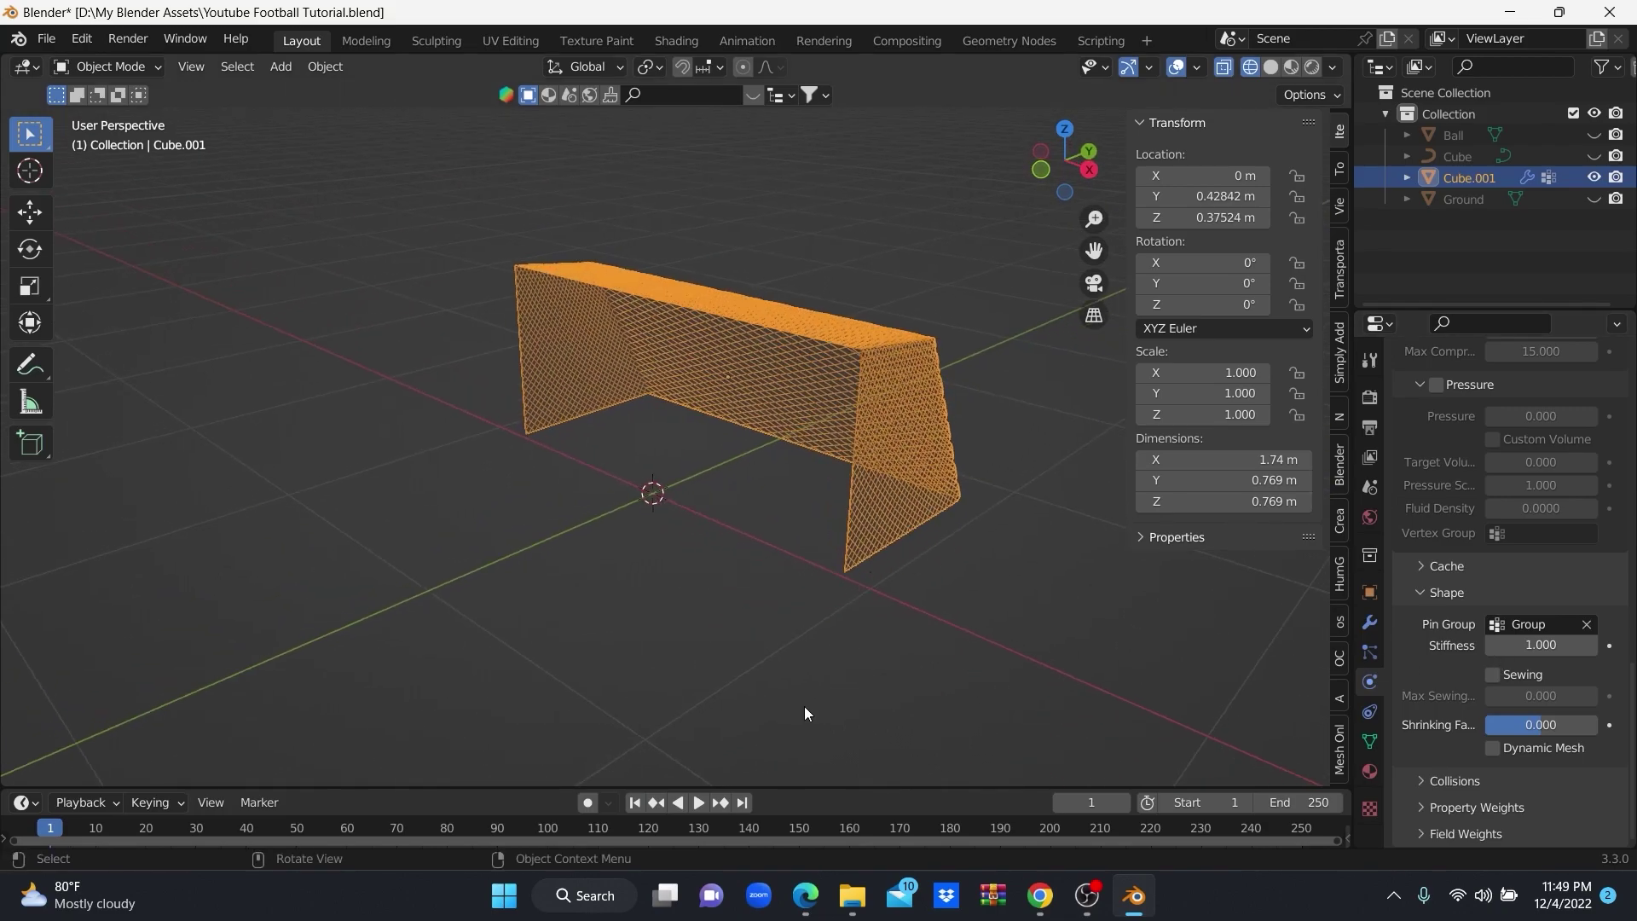
Run the cloth simulation a few times, stopping at frames 36 and 28 to watch the net sag.
click(701, 802)
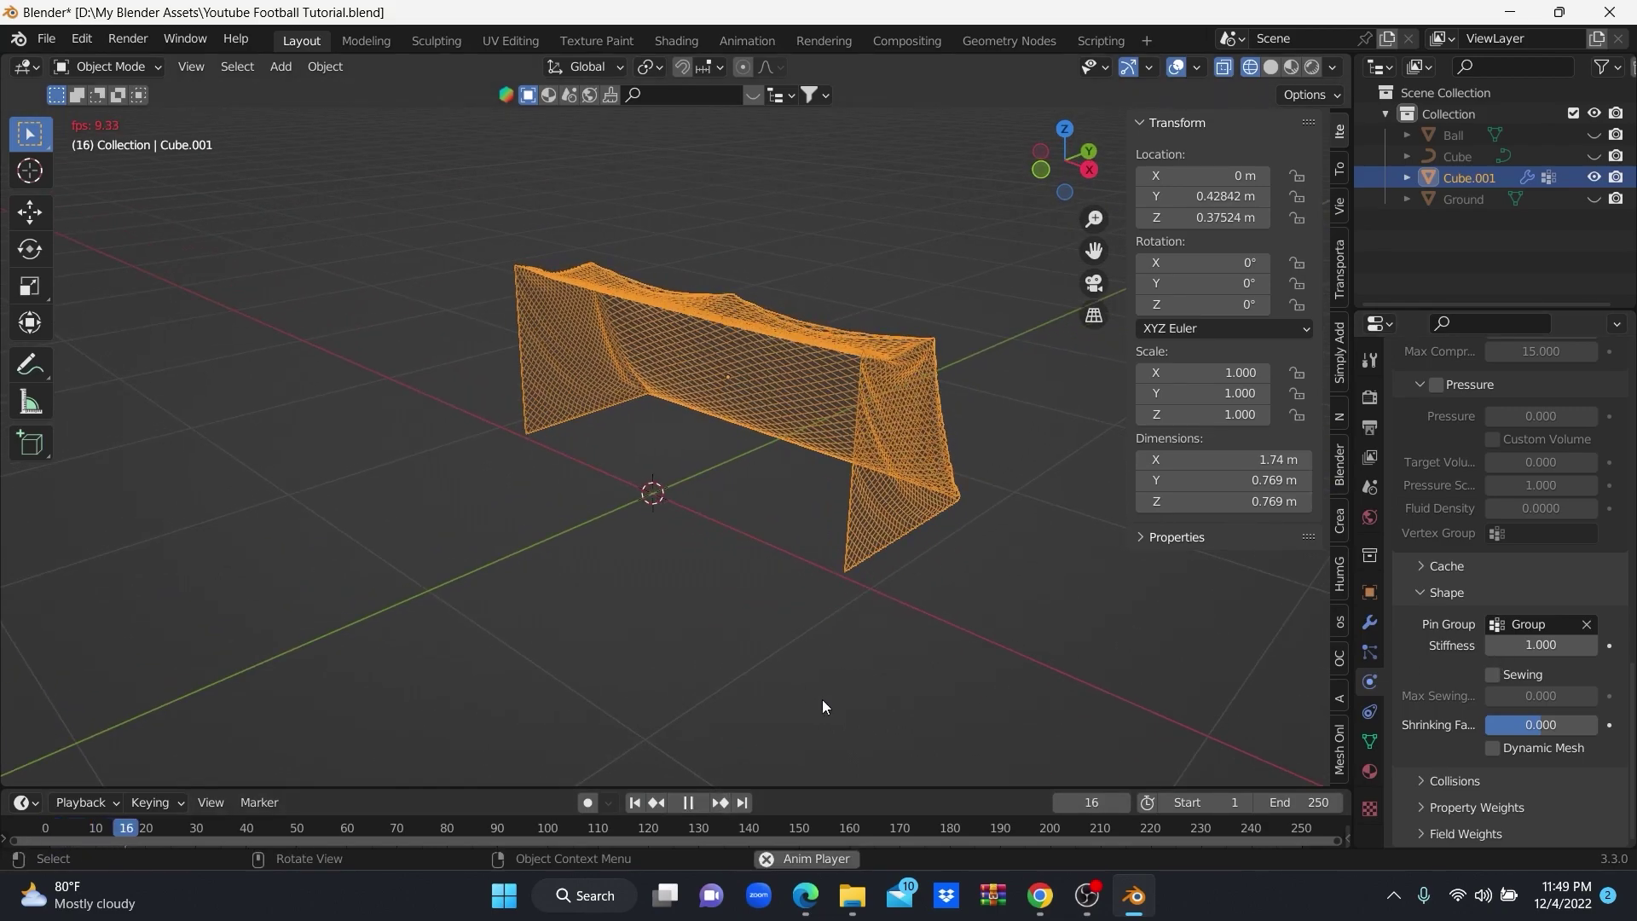
click(690, 802)
click(631, 803)
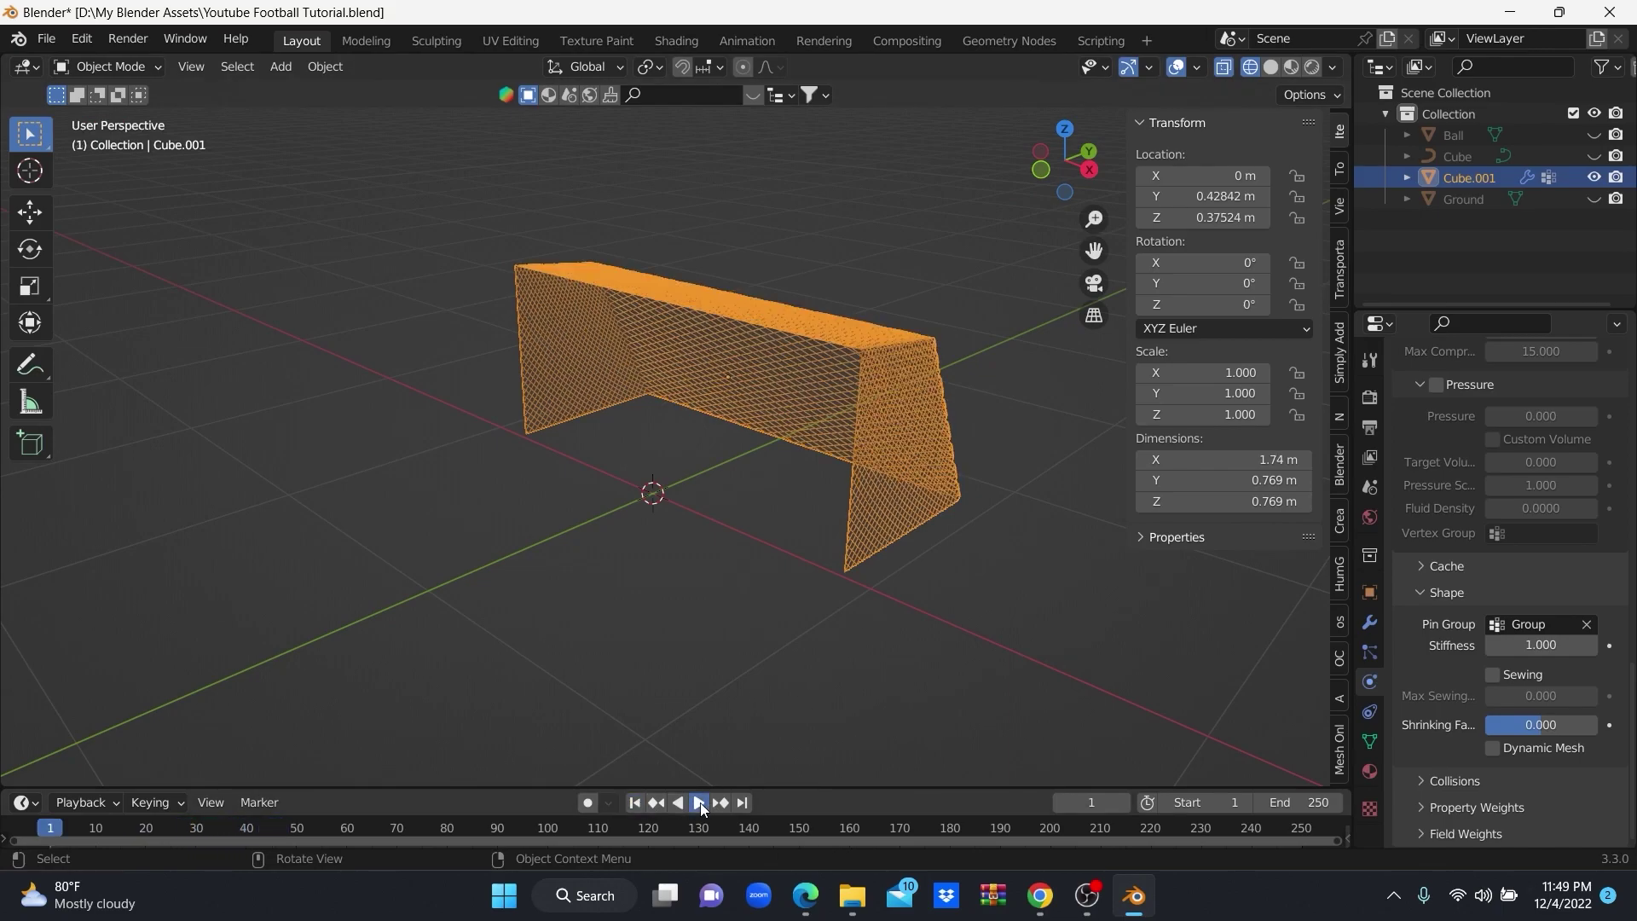
click(700, 803)
click(699, 801)
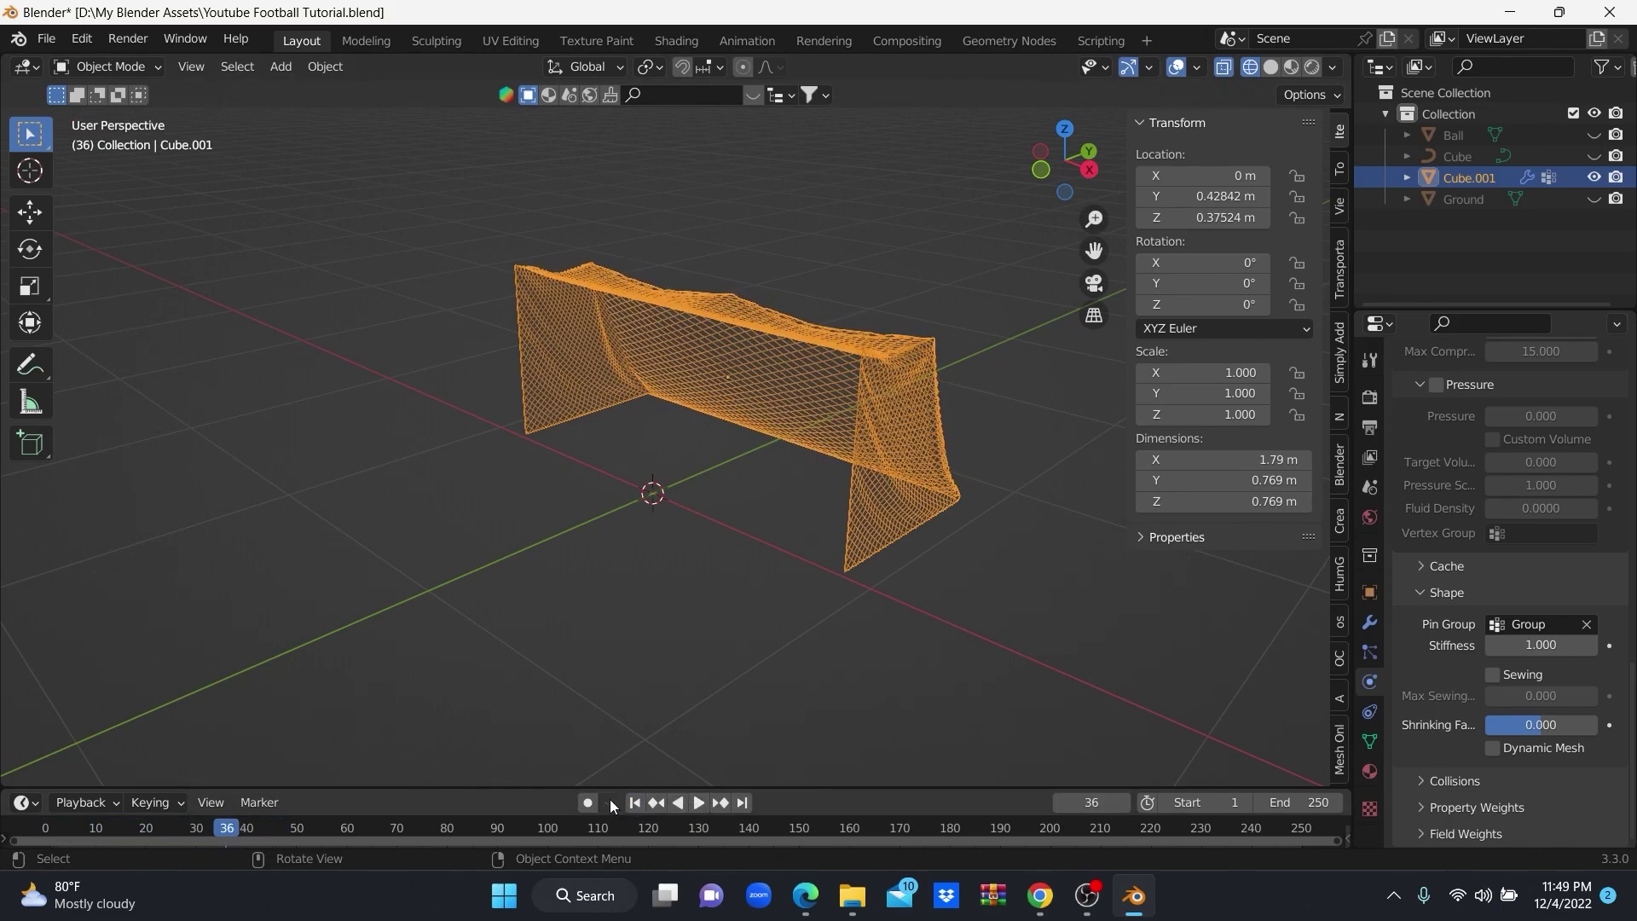
click(635, 802)
click(696, 801)
click(695, 801)
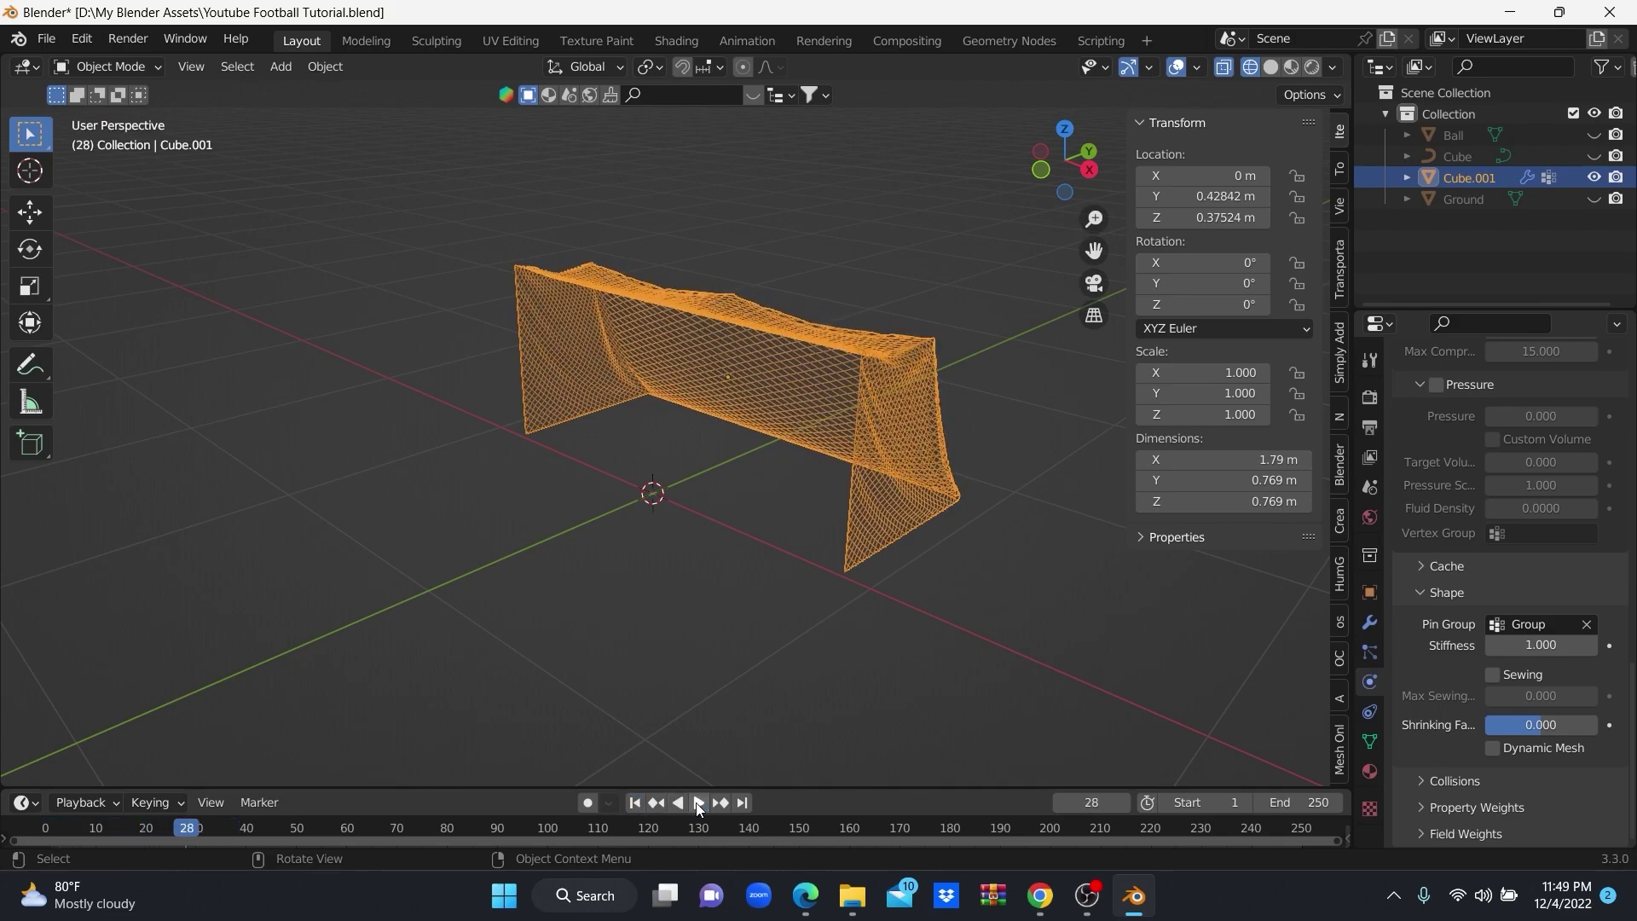
Scrub to frame 19 and apply the Cloth modifier to bake the sagged net shape.
drag(194, 827, 128, 824)
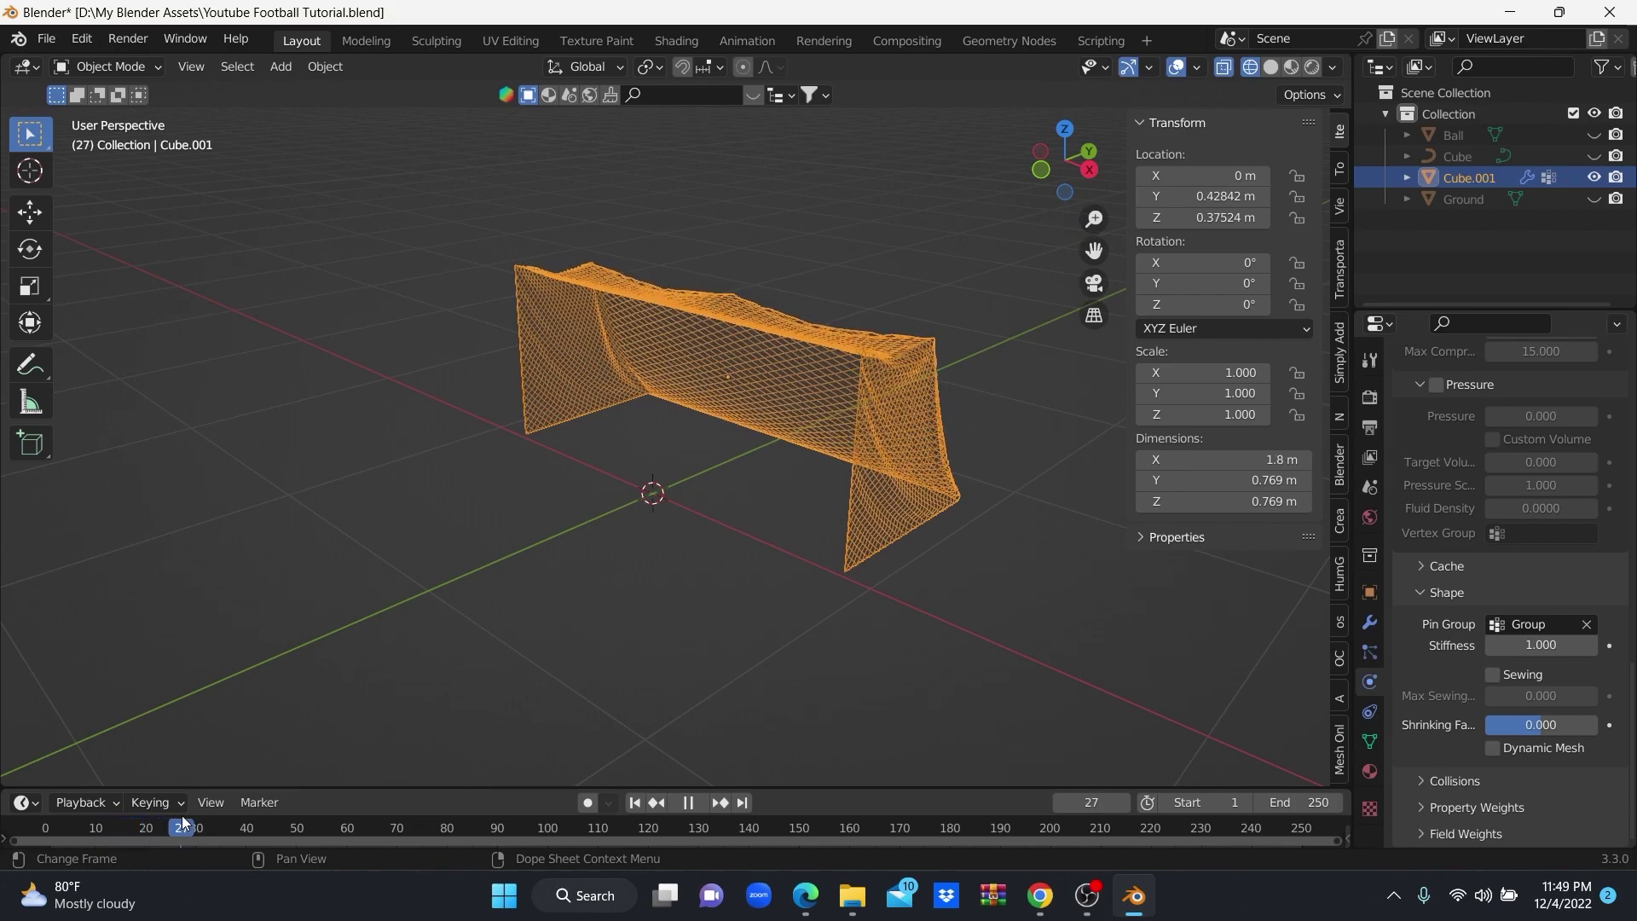
mouse_move(143, 820)
mouse_down()
mouse_move(66, 823)
mouse_move(83, 820)
mouse_up()
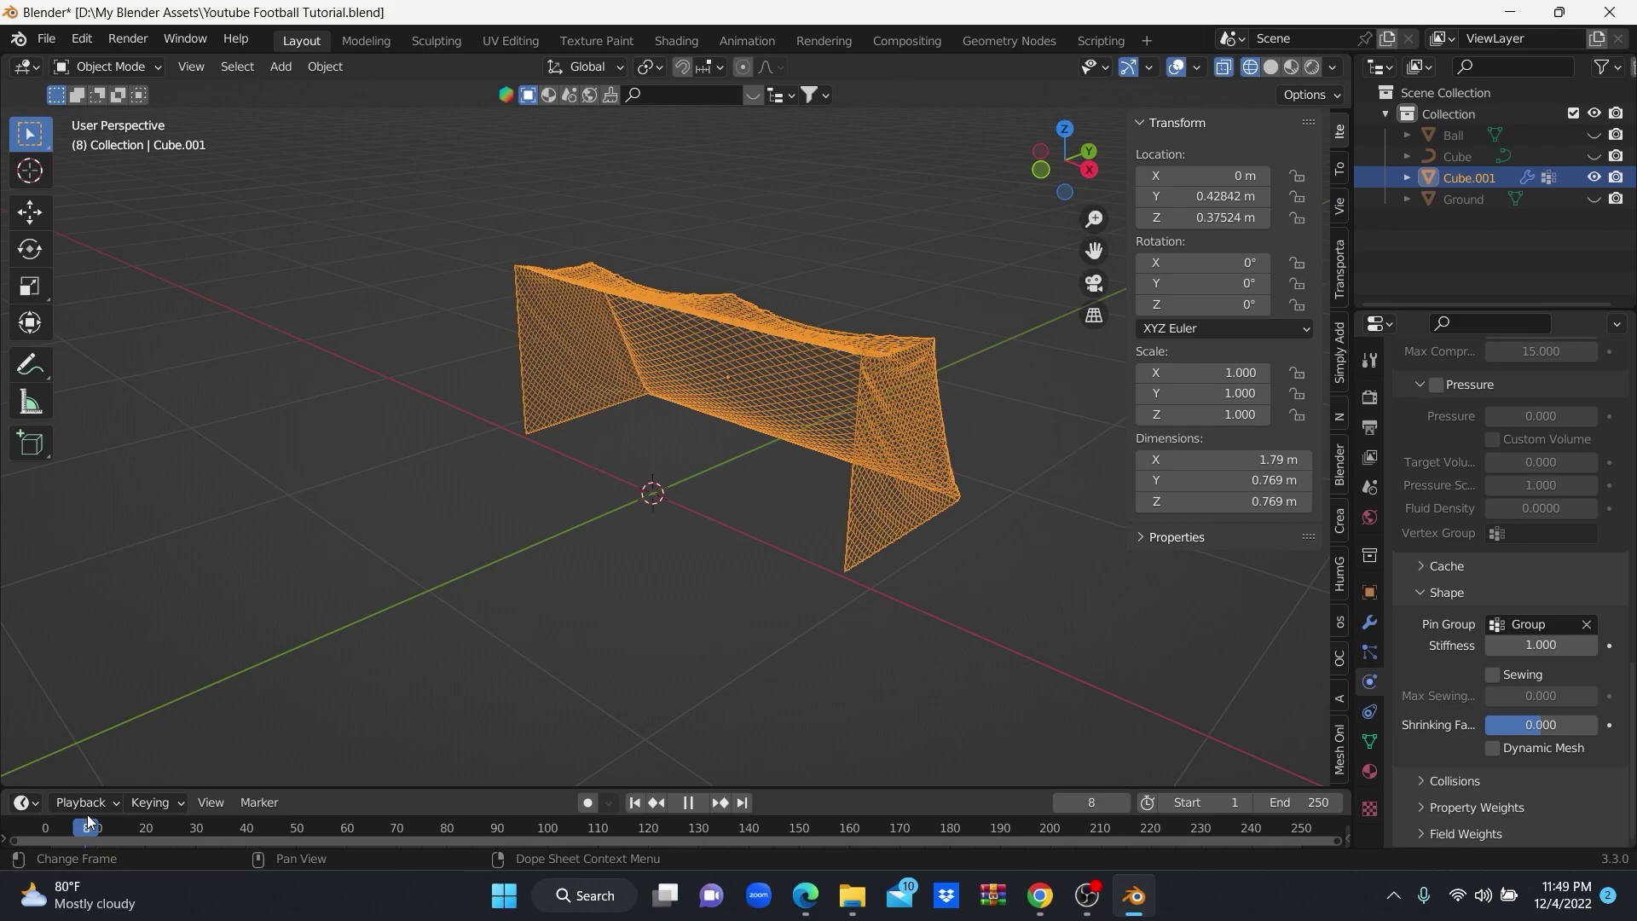
drag(88, 819, 95, 820)
mouse_move(764, 604)
middle_down()
mouse_move(659, 602)
mouse_move(569, 684)
middle_up()
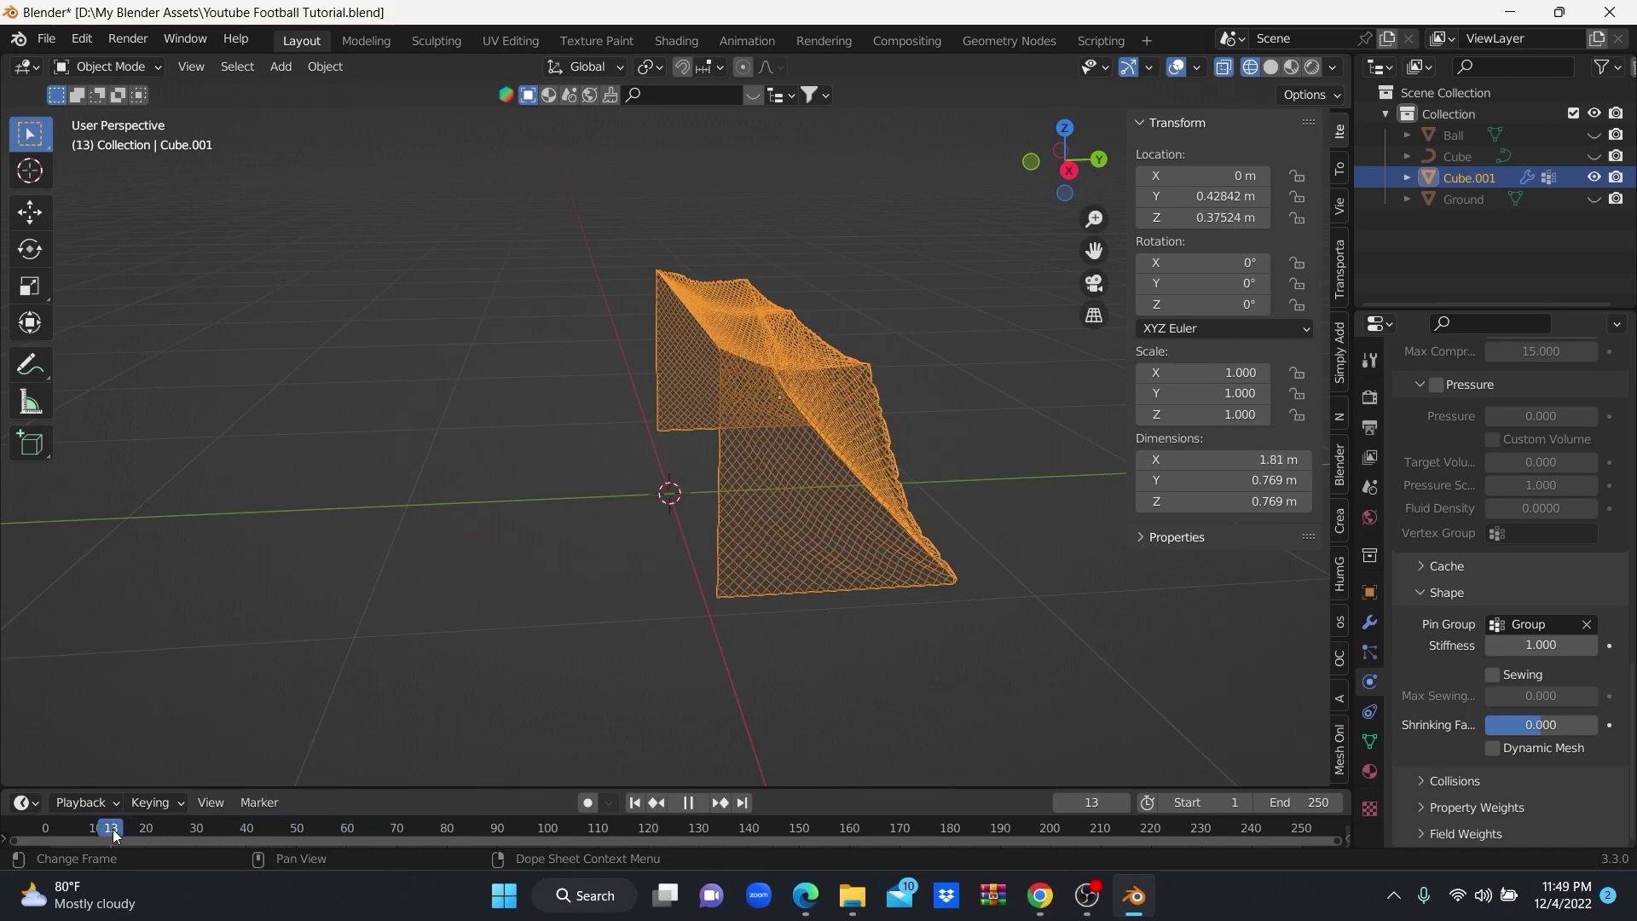
drag(115, 834, 140, 826)
mouse_move(779, 521)
middle_down()
mouse_move(693, 554)
mouse_move(745, 509)
mouse_move(730, 564)
mouse_move(877, 555)
mouse_move(834, 609)
mouse_move(839, 587)
middle_up()
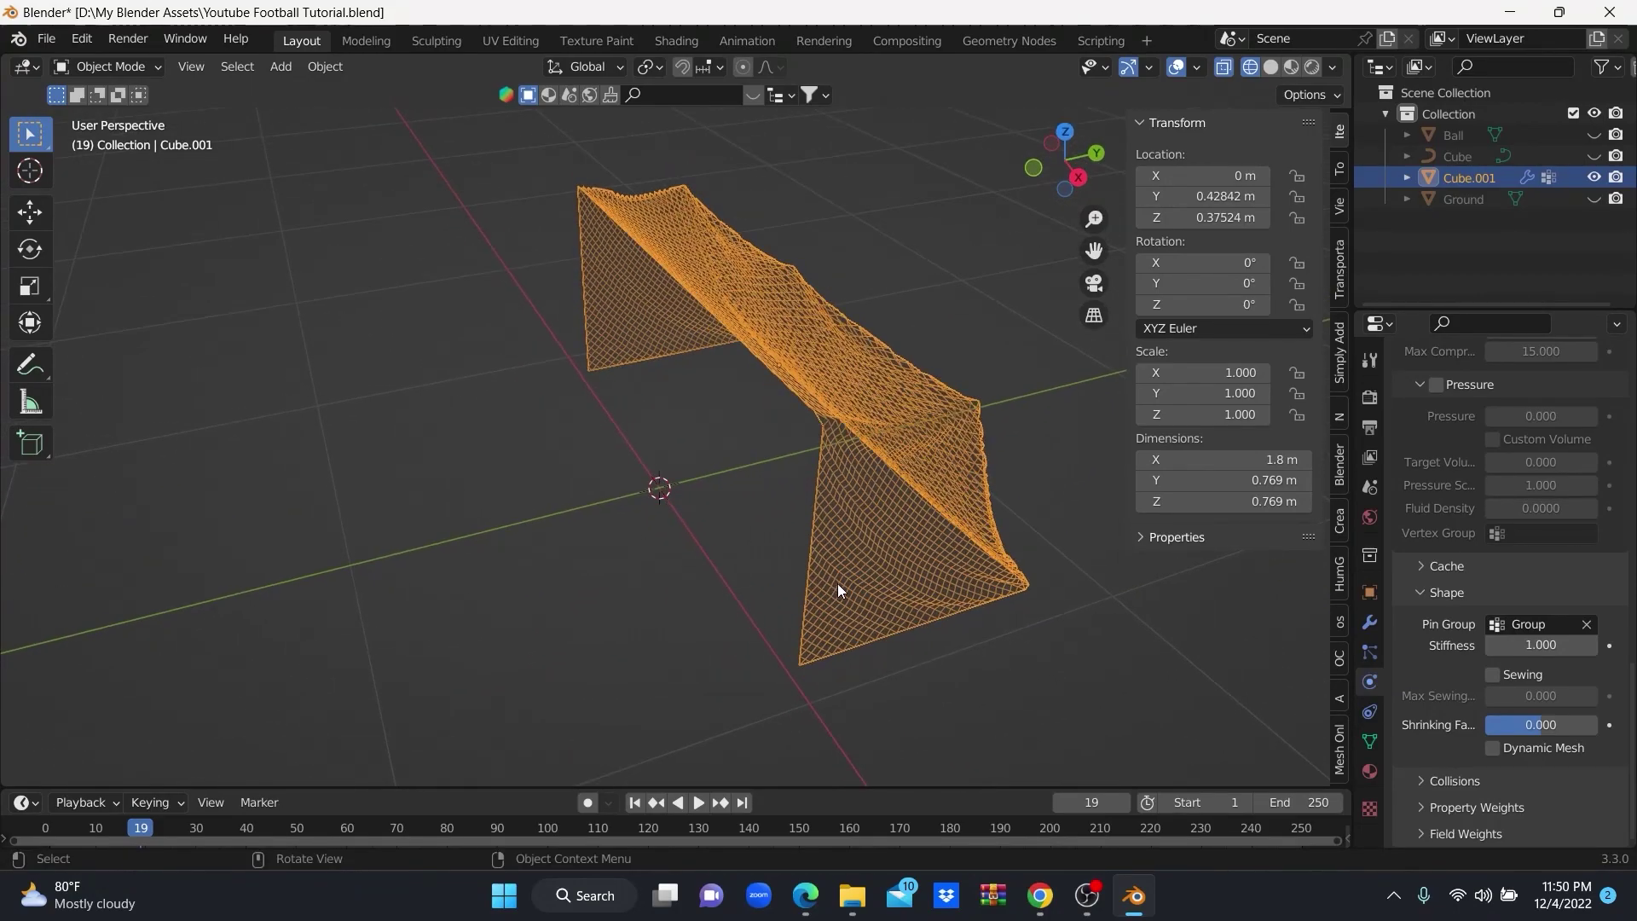
click(1370, 624)
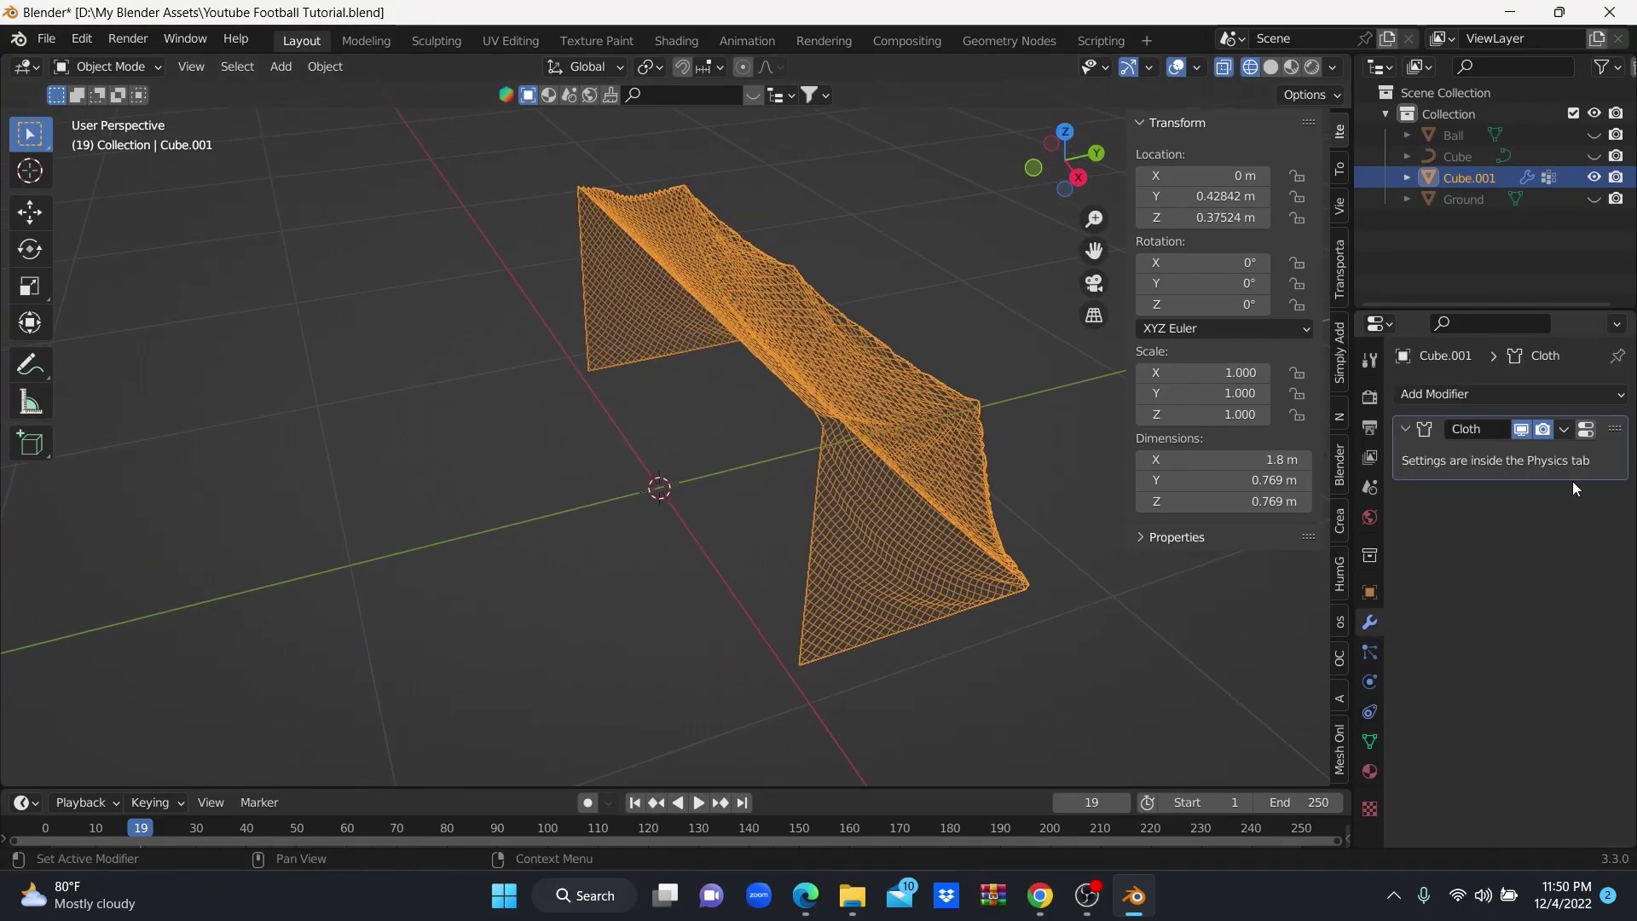
click(1564, 429)
mouse_move(955, 500)
middle_down()
mouse_move(822, 476)
mouse_move(970, 489)
mouse_move(873, 486)
mouse_move(926, 474)
mouse_move(802, 486)
mouse_move(711, 519)
mouse_move(774, 500)
mouse_move(914, 512)
mouse_move(713, 517)
mouse_move(778, 514)
mouse_move(836, 536)
middle_up()
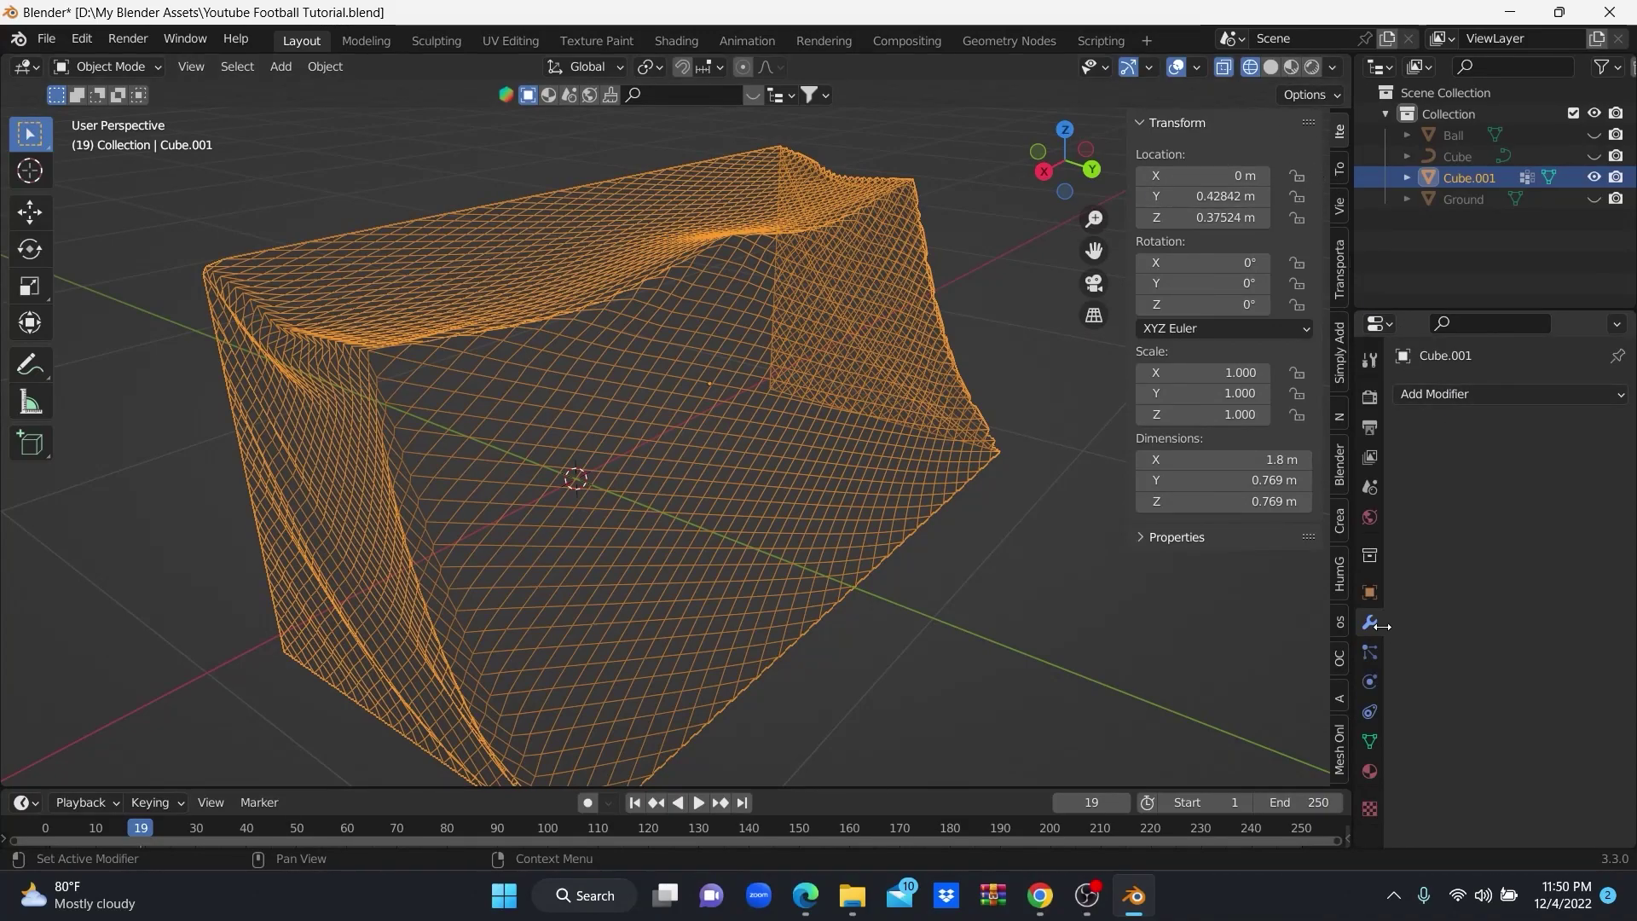
Add a Wireframe modifier to the draped goal net.
click(1476, 397)
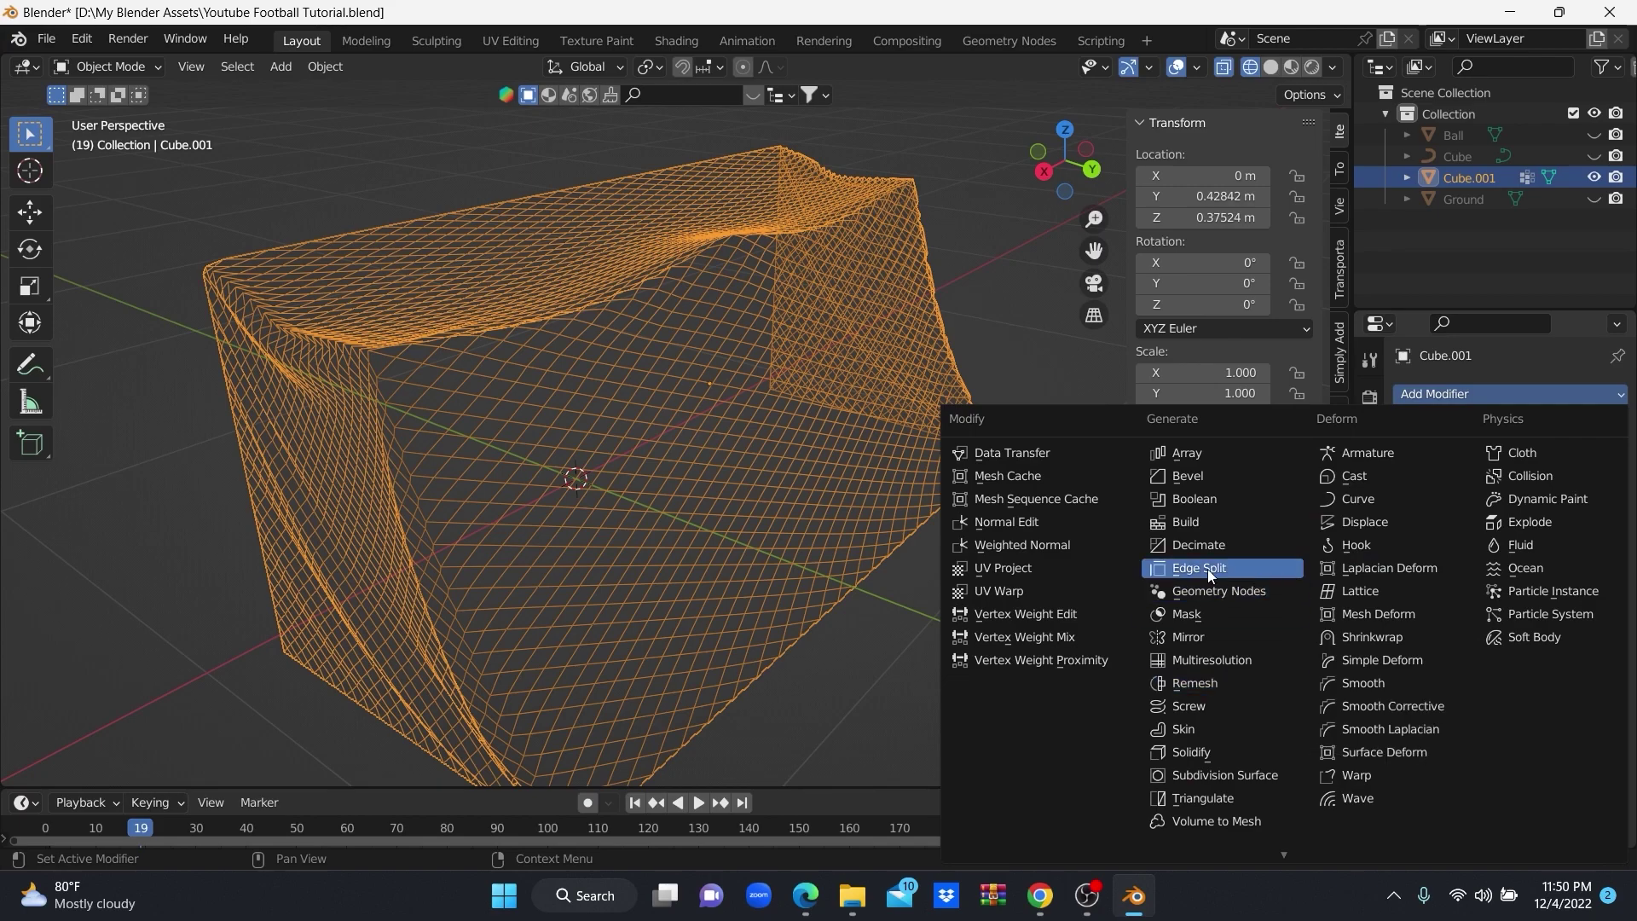
scroll(1200, 841, down, 1)
click(1188, 837)
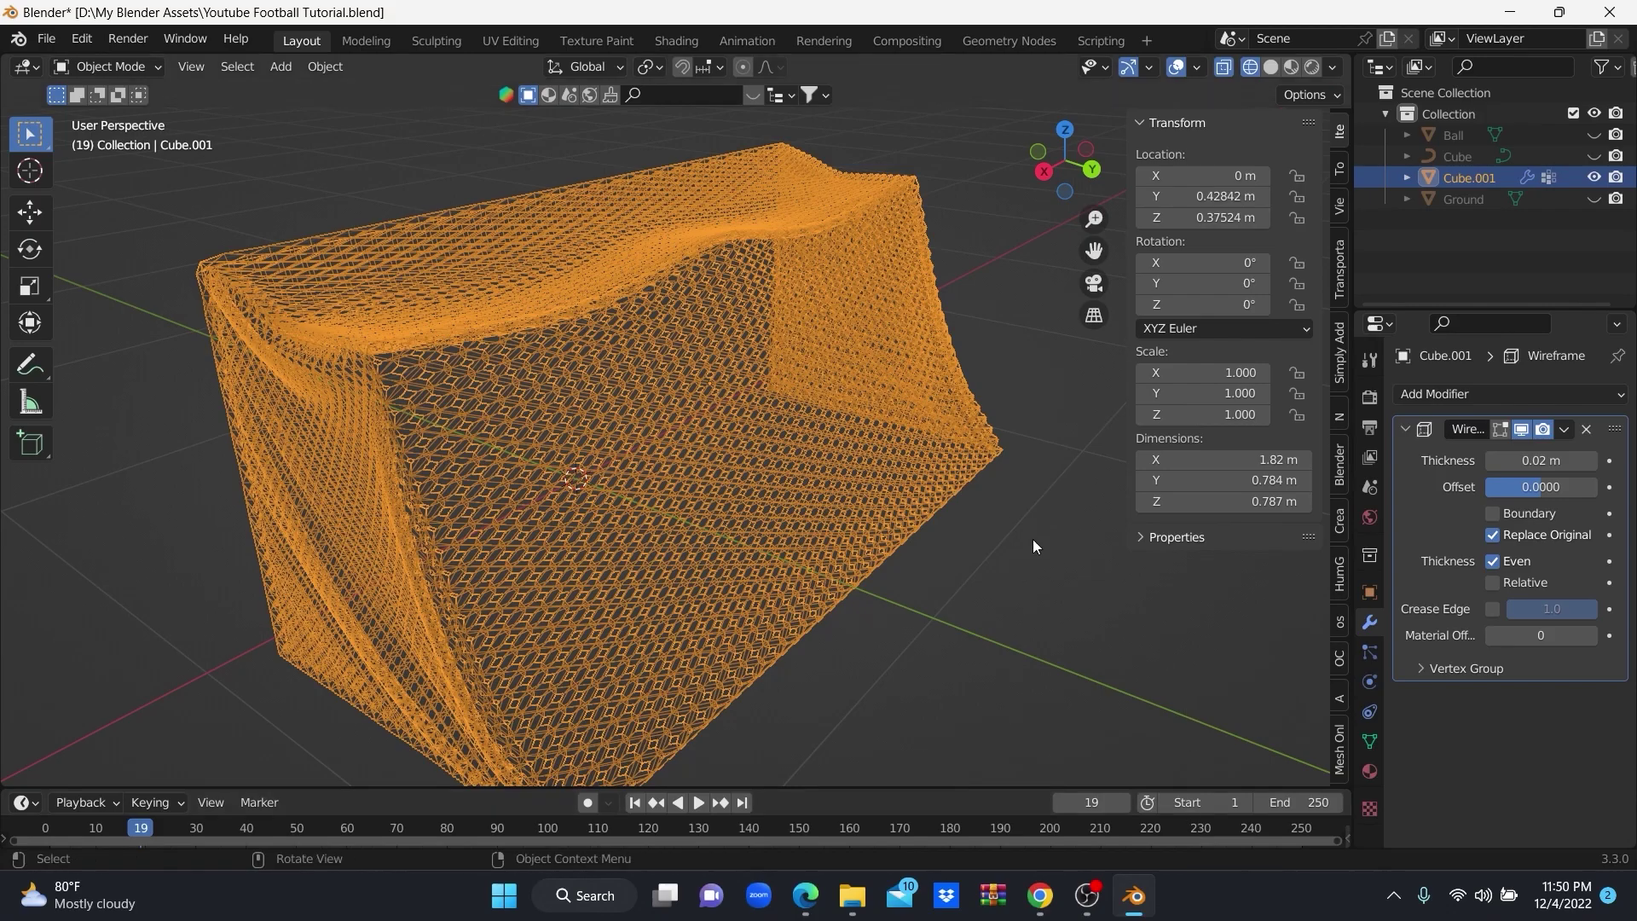
Set the Wireframe modifier thickness to 0.005 m.
middle_drag(1034, 545, 808, 603)
scroll(848, 614, up, 5)
scroll(849, 614, up, 3)
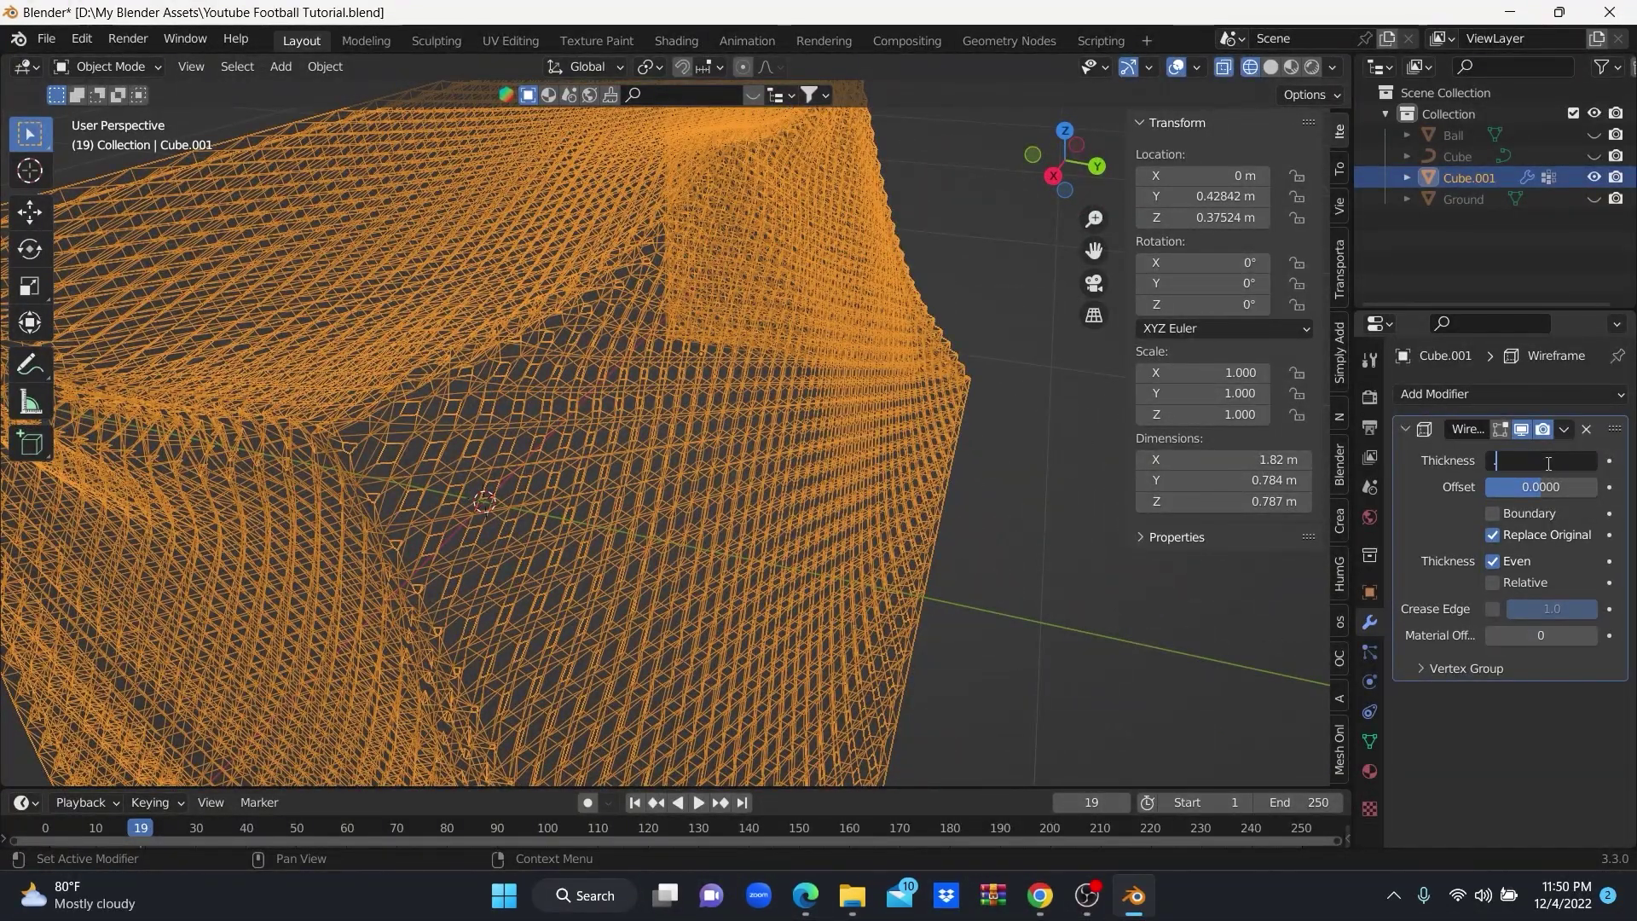
text(5)
key(Return)
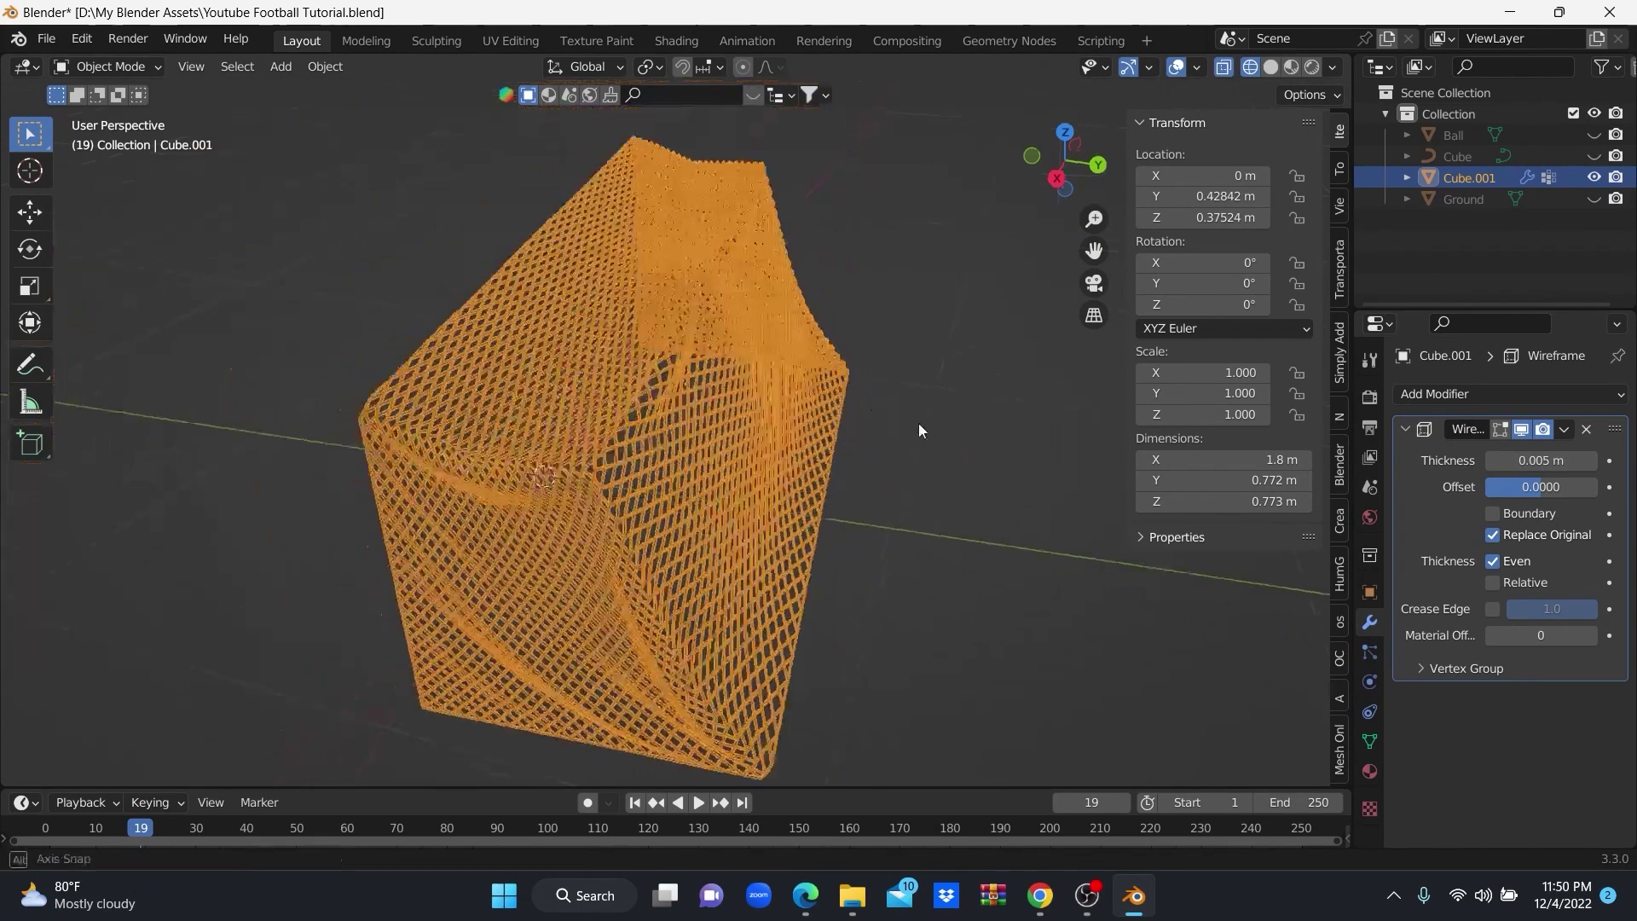
Turn on X-ray and switch the viewport to Solid shading.
middle_drag(964, 442, 892, 494)
scroll(893, 494, up, 5)
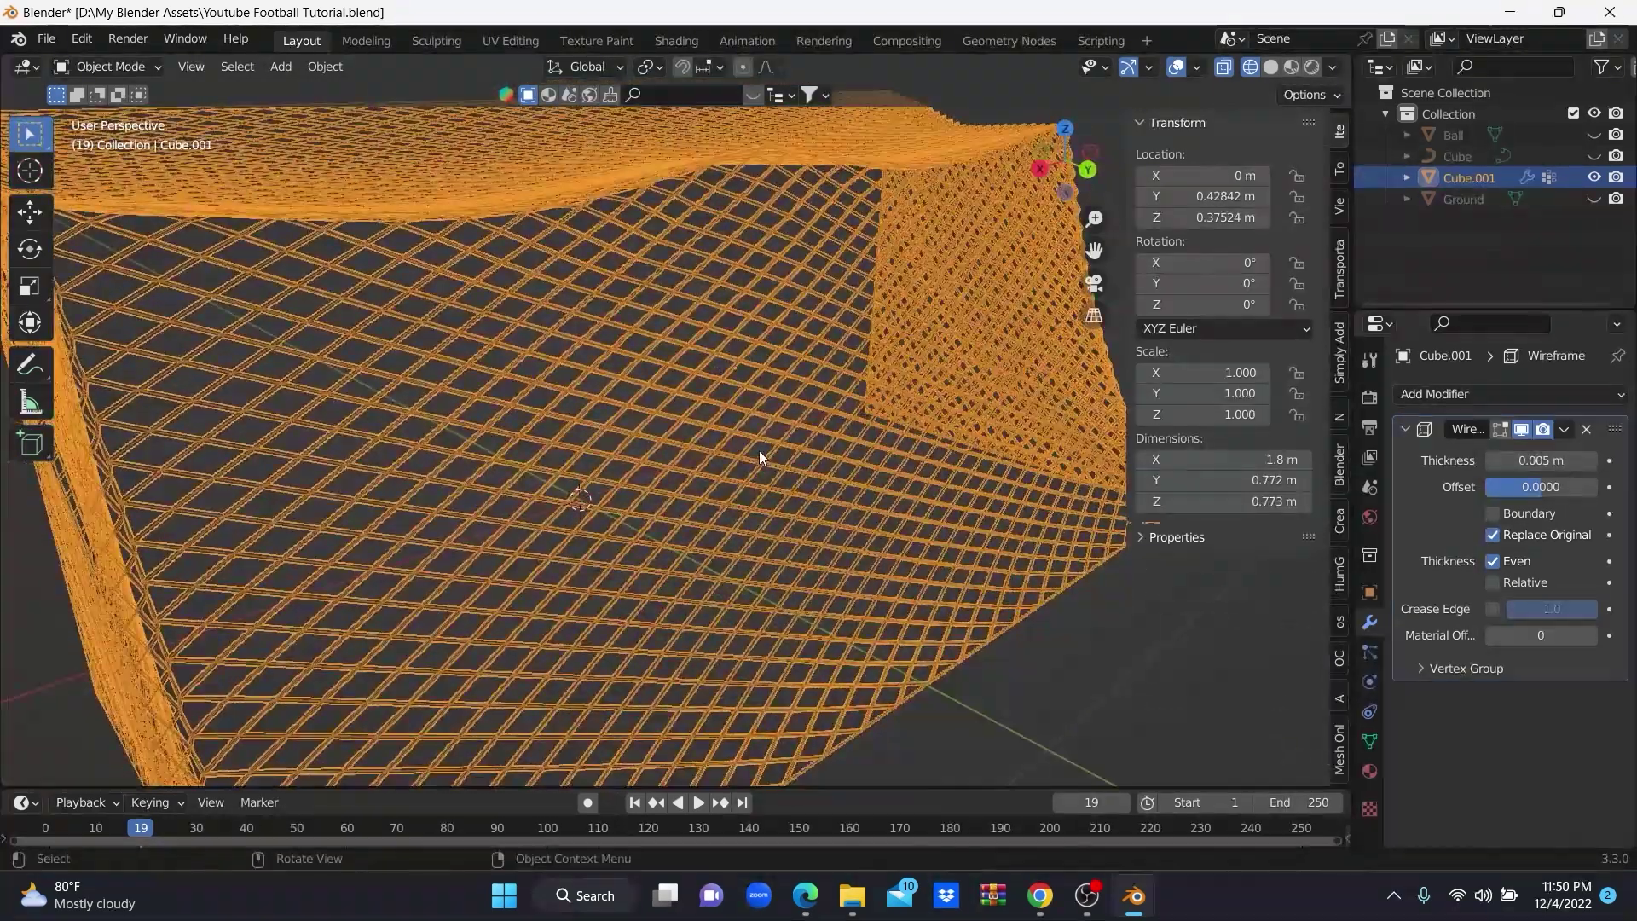
scroll(758, 451, up, 3)
click(1225, 72)
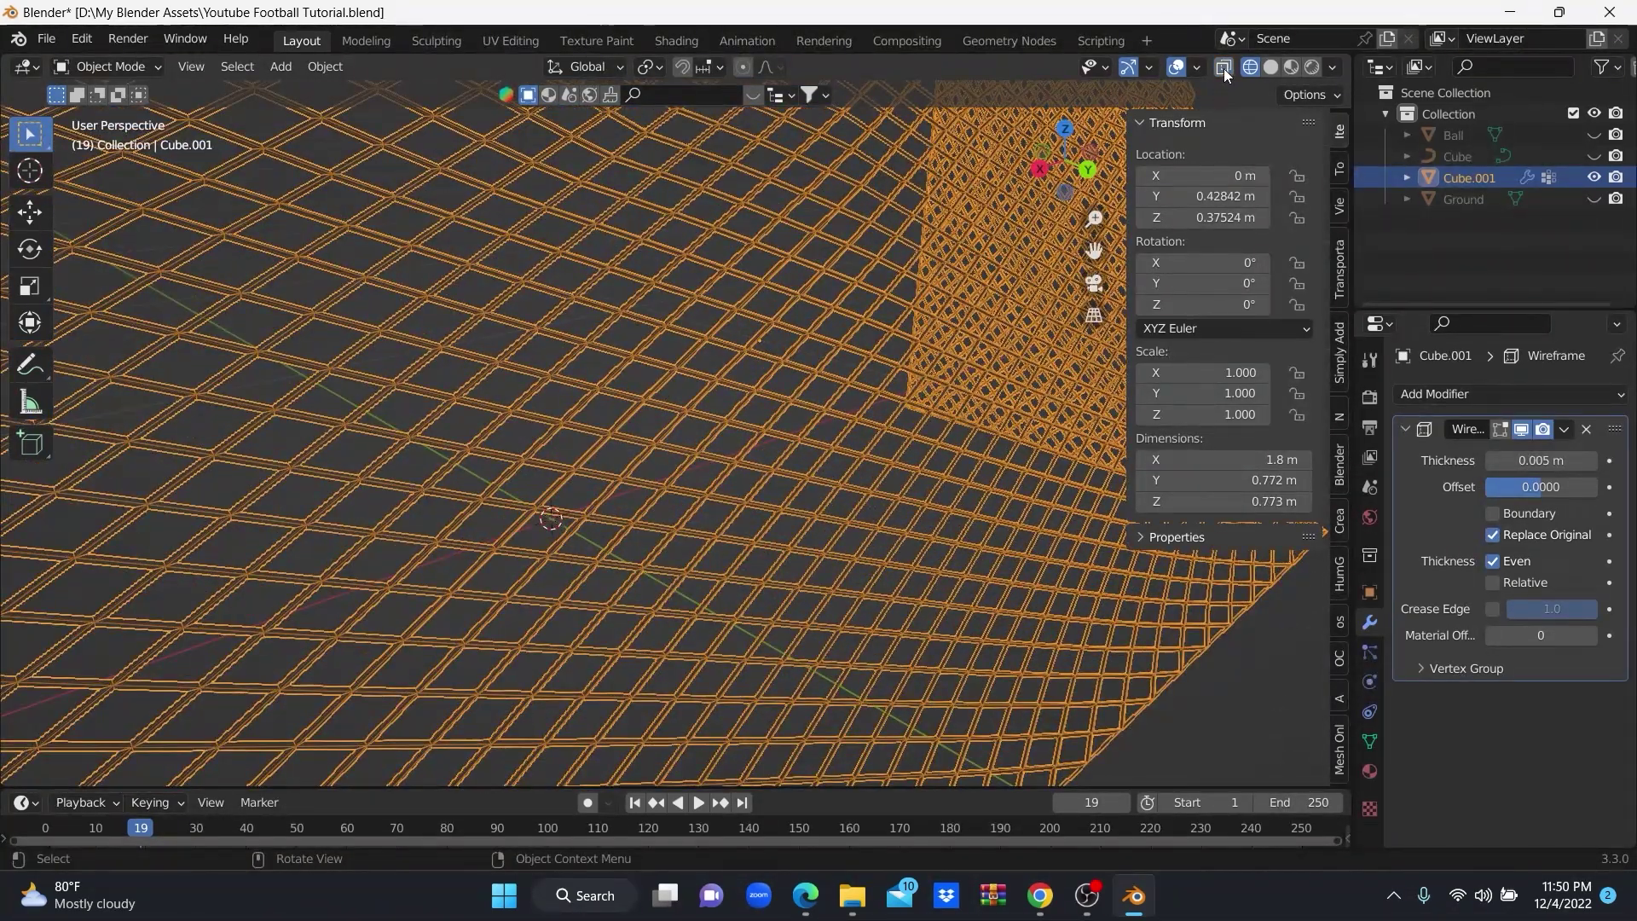
click(1270, 68)
mouse_move(694, 341)
middle_down()
mouse_move(715, 375)
mouse_move(985, 360)
middle_up()
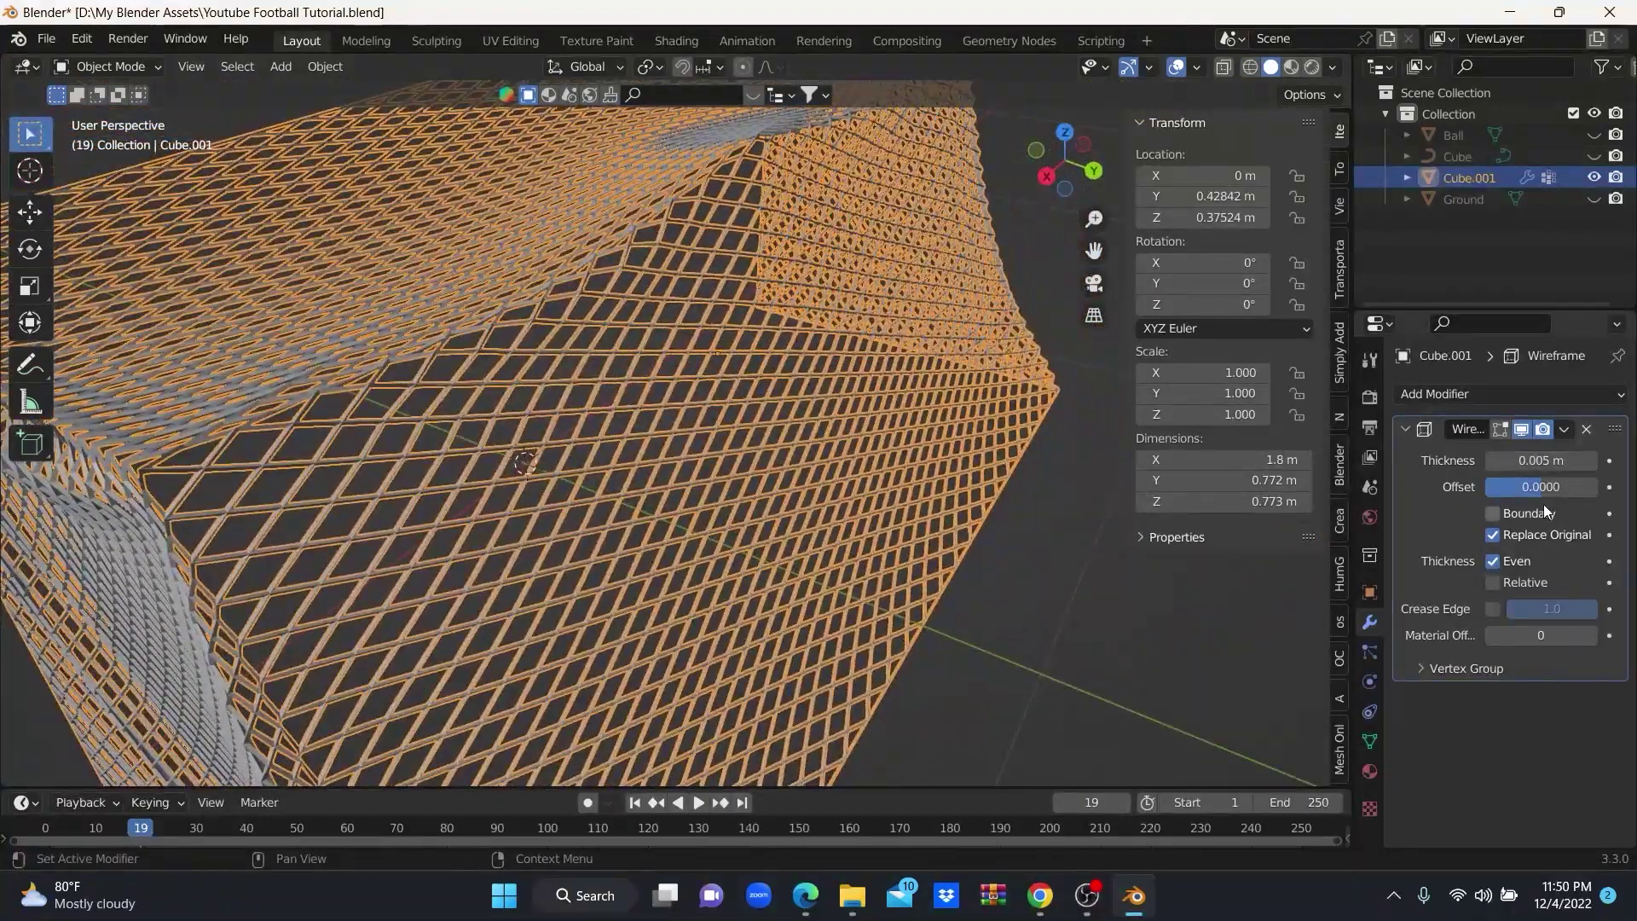
Thin the wireframe strands further, lowering the thickness through 0.003 m toward 0.002 m.
text(5)
key(Return)
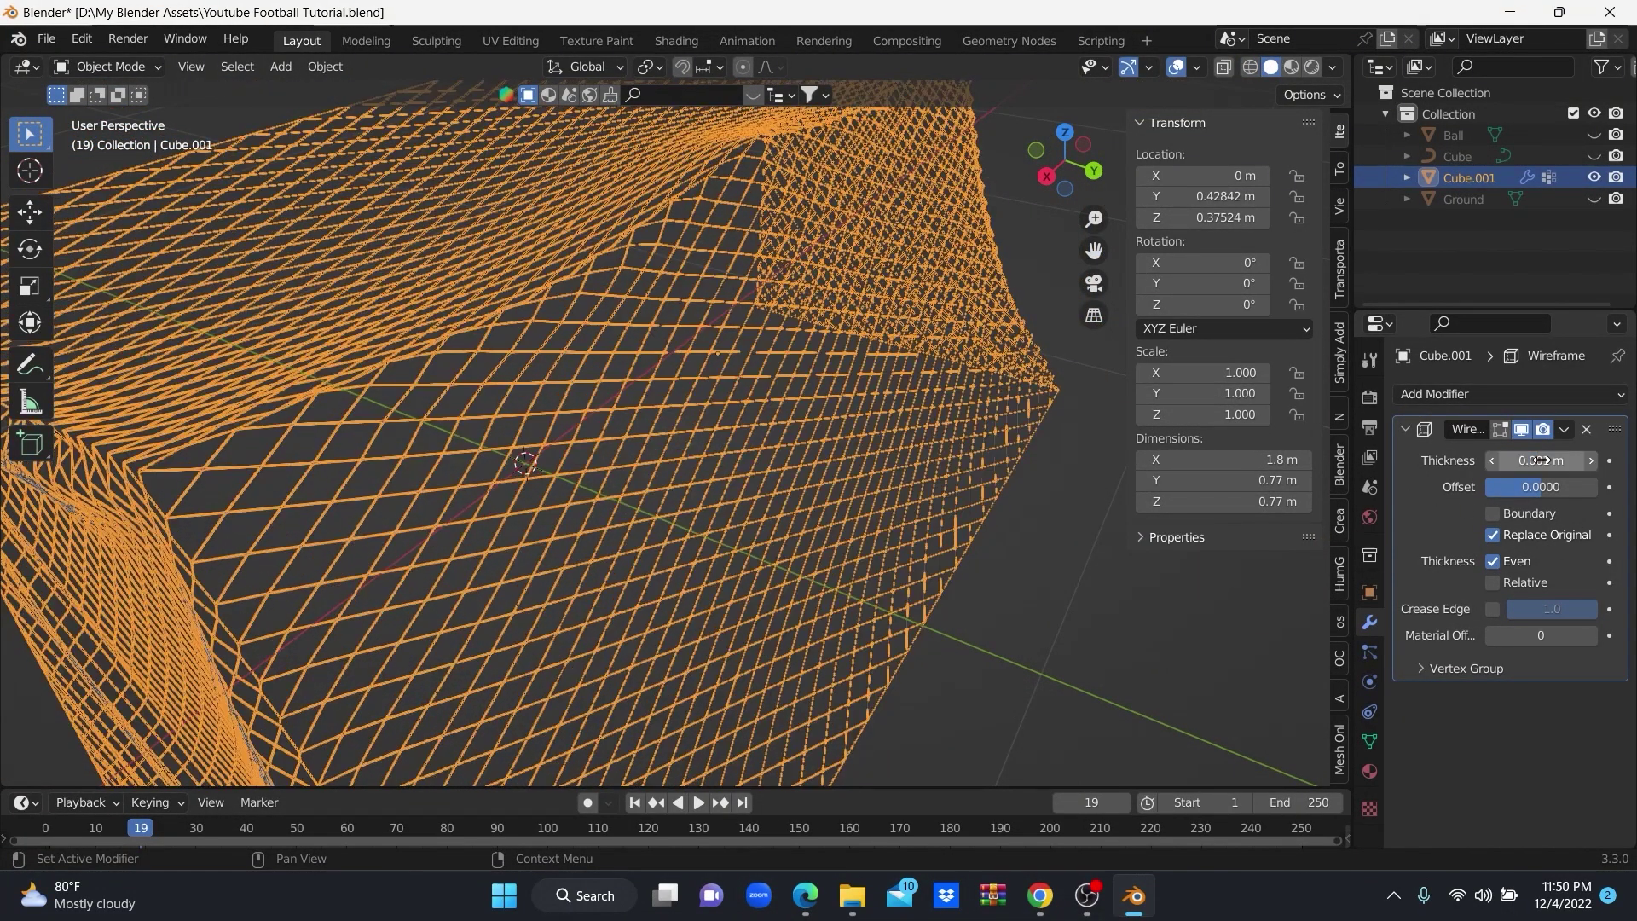
mouse_move(286, 351)
middle_down()
mouse_move(469, 407)
mouse_move(478, 357)
mouse_move(539, 449)
mouse_move(496, 474)
mouse_move(724, 477)
mouse_move(760, 436)
middle_up()
scroll(742, 477, down, 5)
key(Tab)
key(Tab)
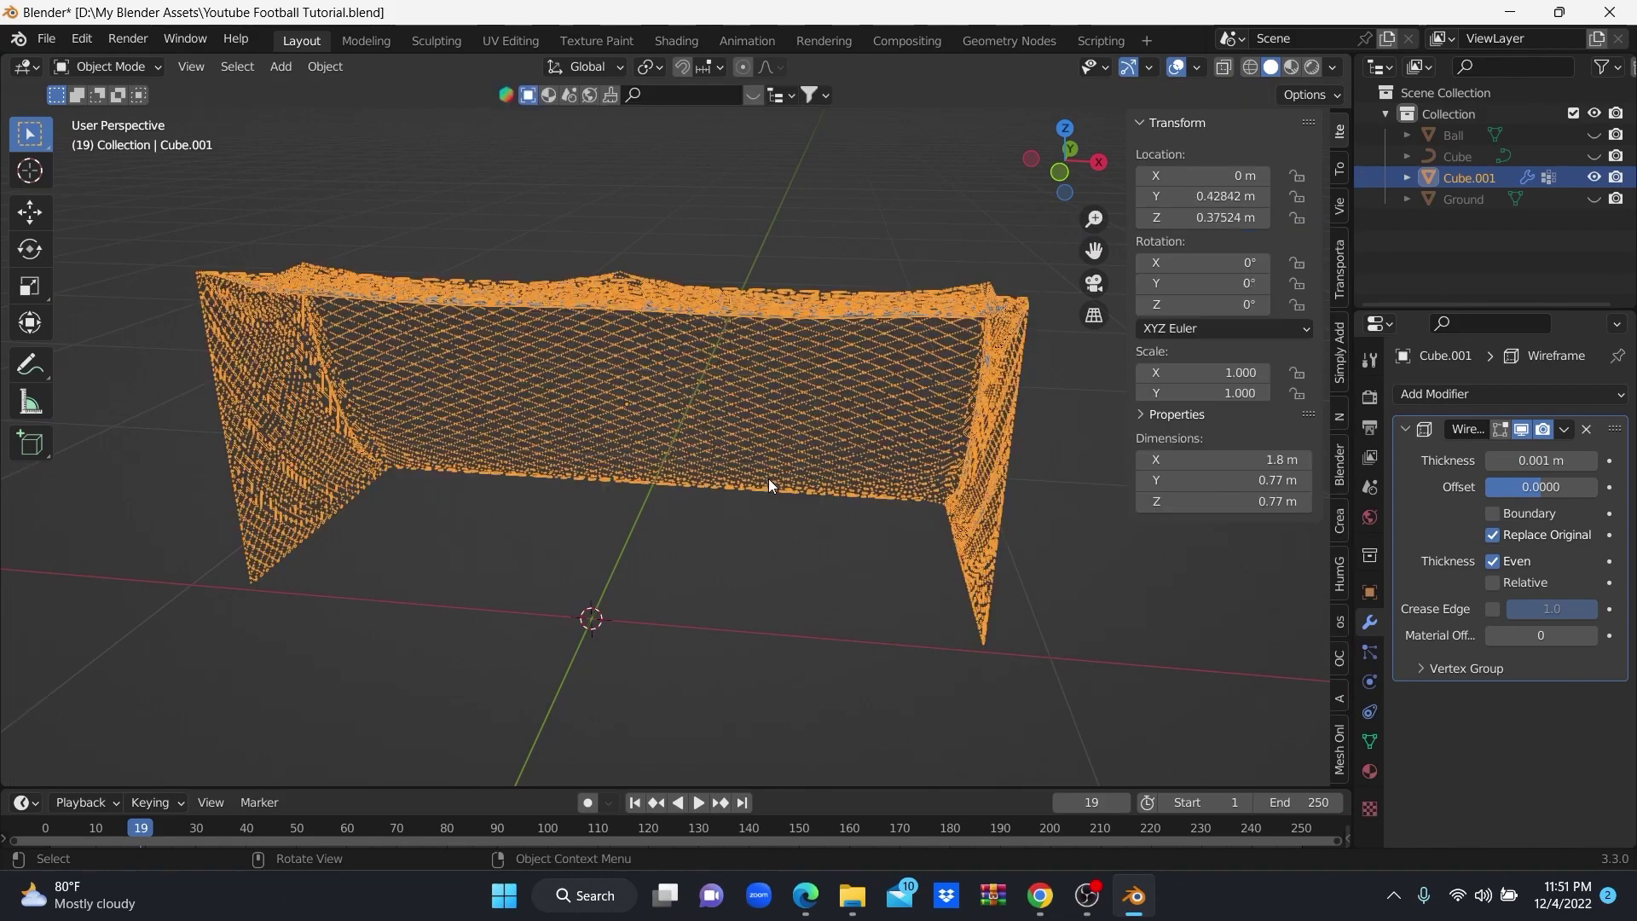
mouse_move(1050, 514)
middle_down()
mouse_move(945, 530)
mouse_move(868, 515)
middle_up()
scroll(945, 529, up, 3)
scroll(868, 515, up, 3)
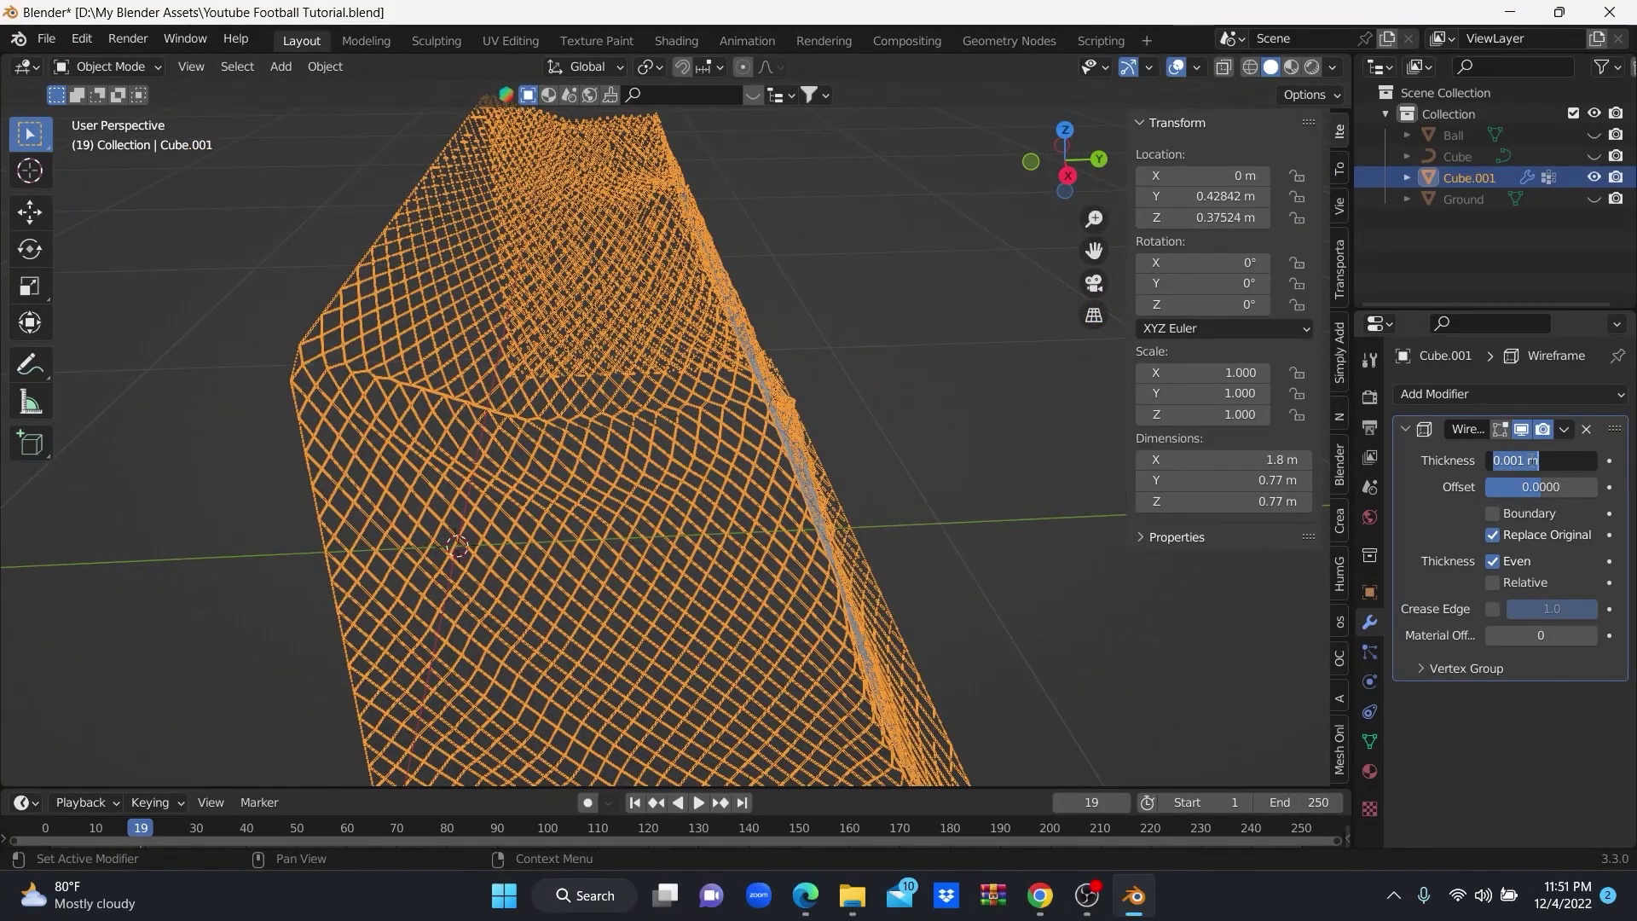
text(3)
key(Return)
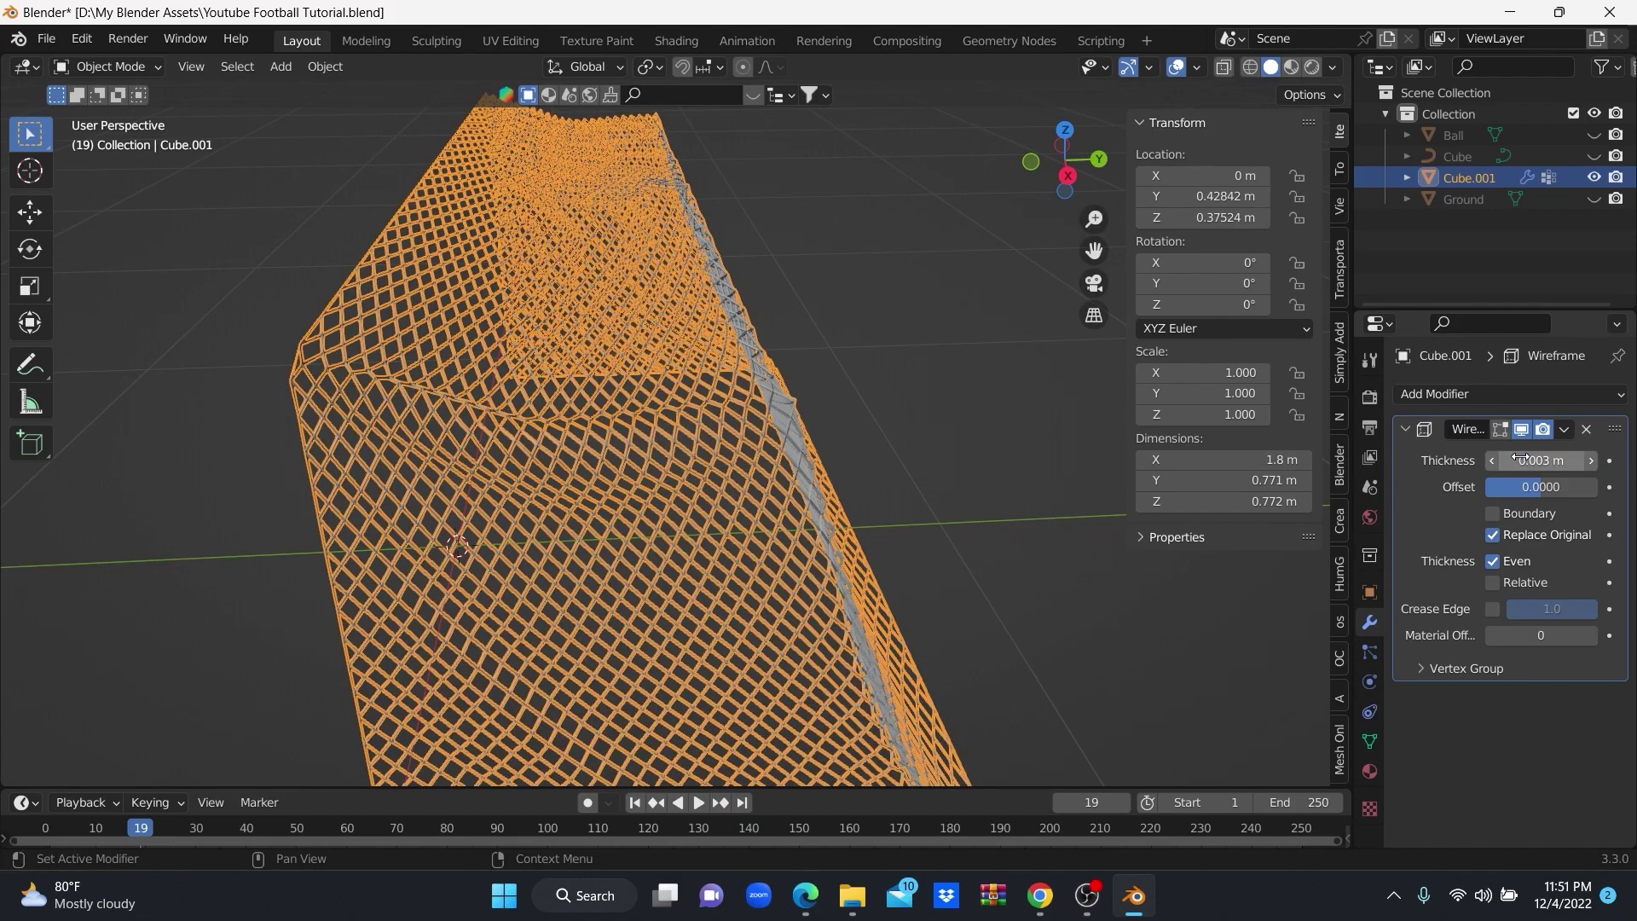
View the goal net from the front and enter Edit Mode on it.
scroll(698, 443, down, 3)
mouse_move(697, 443)
middle_down()
mouse_move(632, 448)
mouse_move(697, 459)
middle_up()
scroll(698, 459, up, 5)
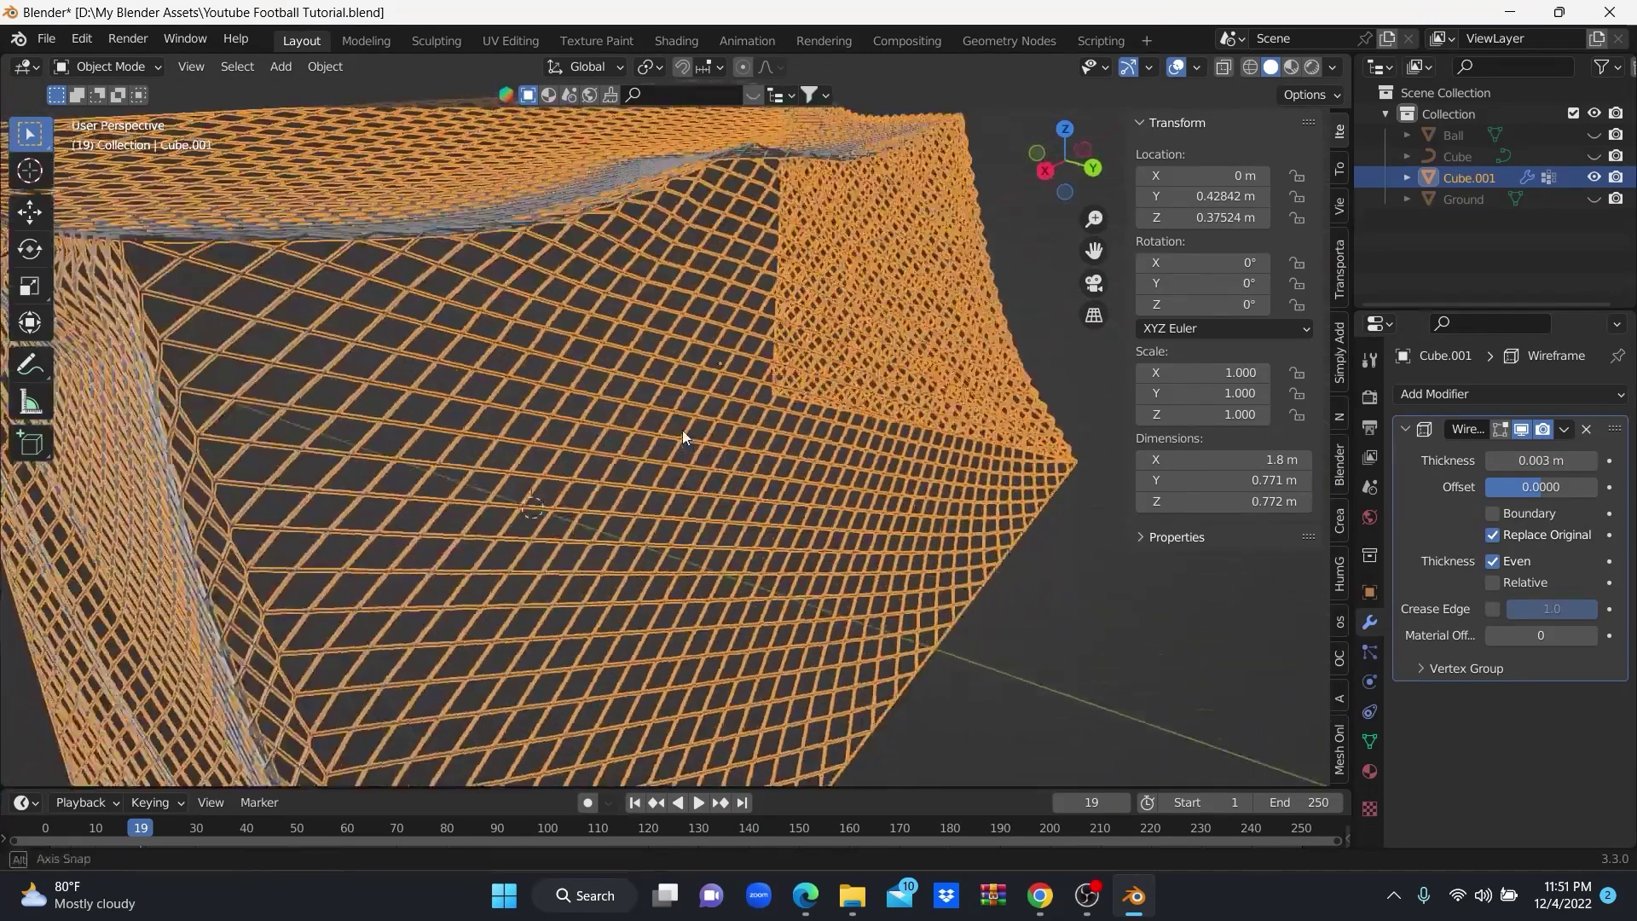
scroll(682, 430, up, 2)
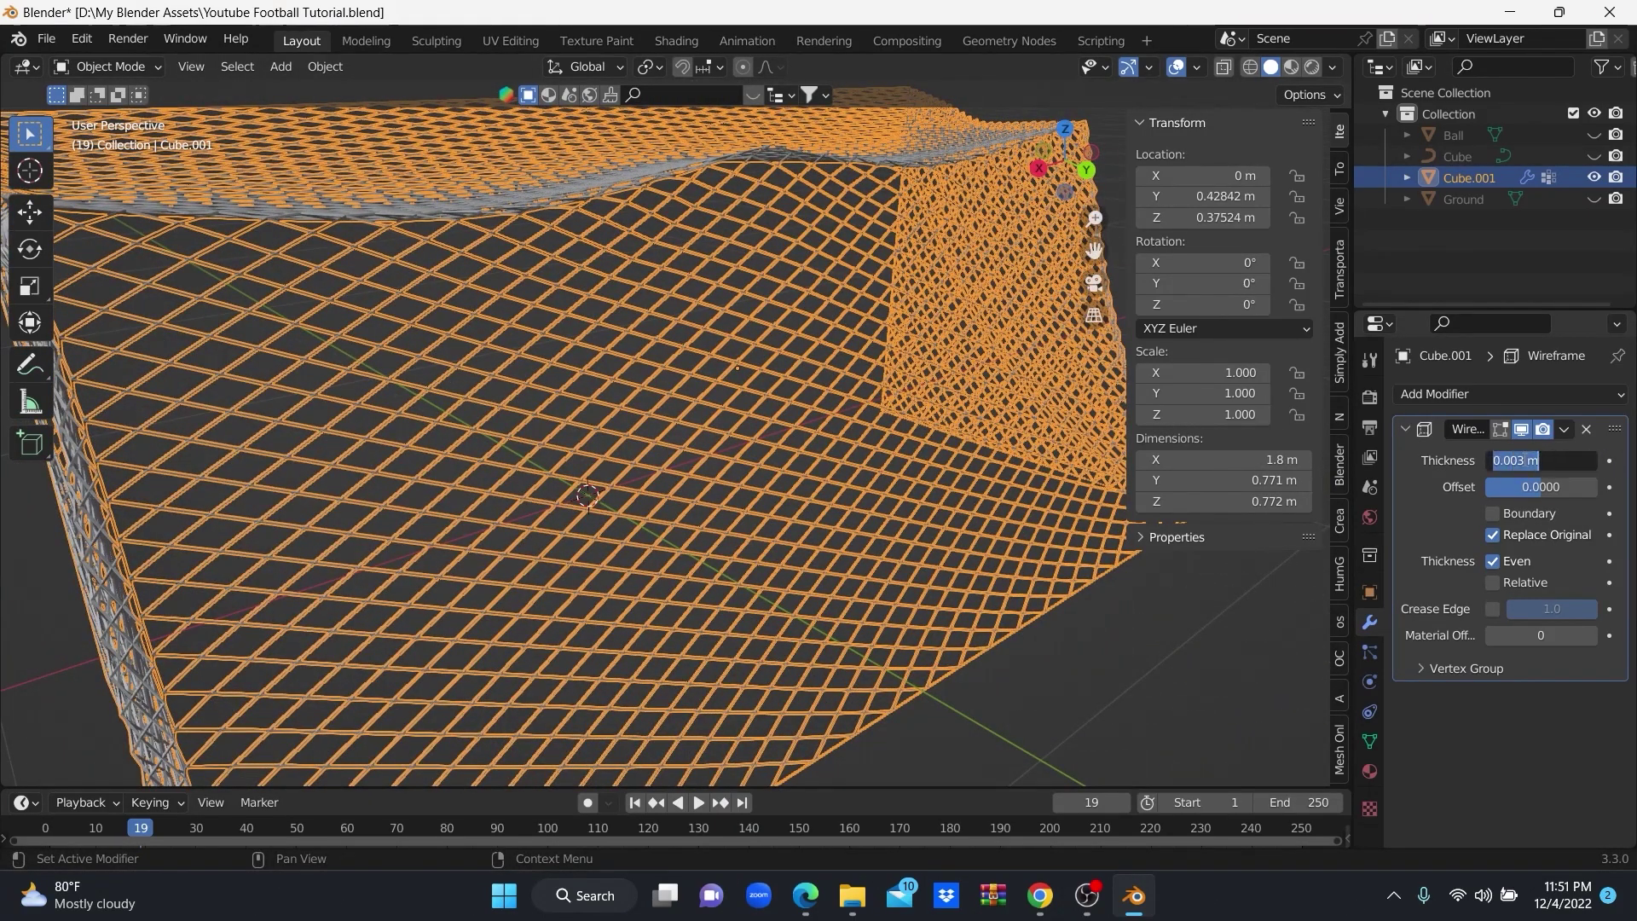
scroll(694, 448, down, 4)
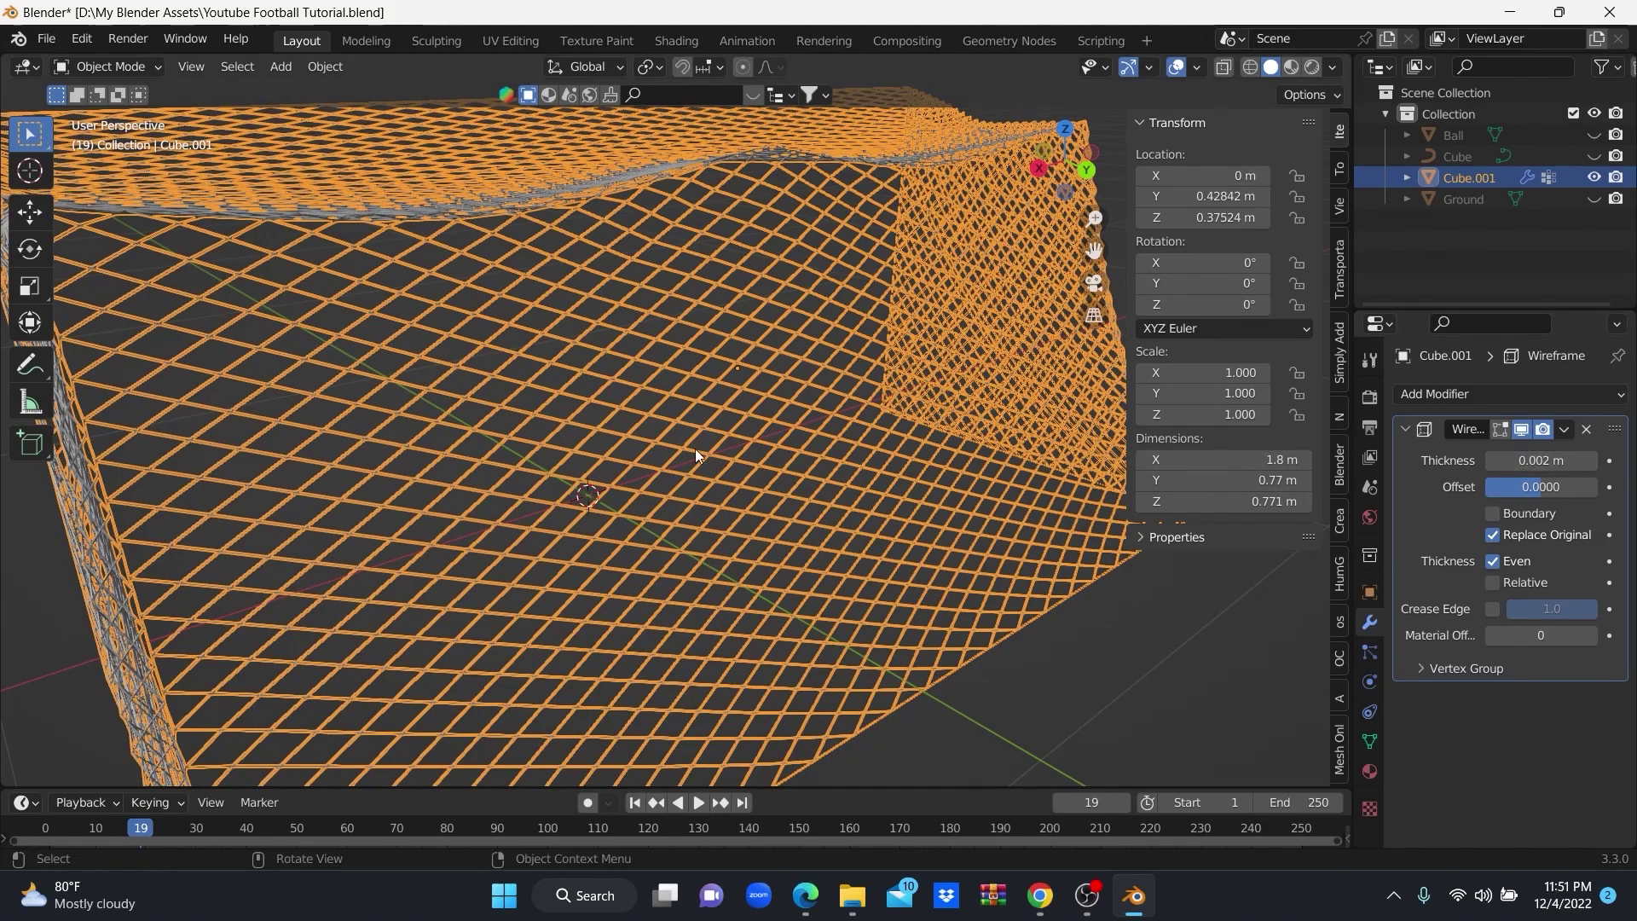
middle_drag(694, 448, 729, 420)
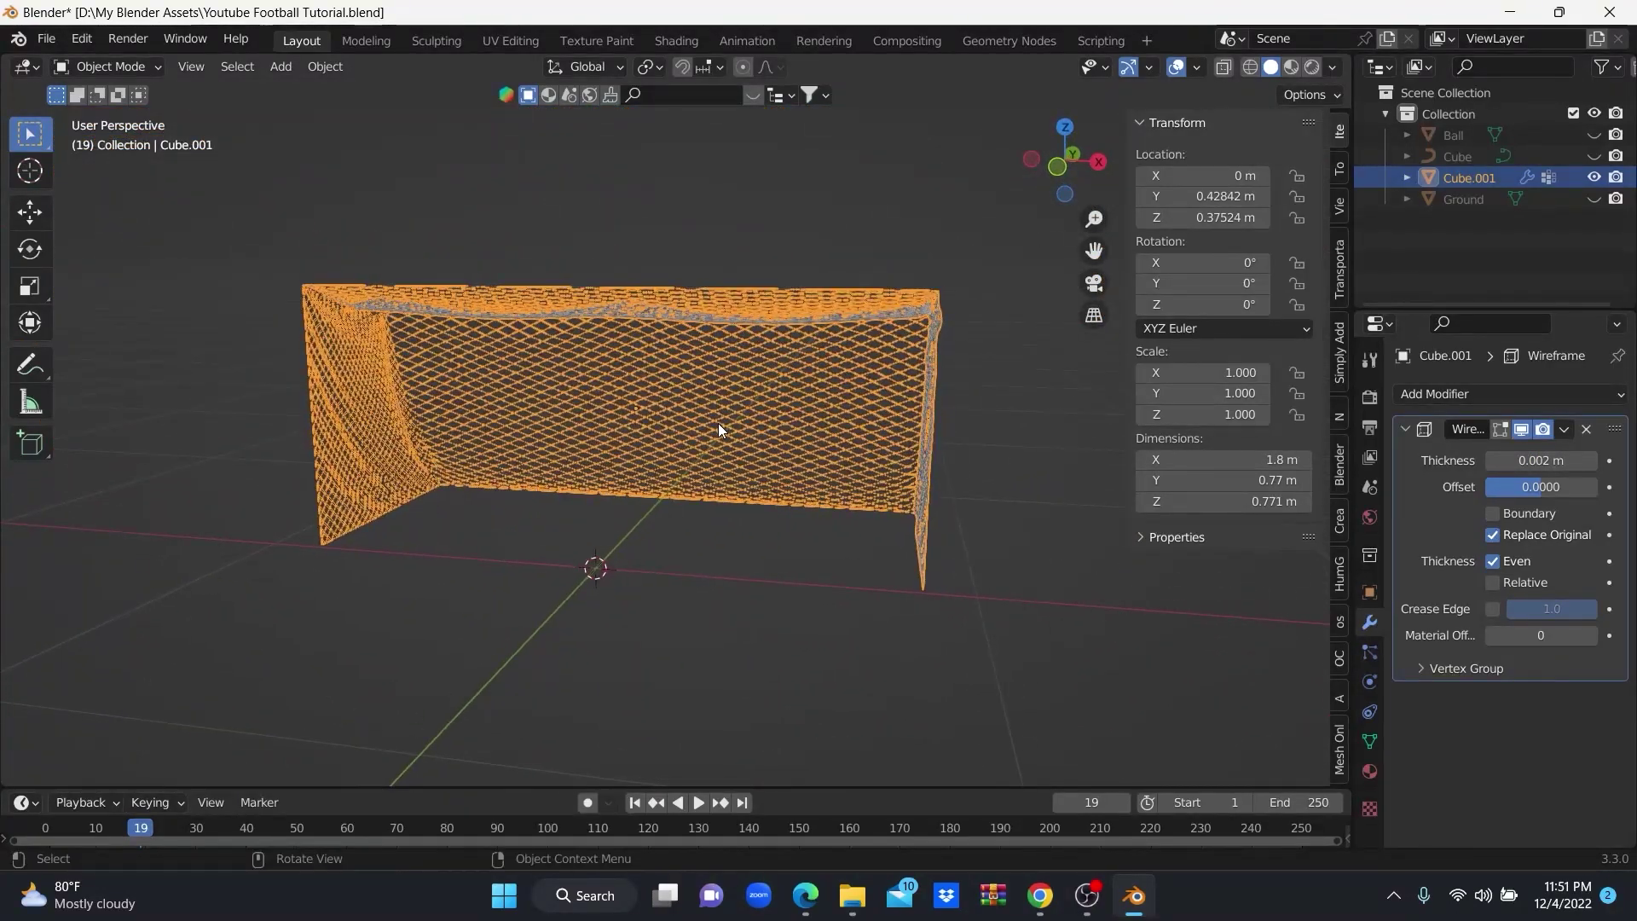
key(Tab)
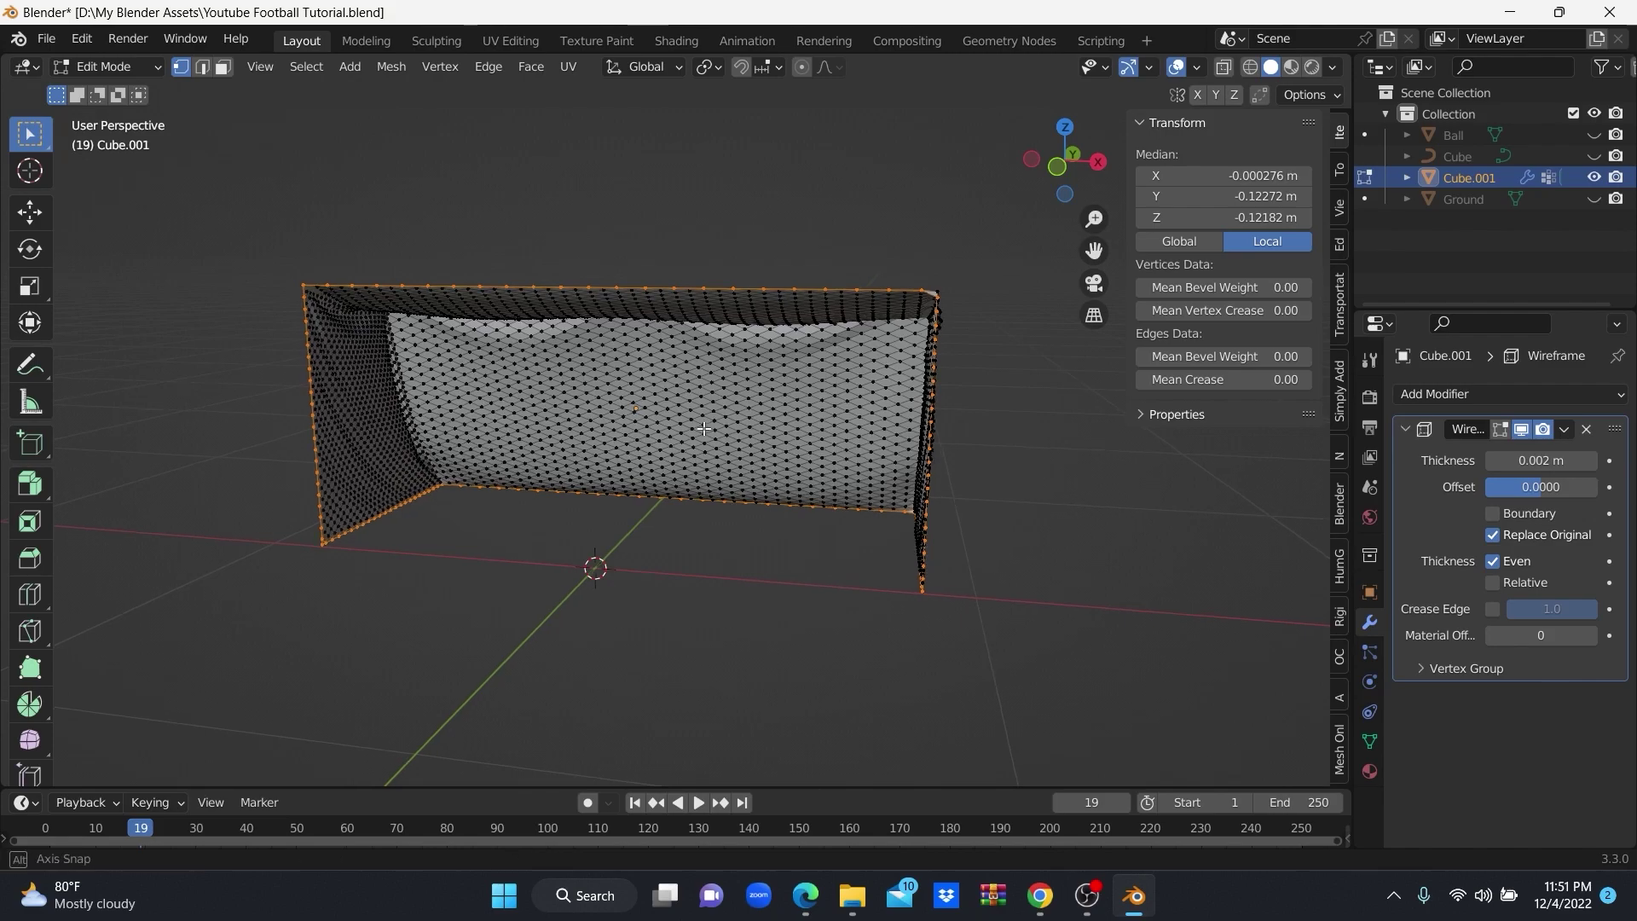
Select all net vertices, subdivide them, and return to Object Mode.
mouse_move(712, 428)
middle_down()
mouse_move(721, 457)
mouse_move(701, 455)
middle_up()
key(a)
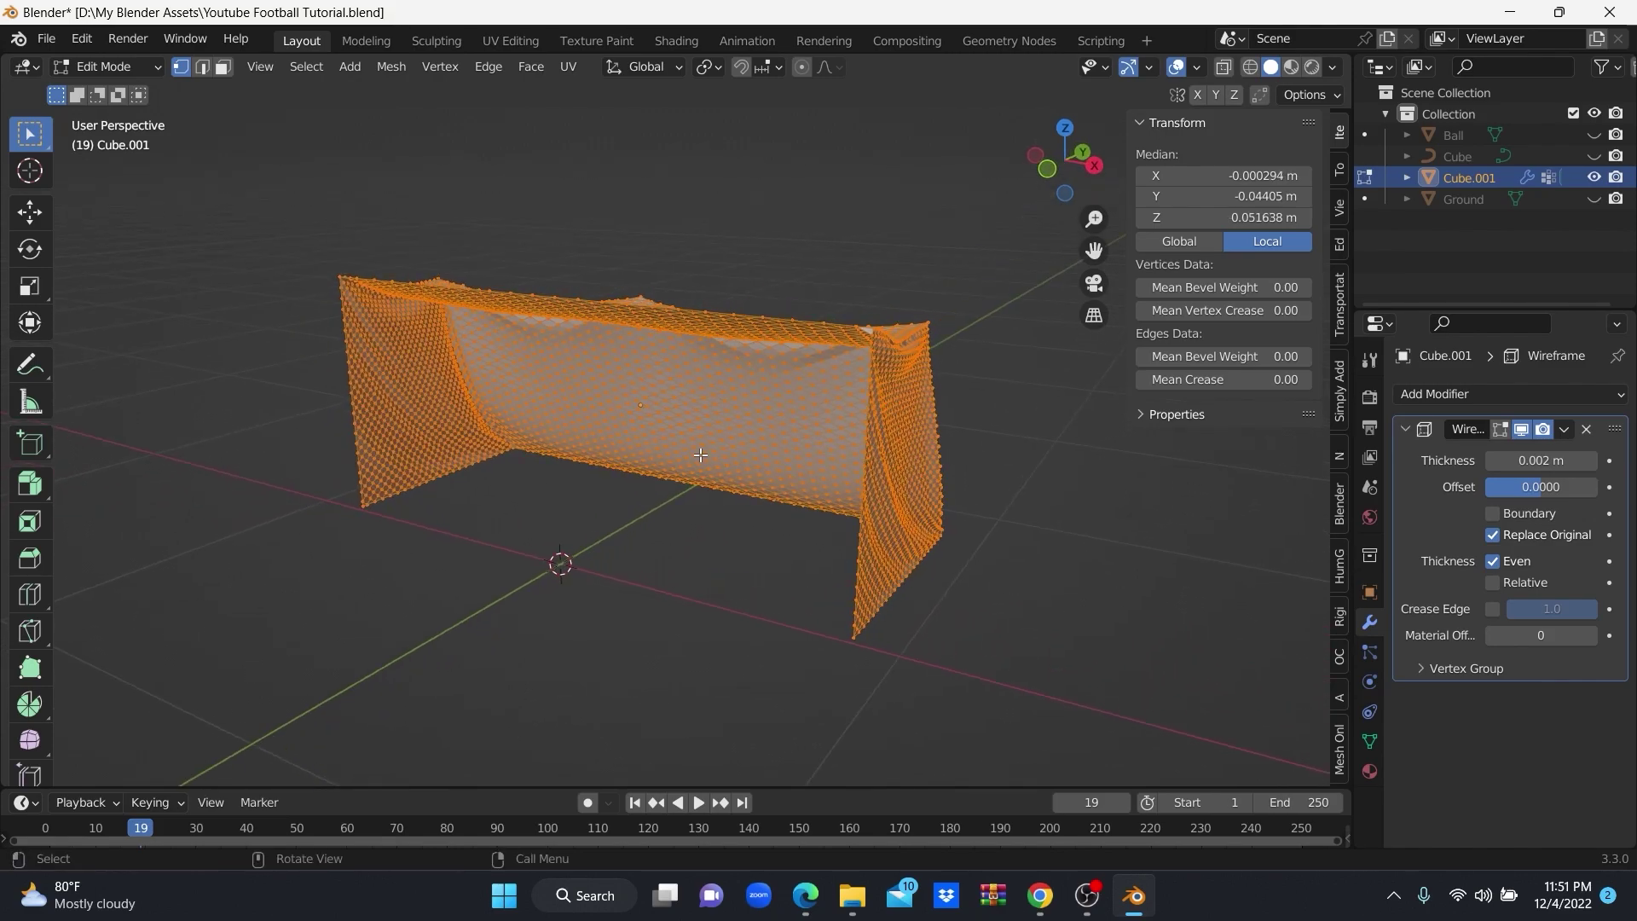
right_click(712, 441)
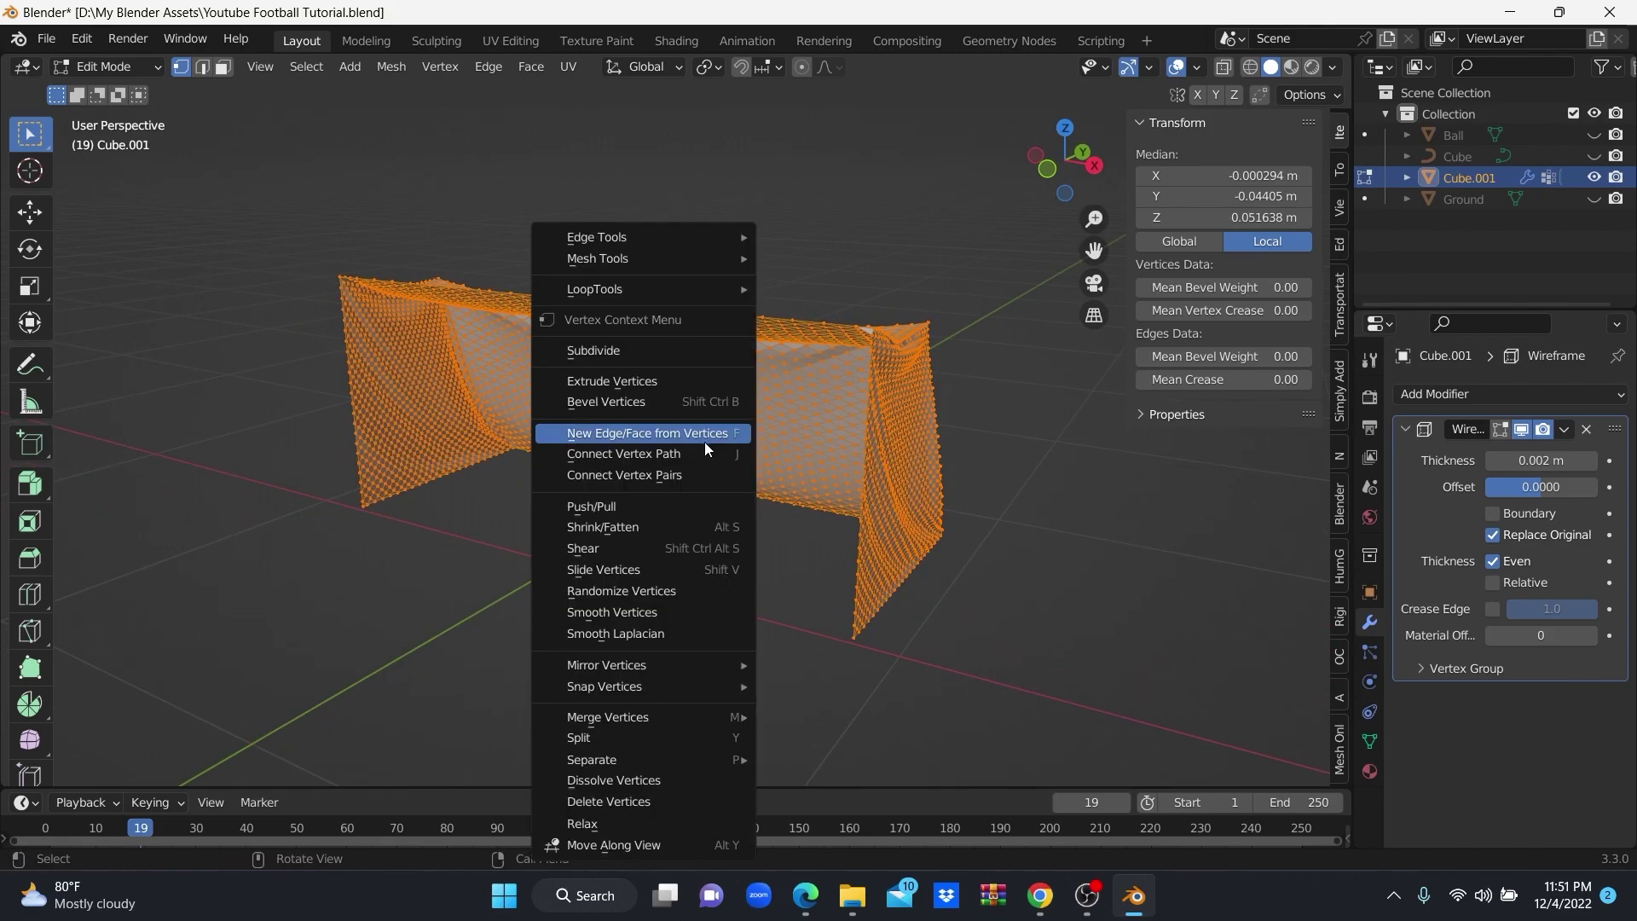
click(663, 351)
mouse_move(776, 432)
middle_down()
mouse_move(736, 437)
mouse_move(697, 491)
mouse_move(790, 503)
mouse_move(801, 484)
mouse_move(807, 529)
mouse_move(770, 501)
mouse_move(561, 510)
mouse_move(749, 519)
mouse_move(713, 526)
mouse_move(861, 495)
middle_up()
key(Tab)
Deselect the net and unhide the goal frame Cube in the outliner.
scroll(682, 488, up, 3)
scroll(816, 497, down, 5)
click(802, 484)
scroll(770, 502, up, 2)
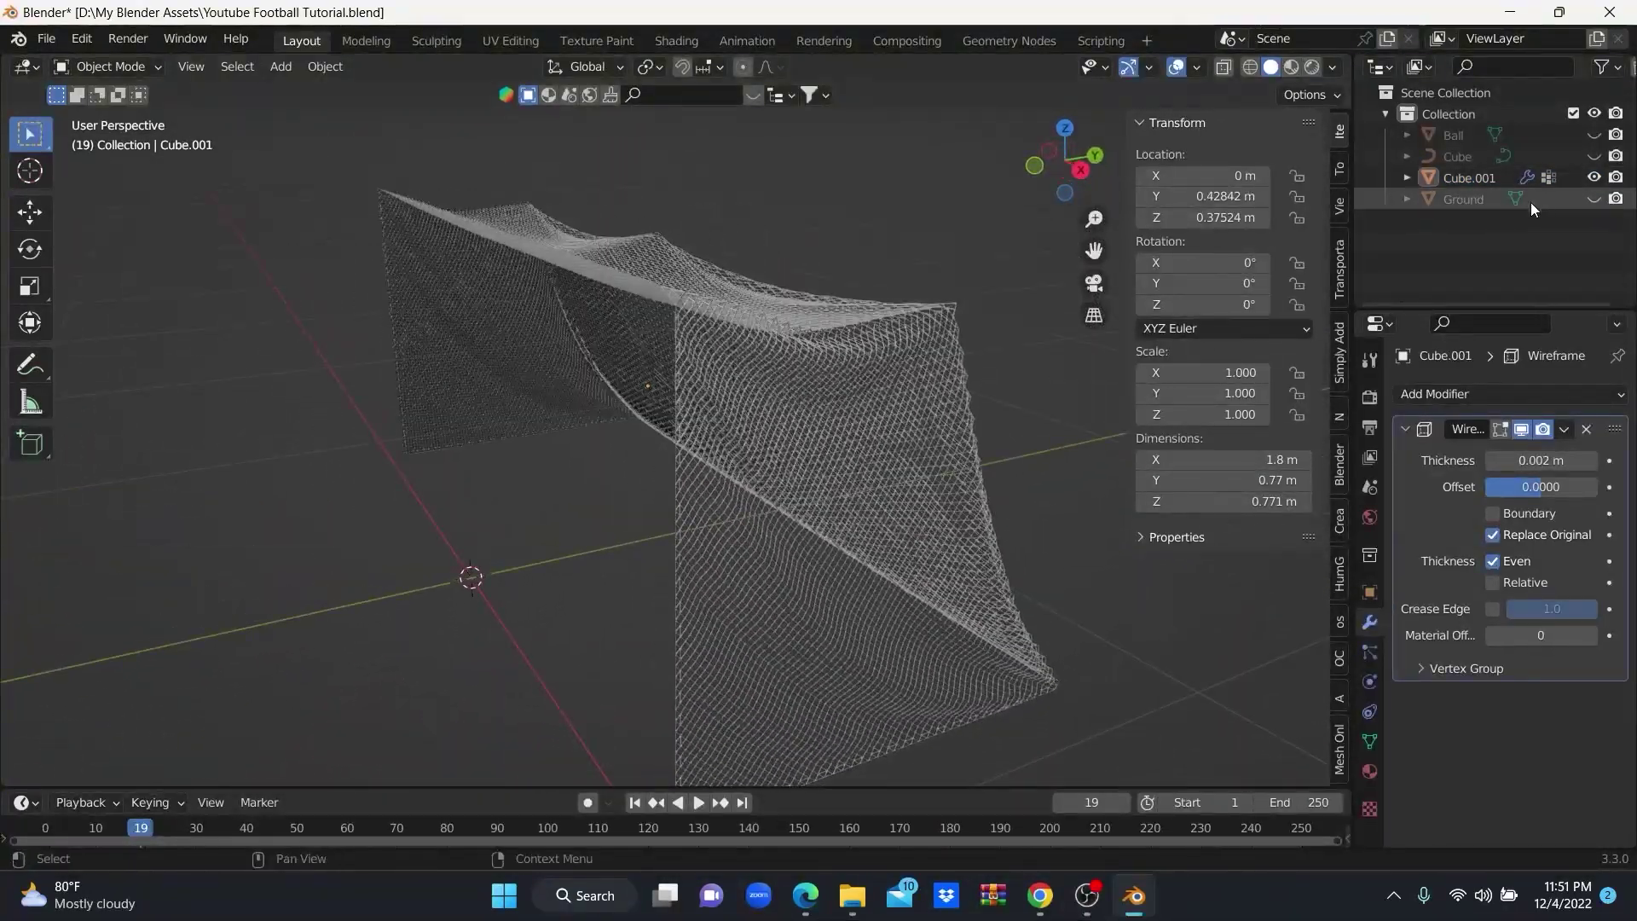
click(1591, 156)
Convert the net's Wireframe modifier into real mesh geometry.
scroll(732, 375, down, 2)
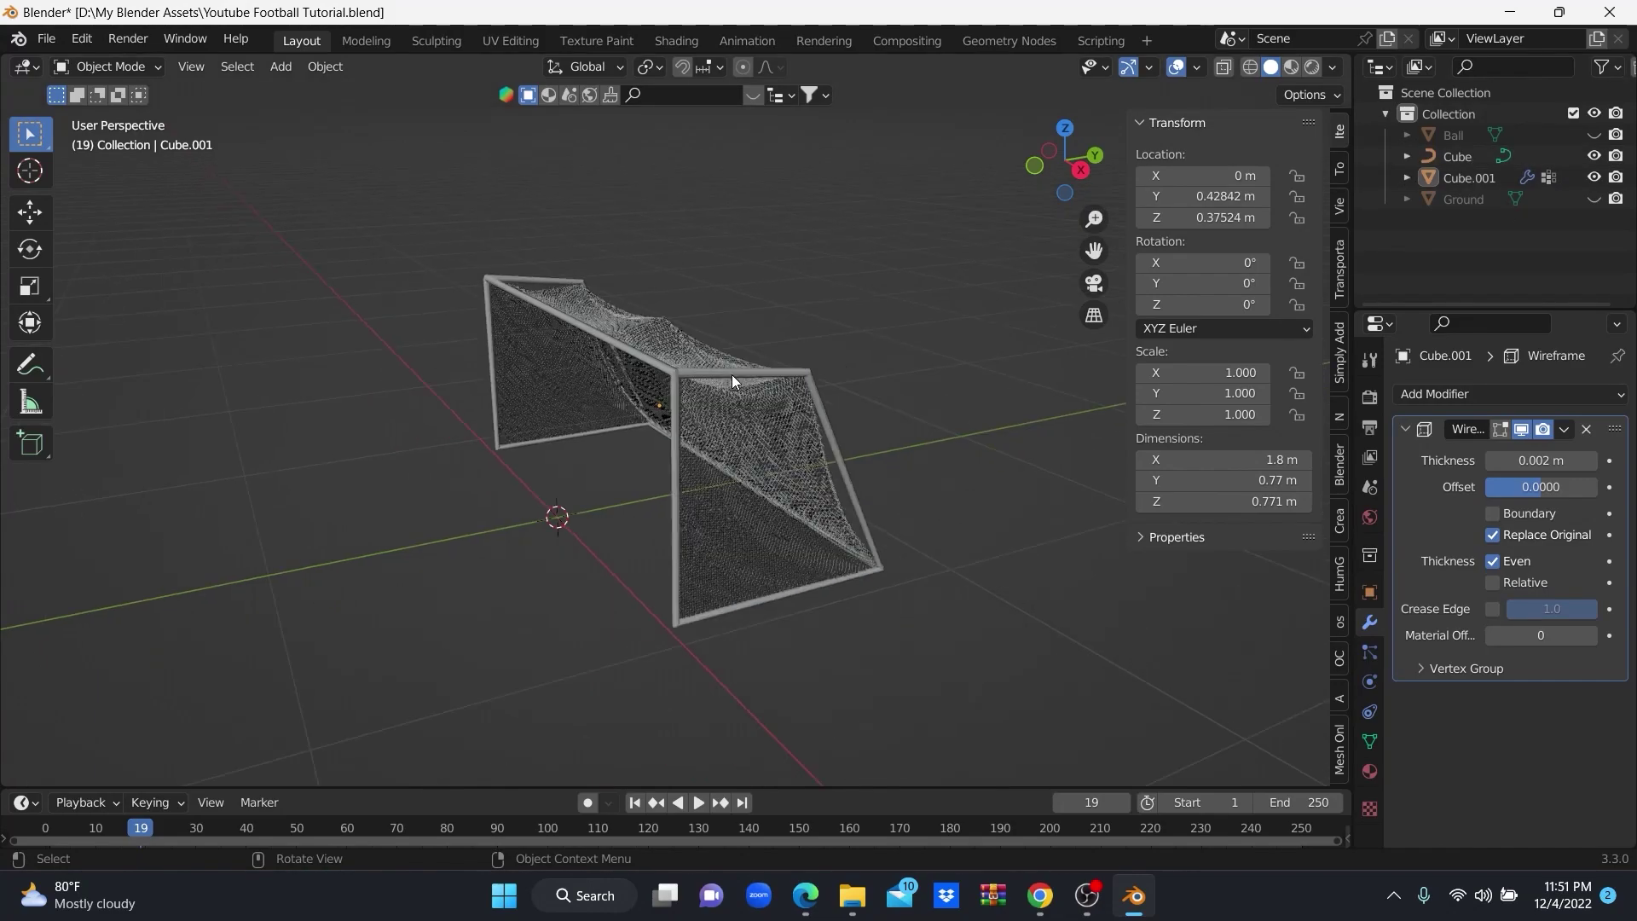
mouse_move(731, 376)
middle_down()
mouse_move(754, 435)
mouse_move(800, 352)
mouse_move(763, 385)
middle_up()
right_click(763, 385)
mouse_move(701, 386)
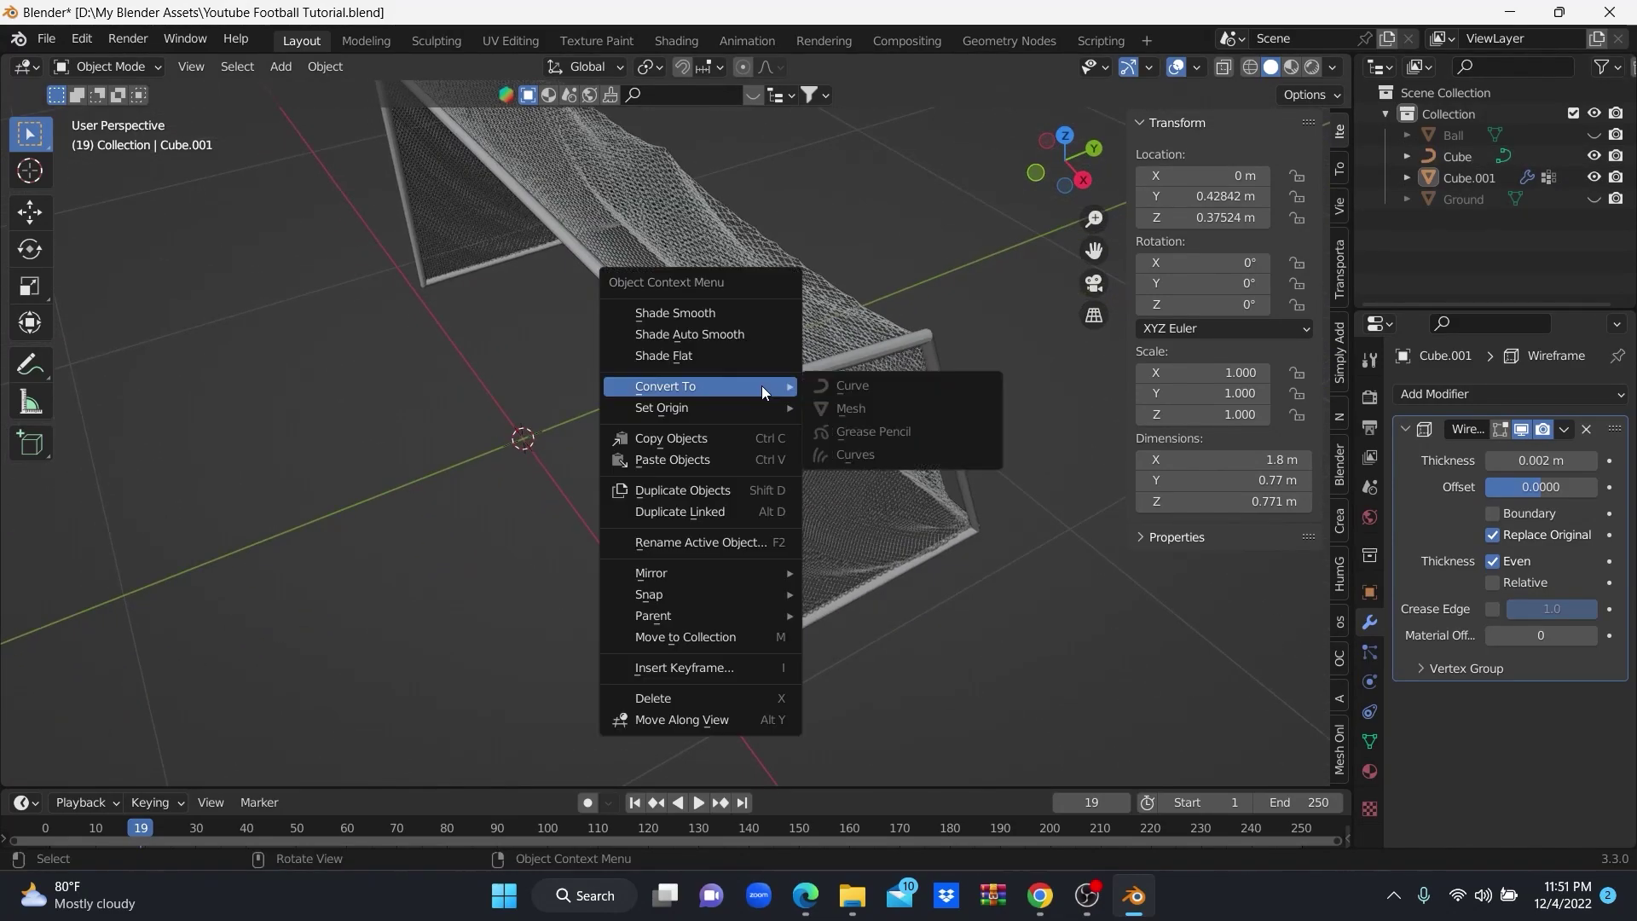
mouse_move(837, 344)
middle_down()
mouse_move(911, 310)
mouse_move(977, 361)
mouse_move(938, 332)
mouse_move(961, 304)
mouse_move(929, 395)
mouse_move(775, 391)
mouse_move(858, 343)
mouse_move(719, 375)
mouse_move(821, 370)
middle_up()
click(861, 356)
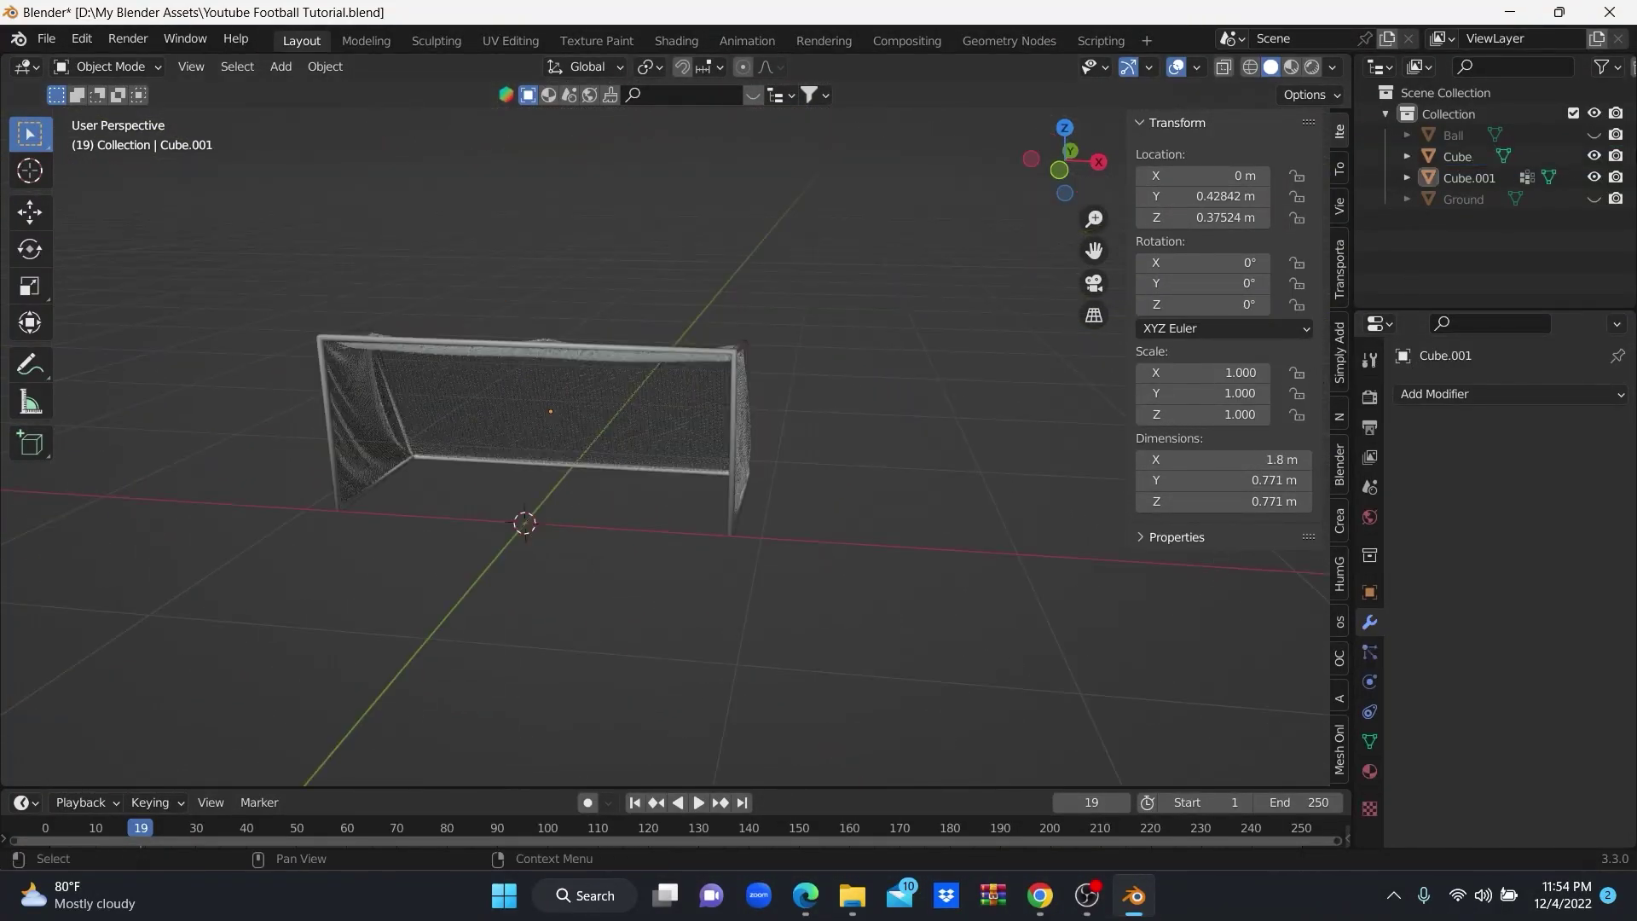
Unhide the Ground and Ball objects.
click(1593, 199)
click(1593, 135)
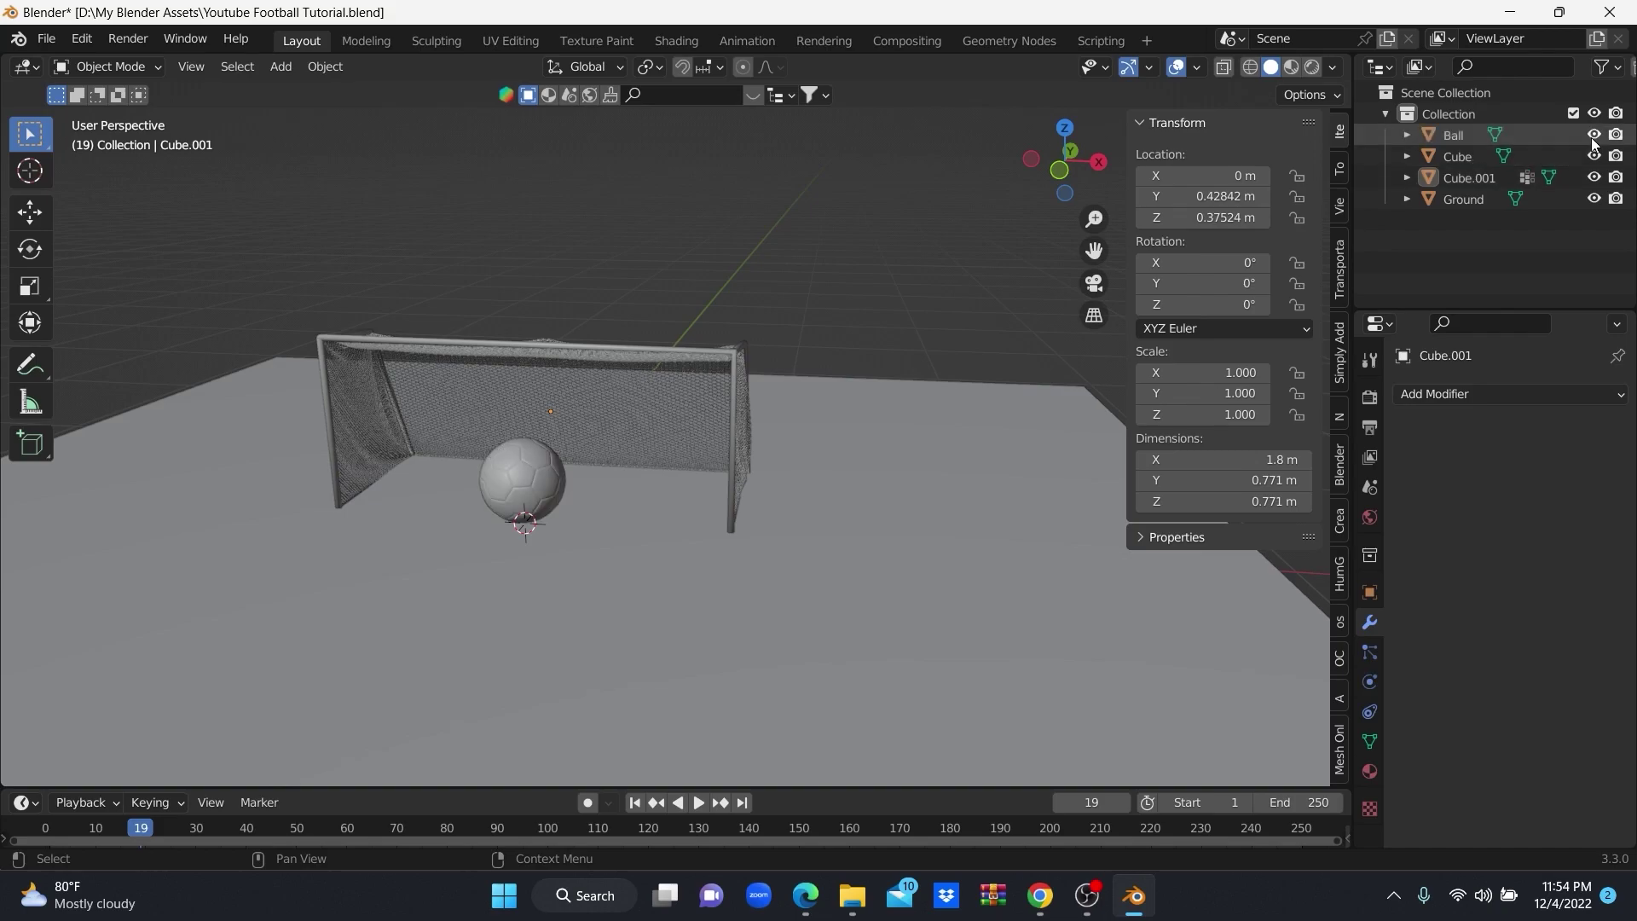
mouse_move(775, 418)
middle_down()
mouse_move(851, 402)
mouse_move(771, 433)
mouse_move(632, 445)
mouse_move(735, 459)
mouse_move(797, 390)
mouse_move(784, 452)
mouse_move(803, 462)
middle_up()
Select the goal frame and net and raise them slightly along Z.
click(775, 469)
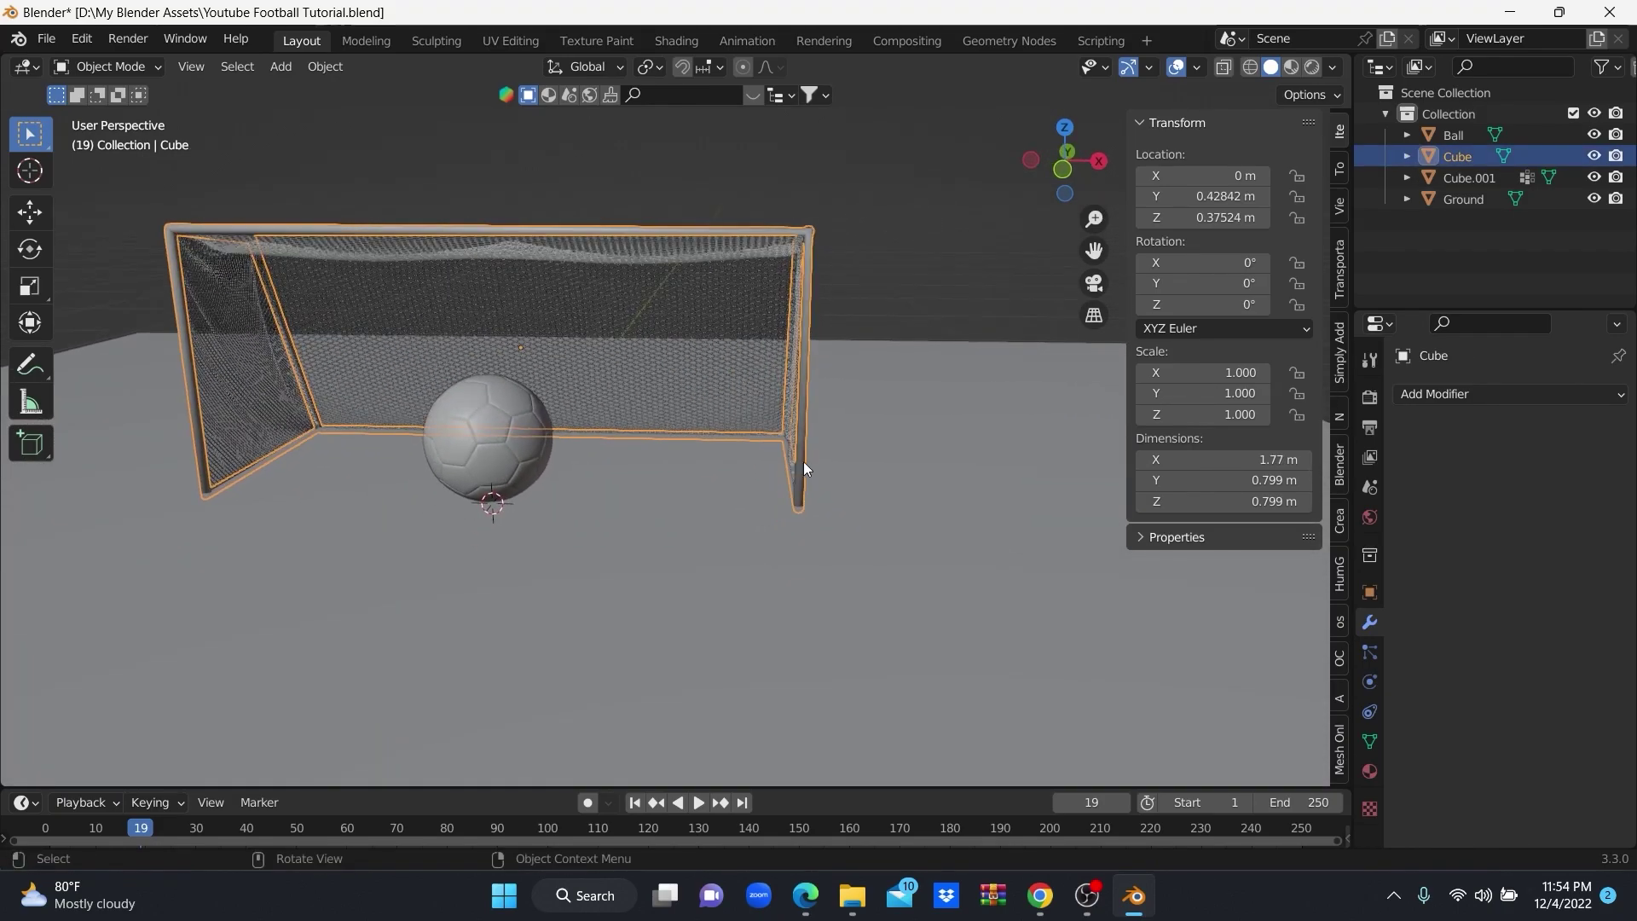
middle_drag(674, 336, 679, 386)
shift+click(678, 386)
key(KP_1)
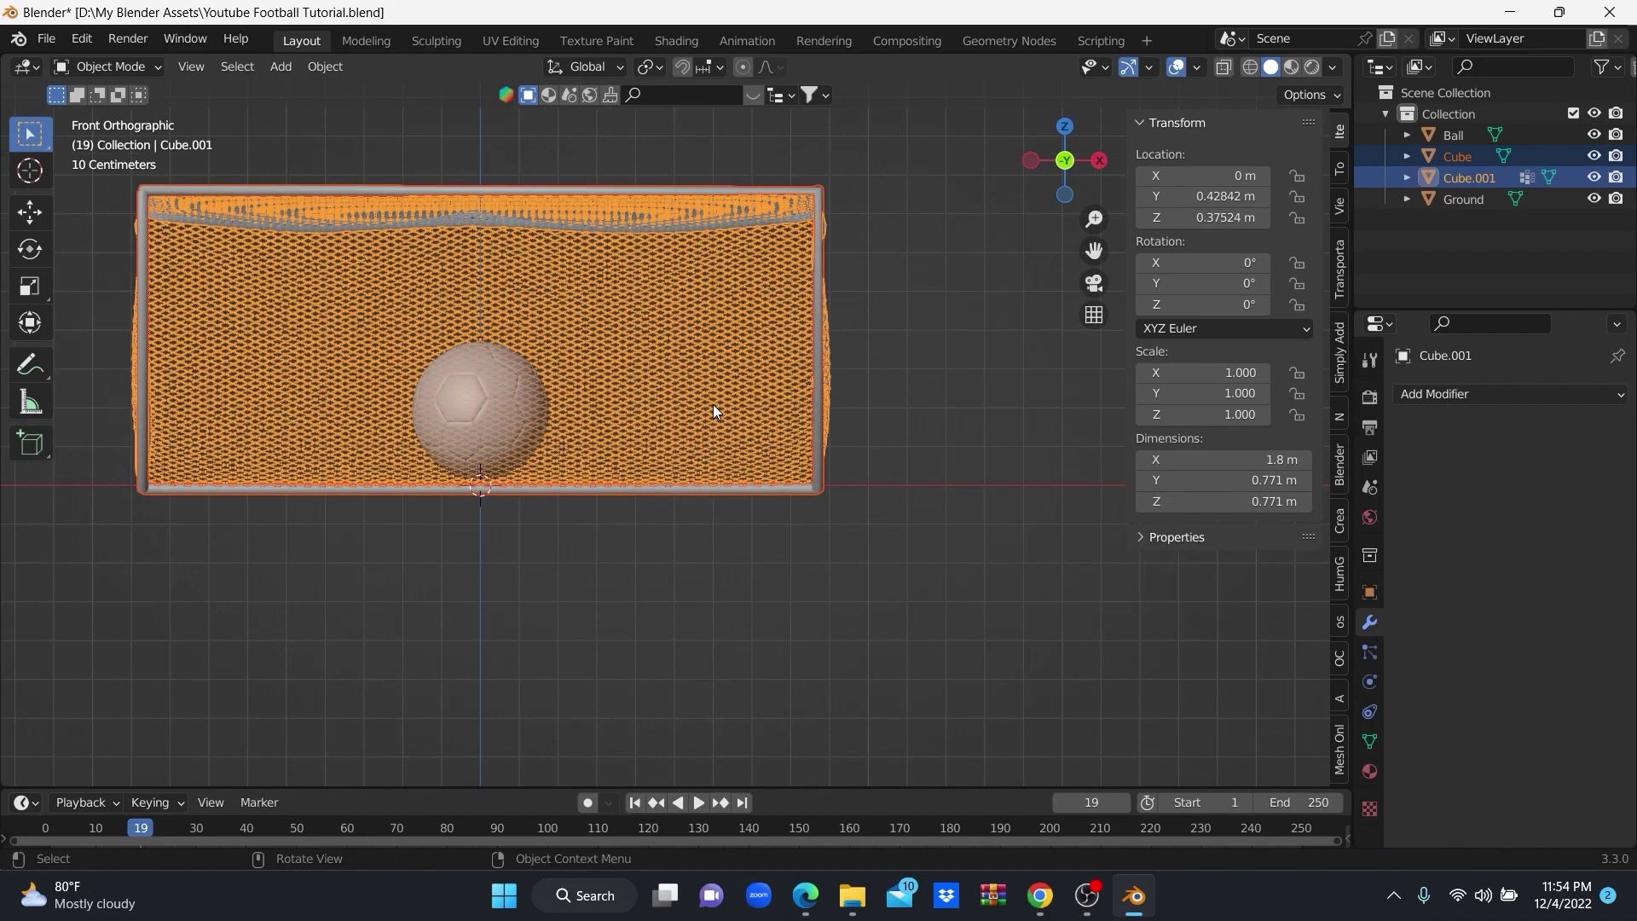
key(g)
key(z)
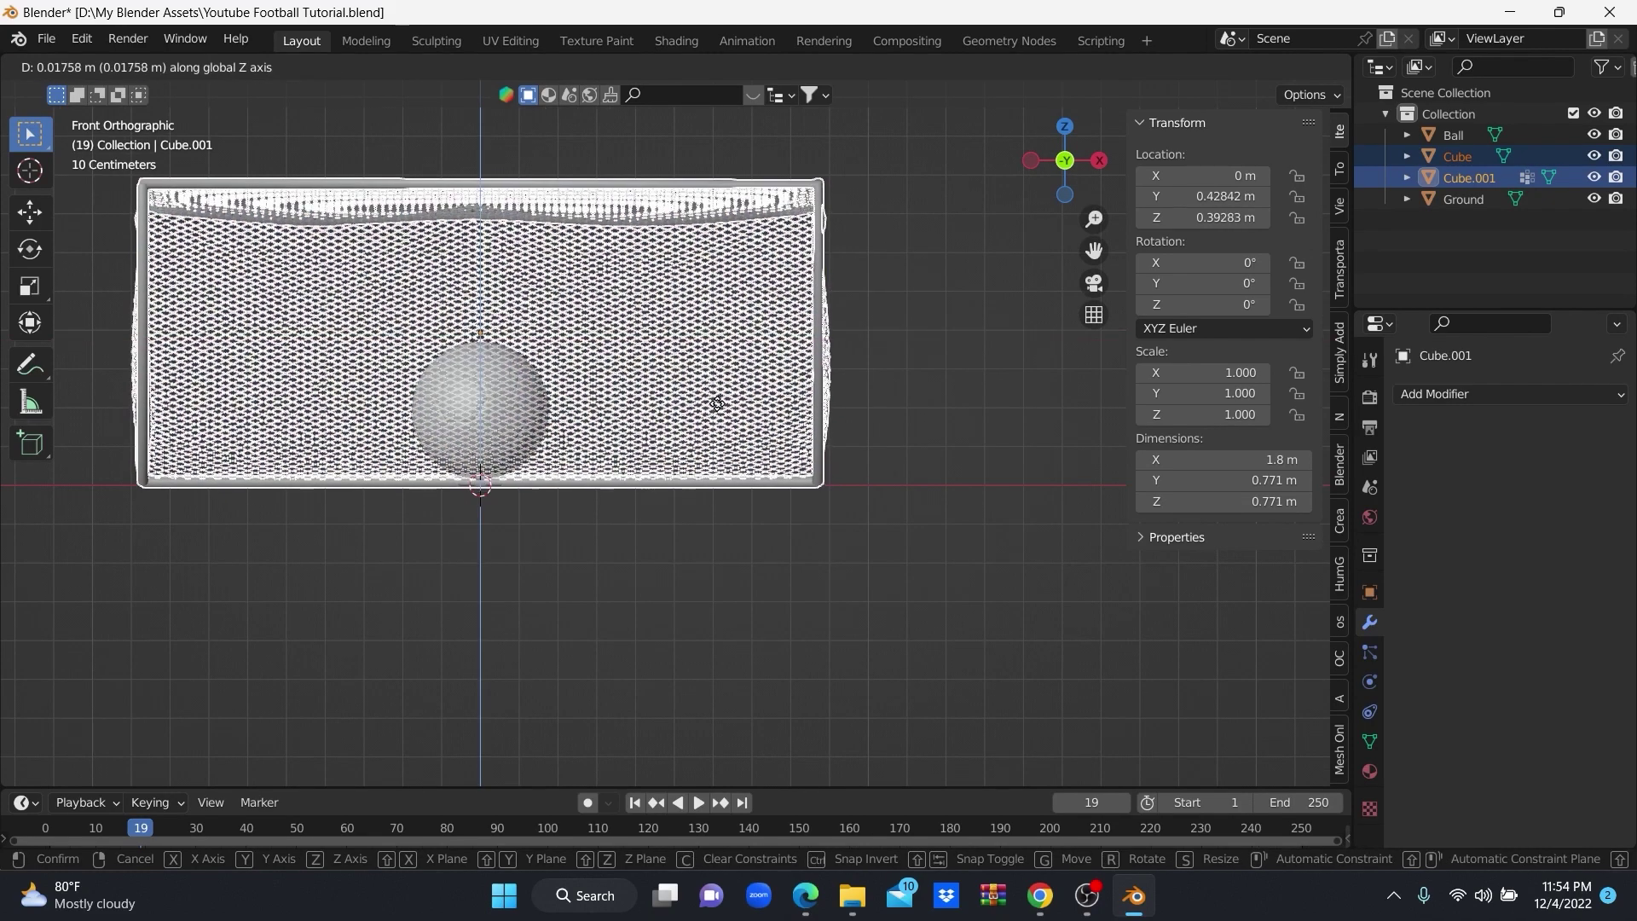
click(718, 402)
mouse_move(718, 402)
middle_down()
mouse_move(842, 414)
mouse_move(759, 452)
mouse_move(902, 324)
mouse_move(799, 386)
mouse_move(627, 402)
mouse_move(752, 423)
mouse_move(704, 401)
mouse_move(580, 459)
mouse_move(588, 422)
mouse_move(677, 406)
mouse_move(690, 448)
middle_up()
Select the ball and rescale it to about 0.155.
click(902, 324)
click(580, 458)
scroll(588, 422, down, 3)
key(s)
click(658, 452)
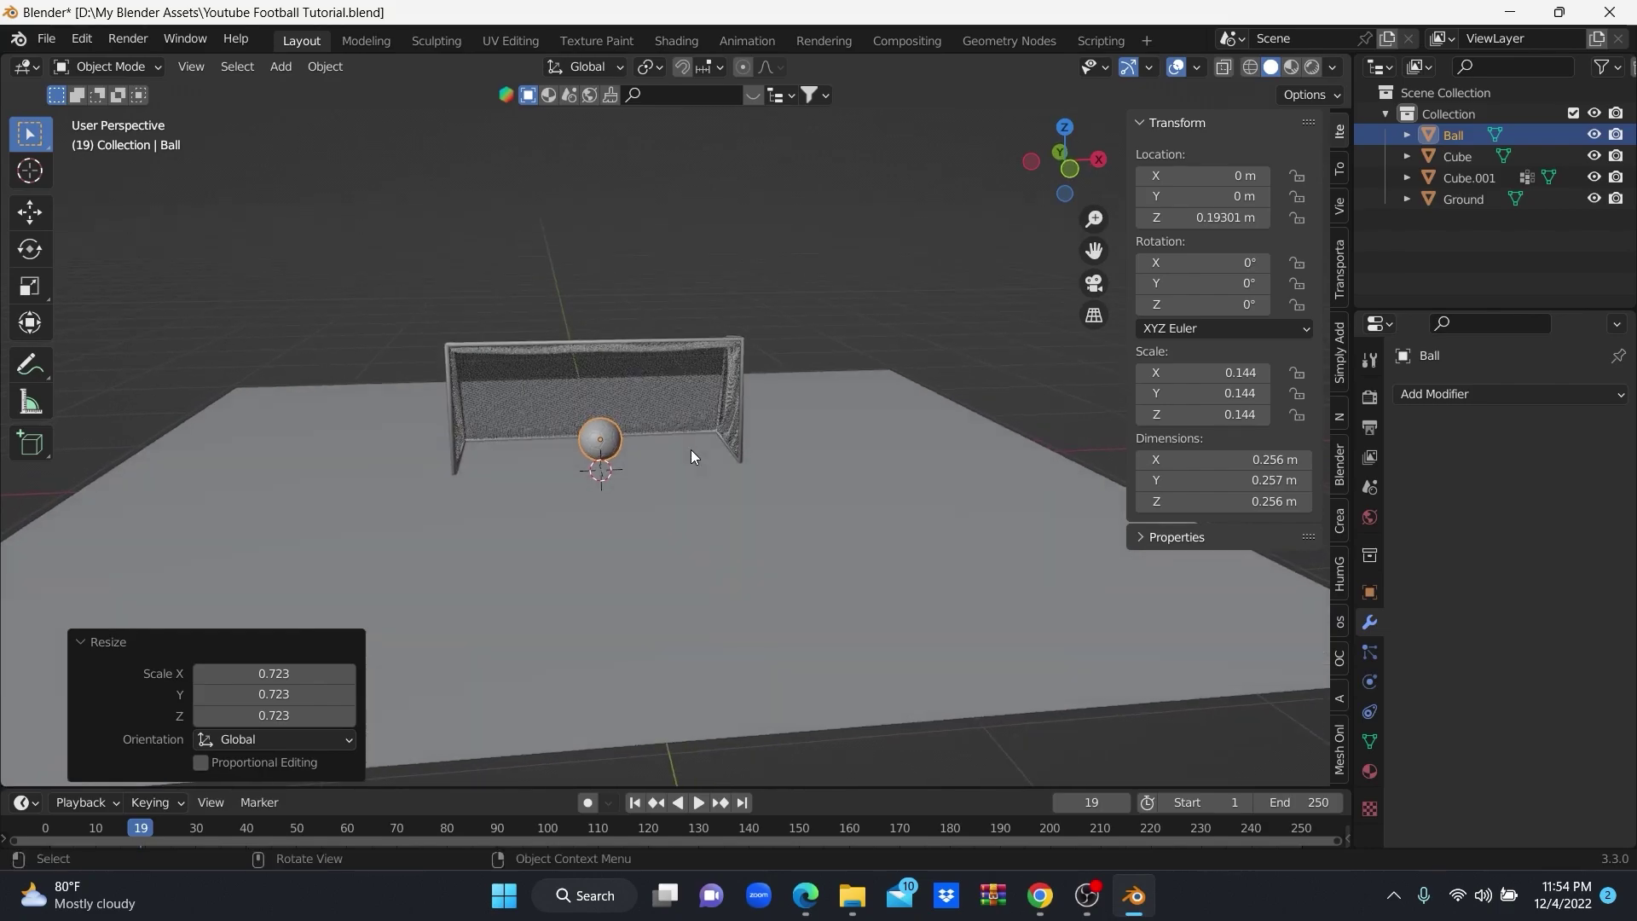
scroll(693, 446, up, 2)
key(s)
click(692, 459)
key(KP_3)
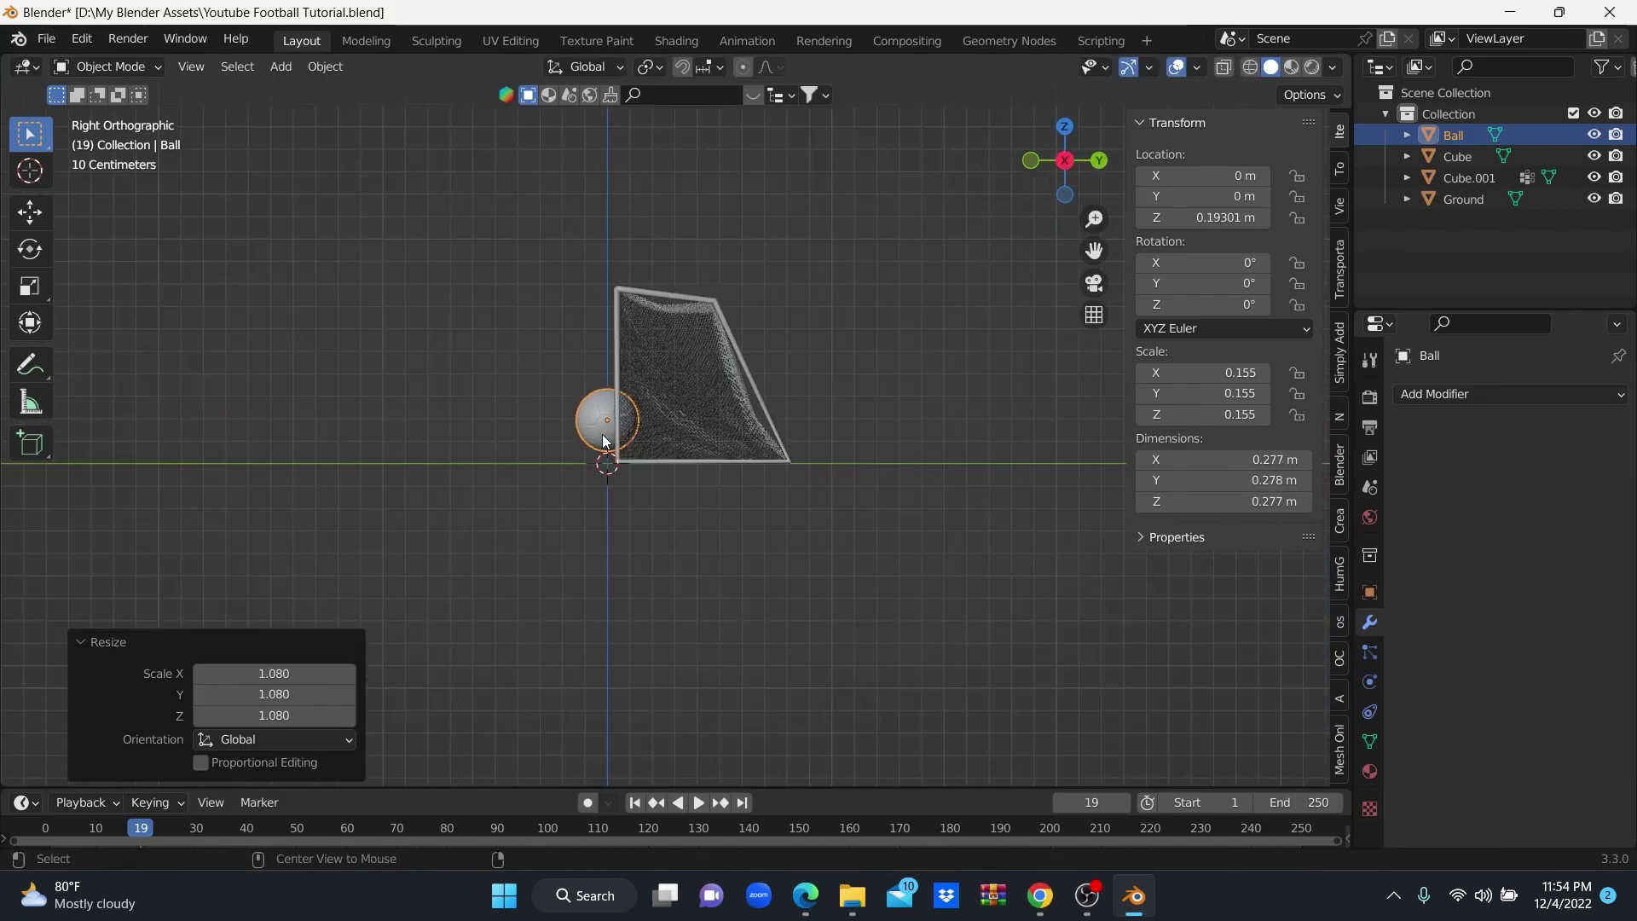
key(KP_1)
Move the ball down onto the ground in front of the goal.
key(g)
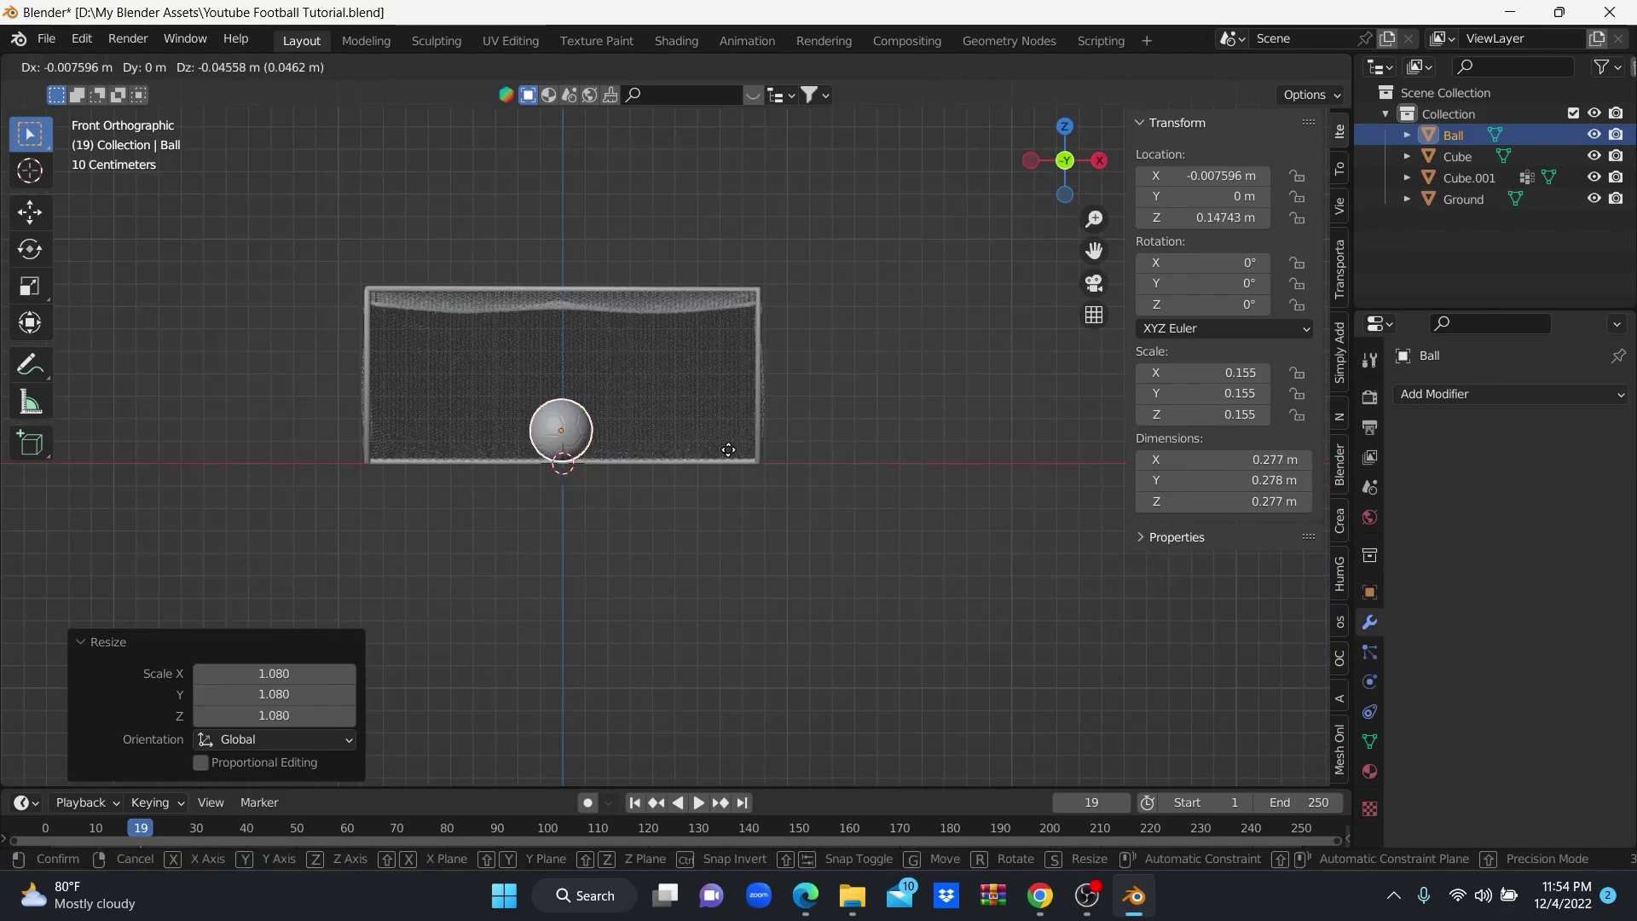
click(729, 450)
scroll(679, 457, up, 2)
mouse_move(679, 457)
middle_down()
mouse_move(706, 468)
mouse_move(841, 381)
mouse_move(830, 421)
mouse_move(847, 448)
mouse_move(726, 452)
mouse_move(727, 478)
mouse_move(790, 458)
mouse_move(767, 448)
middle_up()
Switch to Material Preview and frame the goal with the ball centred.
click(1290, 68)
scroll(836, 407, up, 1)
scroll(767, 447, up, 2)
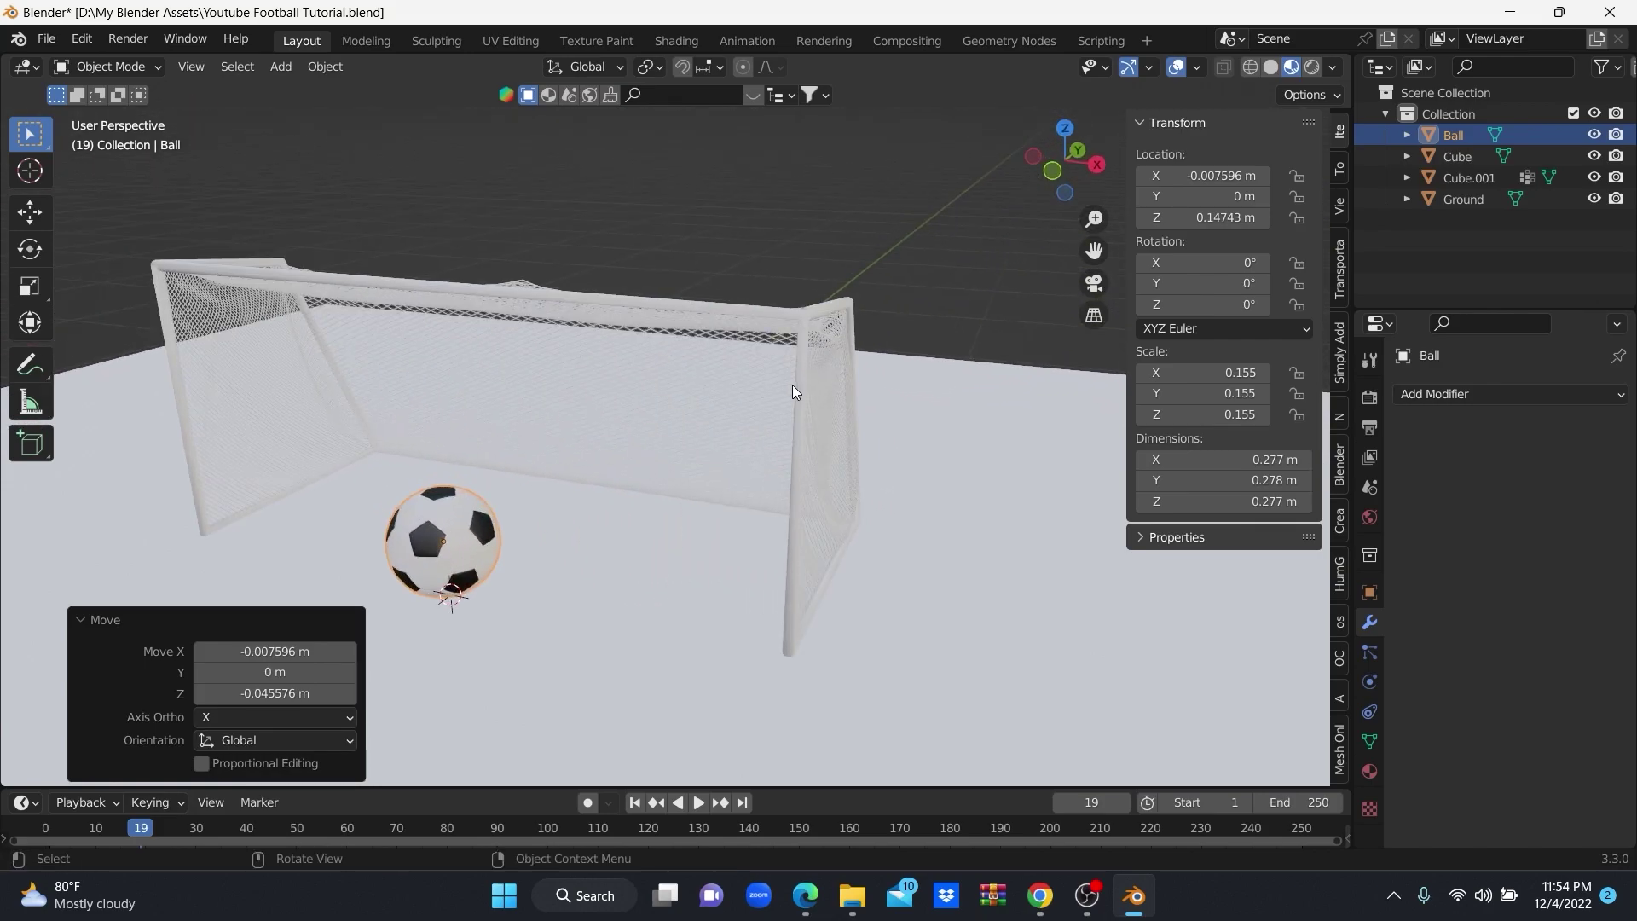
mouse_move(793, 391)
middle_down()
mouse_move(728, 454)
mouse_move(836, 465)
mouse_move(790, 464)
mouse_move(822, 464)
middle_up()
scroll(789, 463, down, 2)
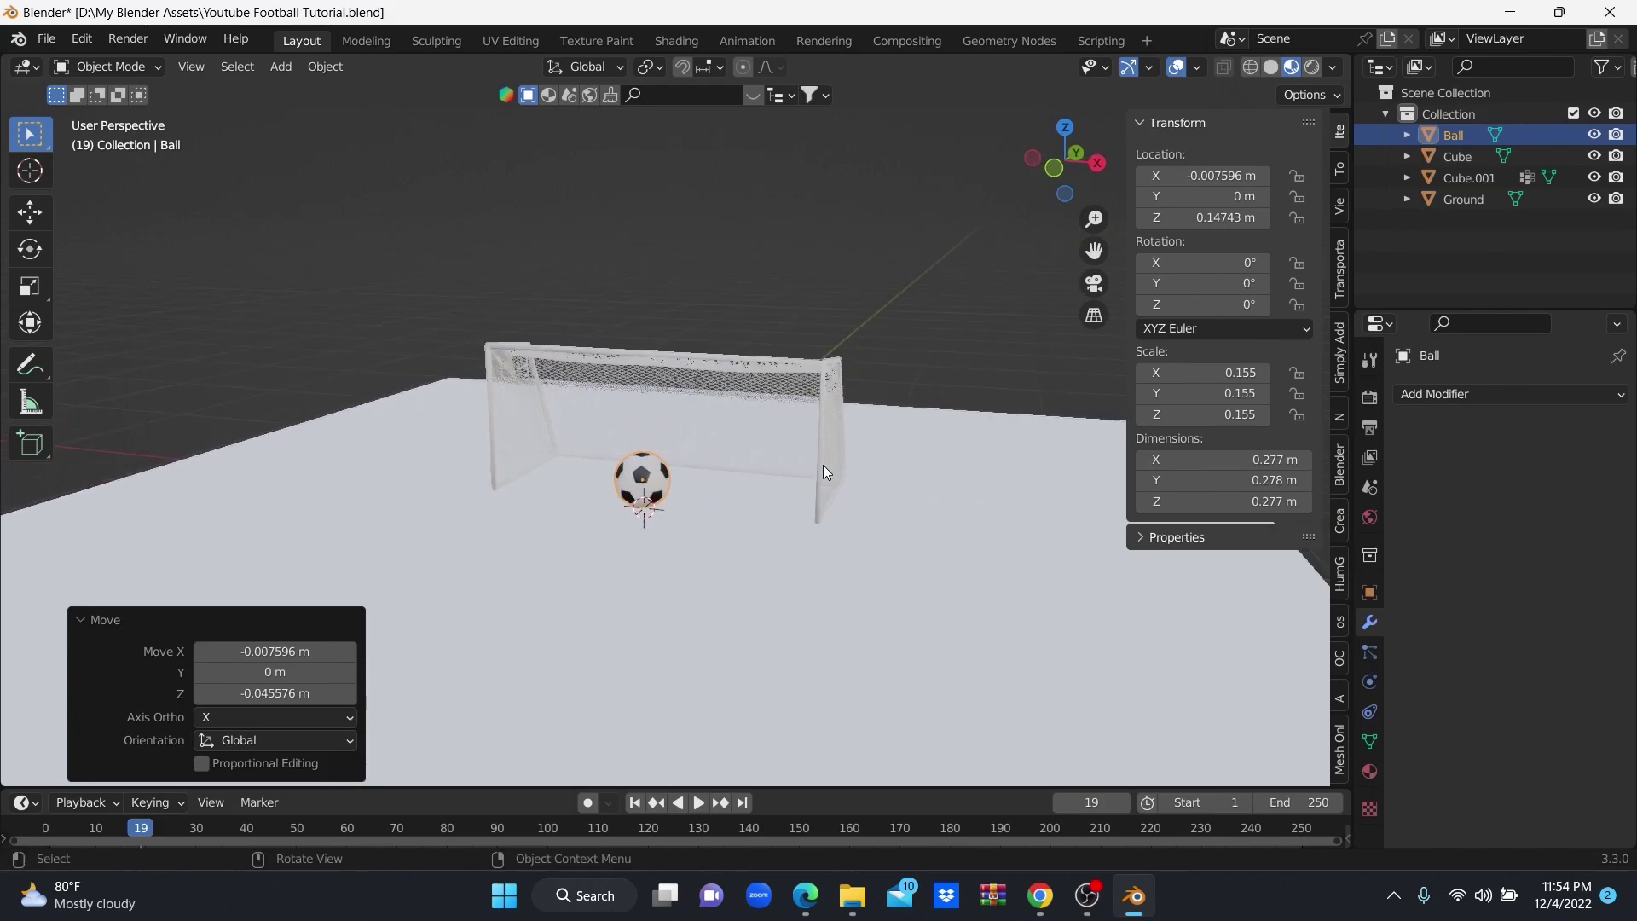
scroll(822, 467, down, 2)
scroll(810, 472, up, 2)
Enlarge the Ground plane to about 9.93 m across.
click(855, 484)
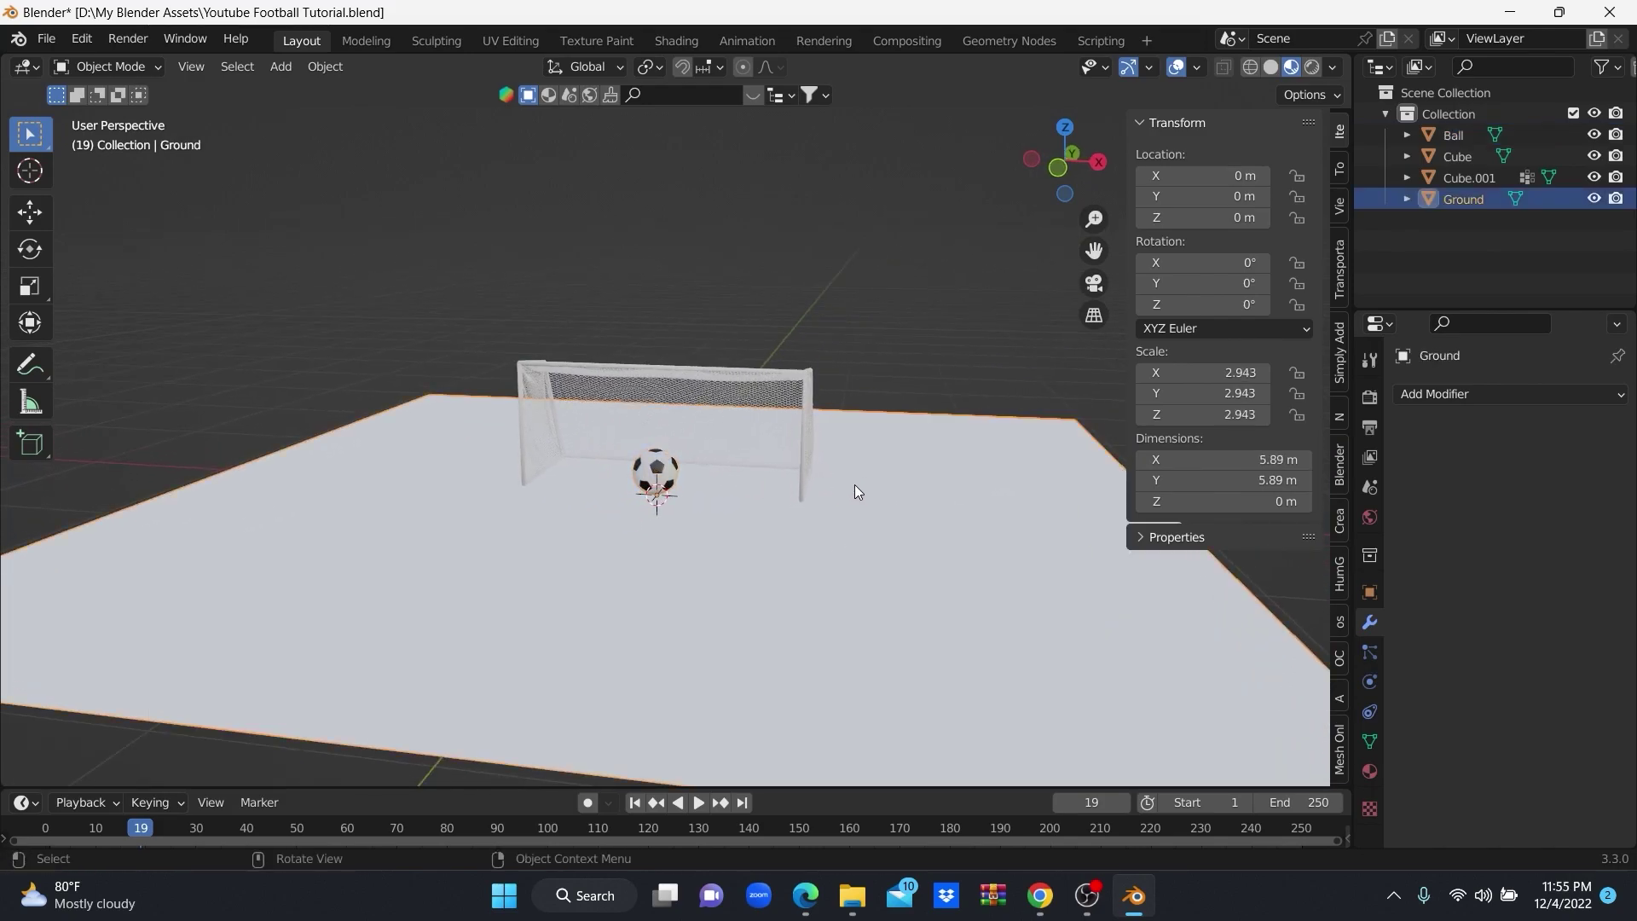
key(s)
click(881, 487)
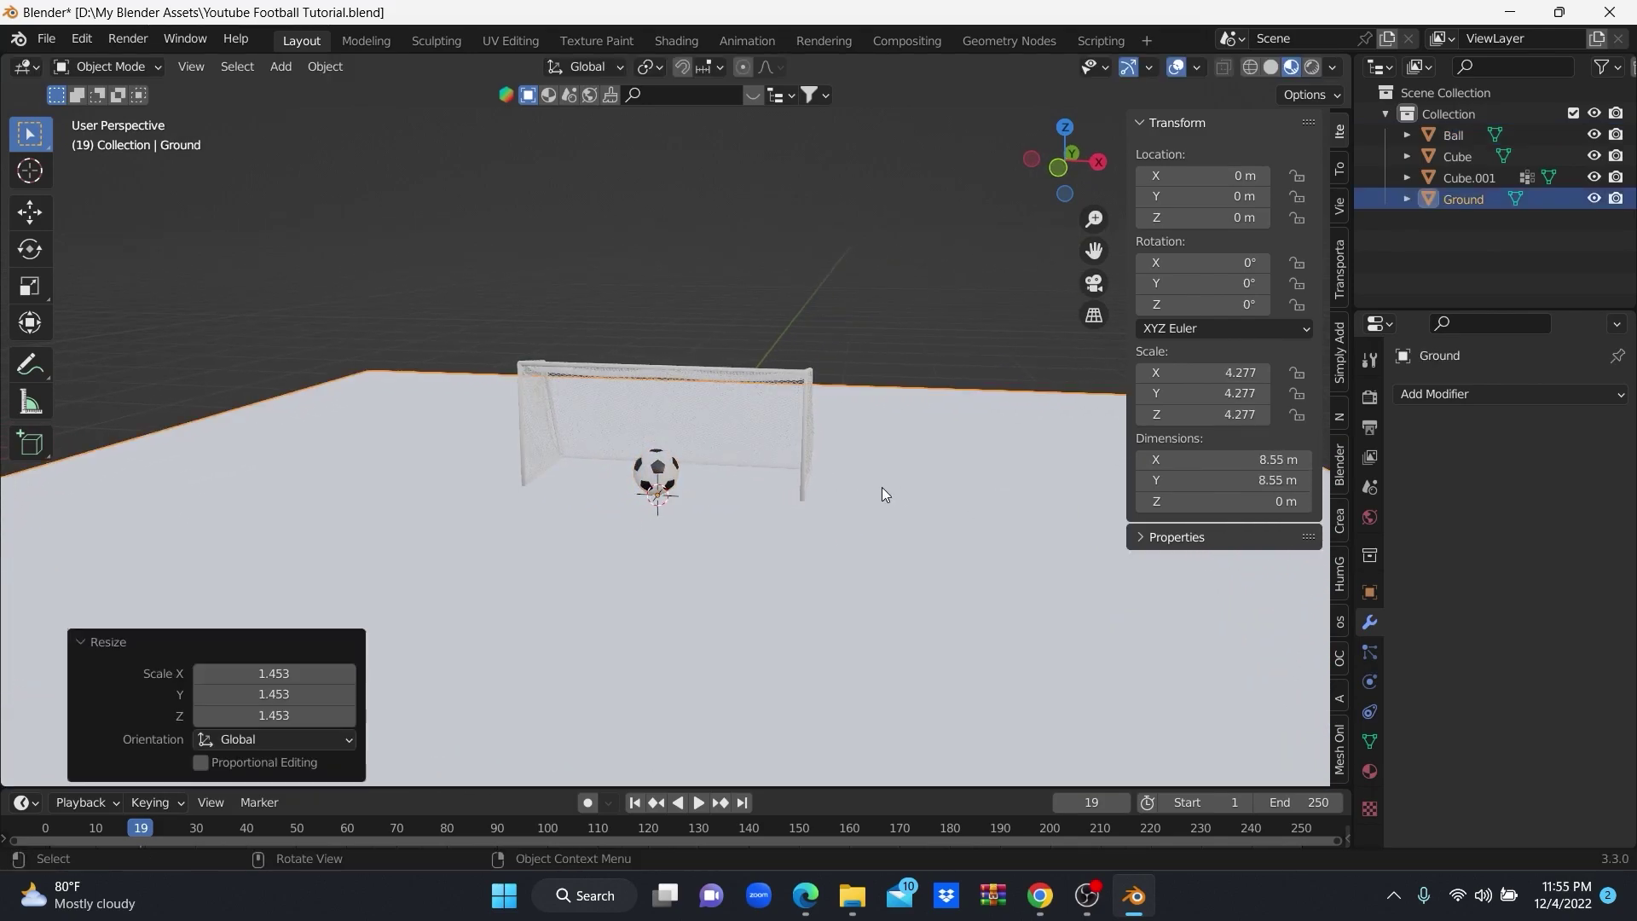
scroll(812, 482, down, 2)
key(s)
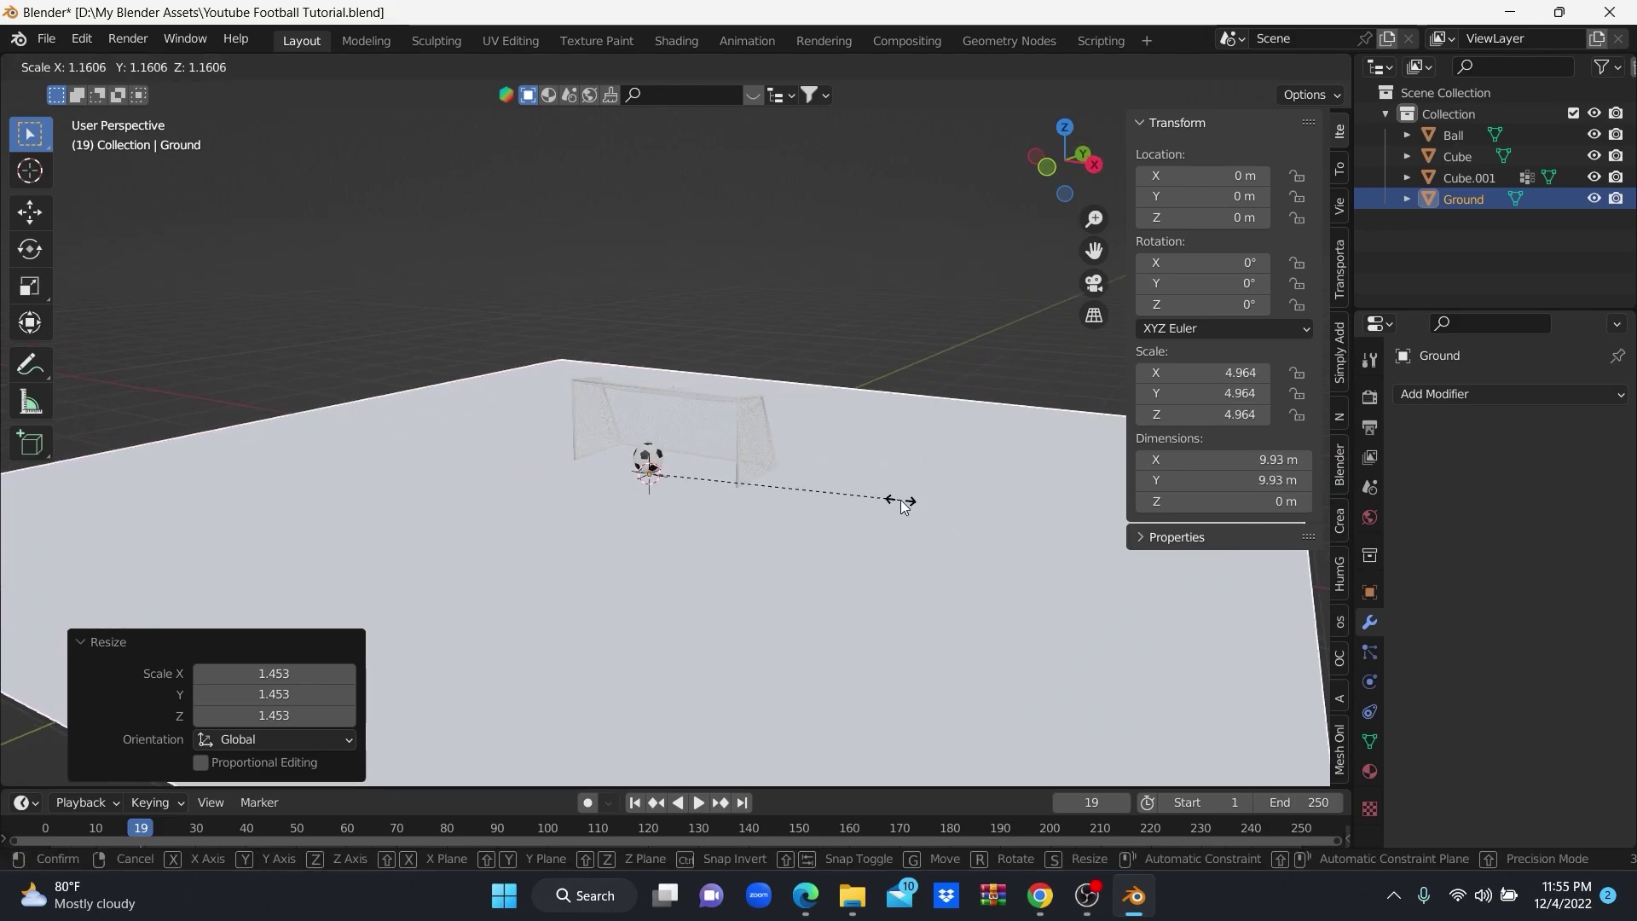
click(900, 500)
middle_drag(900, 500, 821, 483)
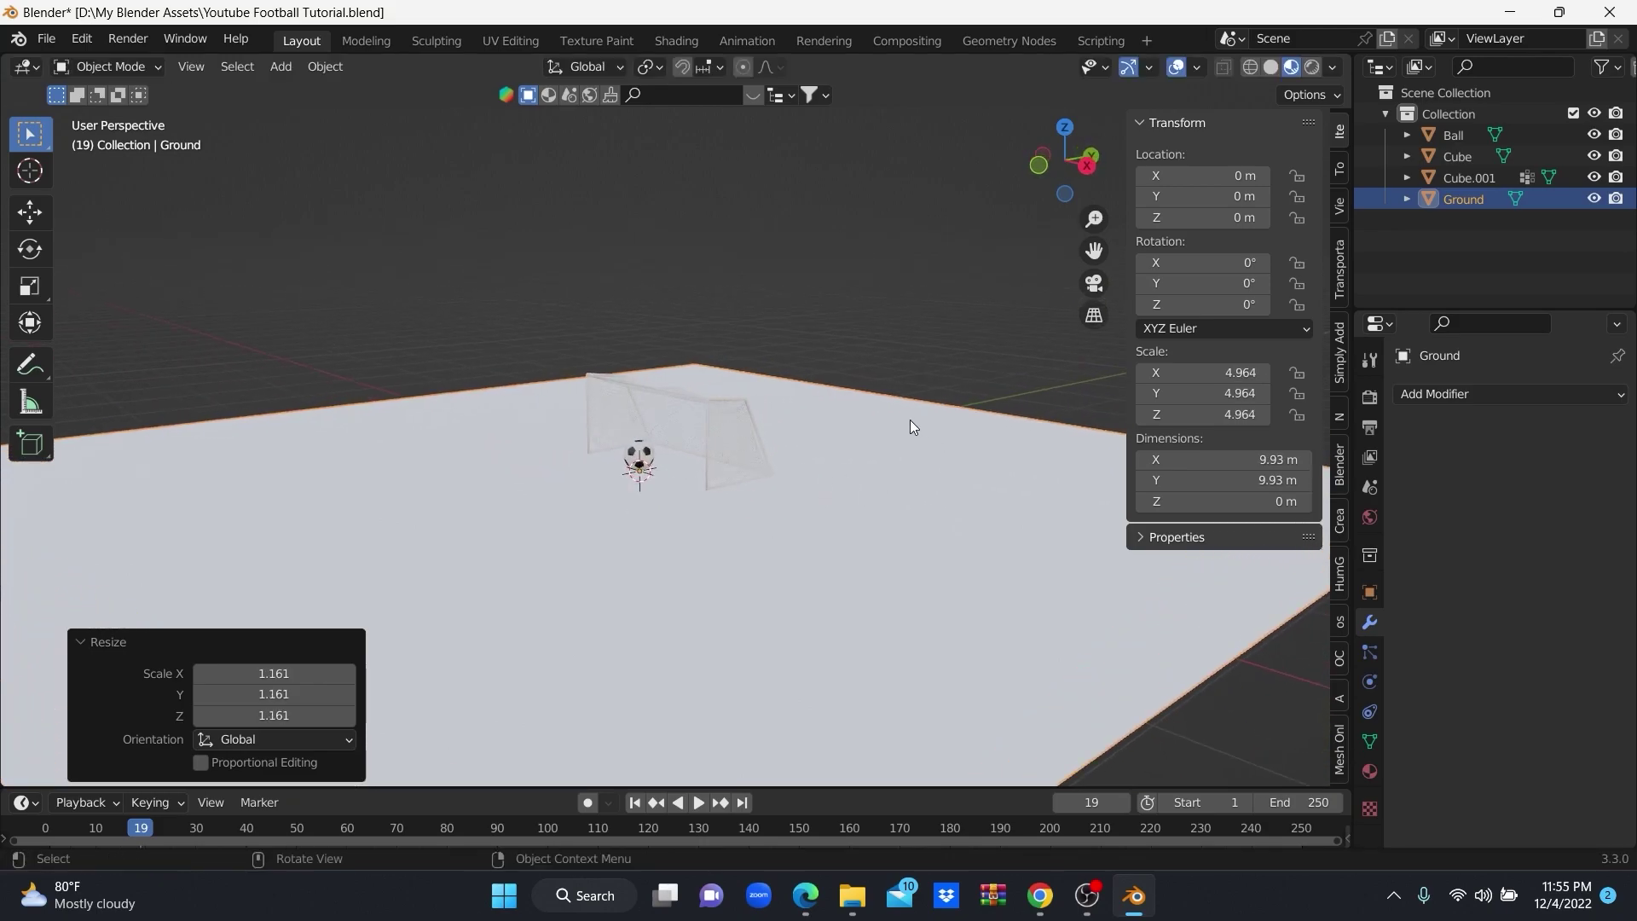
middle_drag(898, 417, 908, 442)
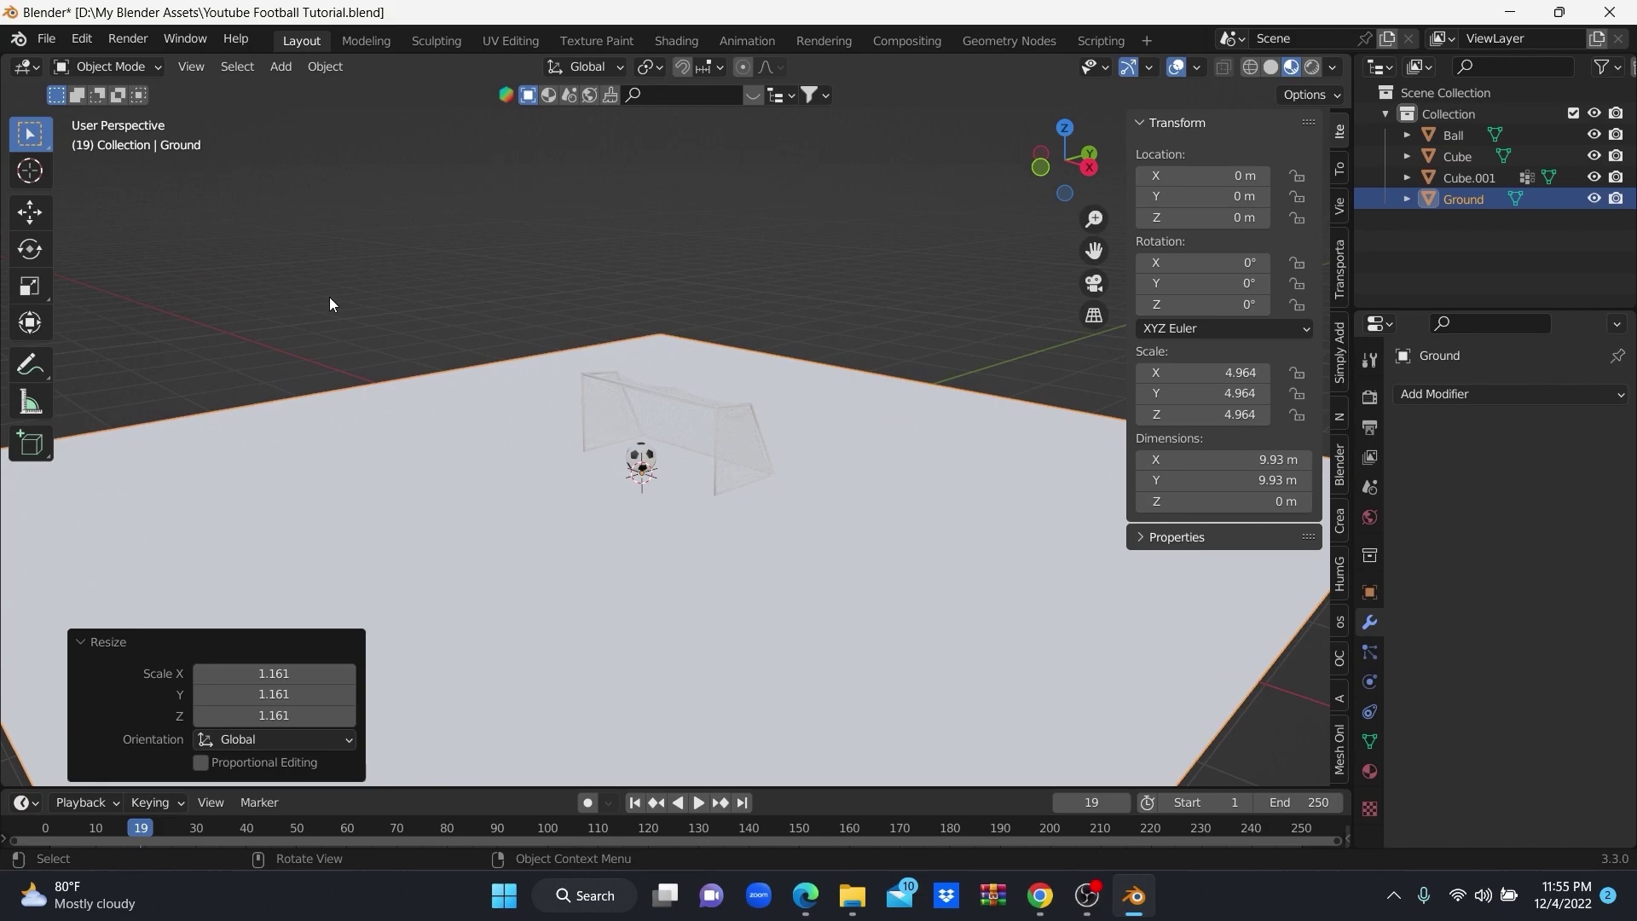
Extrude the Ground's border edges straight up along Z into walls.
key(Tab)
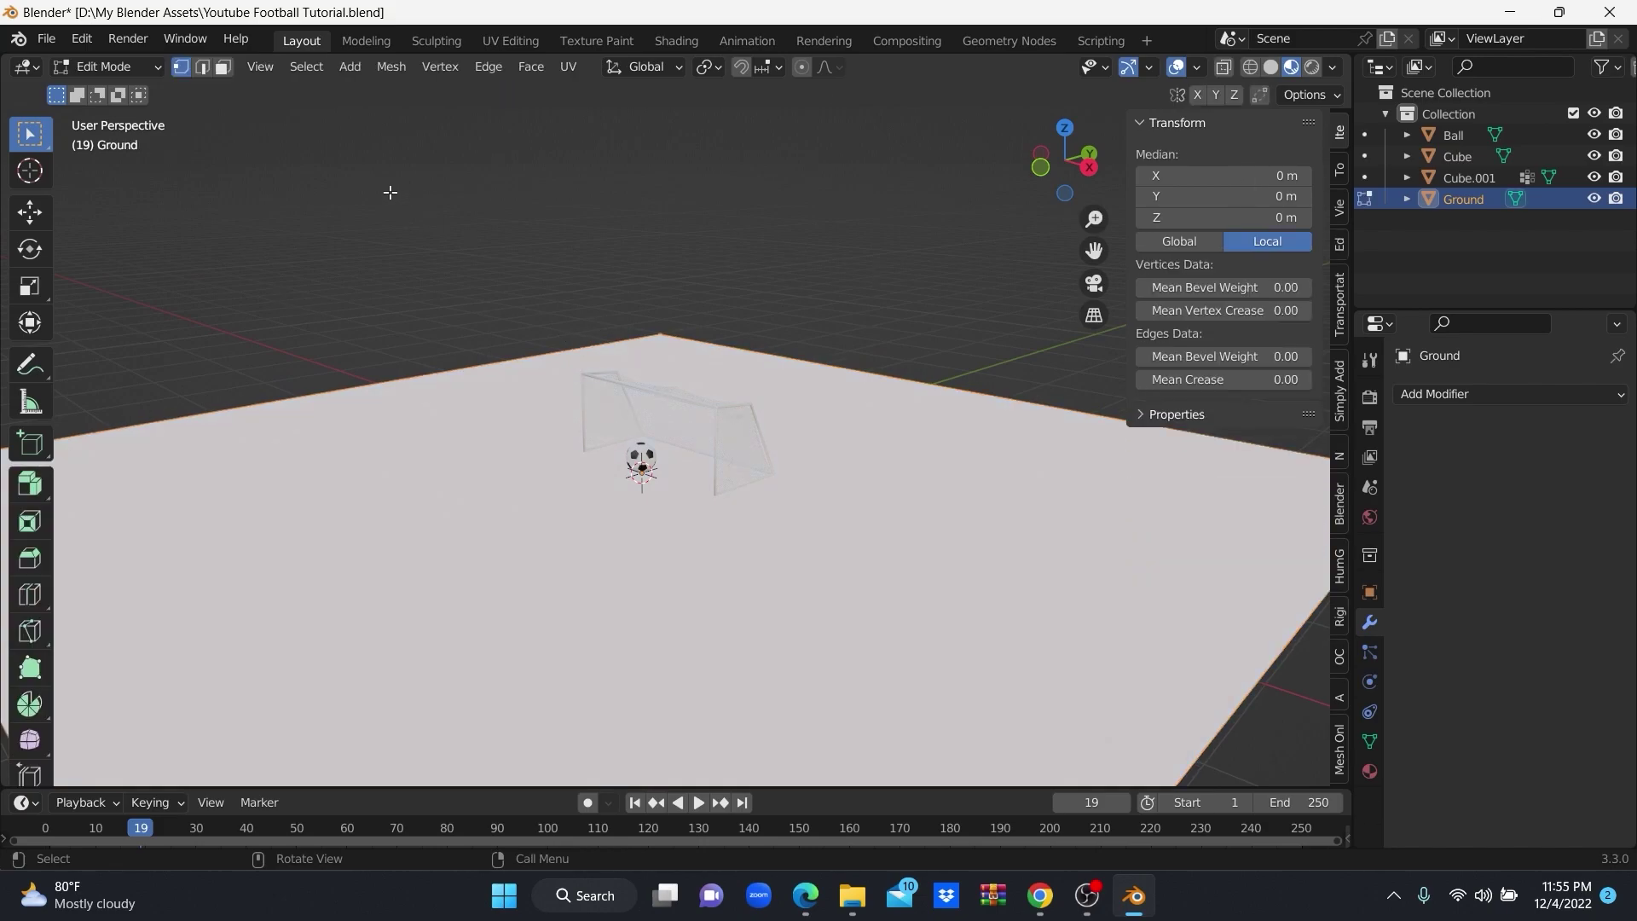
click(438, 374)
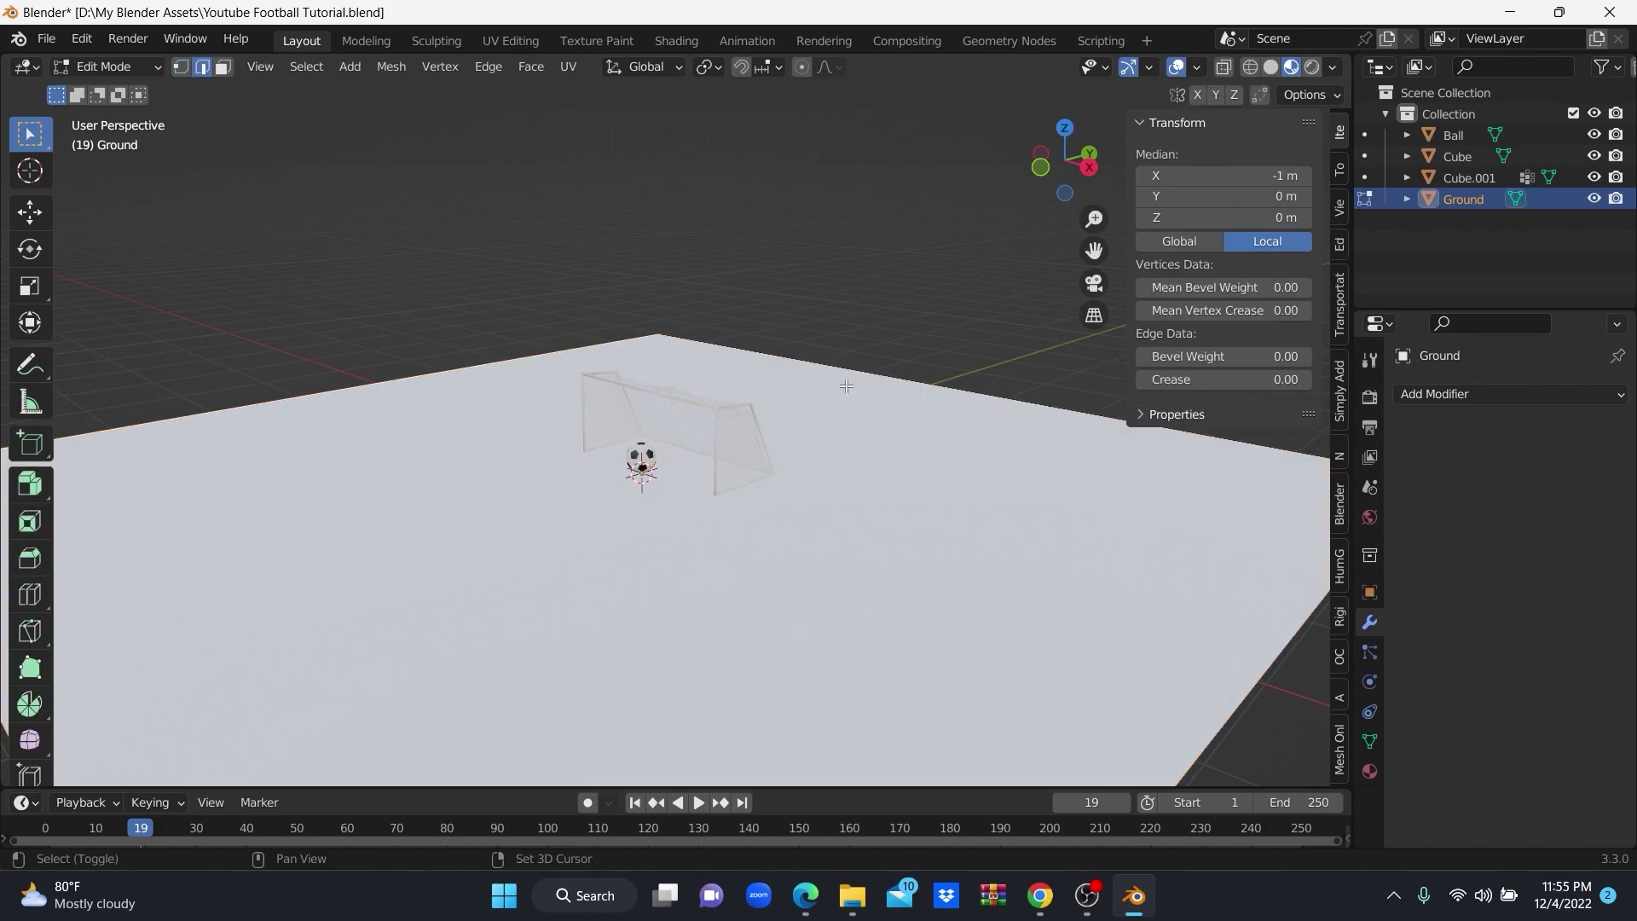
shift+click(895, 378)
middle_drag(1284, 655, 862, 508)
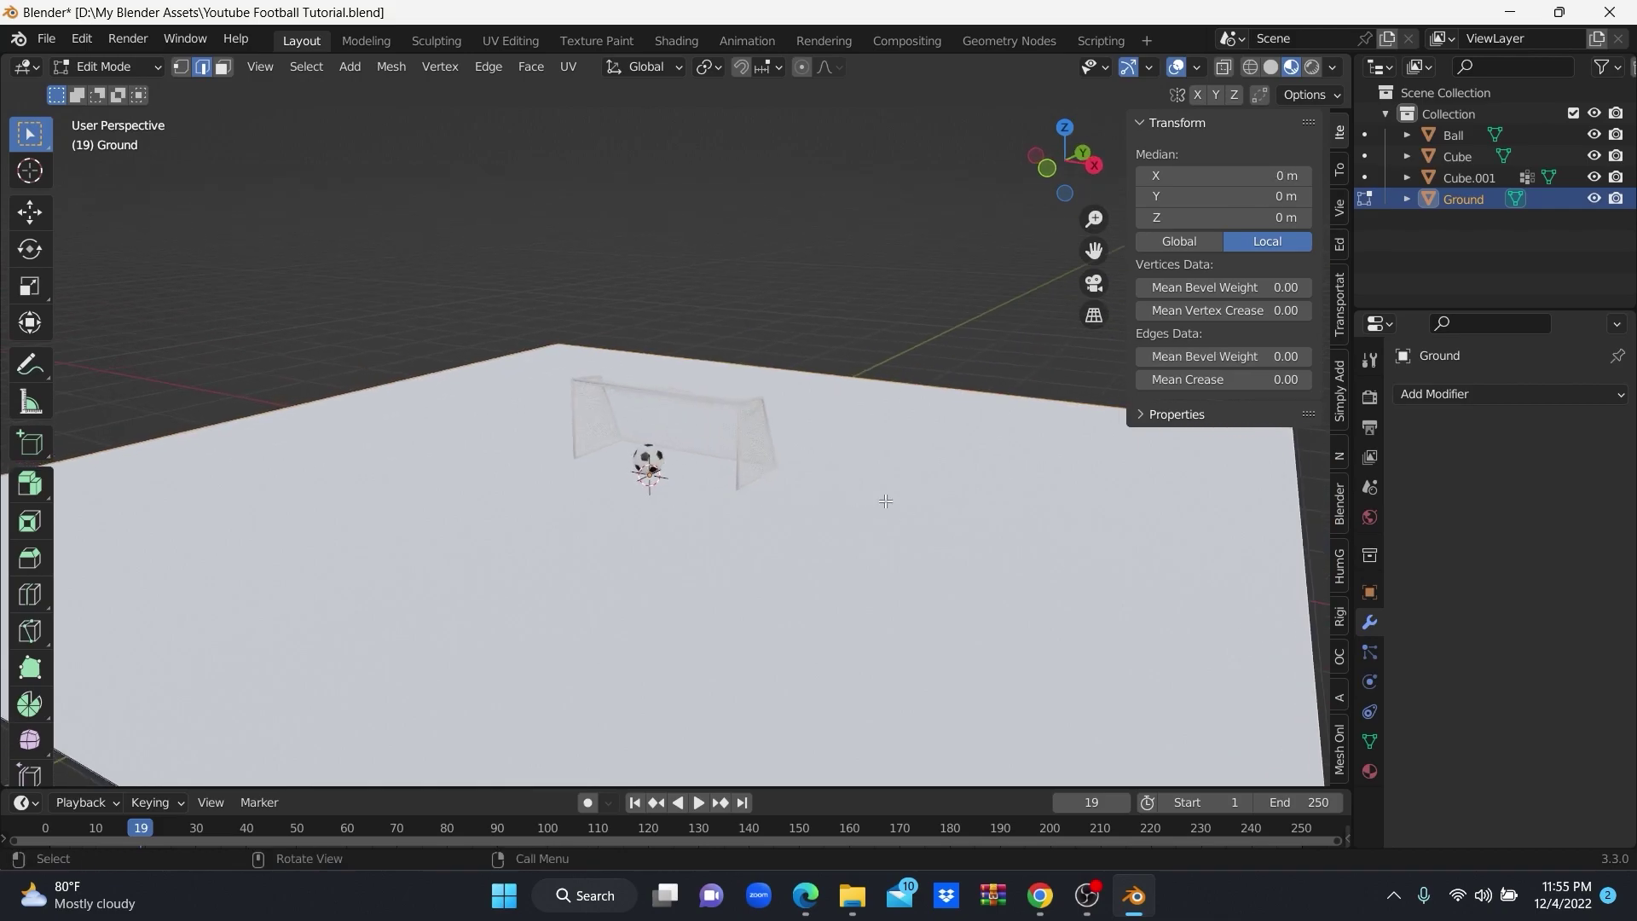
key(e)
key(z)
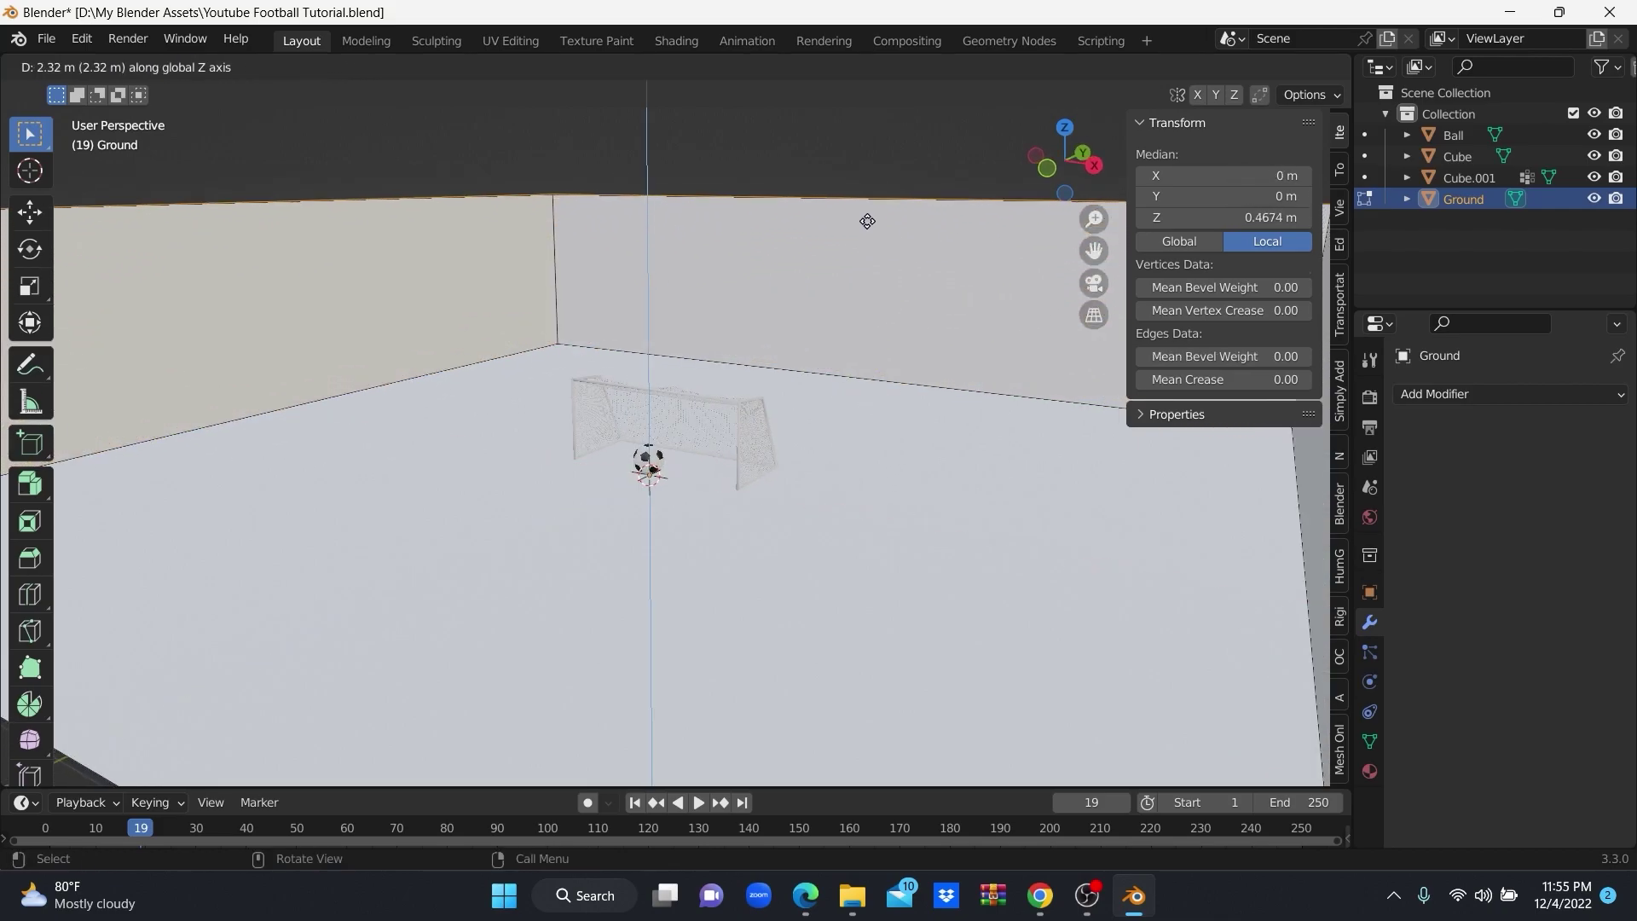
click(866, 185)
Raise the wall edges a further 0.24 m along Z.
middle_drag(801, 315, 855, 322)
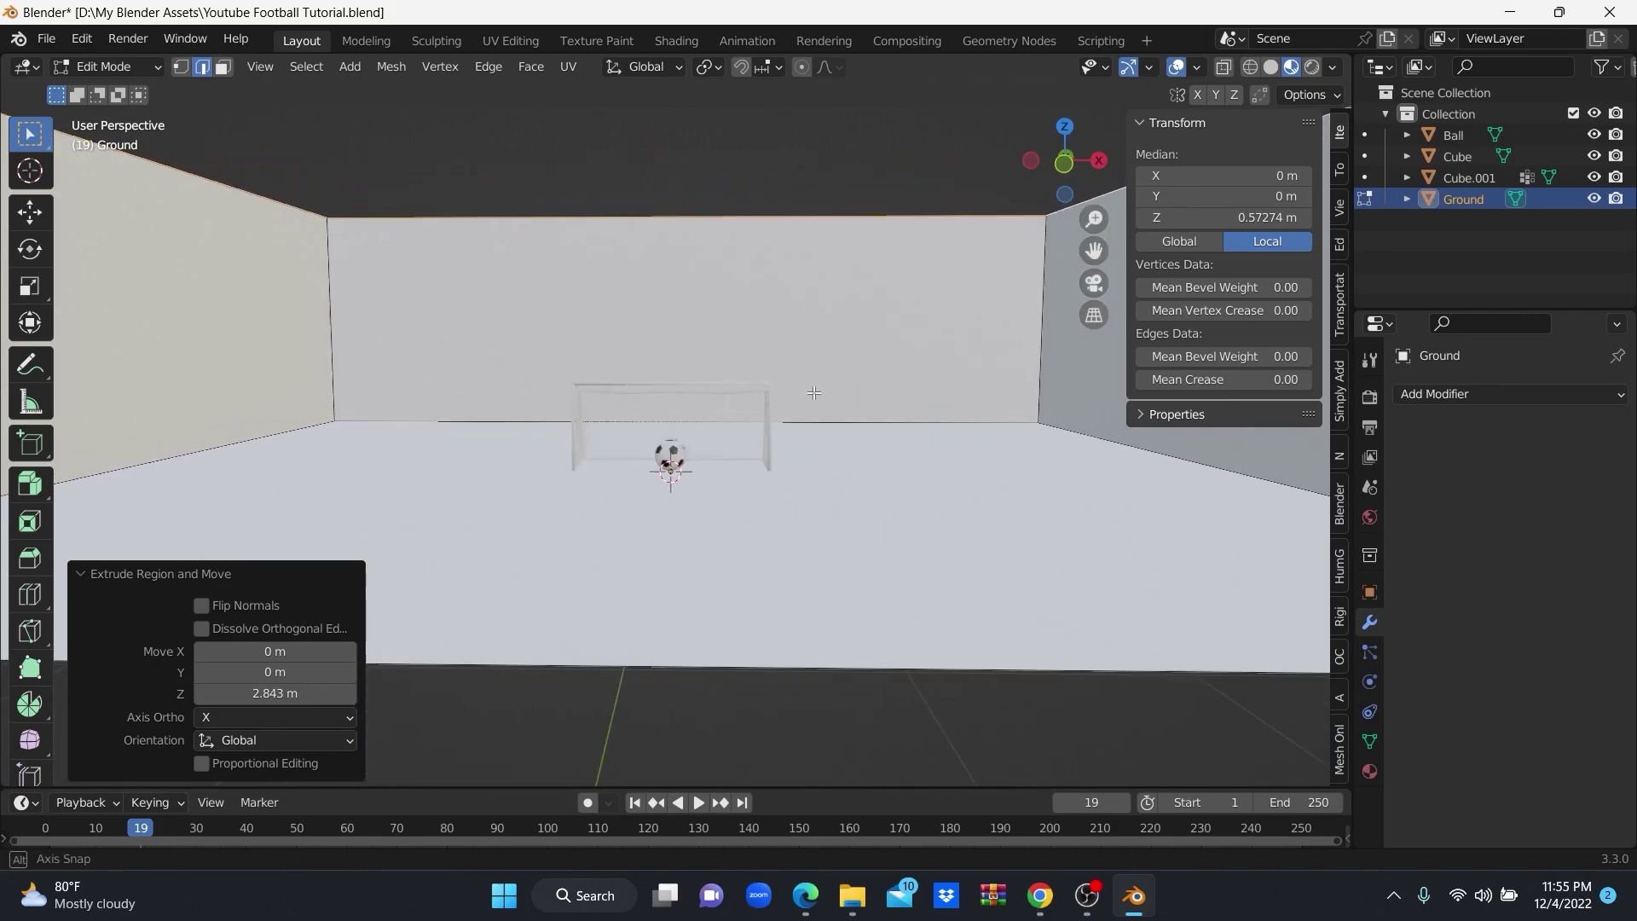
scroll(818, 404, up, 2)
middle_drag(818, 404, 833, 402)
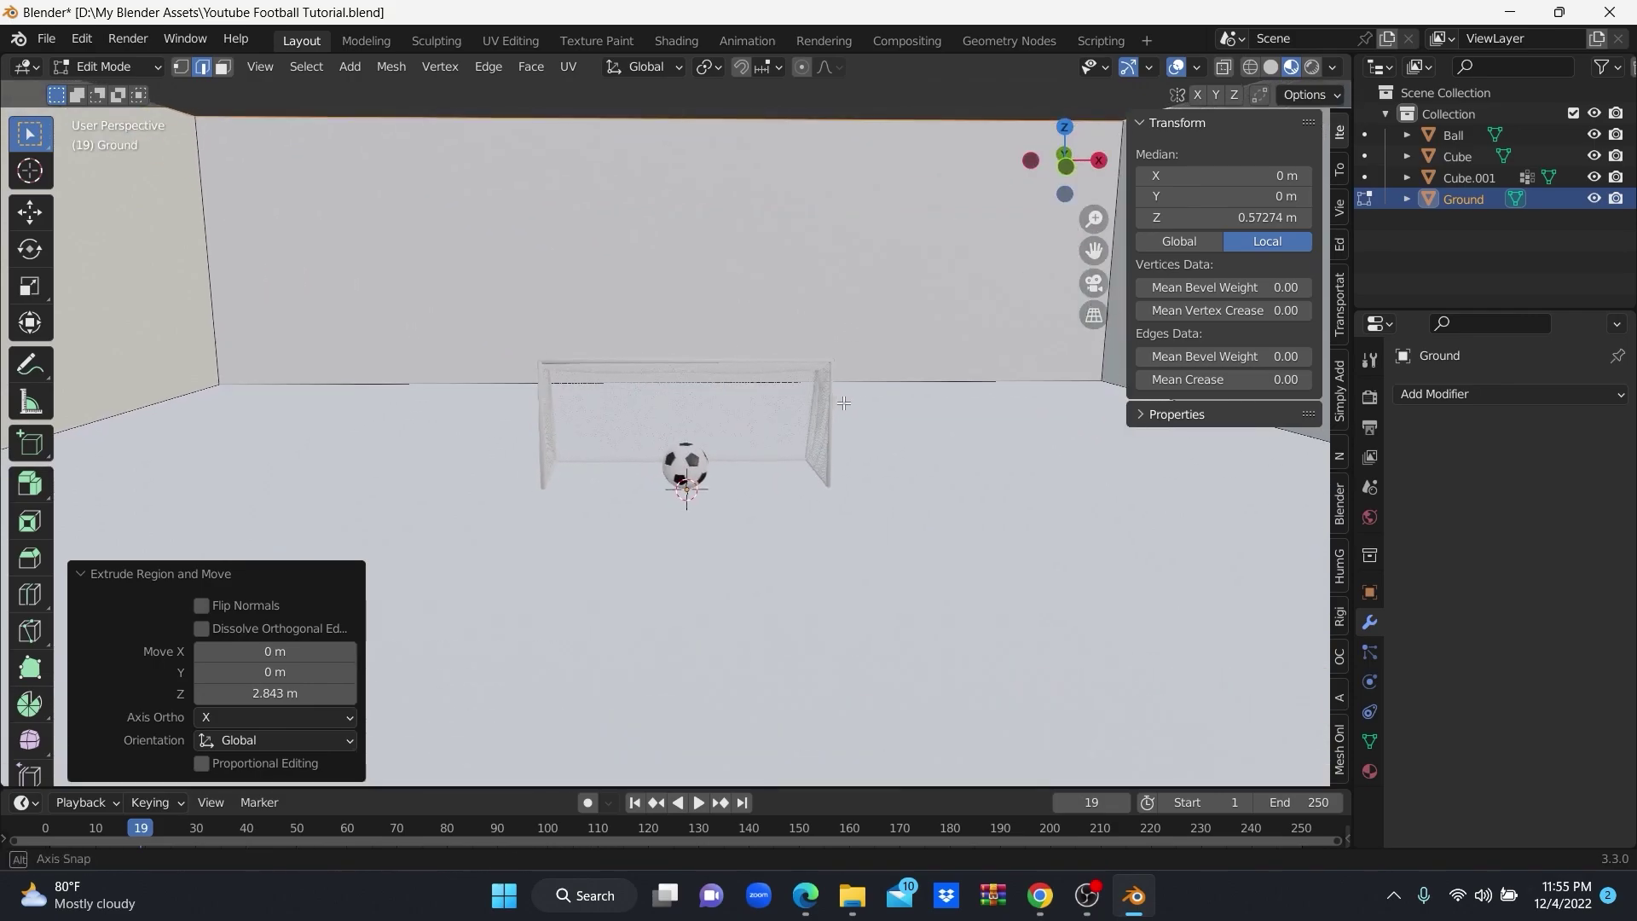
key(g)
key(z)
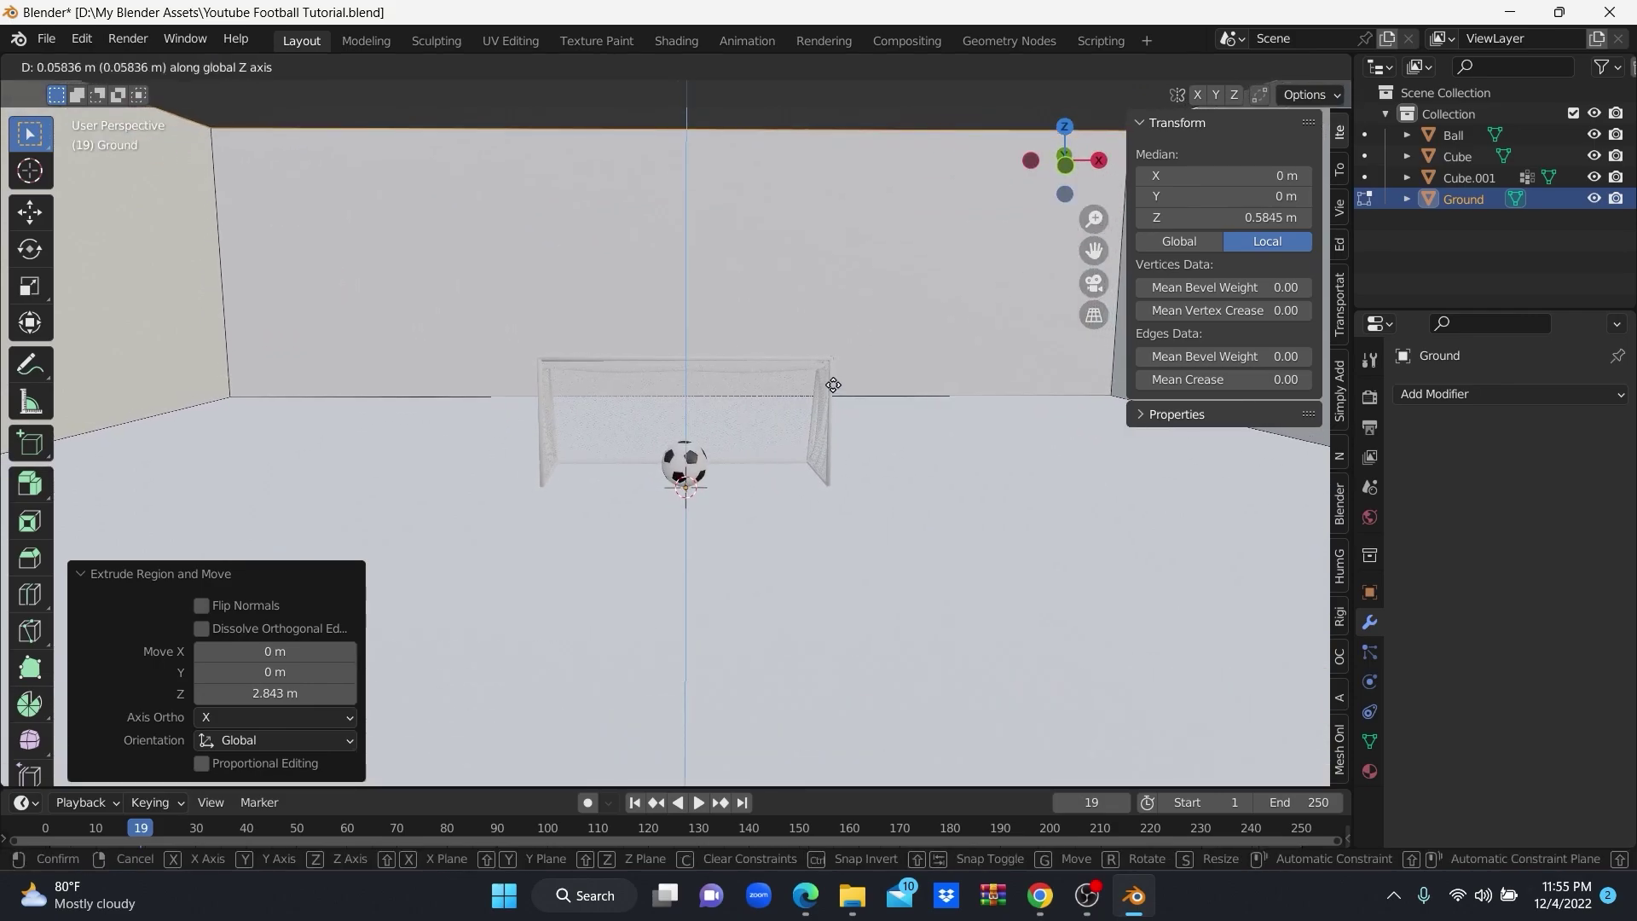
click(834, 349)
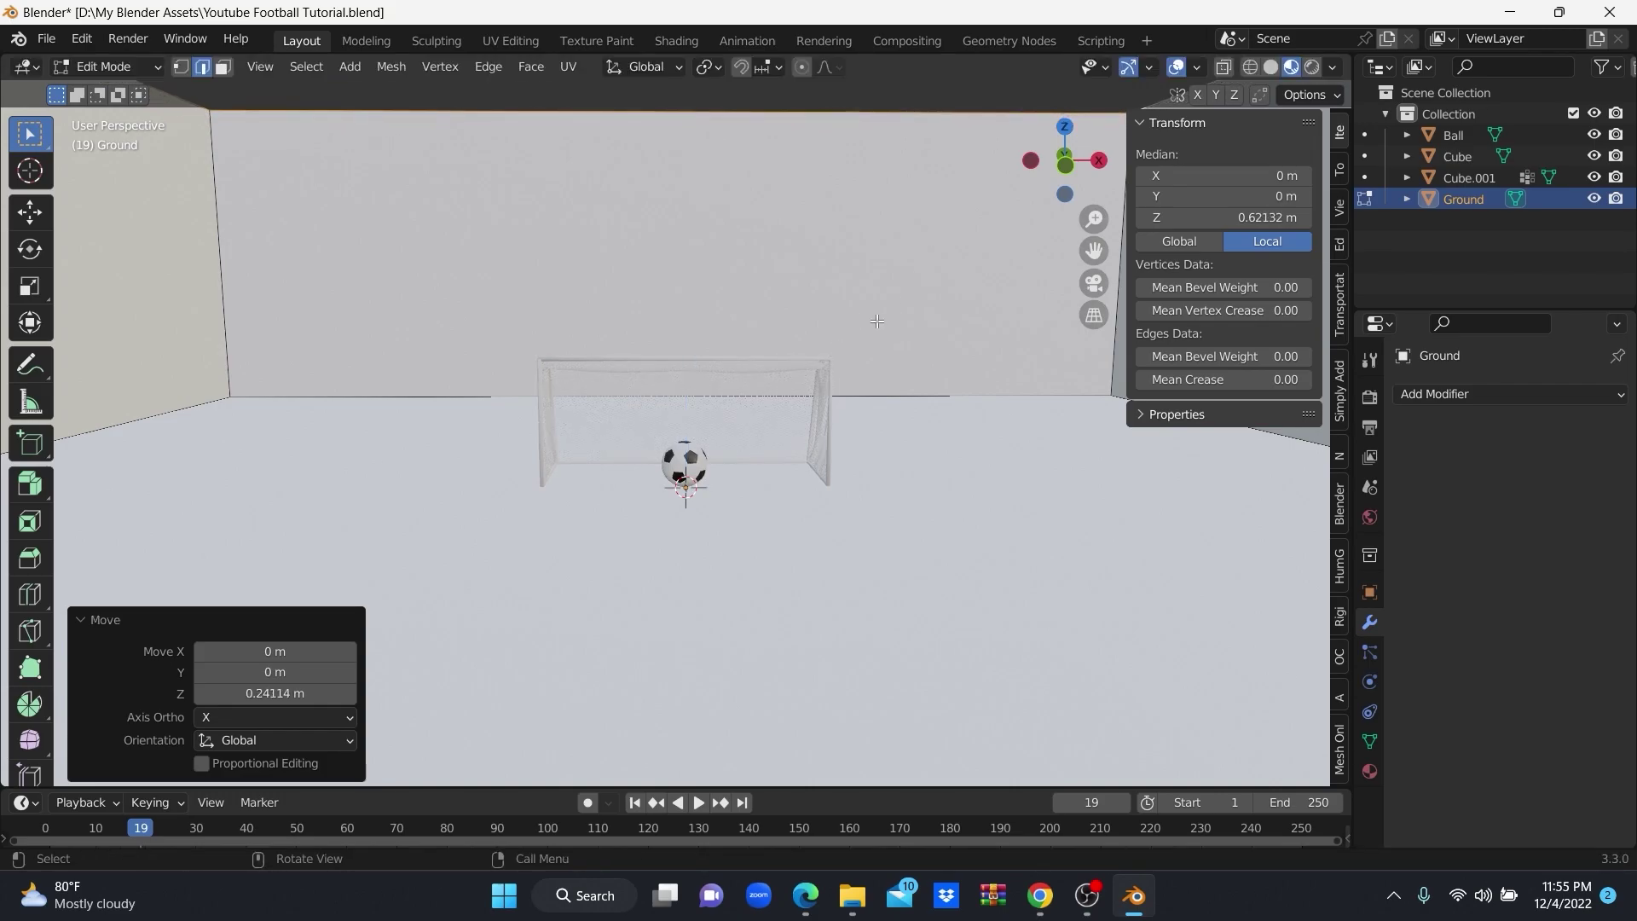
mouse_move(848, 340)
middle_down()
mouse_move(803, 339)
mouse_move(874, 346)
middle_up()
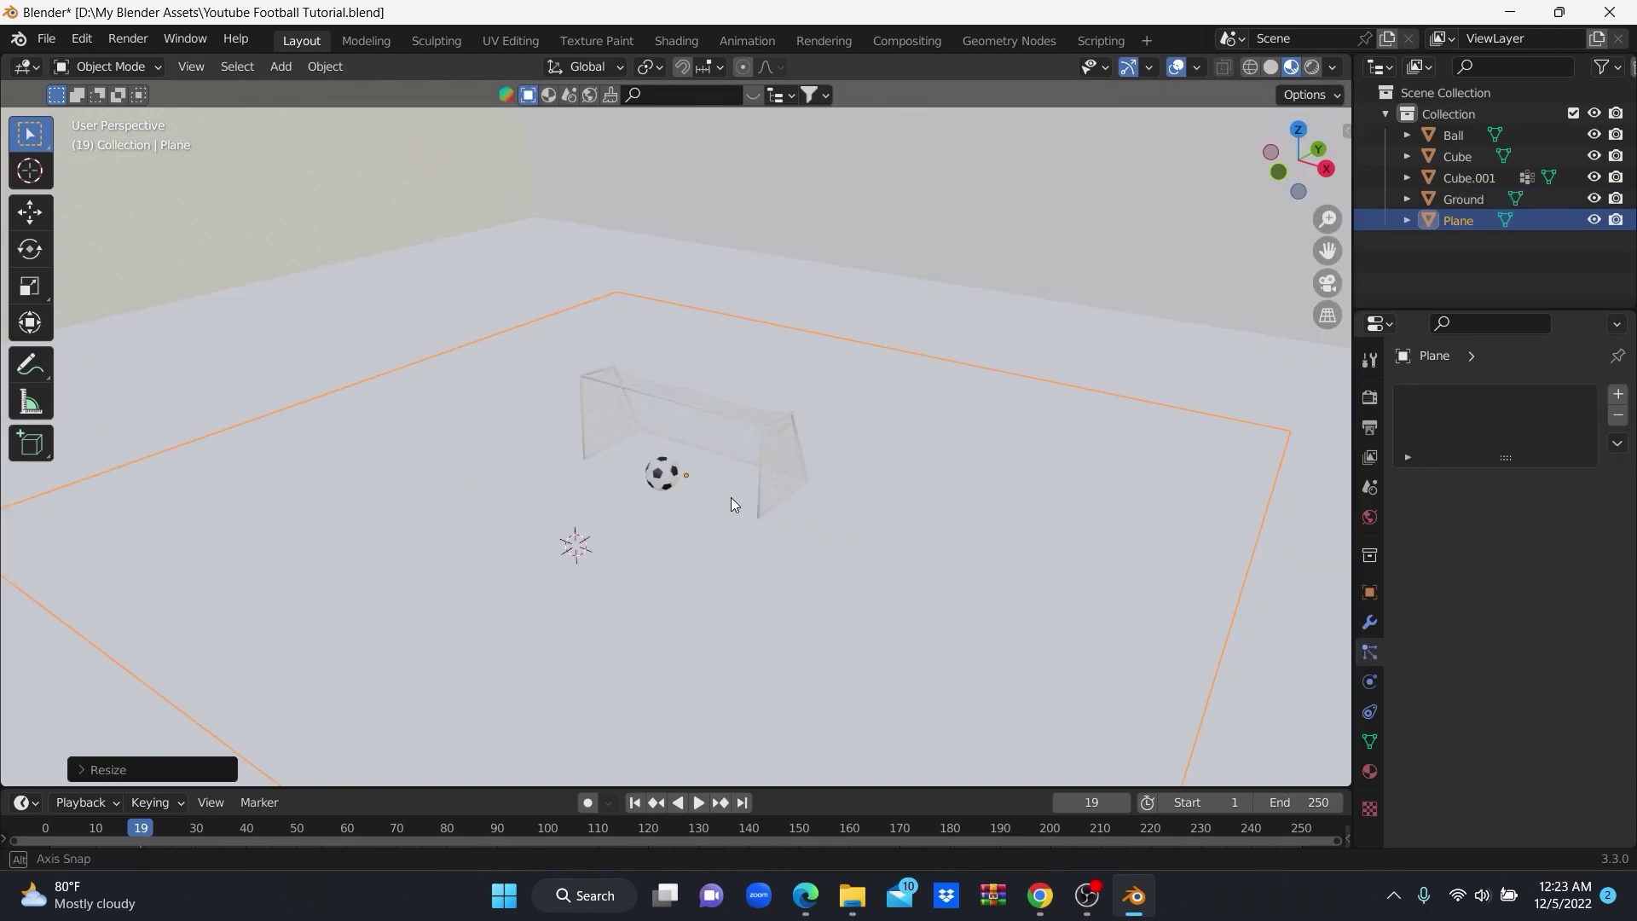
Hide the Ground object and make the Plane active.
click(1159, 468)
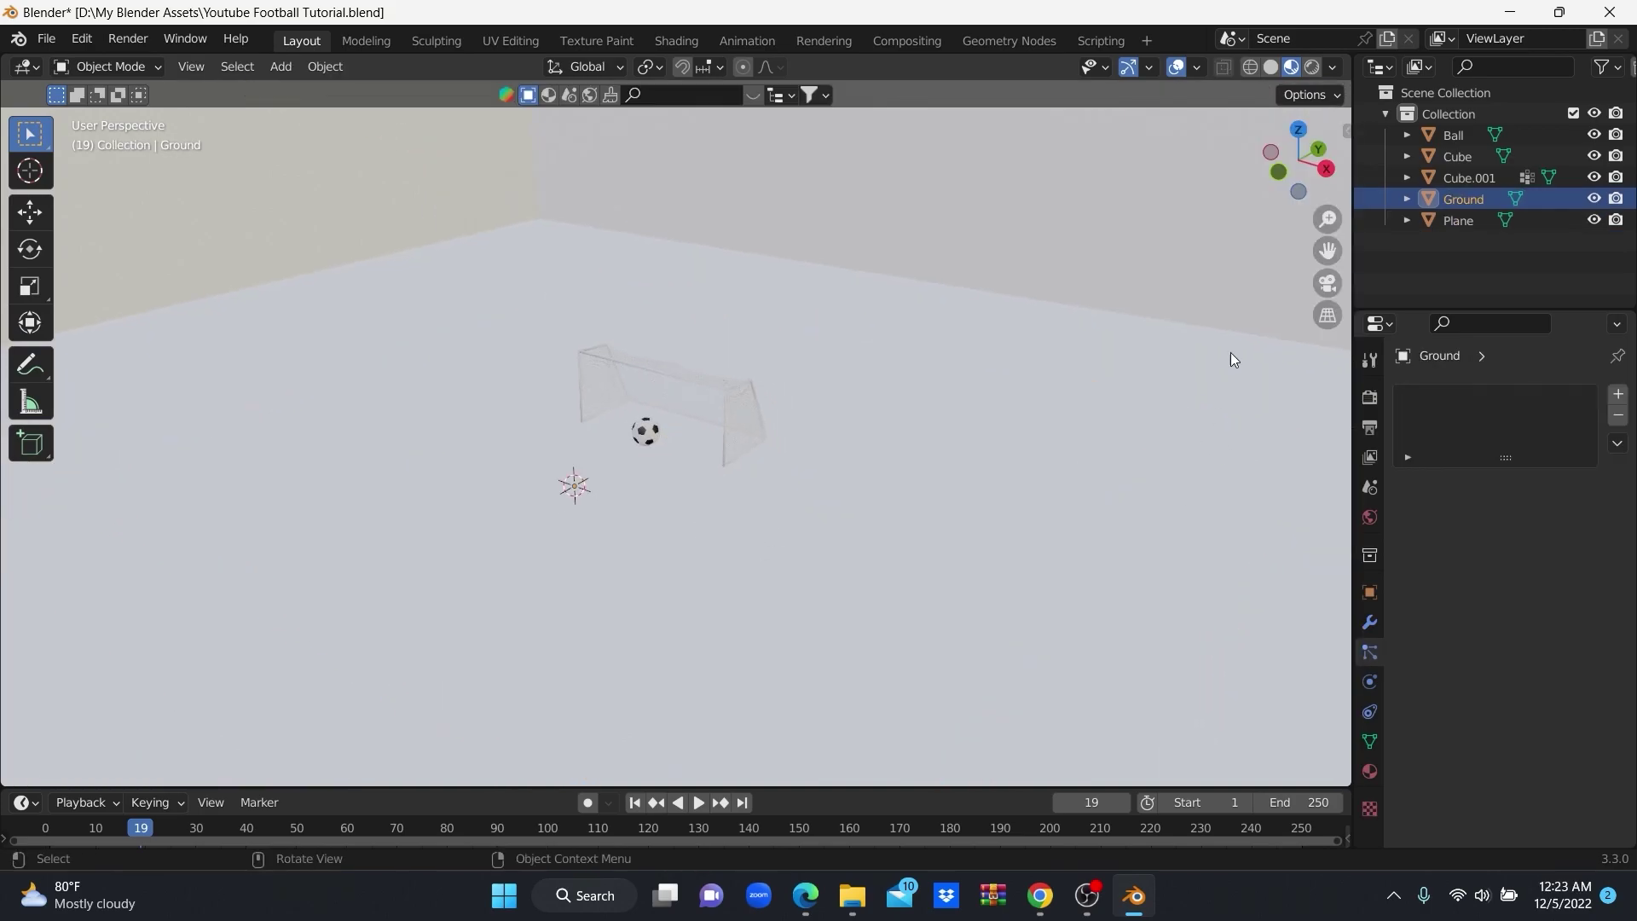
click(1593, 199)
click(878, 554)
middle_drag(837, 535, 1105, 463)
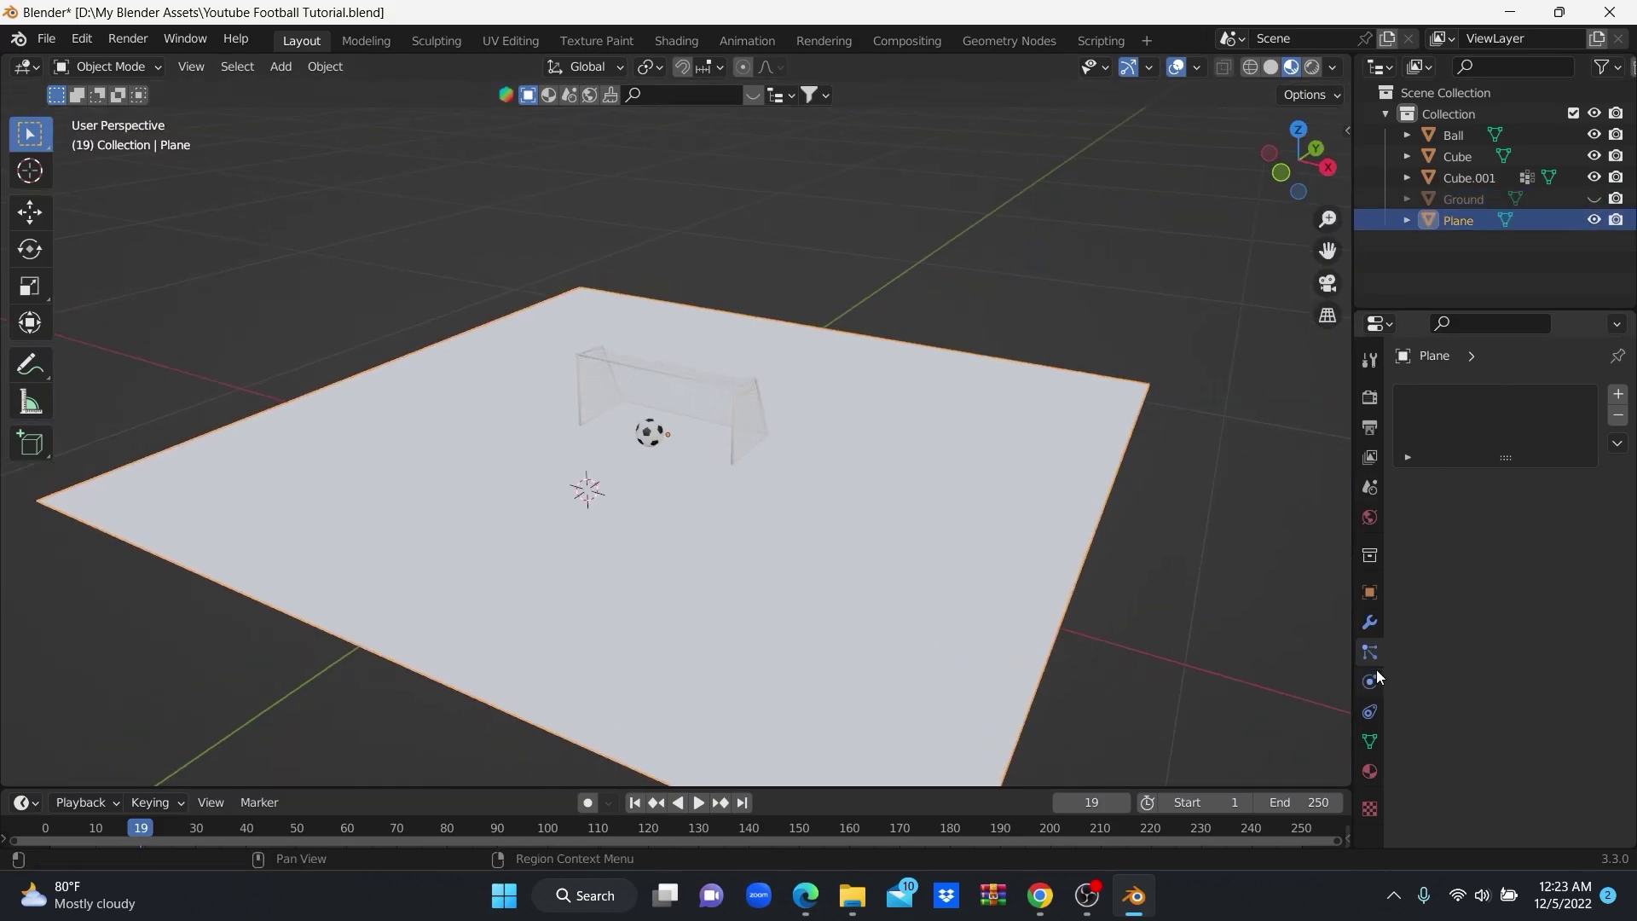
Add a particle system to the Plane and set its type to Hair.
click(1370, 624)
click(1505, 391)
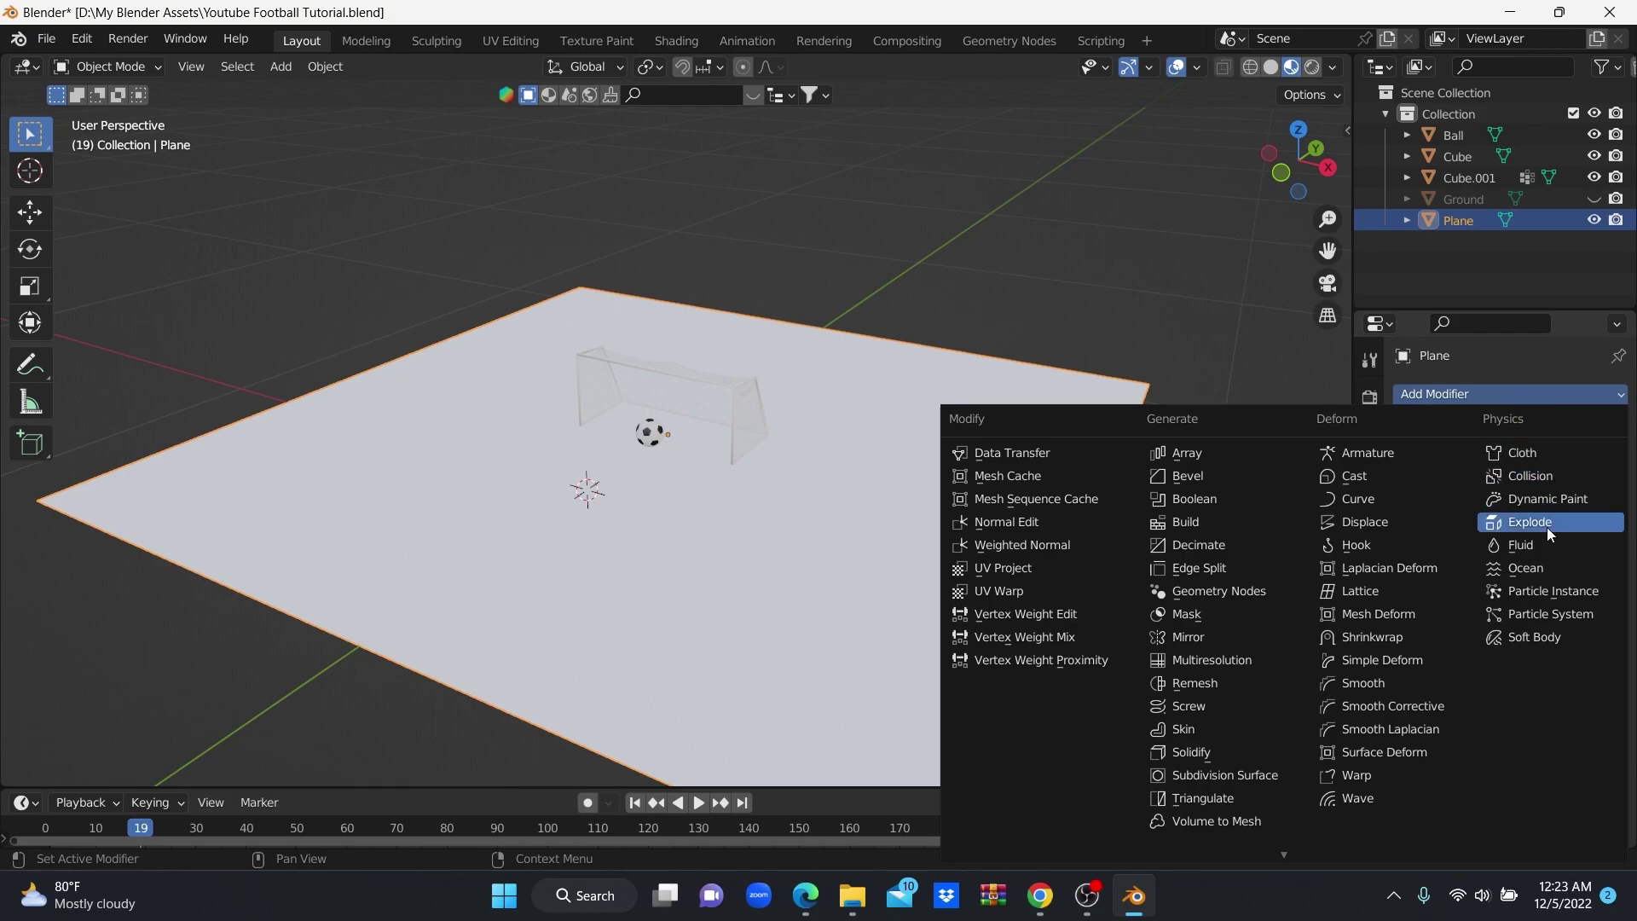
click(1545, 615)
middle_drag(1076, 484, 1065, 491)
click(1369, 654)
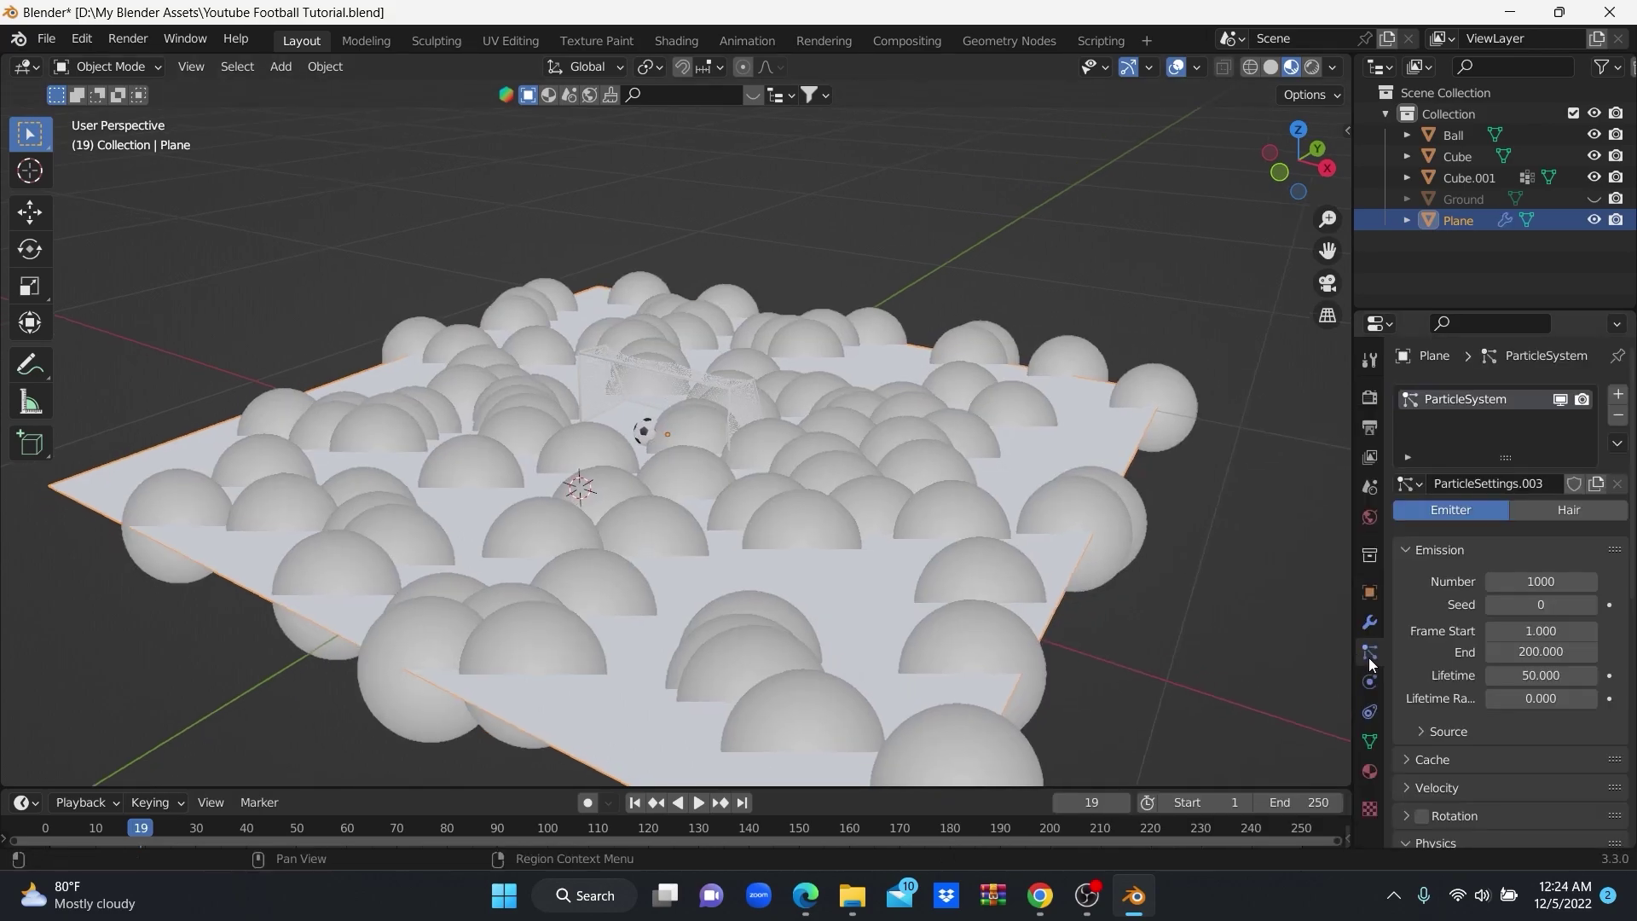
click(1543, 511)
mouse_move(951, 530)
middle_down()
mouse_move(893, 585)
mouse_move(1006, 544)
middle_up()
text(.02)
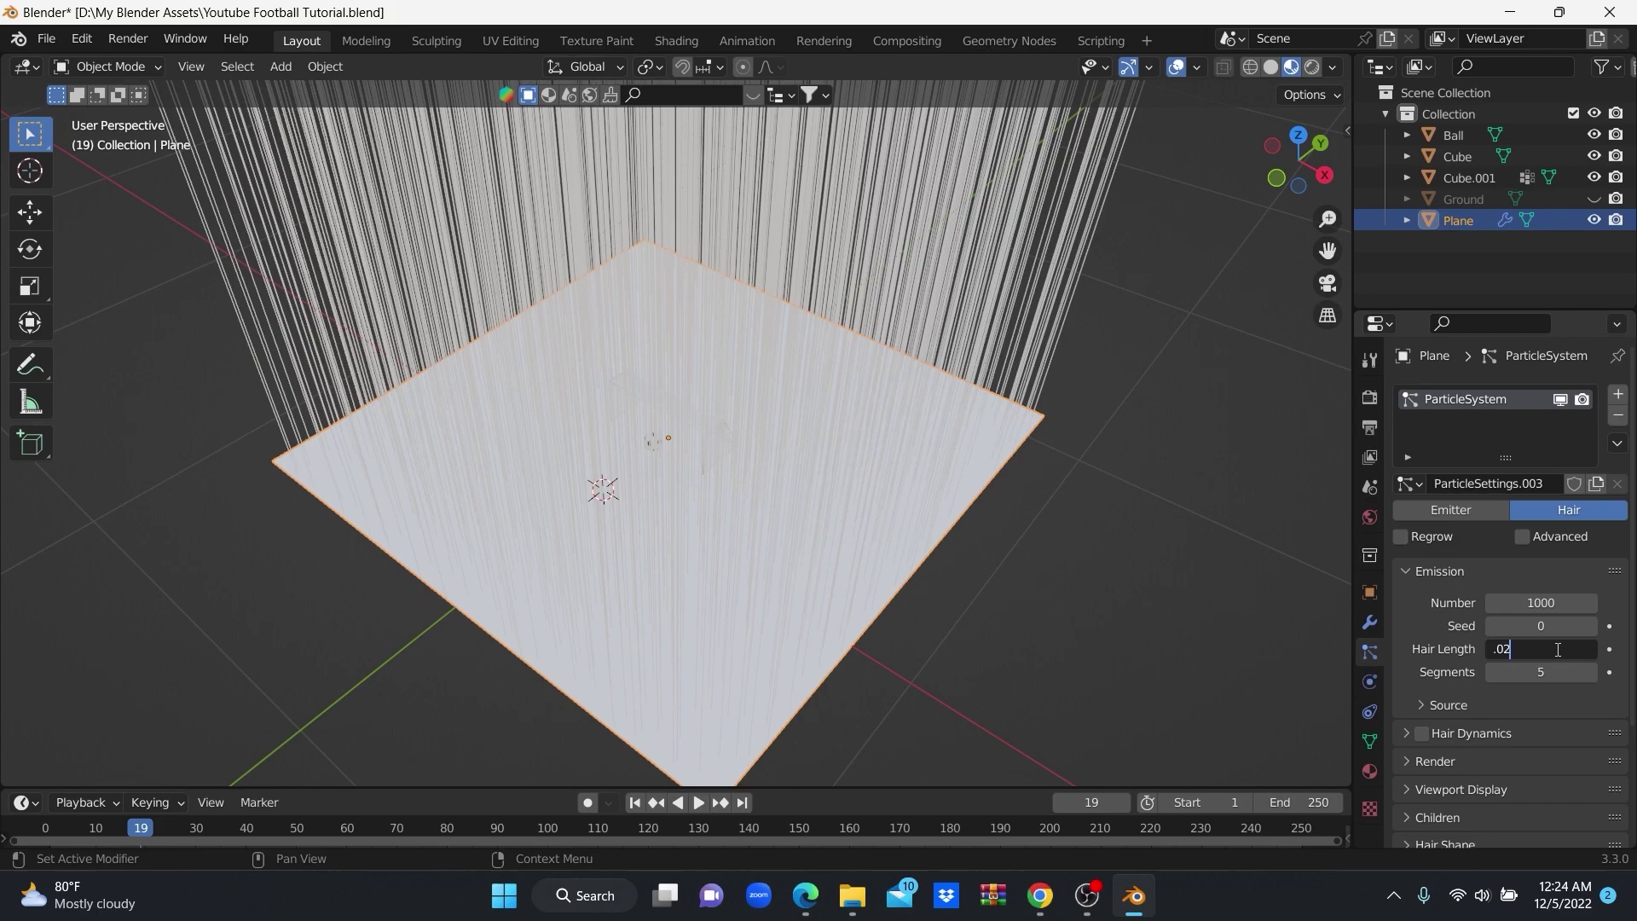
Set the hair length to 0.025 m and the number to 60000.
text(5)
key(Return)
mouse_move(627, 520)
middle_down()
mouse_move(726, 448)
mouse_move(694, 436)
mouse_move(663, 479)
mouse_move(682, 479)
middle_up()
scroll(726, 453, up, 3)
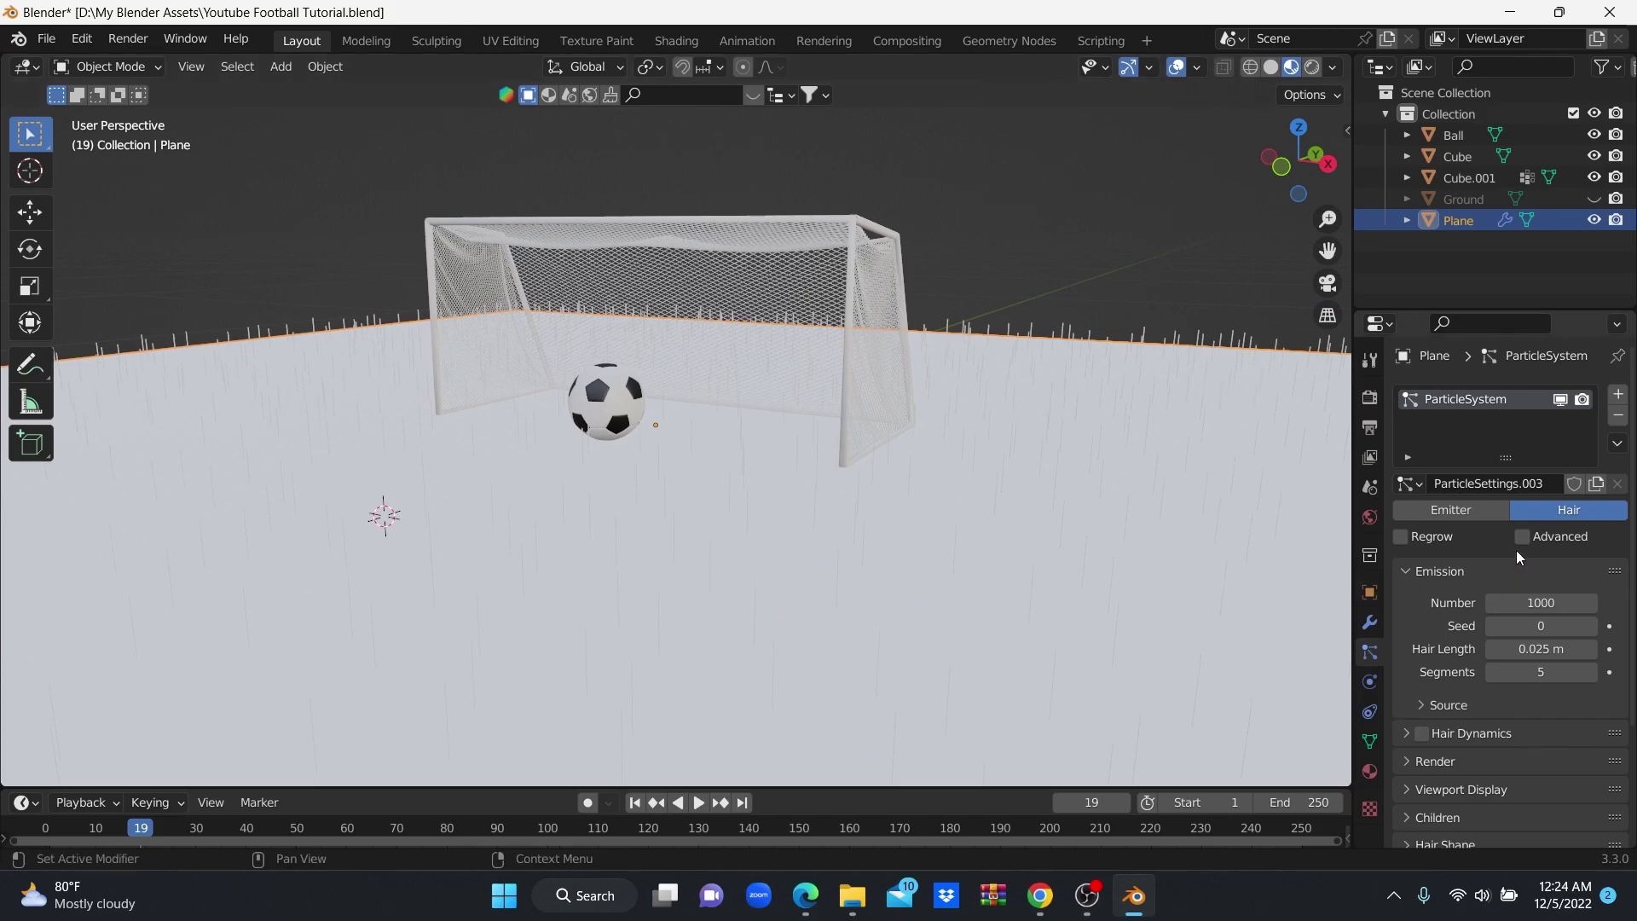
click(1537, 603)
text(60000)
key(Return)
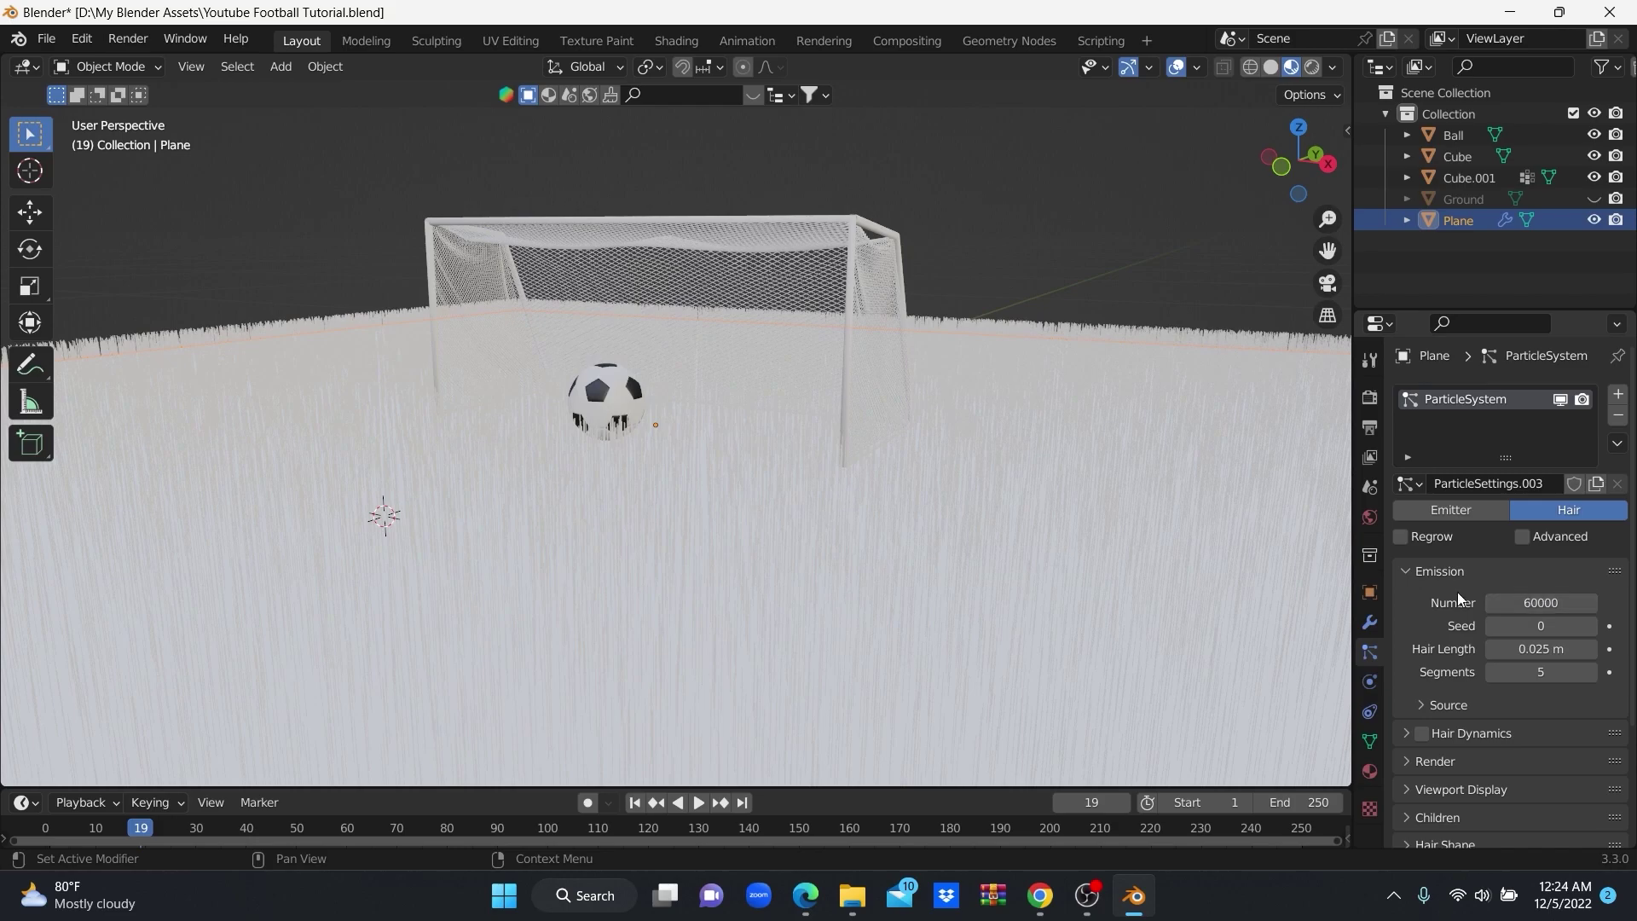
mouse_move(1108, 511)
middle_down()
mouse_move(873, 490)
mouse_move(1095, 519)
middle_up()
mouse_move(800, 657)
middle_down()
mouse_move(675, 653)
mouse_move(750, 633)
mouse_move(766, 646)
middle_up()
scroll(766, 646, down, 5)
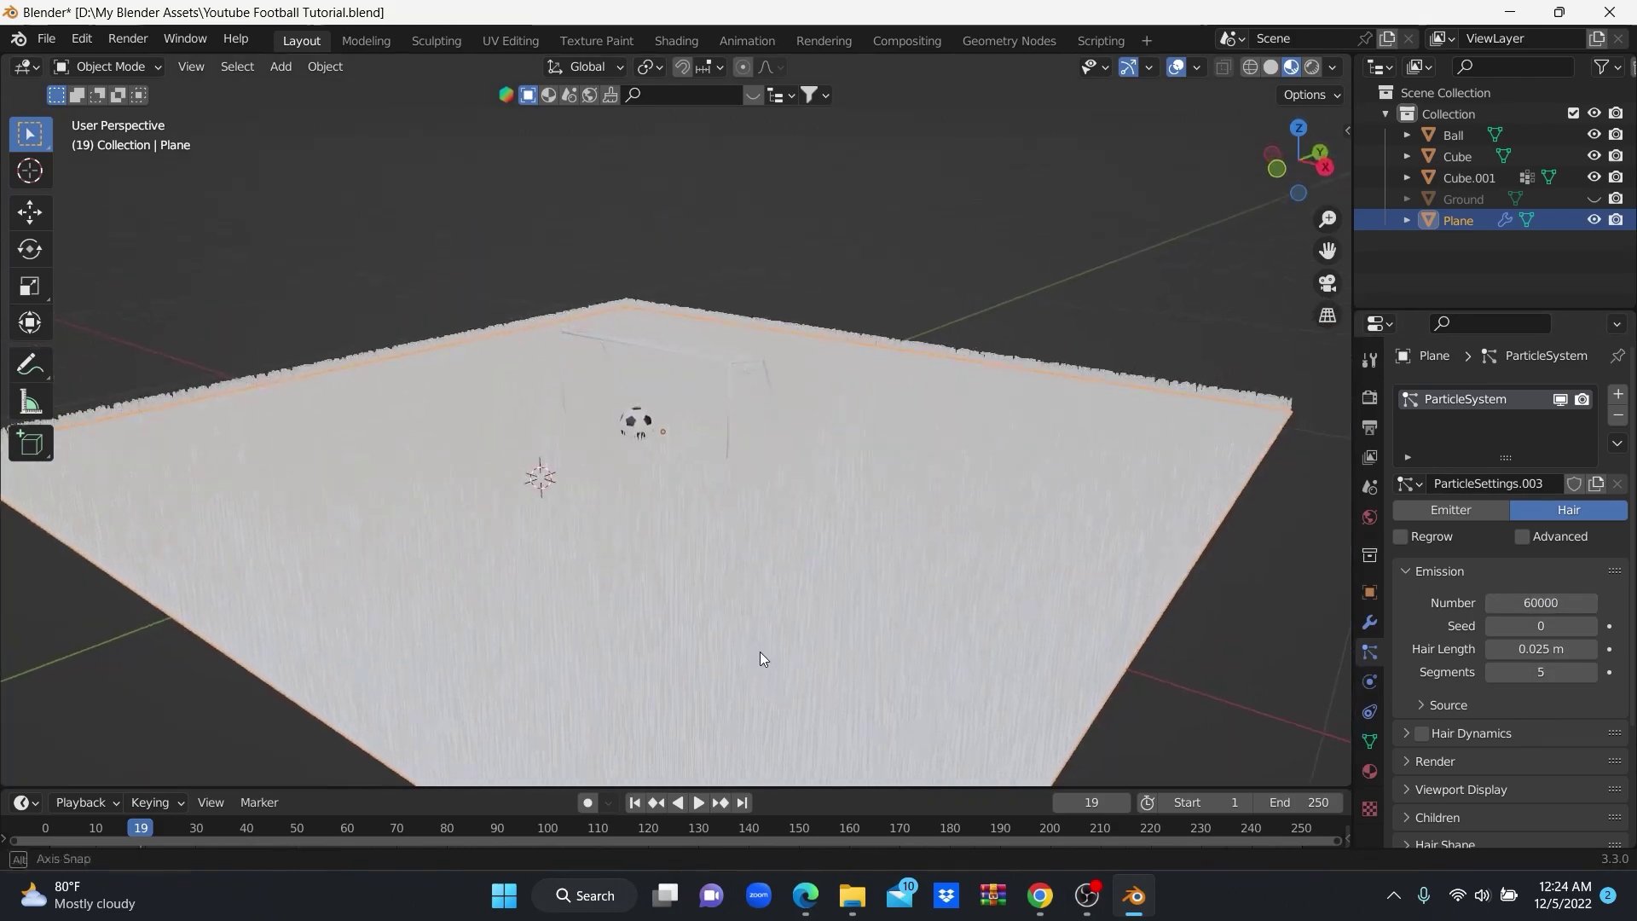
scroll(759, 652, up, 2)
Enable Advanced hair settings and set the seed to 2.
click(1523, 537)
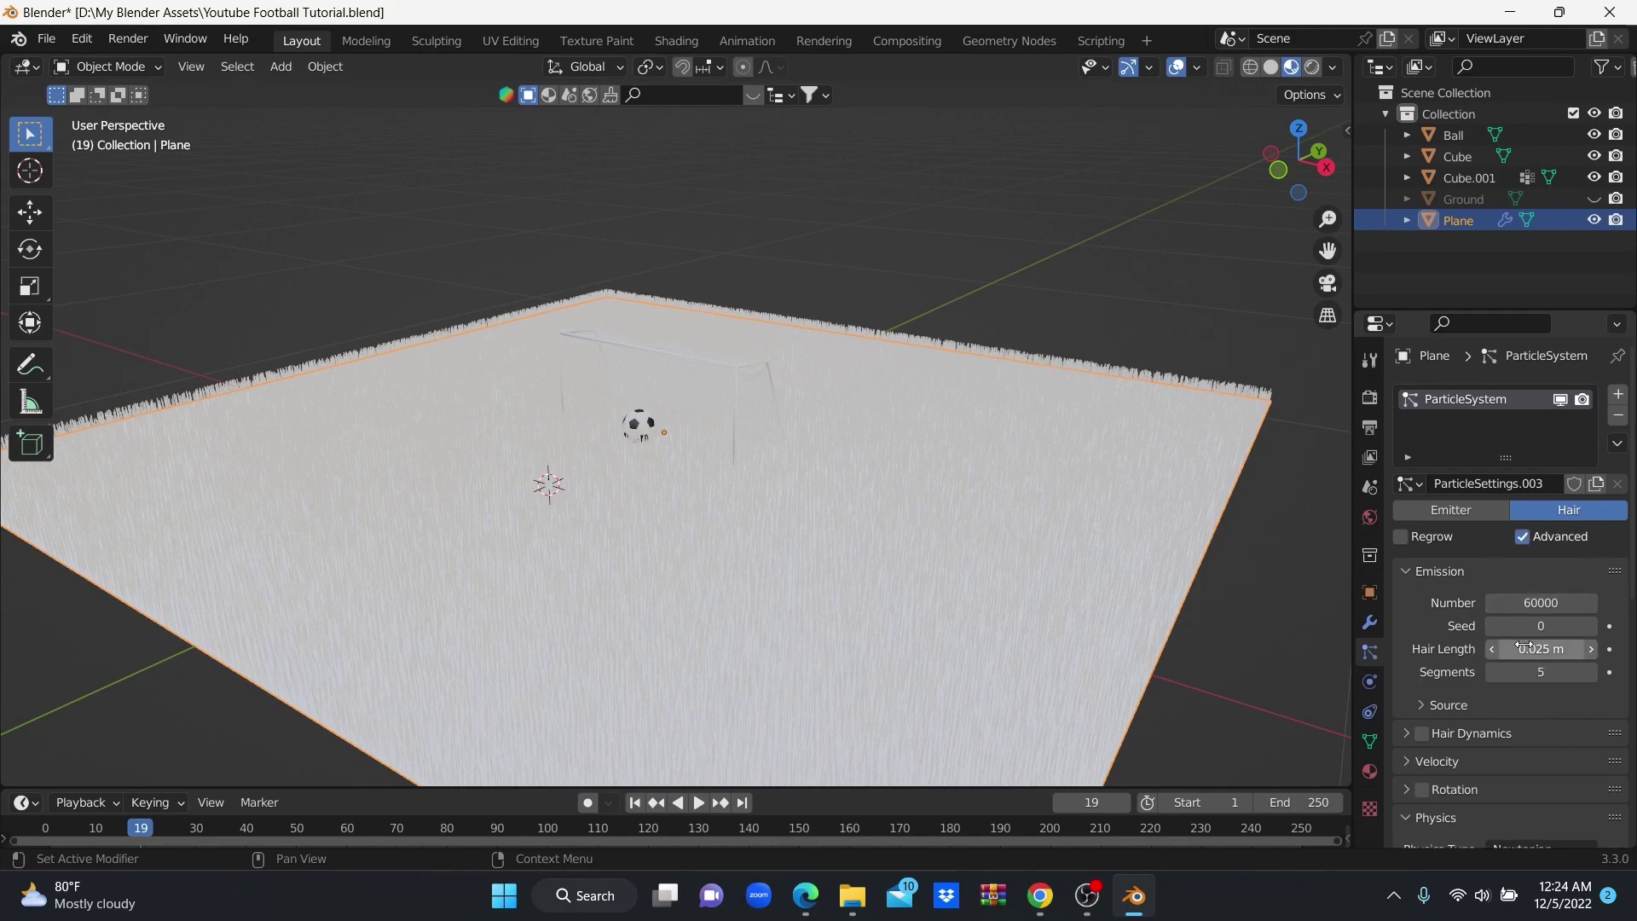
scroll(828, 588, up, 4)
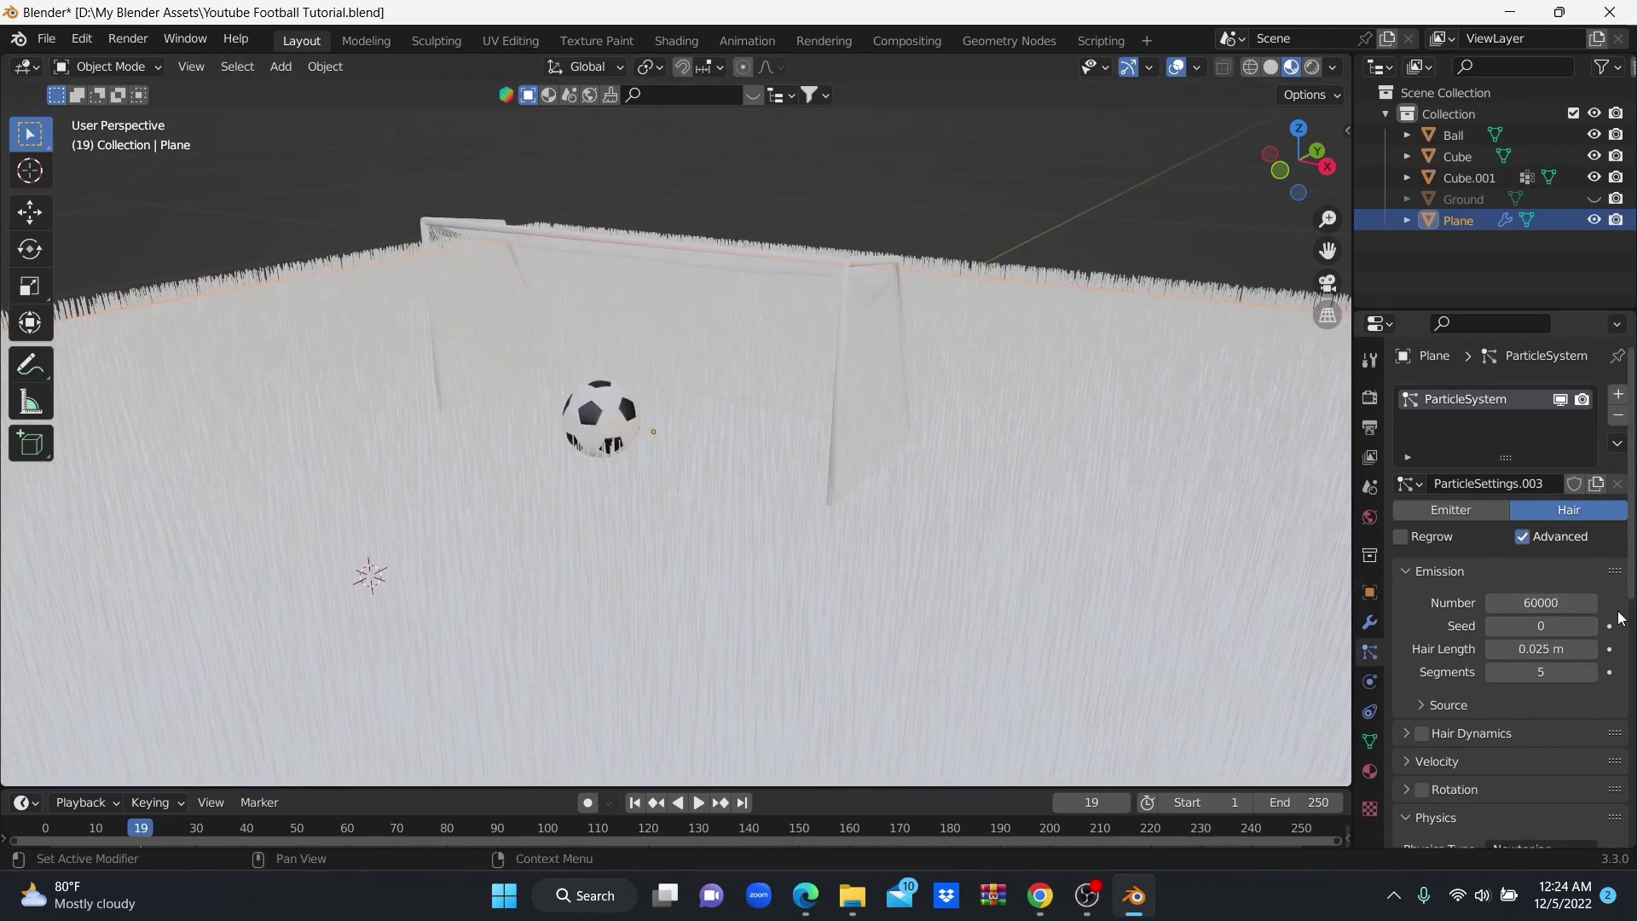
click(1593, 627)
scroll(776, 596, down, 3)
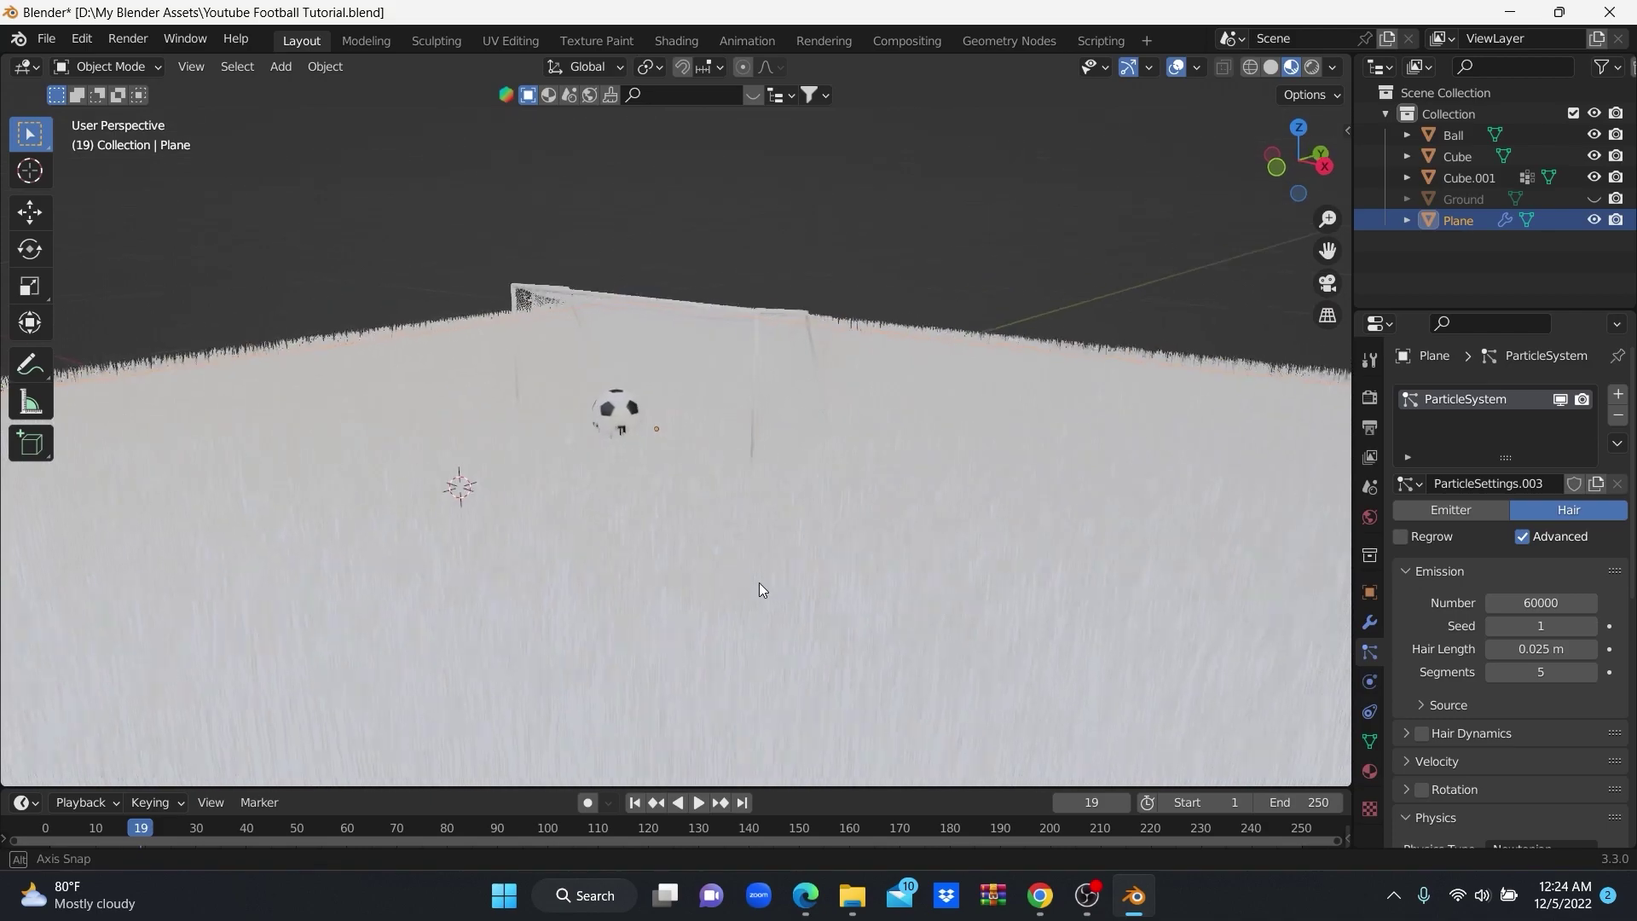
click(1593, 627)
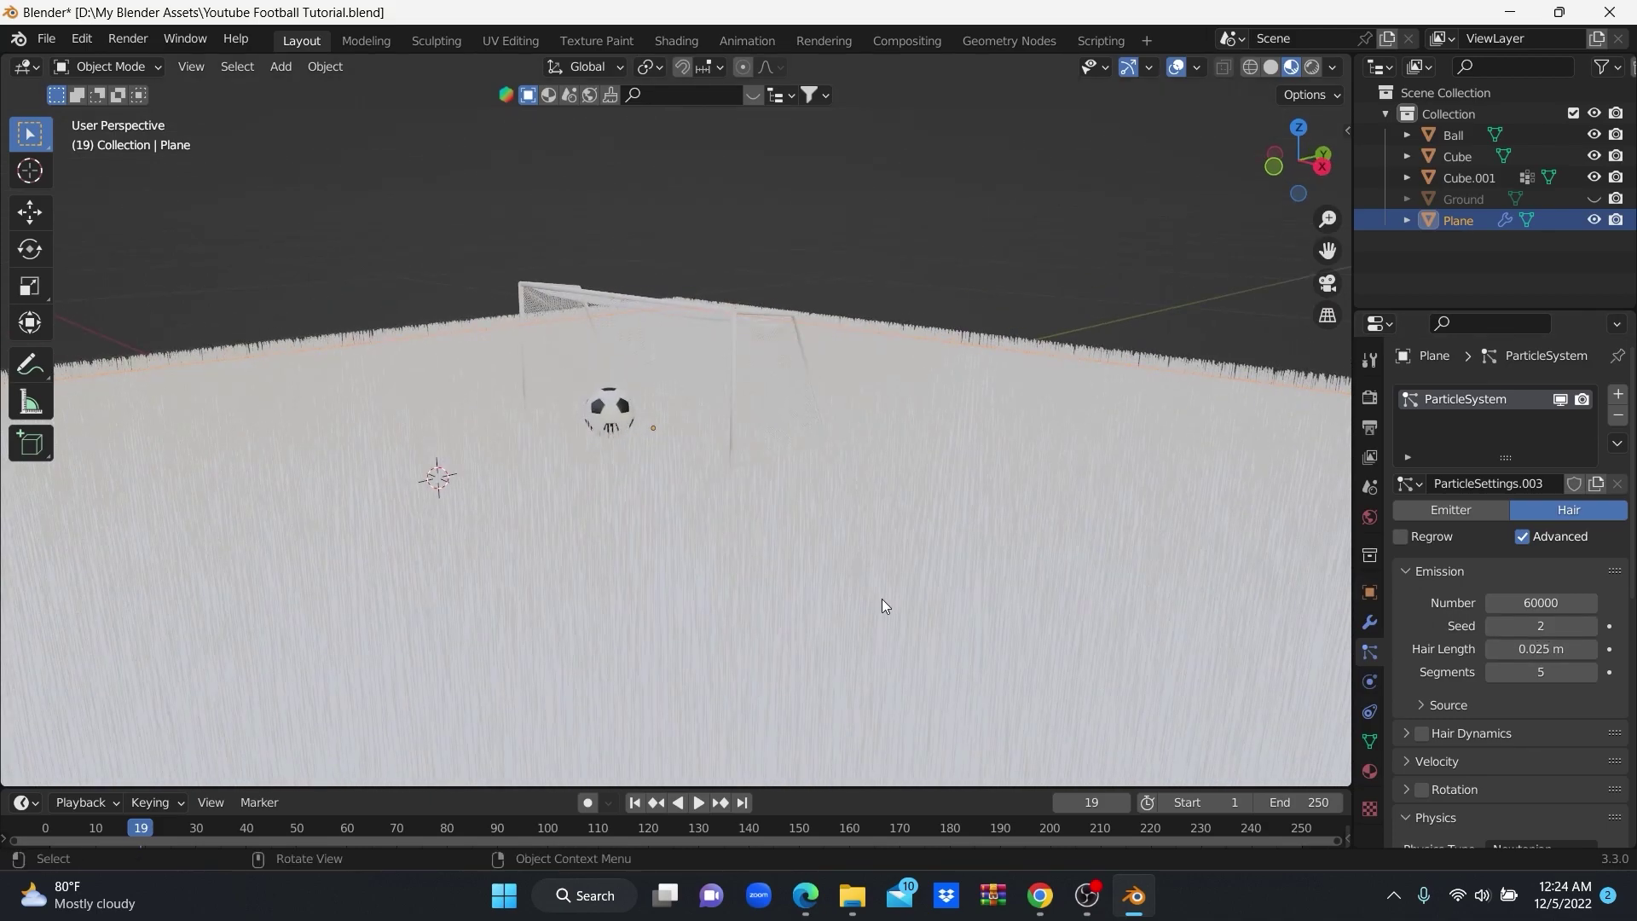
middle_drag(881, 599, 887, 622)
scroll(878, 599, down, 4)
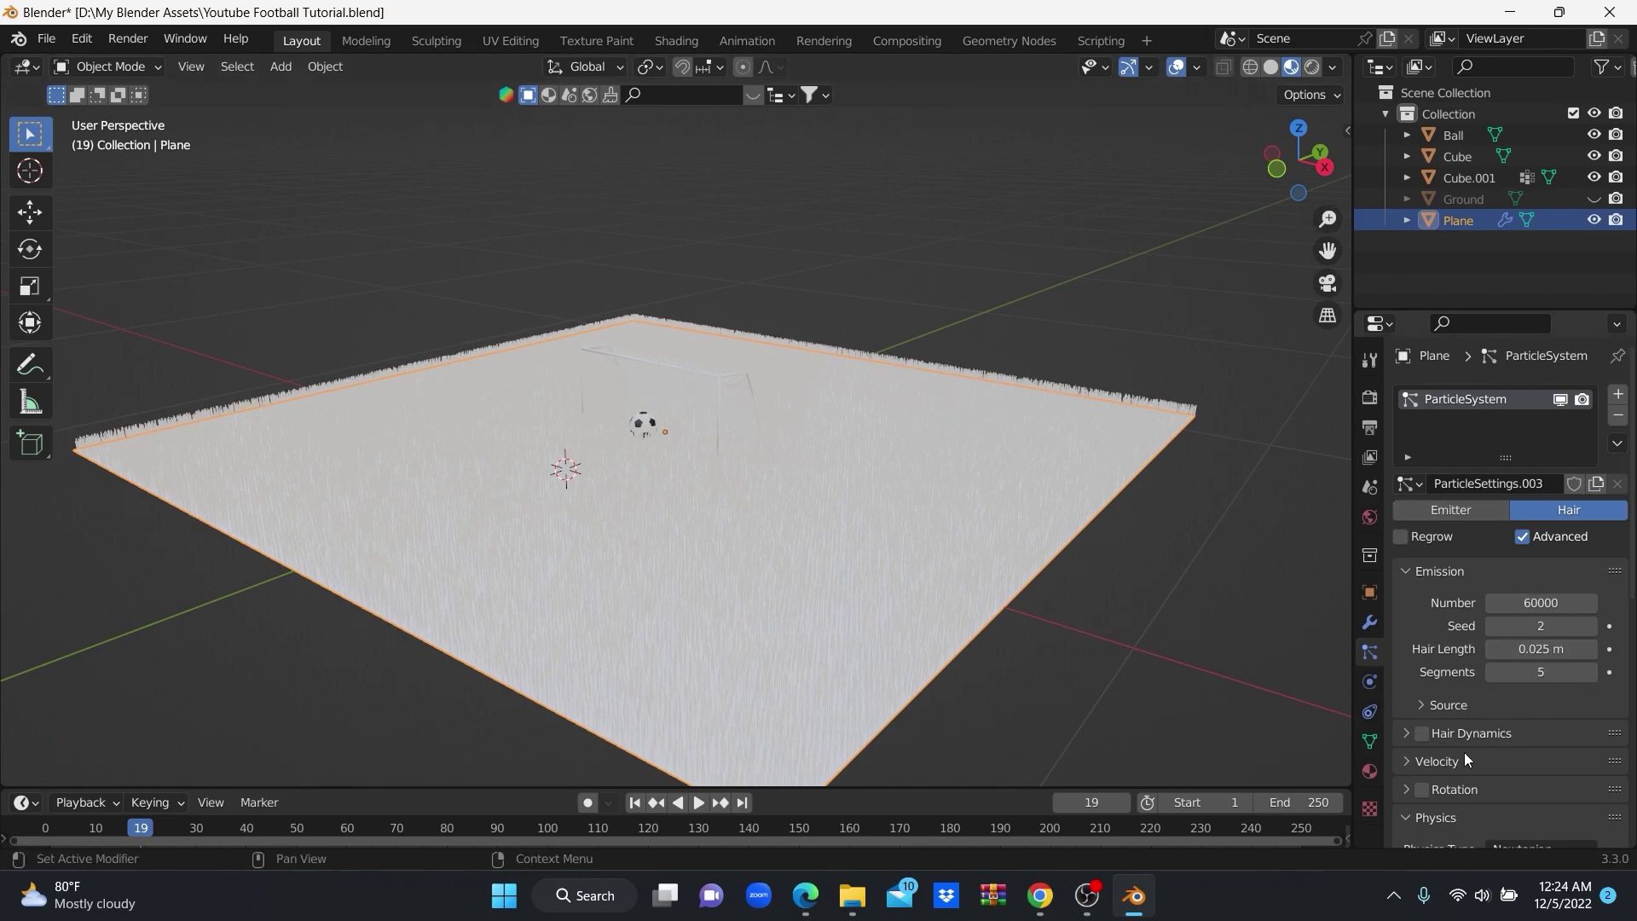
Create a new Grass Shader material for the Plane with a saturated green base colour.
click(1377, 772)
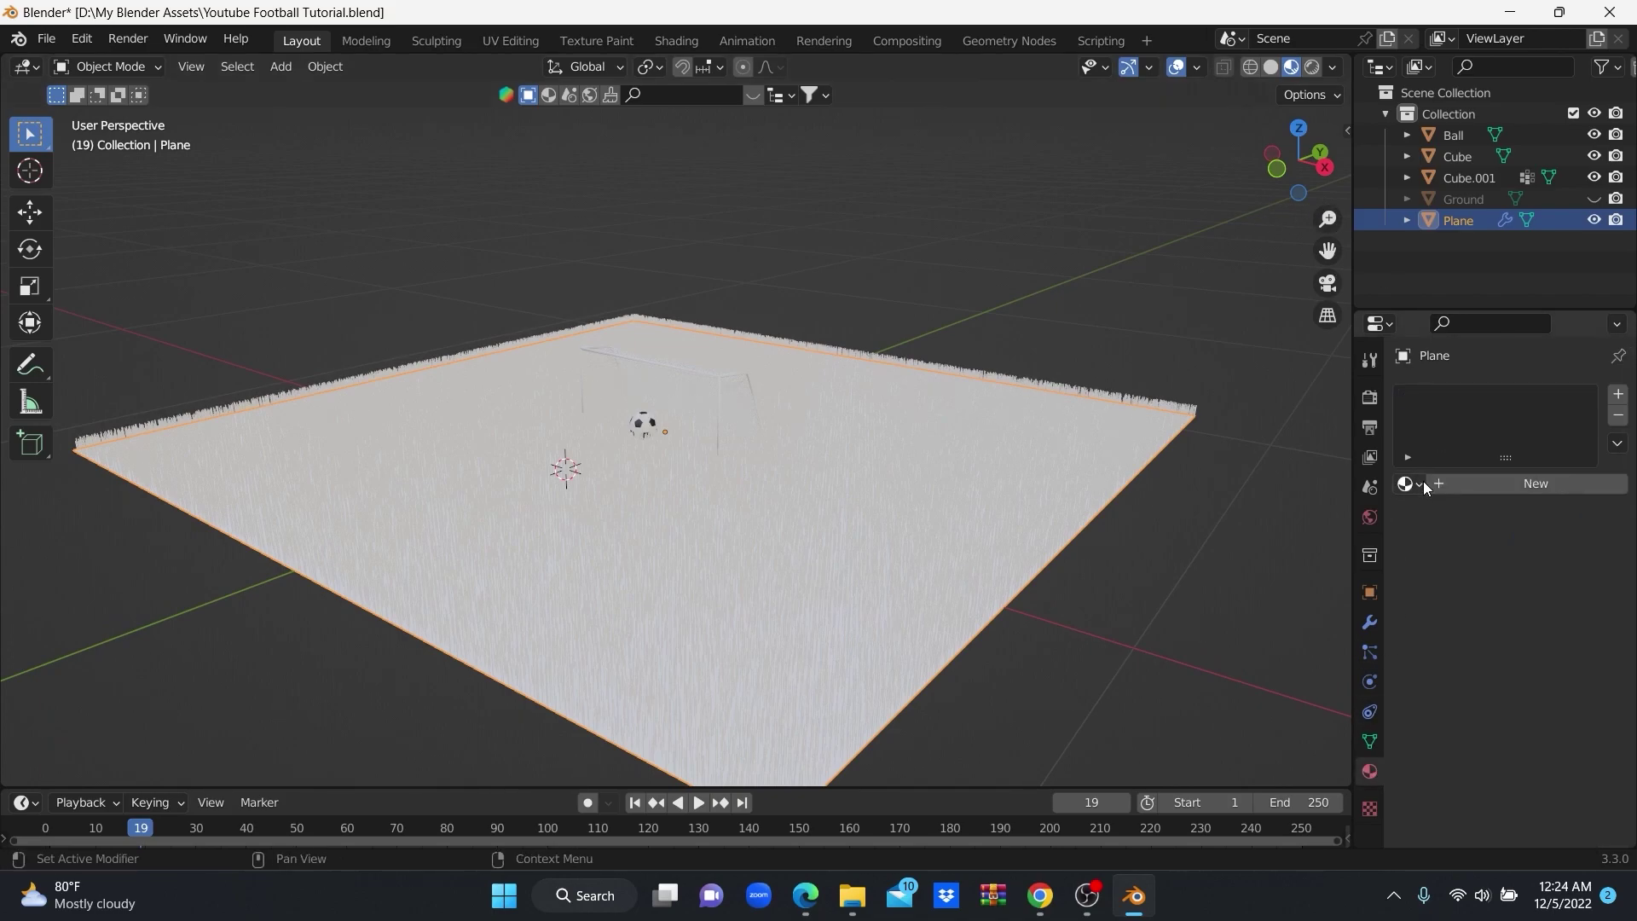
click(1411, 484)
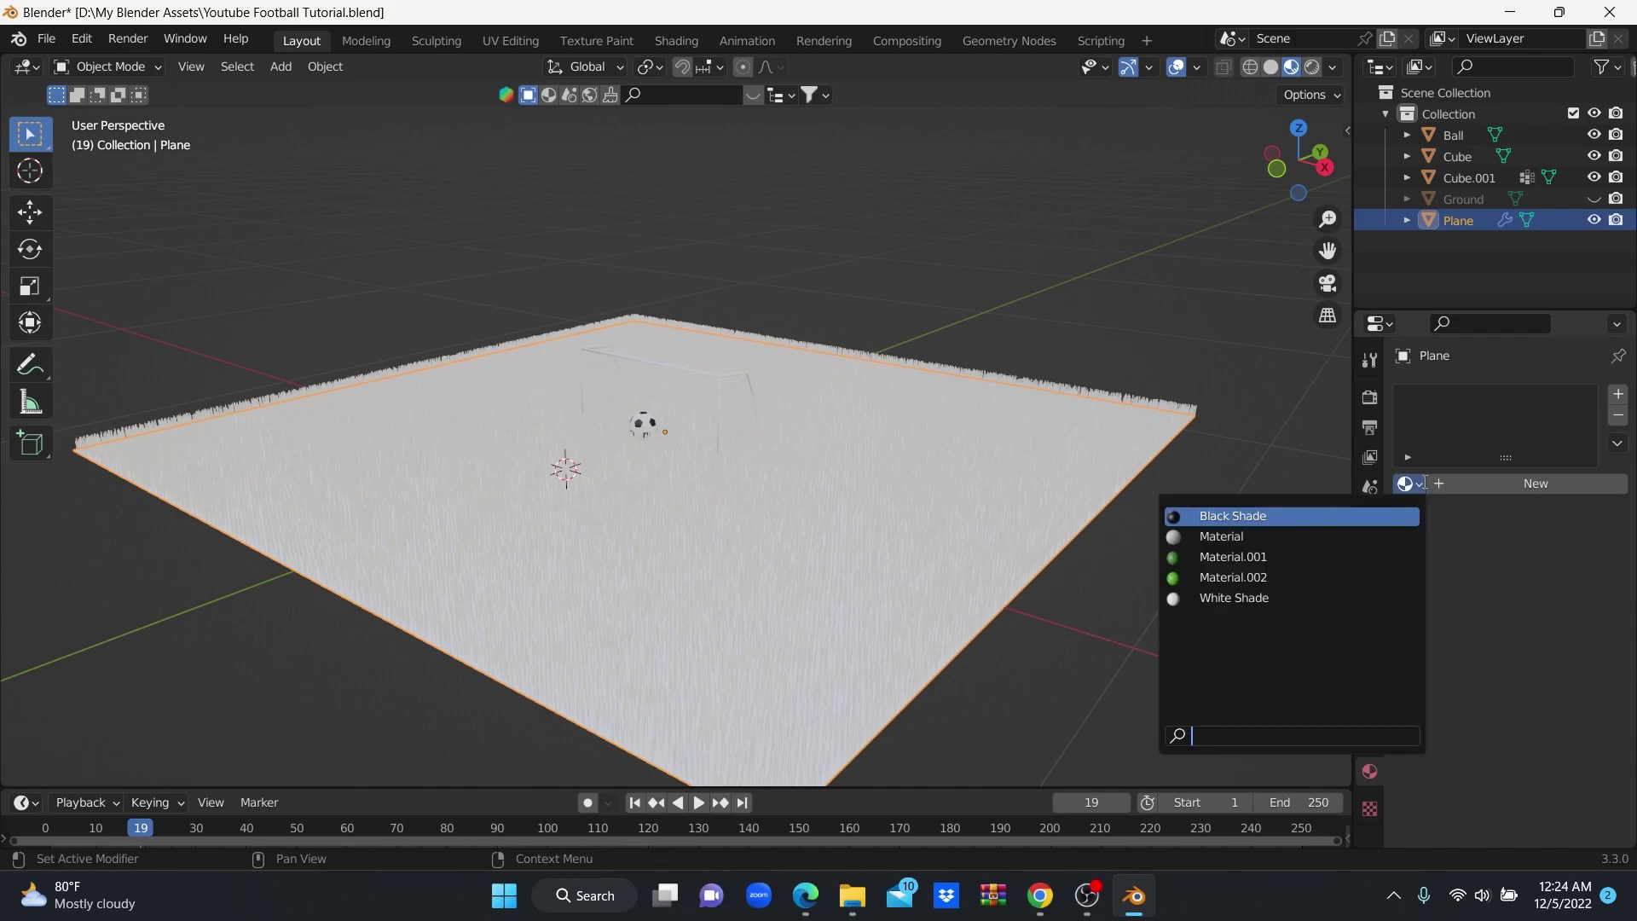
click(1486, 483)
text(Grass Shader)
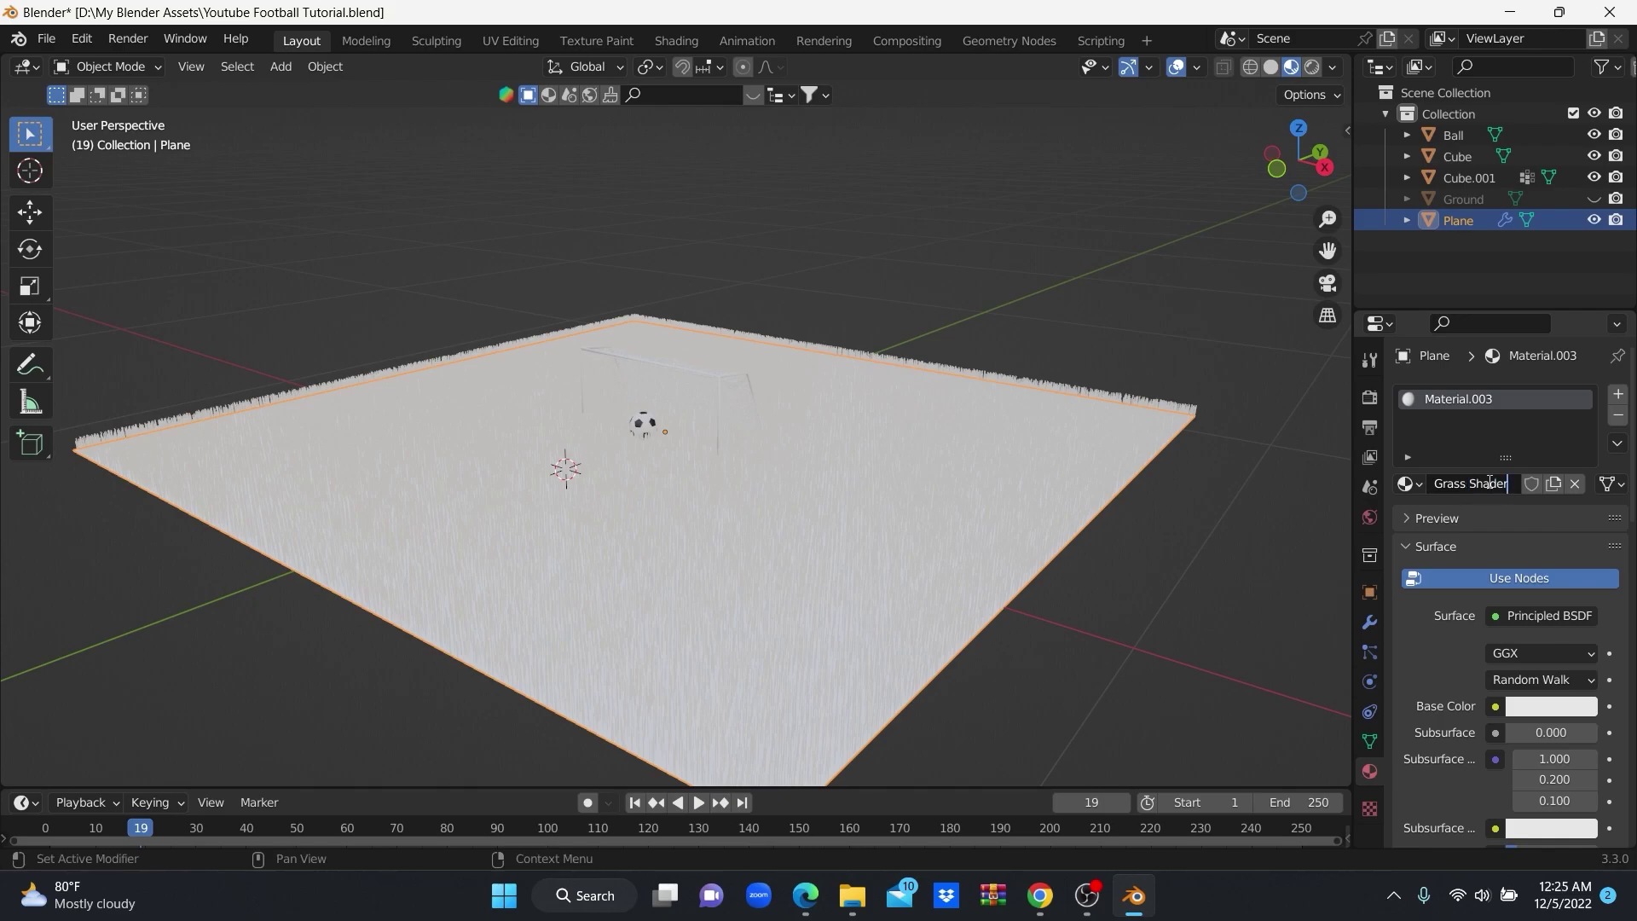
click(1533, 703)
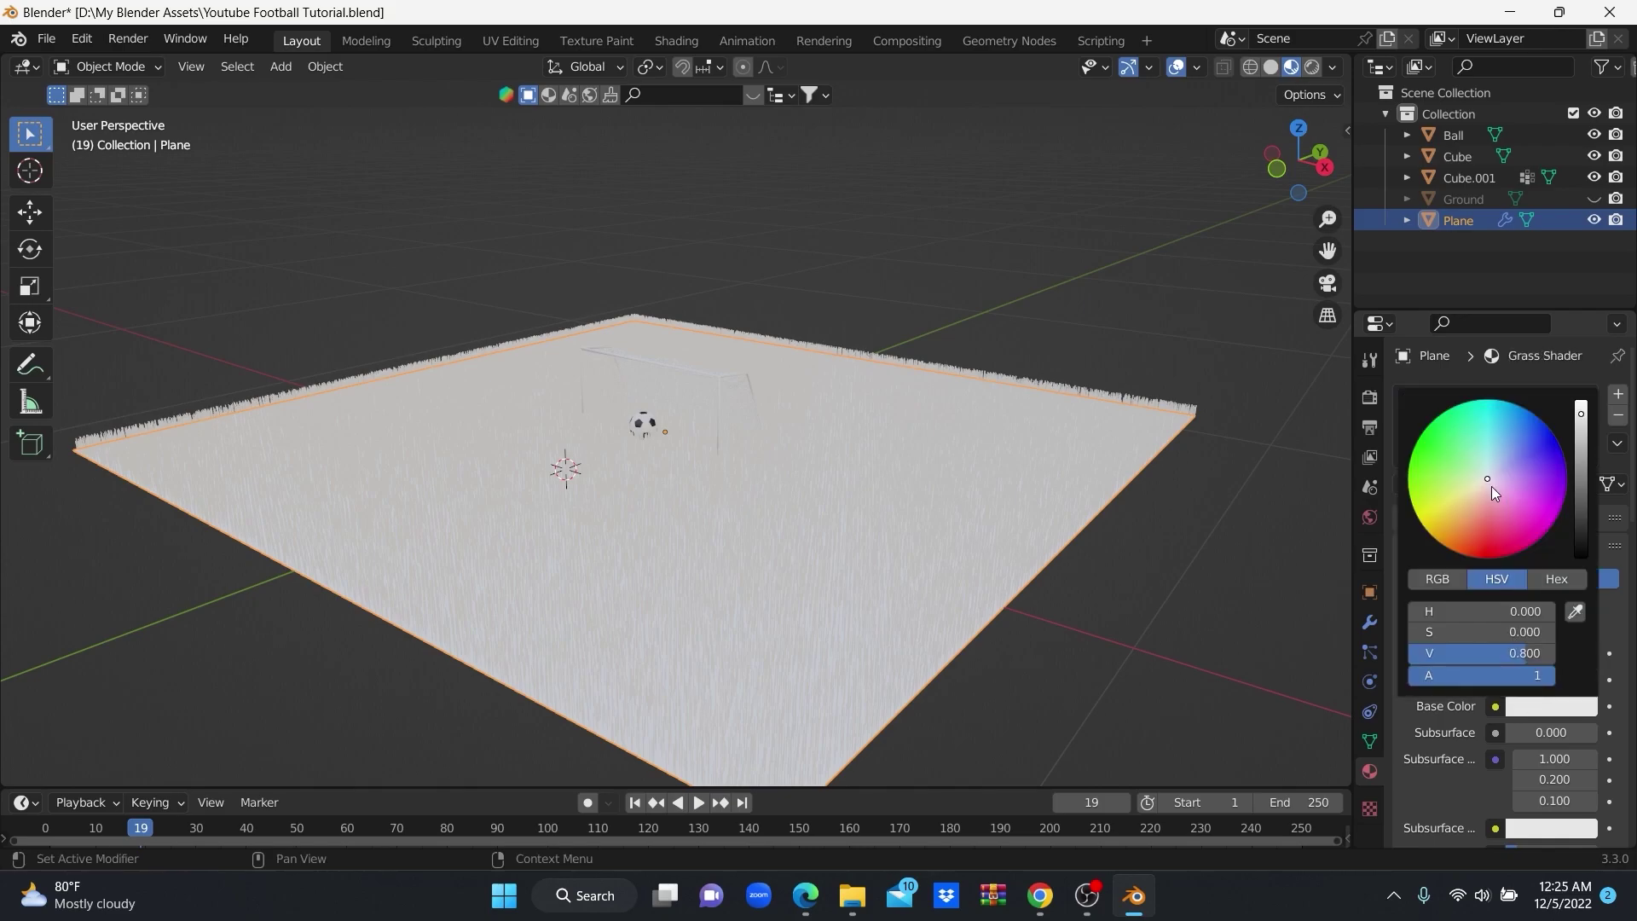
click(1454, 446)
drag(1453, 446, 1426, 426)
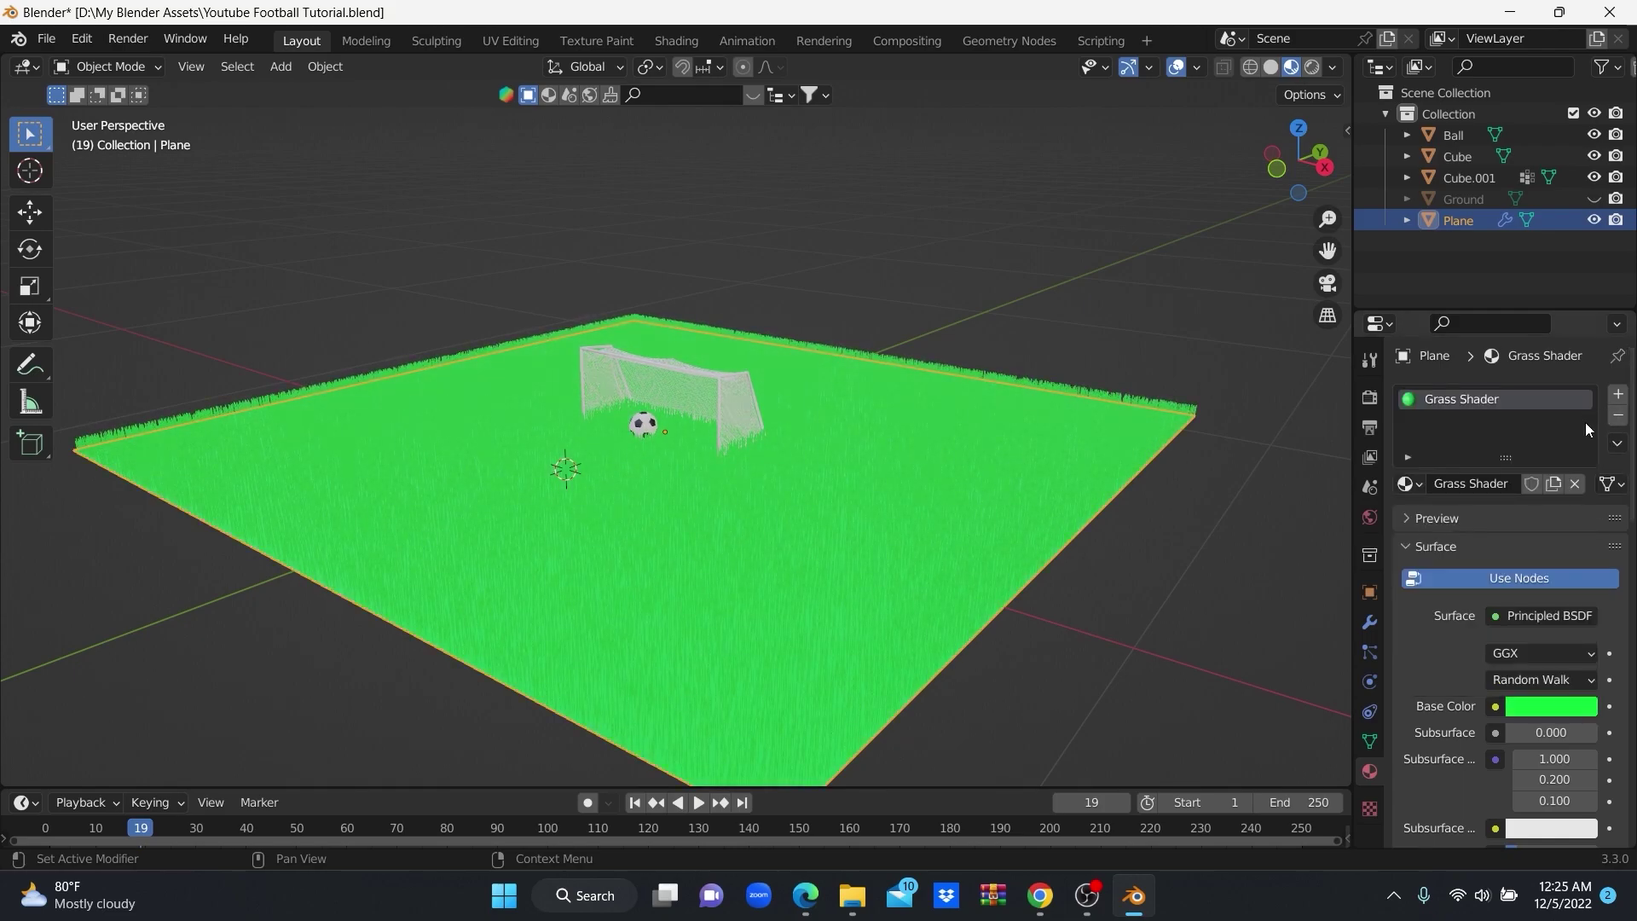
Darken the Grass Shader base colour to a deep green, value 0.119.
click(1560, 705)
drag(1534, 653, 1467, 653)
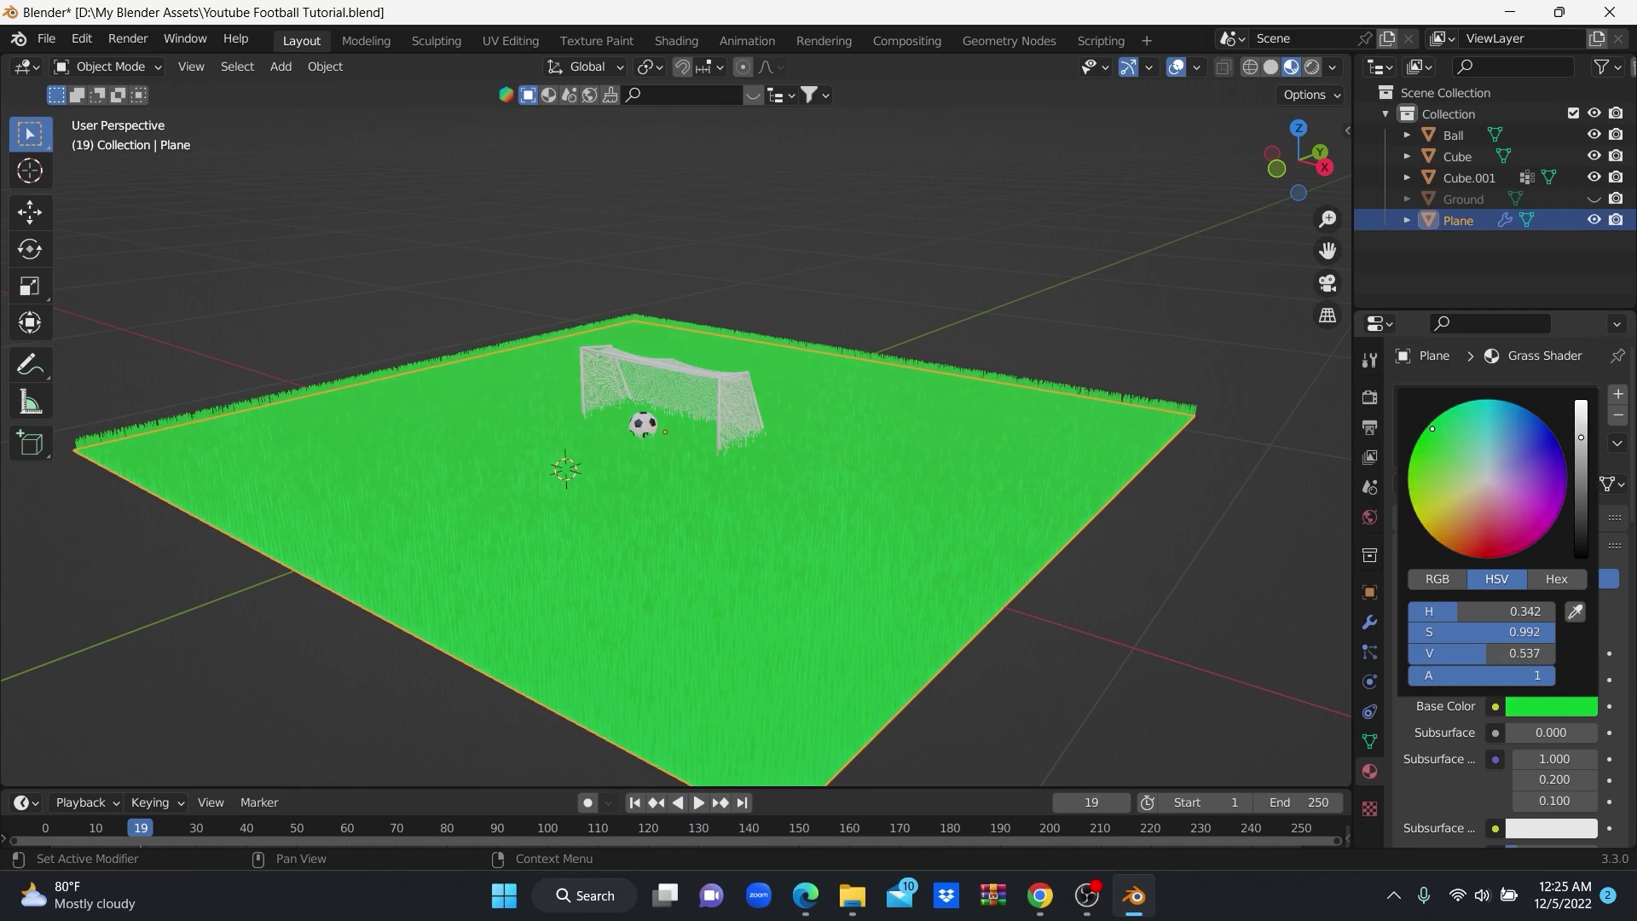
scroll(836, 515, up, 3)
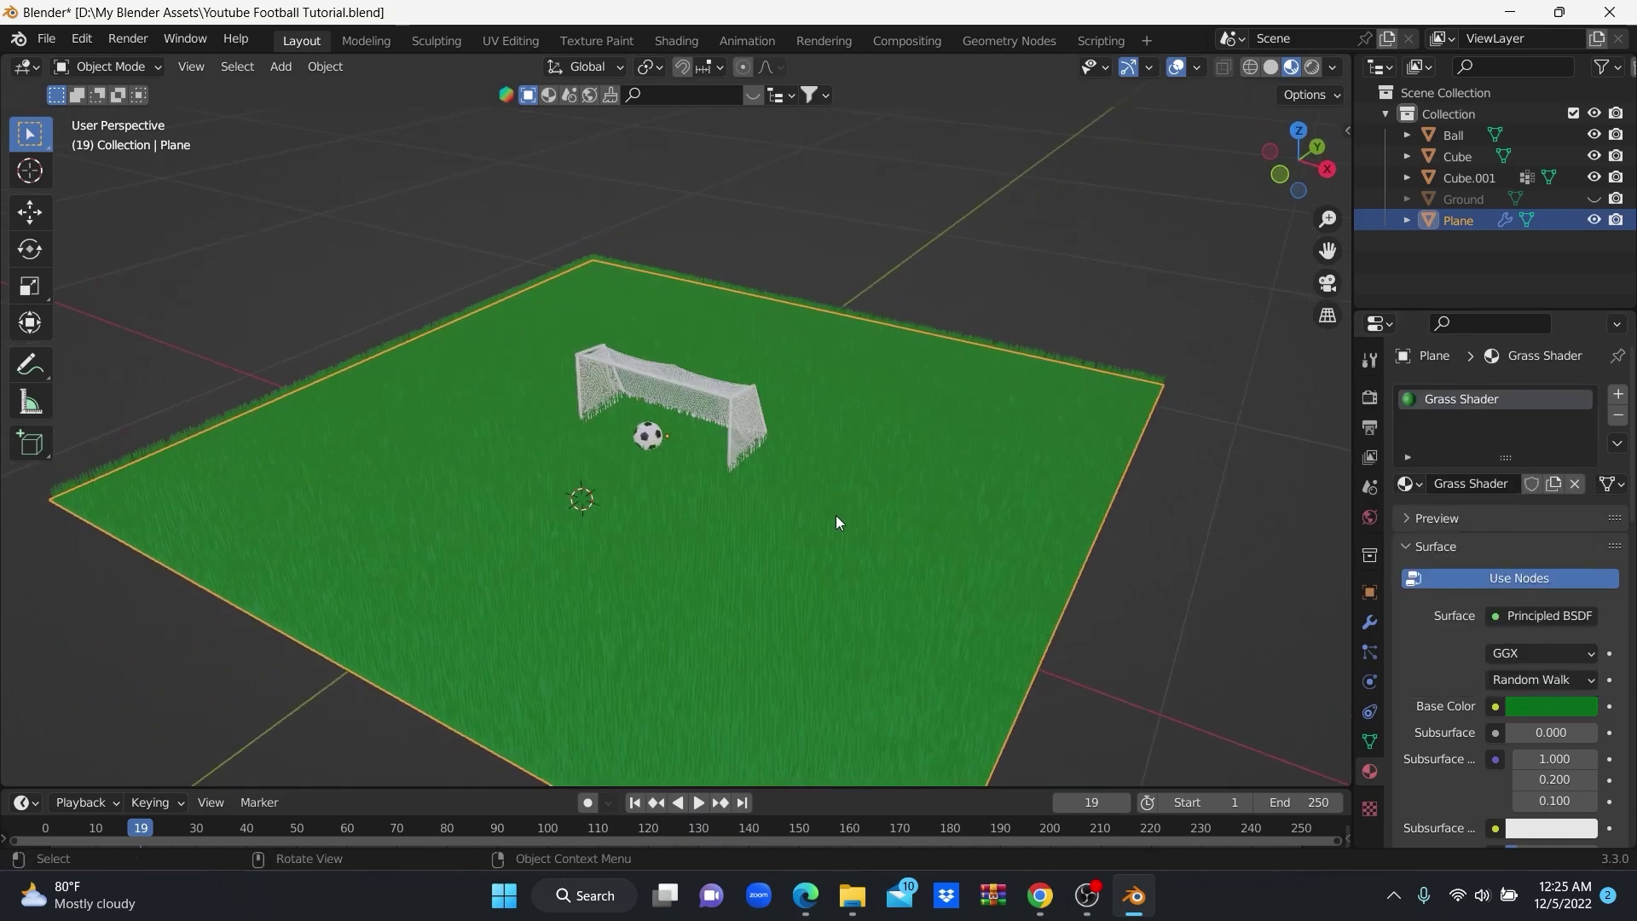
scroll(836, 514, up, 4)
mouse_move(836, 515)
middle_down()
mouse_move(812, 465)
mouse_move(1123, 488)
middle_up()
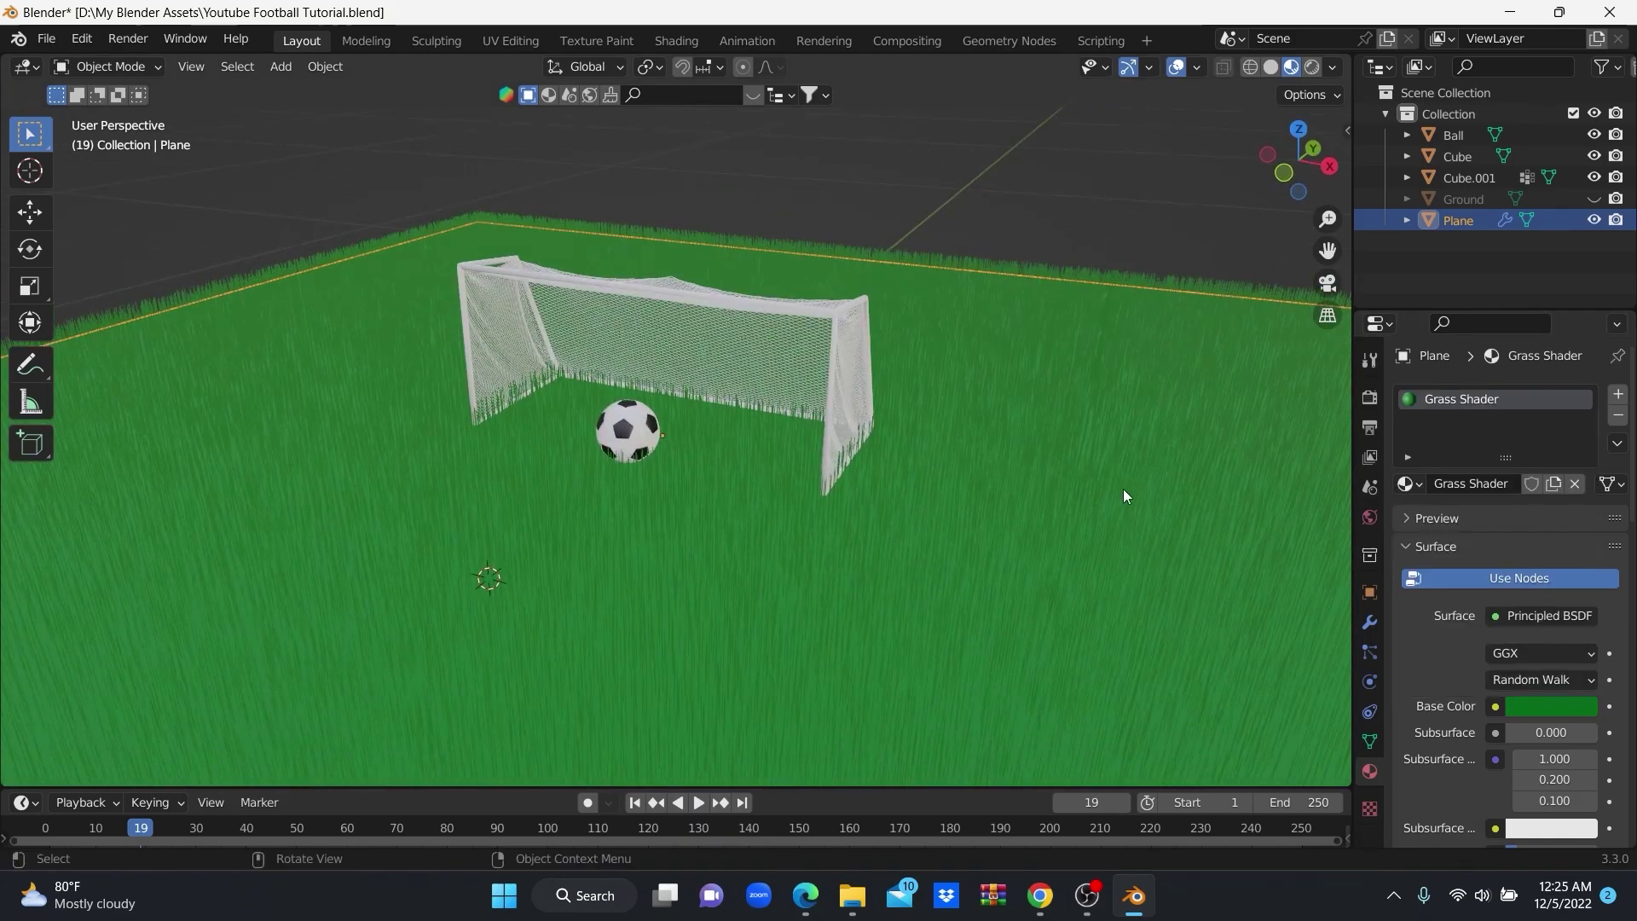
click(1535, 711)
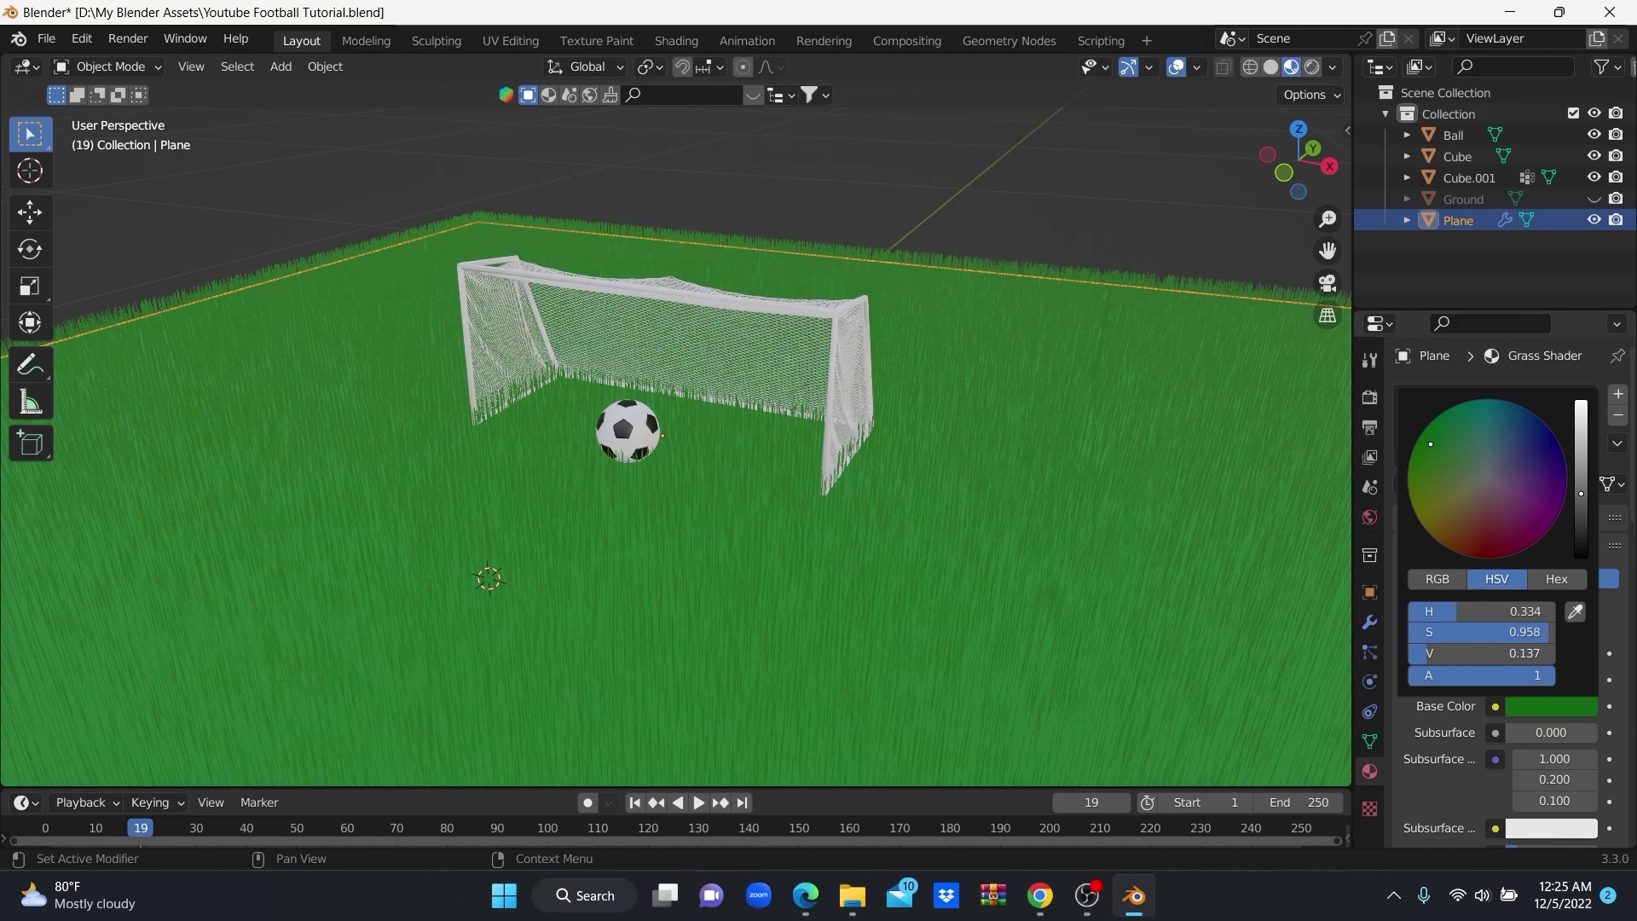
drag(1431, 444, 1432, 448)
scroll(866, 503, down, 1)
scroll(866, 503, down, 1)
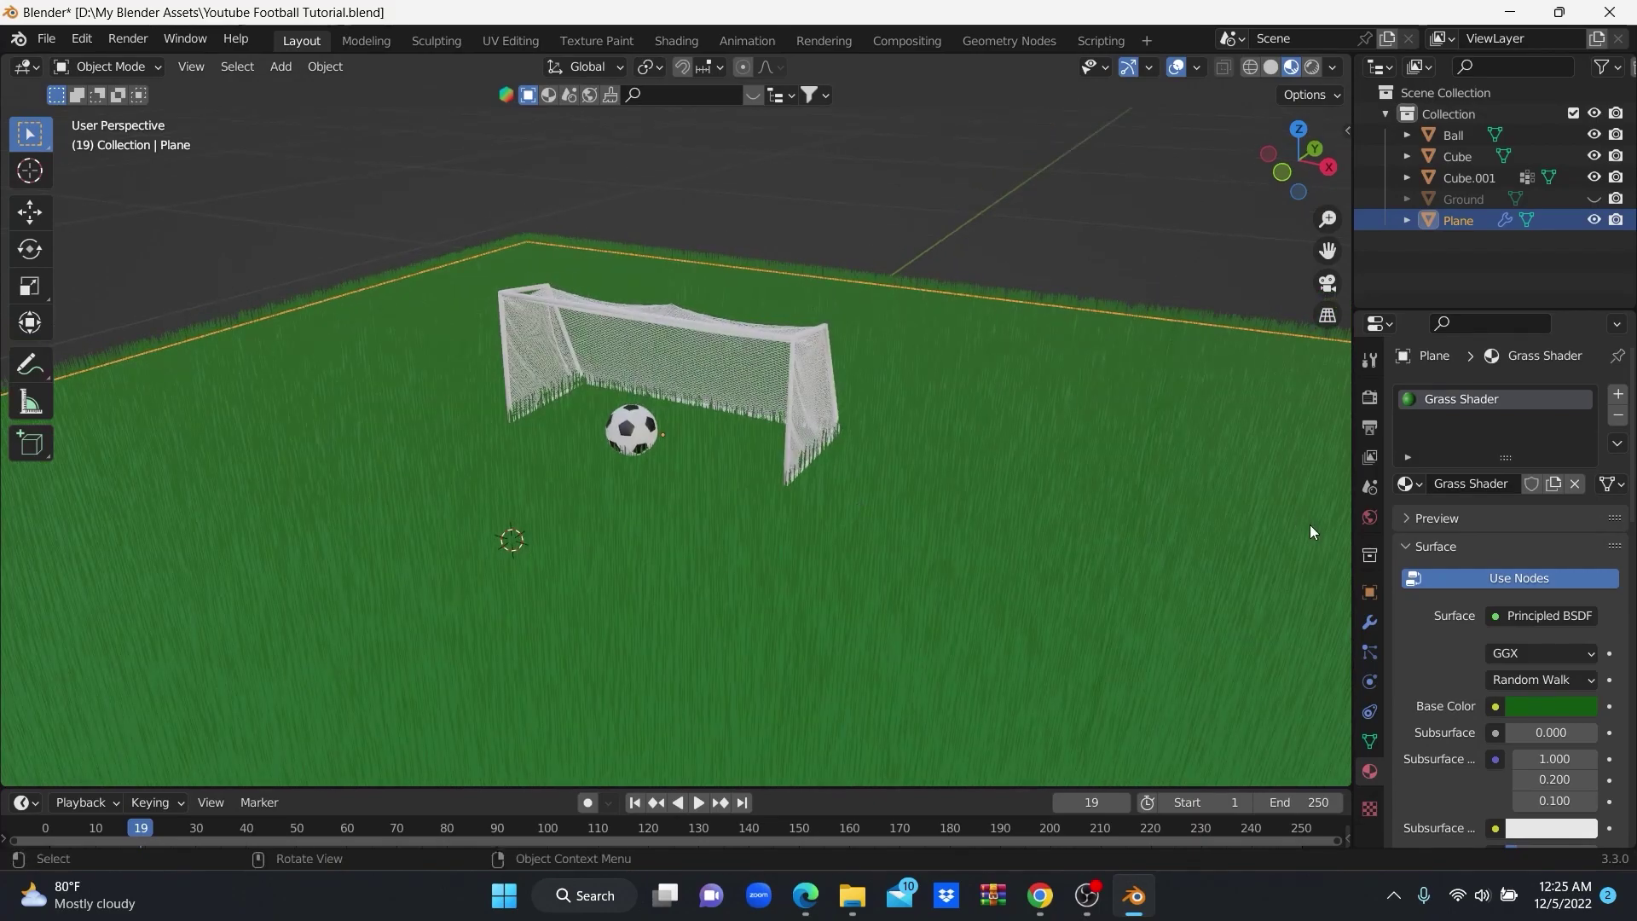
scroll(1493, 697, down, 2)
Bring up the grass hair particle settings at Physics > Forces.
click(1369, 711)
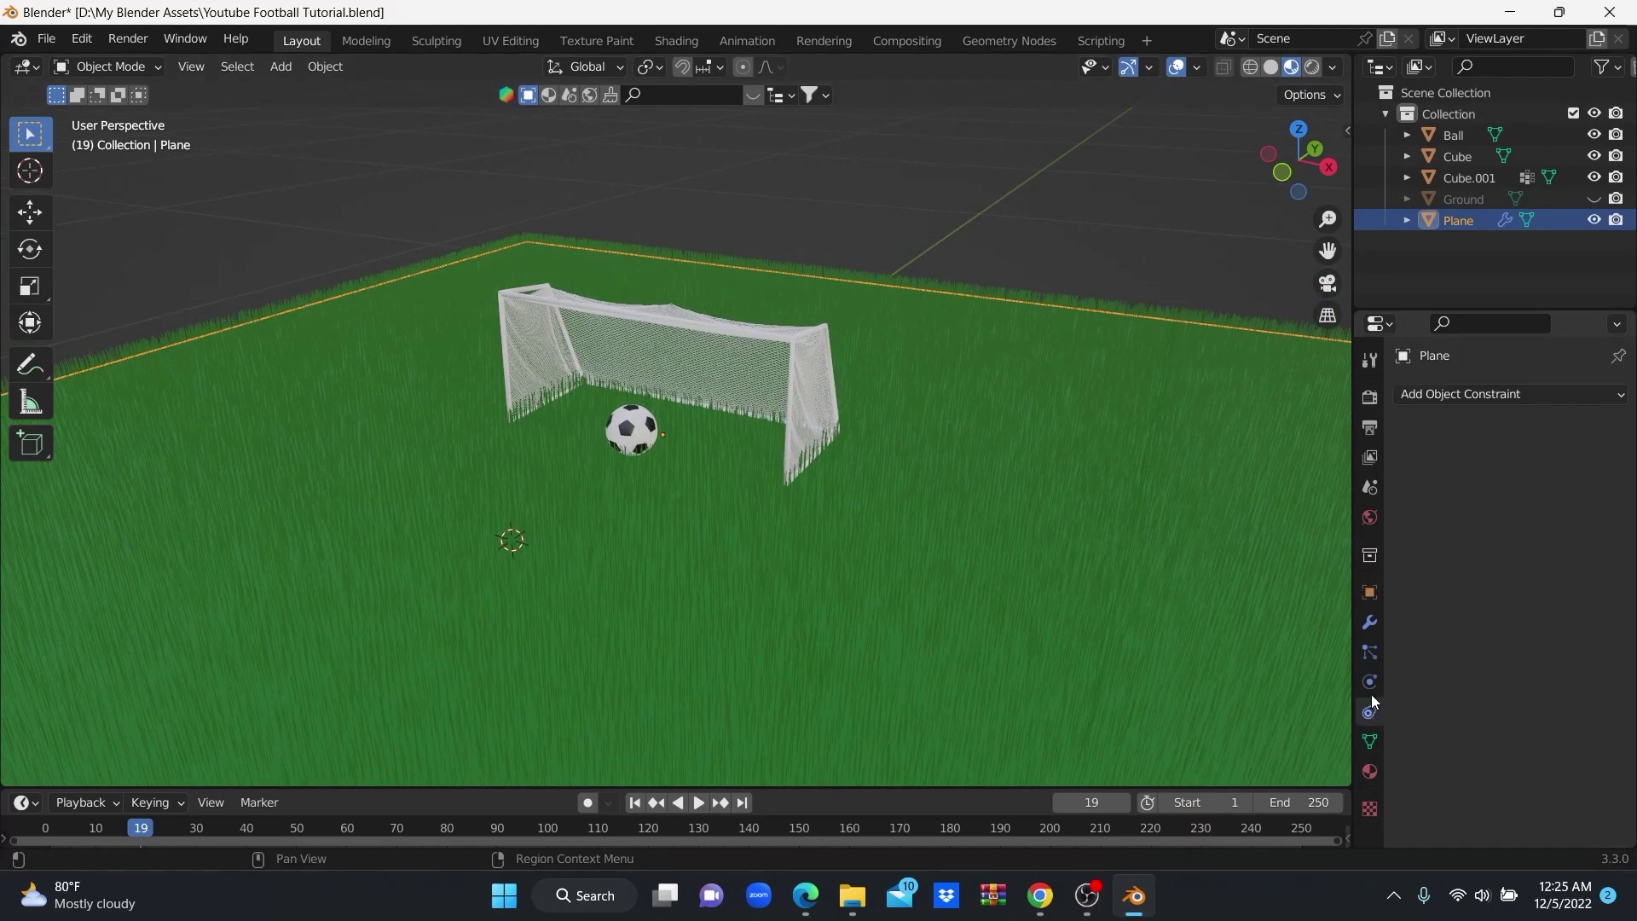
click(1370, 621)
click(1370, 651)
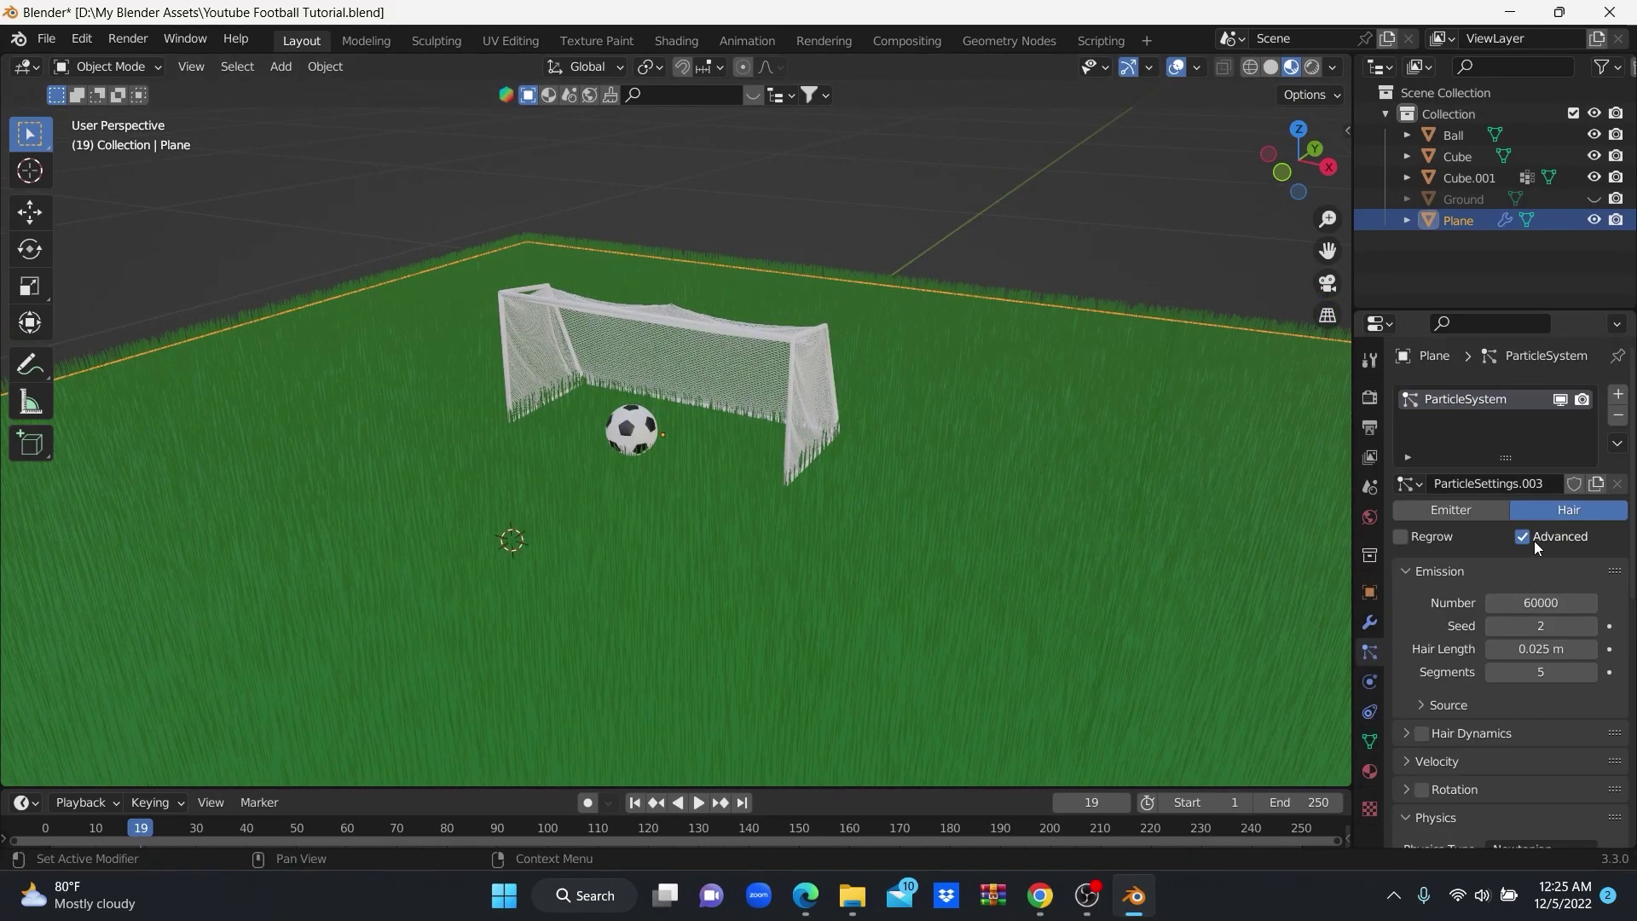
scroll(1545, 647, down, 3)
scroll(1545, 647, down, 2)
scroll(1545, 647, down, 2)
scroll(1545, 647, down, 1)
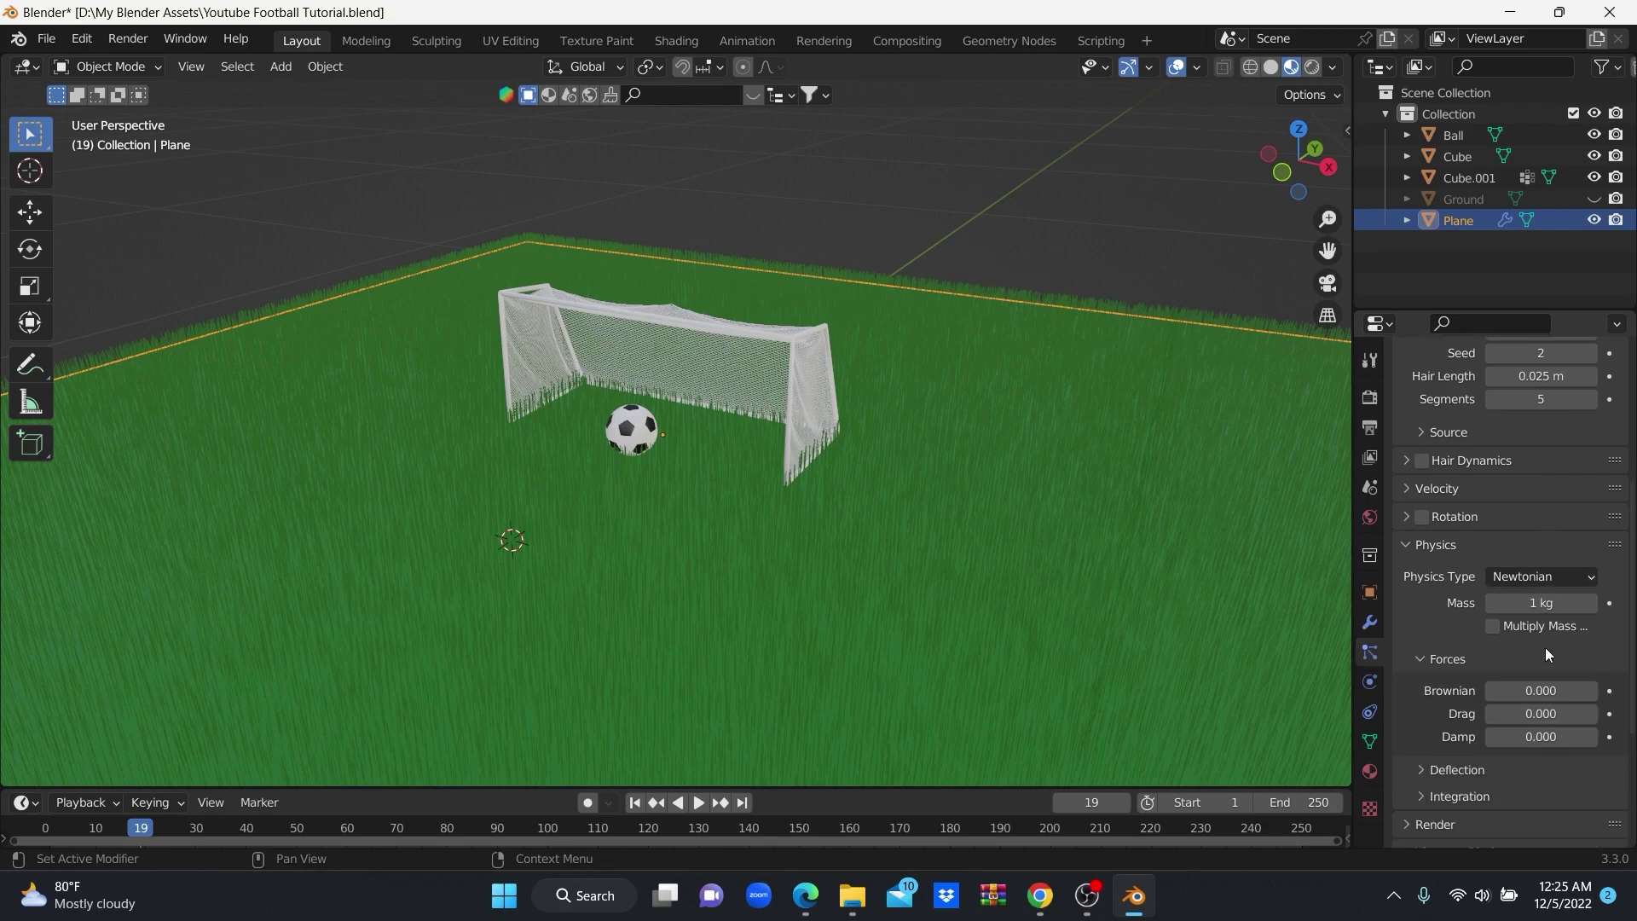
scroll(1574, 672, down, 1)
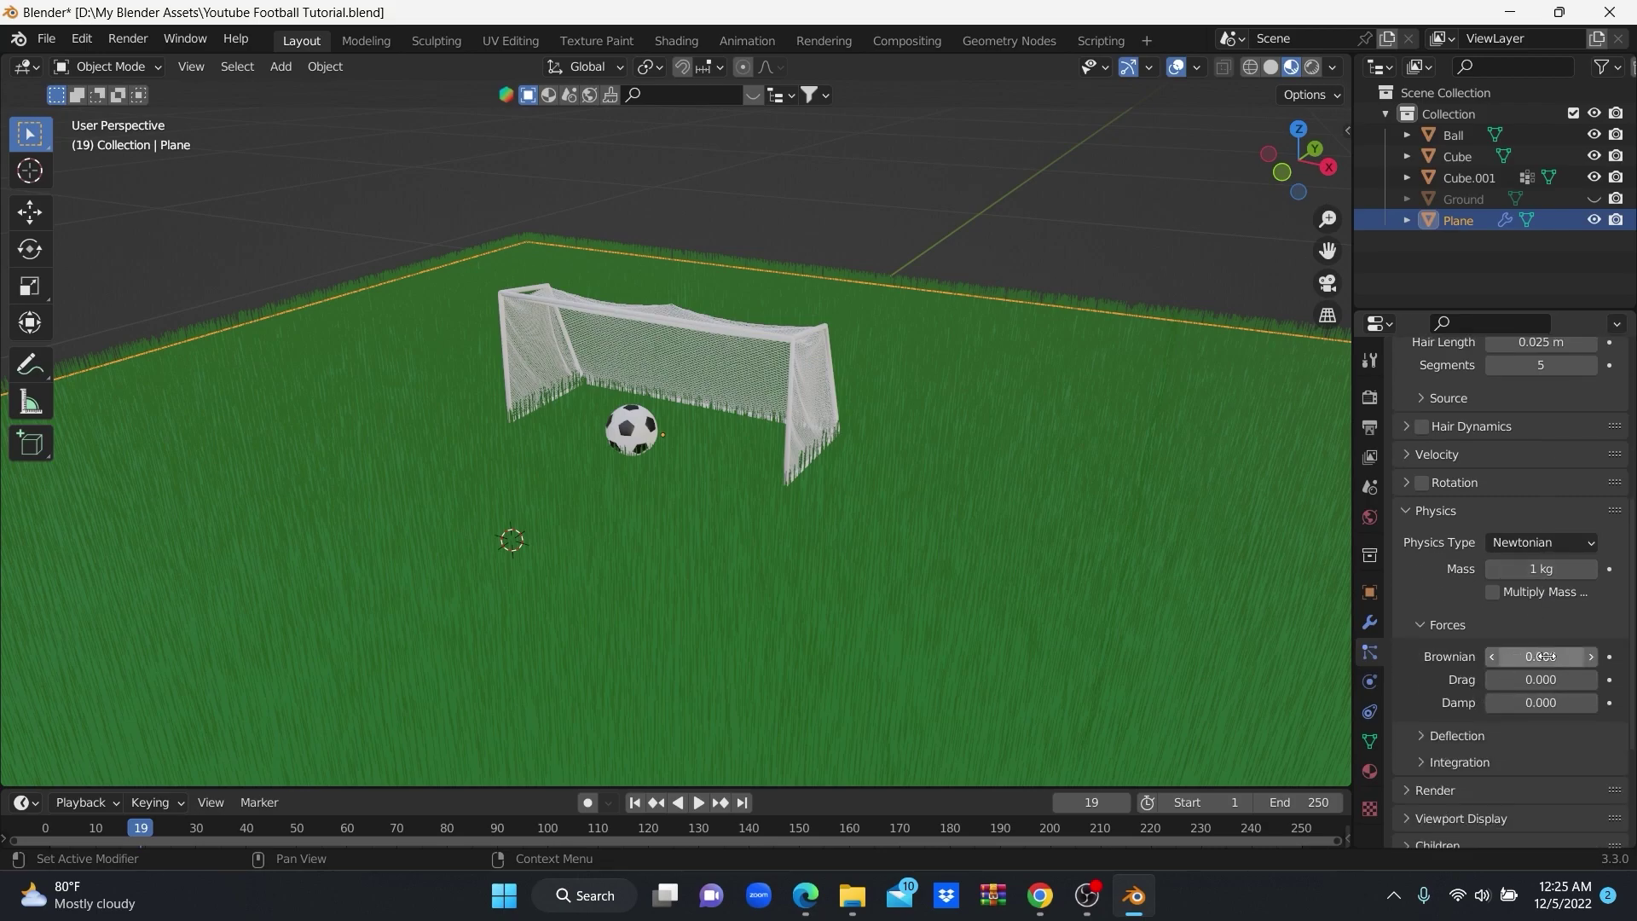
Try Brownian force values of 0.045, 0.100, 0.005 and 0.009 on the grass.
click(1547, 656)
text(0.045)
key(Return)
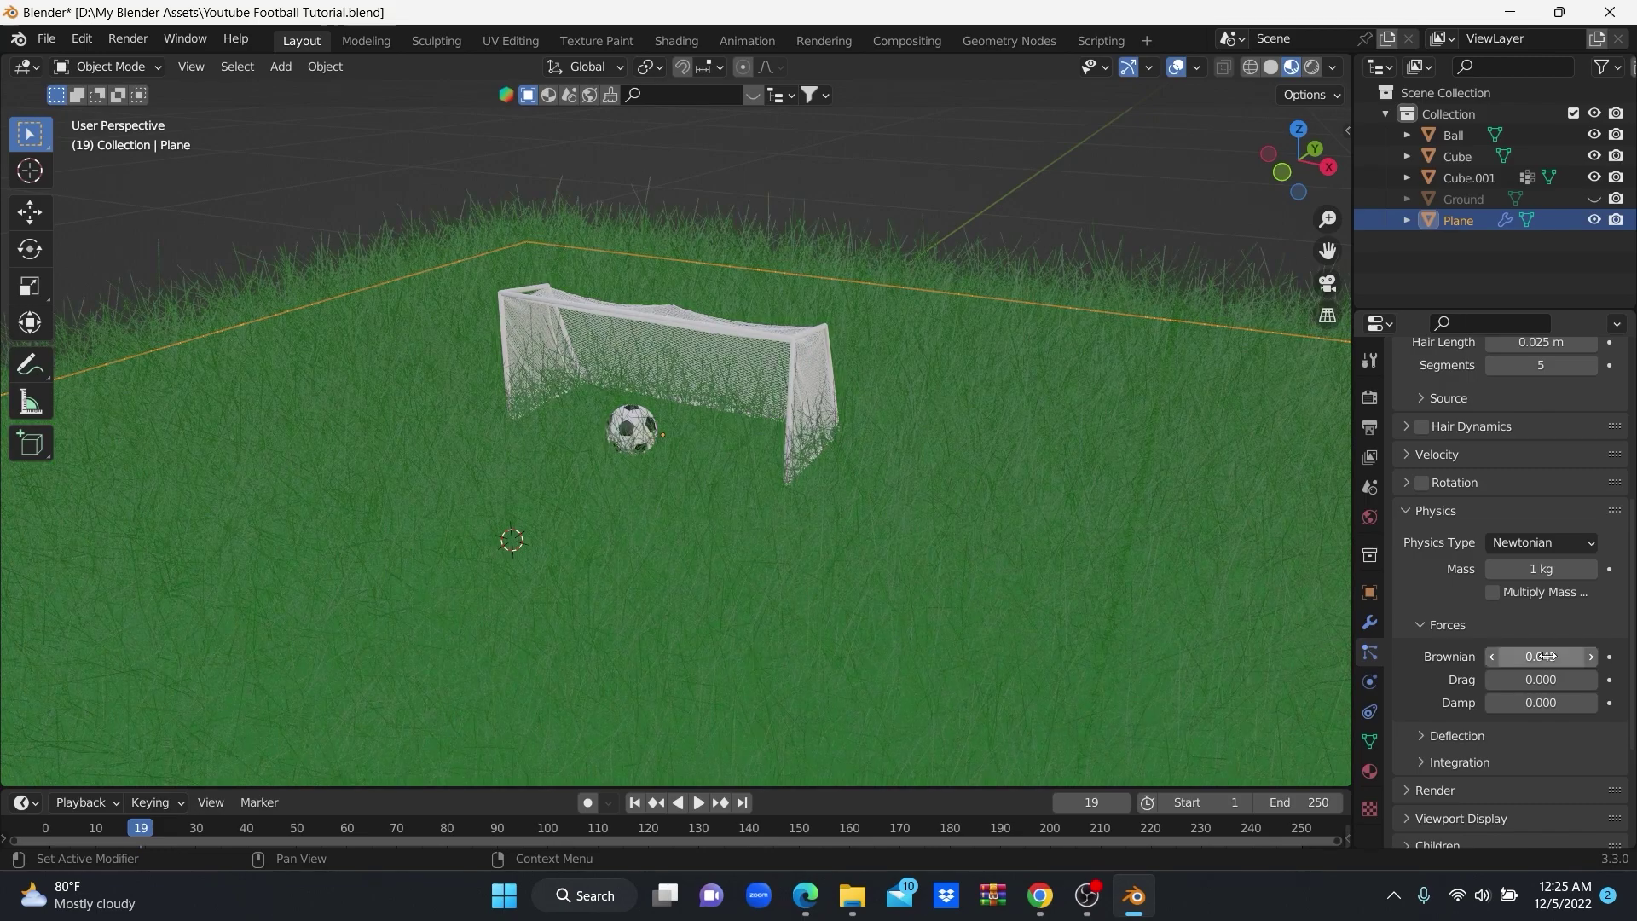
scroll(955, 515, down, 4)
middle_drag(1011, 515, 963, 499)
scroll(964, 508, up, 2)
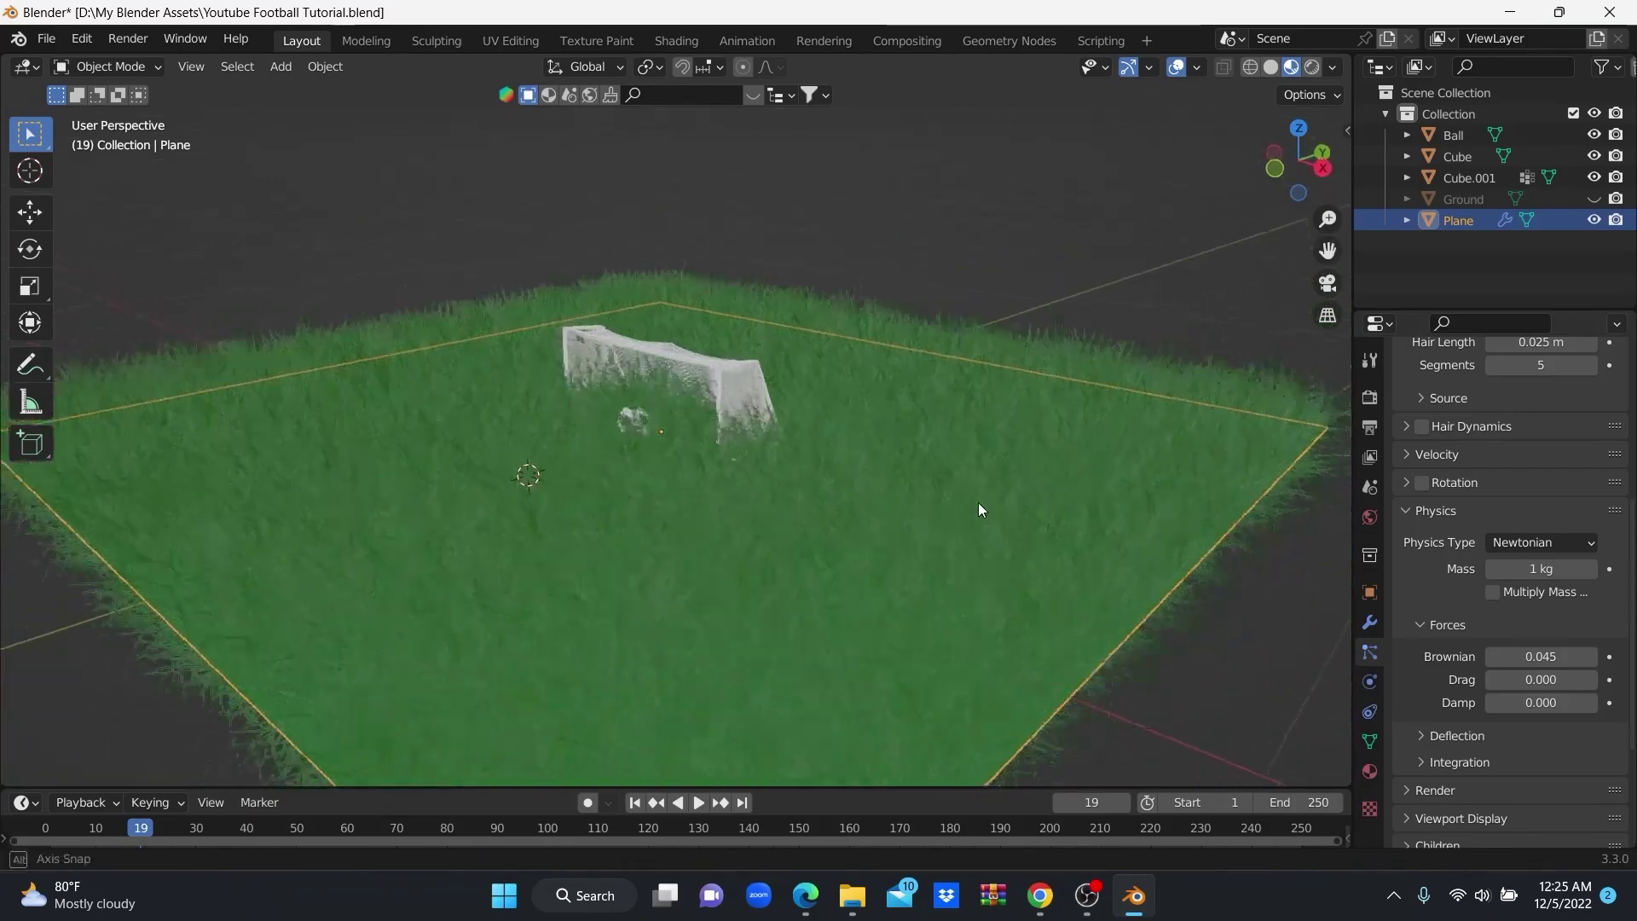
scroll(979, 503, up, 2)
click(1551, 656)
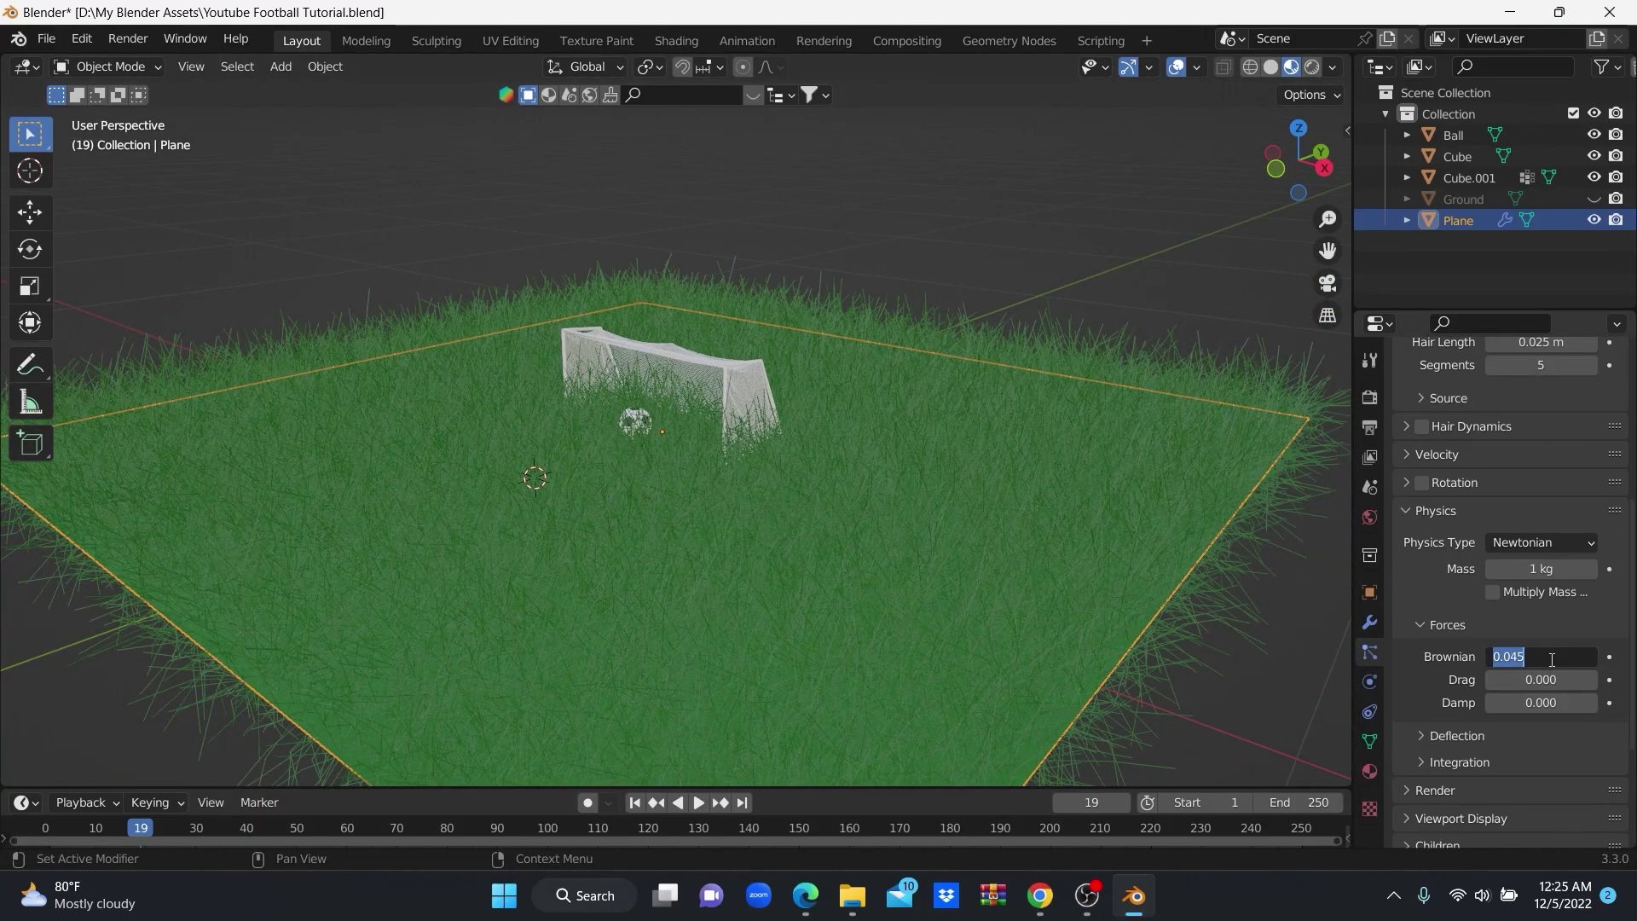
text(.1)
key(Return)
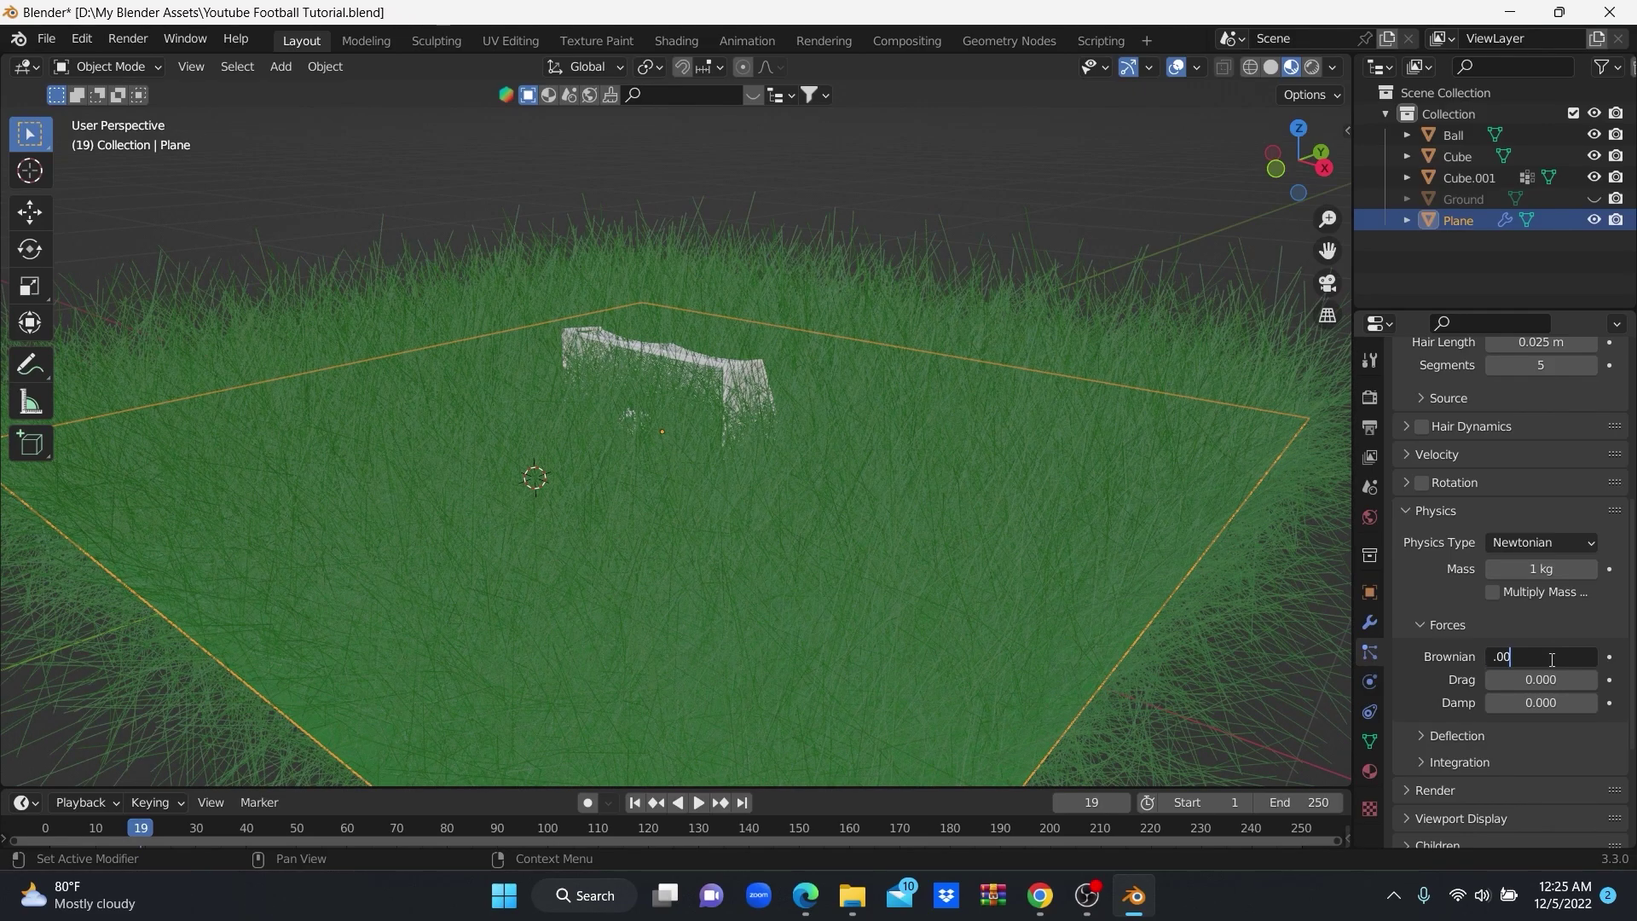
key(Return)
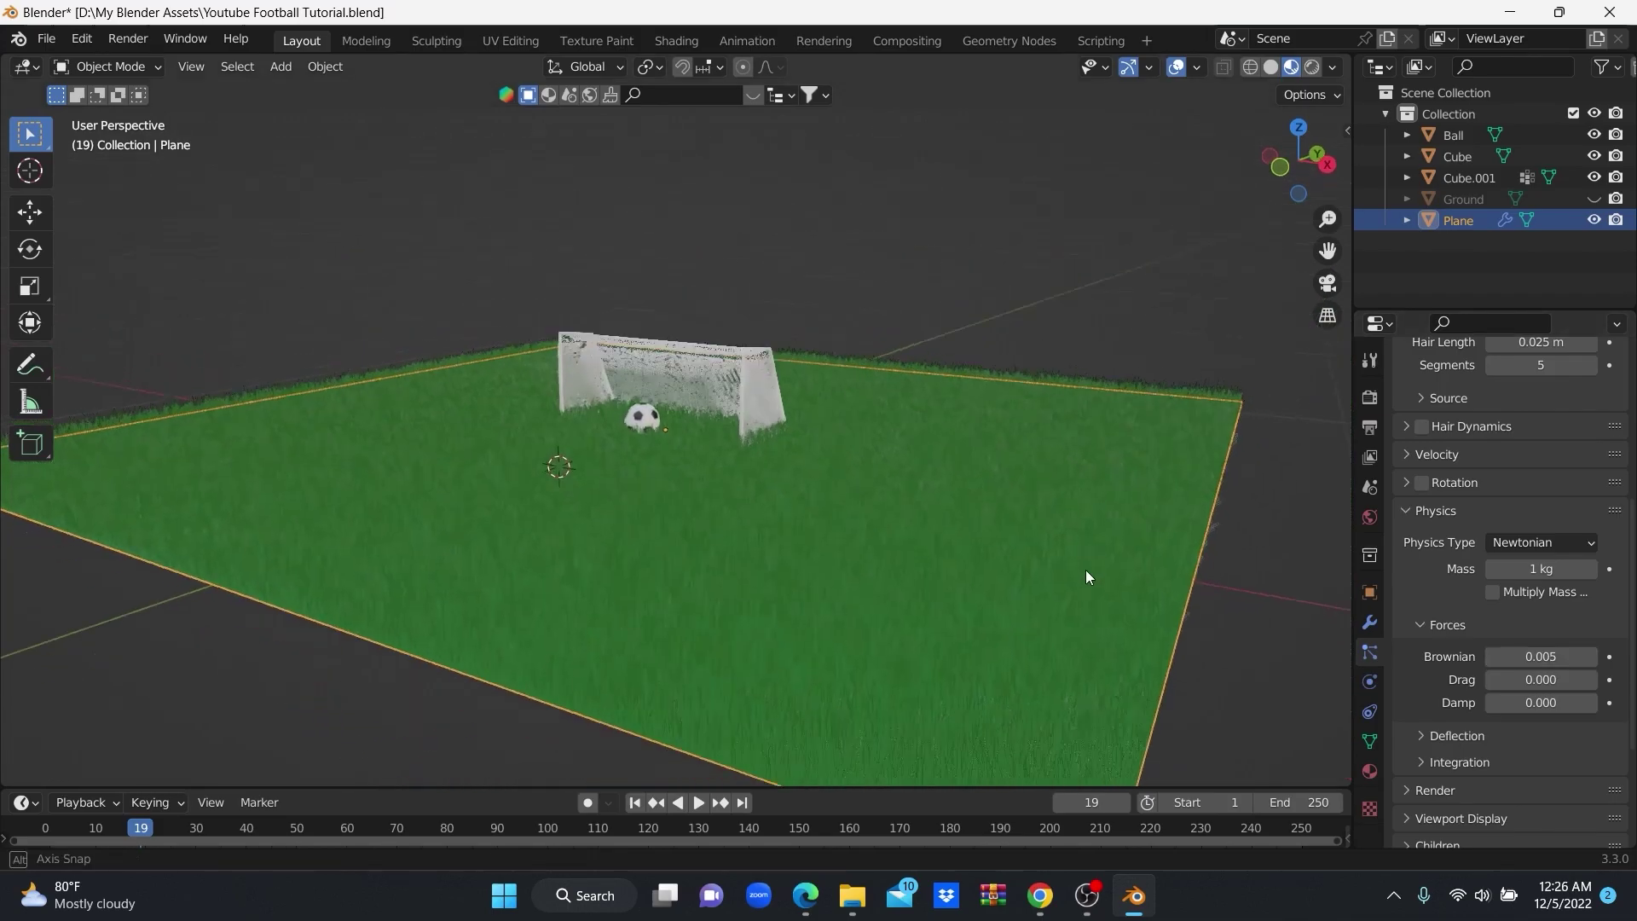
mouse_move(1086, 569)
middle_down()
mouse_move(1006, 597)
mouse_move(1028, 596)
middle_up()
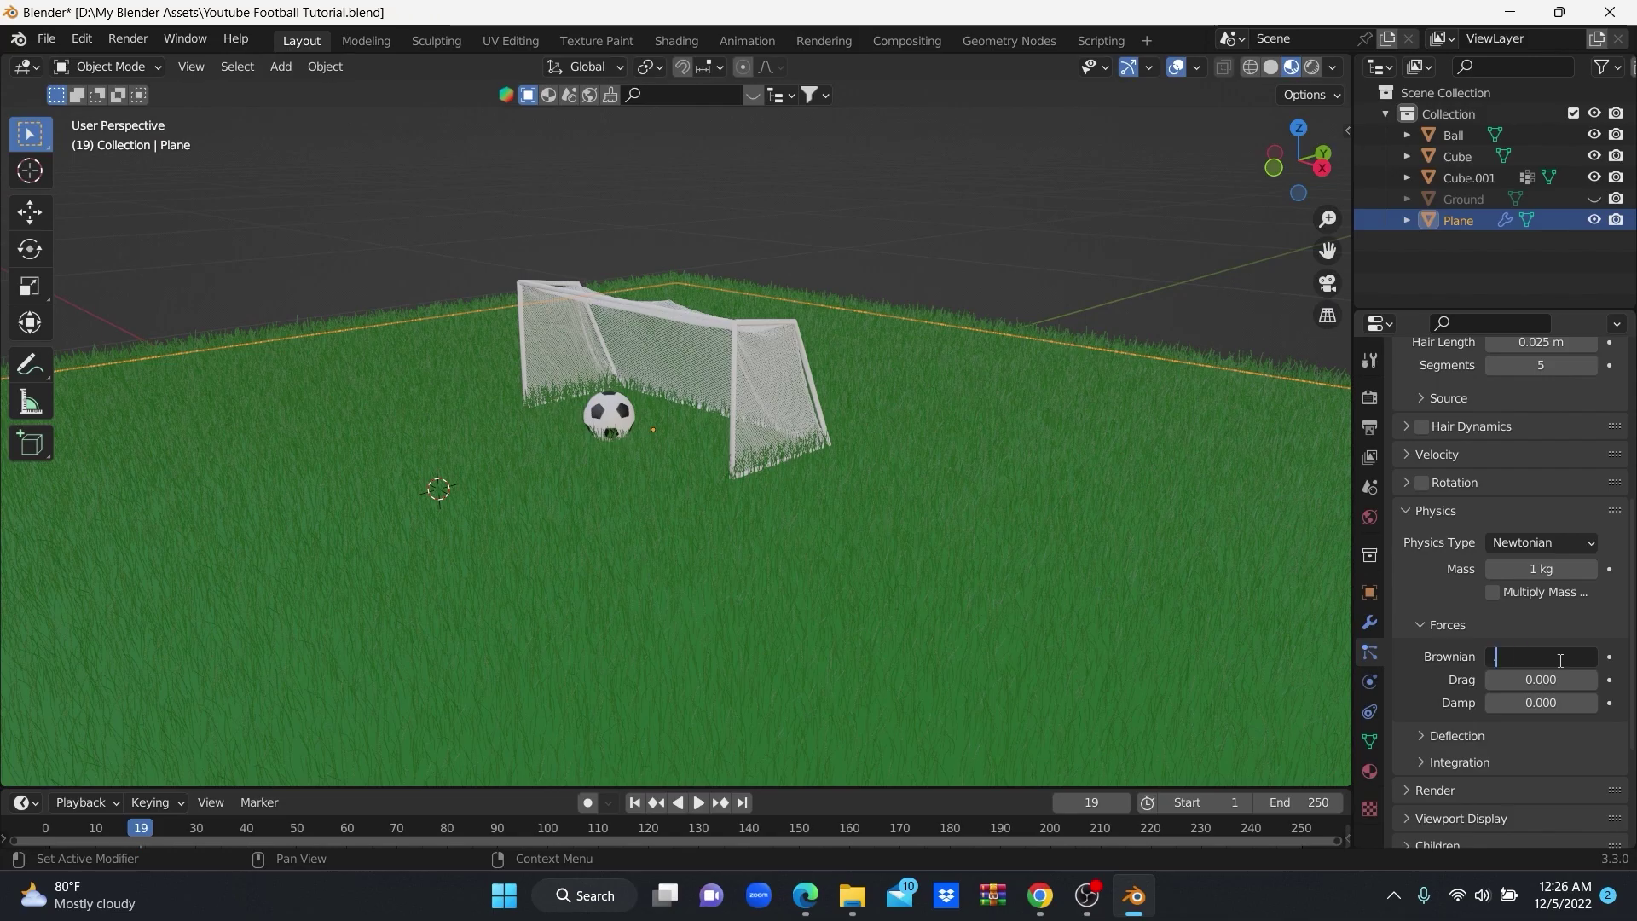
text(0.009)
key(Return)
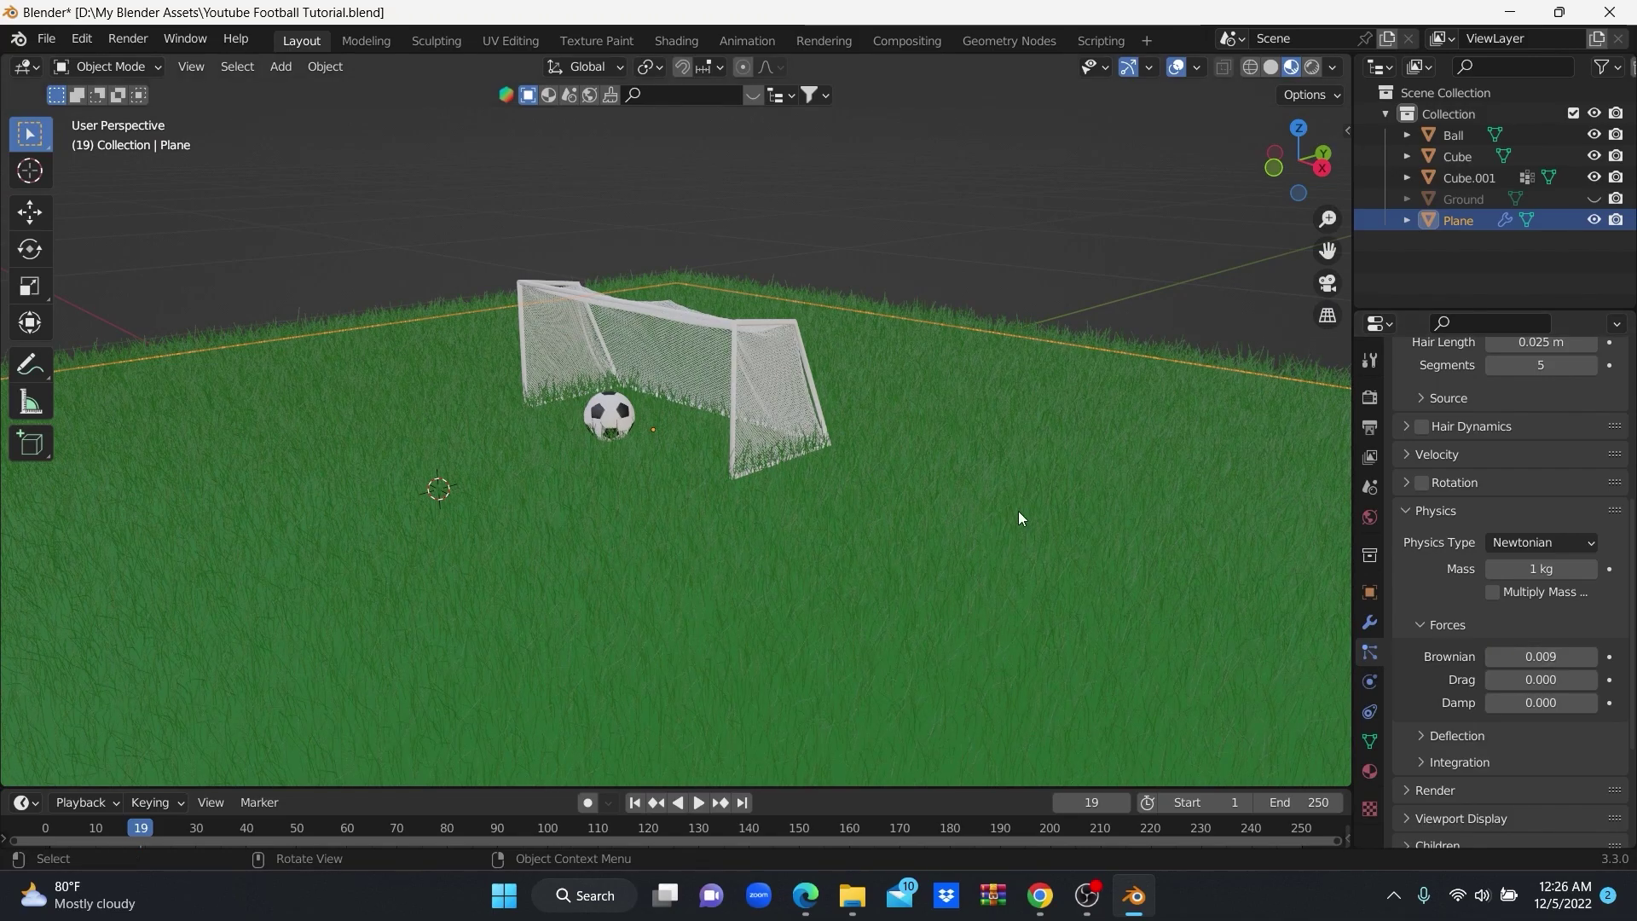
Settle the grass Brownian force at 0.019 and check the scattered blades.
mouse_move(1018, 510)
middle_down()
mouse_move(881, 504)
mouse_move(932, 518)
mouse_move(903, 508)
mouse_move(886, 513)
mouse_move(909, 525)
mouse_move(832, 547)
mouse_move(893, 574)
mouse_move(772, 569)
mouse_move(873, 569)
mouse_move(840, 590)
middle_up()
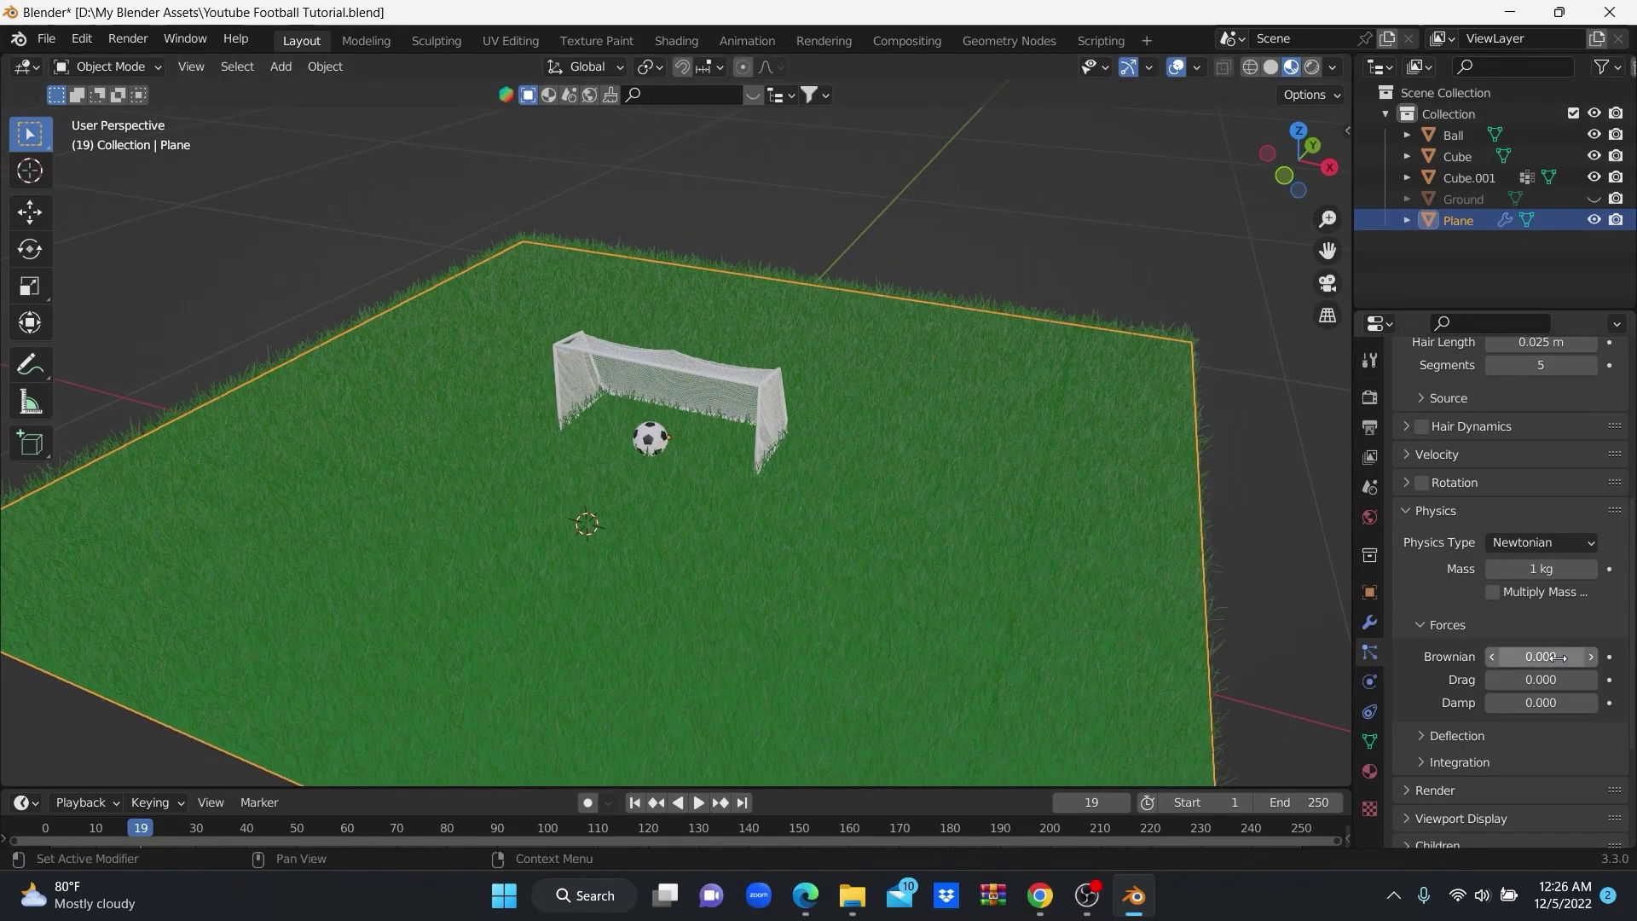
click(1590, 658)
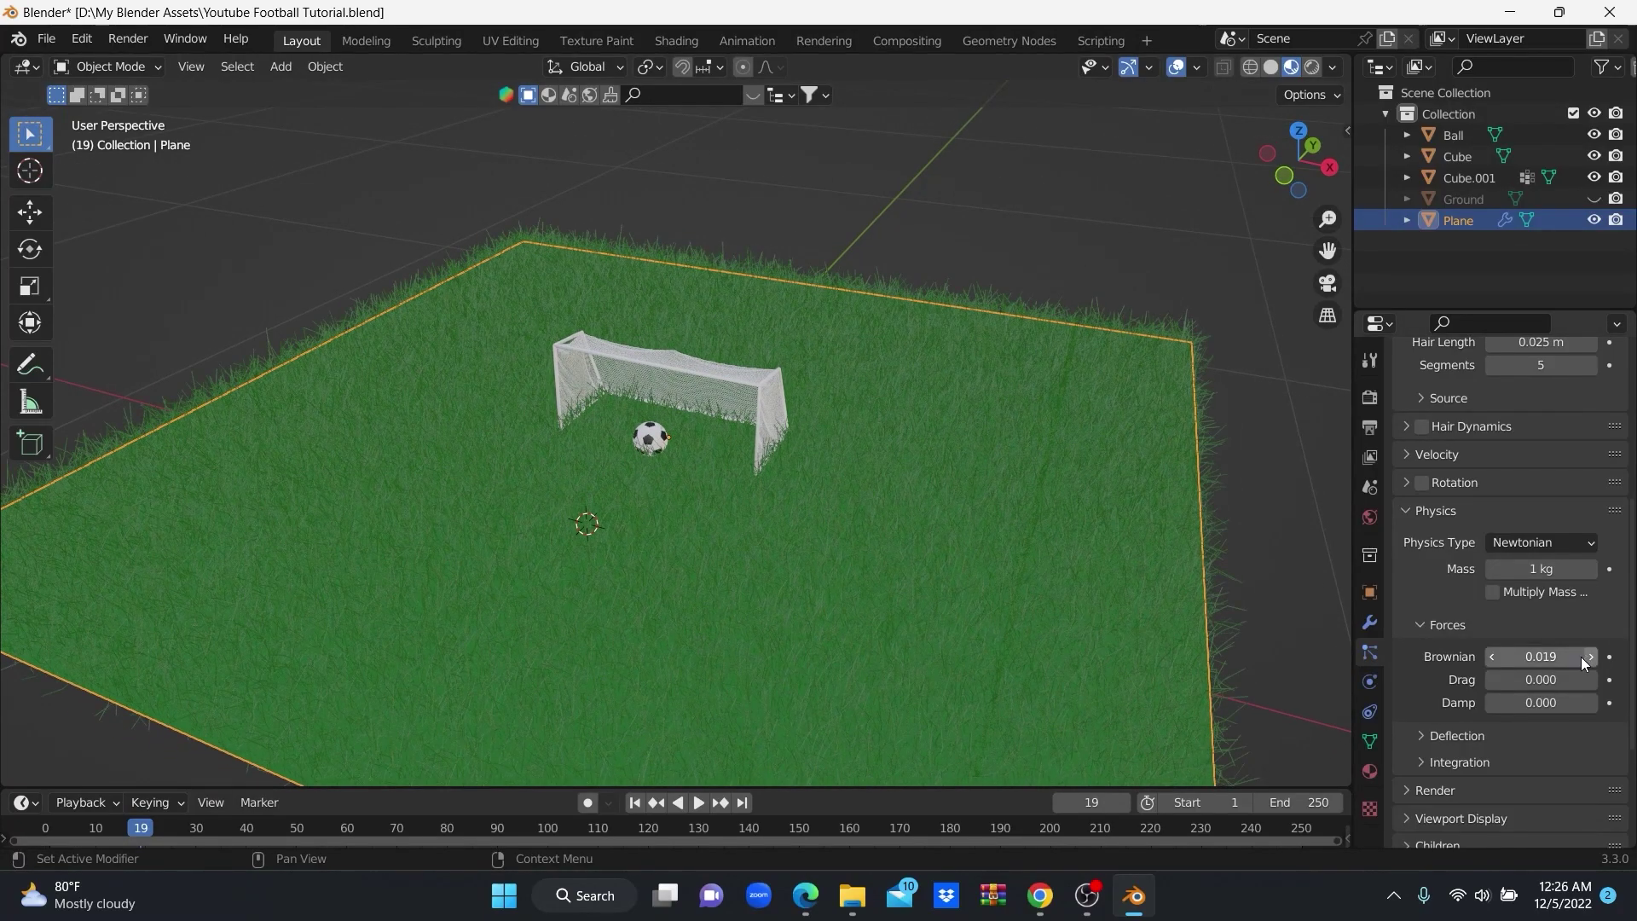
scroll(883, 583, down, 2)
mouse_move(883, 583)
middle_down()
mouse_move(750, 549)
mouse_move(775, 570)
middle_up()
scroll(750, 549, up, 4)
scroll(1480, 534, up, 5)
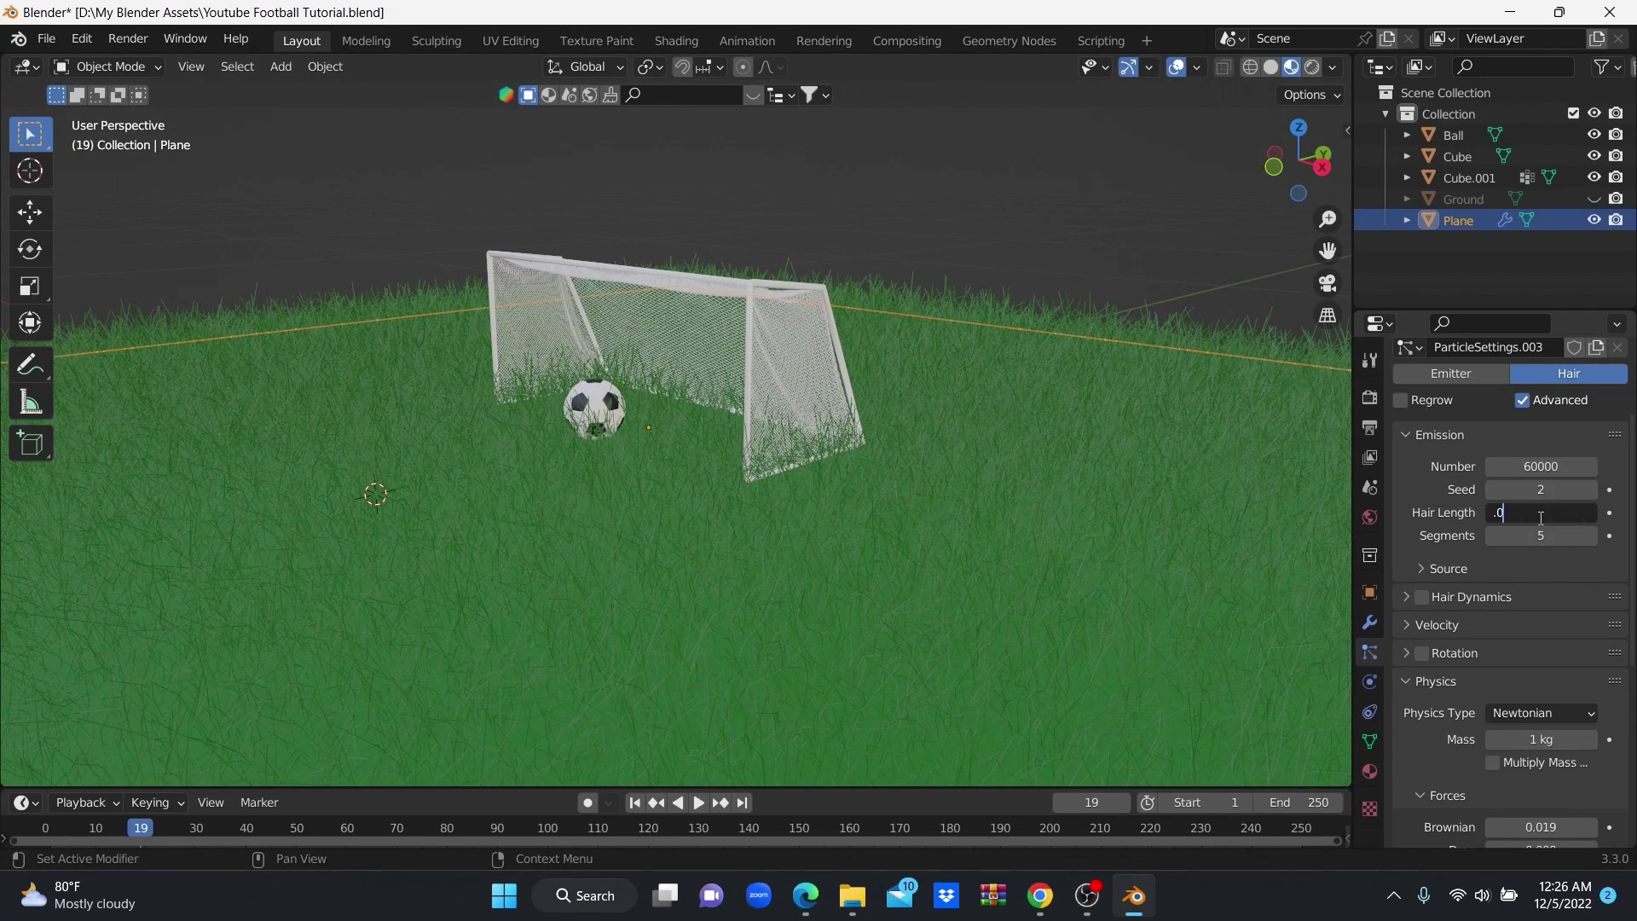
text(2)
Shorten the grass hair length from 0.02 m to 0.015 m.
key(Return)
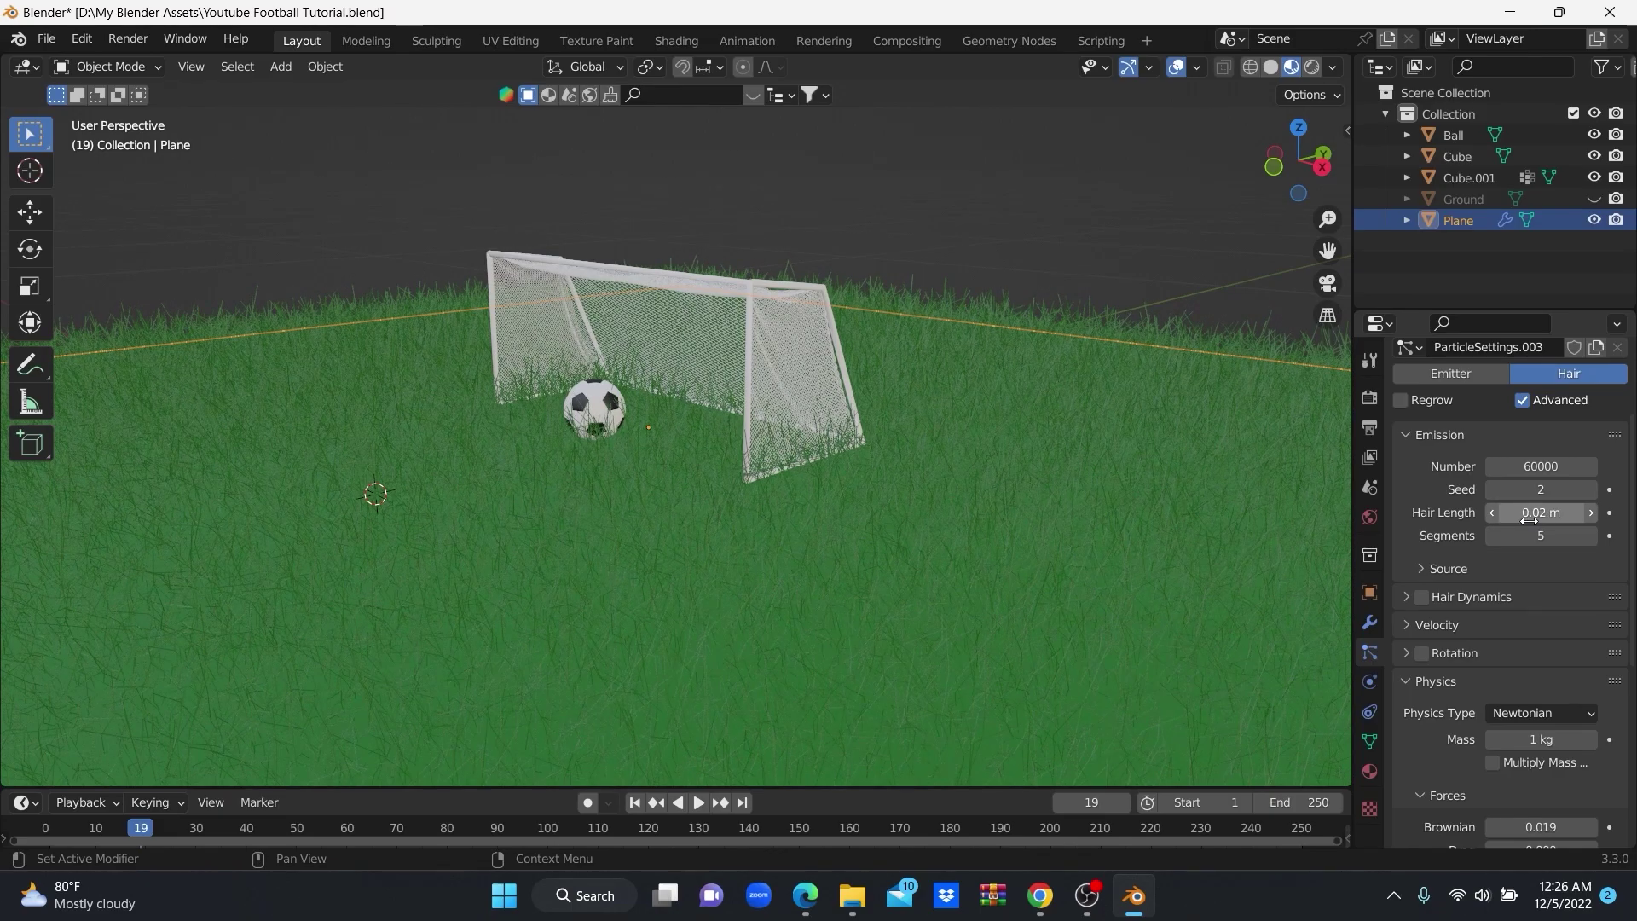
key(Return)
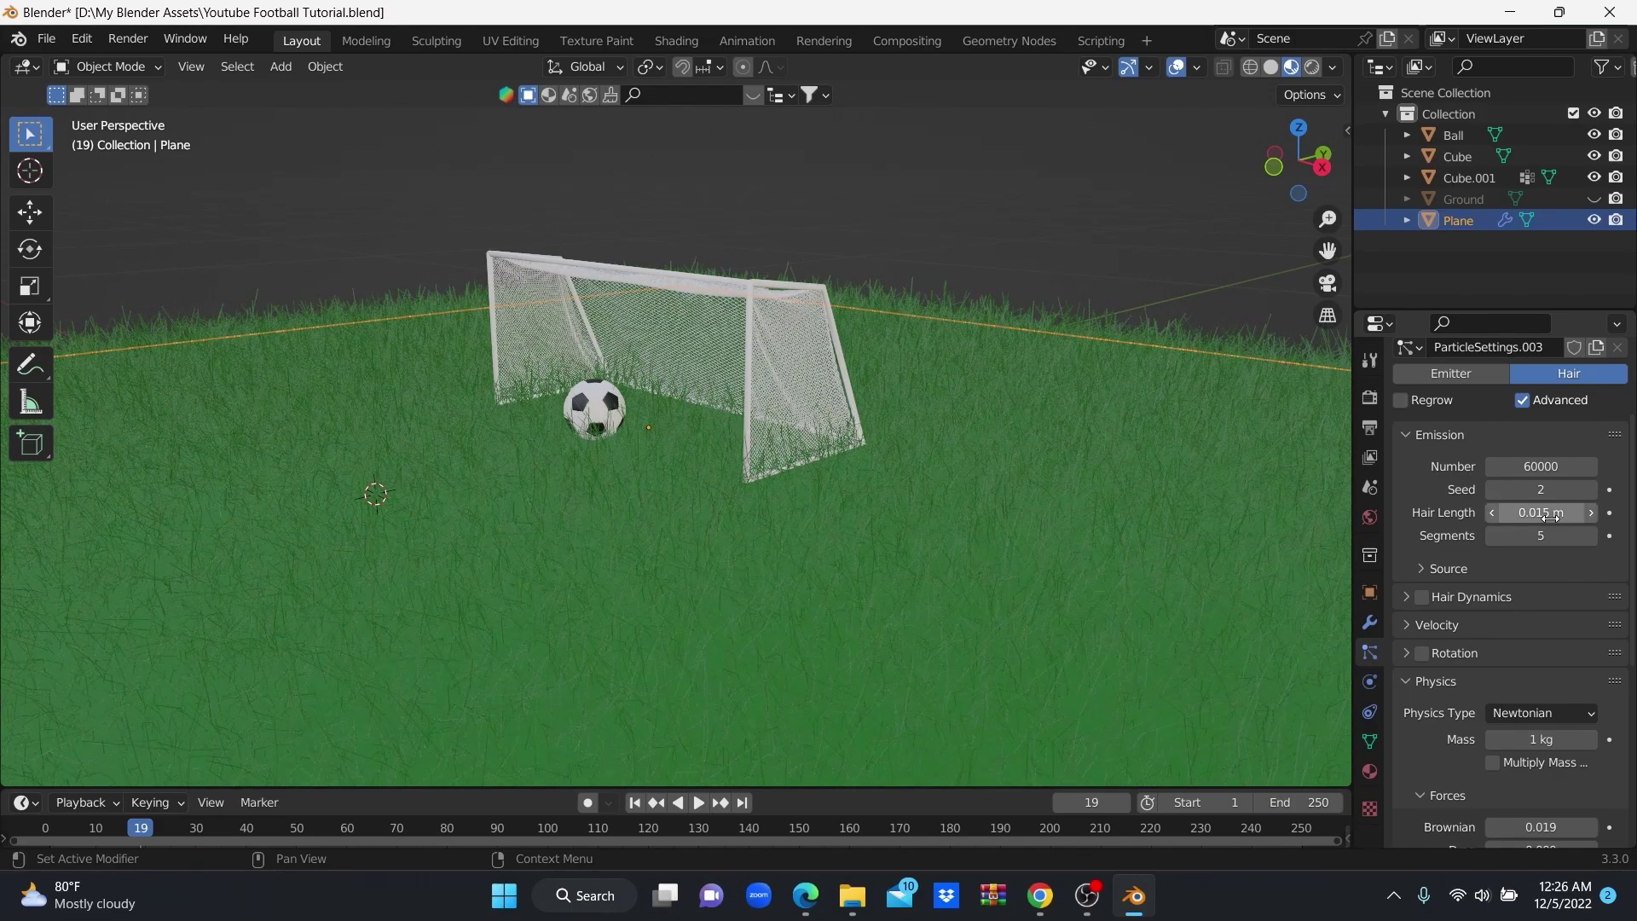
middle_drag(597, 358, 776, 432)
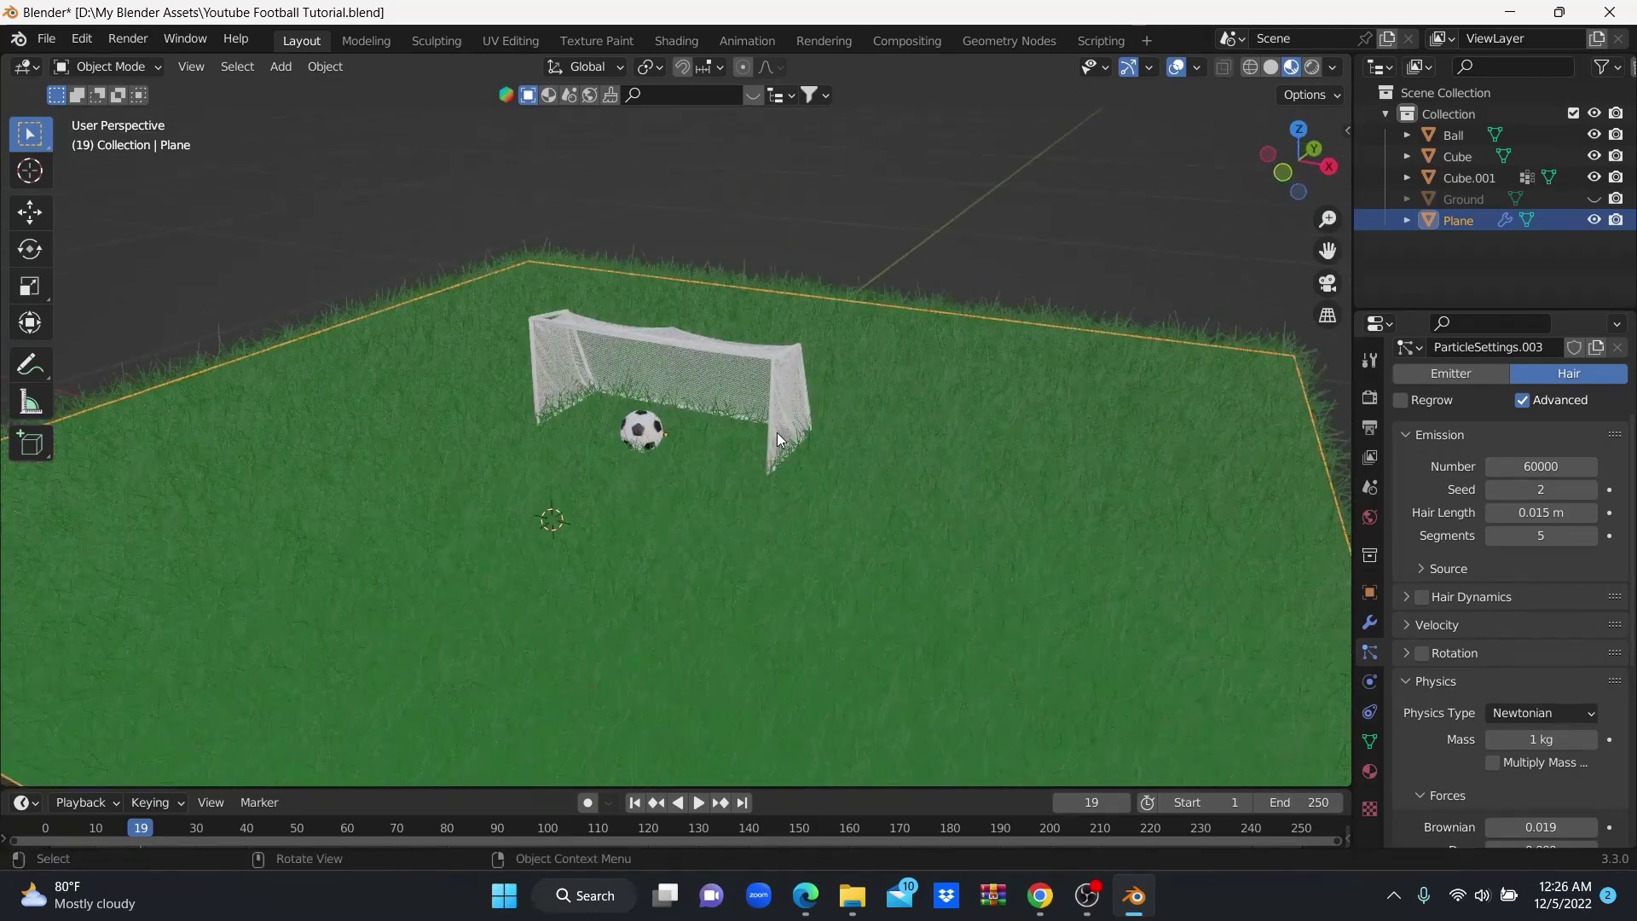
Lower the grass Brownian force to 0.015 and inspect the lawn around the goal.
scroll(1548, 759, down, 3)
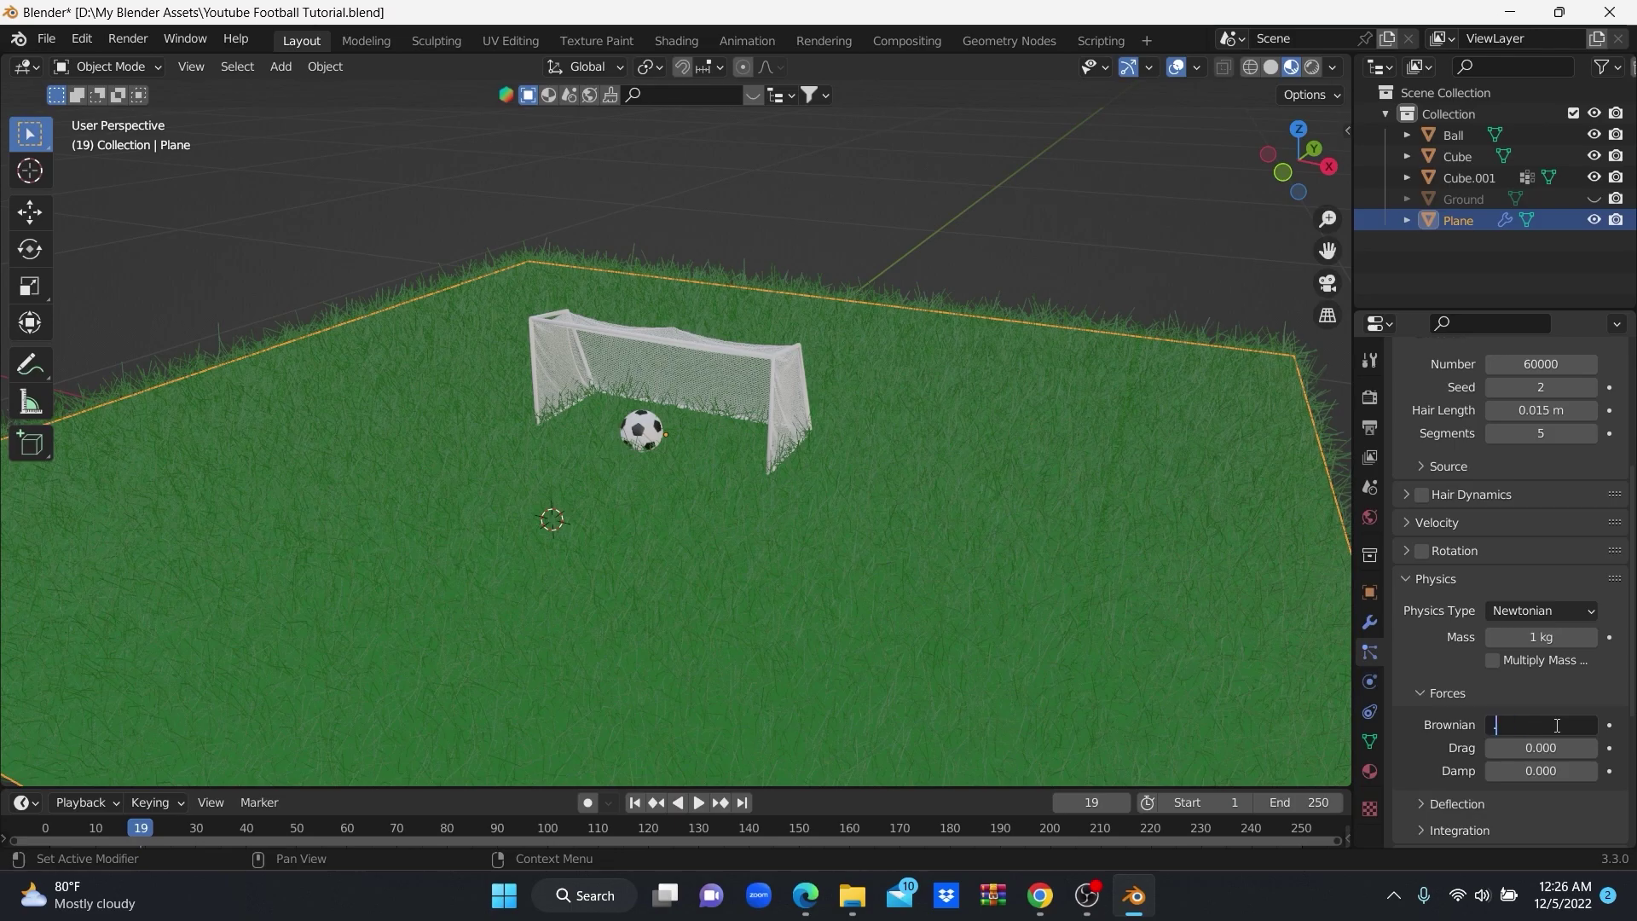
click(1501, 726)
text(.015)
key(Return)
mouse_move(1001, 596)
middle_down()
mouse_move(812, 514)
mouse_move(843, 574)
middle_up()
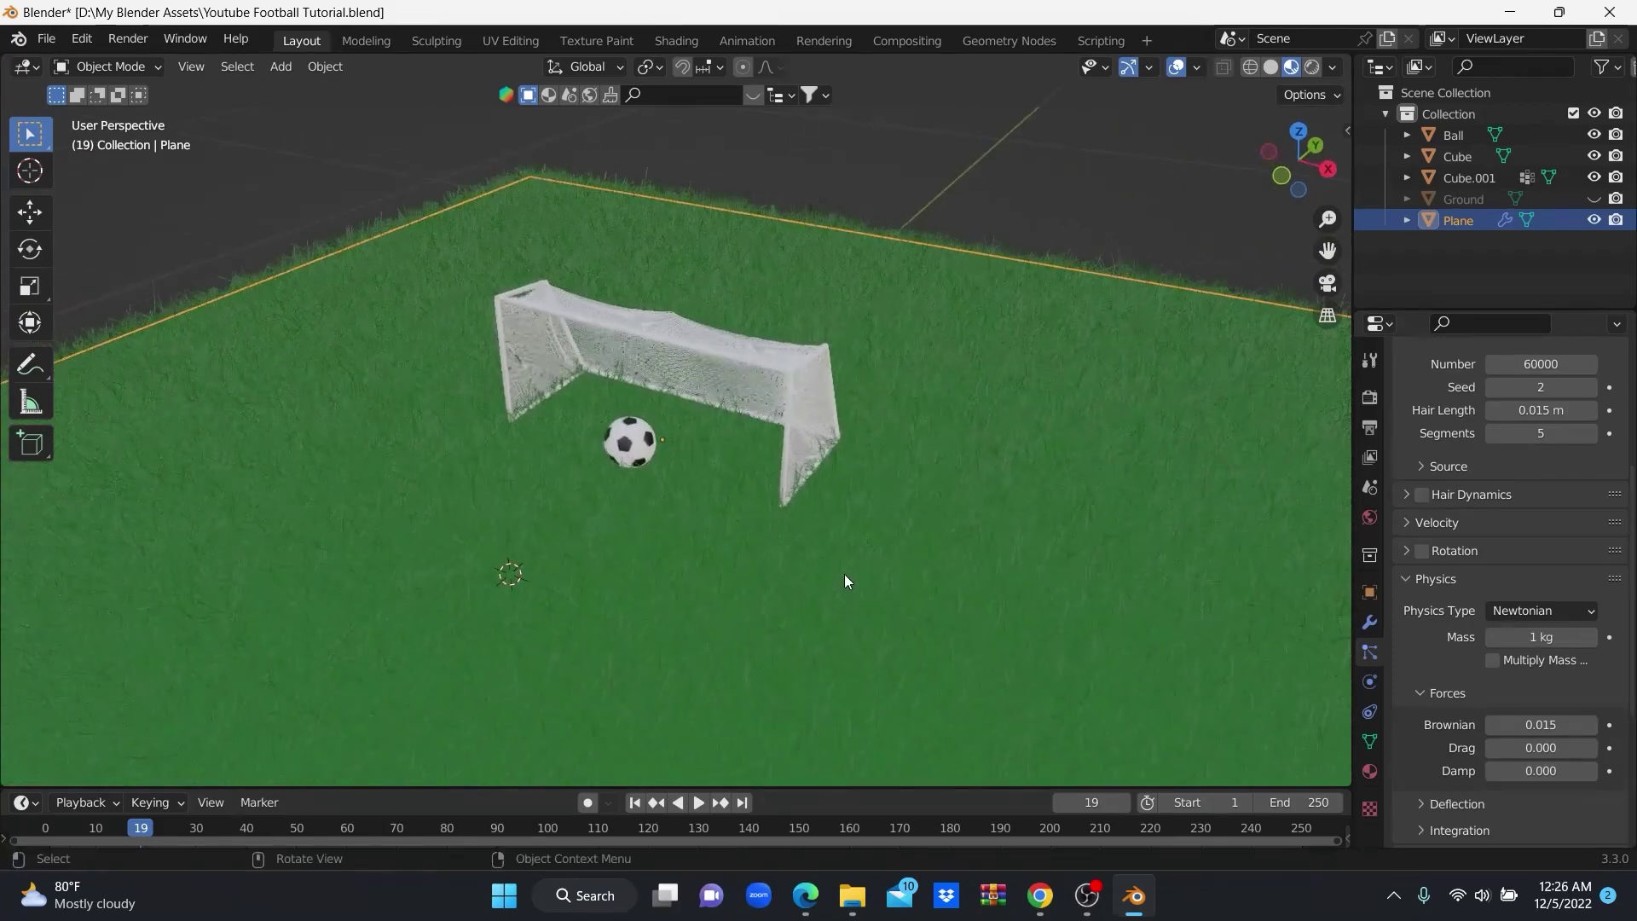
scroll(842, 574, up, 2)
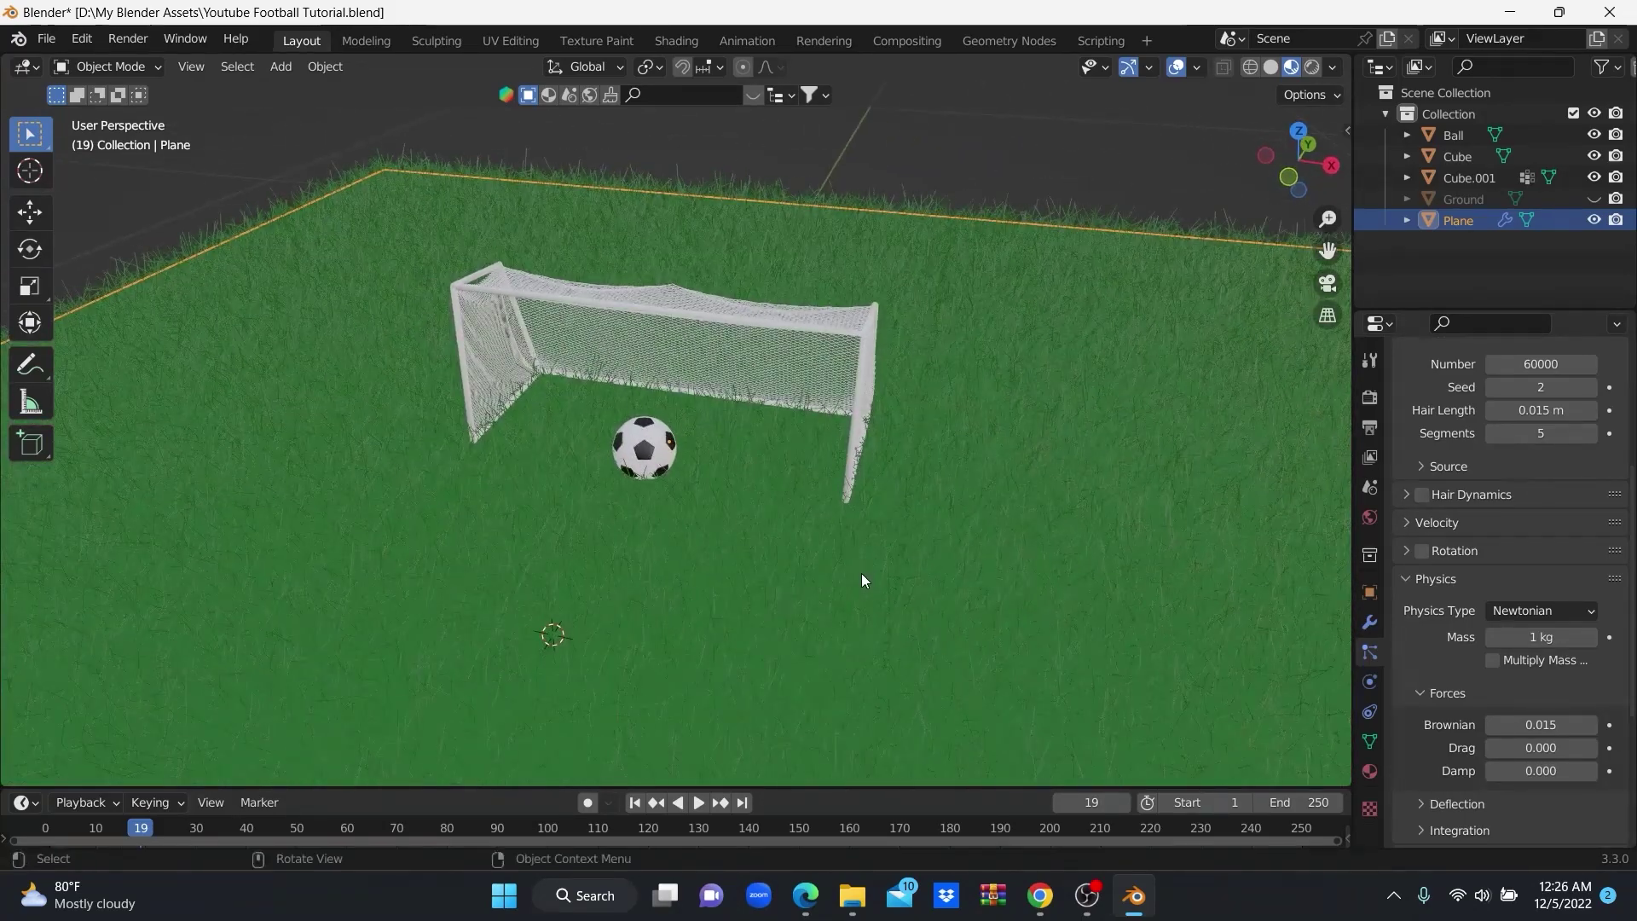
mouse_move(914, 585)
shift+middle_down()
mouse_move(819, 579)
mouse_move(842, 574)
mouse_move(802, 551)
mouse_move(784, 590)
mouse_move(816, 609)
mouse_move(853, 597)
shift+middle_up()
Move the grass plane about 0.10 m along the Y axis.
key(g)
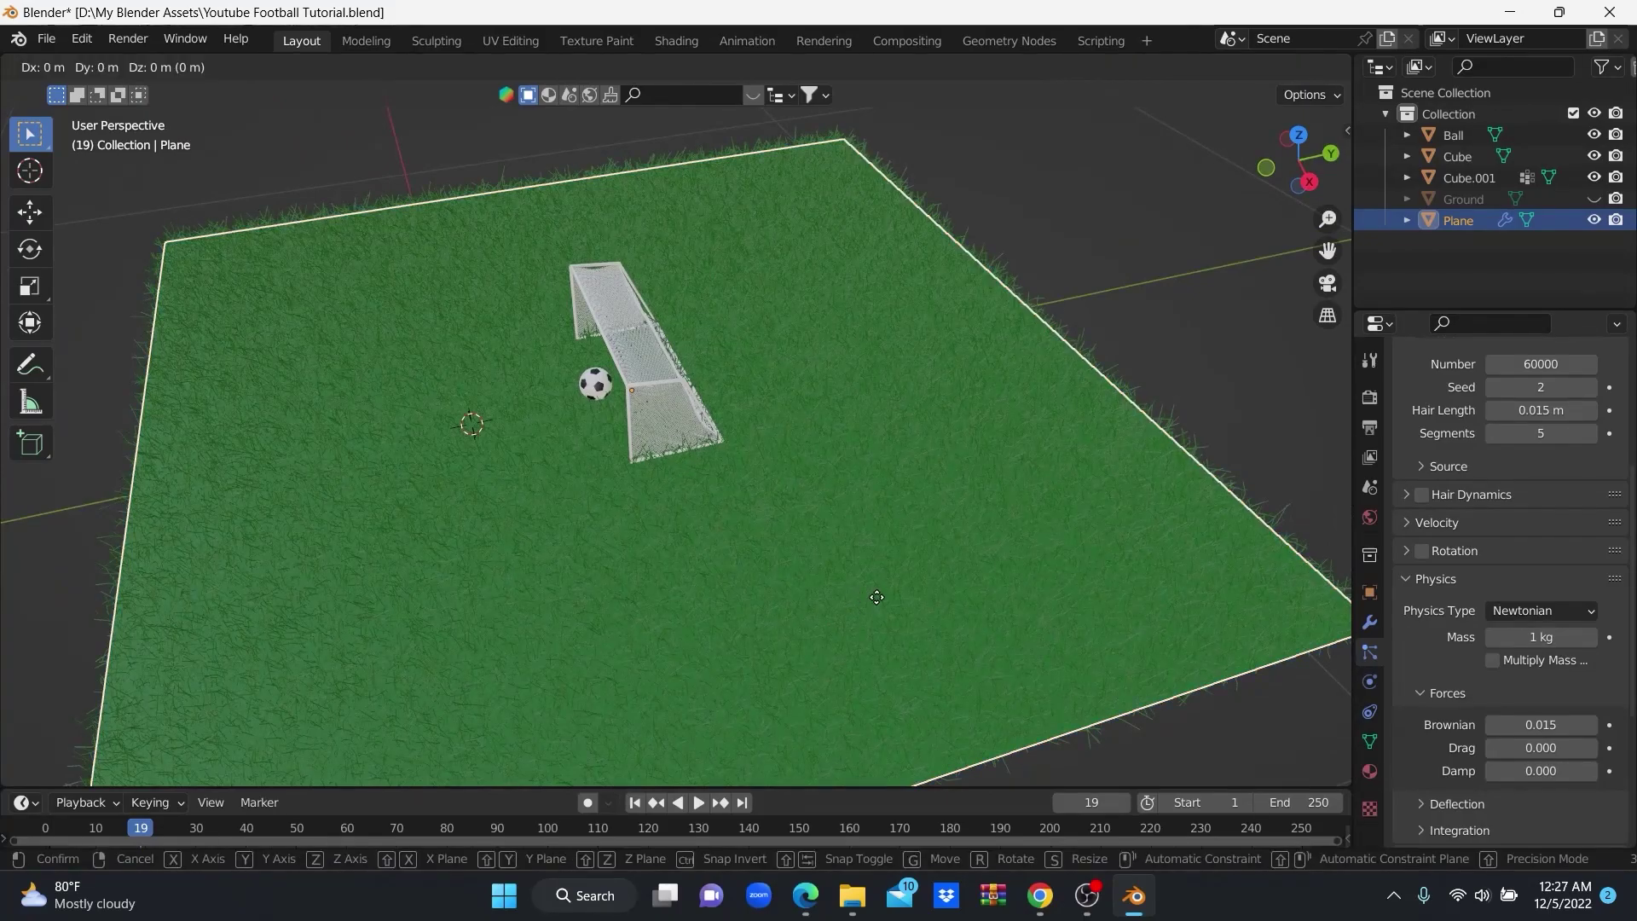
key(y)
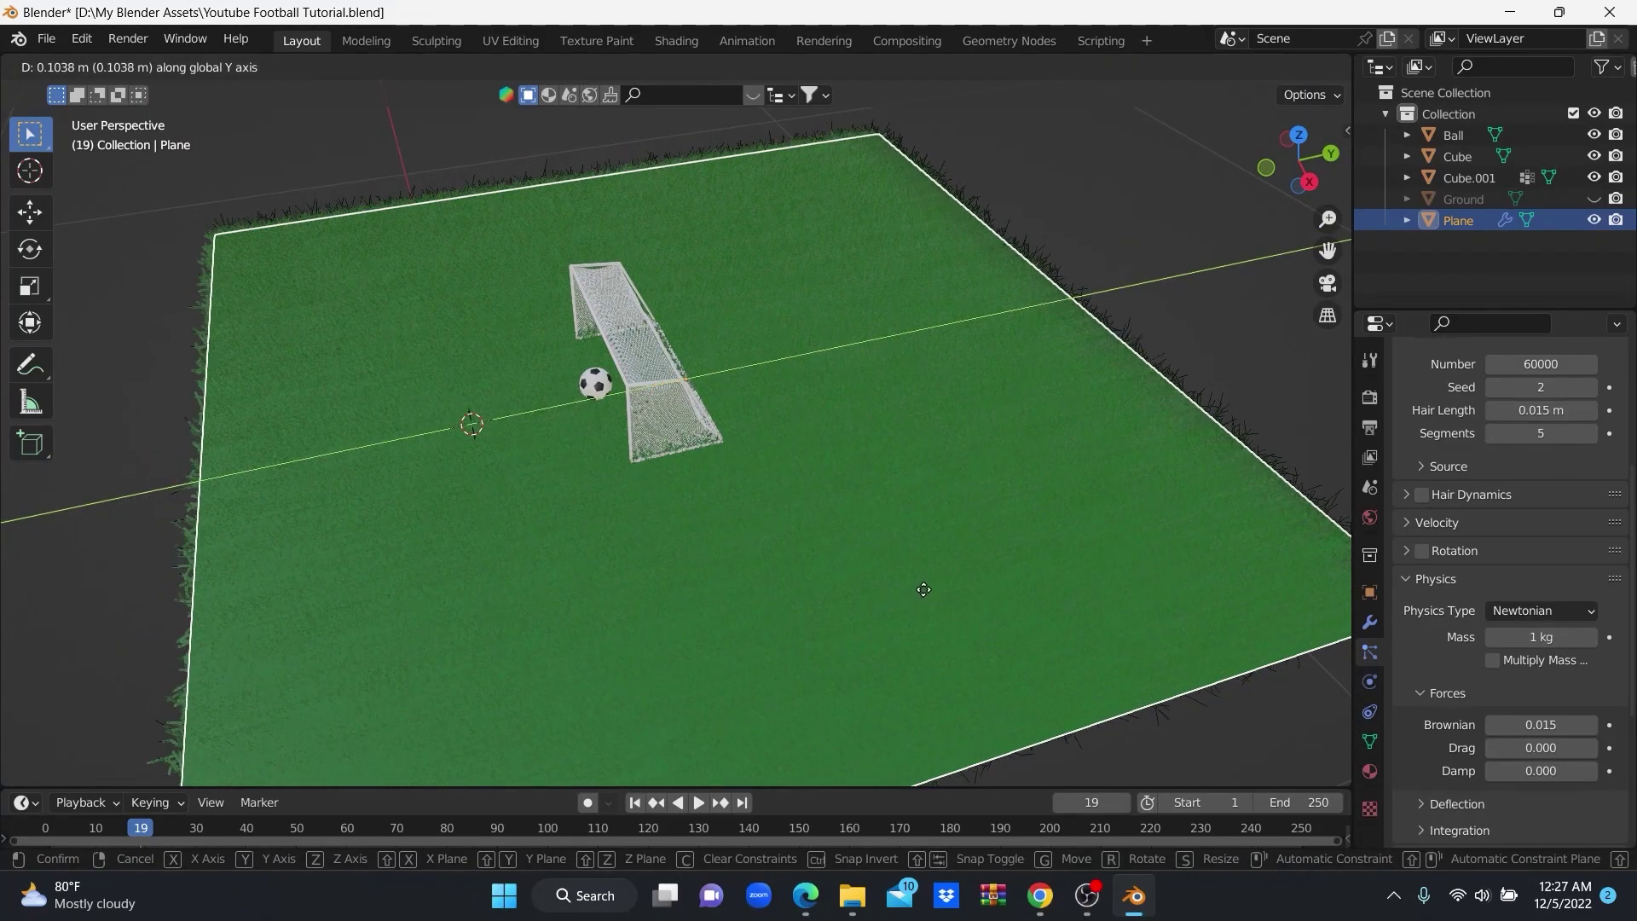
click(941, 587)
Select the goal net Cube.001 and show its empty material settings.
mouse_move(940, 587)
middle_down()
mouse_move(888, 587)
mouse_move(869, 611)
mouse_move(827, 610)
mouse_move(822, 593)
mouse_move(800, 606)
mouse_move(776, 548)
middle_up()
click(744, 384)
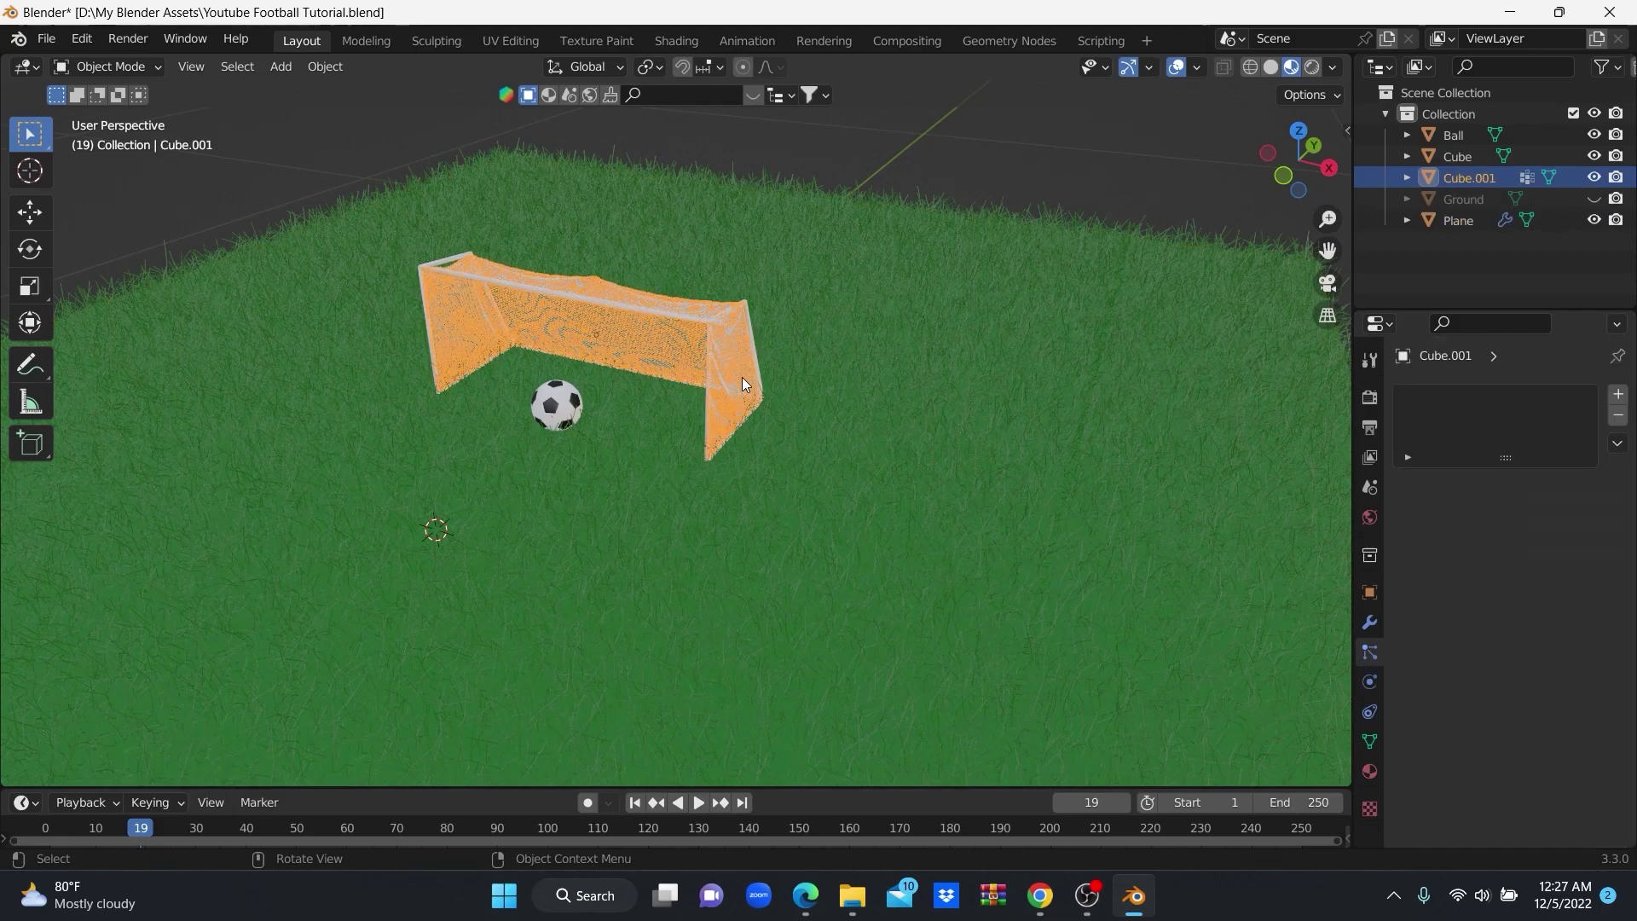
click(1371, 771)
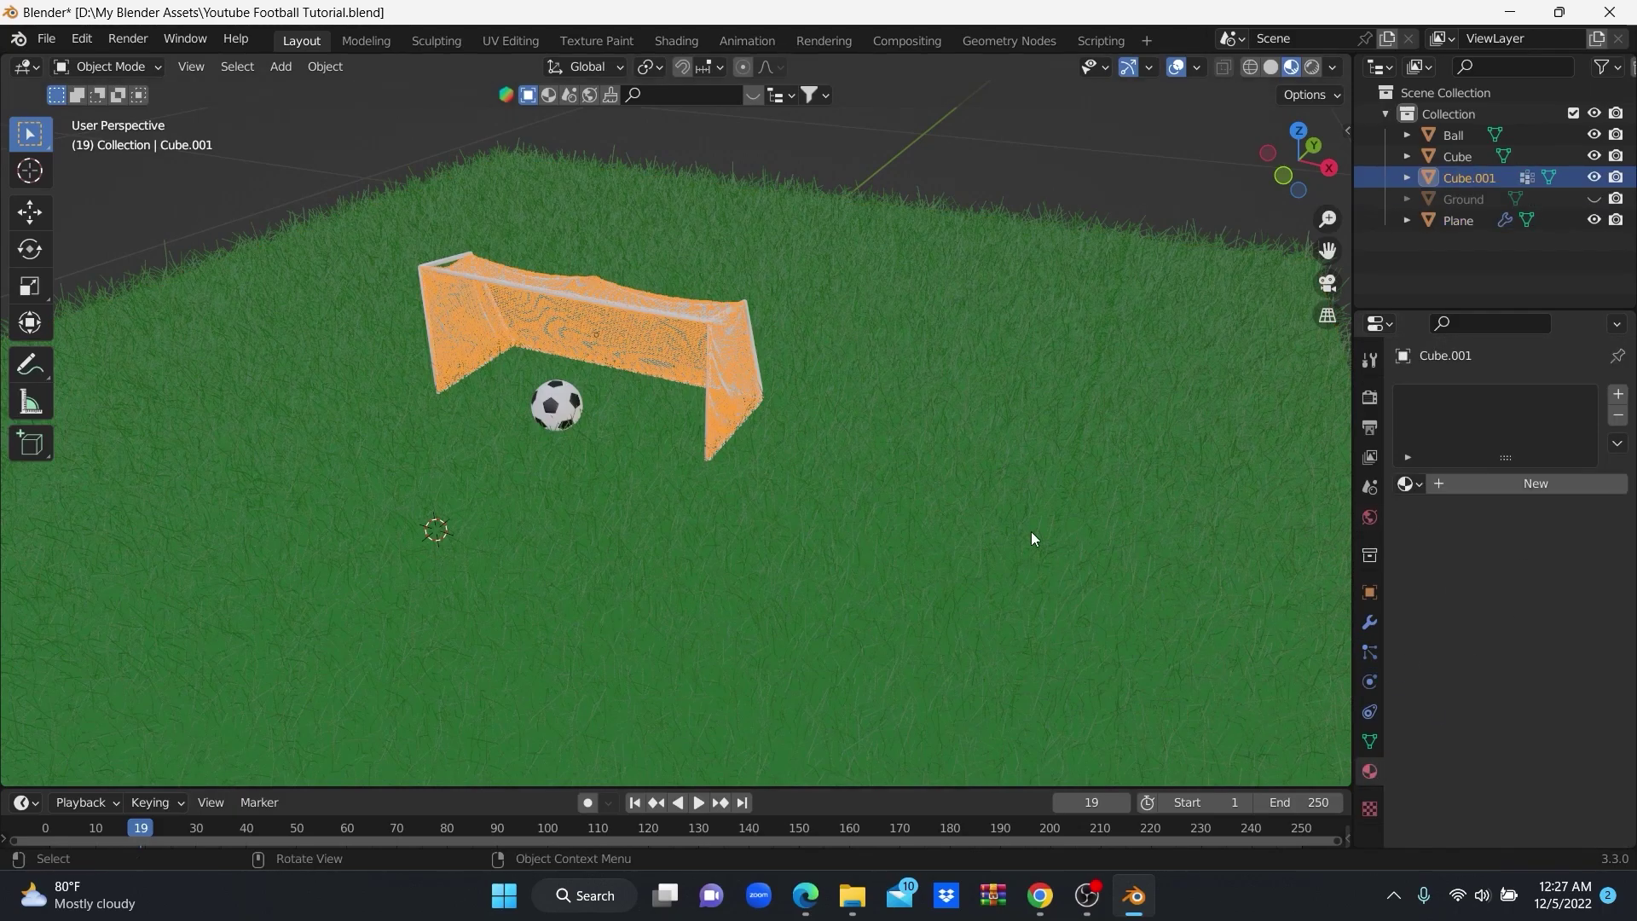